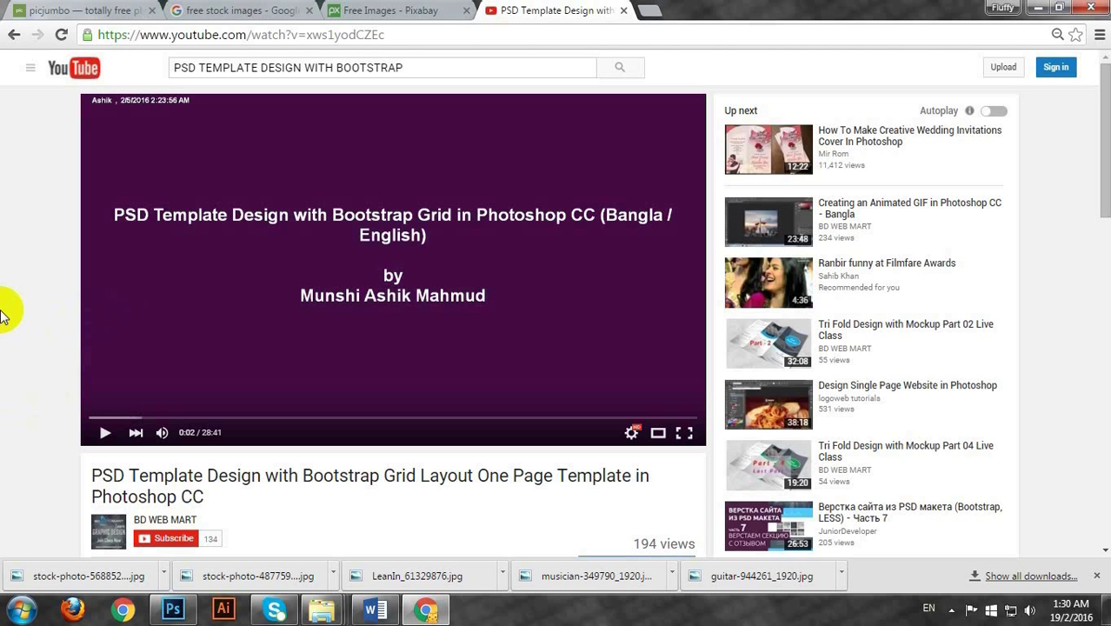
Switch to Photoshop and examine the hand-drawn One Page Template sketch from the hero area down to the copyright footer
key(super+d)
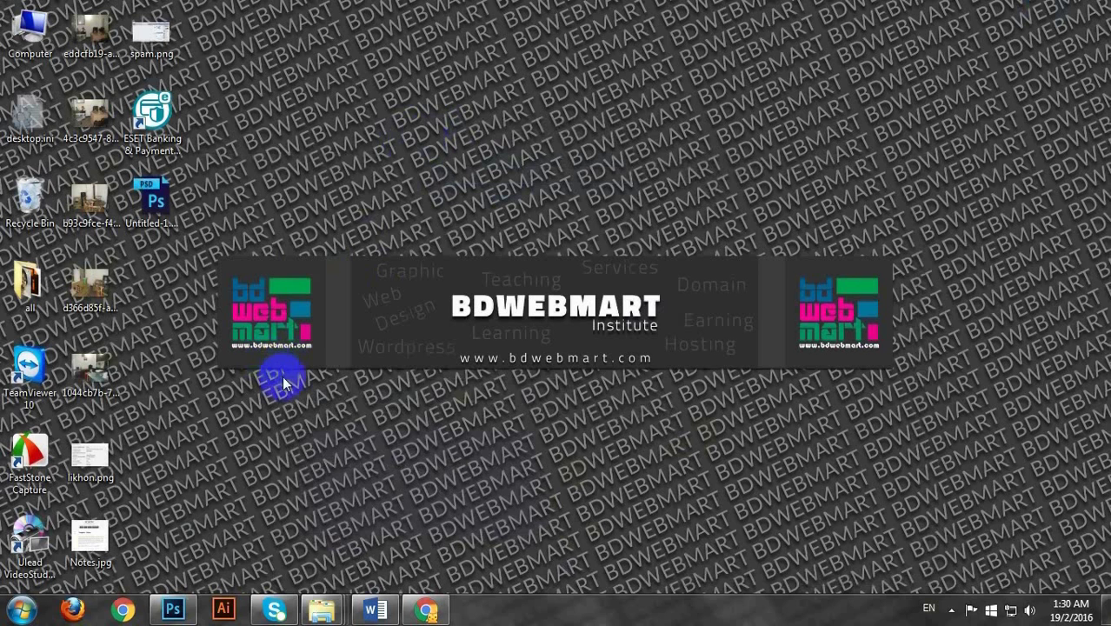
click(176, 611)
scroll(291, 356, up, 3)
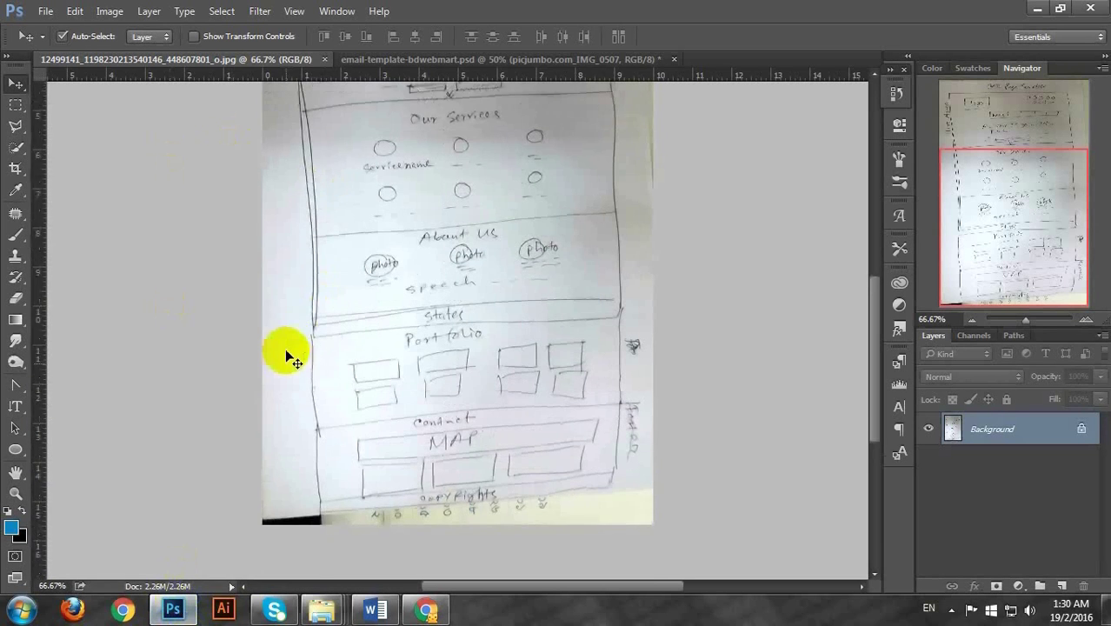
scroll(291, 356, up, 3)
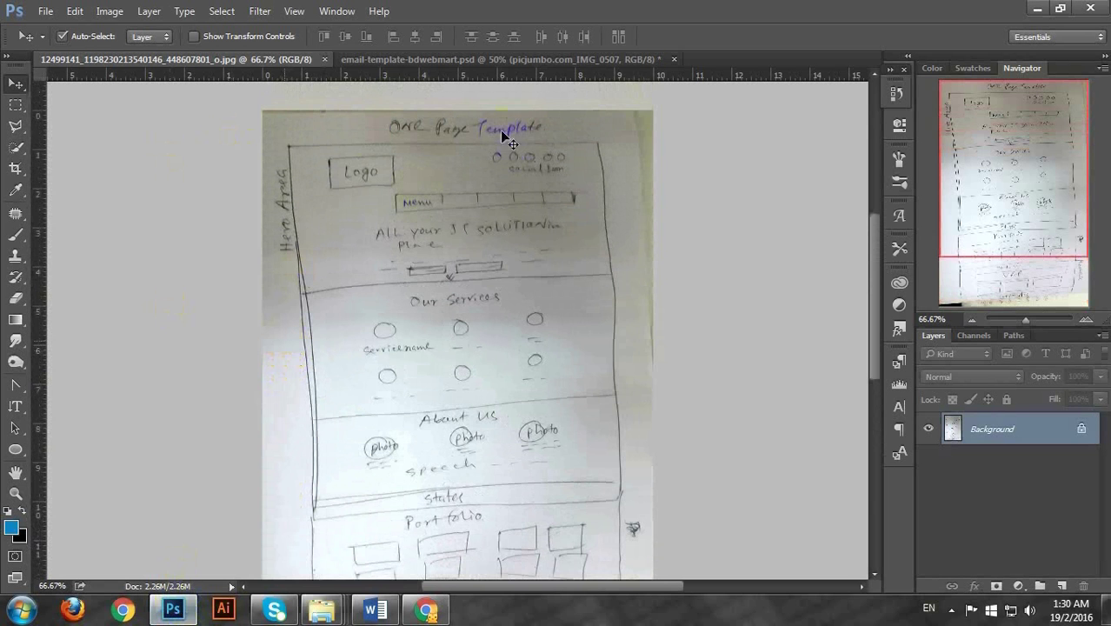
scroll(459, 229, down, 10)
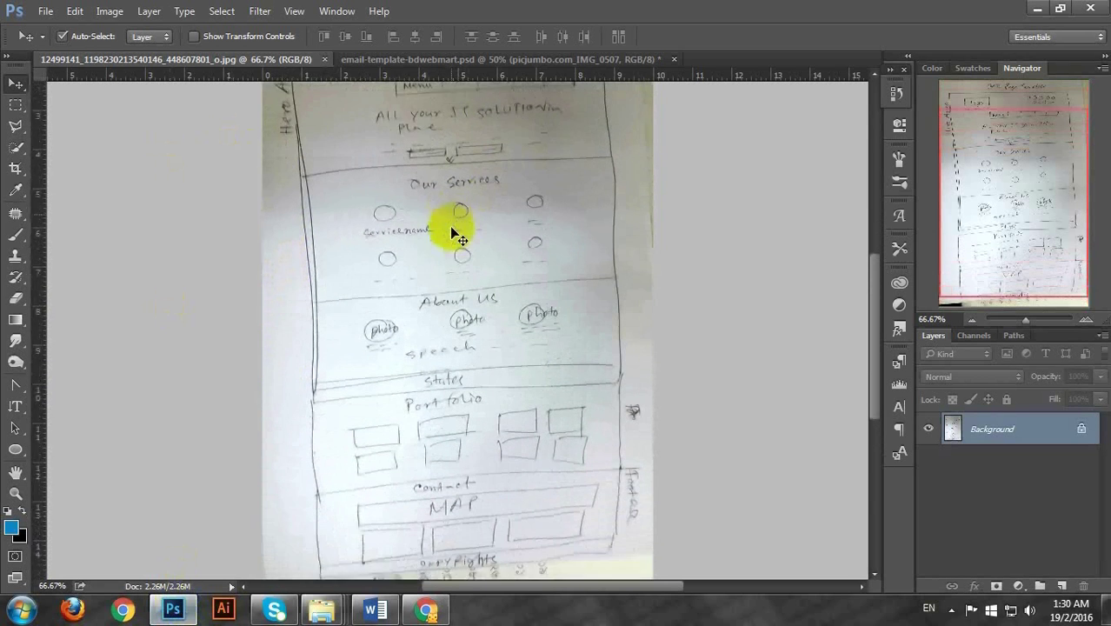
scroll(414, 252, up, 10)
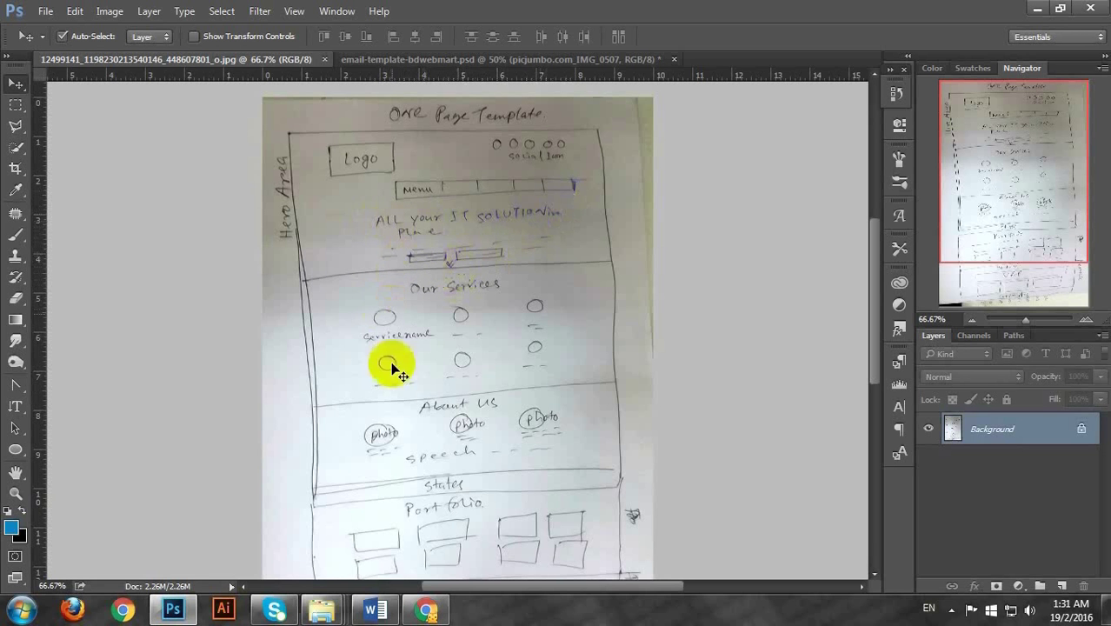
scroll(393, 328, down, 1)
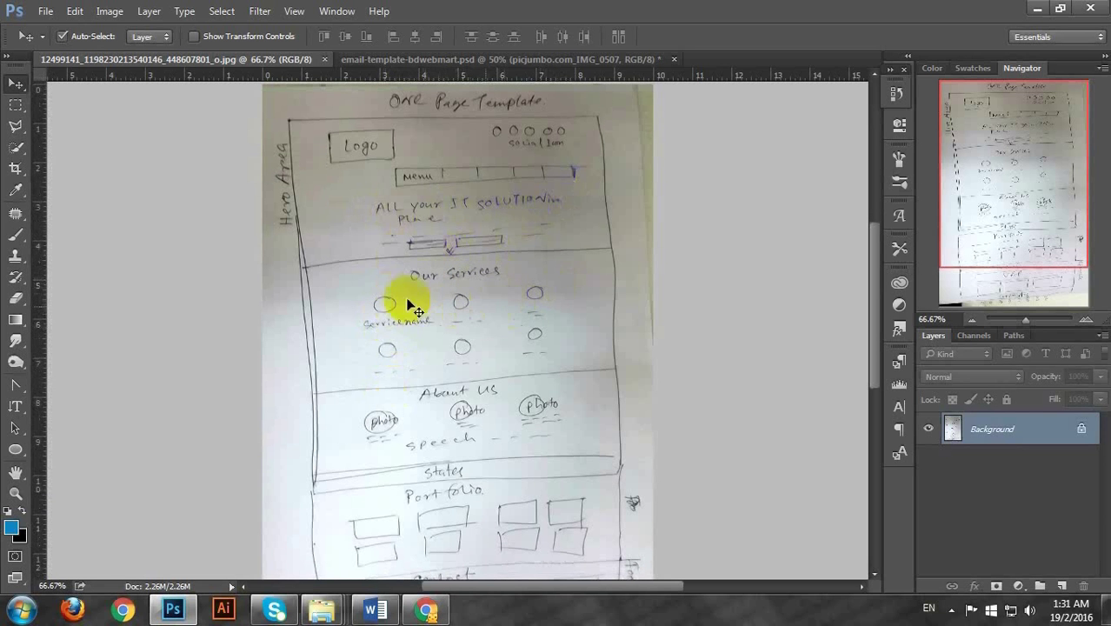
scroll(441, 341, down, 5)
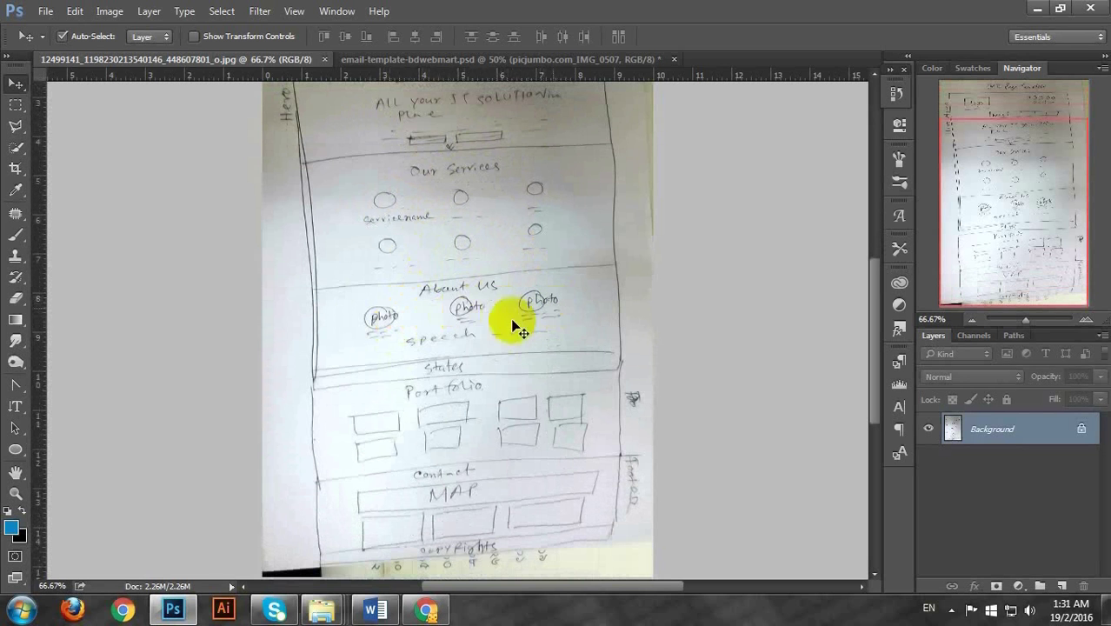
scroll(544, 338, down, 1)
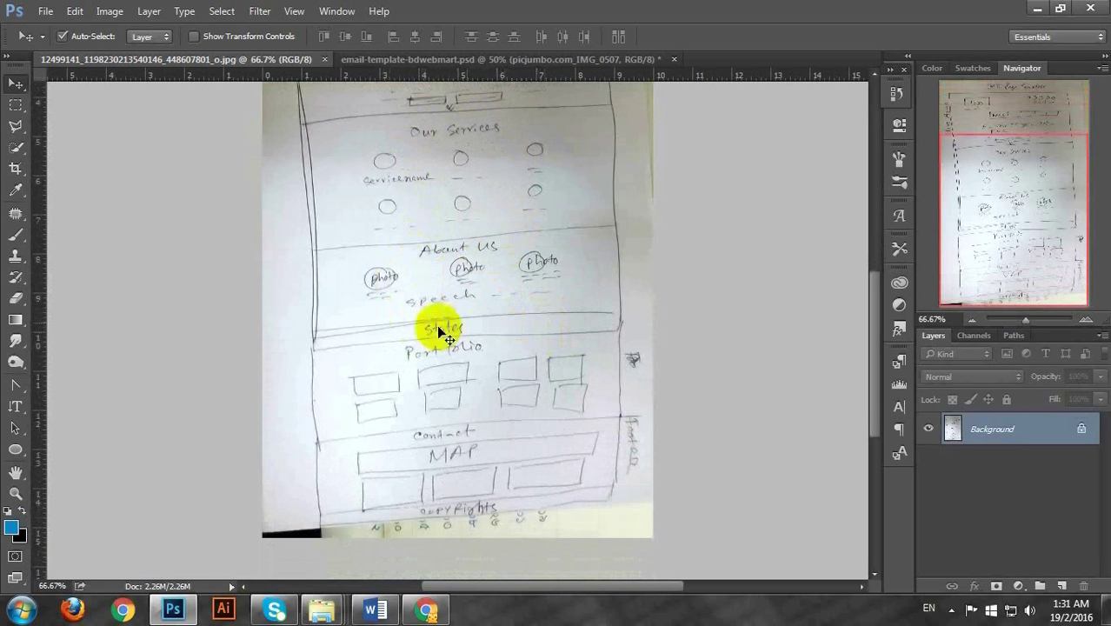
scroll(520, 325, down, 2)
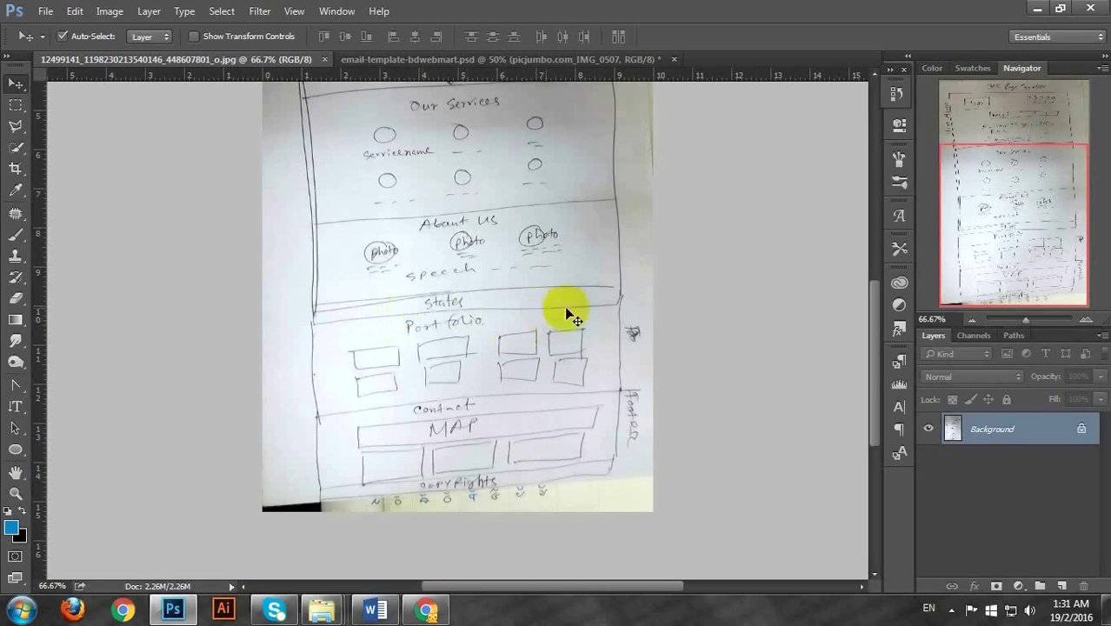
scroll(355, 323, down, 1)
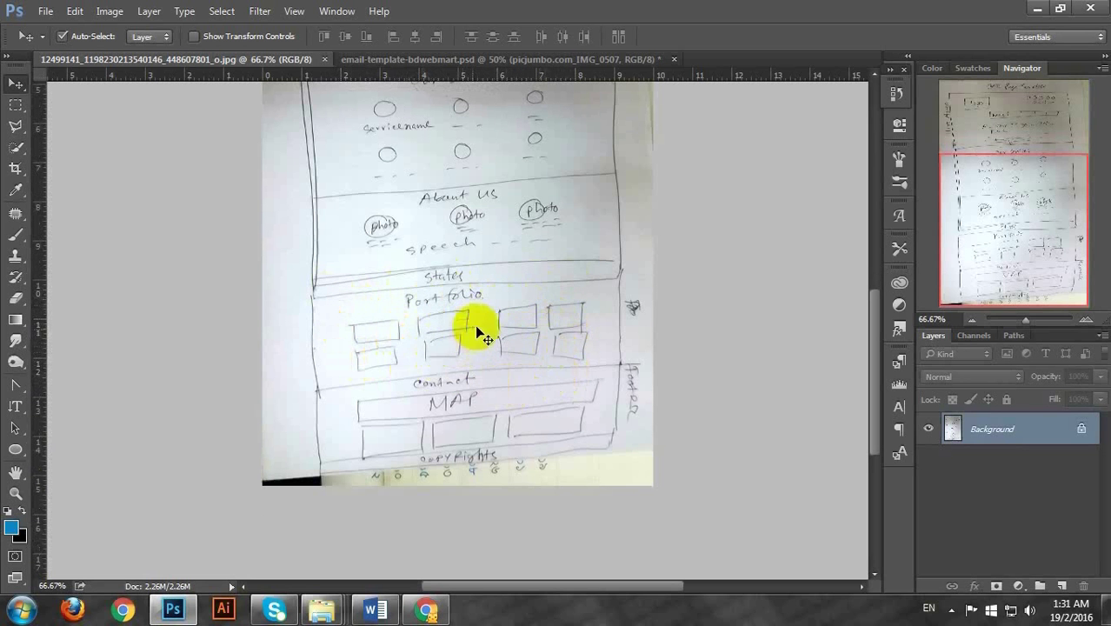
scroll(522, 348, down, 3)
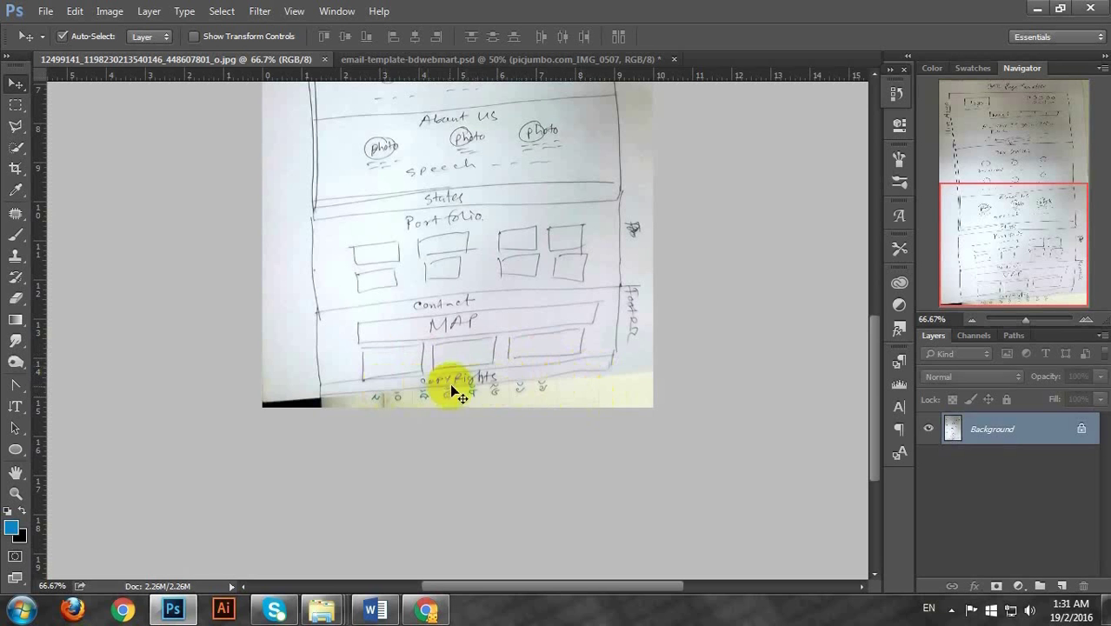
scroll(425, 235, up, 4)
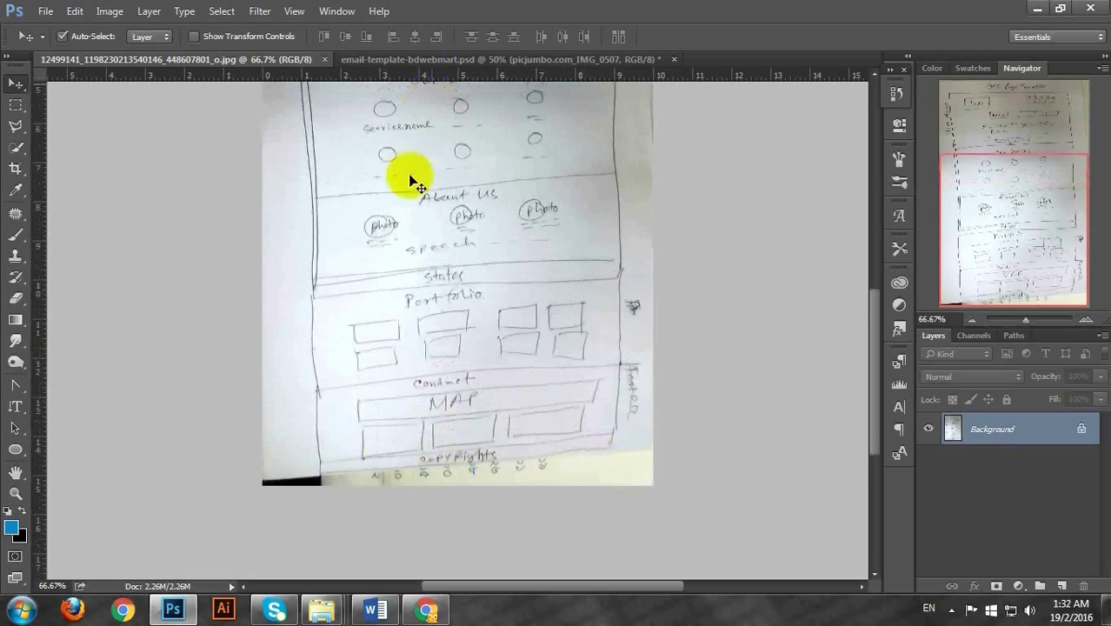
scroll(417, 185, up, 3)
Examine the finished design in email-template-bdwebmart.psd, from the hero area through services, about, portfolio and contact sections
click(459, 61)
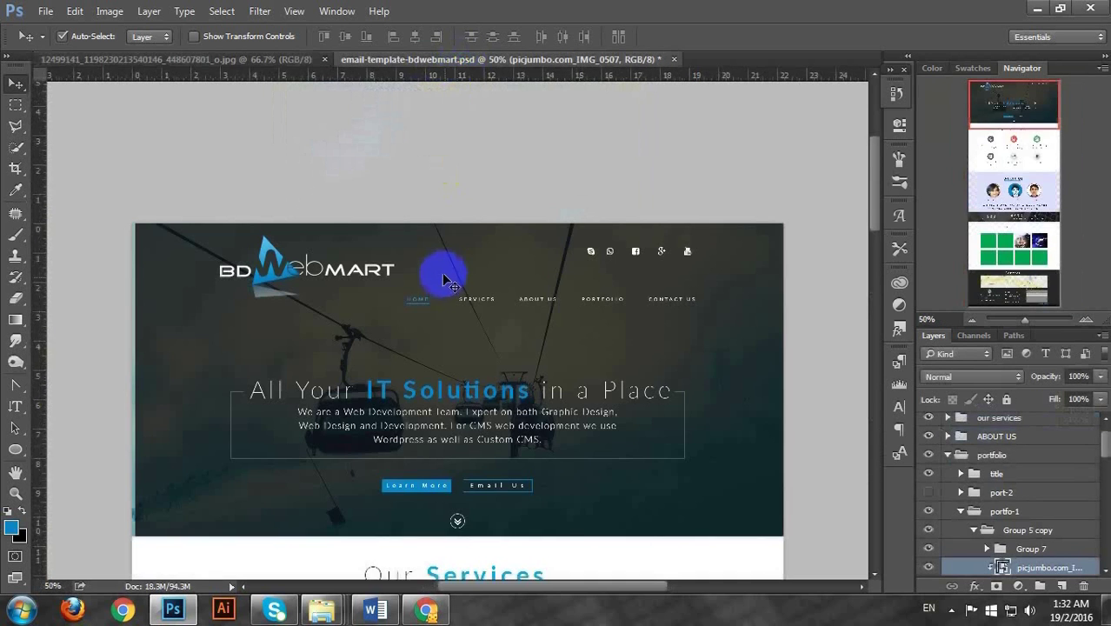
scroll(443, 280, down, 5)
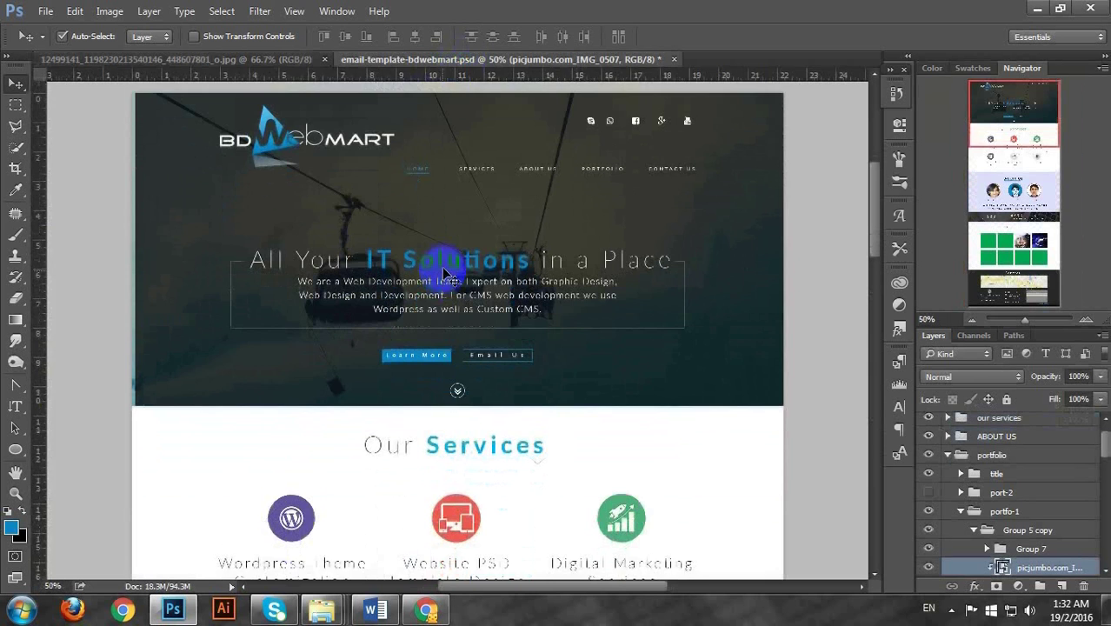
scroll(443, 275, down, 10)
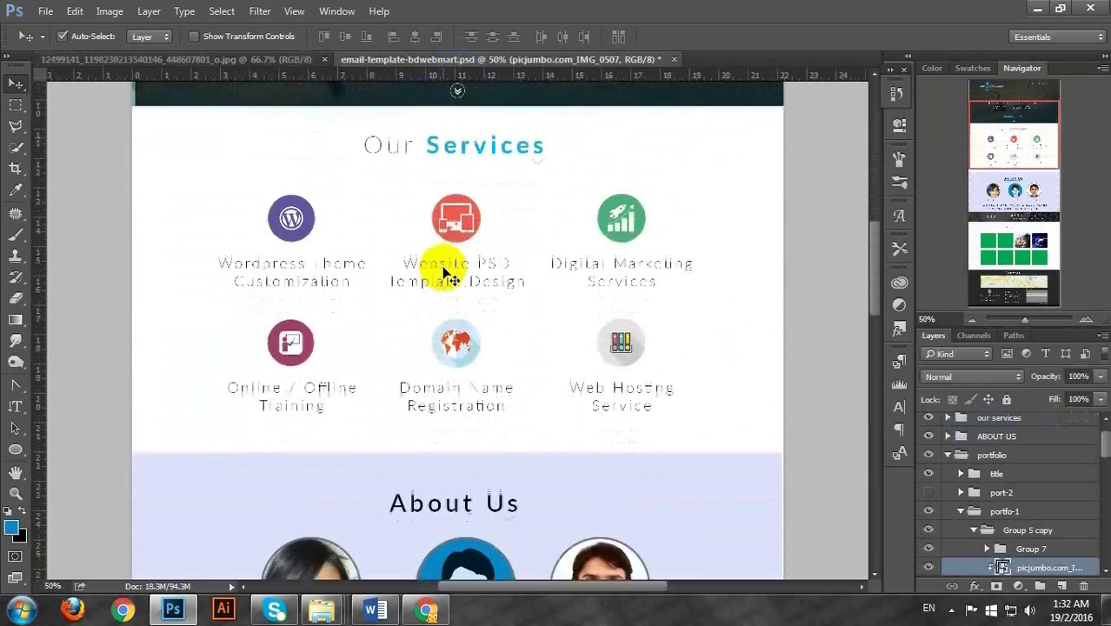
scroll(445, 276, down, 12)
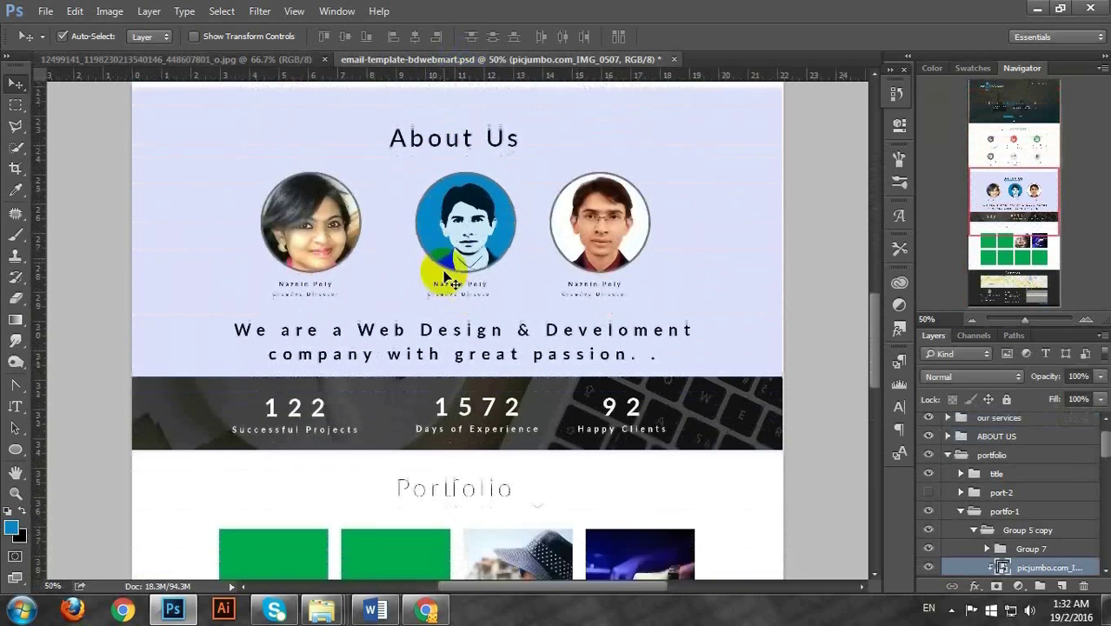
scroll(443, 276, down, 10)
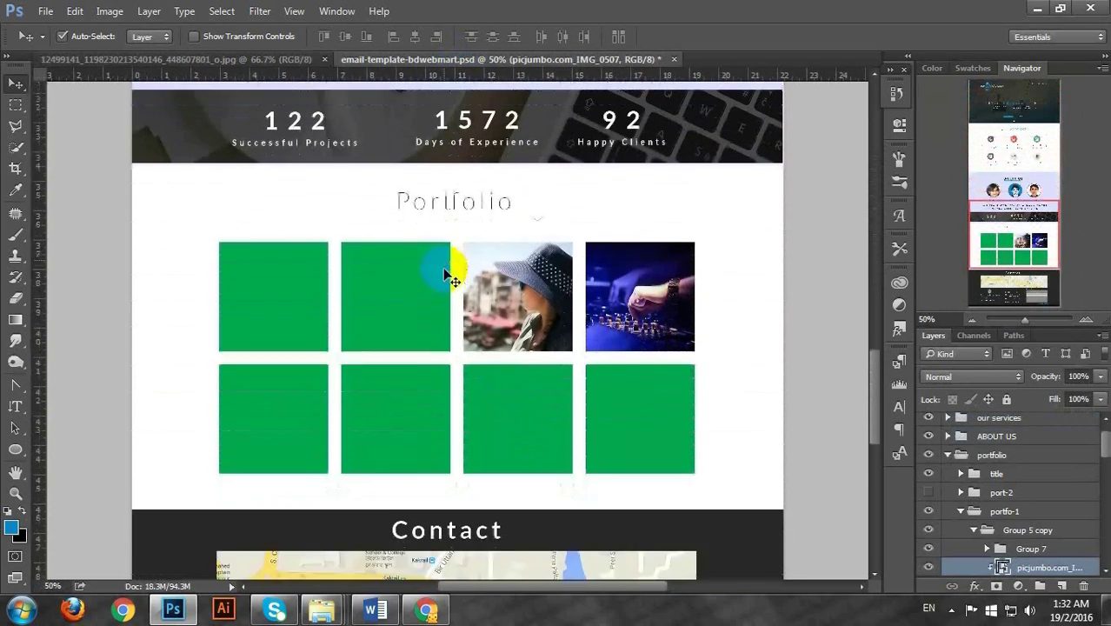
scroll(445, 276, down, 10)
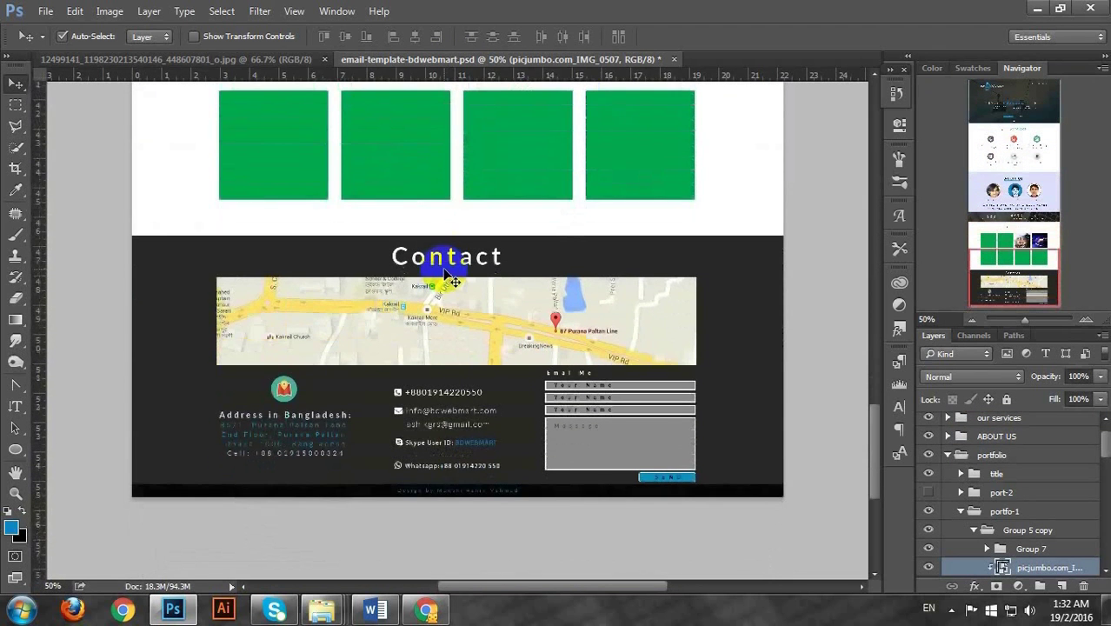
scroll(445, 265, up, 9)
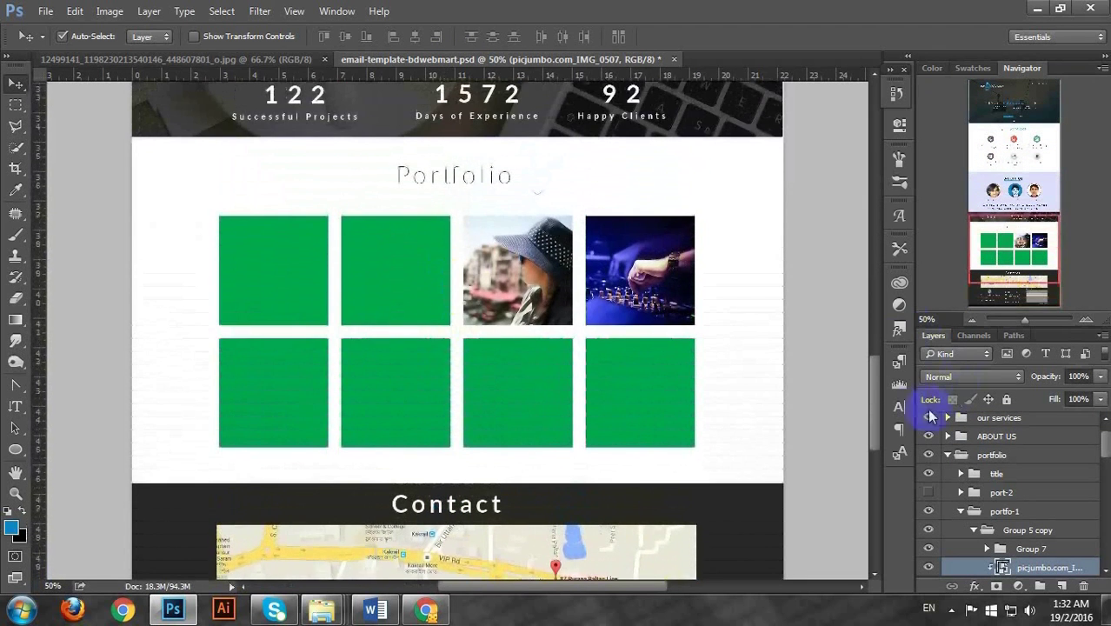
drag(994, 215, 1006, 88)
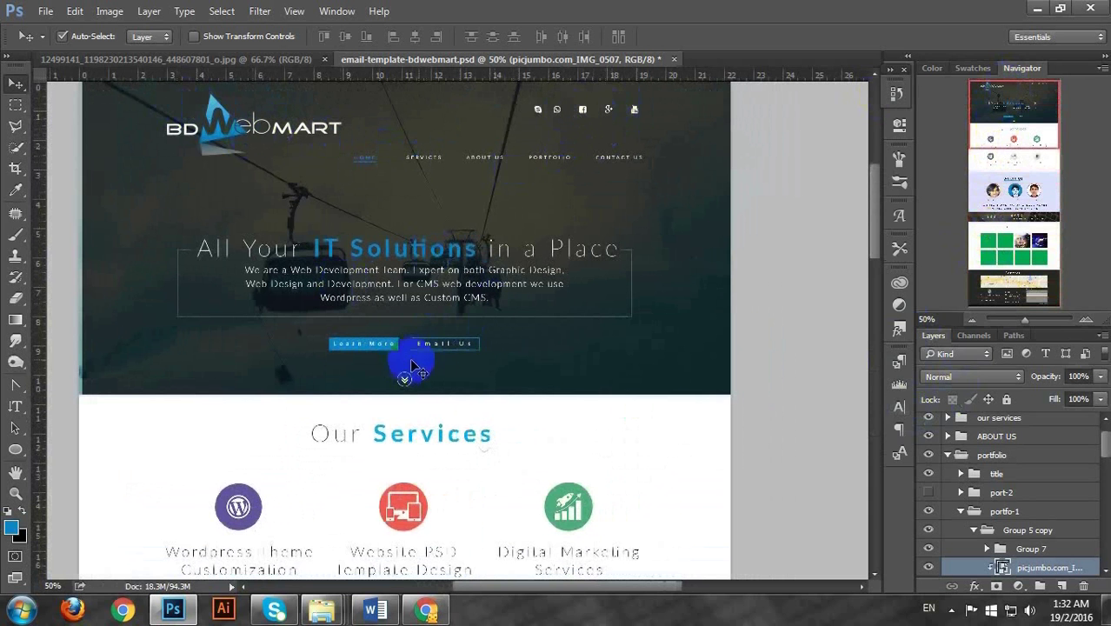
drag(1010, 132, 1014, 329)
scroll(356, 213, up, 20)
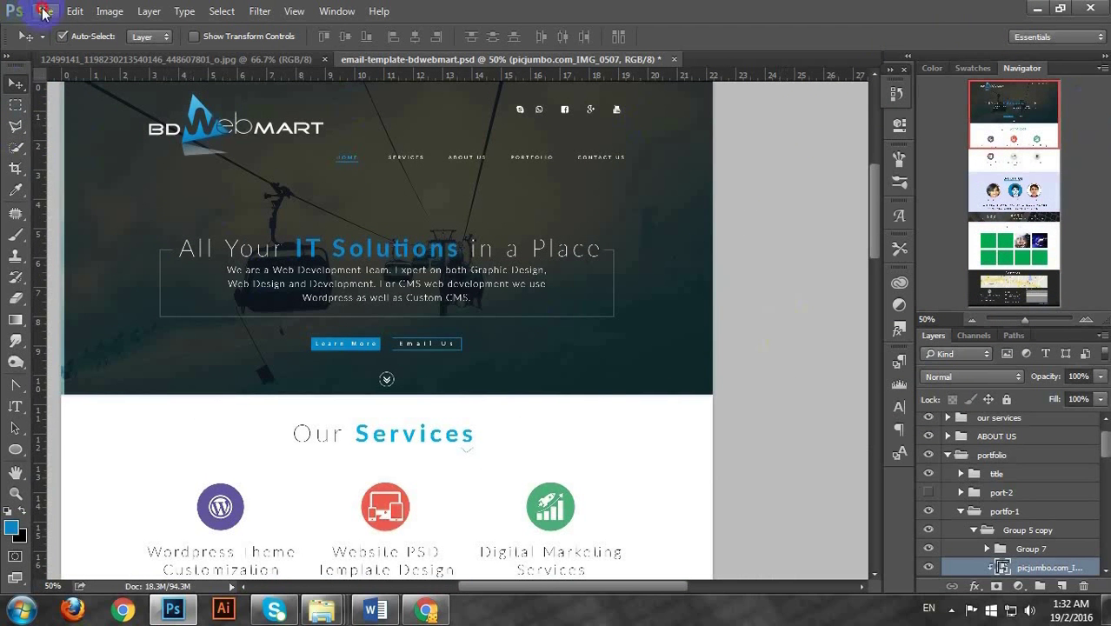
Create a new document named one-page-psd-template, 1600 by 768 pixels at 72 pixels/inch in RGB with a white background
click(44, 12)
click(42, 25)
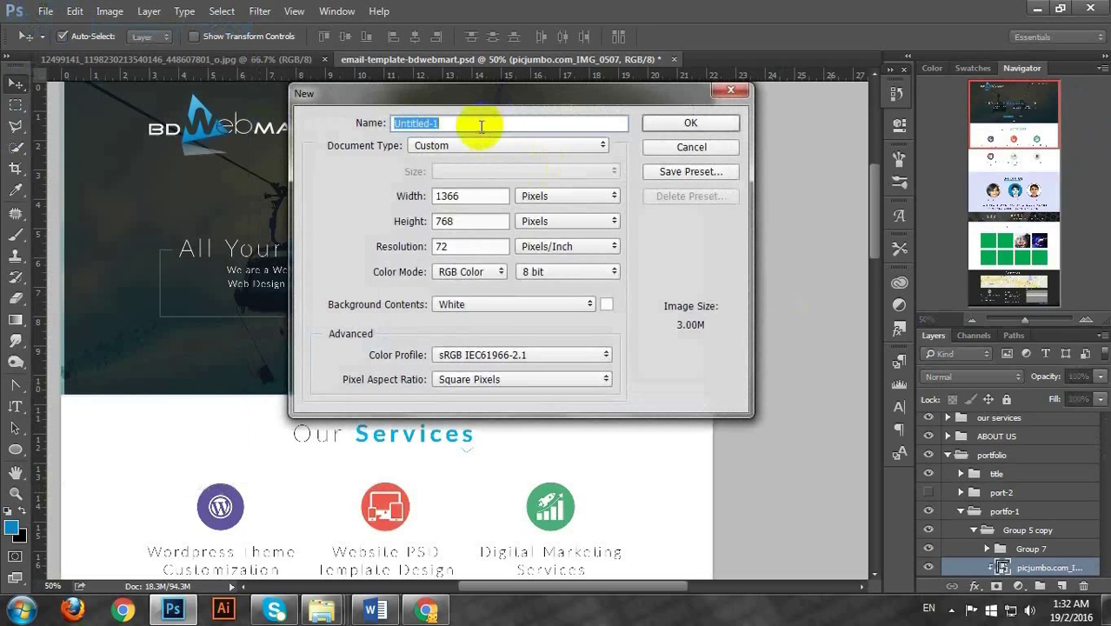
text(one-page-psd-template)
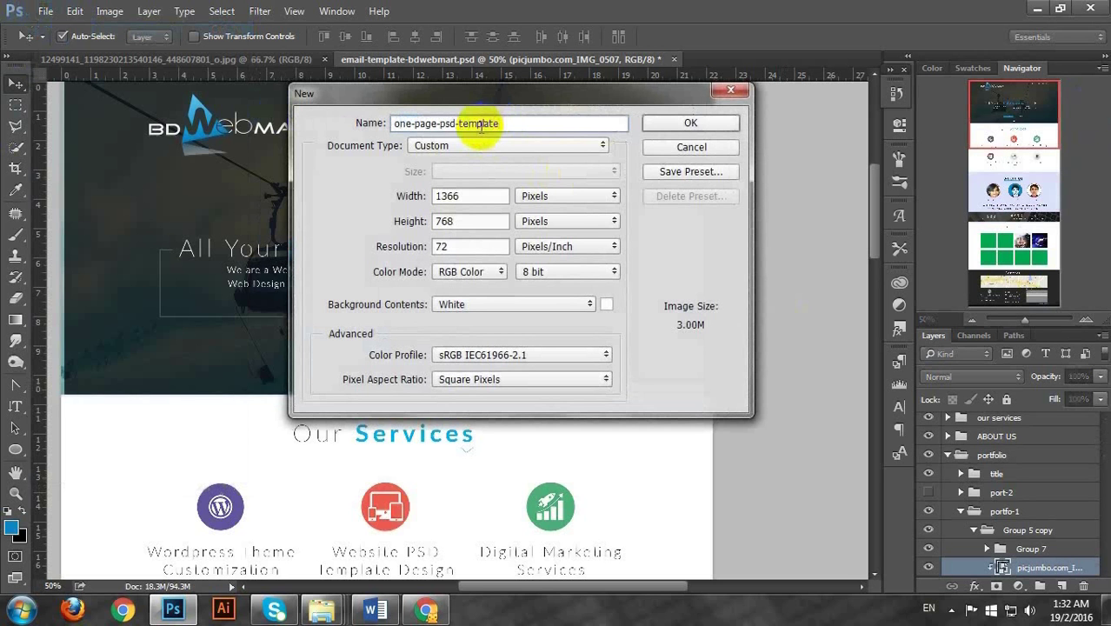
click(411, 196)
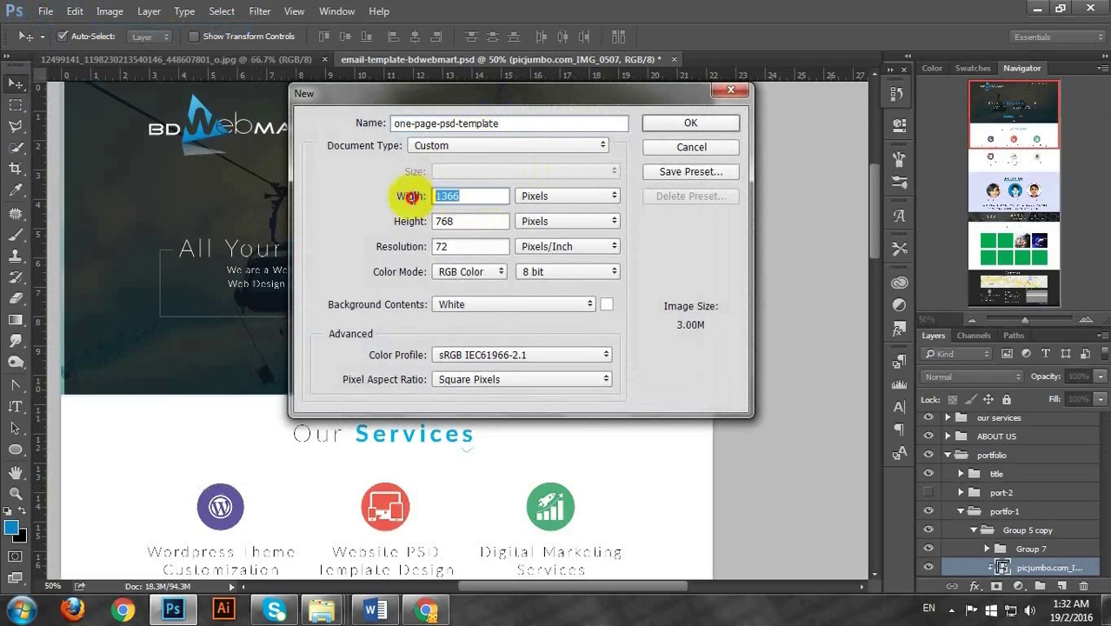
text(1)
key(Tab)
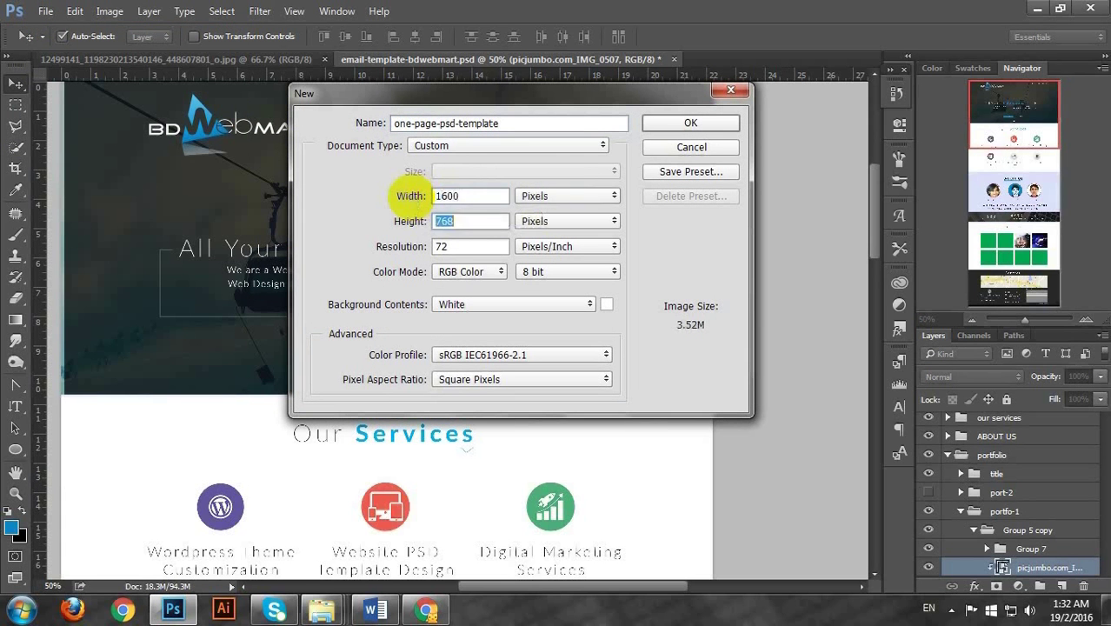
click(483, 249)
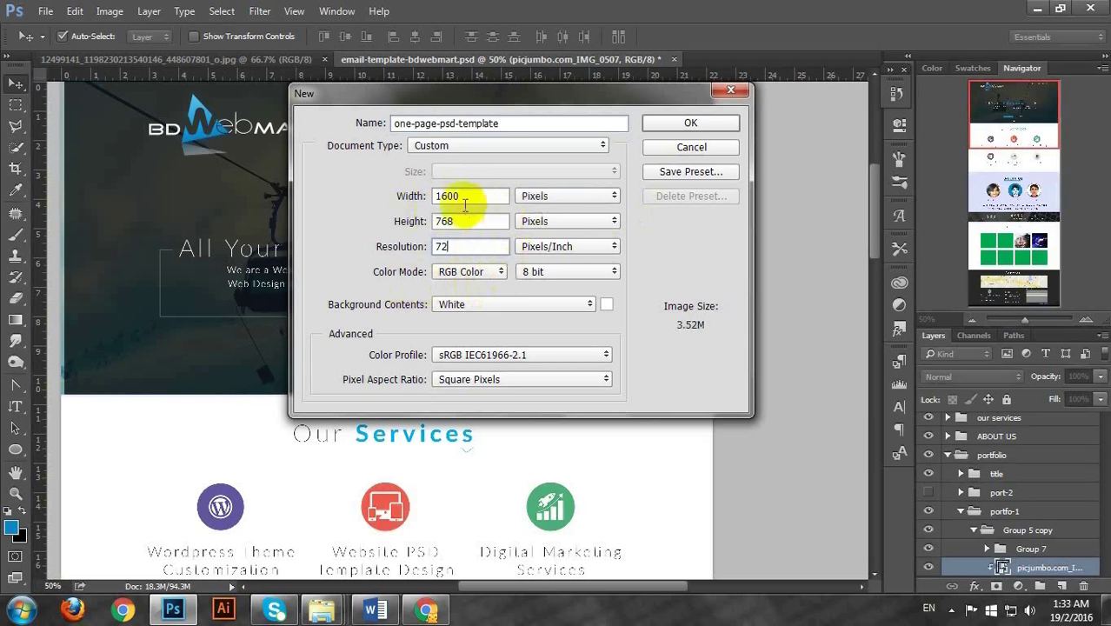
click(701, 126)
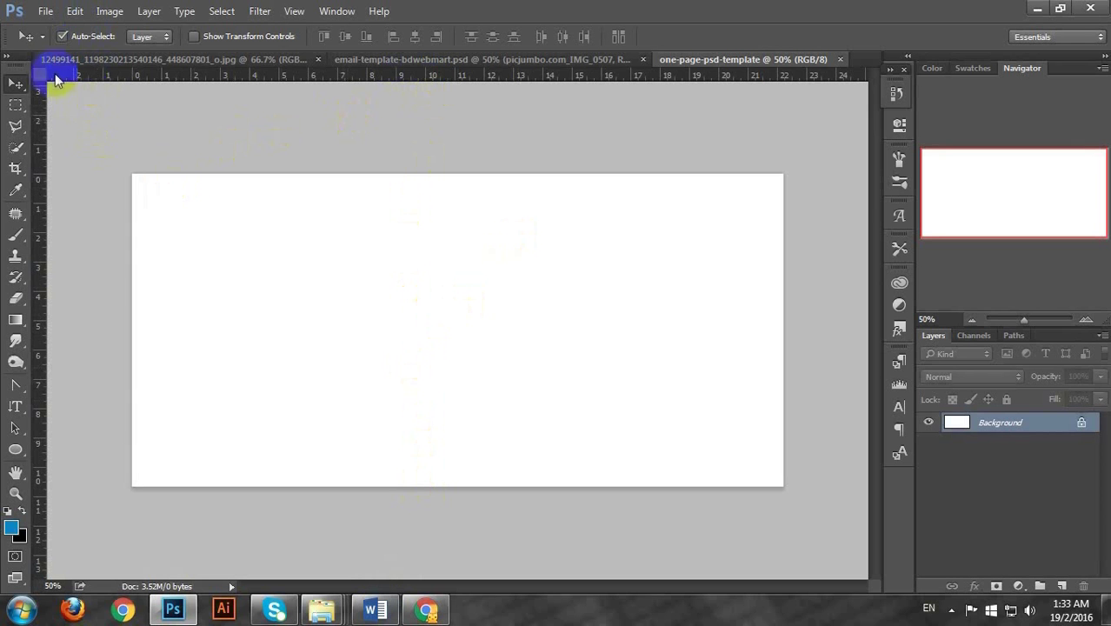
Set both the ruler and type units to pixels in the Units & Rulers preferences
click(77, 13)
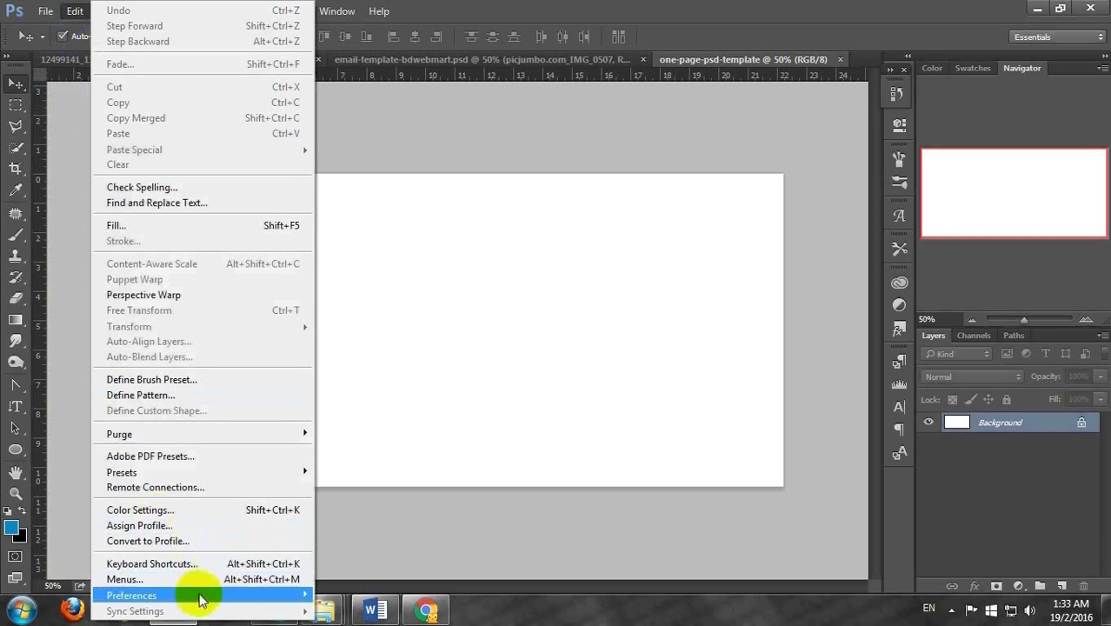
mouse_move(200, 596)
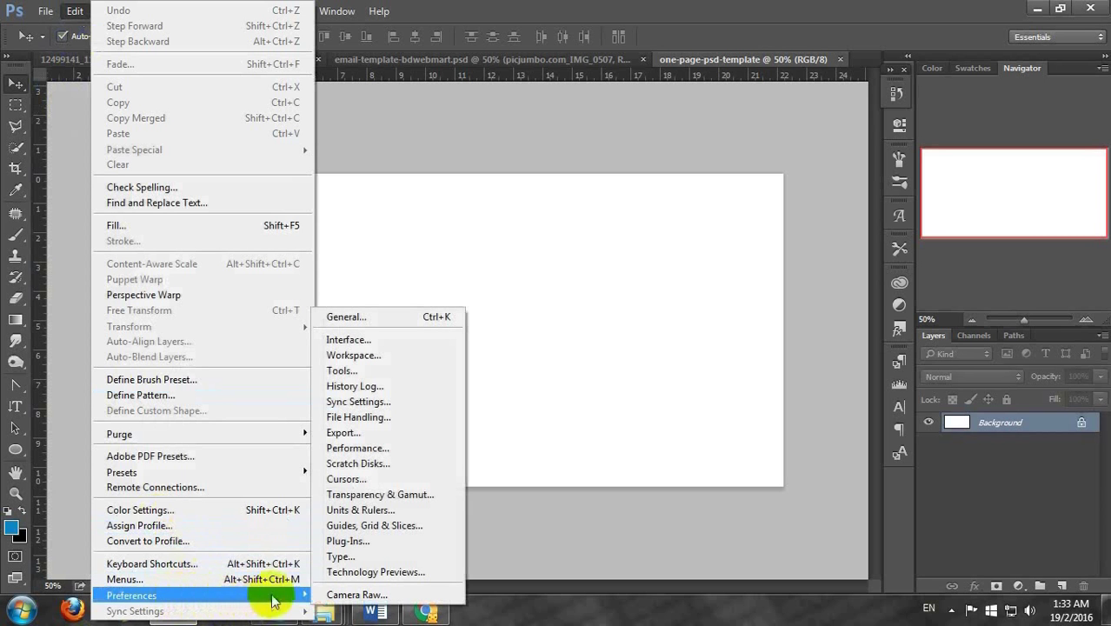
click(388, 510)
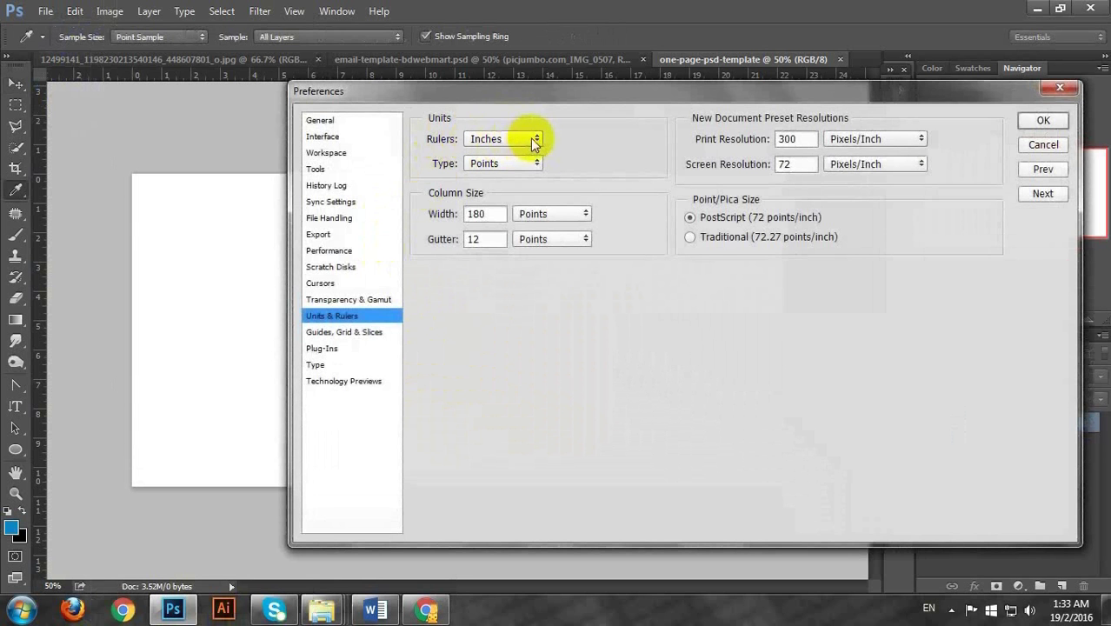
click(531, 138)
click(526, 154)
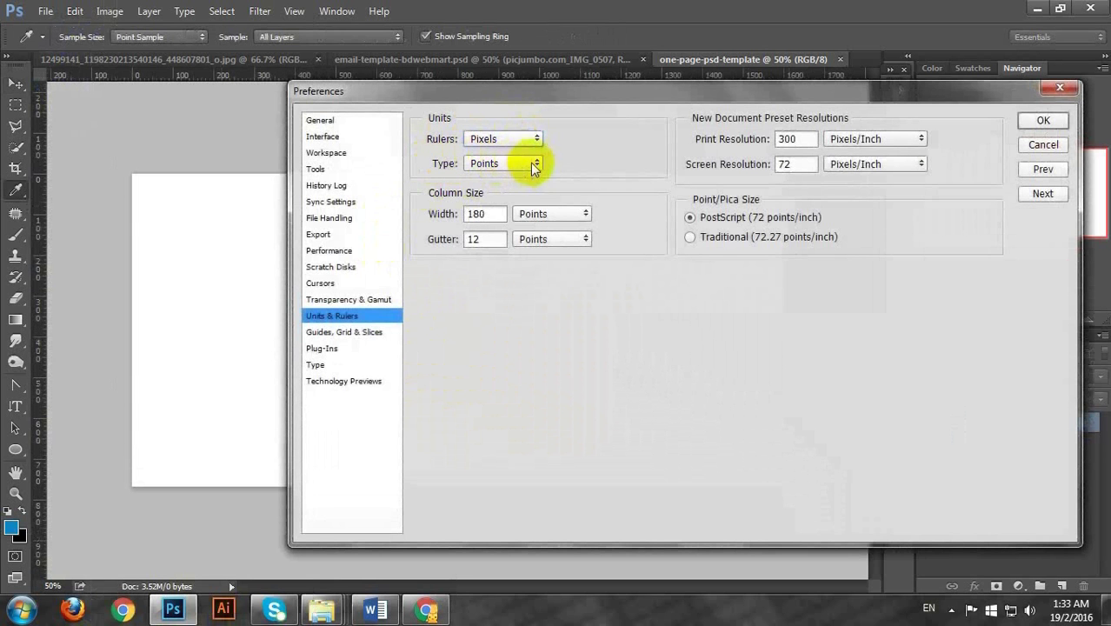
click(530, 162)
click(524, 181)
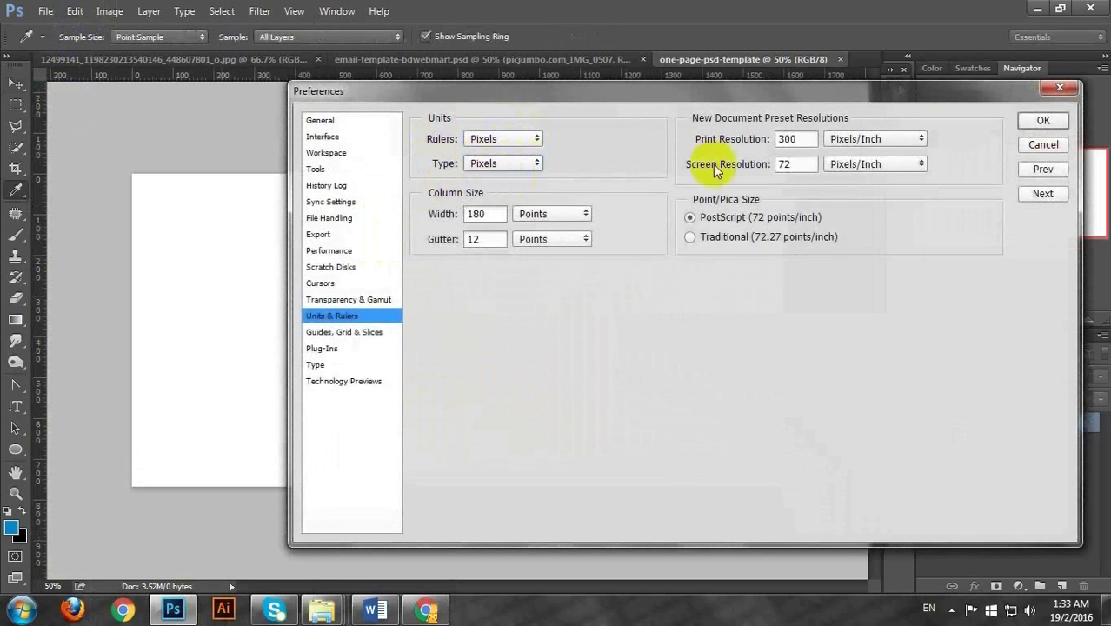
click(1040, 120)
key(v)
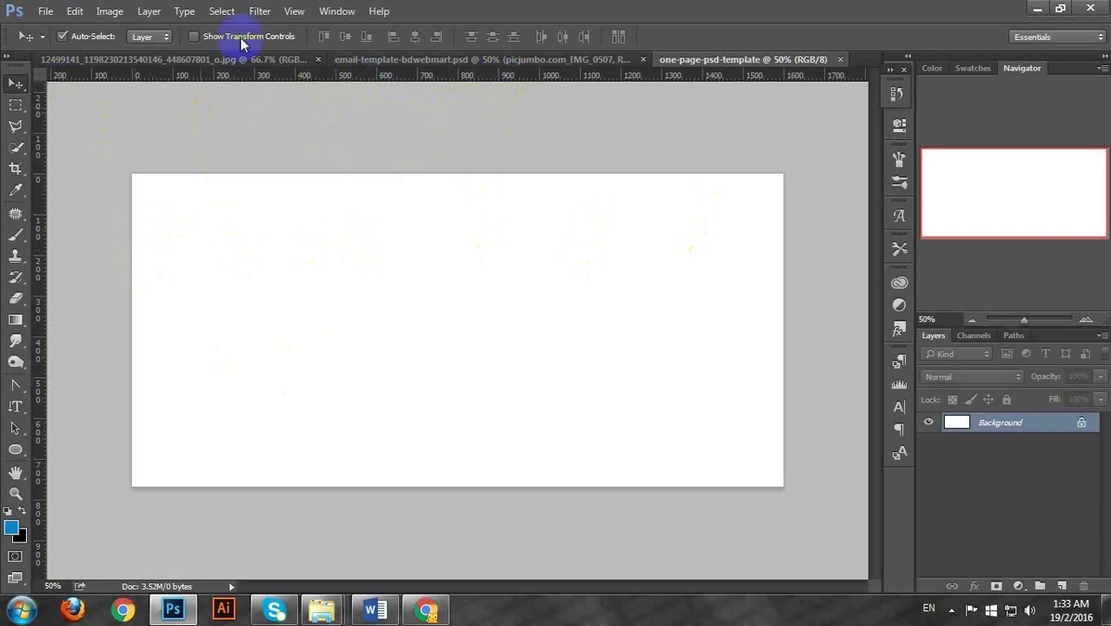
Apply a guide layout from the web-bootstrap-1170px preset with 12 columns, 30 px gutter and 215 px left and right margins
click(293, 12)
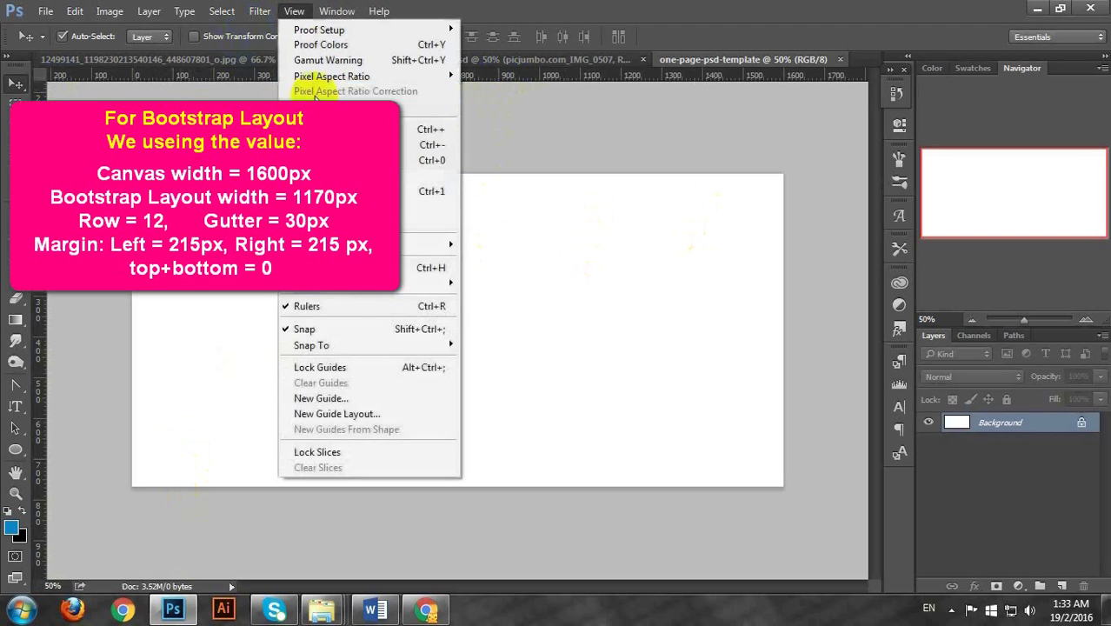
click(414, 415)
click(873, 190)
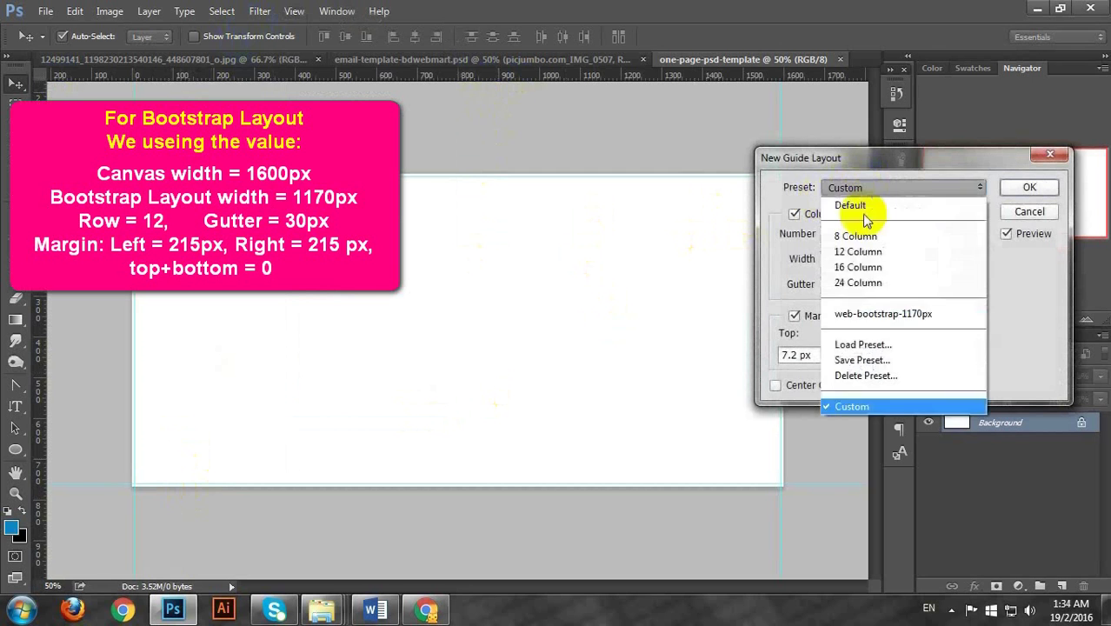
click(943, 320)
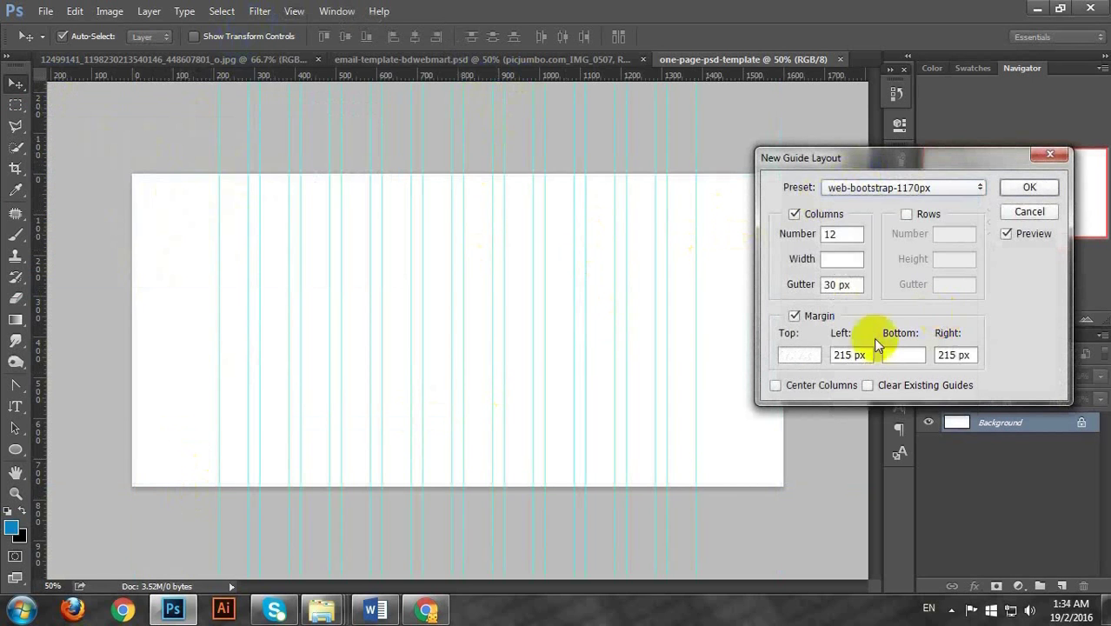
click(1028, 187)
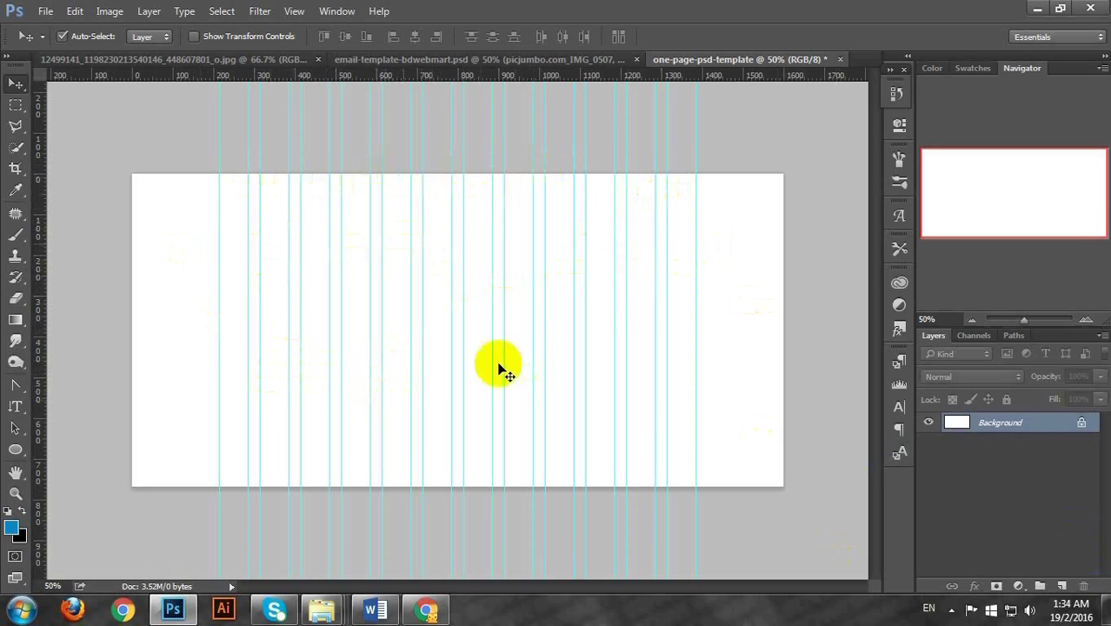
Add a new layer and create a 1600 by 768 px rectangle shape on it
click(1002, 445)
click(1077, 540)
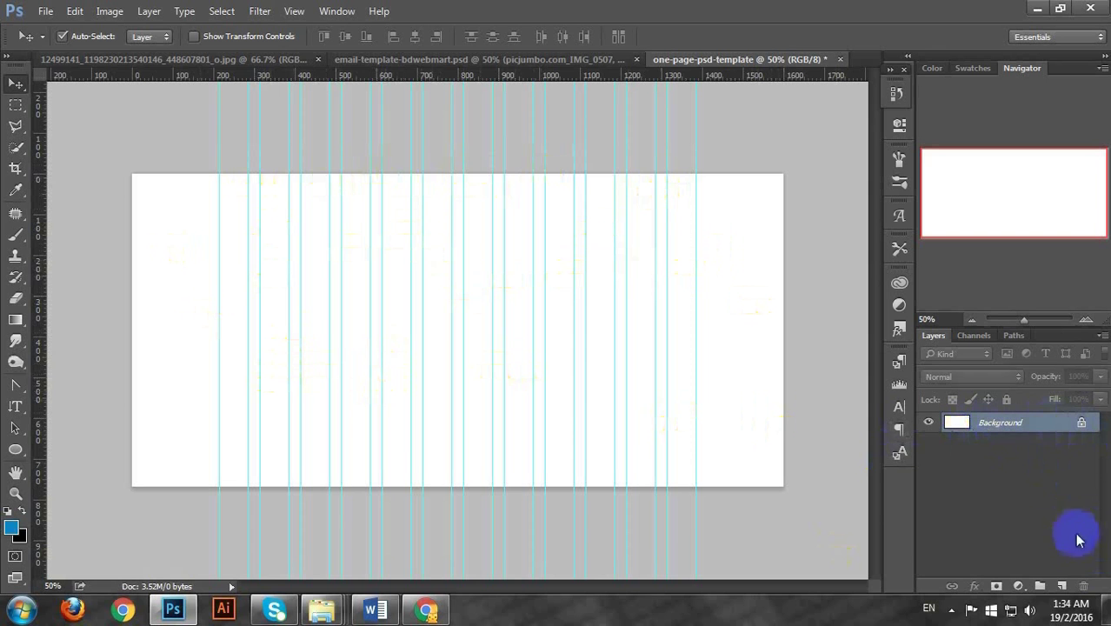
click(1064, 588)
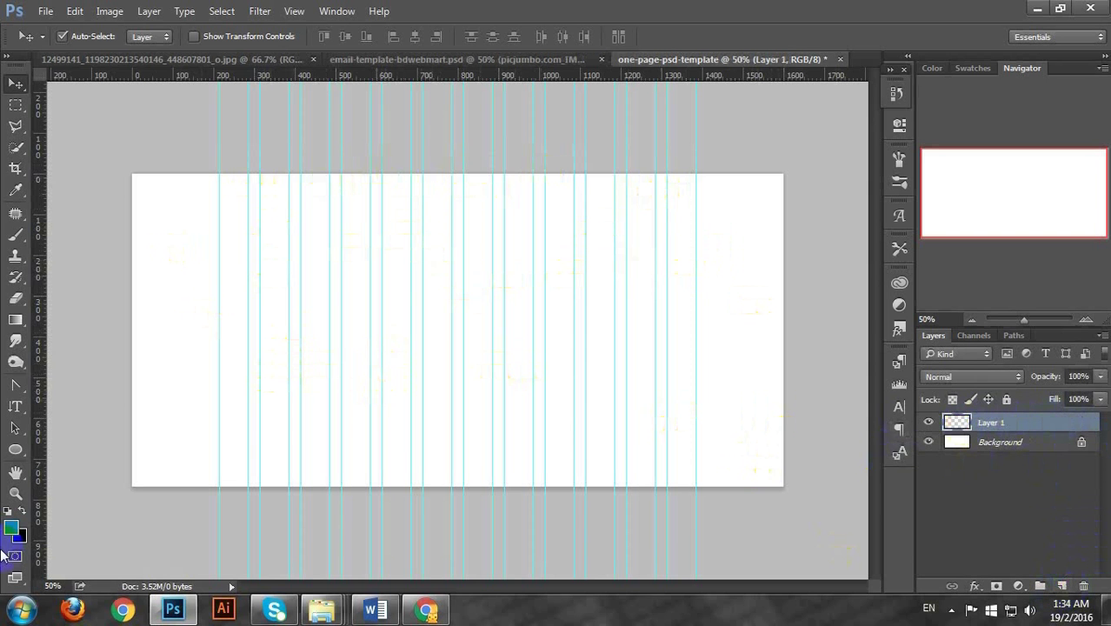
click(17, 452)
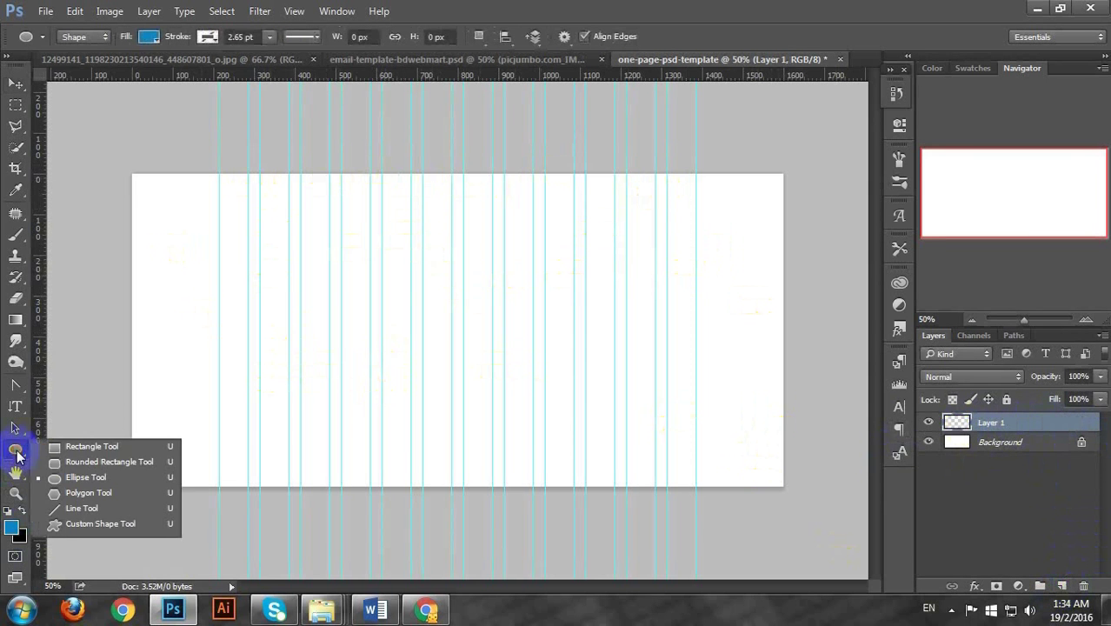
click(74, 441)
click(366, 268)
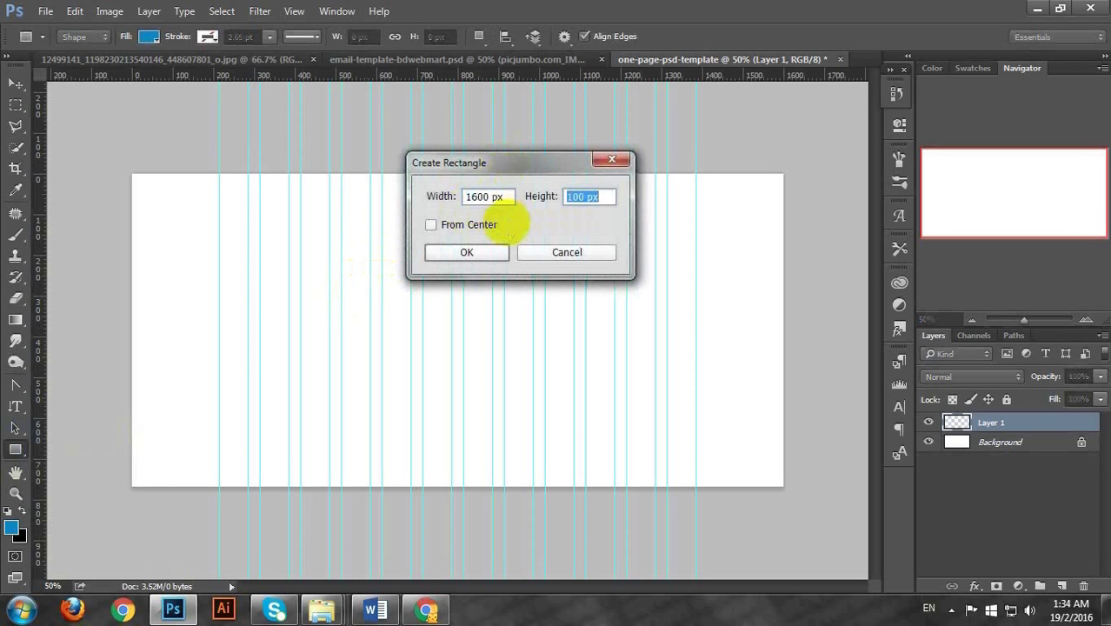
click(487, 256)
Move the blue rectangle to X 0, Y 0 so it covers the whole canvas
click(16, 87)
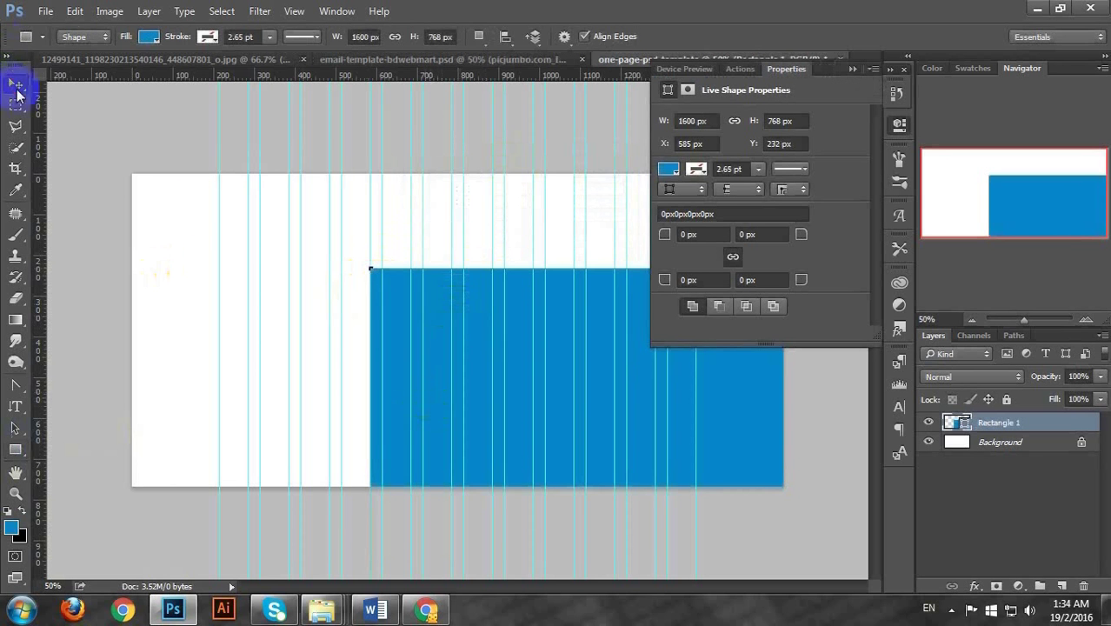
drag(393, 327, 156, 234)
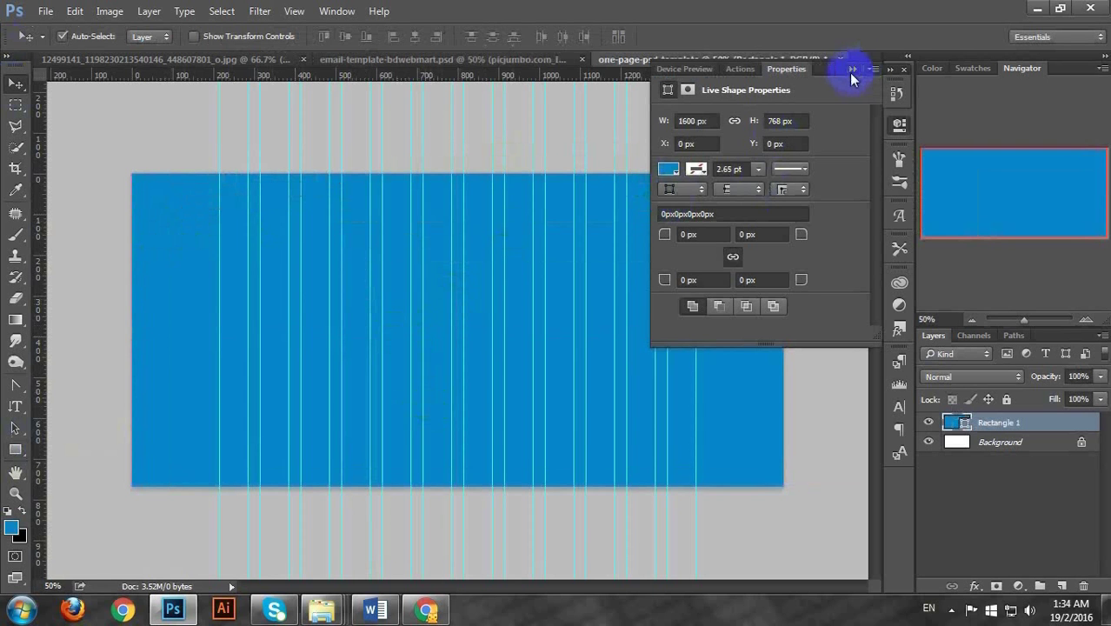
click(851, 70)
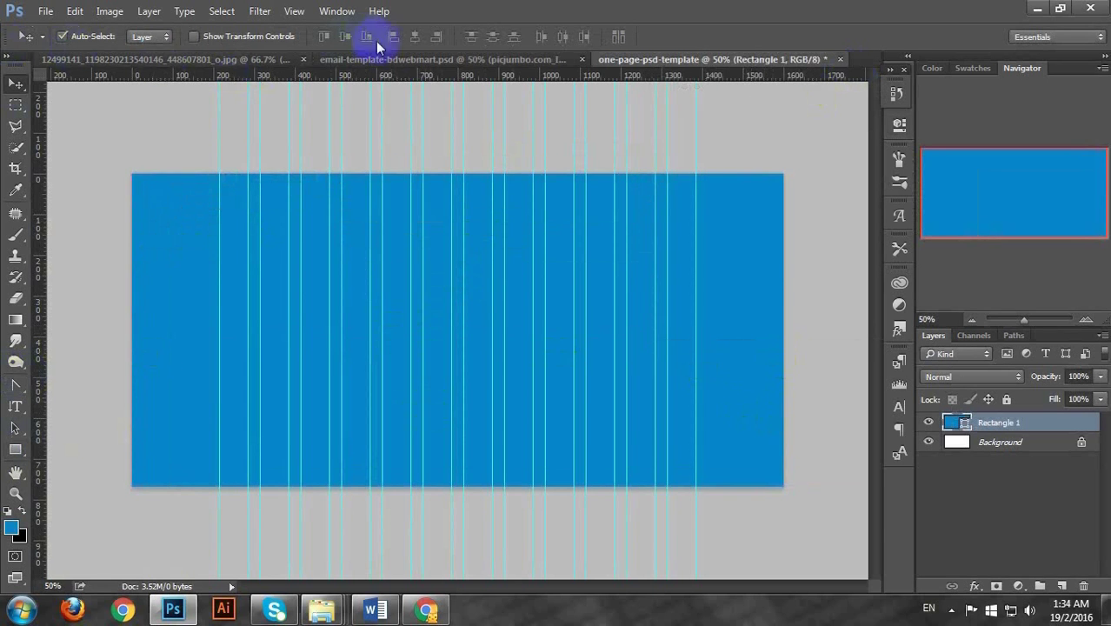
Sample the pale lavender background of the About Us section in email-template-bdwebmart.psd and return to one-page-psd-template
click(404, 61)
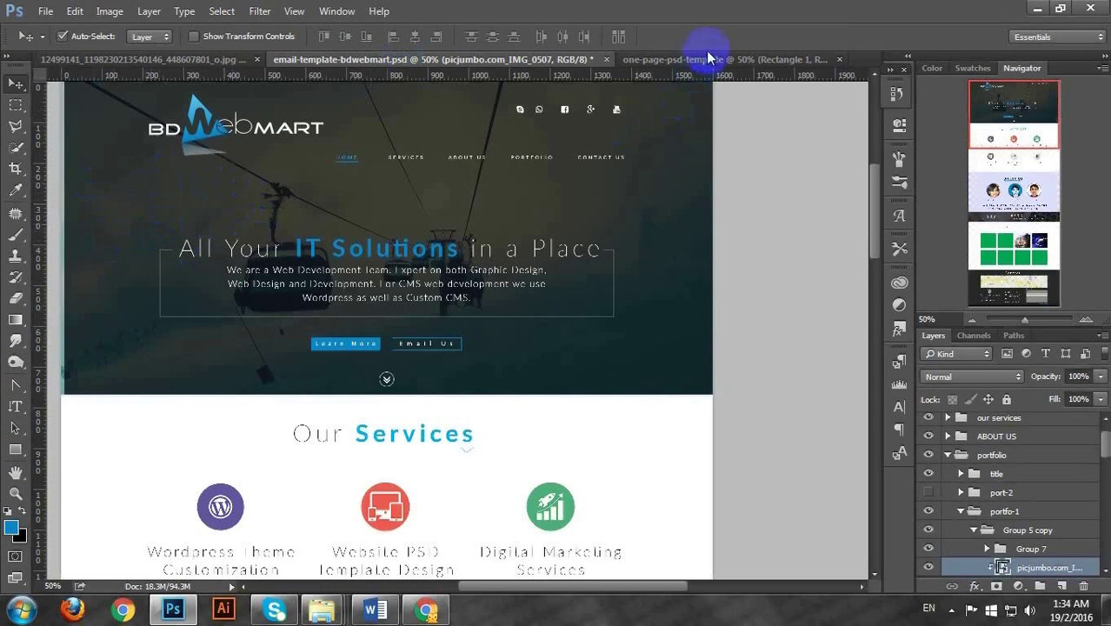
scroll(330, 325, down, 8)
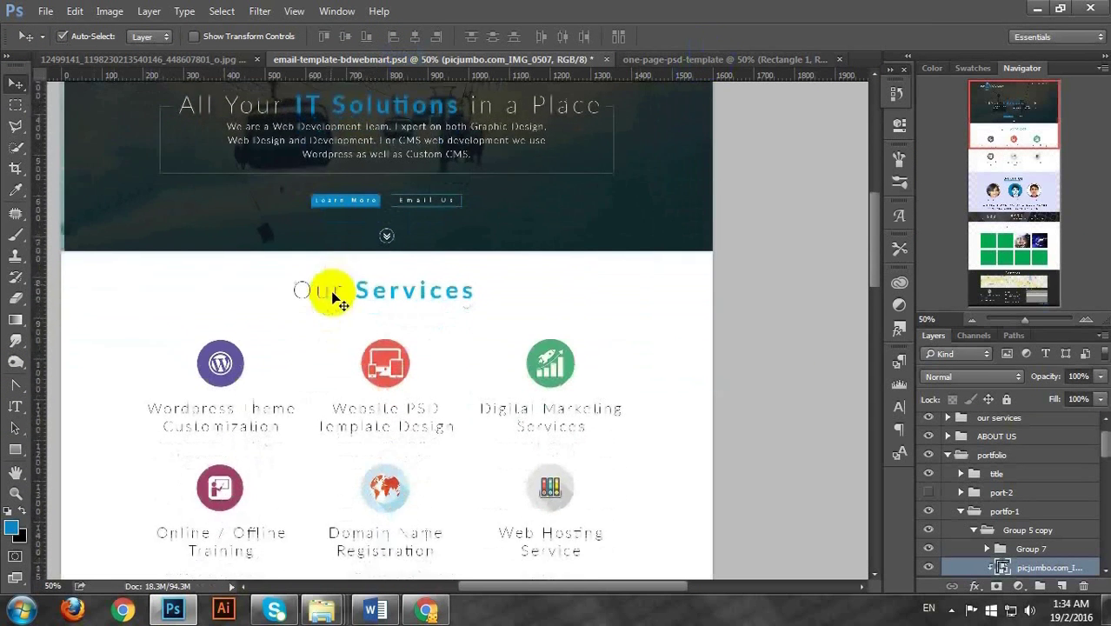
scroll(337, 298, down, 2)
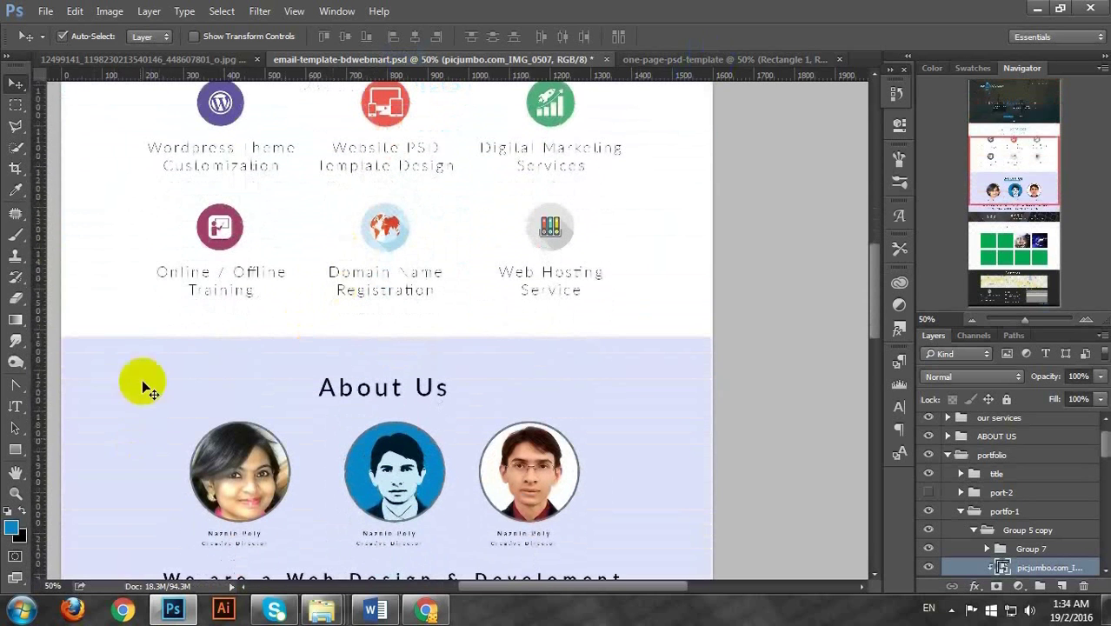
click(15, 192)
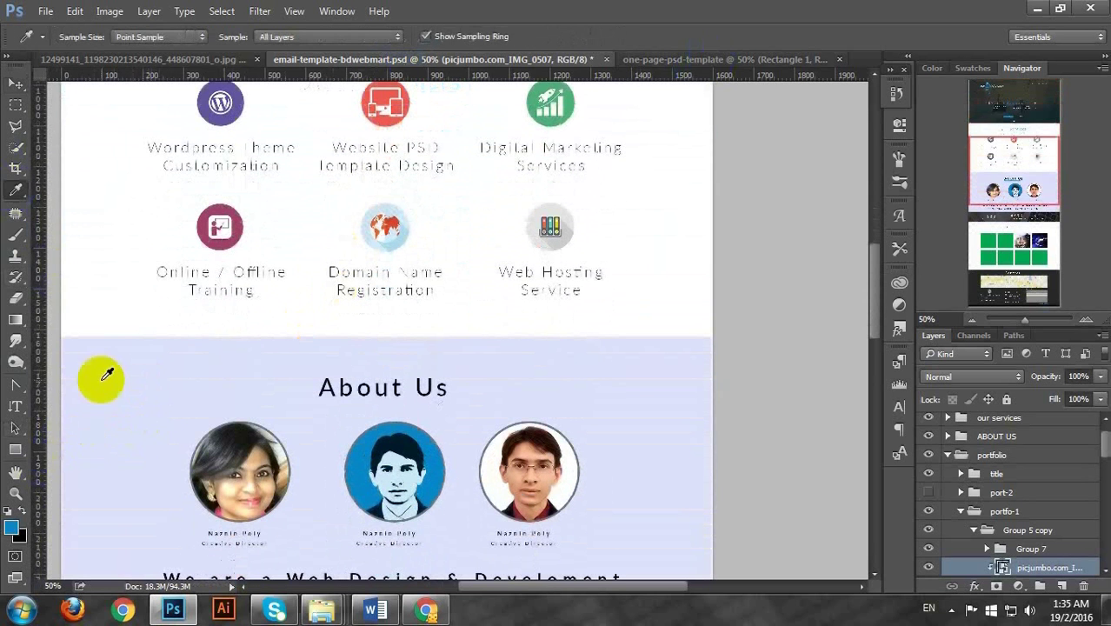
click(695, 59)
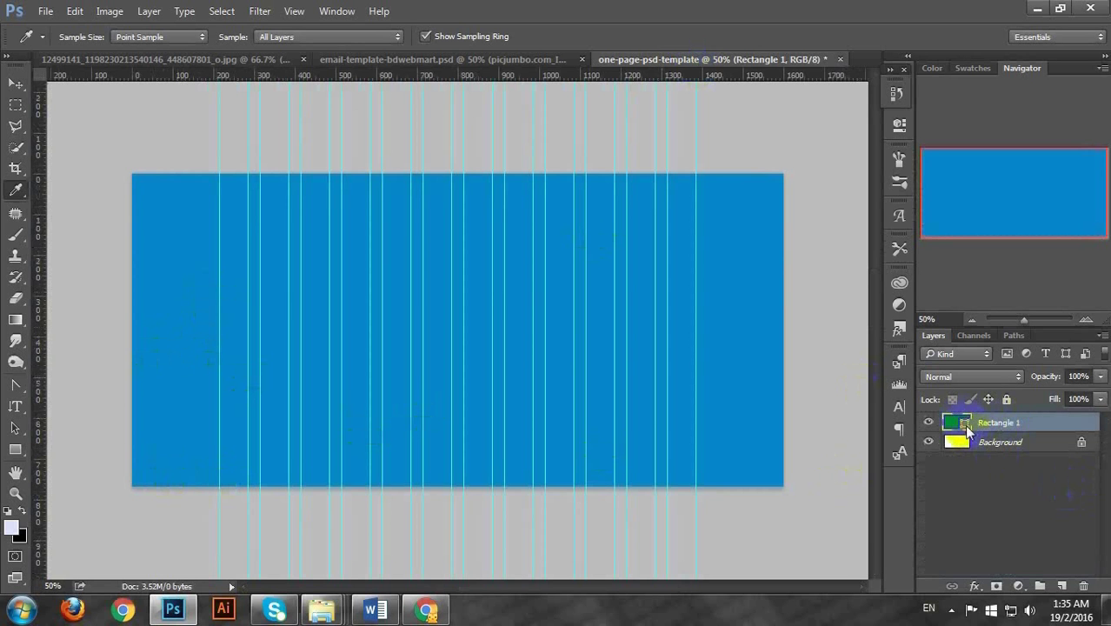
Fill the canvas-sized rectangle with the sampled pale lavender colour
click(15, 449)
click(149, 38)
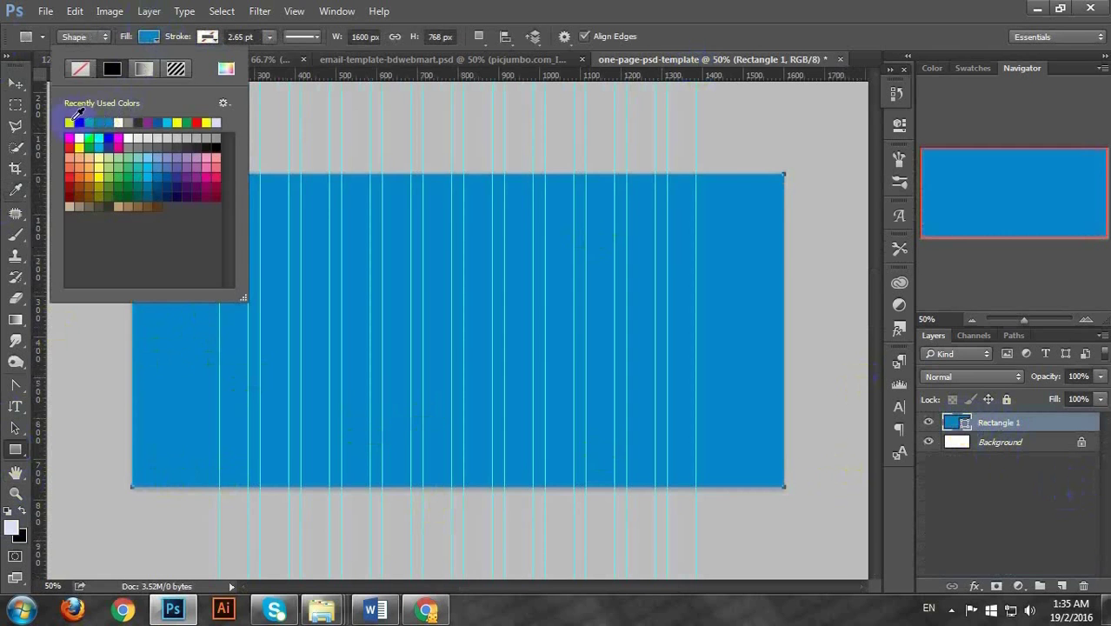
click(73, 120)
click(17, 83)
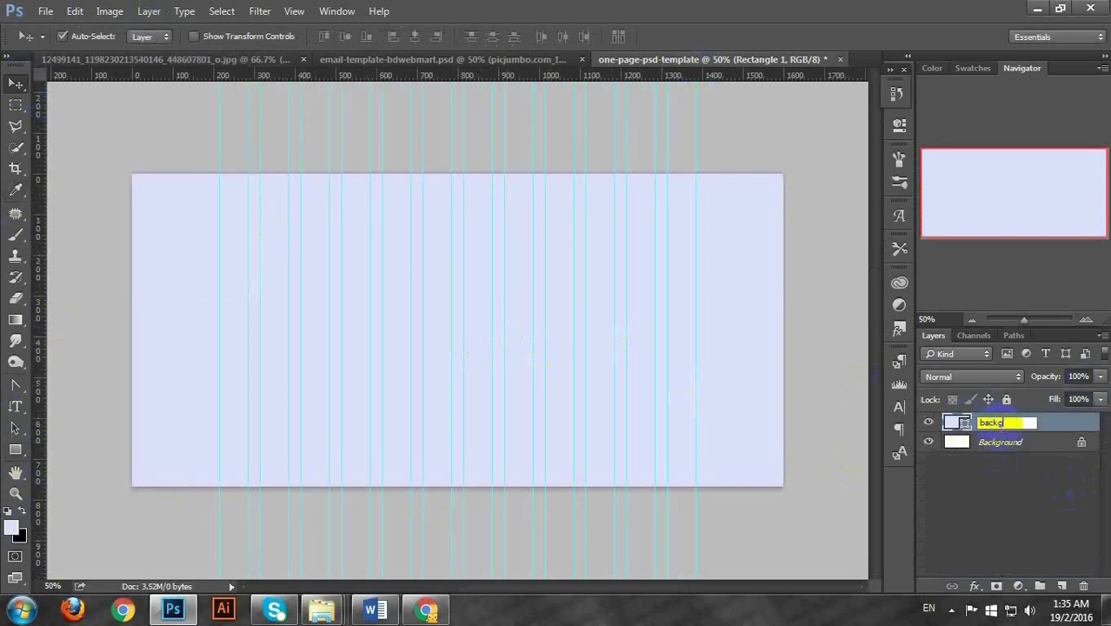
Rename the rectangle layer as background and lock it completely
text(d)
key(Return)
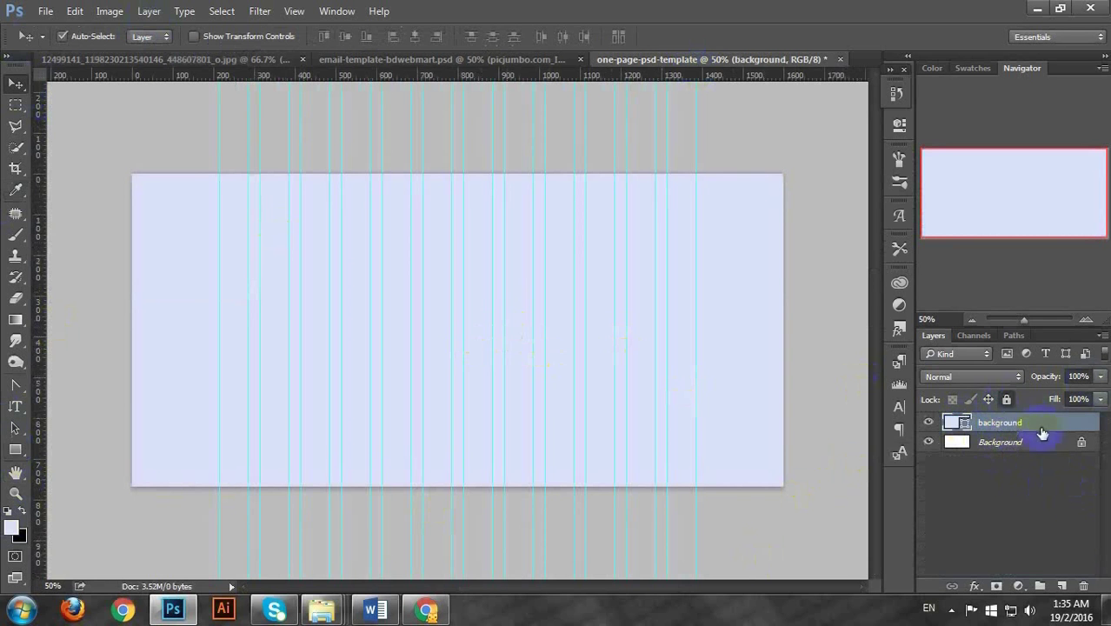
click(1016, 423)
click(1005, 400)
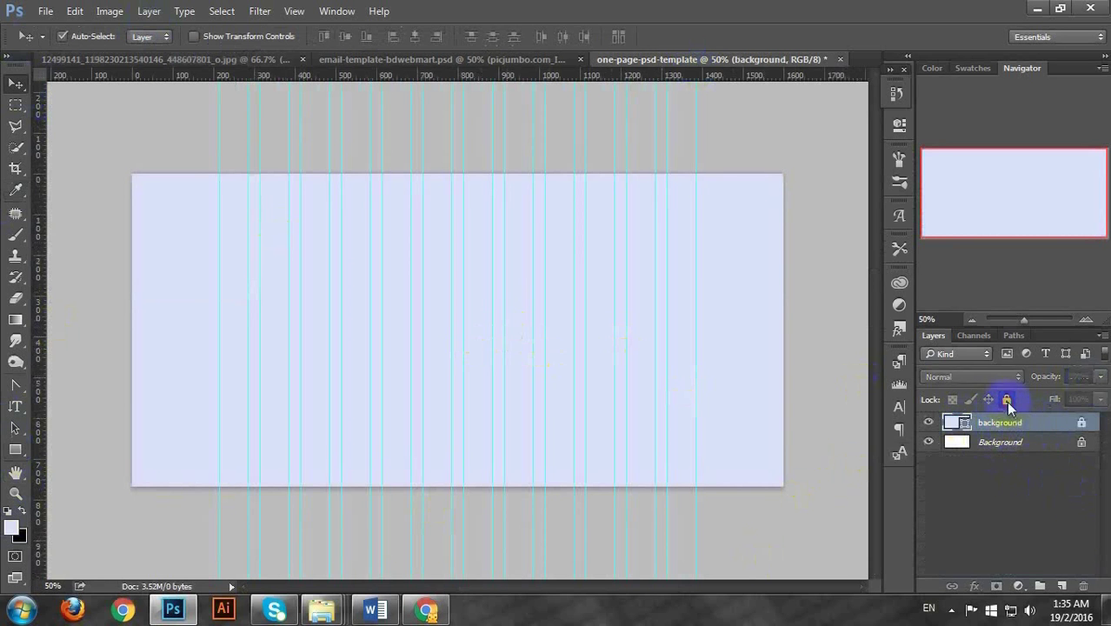
Add a new layer above background and create a second rectangle of 1600 by 768 px on it
click(1061, 588)
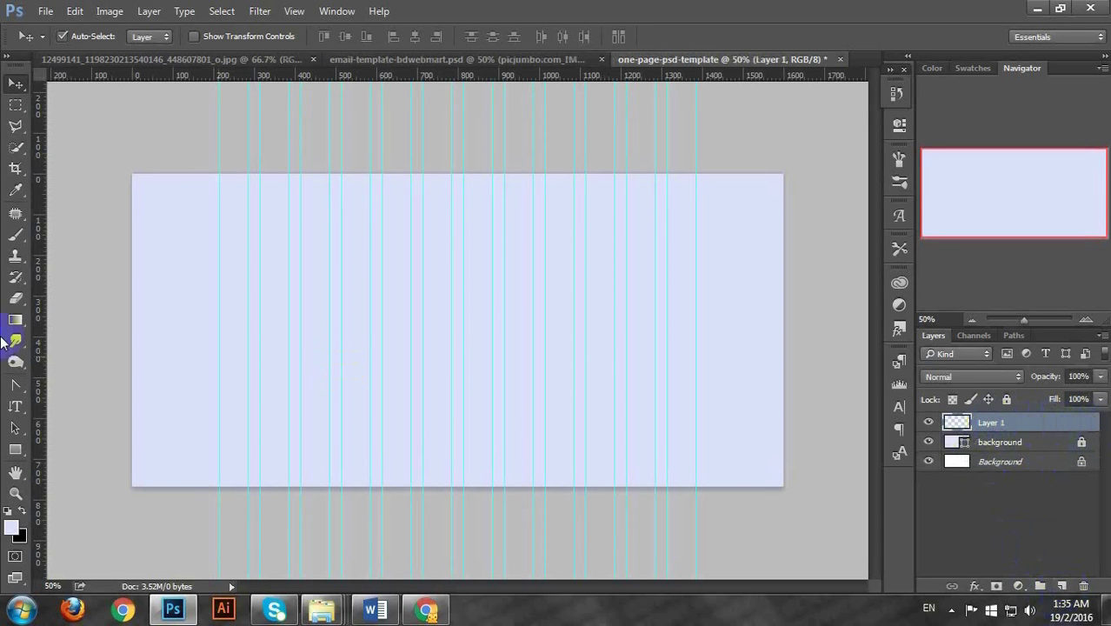
click(15, 449)
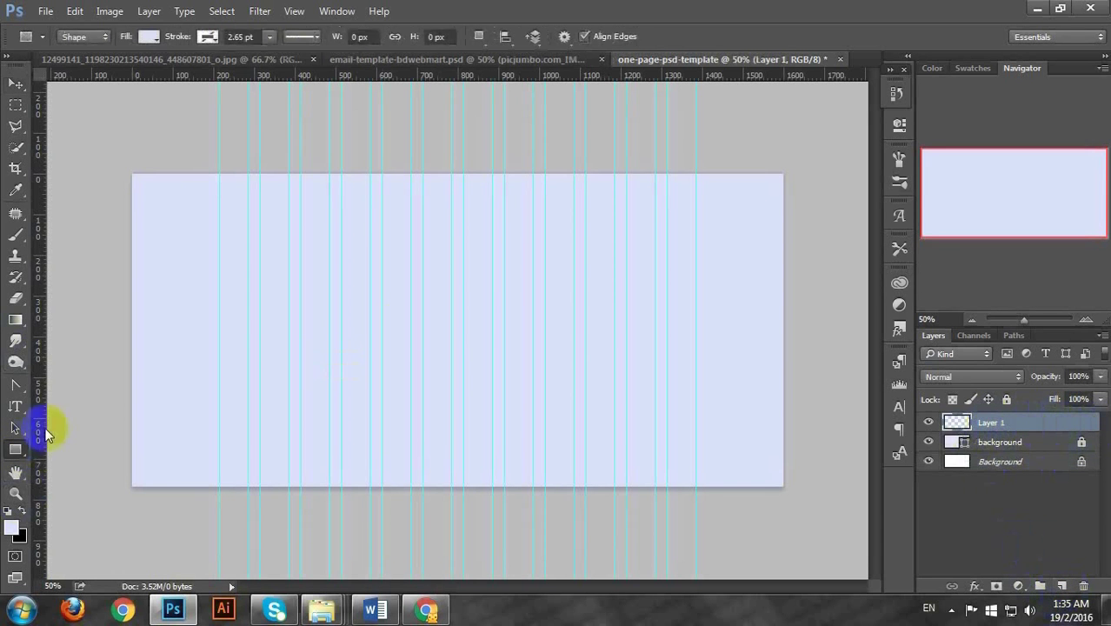
click(378, 318)
text(1600)
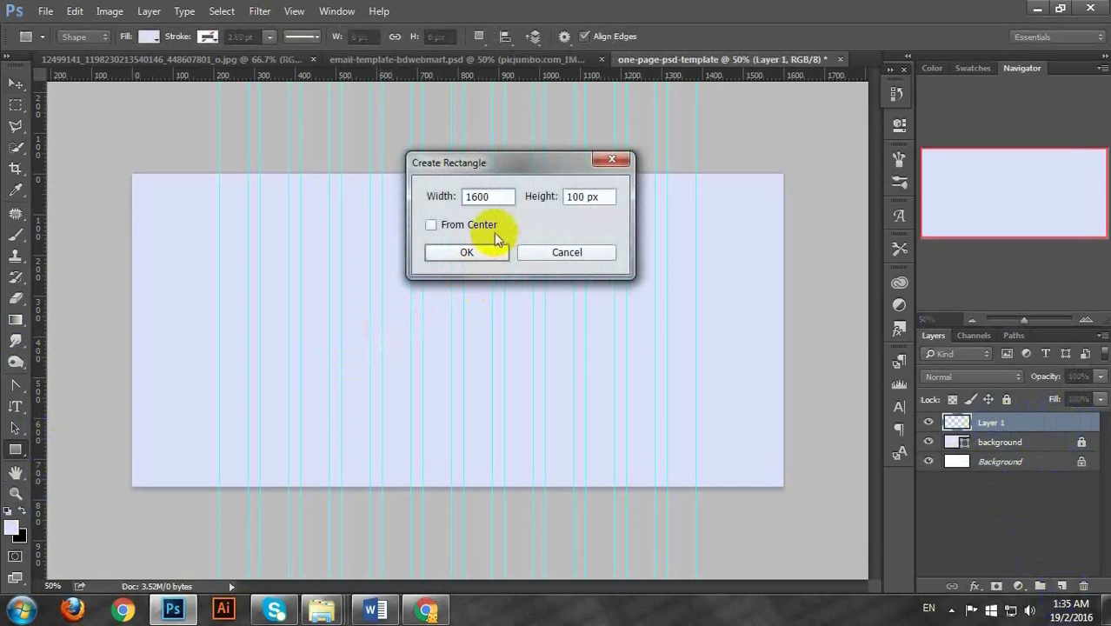
key(Tab)
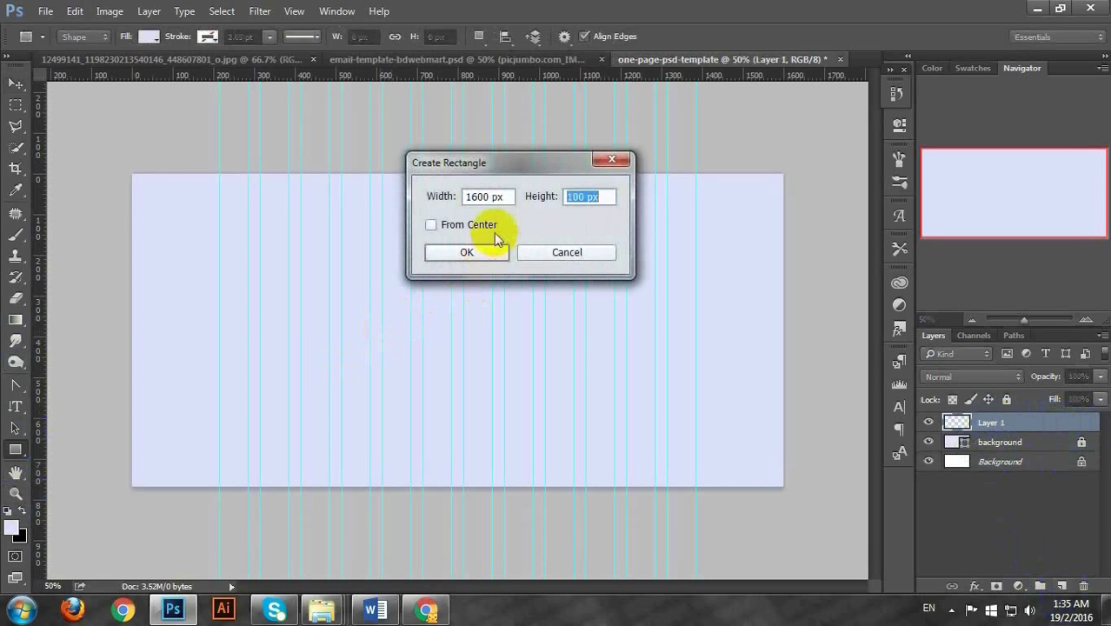
text(768)
key(Return)
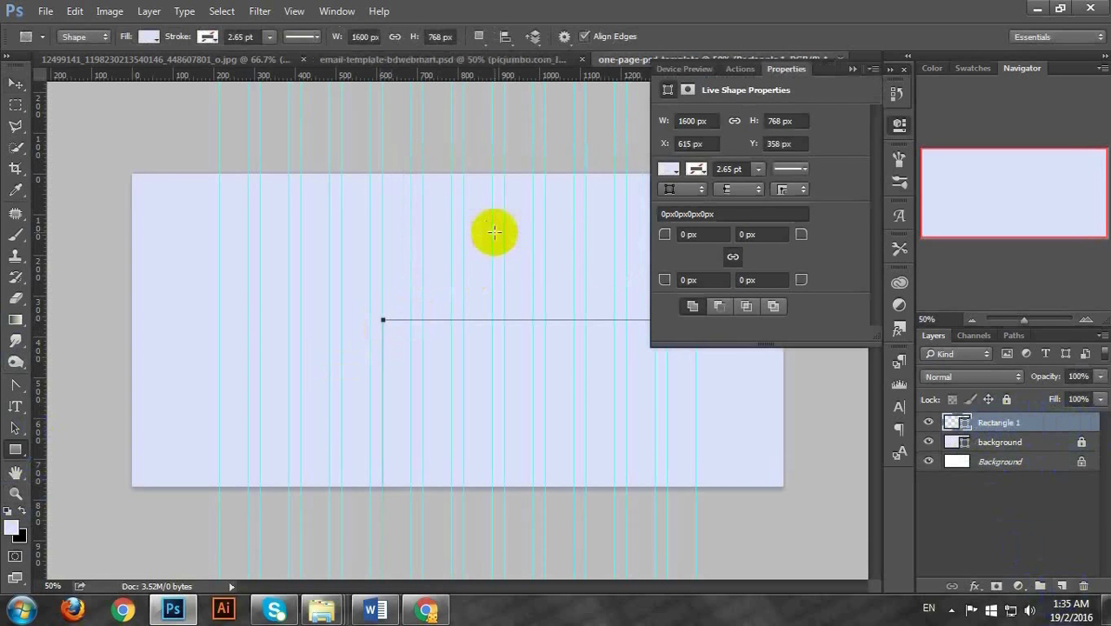
Fill the second rectangle with dark blue and move it to cover the whole canvas
click(674, 171)
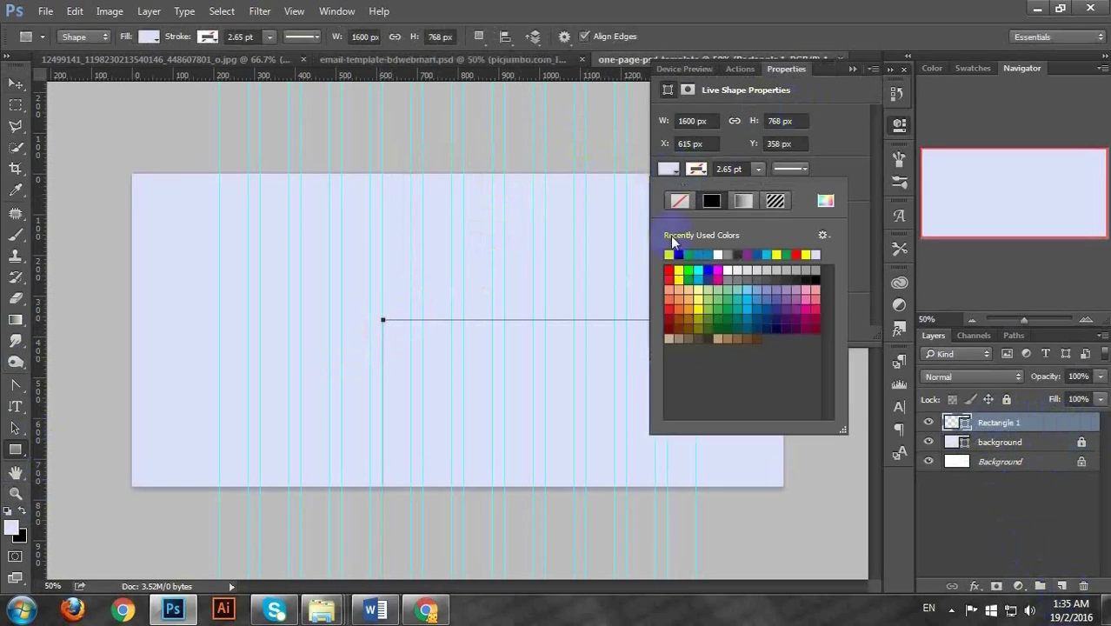
click(713, 276)
click(15, 87)
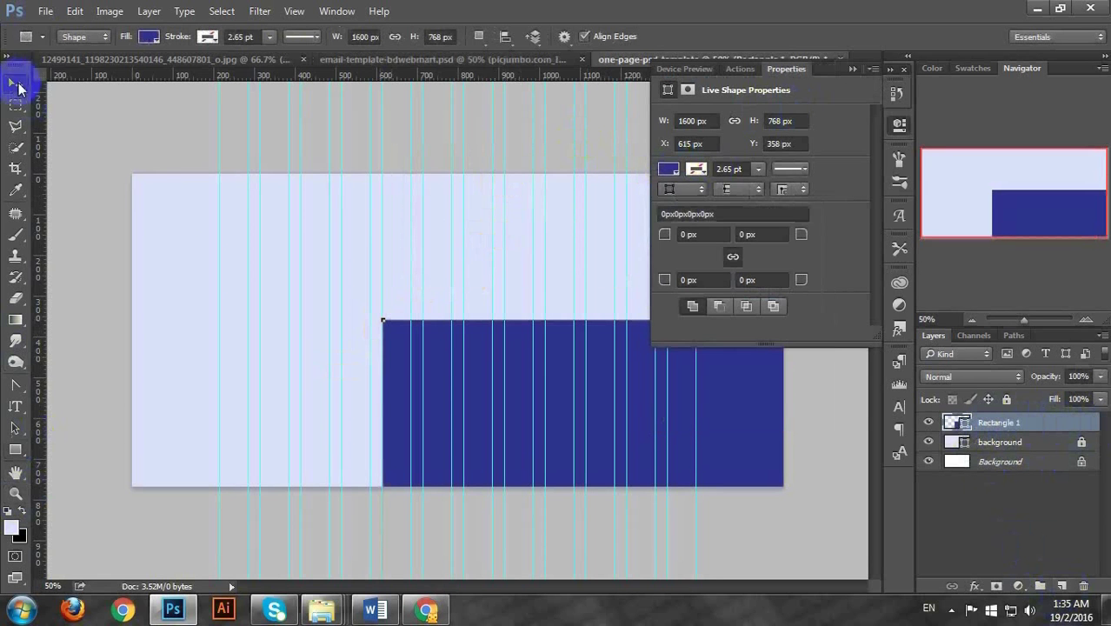
click(15, 83)
drag(344, 298, 146, 221)
click(850, 70)
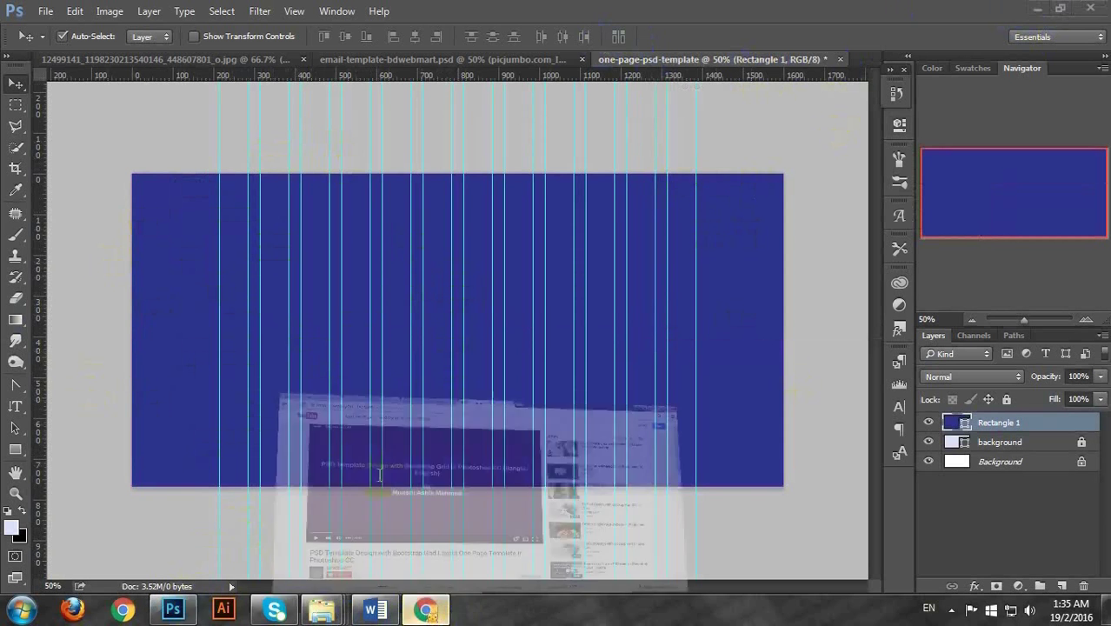
Switch to Chrome, search Google for free stock images in a new tab, and look through the results
click(426, 610)
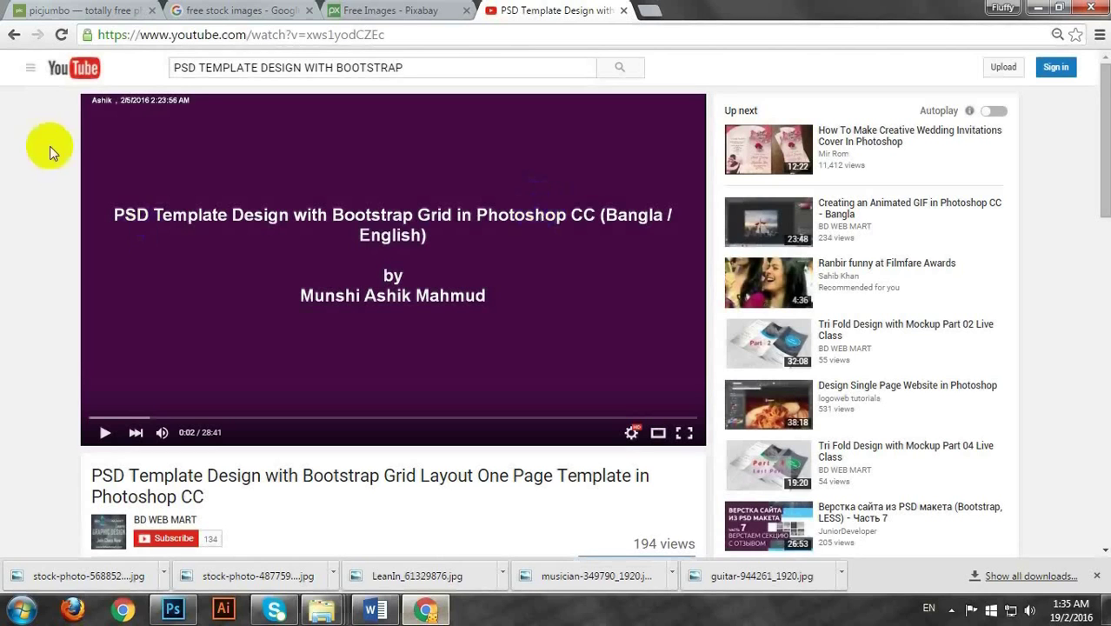
click(647, 8)
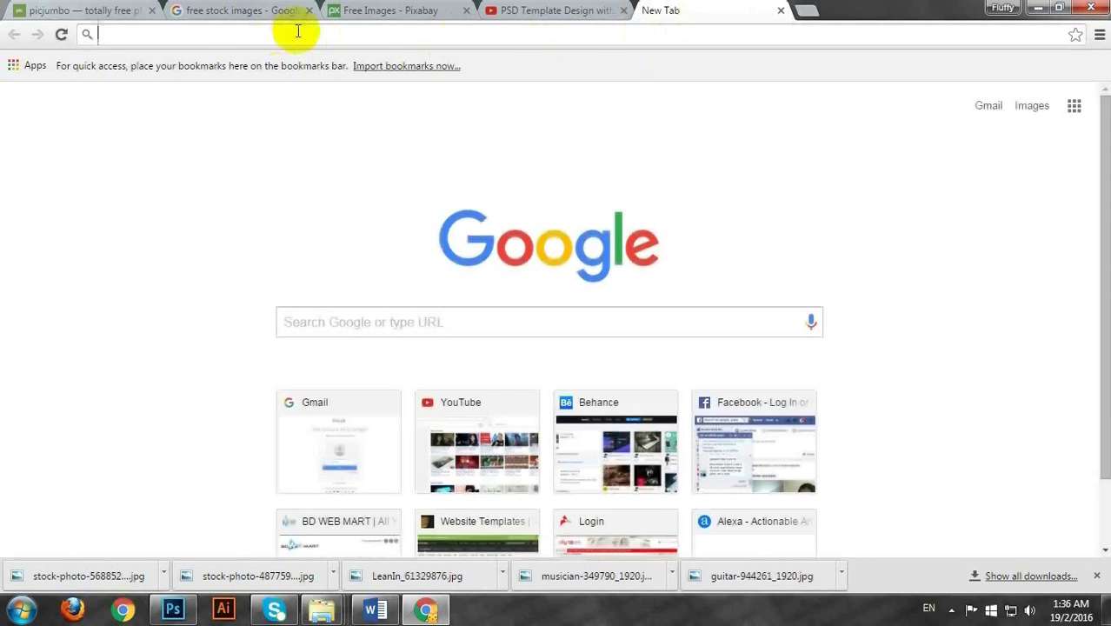
text(free)
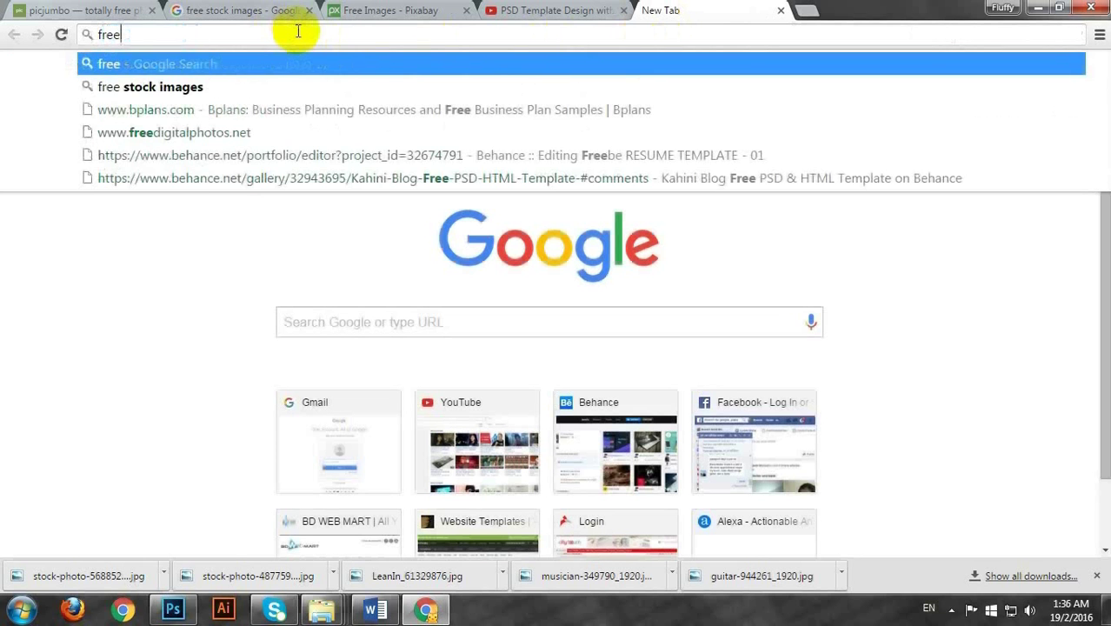
text( stcok)
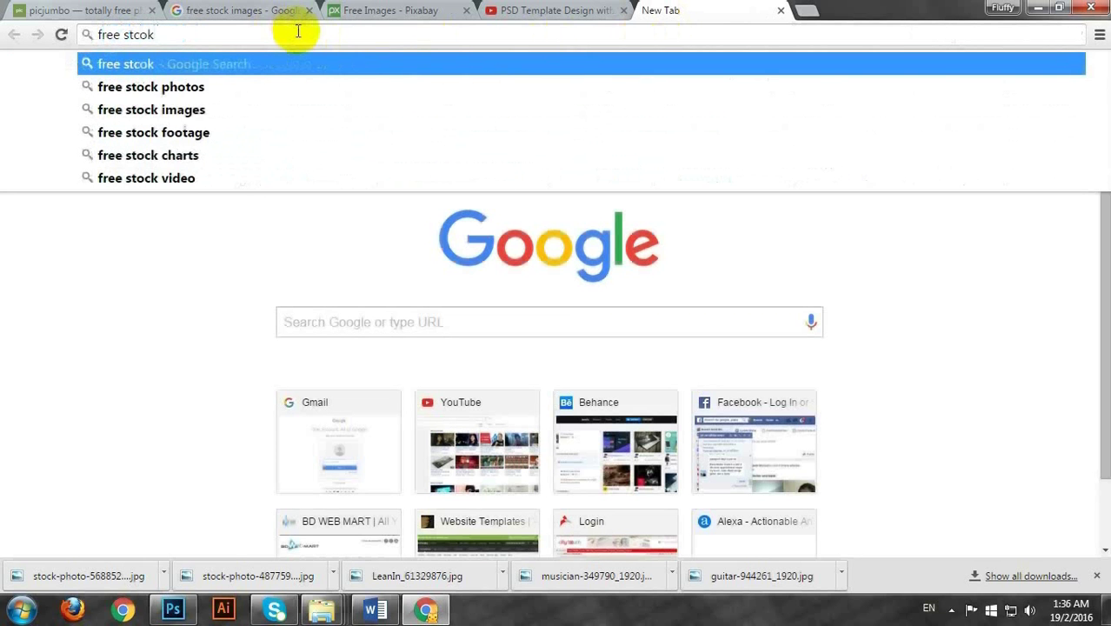
text( iamges)
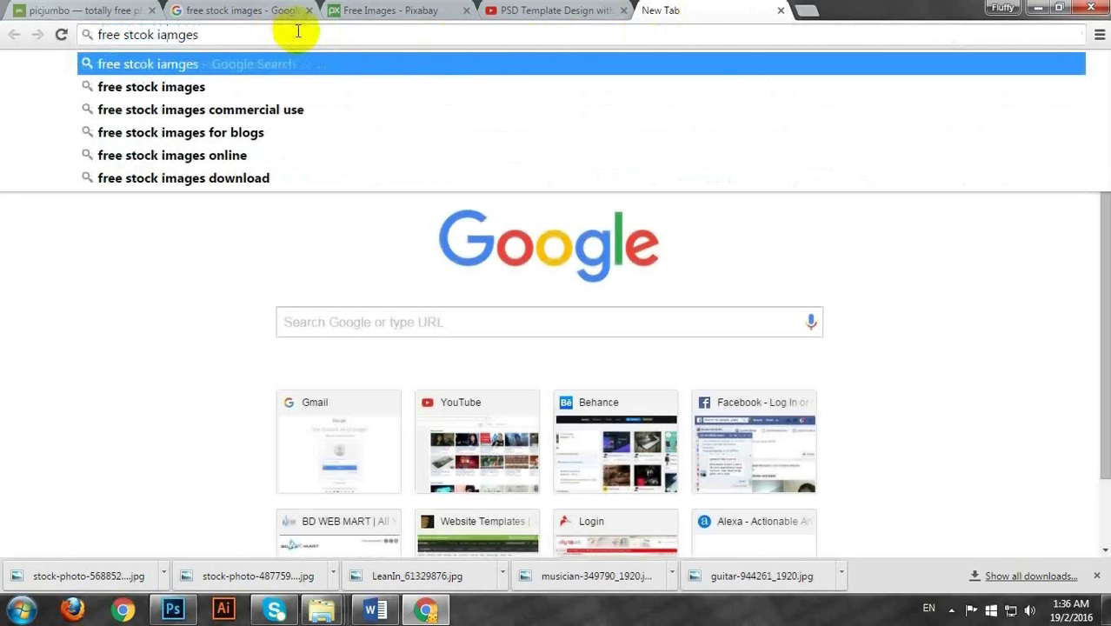
key(Left)
key(Left)
key(Left)
key(Left)
key(BackSpace)
key(Return)
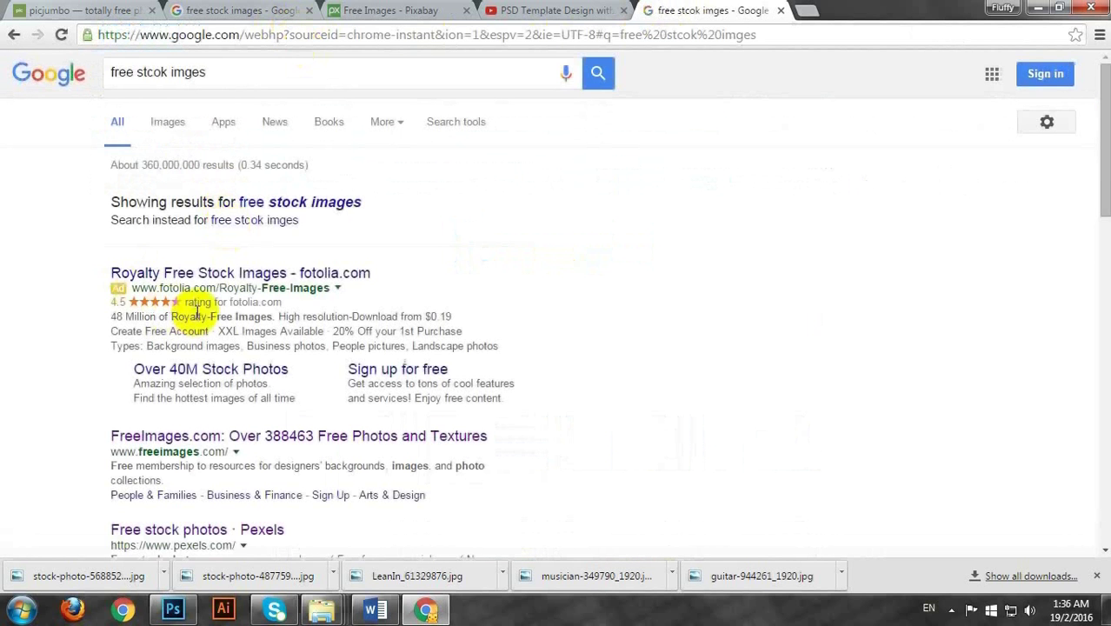
scroll(228, 252, down, 10)
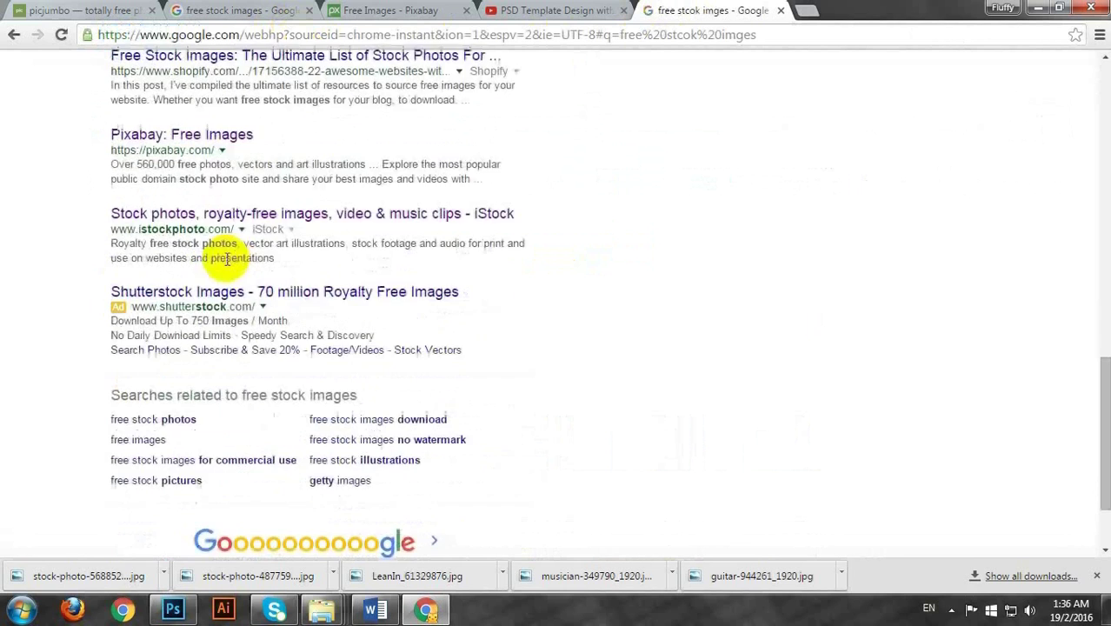
Switch to the picjumbo site and look through the free photos on its home page
scroll(247, 116, up, 10)
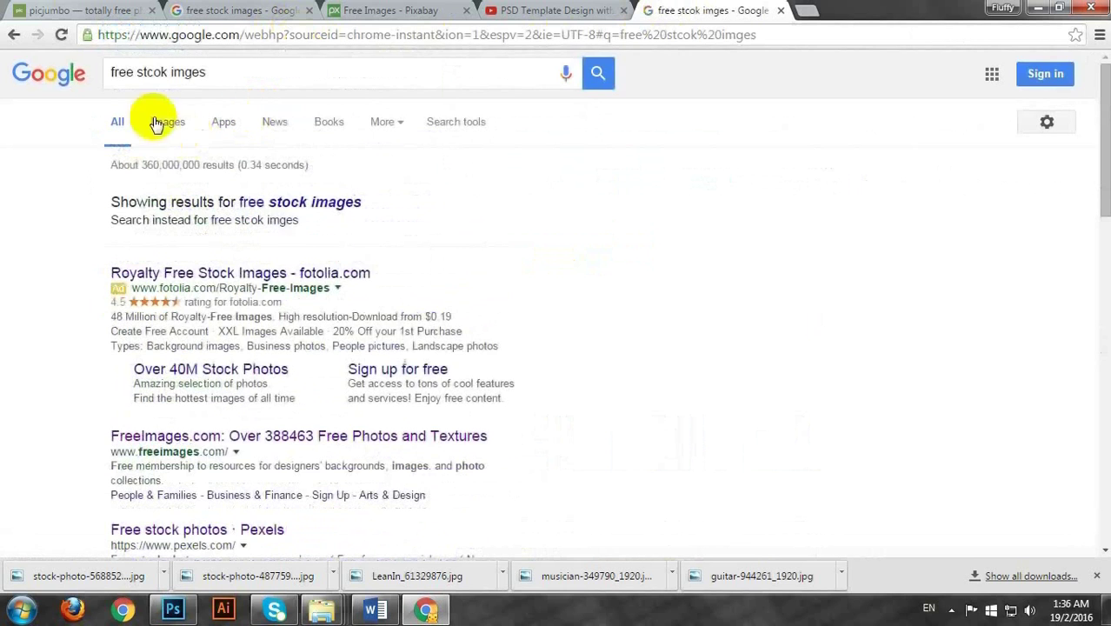
click(70, 9)
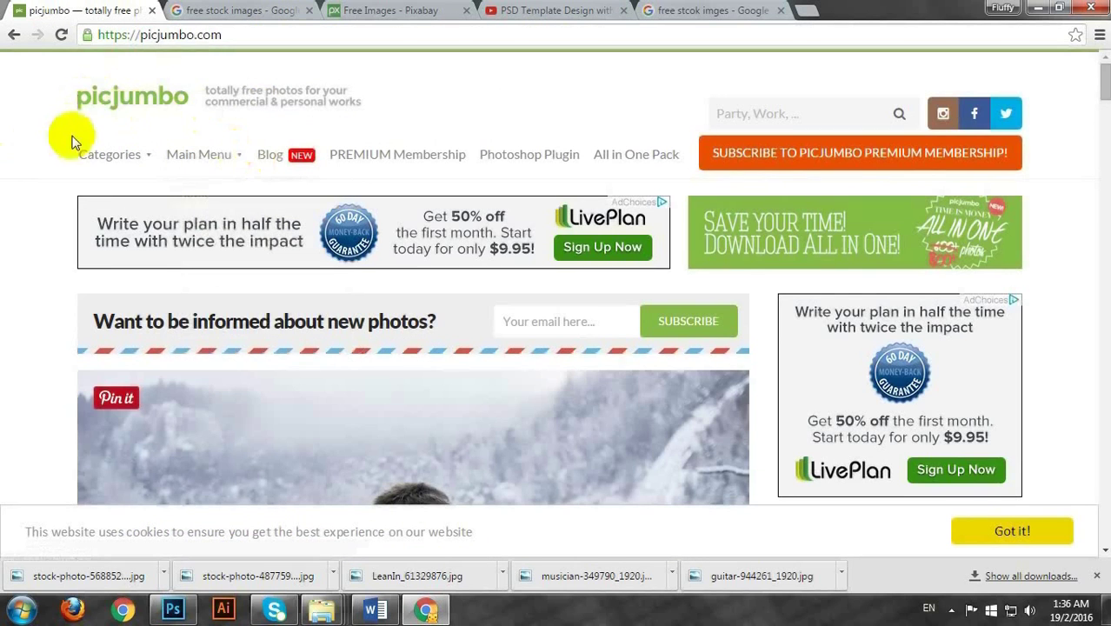
scroll(124, 191, down, 9)
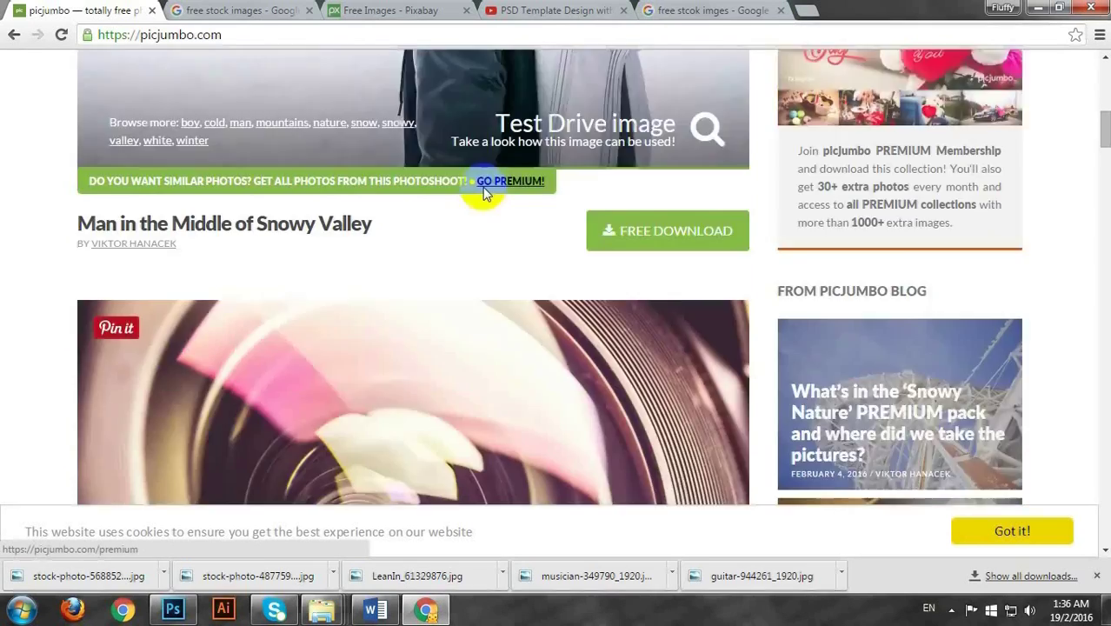
scroll(288, 296, down, 8)
scroll(206, 292, up, 8)
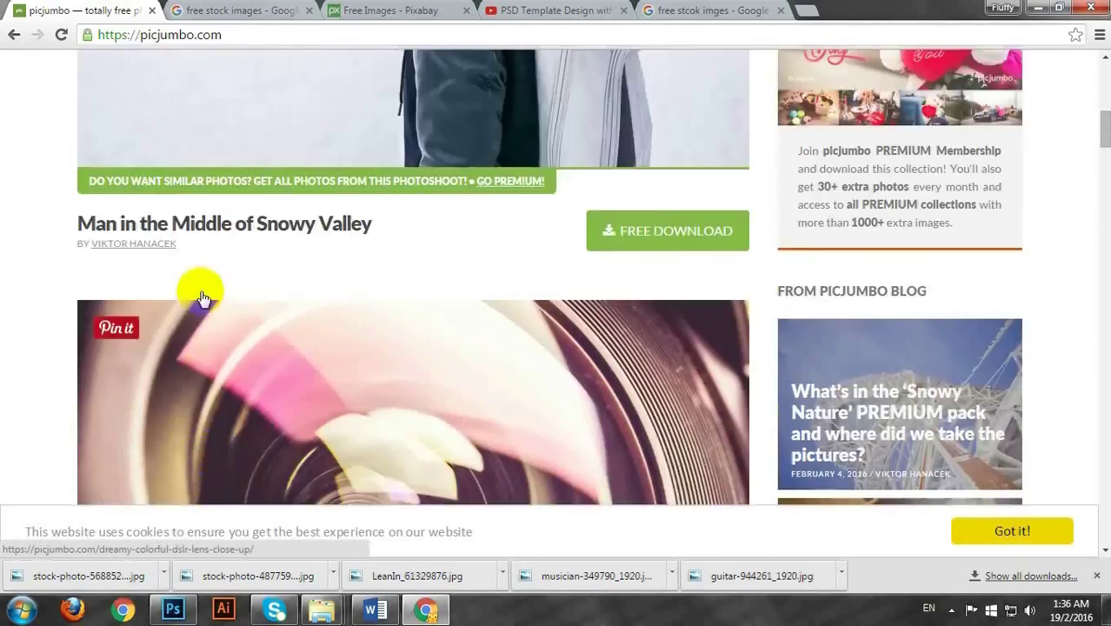
scroll(228, 267, up, 4)
scroll(227, 267, down, 8)
scroll(227, 270, up, 8)
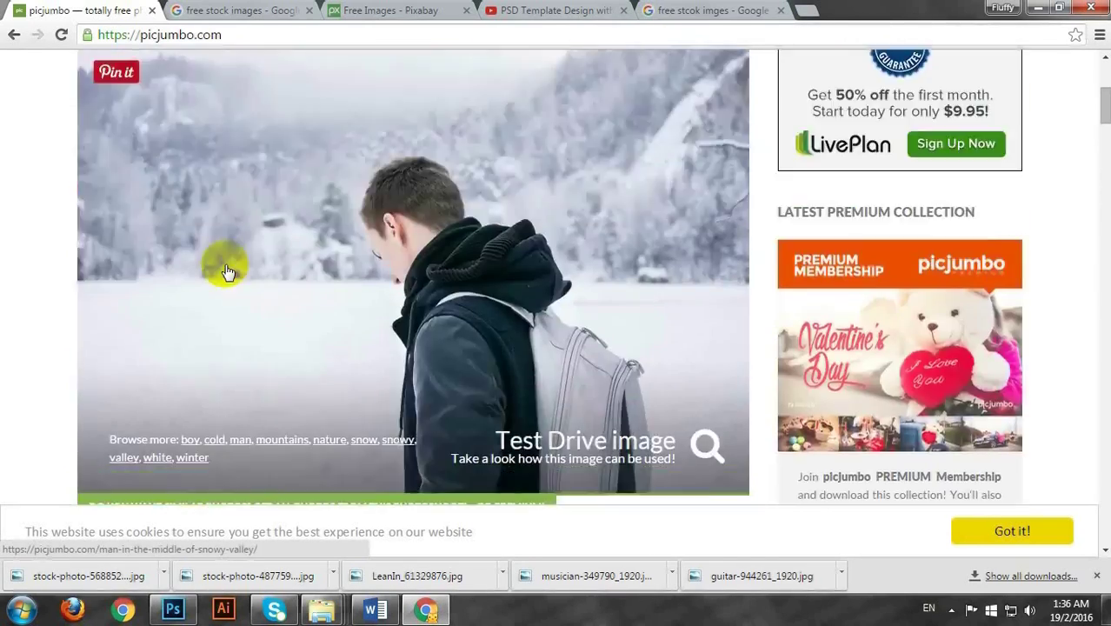
scroll(226, 271, up, 5)
Search picjumbo for laptop on table and look through the resulting photos
click(826, 115)
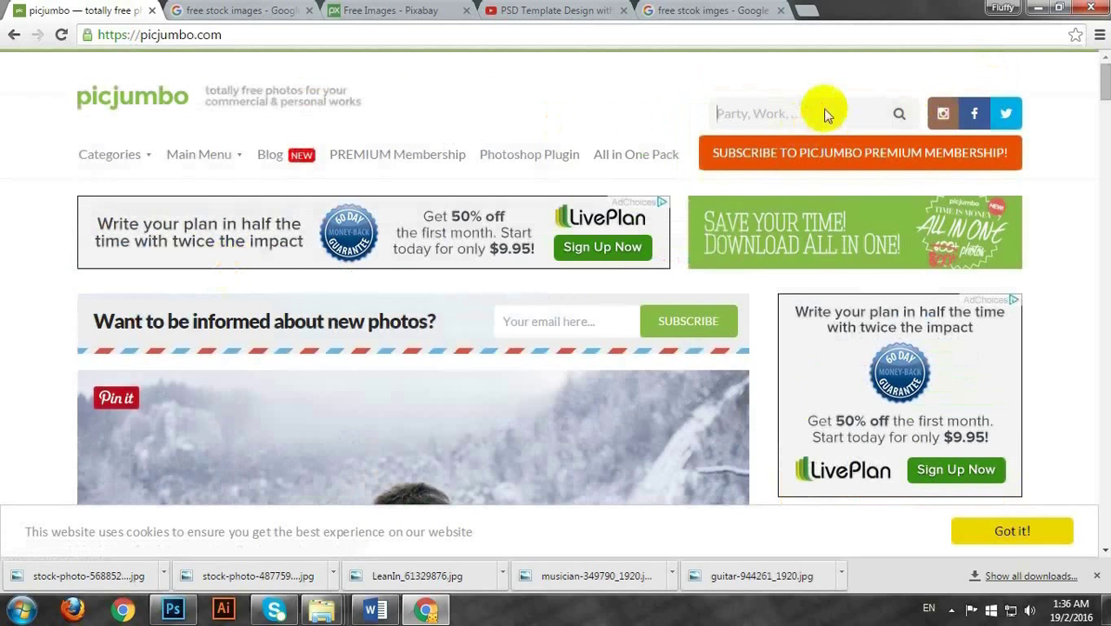
text(lapy)
text(op on table)
key(Return)
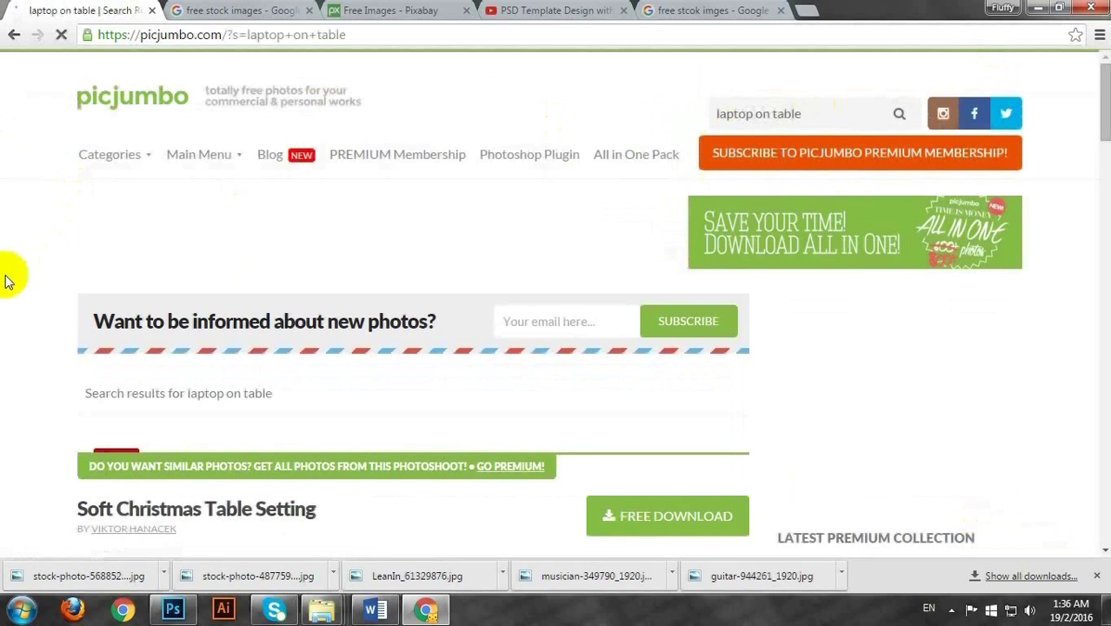
scroll(3, 289, down, 10)
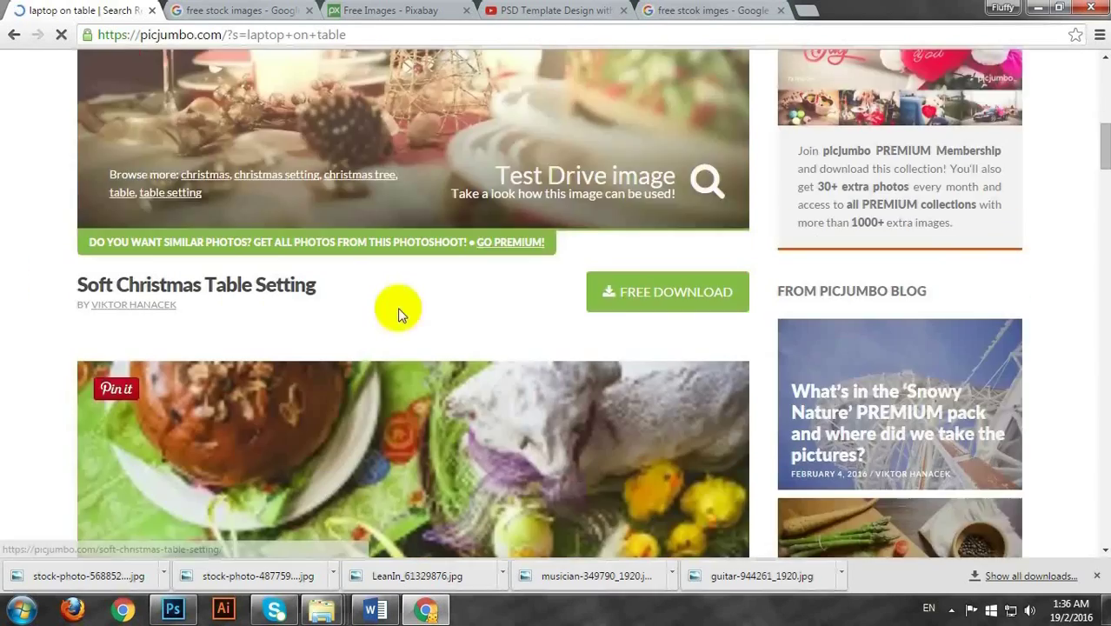
scroll(278, 297, down, 8)
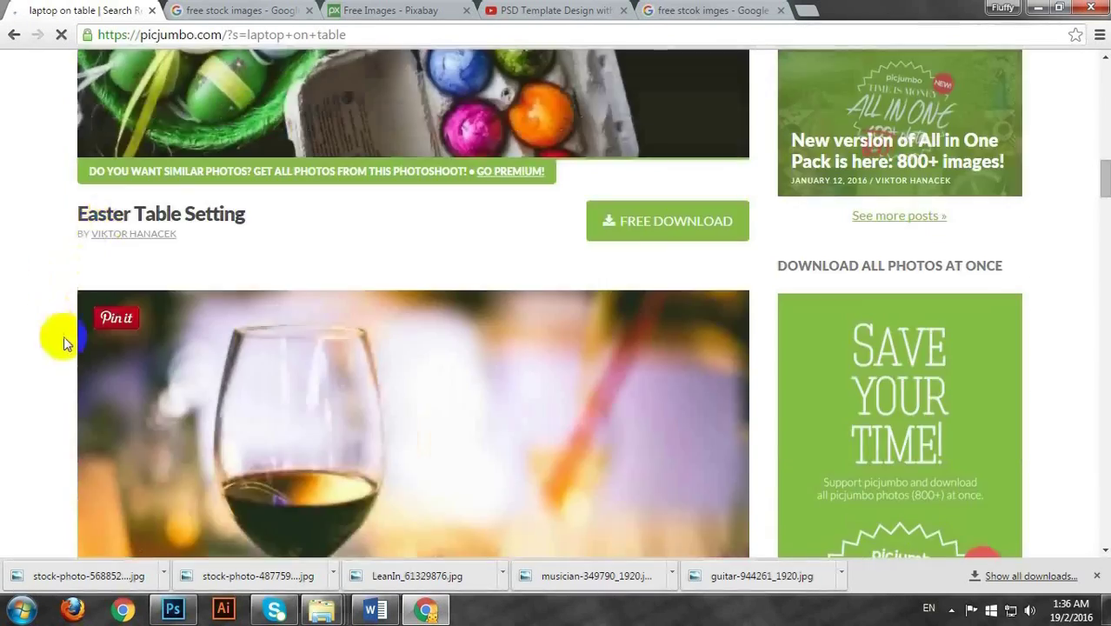
scroll(61, 377, down, 12)
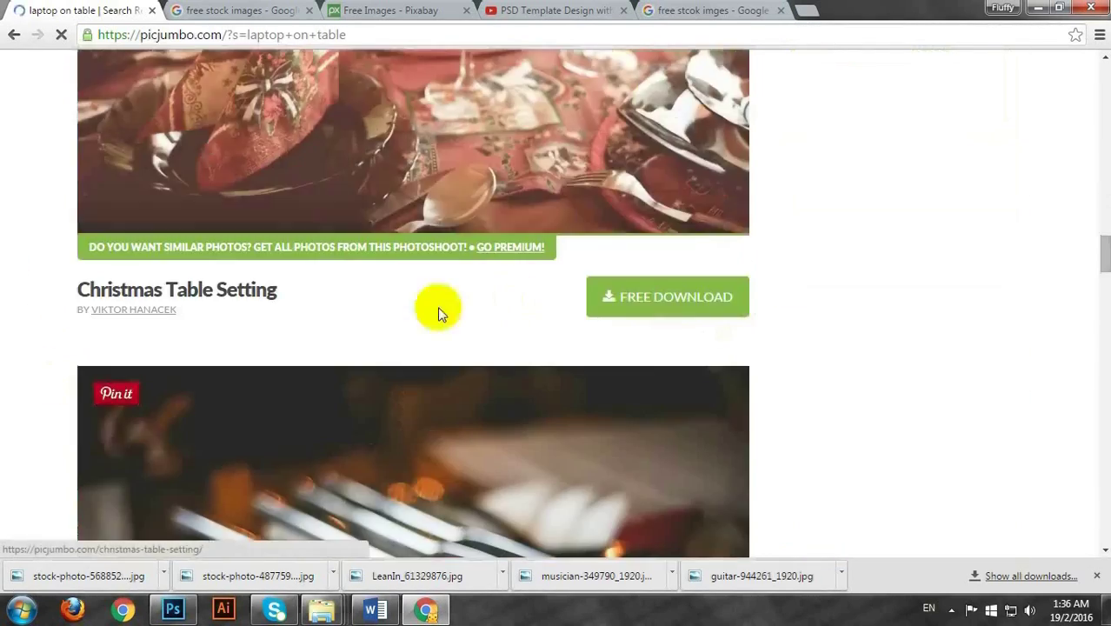
scroll(27, 379, down, 8)
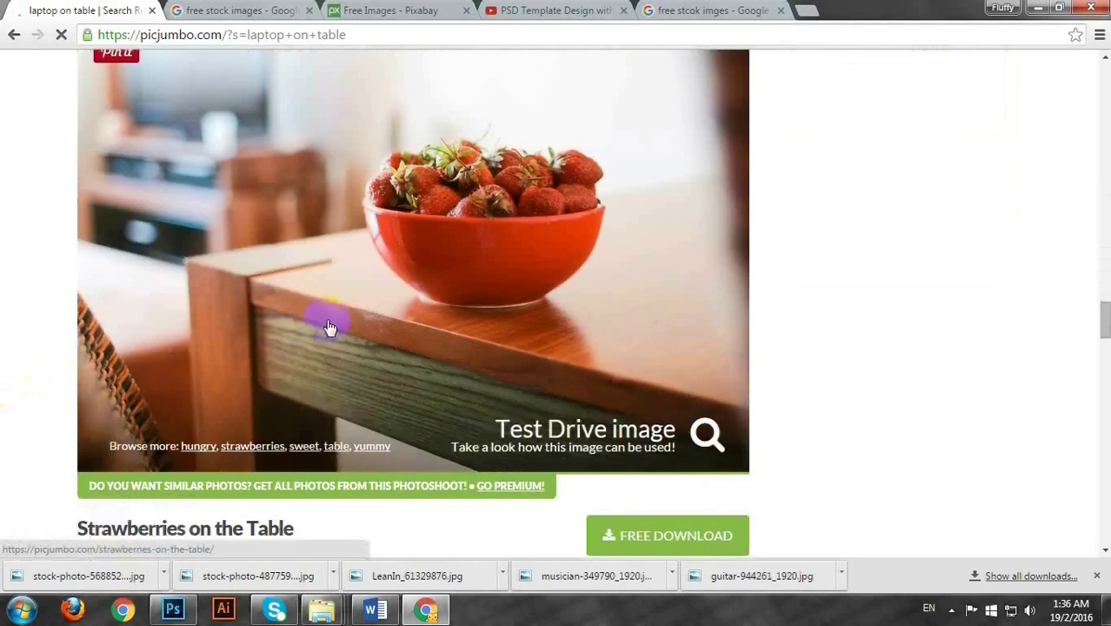
scroll(20, 372, down, 12)
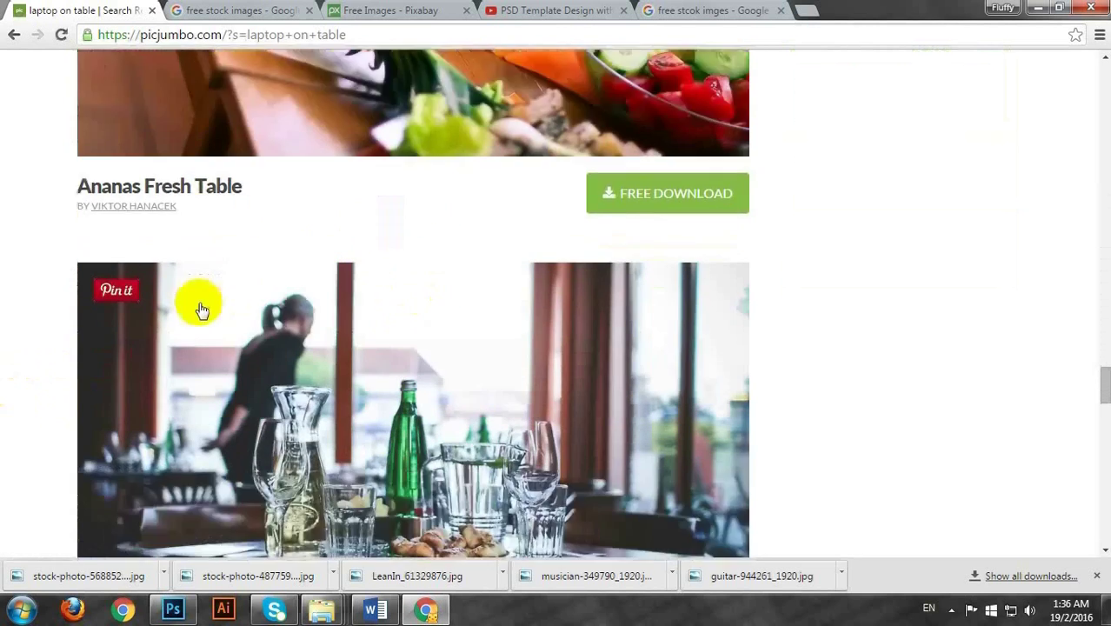
scroll(433, 311, up, 15)
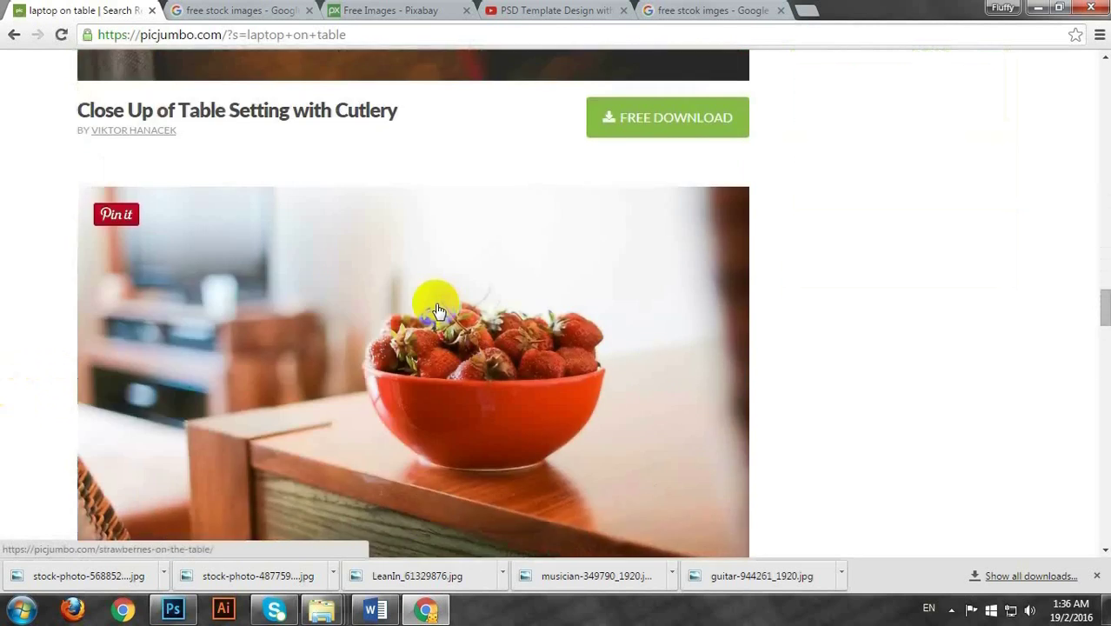
scroll(437, 310, down, 10)
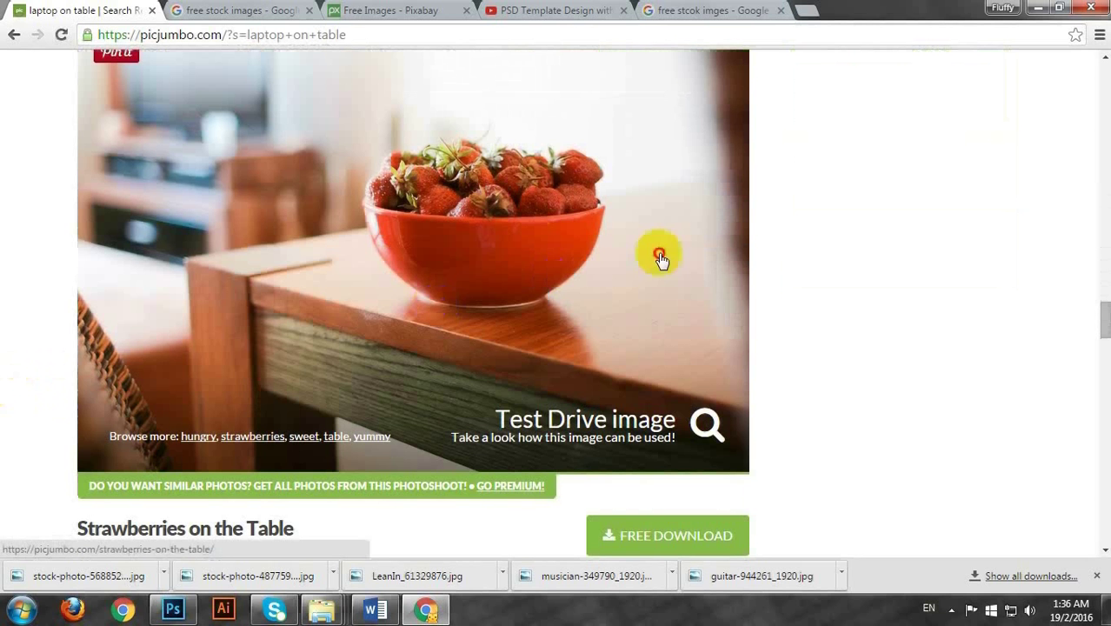
Open the Strawberries on the Table photo and start its free download
click(657, 253)
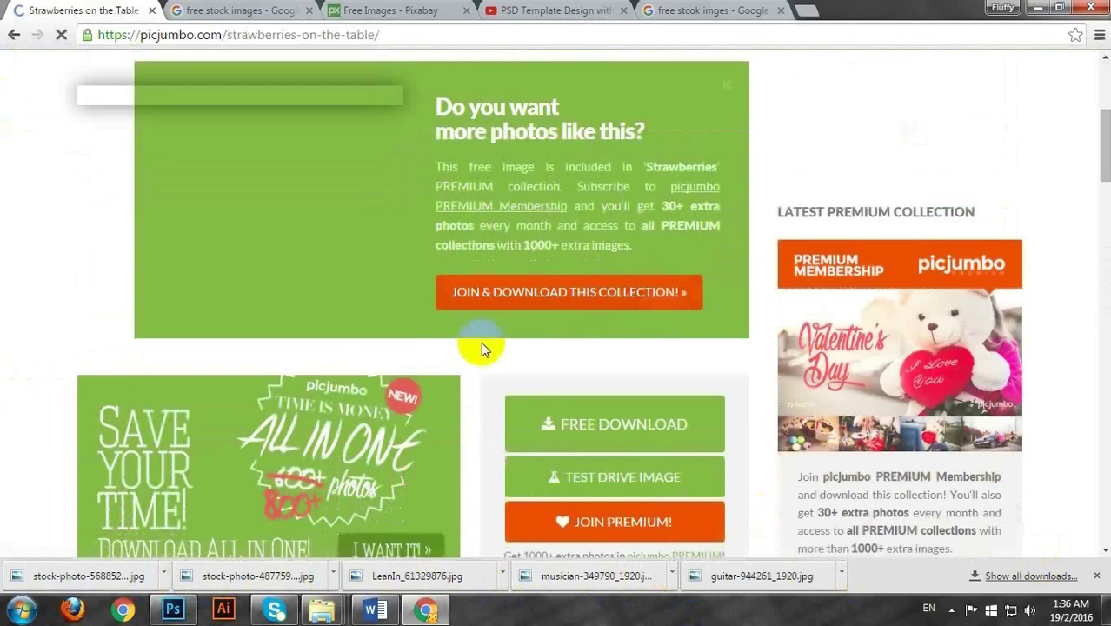
scroll(14, 404, down, 1)
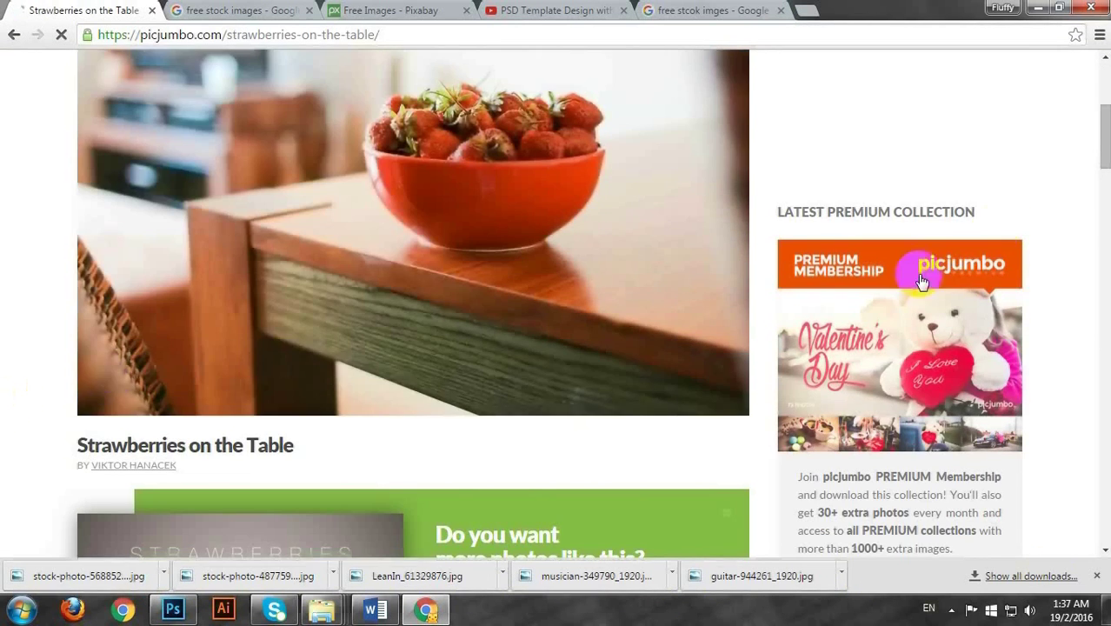
scroll(600, 278, down, 2)
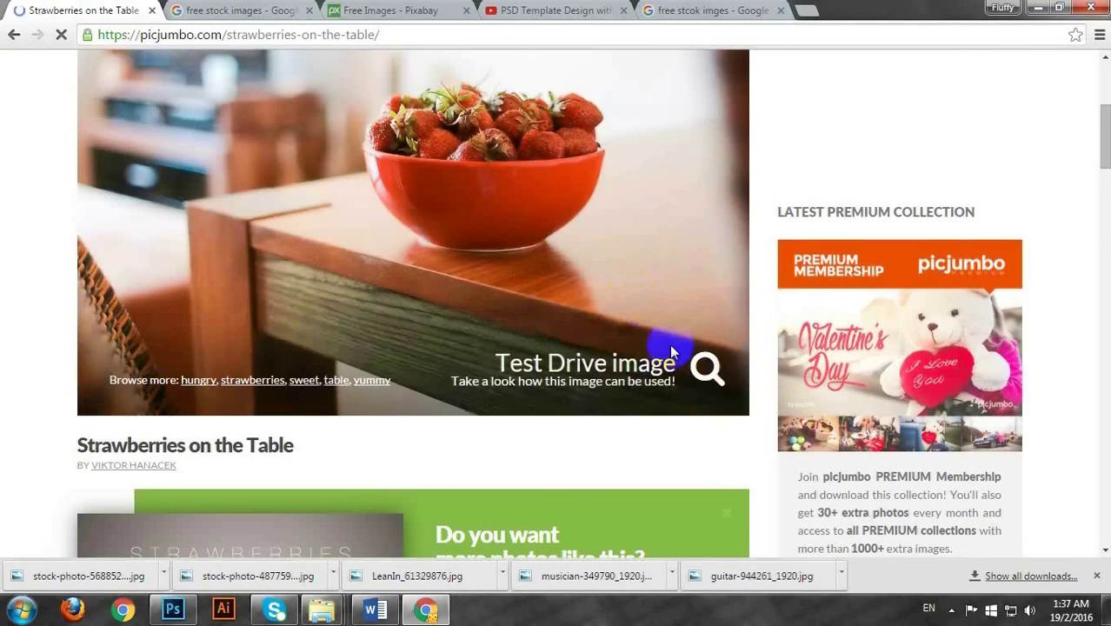
scroll(619, 299, down, 3)
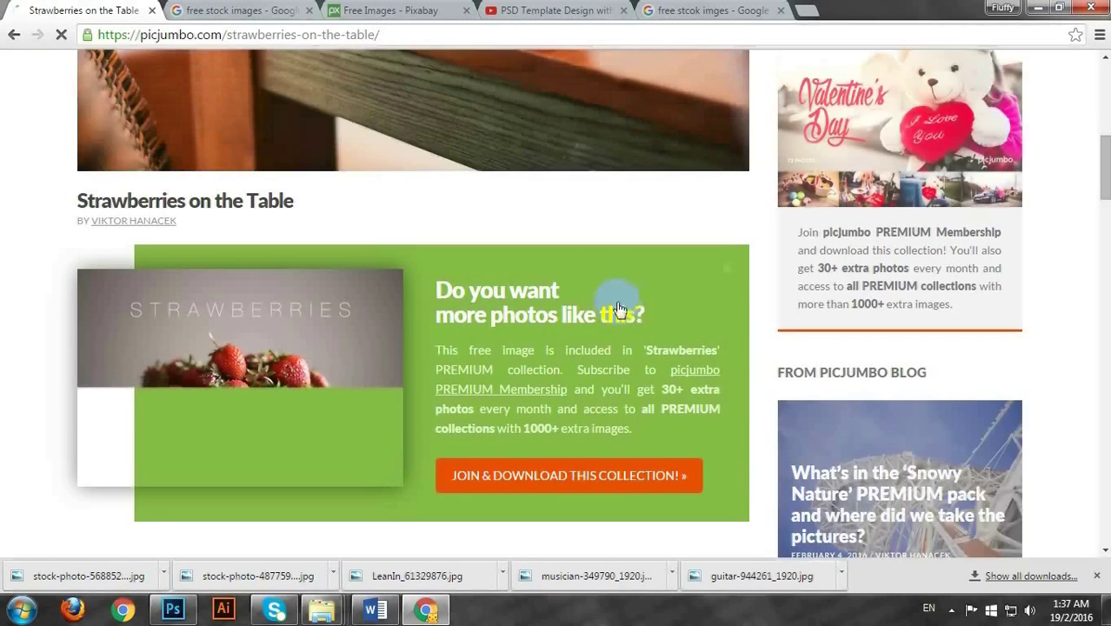
scroll(656, 243, down, 6)
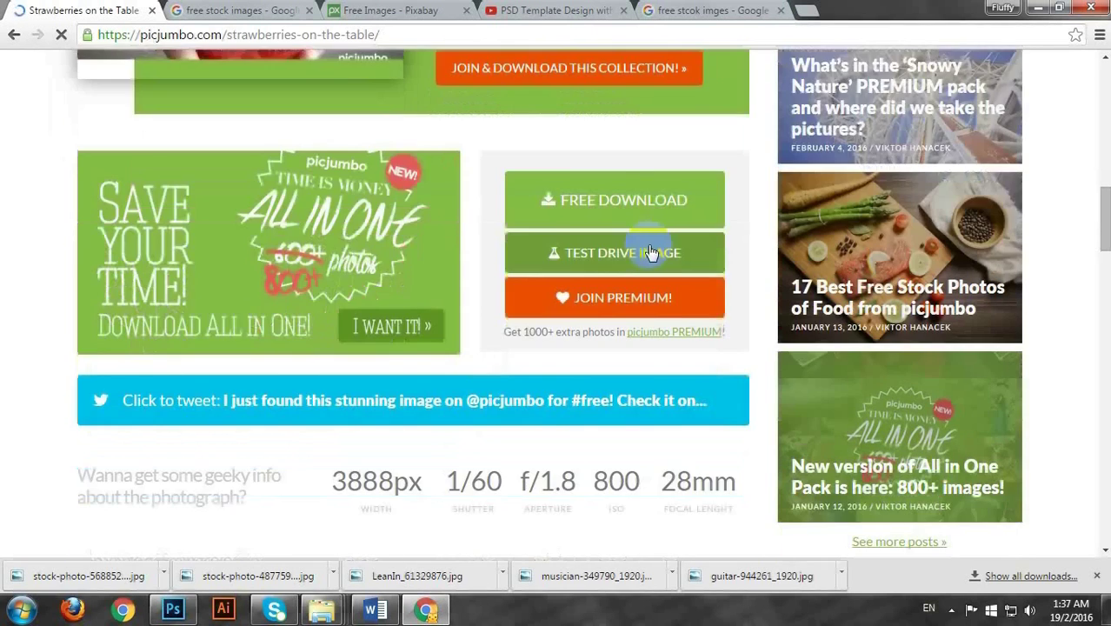
scroll(626, 278, up, 3)
click(623, 282)
click(630, 288)
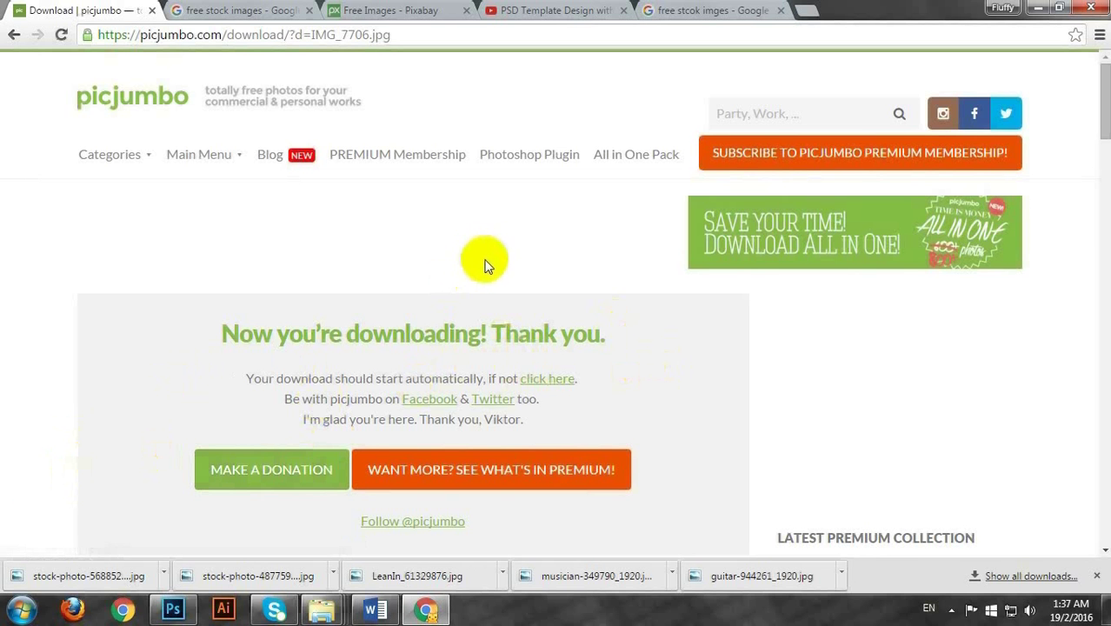
Switch to Photoshop and turn on Auto-Select for the Move tool
click(1039, 7)
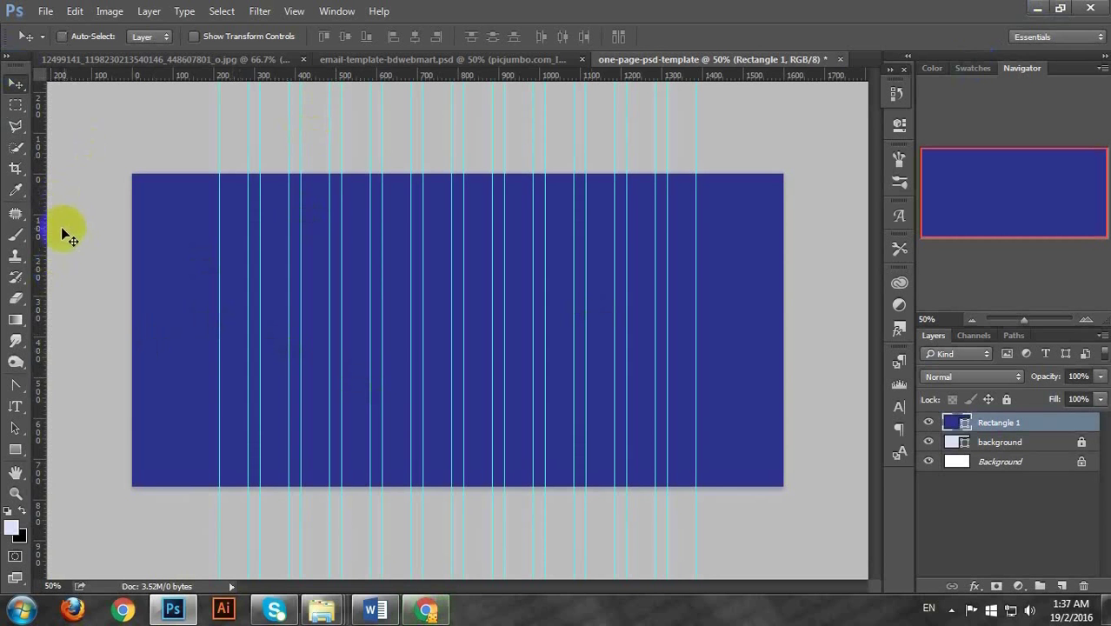
click(62, 35)
Start saving the document and create a folder named one-page-psd-template on the Desktop
click(38, 12)
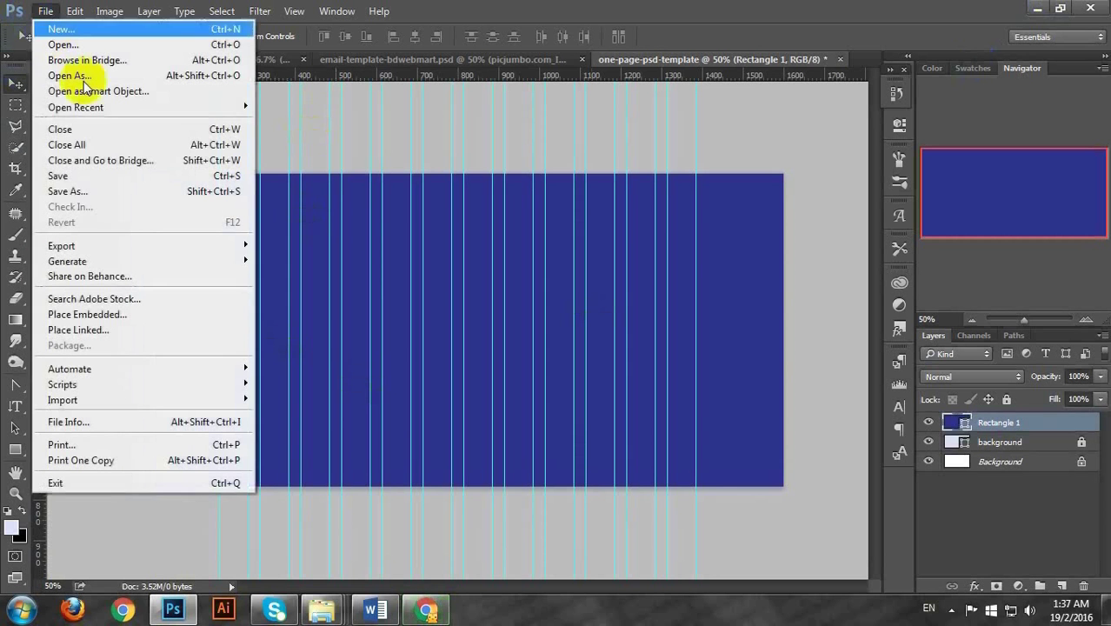
click(102, 176)
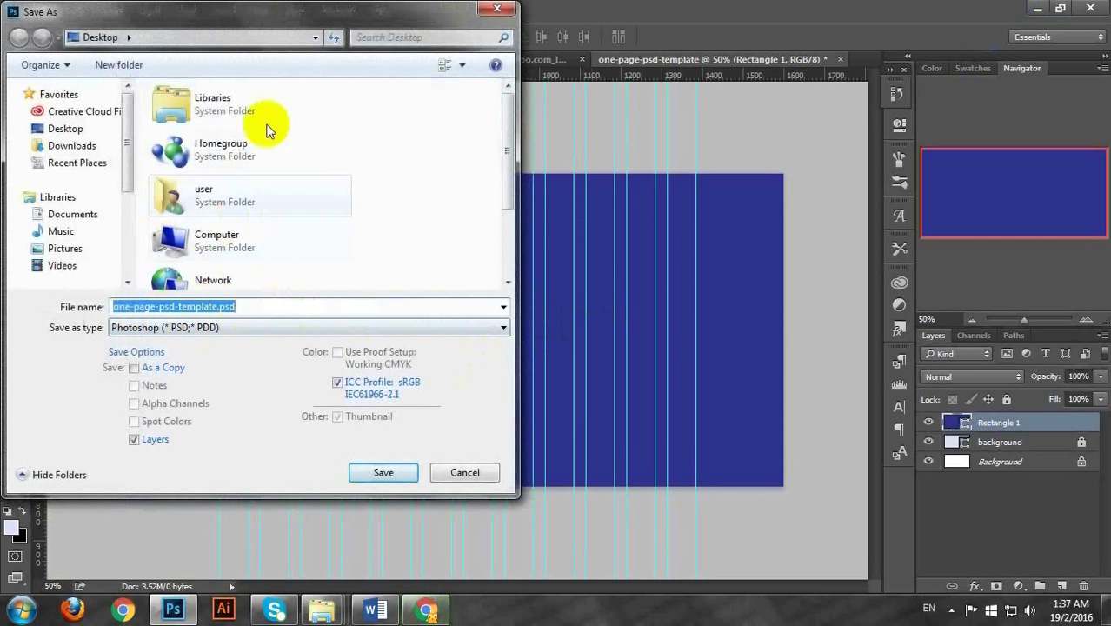
click(167, 88)
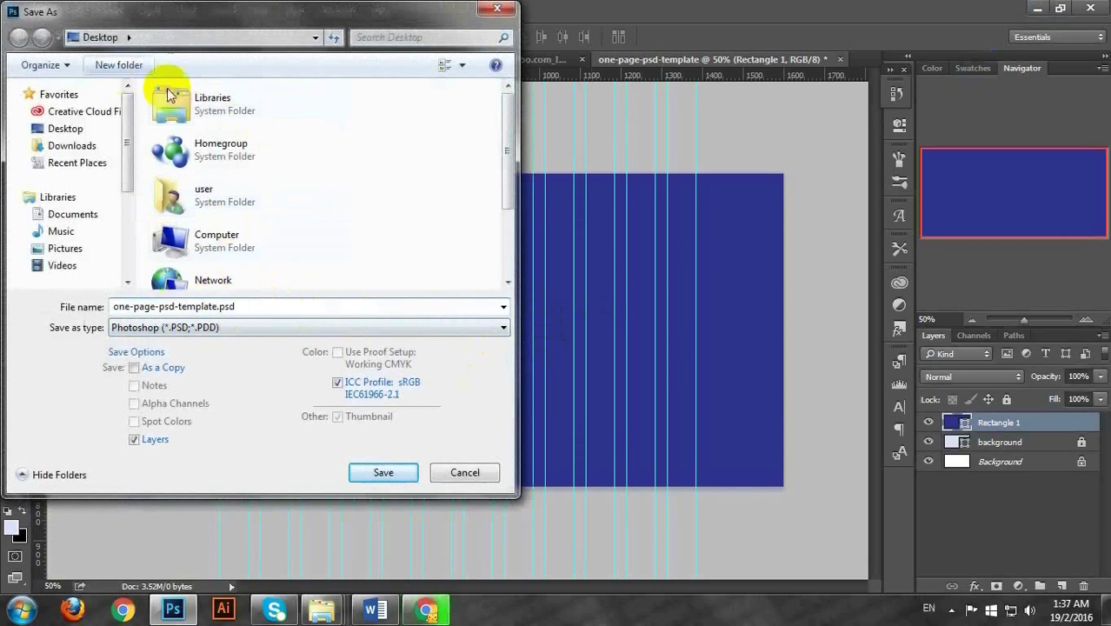
key(Return)
click(273, 304)
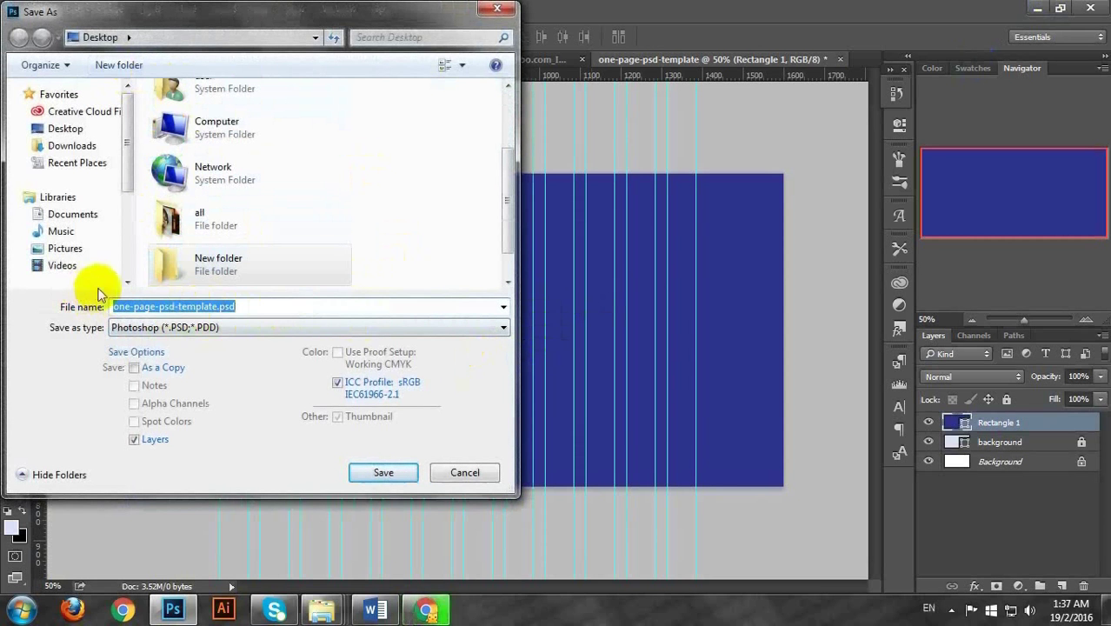
double_click(232, 274)
key(BackSpace)
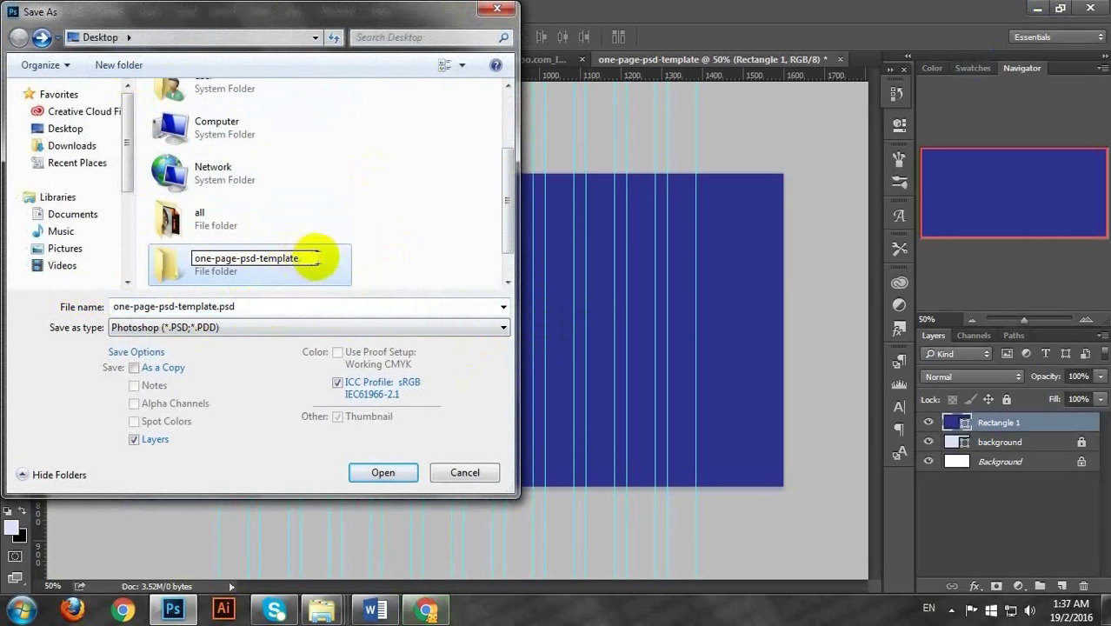
key(Return)
Save the document as one-page-psd-template.psd in the one-page-psd-template folder with Maximize Compatibility on
double_click(340, 257)
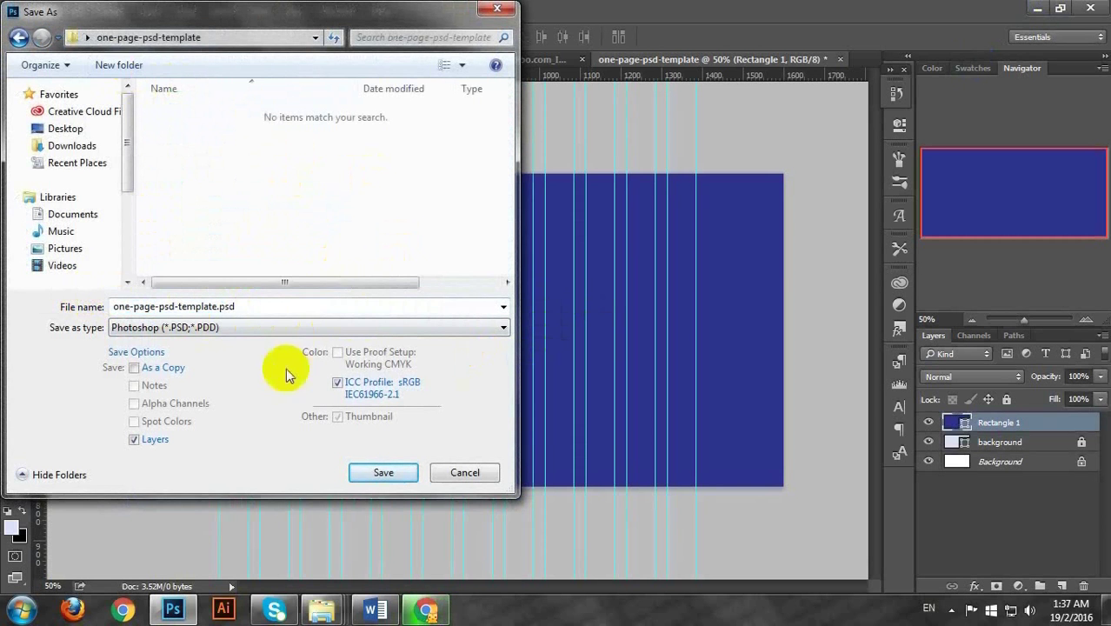
click(410, 474)
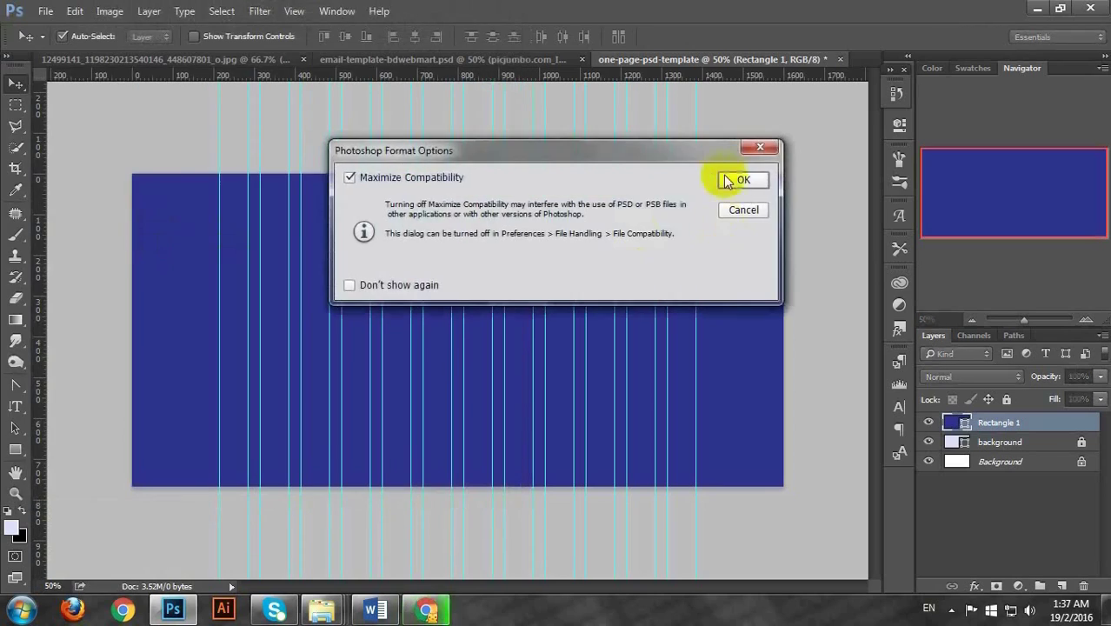
click(741, 181)
Go to the desktop and create a subfolder named images inside the one-page-psd-template folder
click(1036, 8)
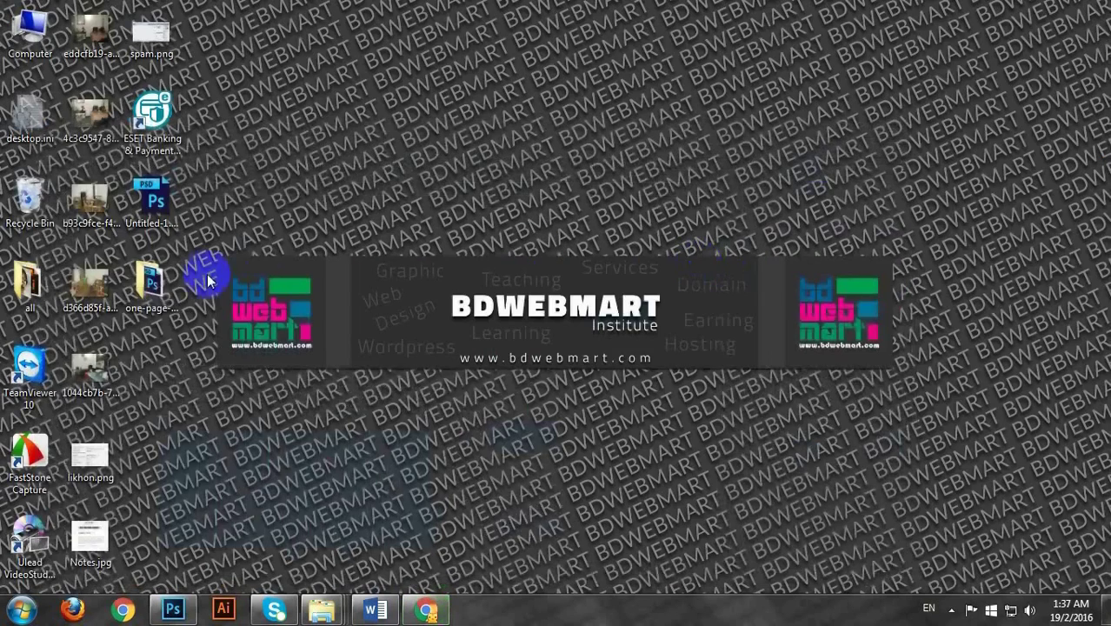
click(171, 287)
double_click(171, 287)
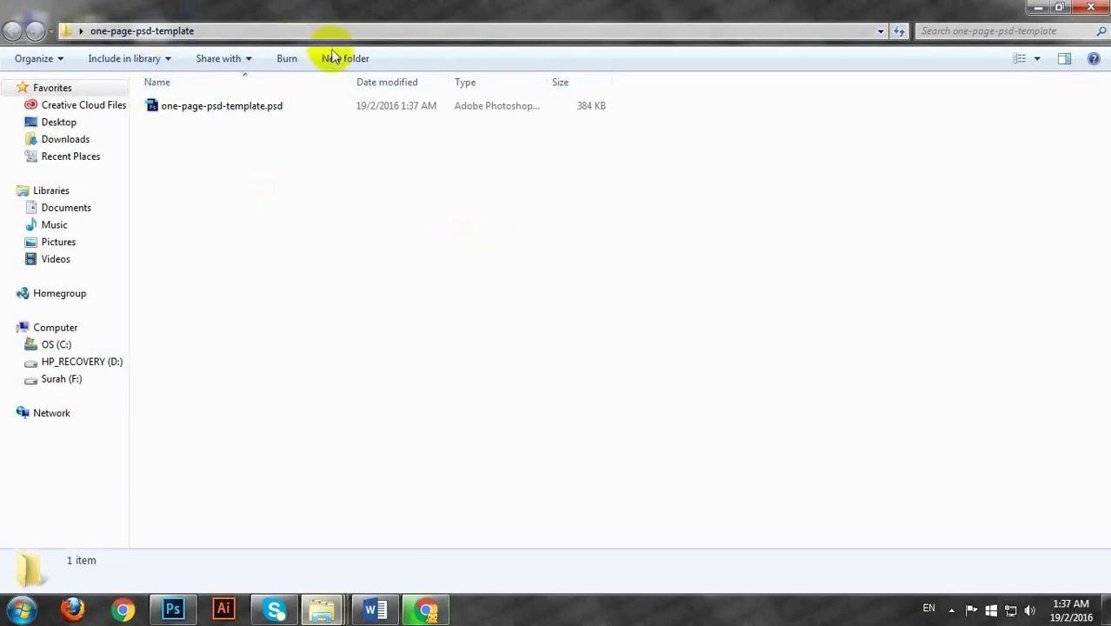
click(341, 61)
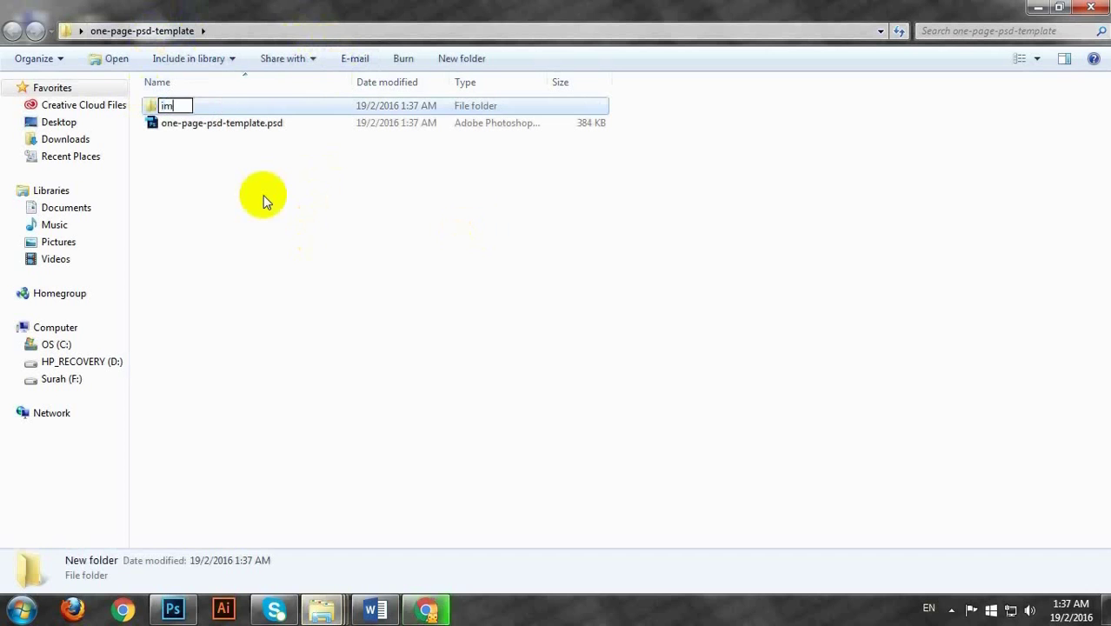
text(images)
key(Return)
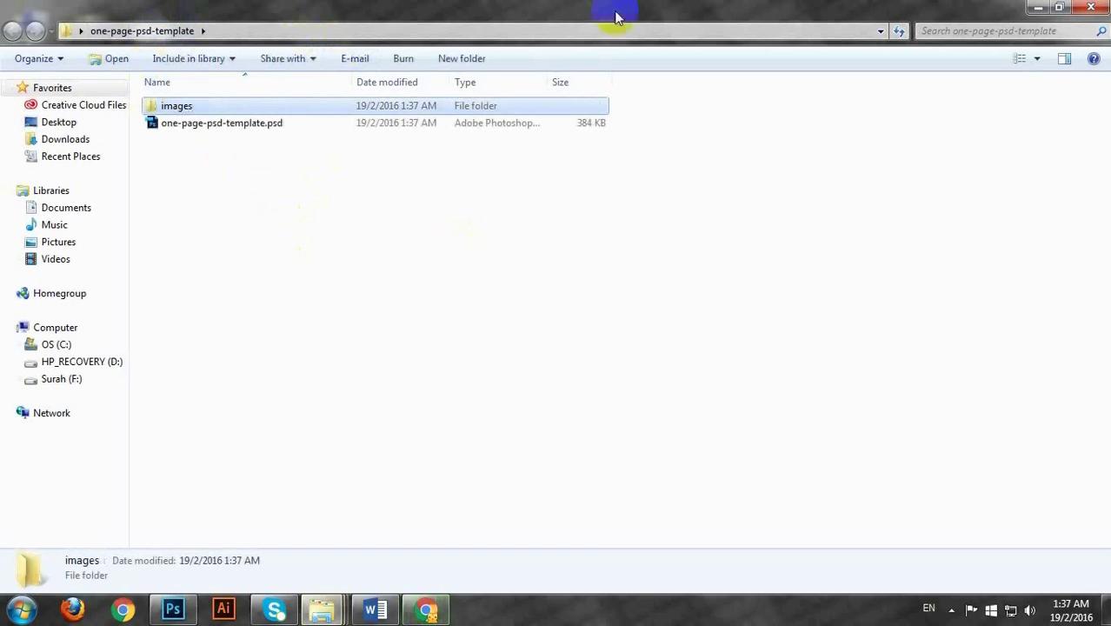
click(620, 253)
click(1091, 7)
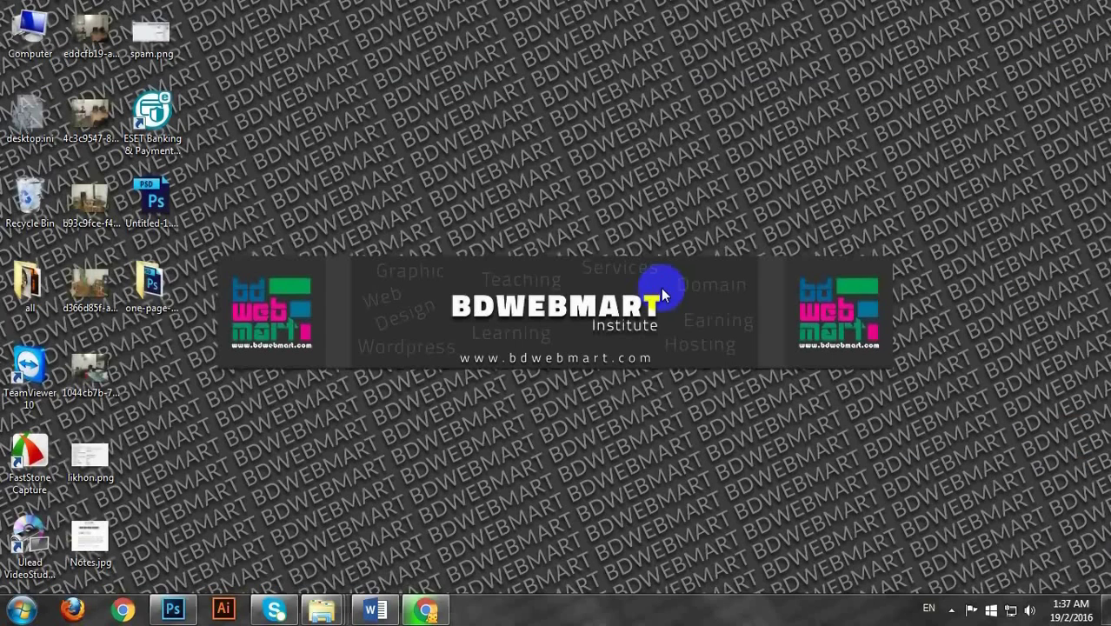
Open the one-page-psd-template folder on the desktop, show its contents as large icons and minimise it
click(149, 293)
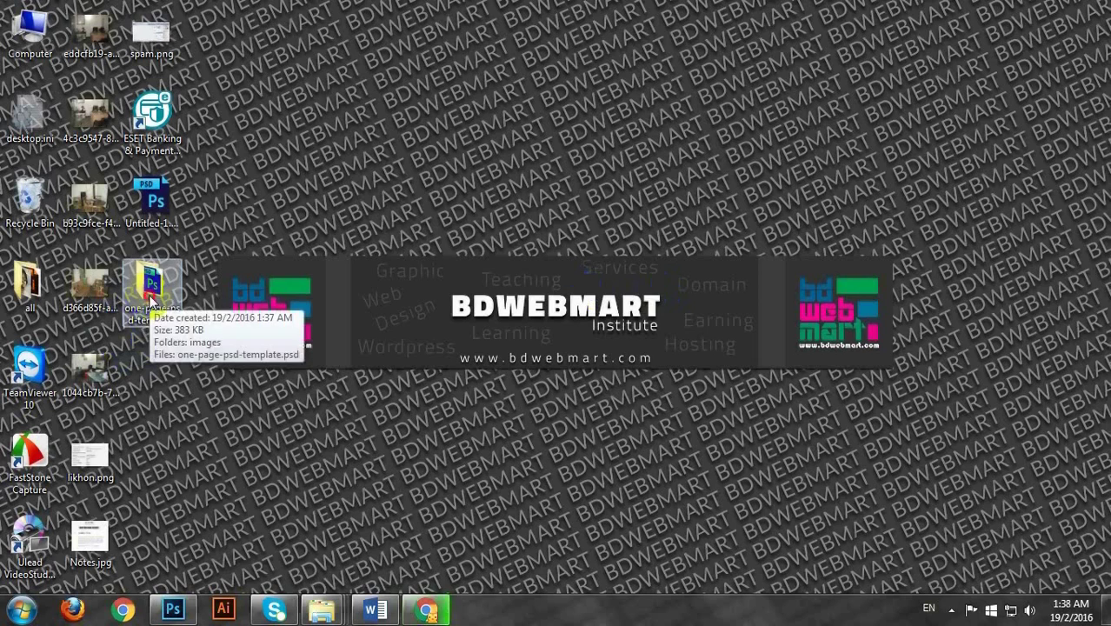
double_click(150, 294)
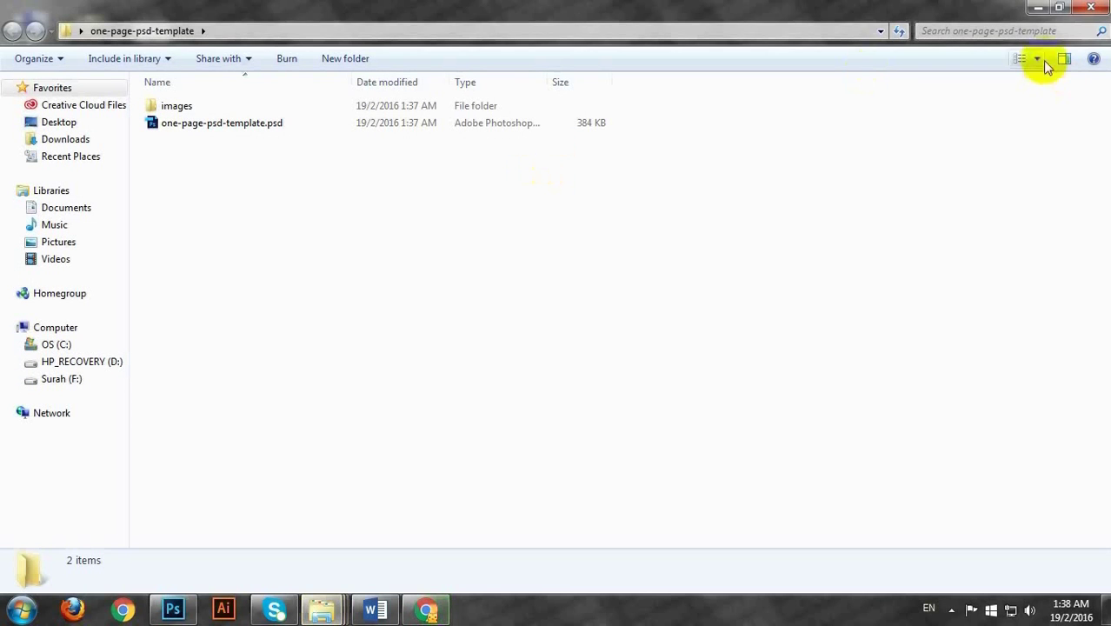
click(1042, 60)
click(1037, 45)
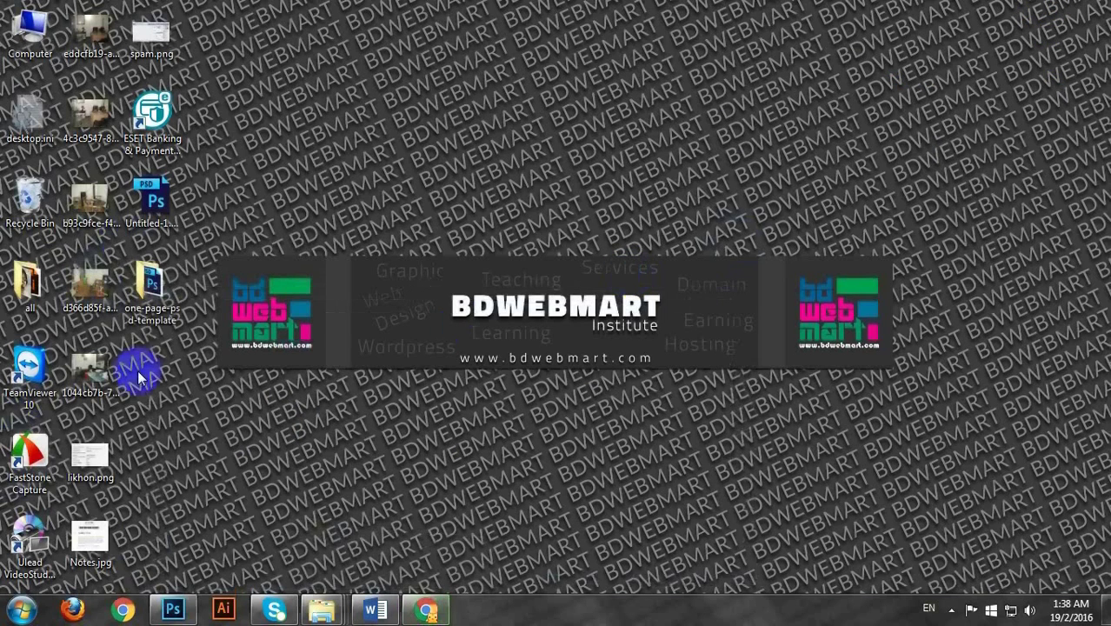
click(429, 613)
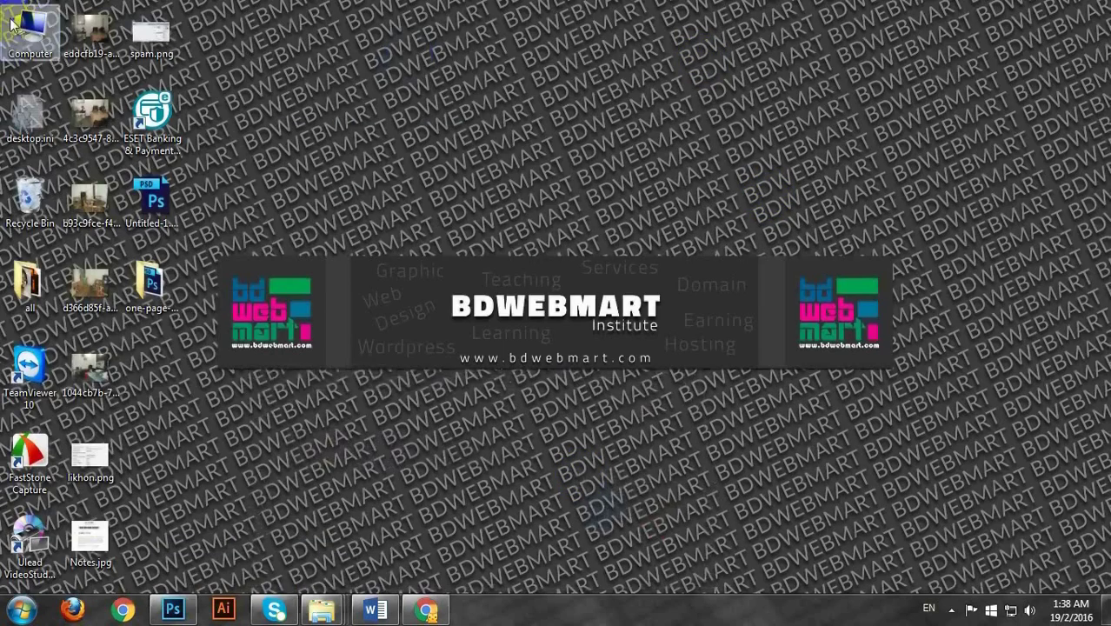
Open the Downloads folder and preview the downloaded stock images, starting with guitar-944261_1920.jpg
double_click(29, 31)
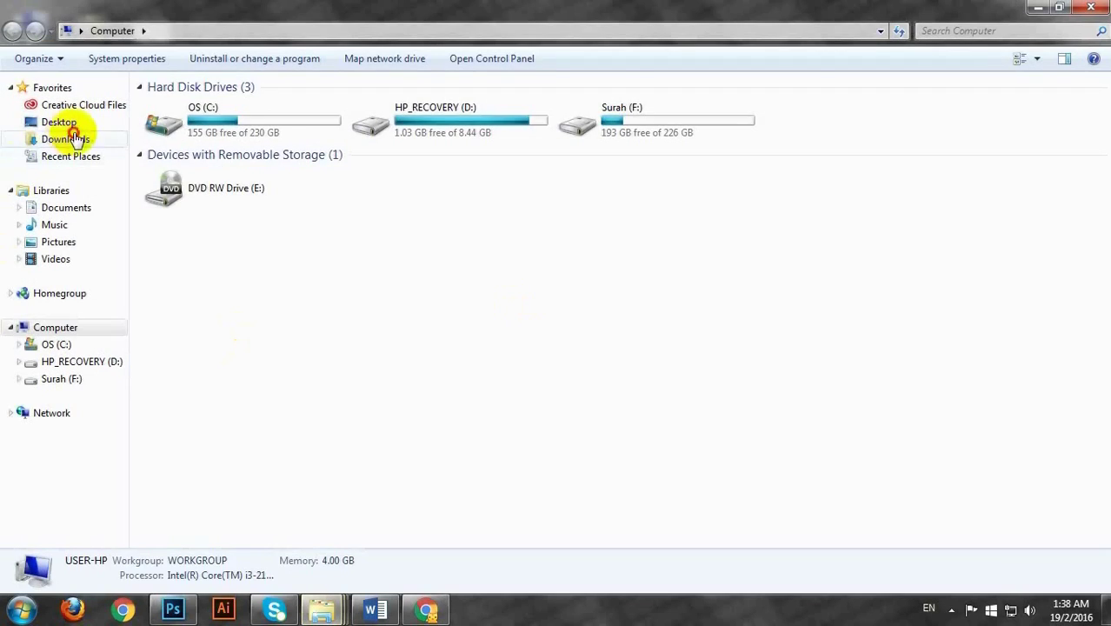
click(70, 138)
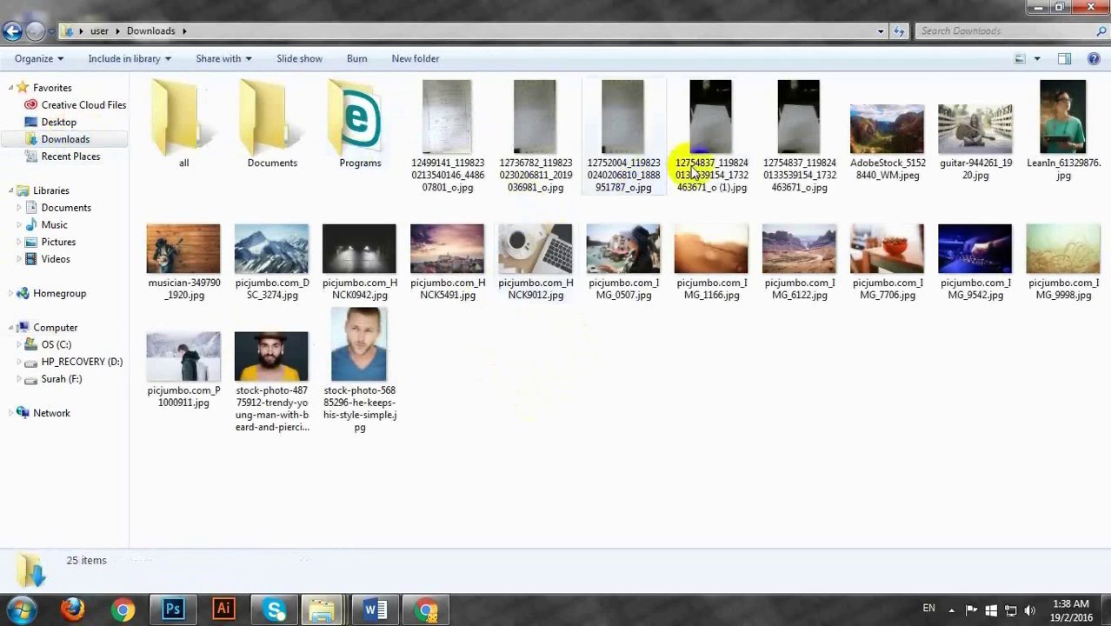
click(882, 144)
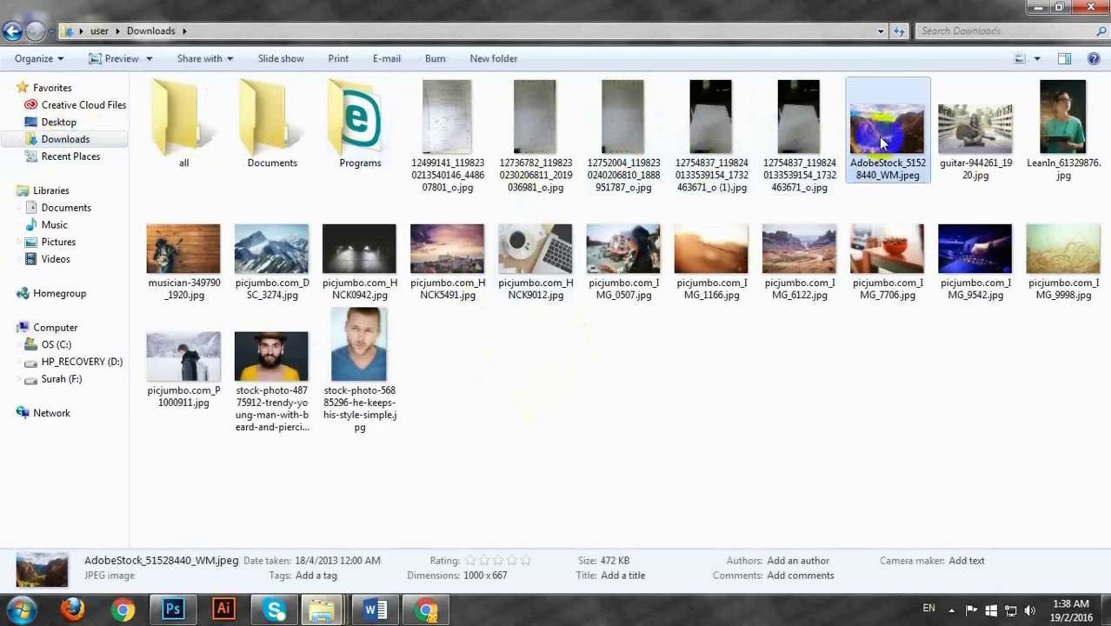
double_click(944, 150)
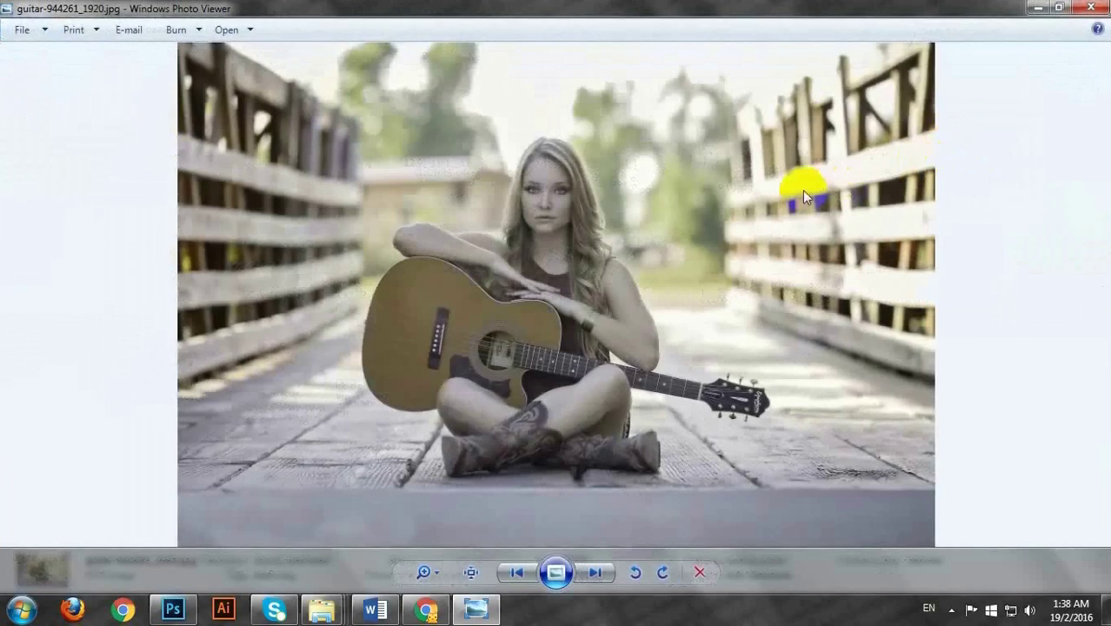
scroll(802, 190, down, 2)
scroll(802, 196, down, 4)
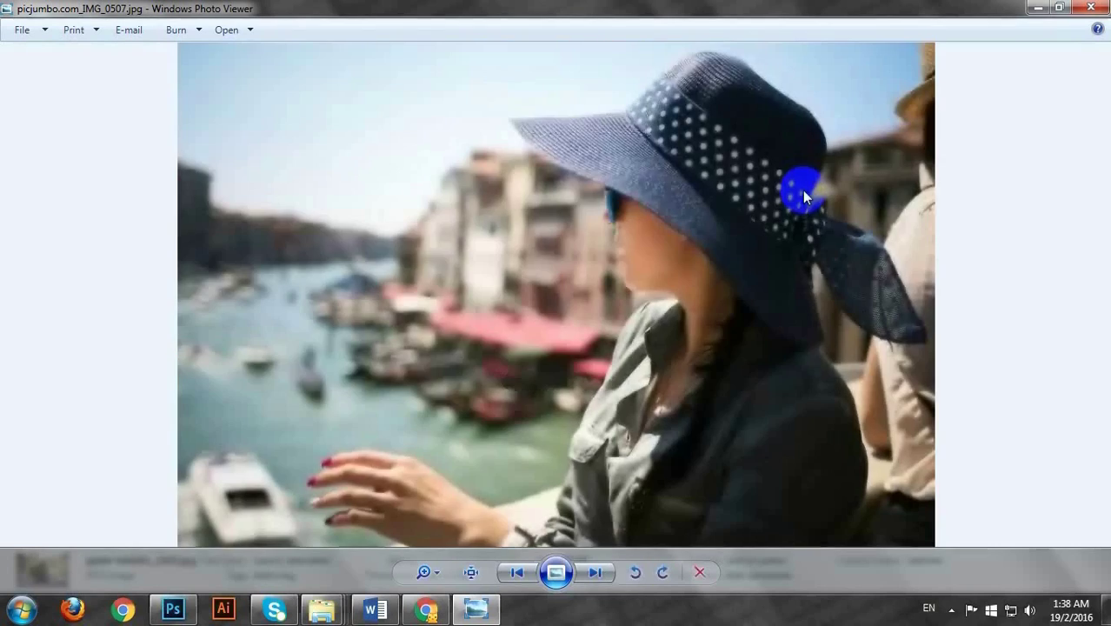
scroll(802, 196, down, 3)
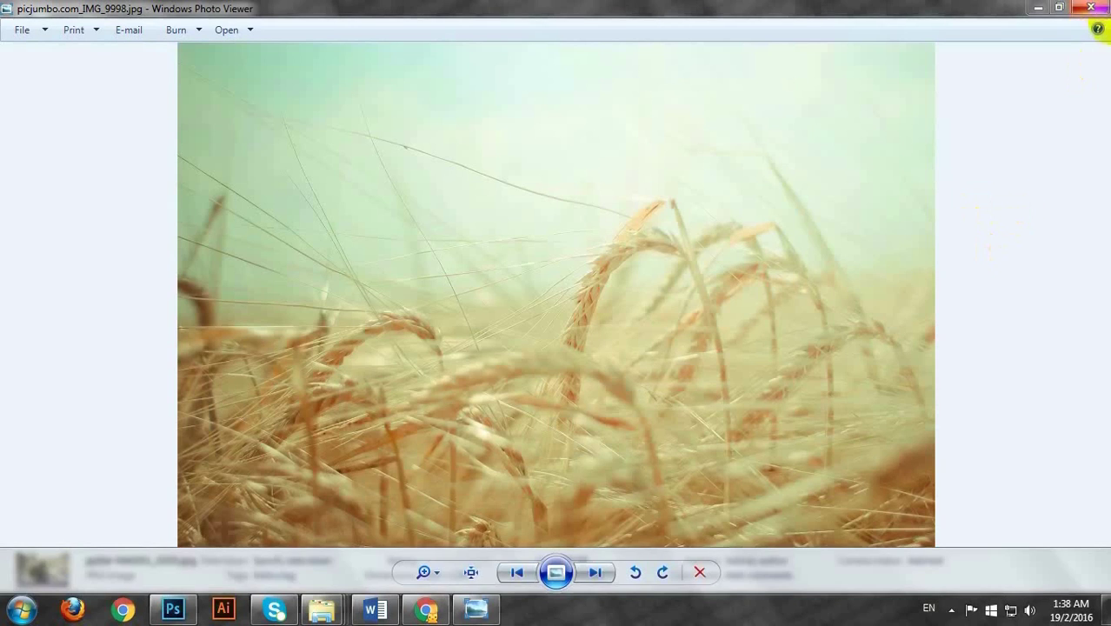
click(1090, 7)
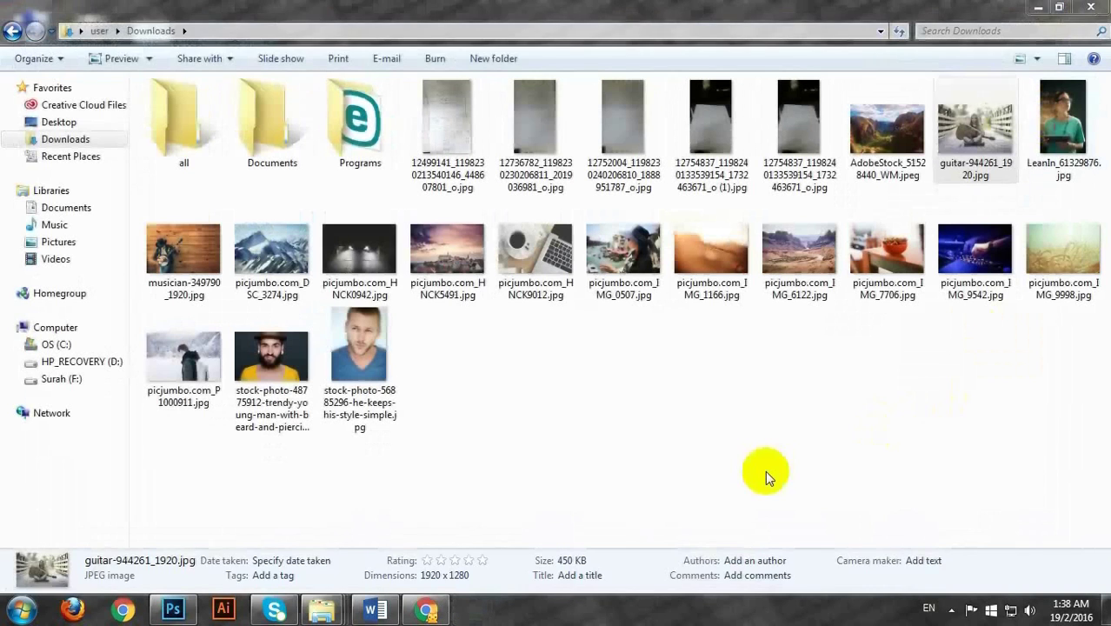
Select and cut every image in Downloads from guitar-944261_1920.jpg through the last stock photo
click(970, 128)
key(shift+Right)
key(shift+Right)
key(shift+Right)
key(shift+Right)
key(shift+Right)
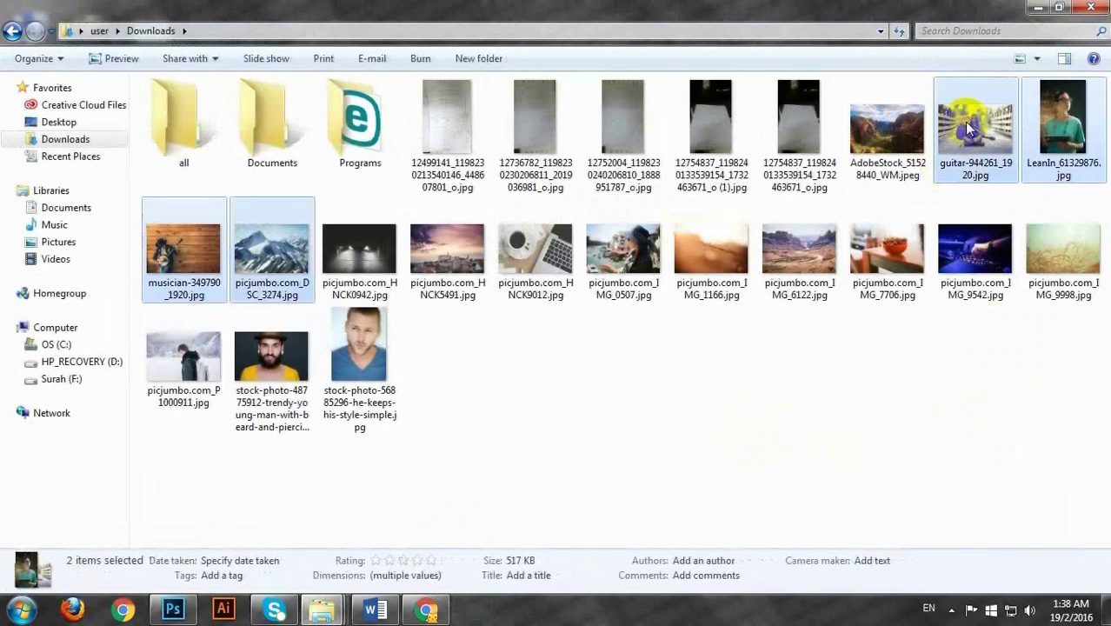
key(shift+End)
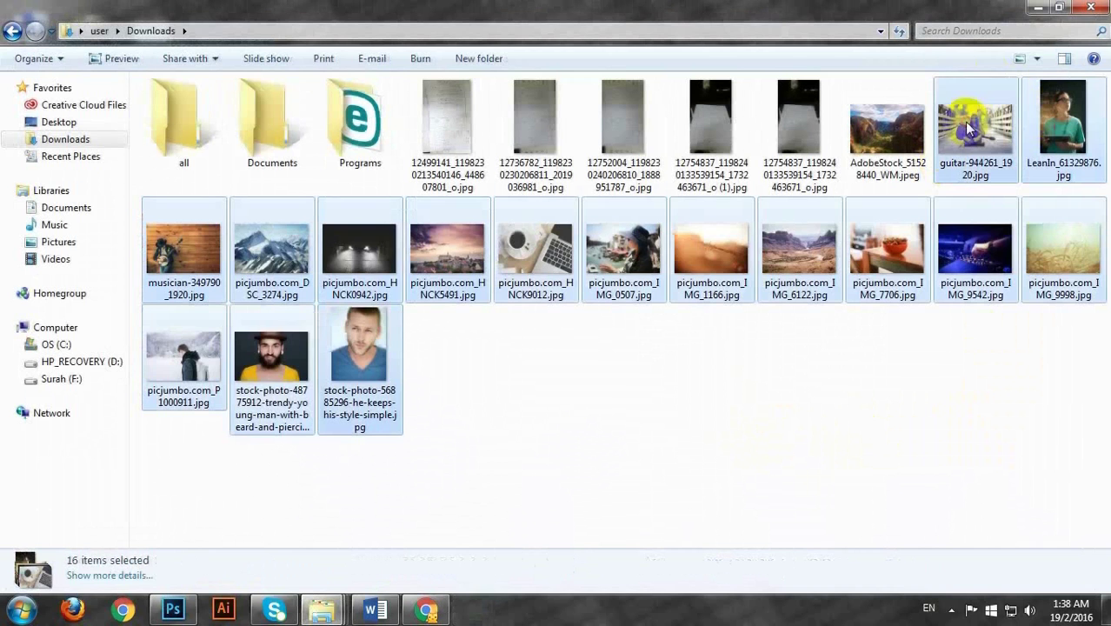
key(ctrl+x)
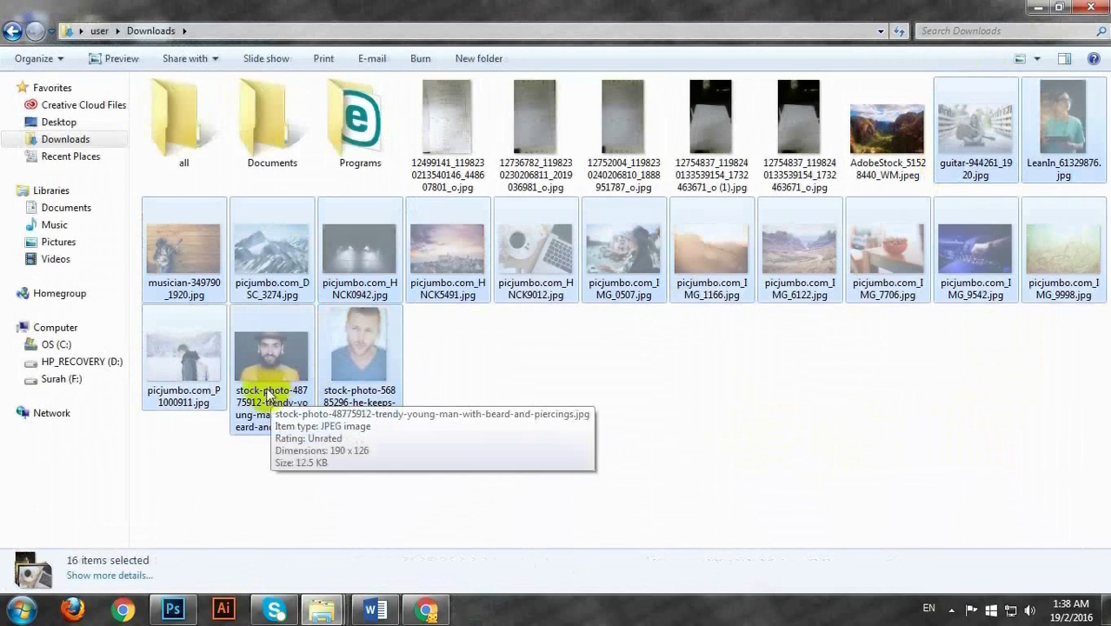
Paste the cut stock images into the images subfolder of one-page-psd-template
click(1033, 7)
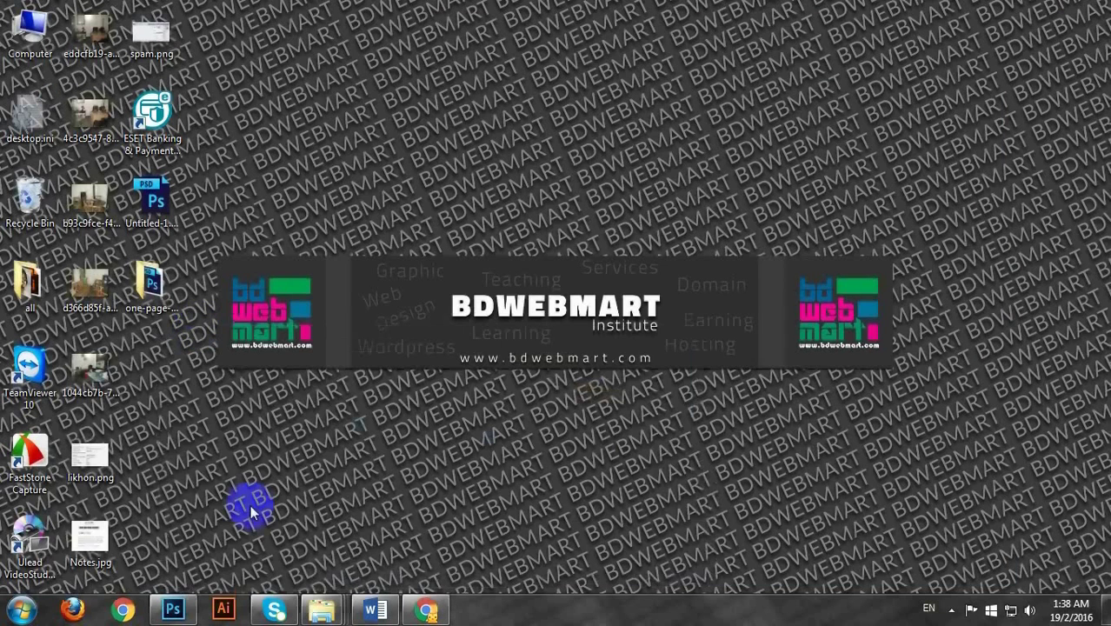
click(328, 606)
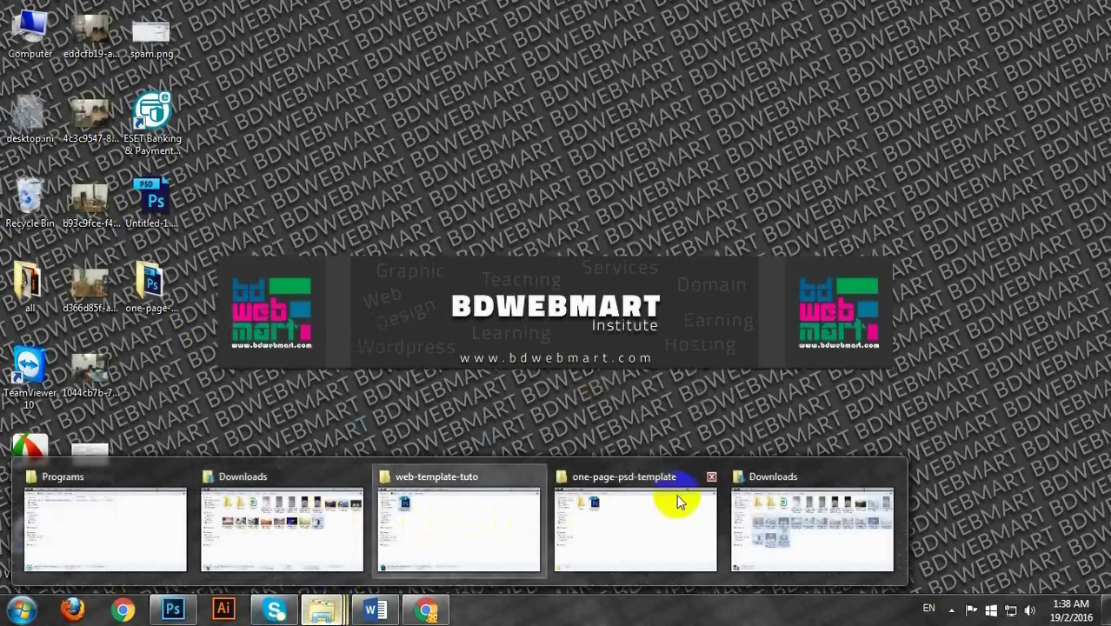
click(654, 532)
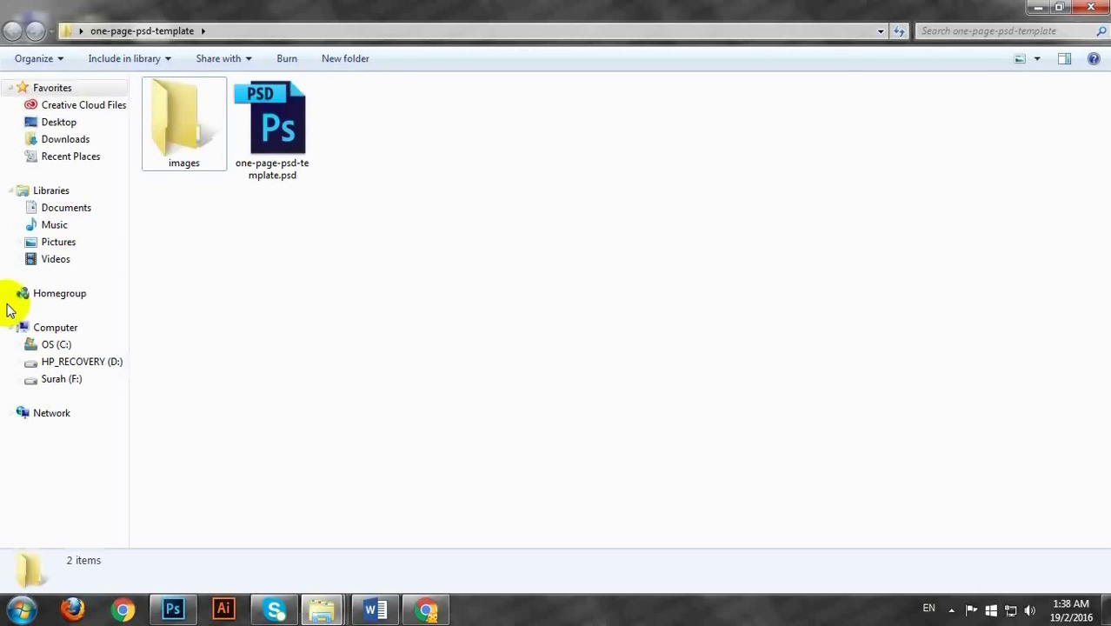
double_click(187, 135)
key(ctrl+v)
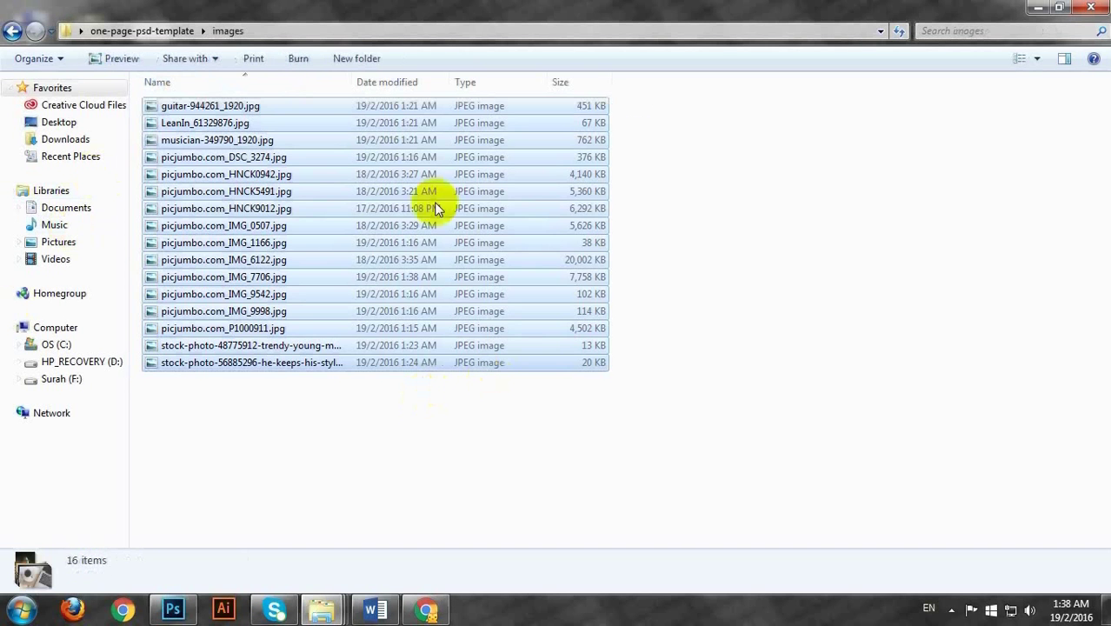
Display the files in the images folder as large icons, then minimise the window
click(1038, 58)
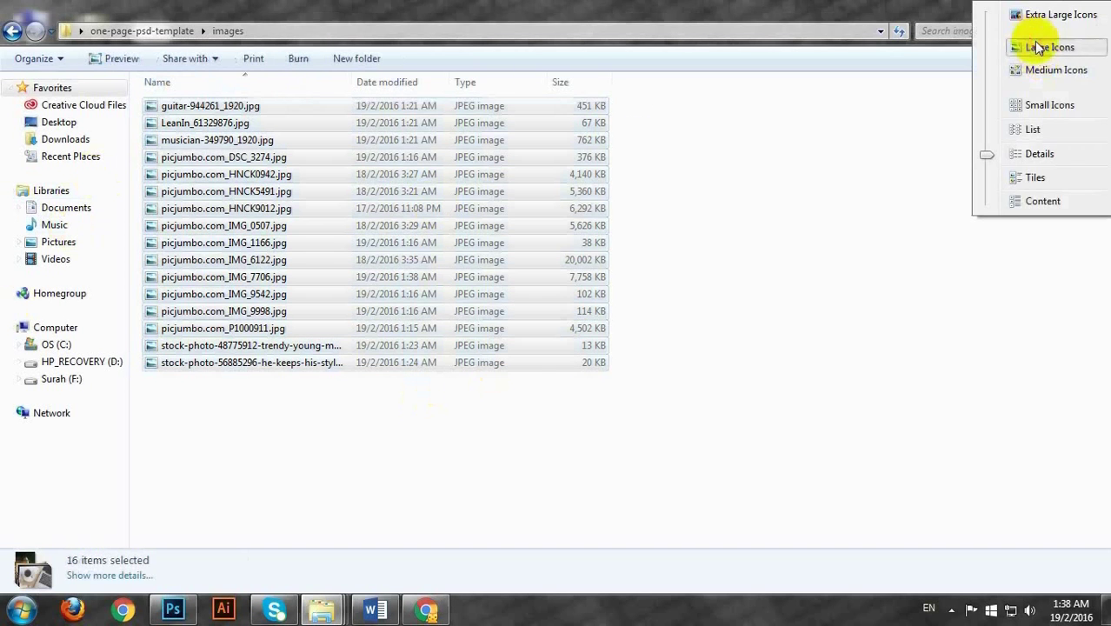
click(1038, 47)
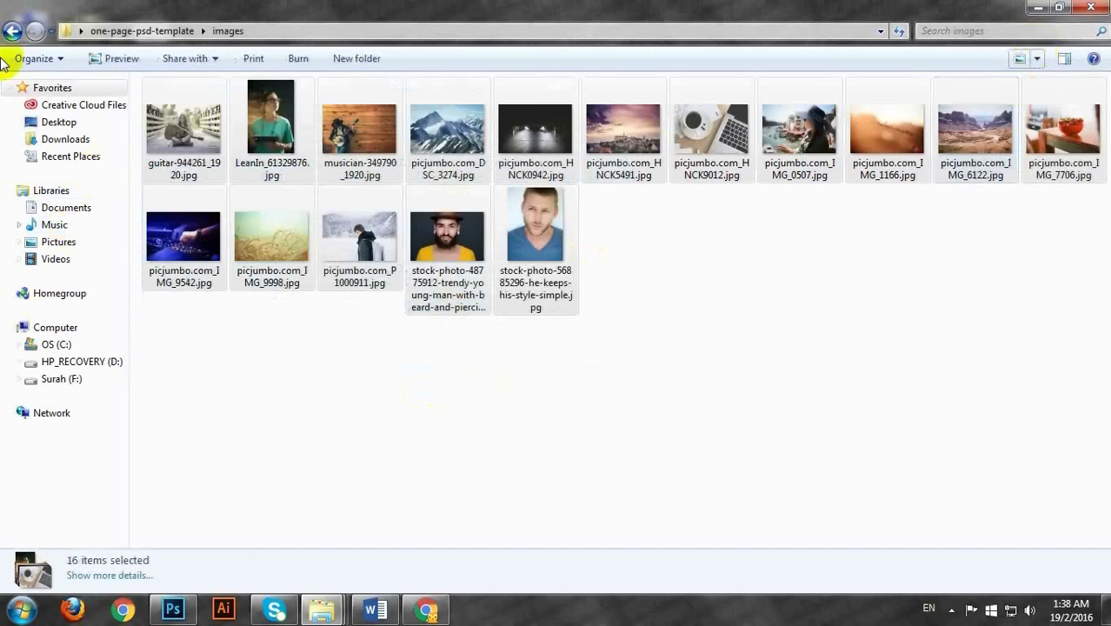
click(1042, 8)
Close the Programs, web-template-tuto and both Downloads windows, and bring up the images folder
mouse_move(322, 610)
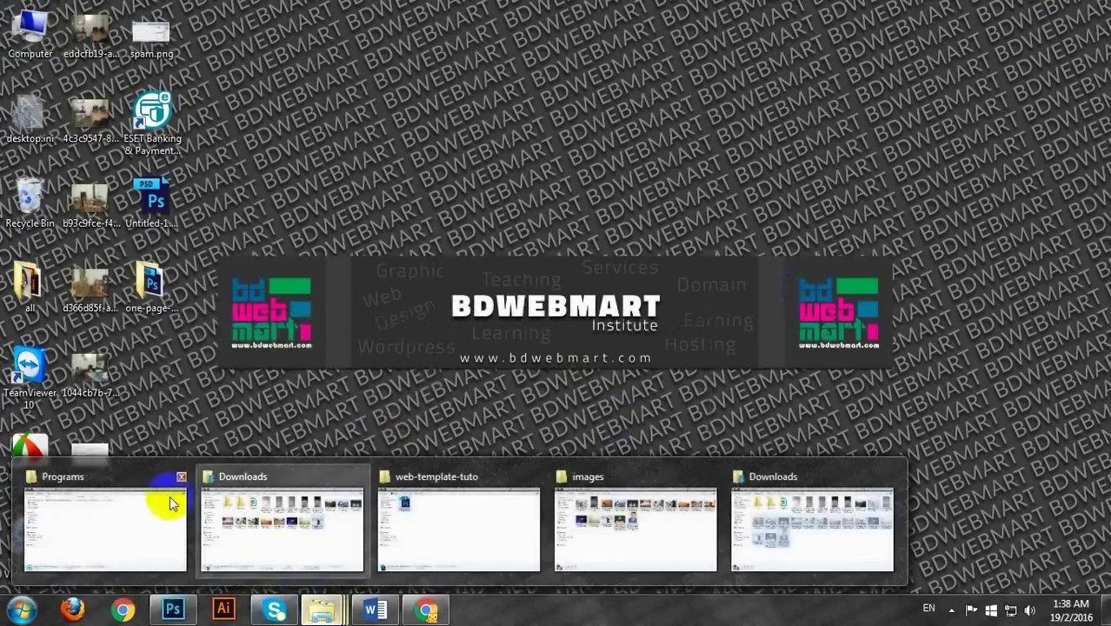
click(181, 477)
click(181, 476)
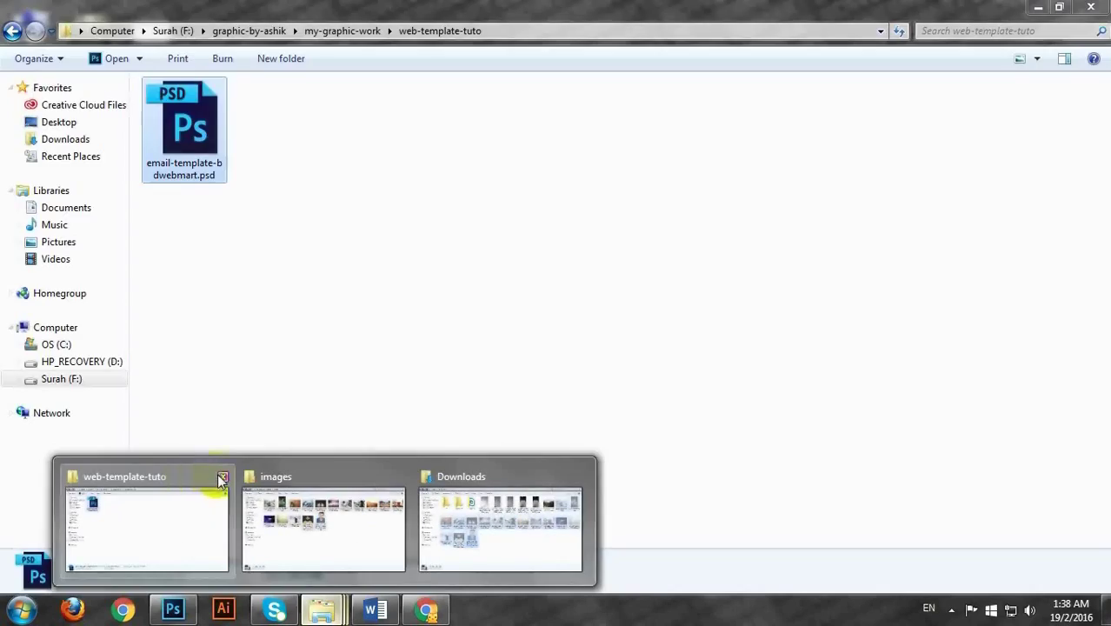
click(221, 475)
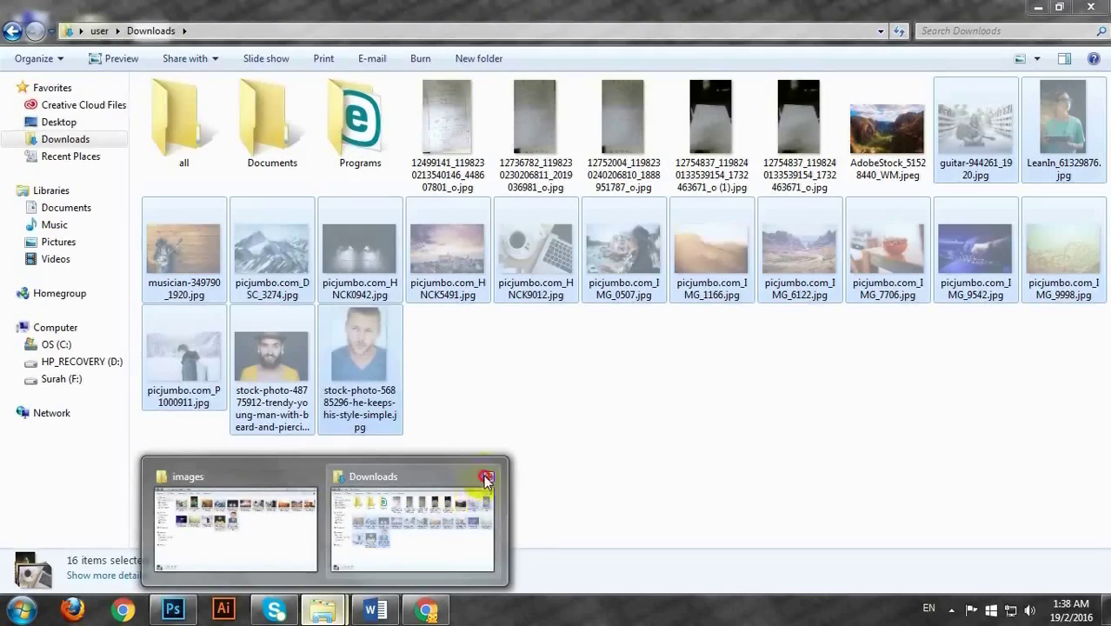
click(486, 477)
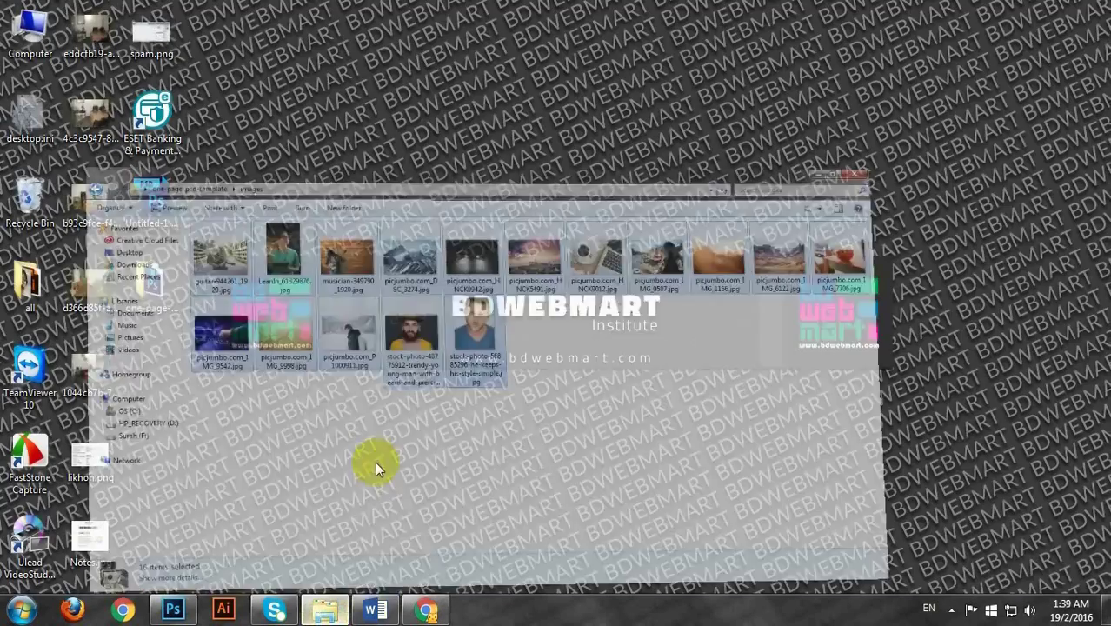
click(374, 462)
click(773, 295)
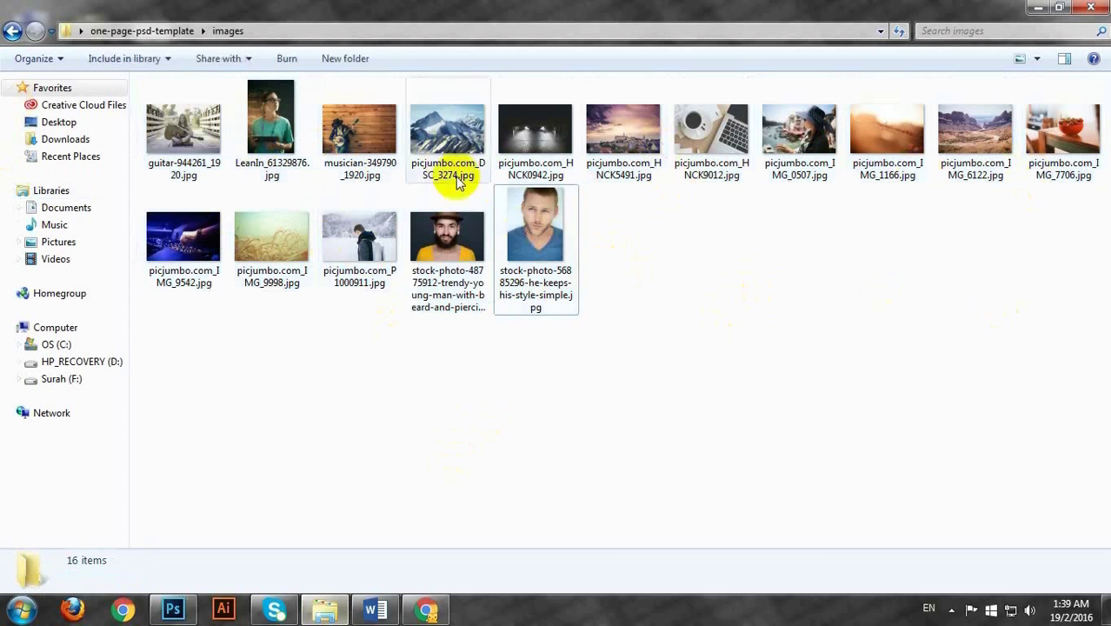
Place snow-mountains-winter-sport.jpg from the images folder into one-page-psd-template.psd in Photoshop and scale it to 56.25% to cover the blue rectangle
click(461, 130)
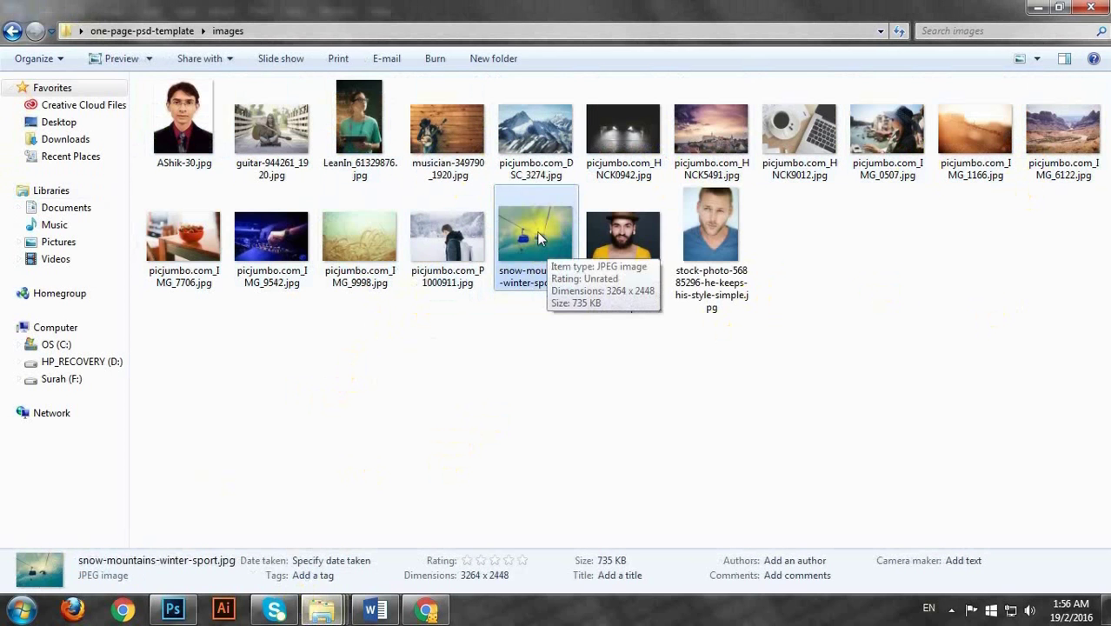
drag(535, 233, 352, 408)
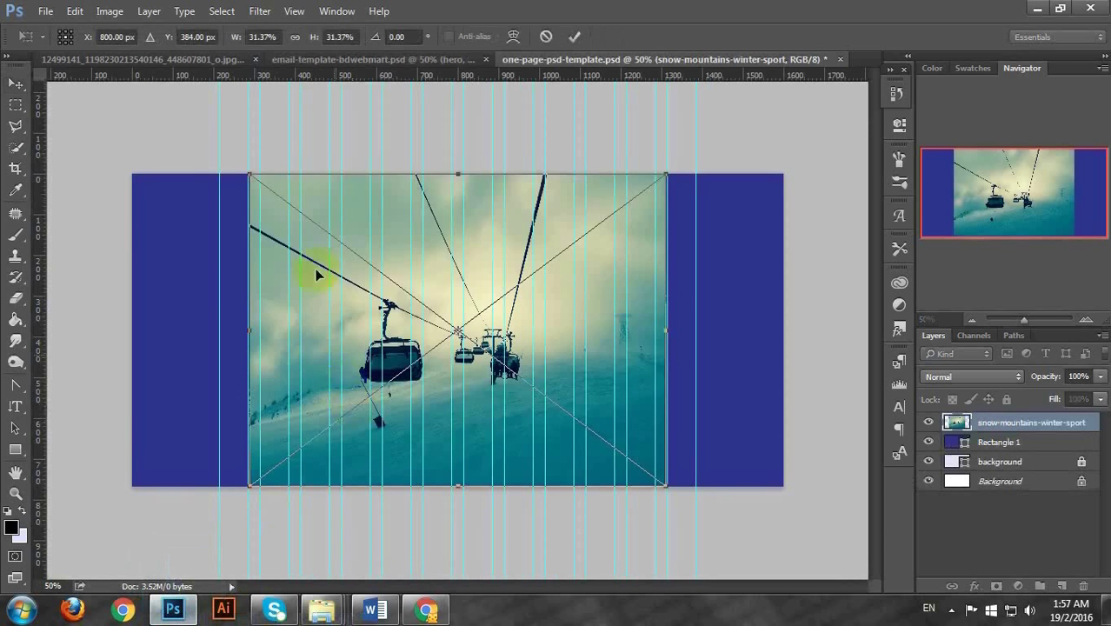
drag(244, 170, 101, 113)
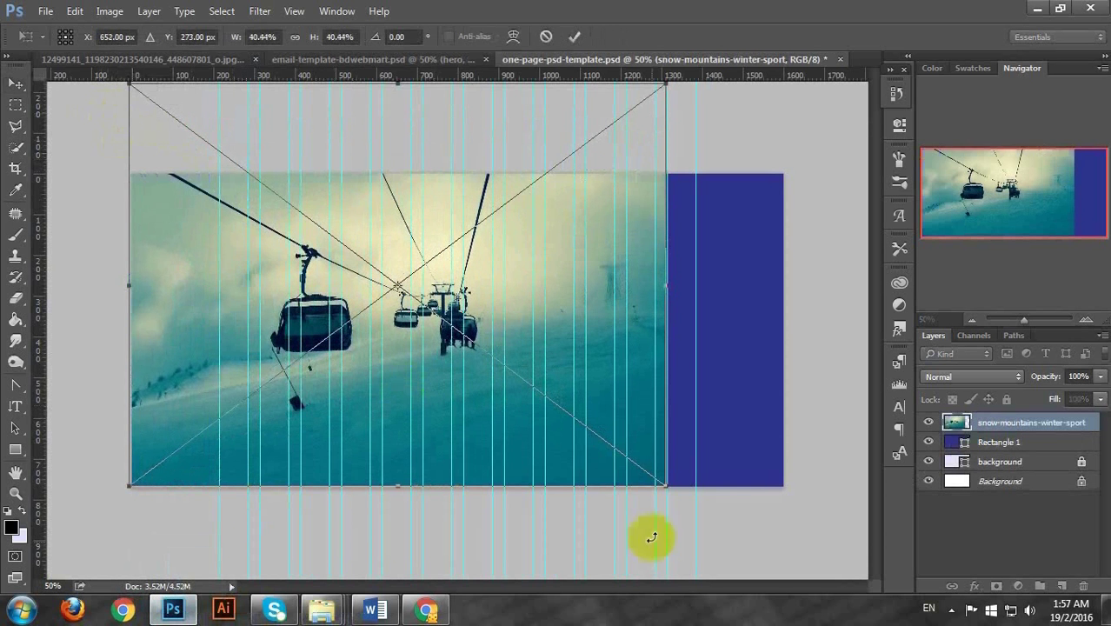
drag(666, 487, 893, 619)
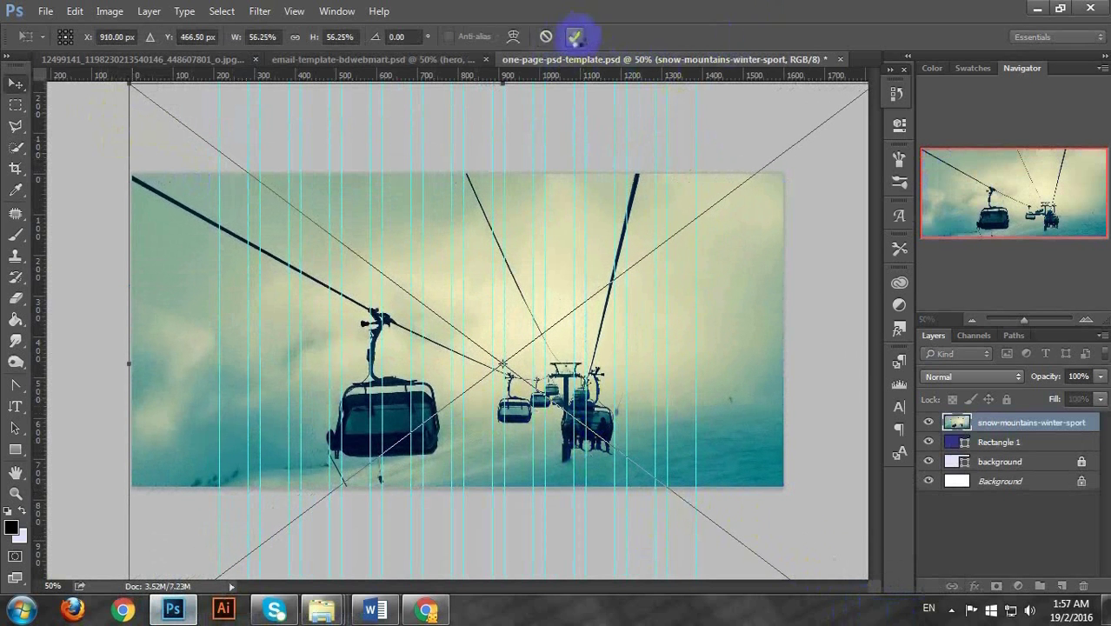
click(574, 36)
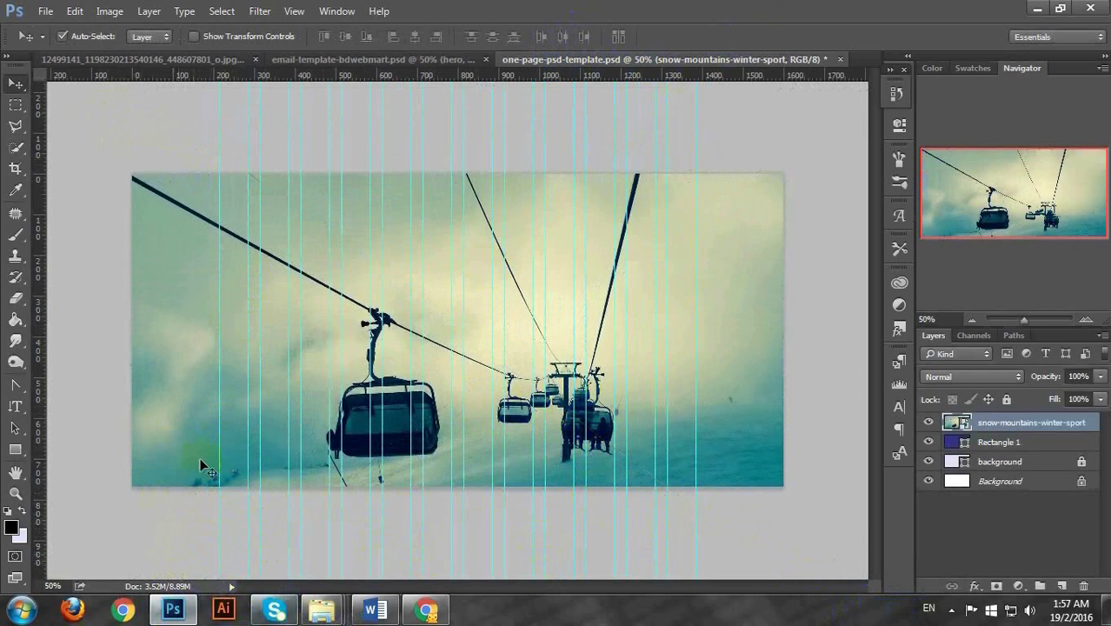
Clip the snow-mountains-winter-sport layer to Rectangle 1 and group the two layers
click(220, 523)
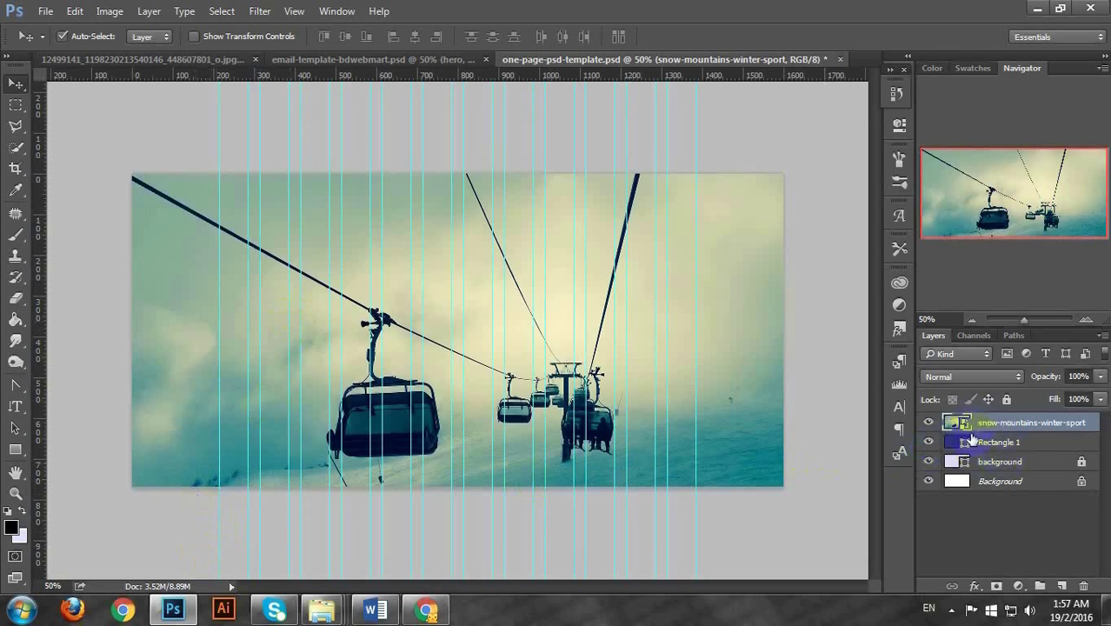
right_click(1018, 422)
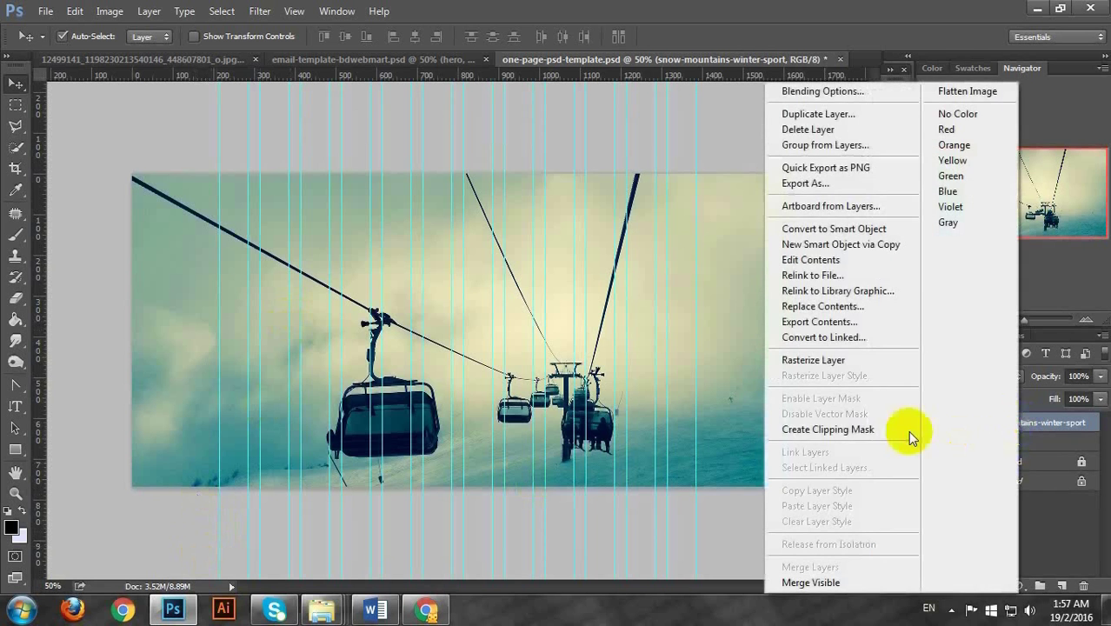
click(908, 430)
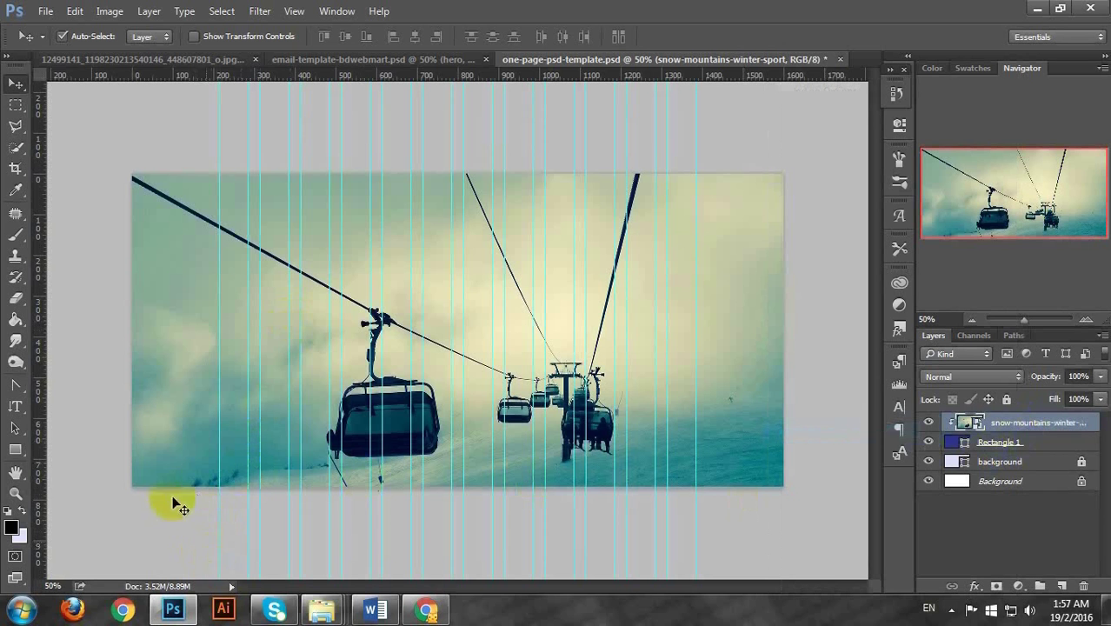
click(1034, 445)
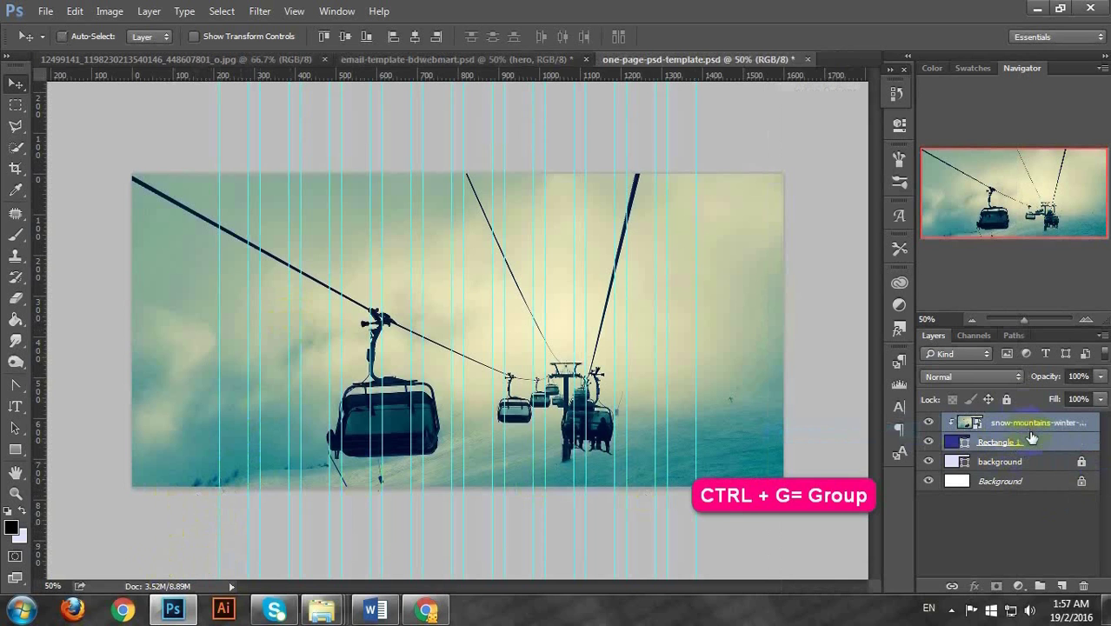
key(ctrl+g)
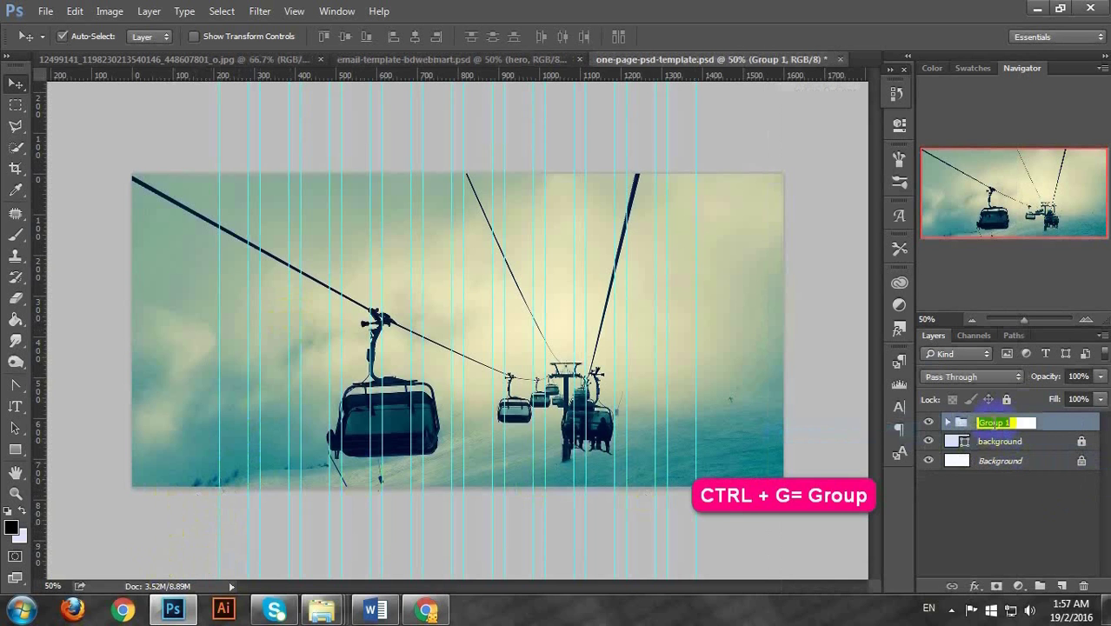
Rename the new layer group to hero-image
text(hero-image)
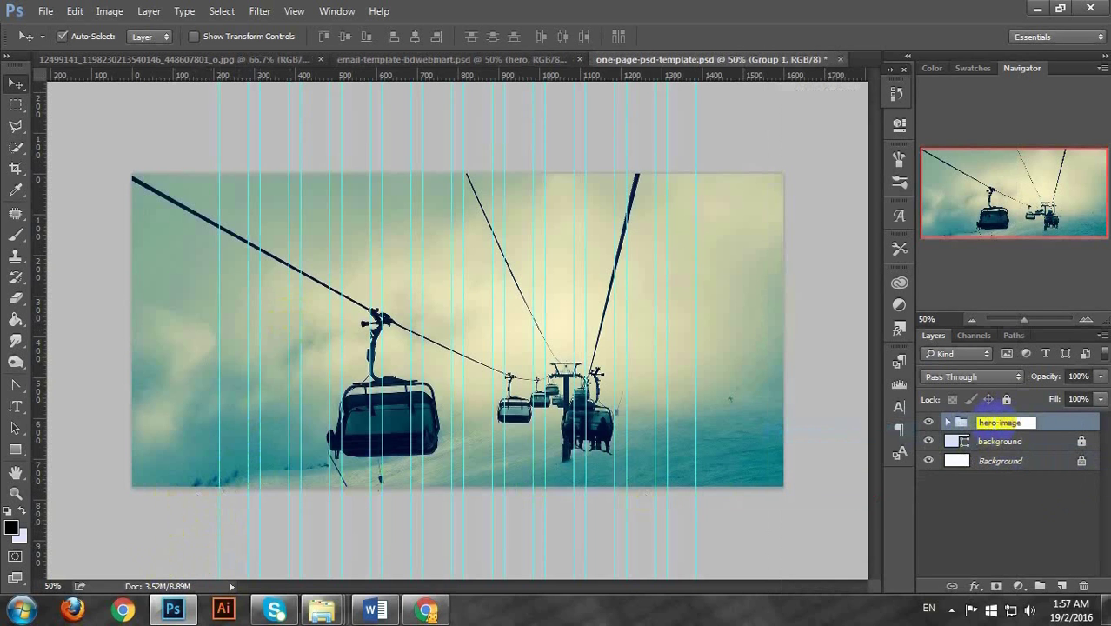
key(Return)
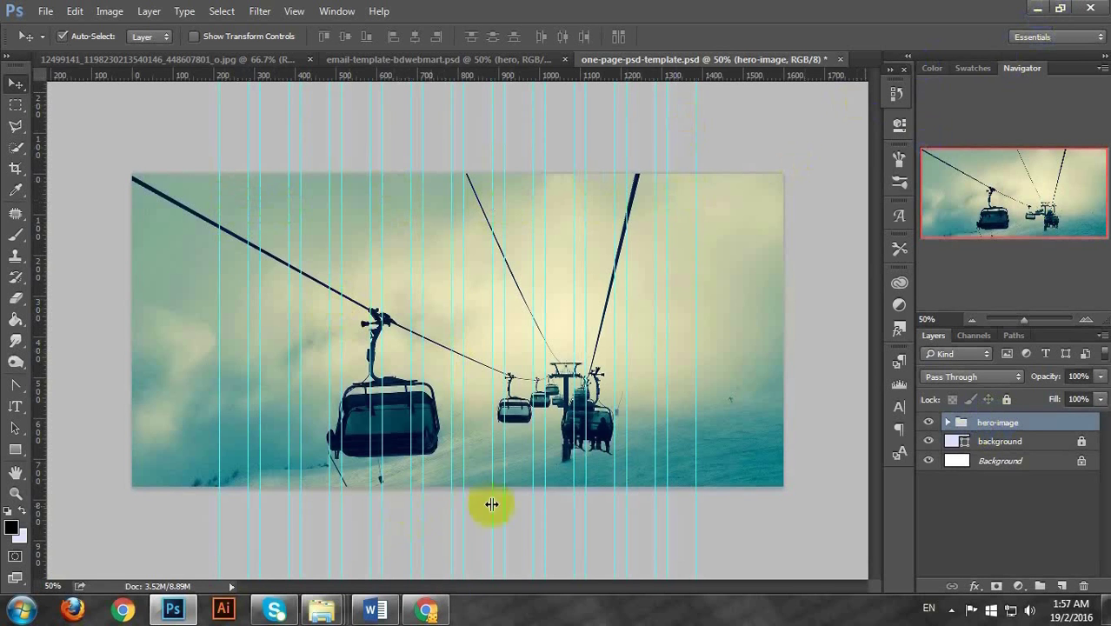
Review the finished email-template-bdwebmart.psd design from the hero section to the contact section to see which icons it uses
mouse_move(434, 613)
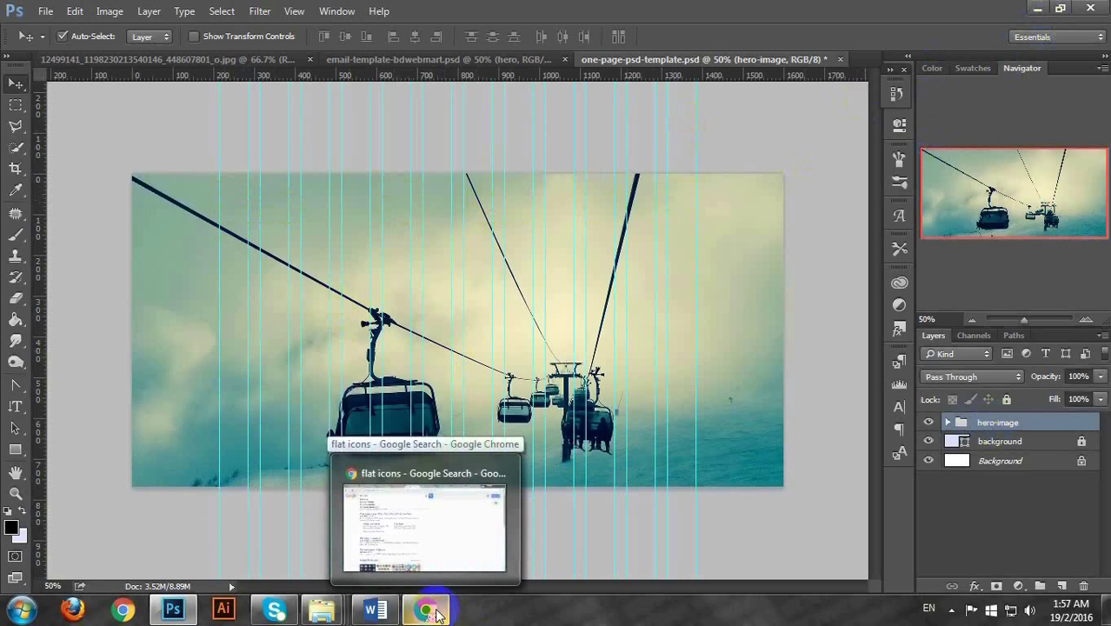
click(434, 612)
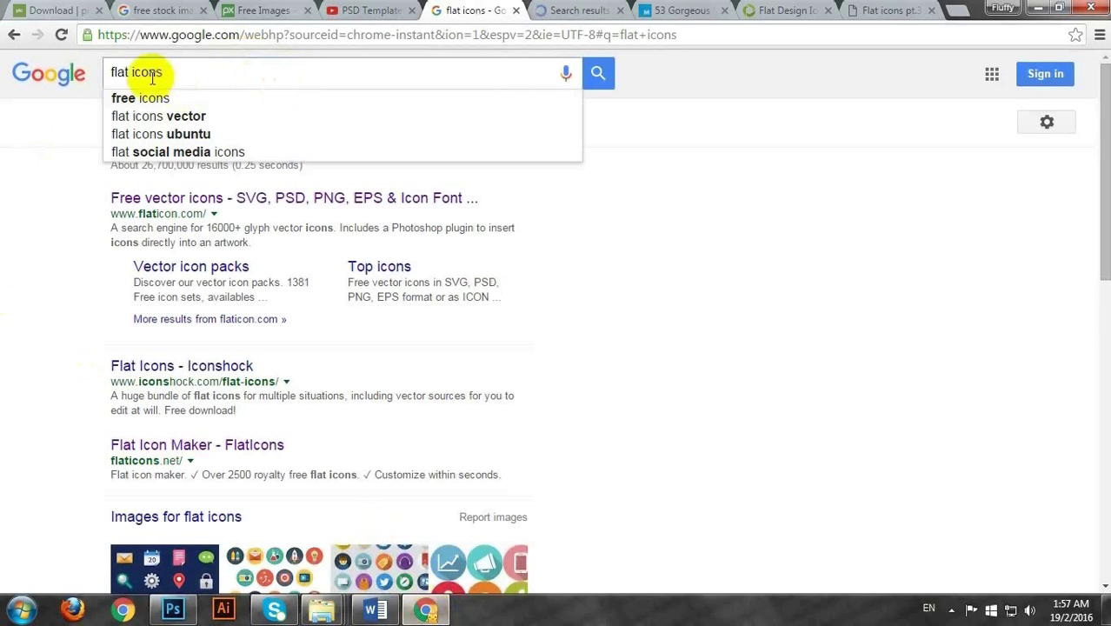
click(173, 610)
click(384, 57)
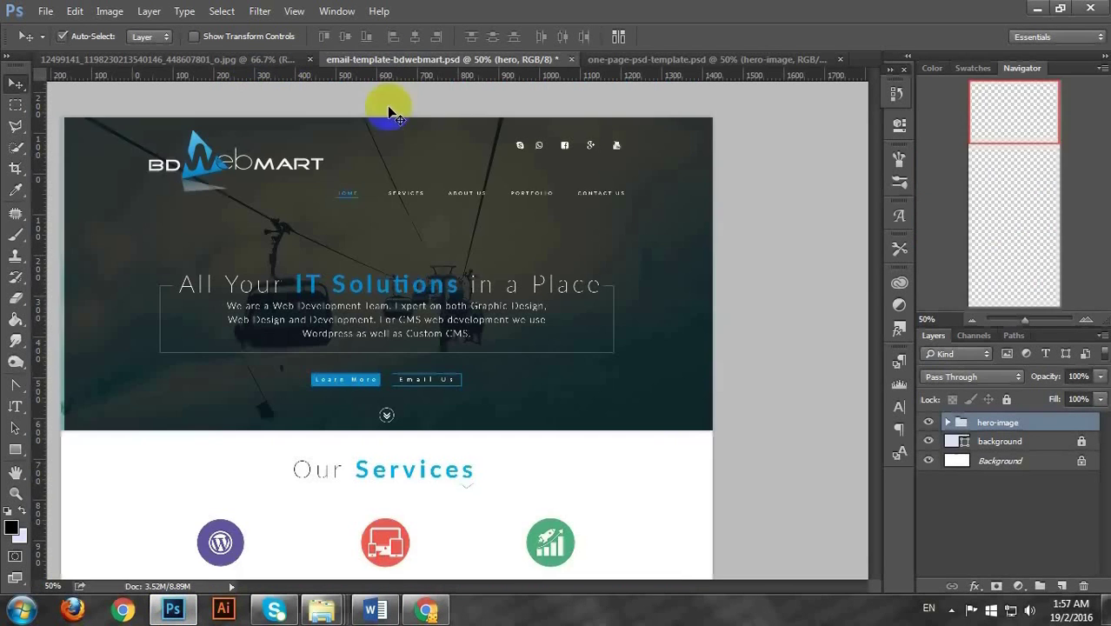
scroll(296, 421, down, 3)
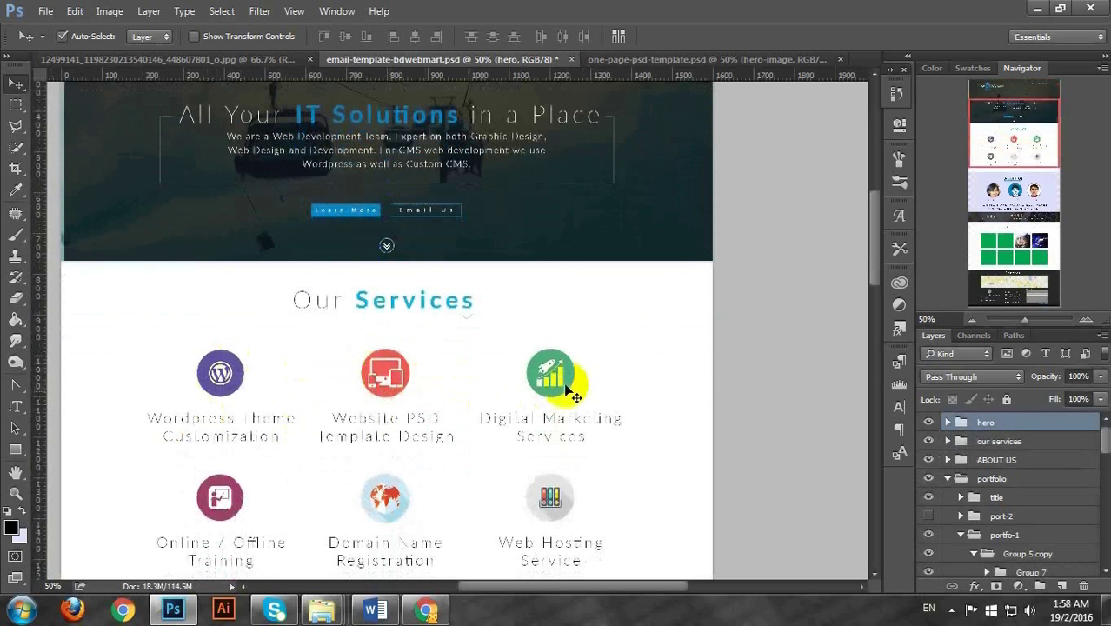
scroll(577, 385, down, 2)
scroll(363, 470, down, 3)
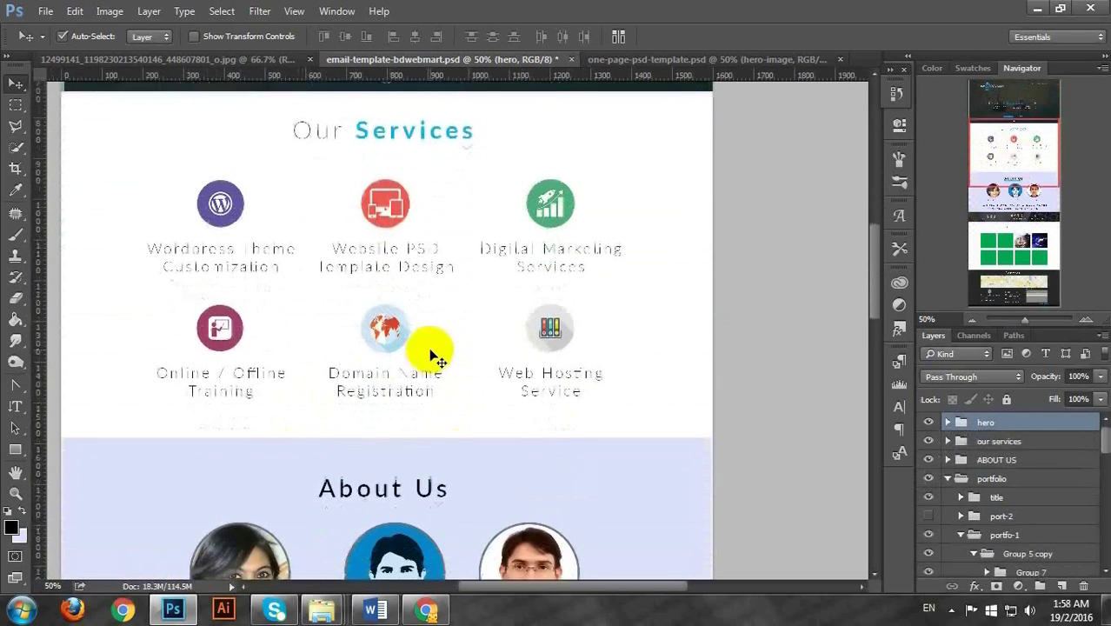
scroll(509, 363, down, 1)
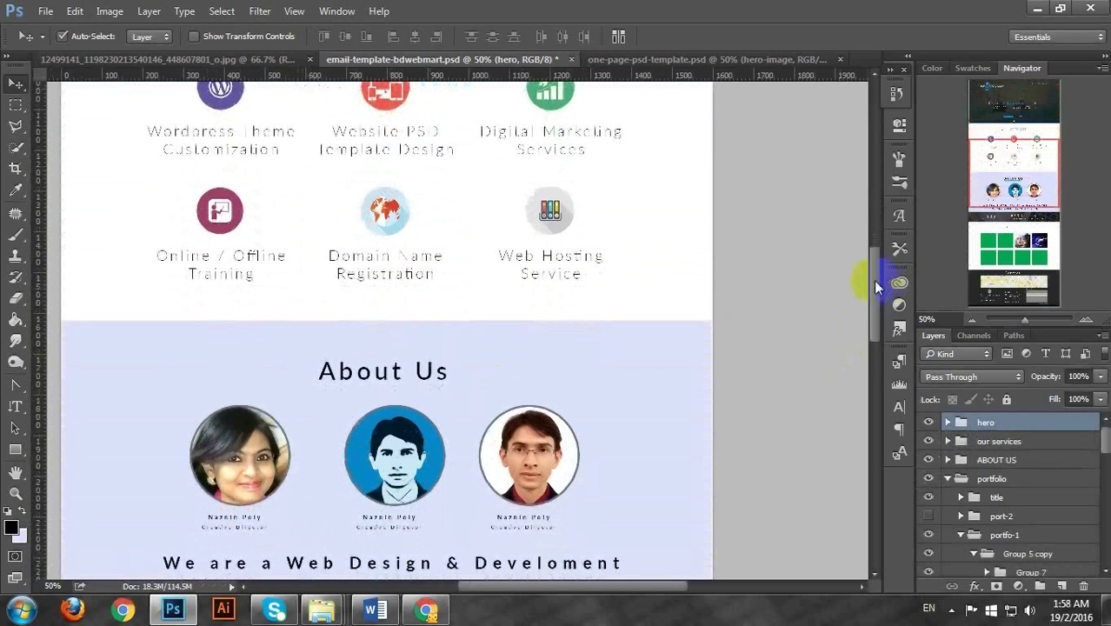
drag(876, 287, 860, 439)
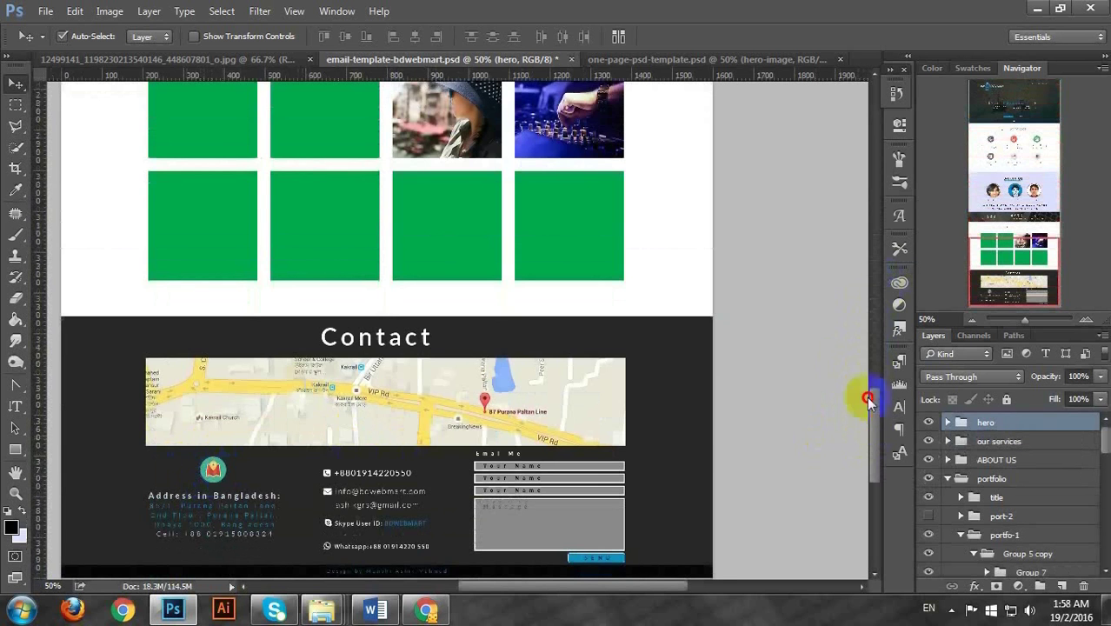
drag(867, 400, 863, 157)
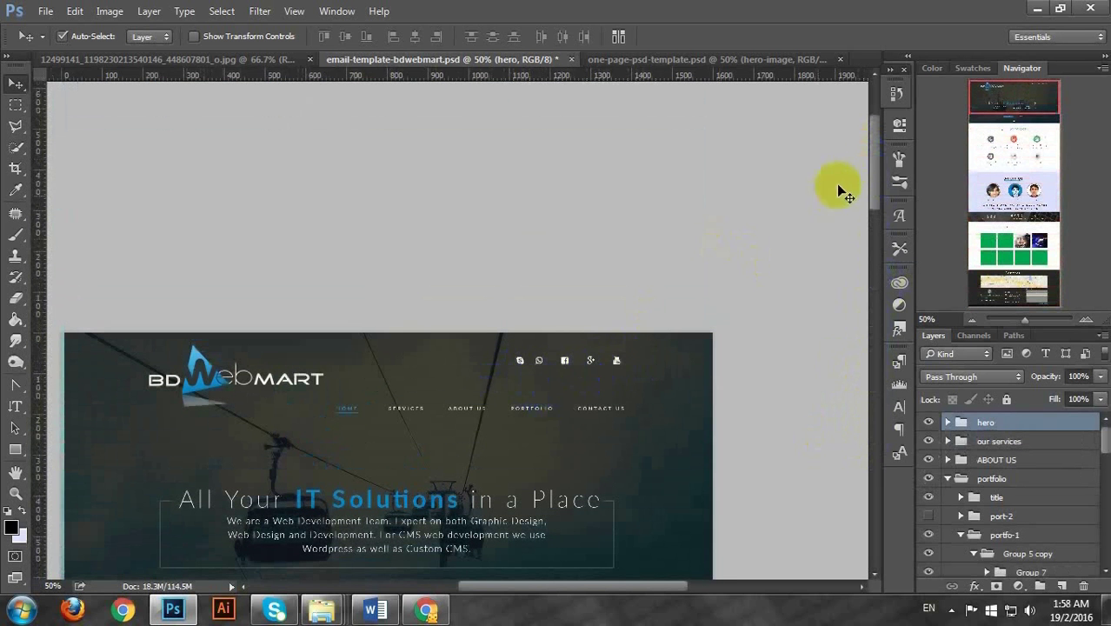
scroll(864, 153, down, 2)
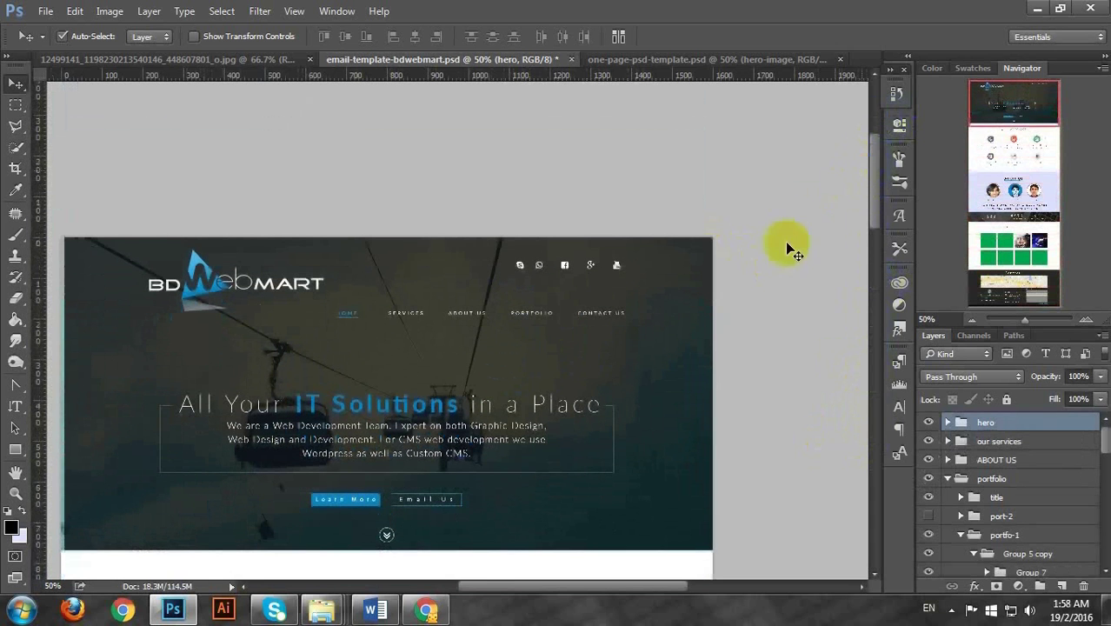
Switch to Chrome and look over the flat icon resources on Flaticon, Pixeden and the Iconfinder blog
click(426, 611)
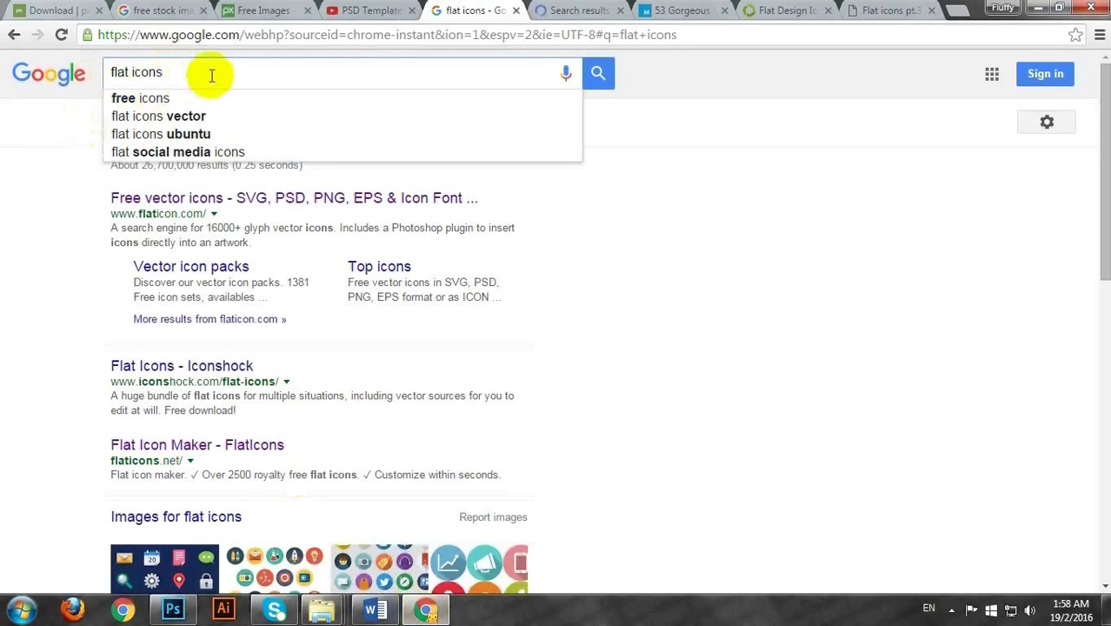
key(Escape)
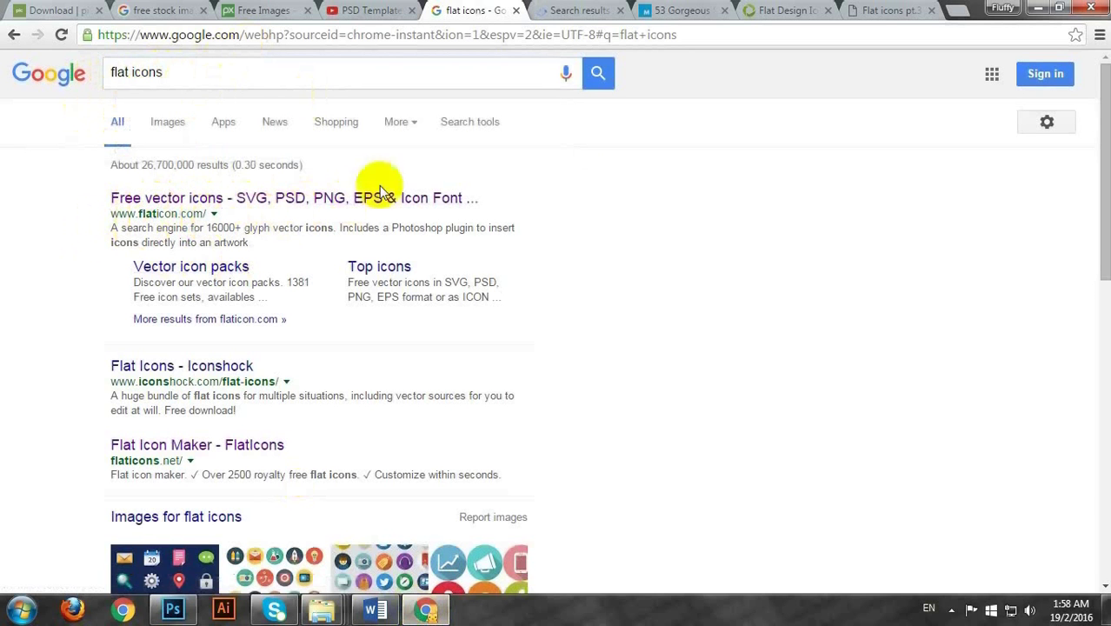
click(606, 10)
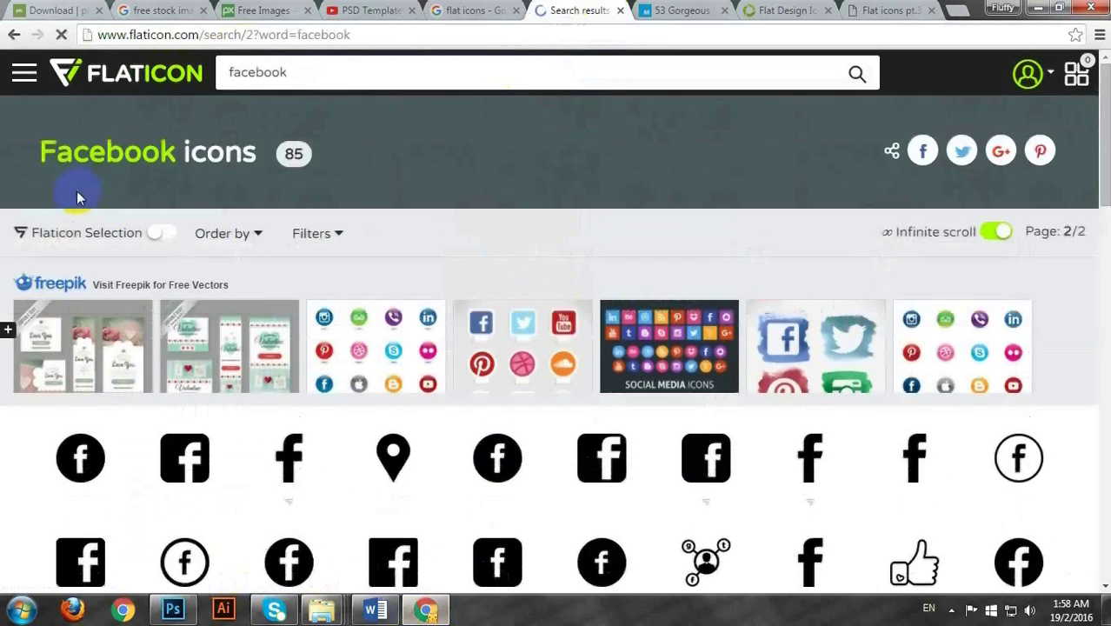
scroll(416, 434, down, 15)
scroll(431, 387, down, 3)
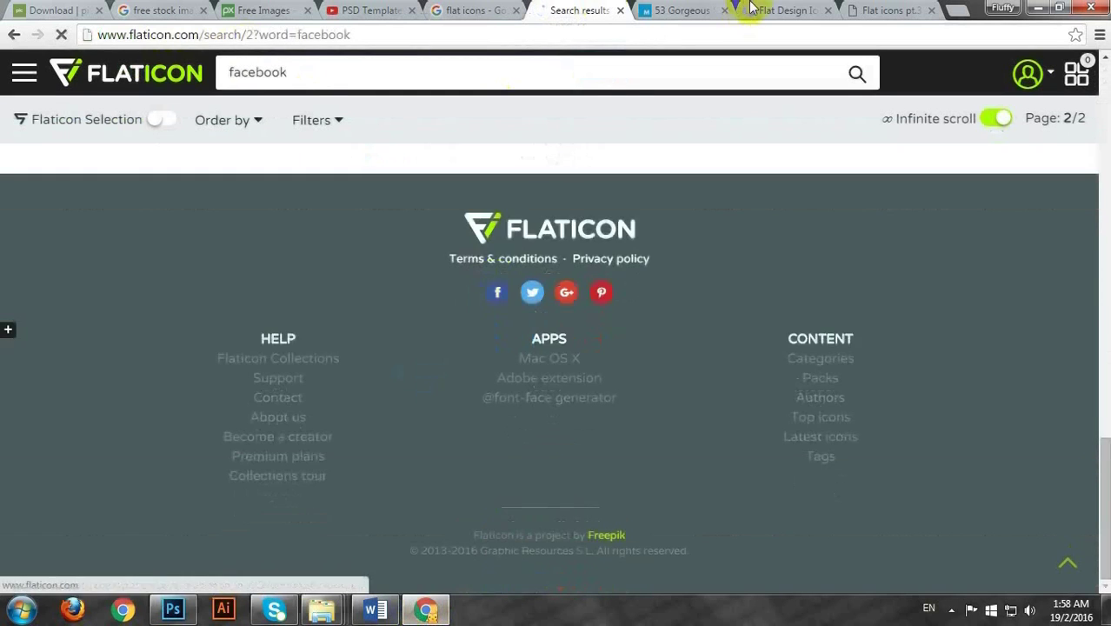
click(765, 10)
scroll(330, 313, up, 20)
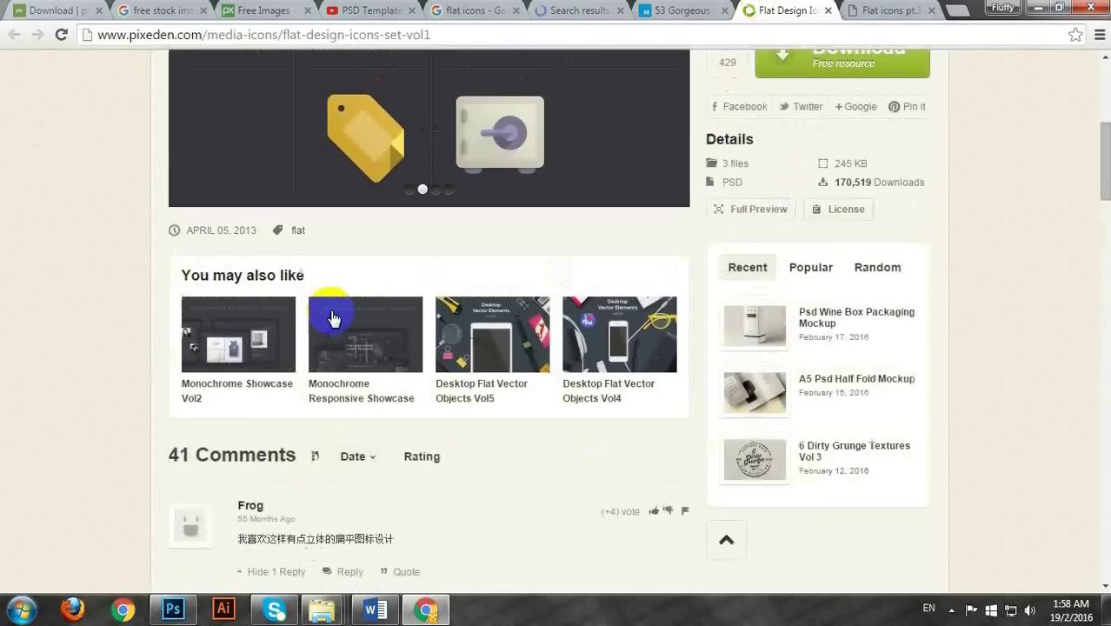
scroll(279, 342, down, 2)
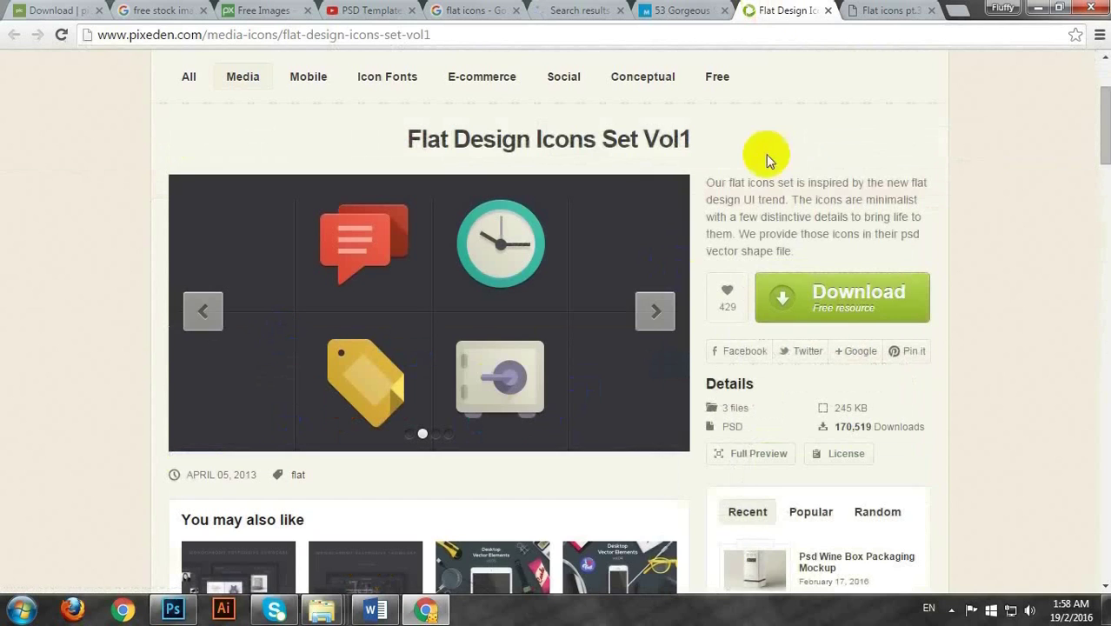
click(903, 10)
scroll(569, 348, up, 6)
scroll(569, 349, up, 15)
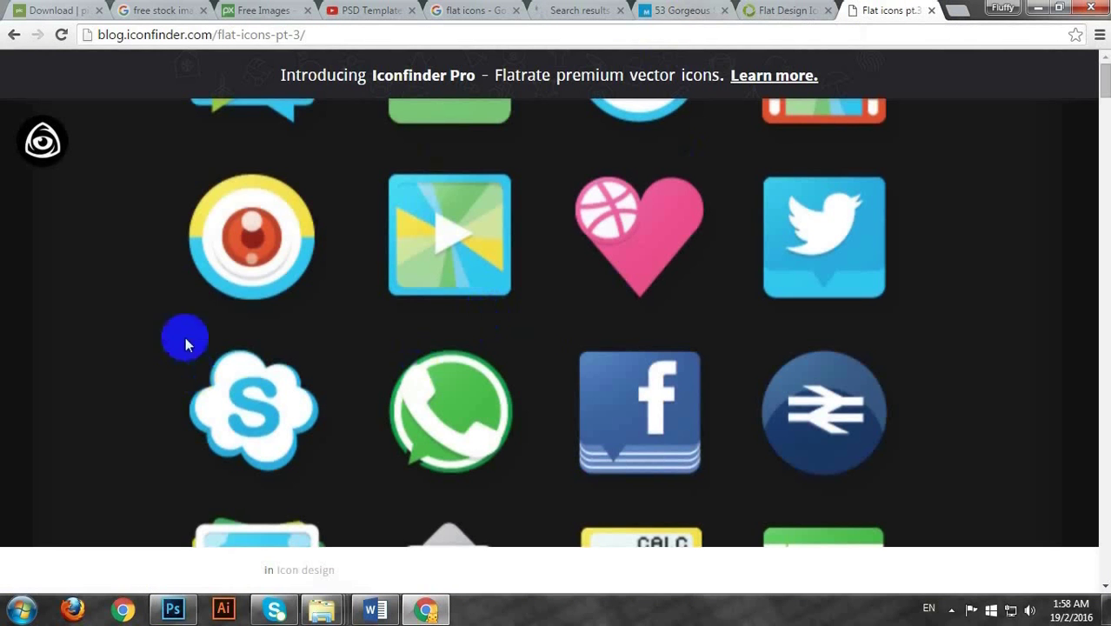
Examine the free flat icon packs listed in the Mashable flat design icons article
click(669, 9)
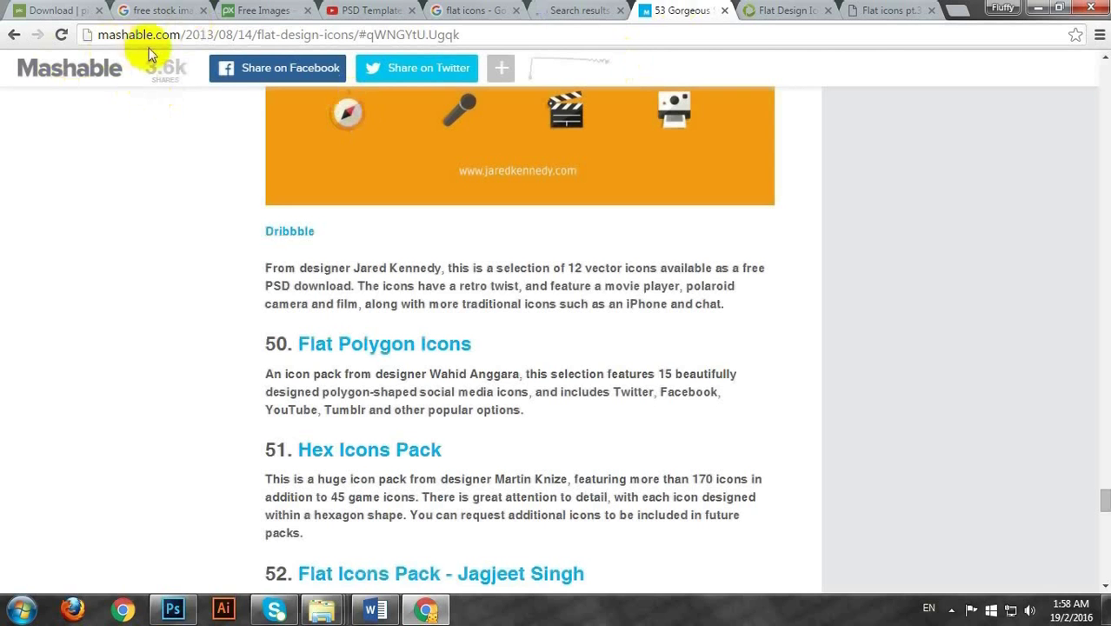
scroll(75, 266, up, 6)
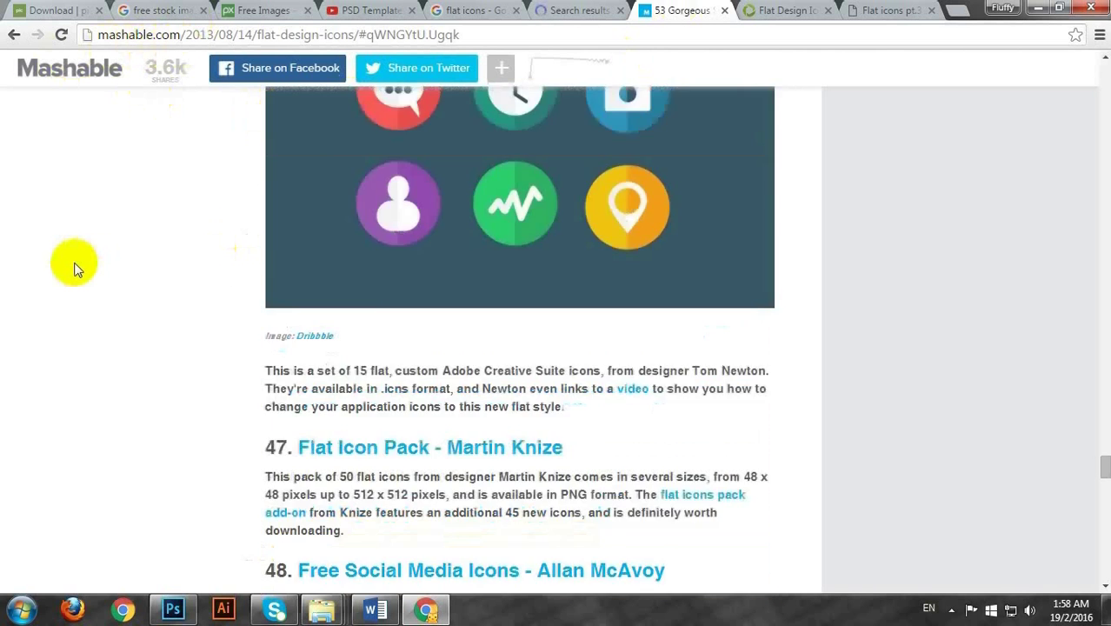
scroll(75, 266, down, 11)
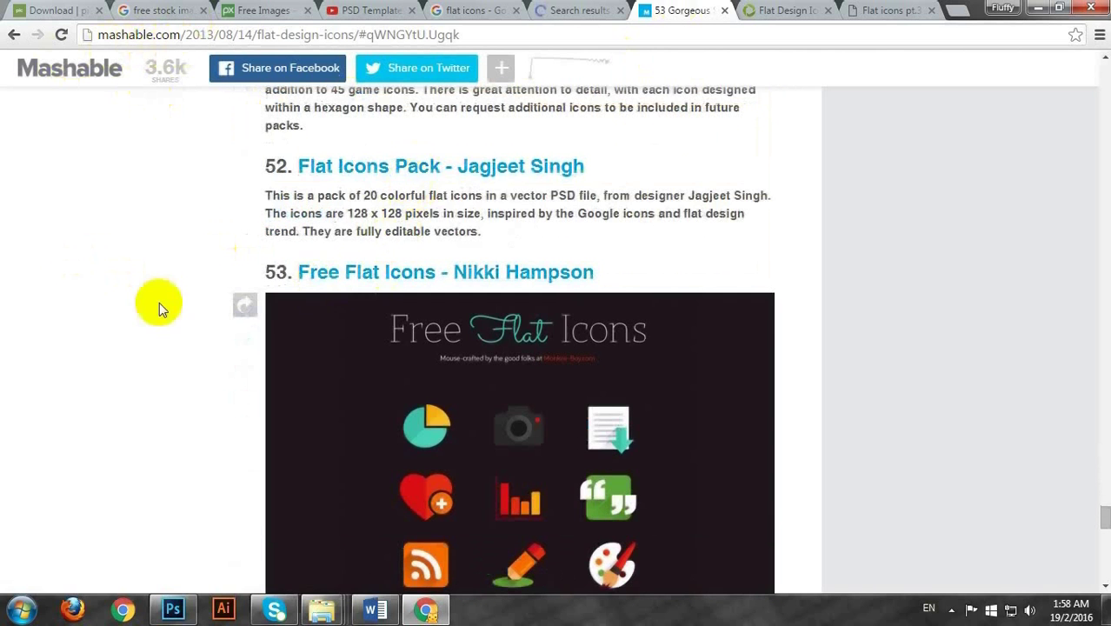
scroll(159, 302, up, 3)
scroll(352, 300, up, 15)
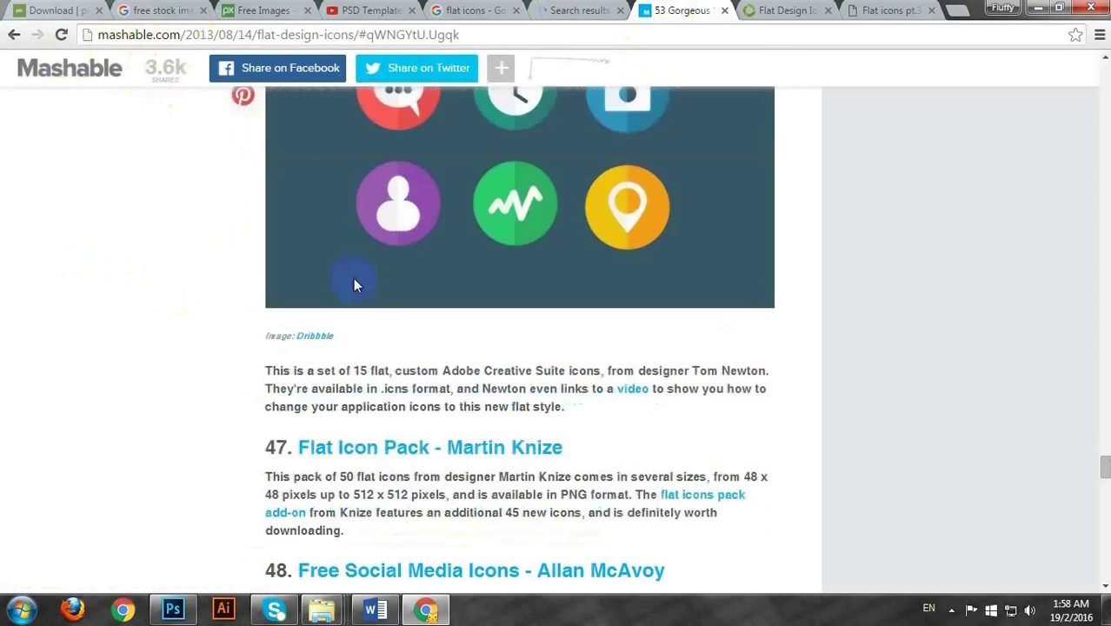
scroll(352, 276, up, 9)
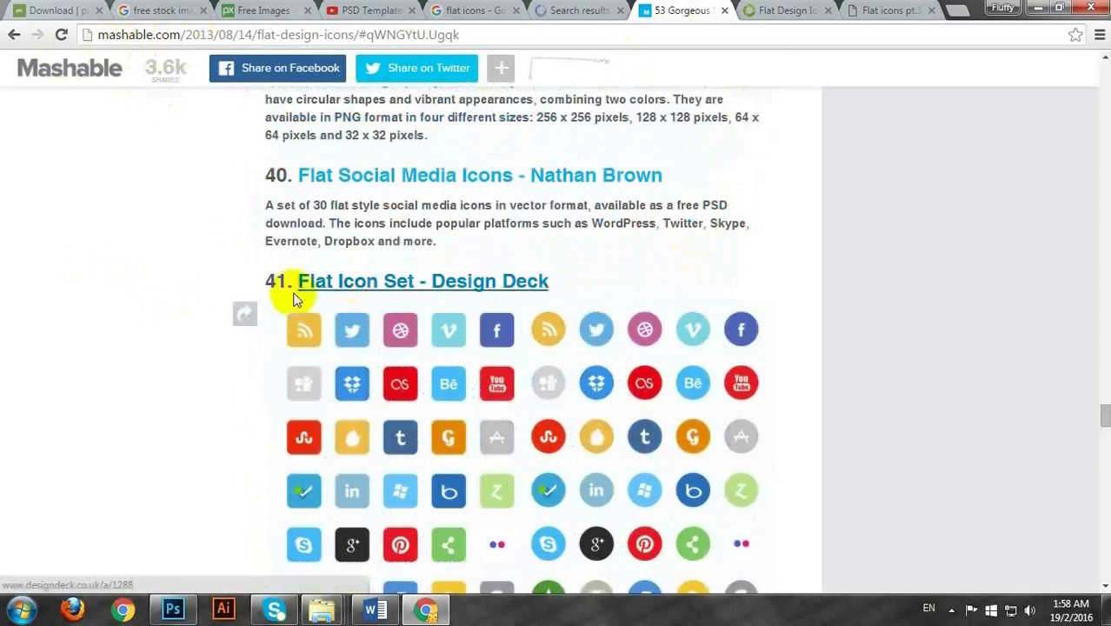
scroll(168, 293, up, 12)
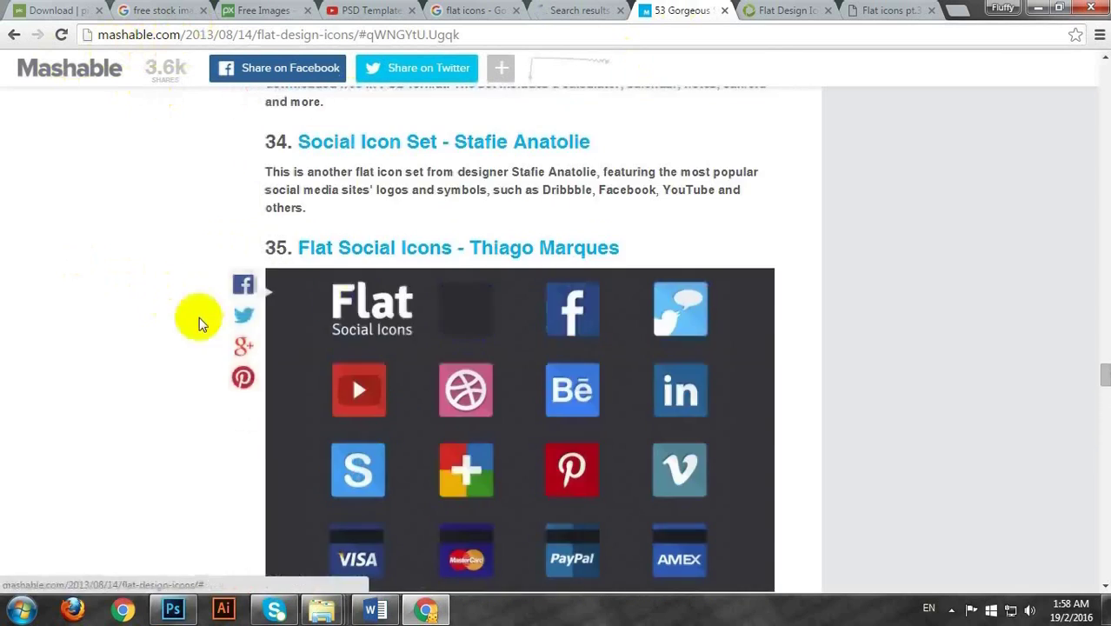
scroll(401, 276, up, 12)
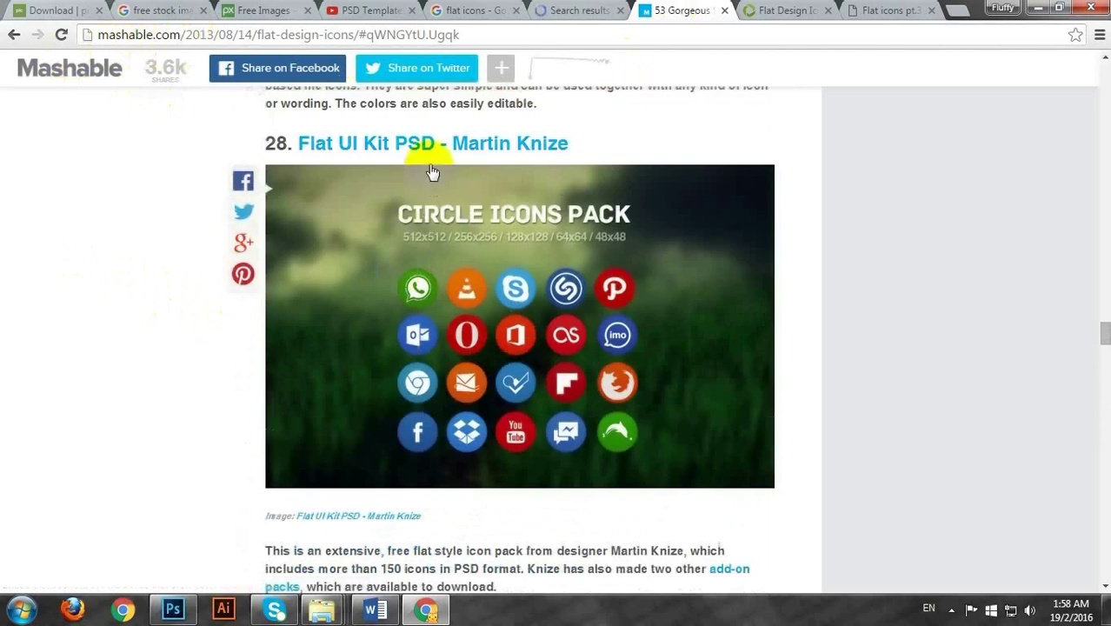
scroll(352, 200, up, 15)
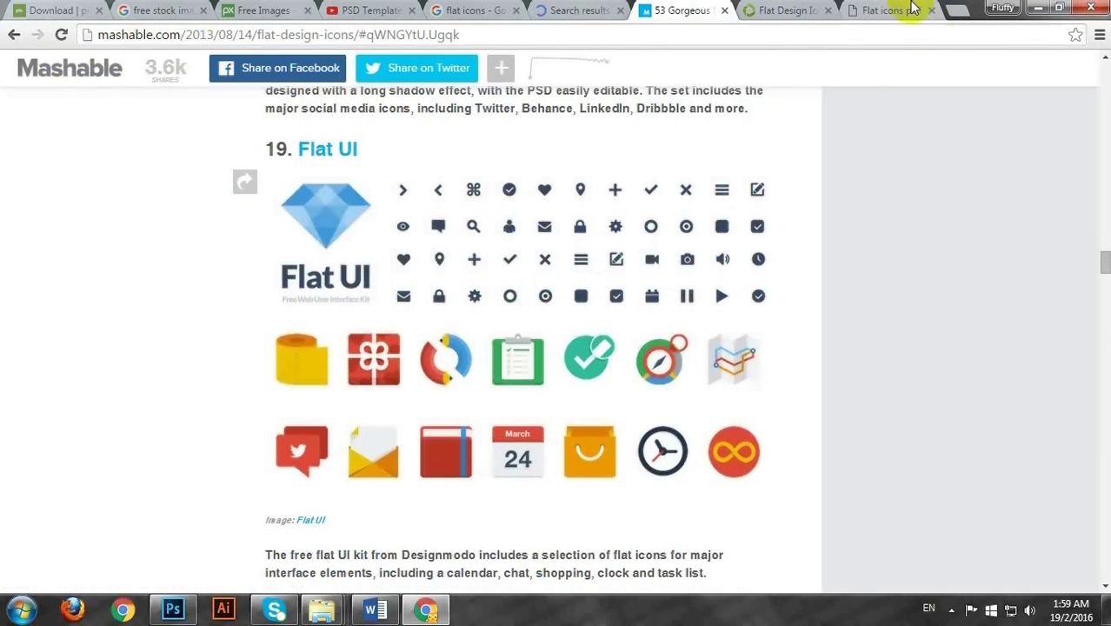
Search Google for "font awesome" in a new browser tab
click(955, 8)
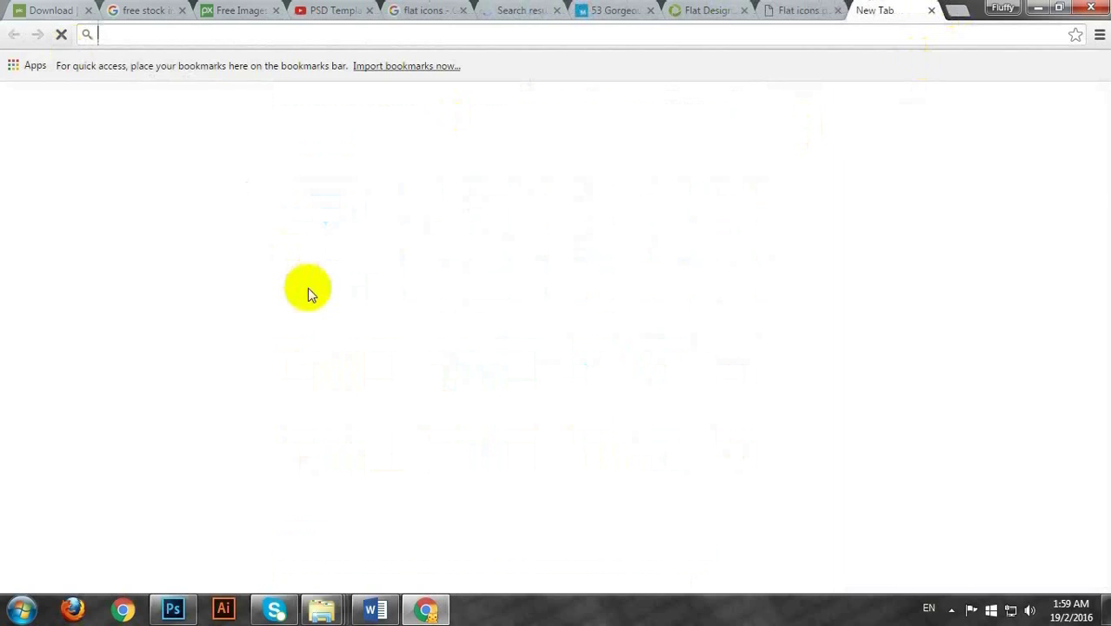
text(fro)
key(BackSpace)
key(BackSpace)
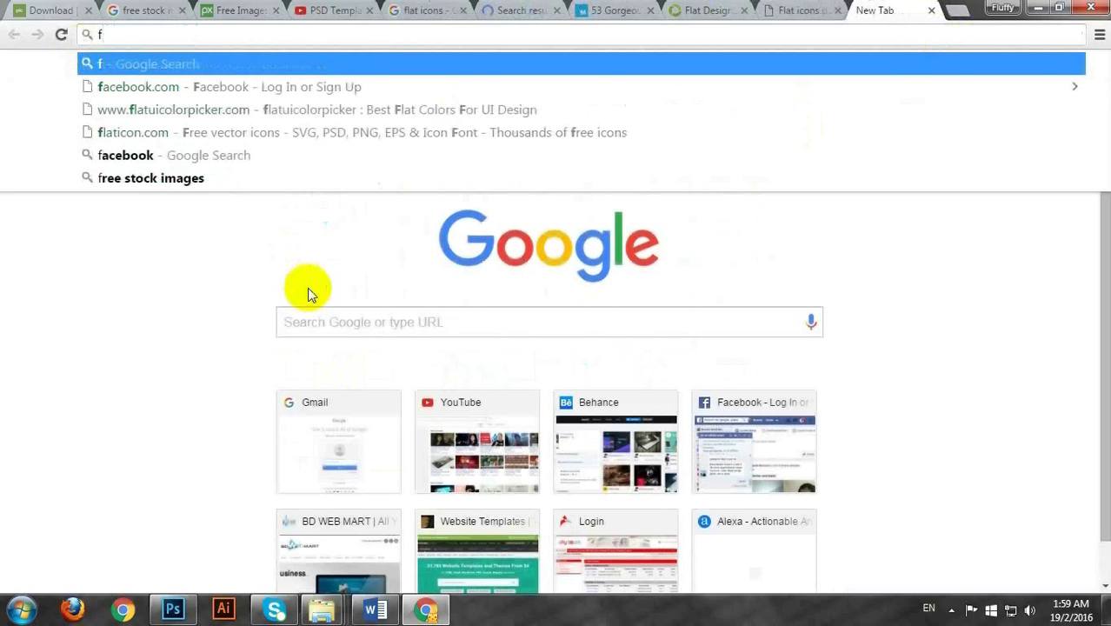
text(ontaweso)
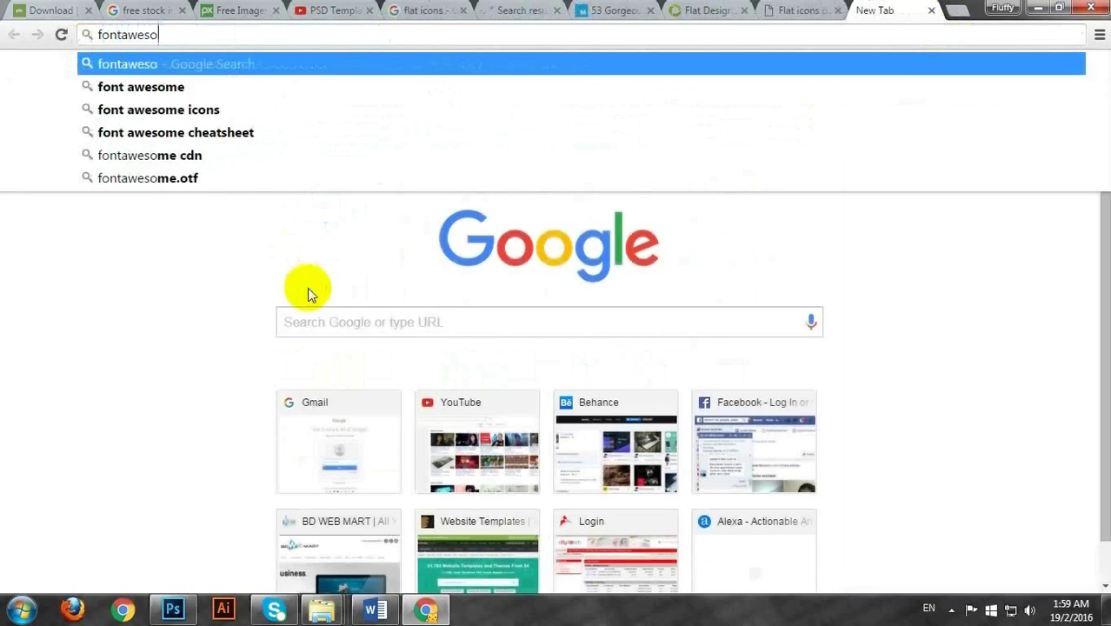
key(Down)
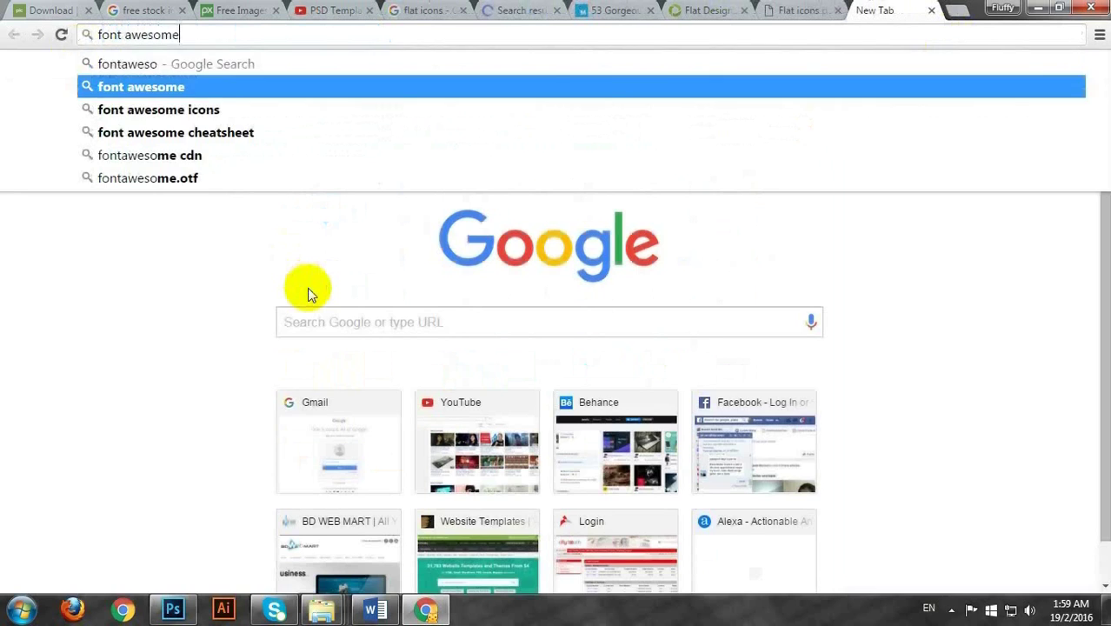
key(Return)
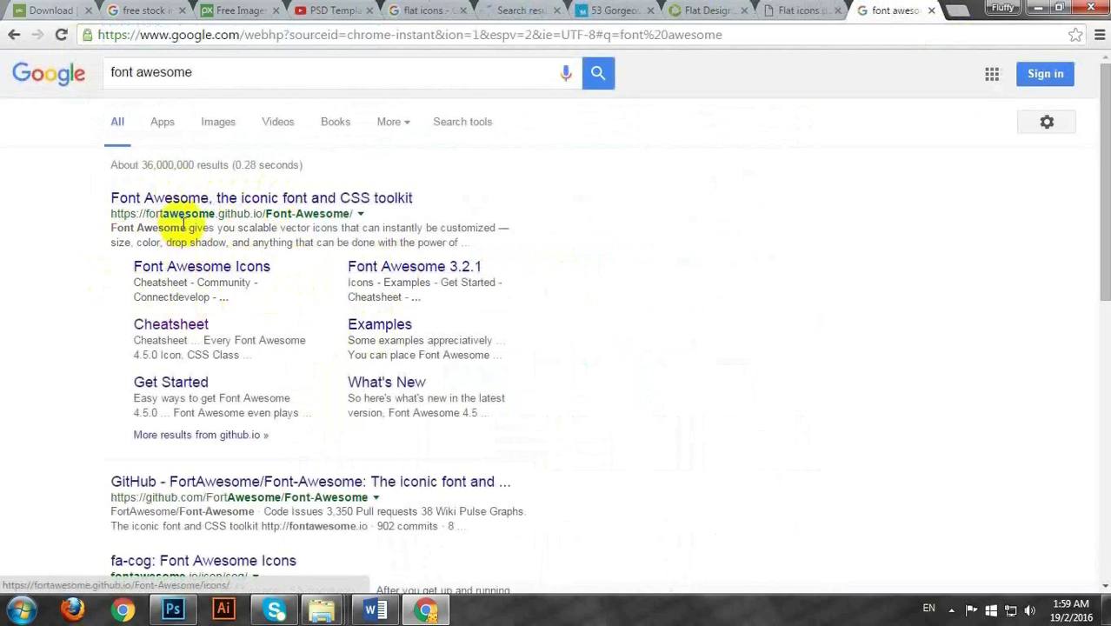
Open the Font Awesome cheatsheet in a separate tab and the Font Awesome home page, then bring up the cheatsheet
click(174, 327)
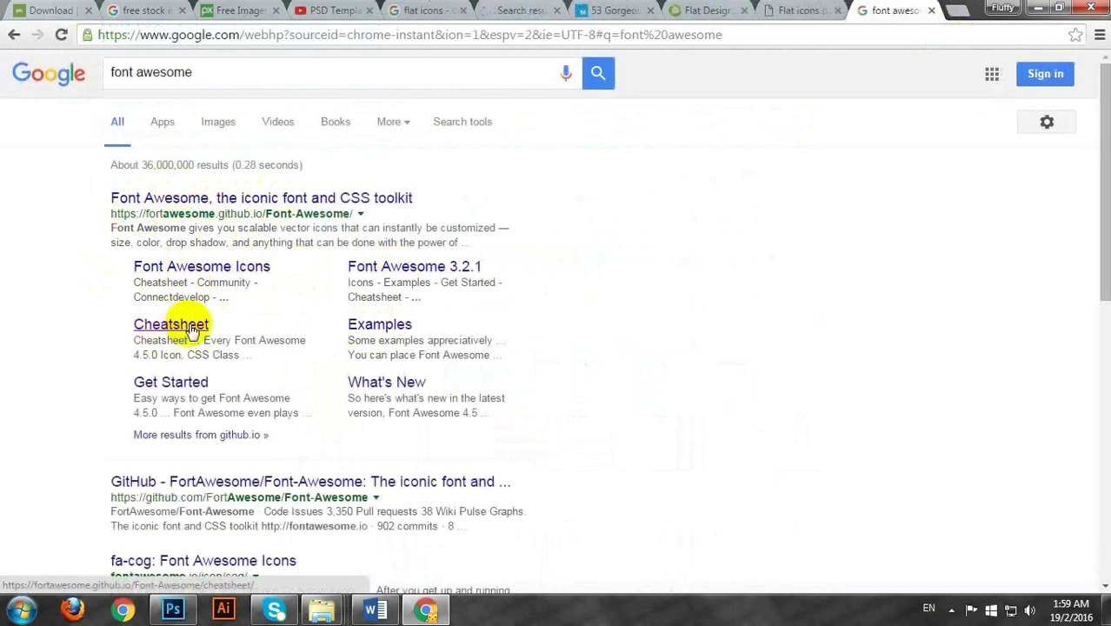
middle_click(174, 327)
click(256, 198)
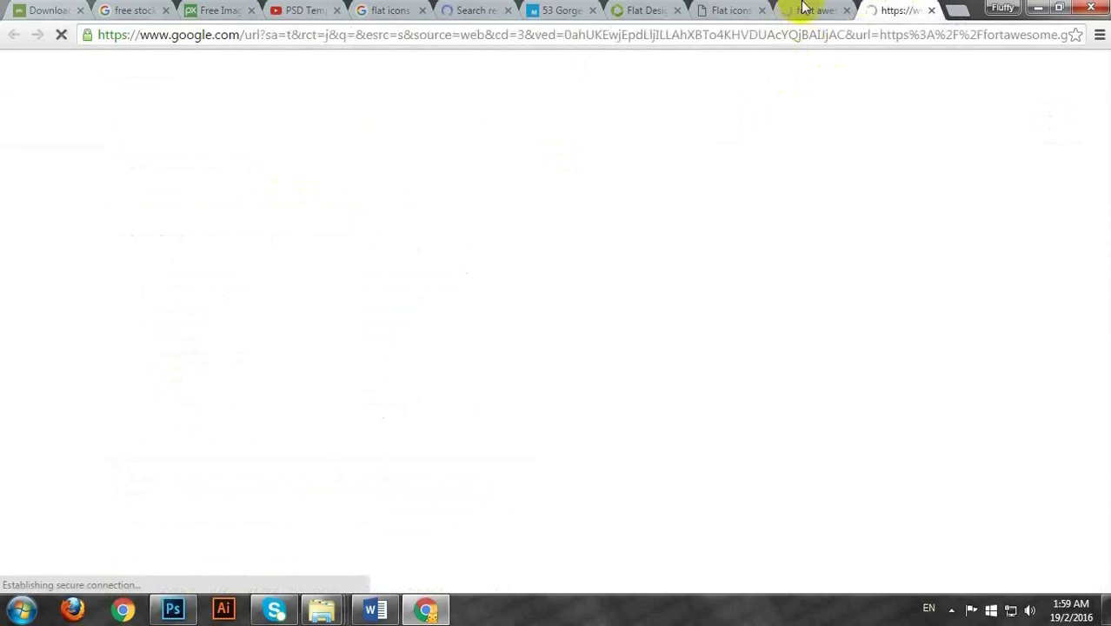
click(803, 8)
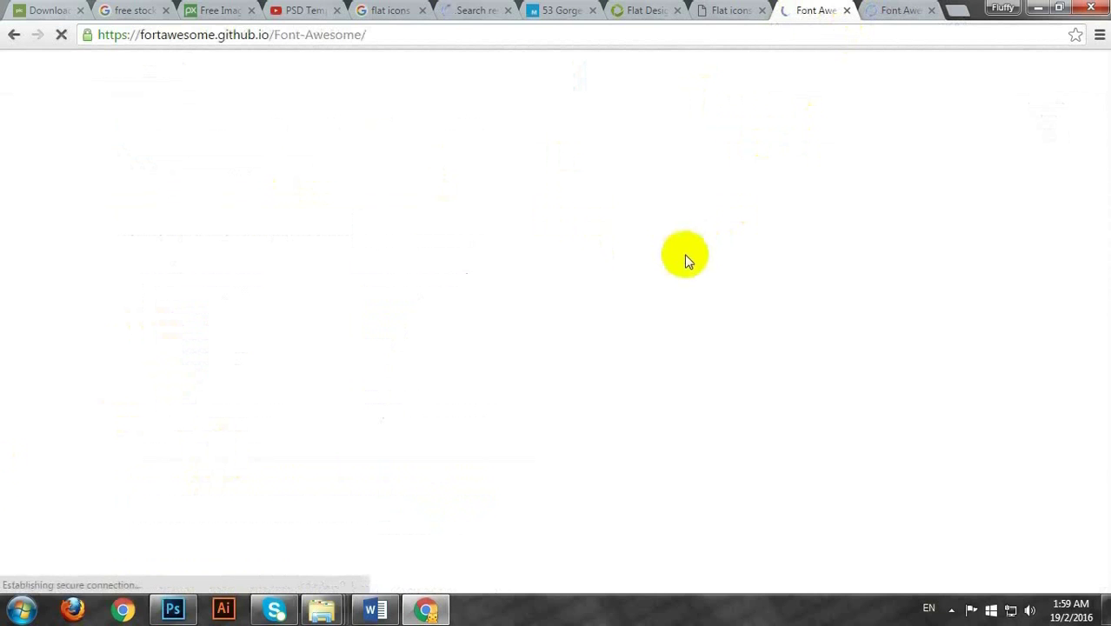
click(893, 7)
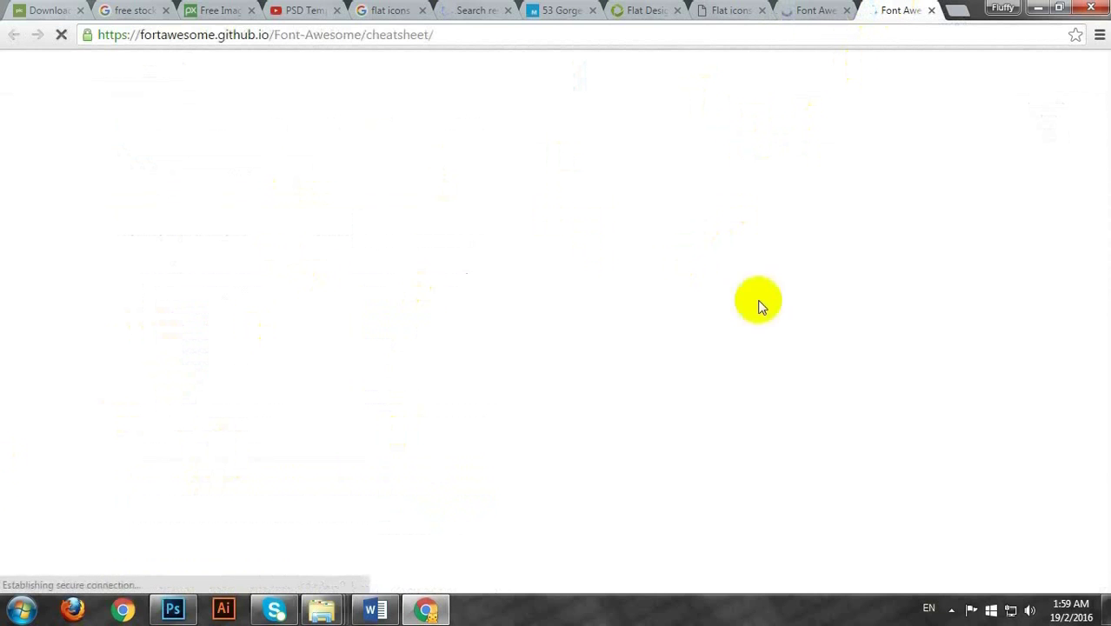
Check the Font Awesome home page tab and switch to the one-page-psd-template.psd document in Photoshop
click(797, 7)
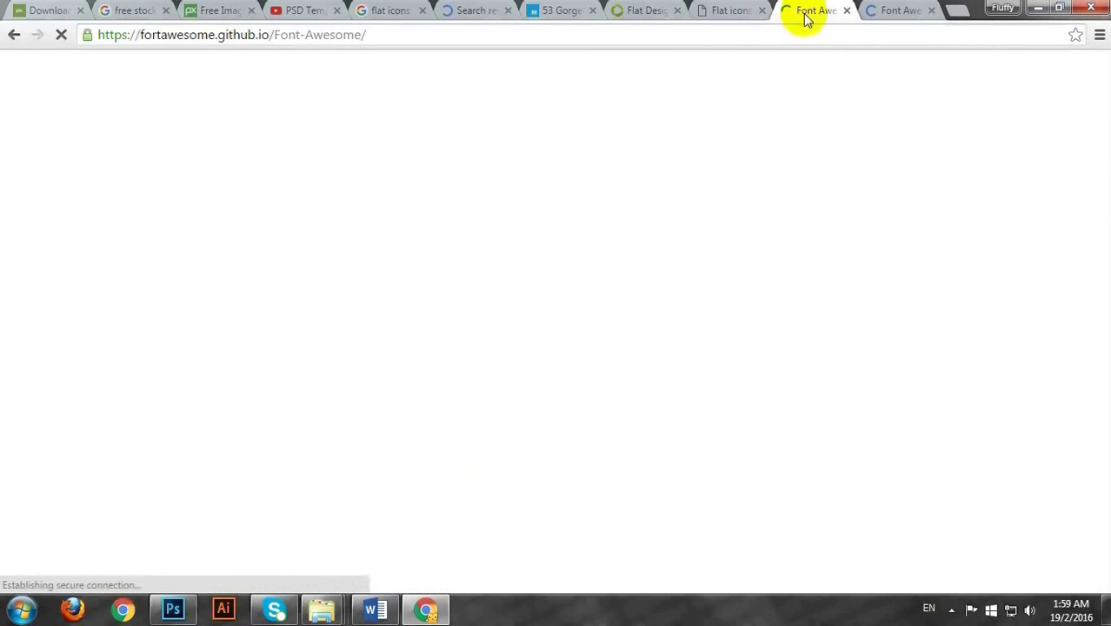
click(1033, 7)
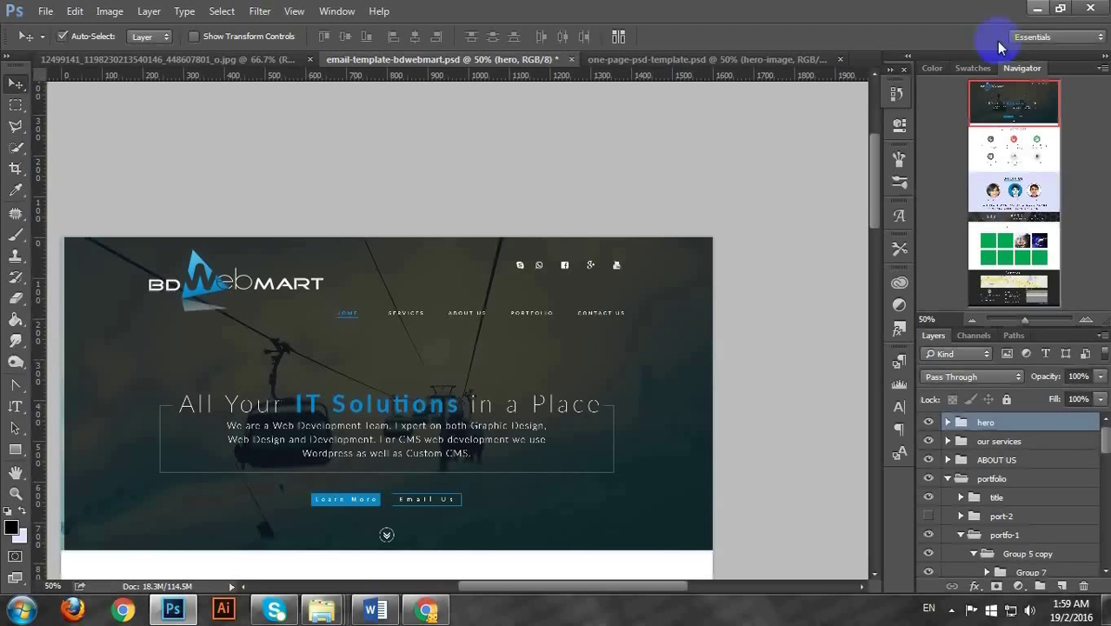
click(673, 61)
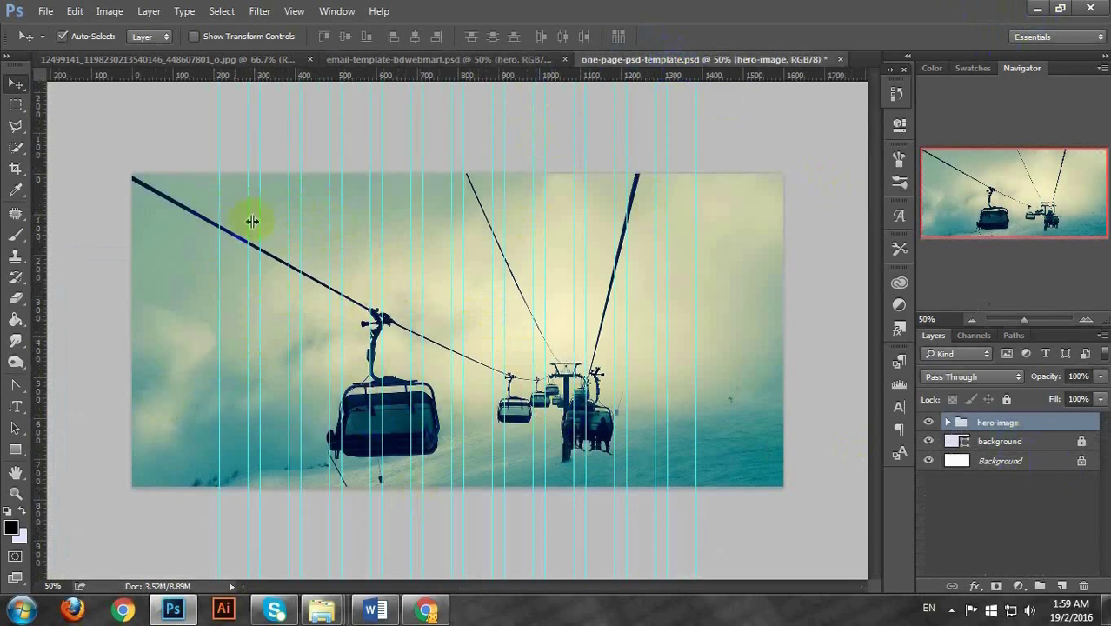
Look through the template's images folder and the icons folder on the desktop
click(1039, 9)
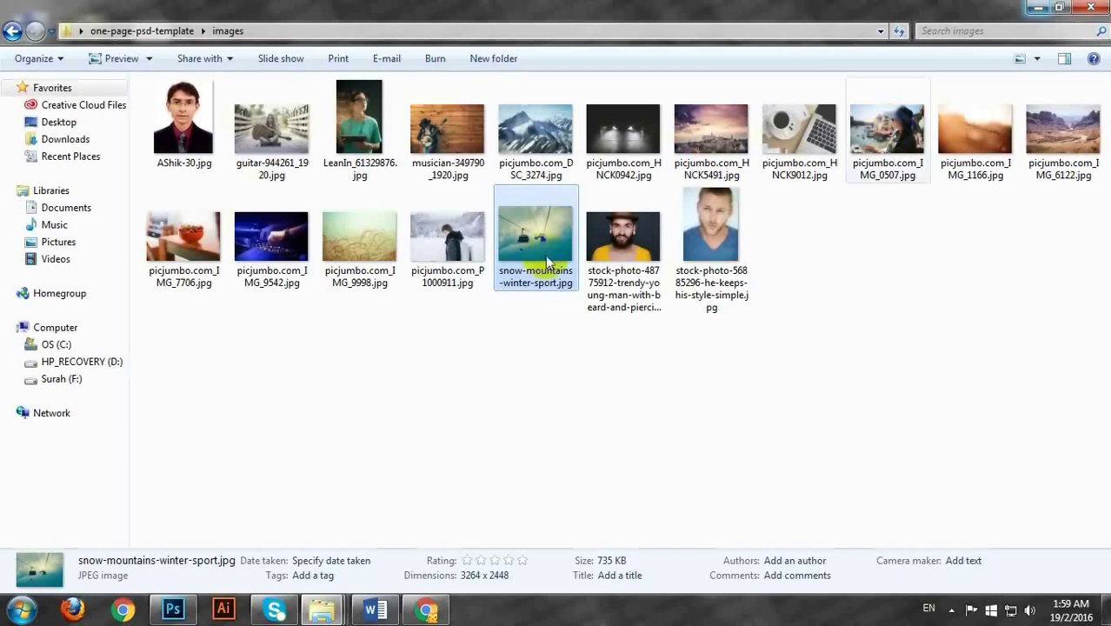
click(558, 380)
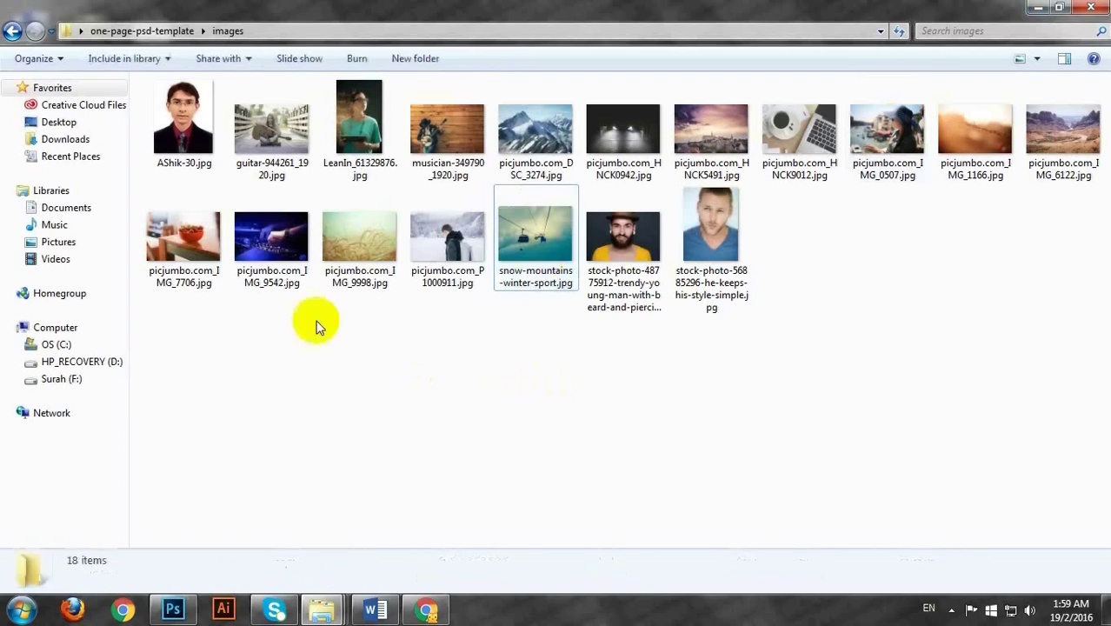
click(1038, 8)
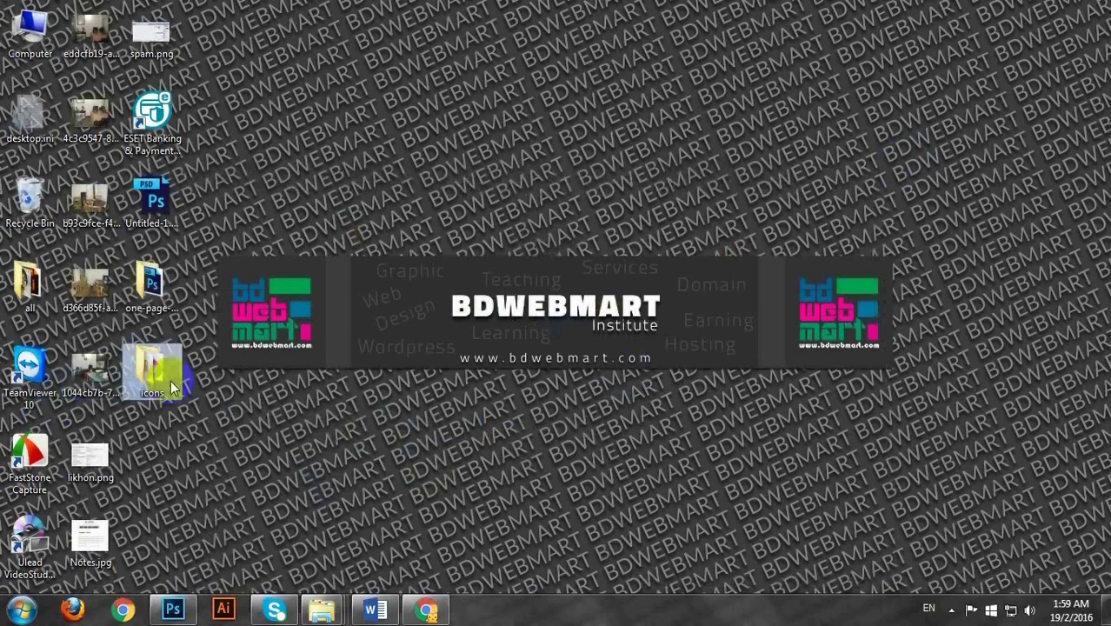
double_click(162, 375)
click(985, 50)
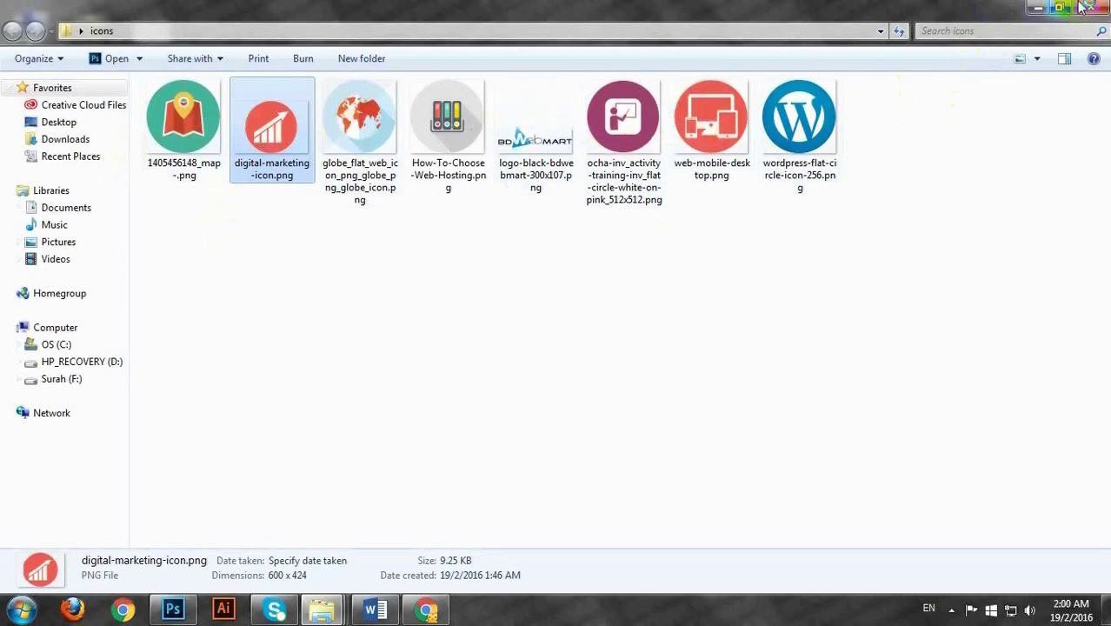
click(1038, 8)
Move the desktop icons folder into the one-page-psd-template folder and open it there
click(375, 399)
drag(137, 370, 149, 295)
double_click(150, 296)
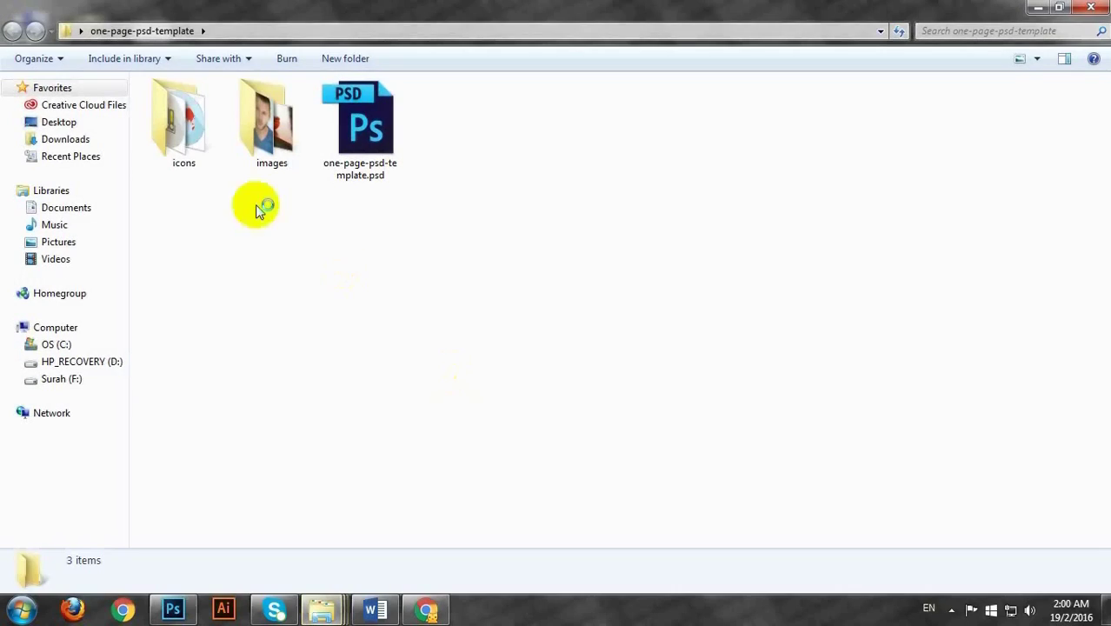
double_click(184, 122)
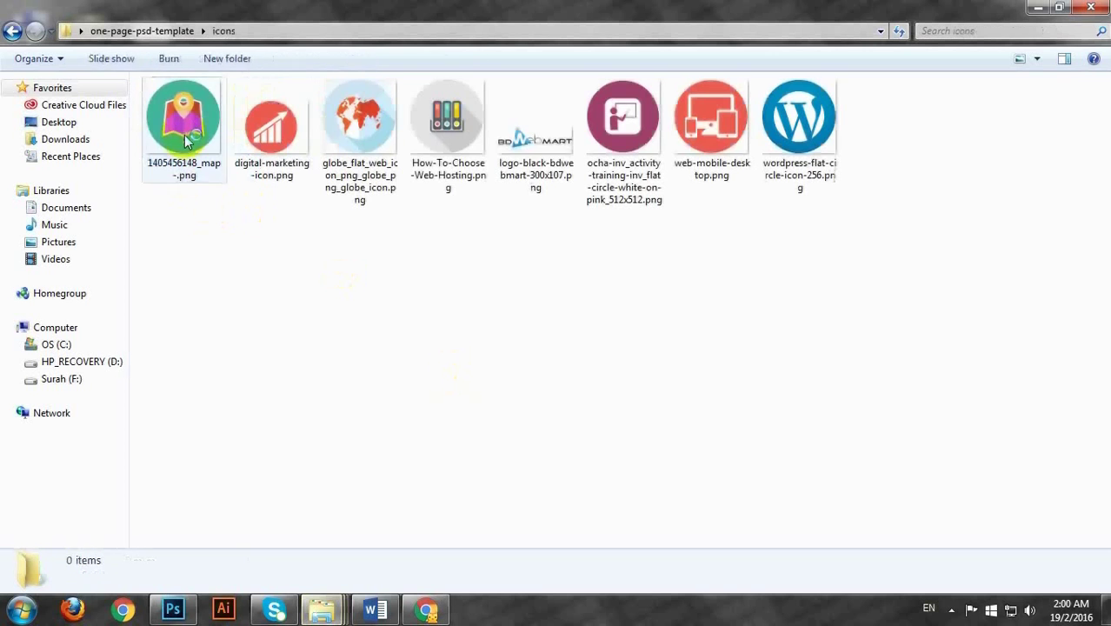
Place logo-black-bdwebmart-300x107.png in the template, enlarged to about 350% at X 340.5 px, Y 80 px, on the first column guide
click(541, 152)
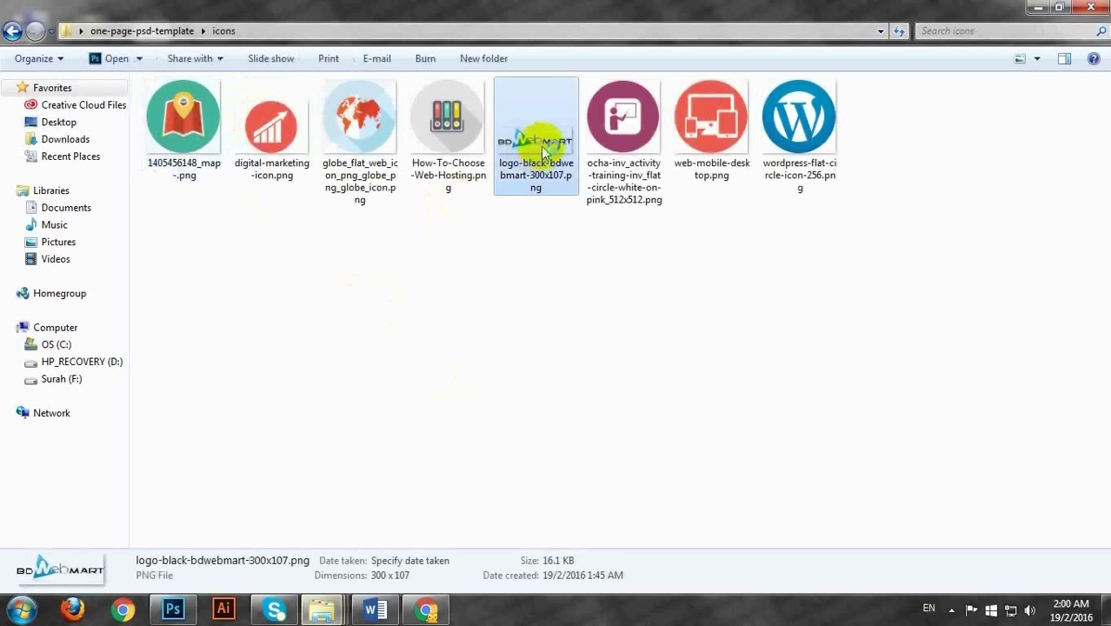
drag(540, 152, 211, 261)
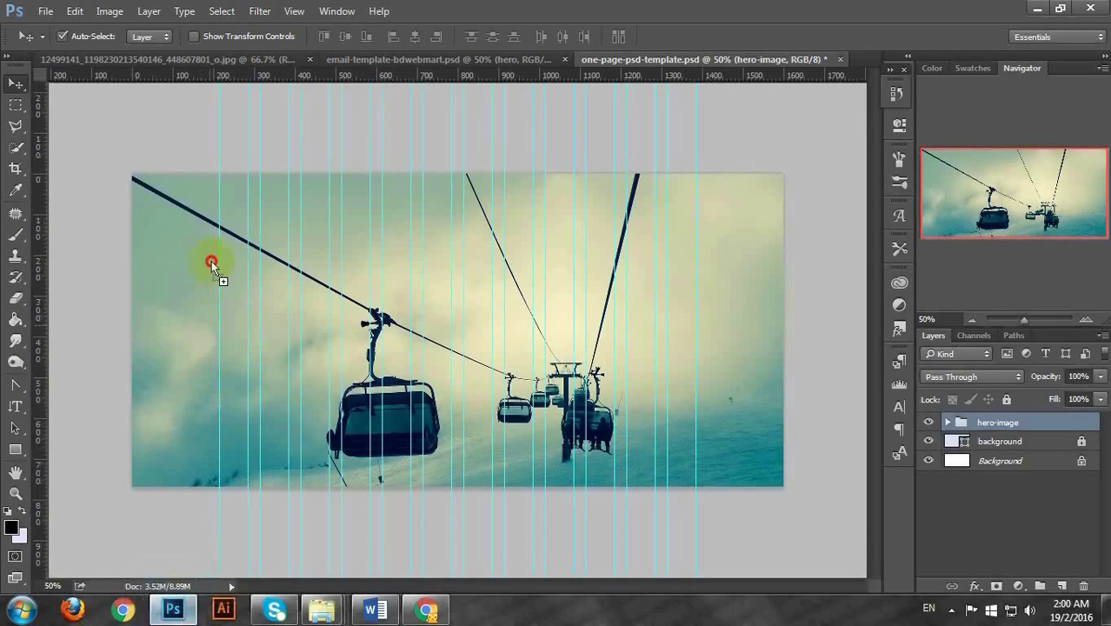
drag(253, 226, 252, 222)
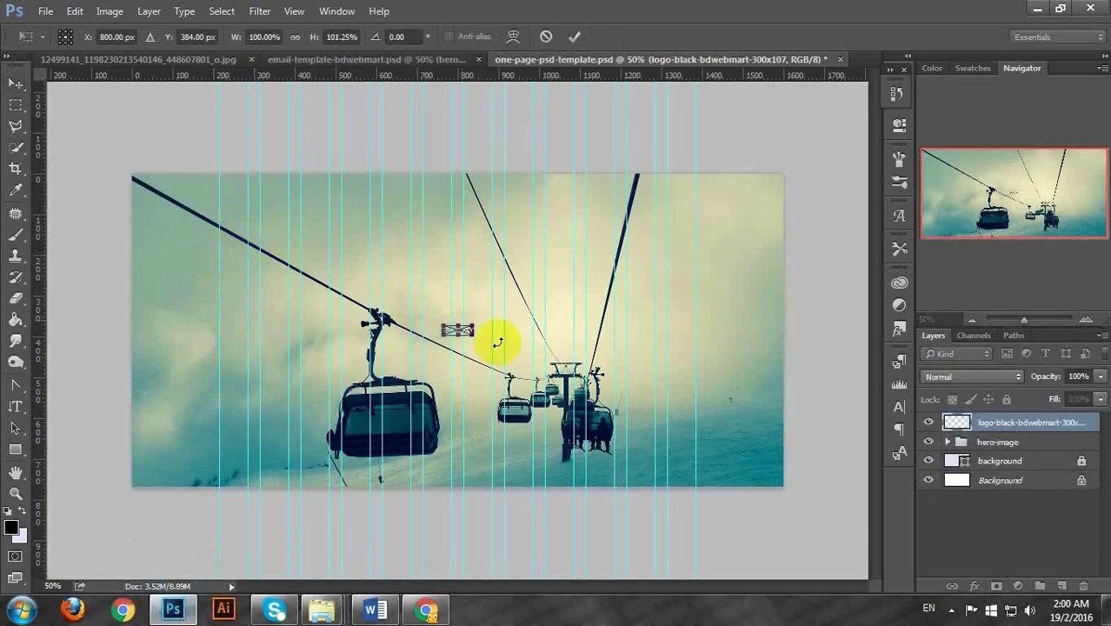
drag(417, 305, 244, 205)
drag(363, 239, 326, 209)
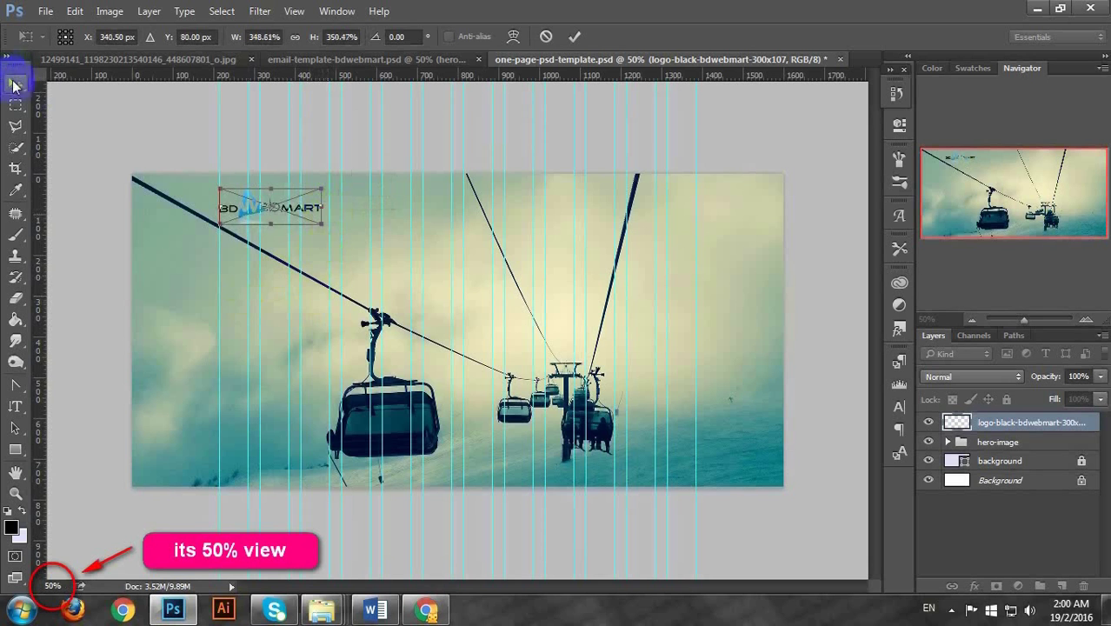
click(15, 83)
click(476, 242)
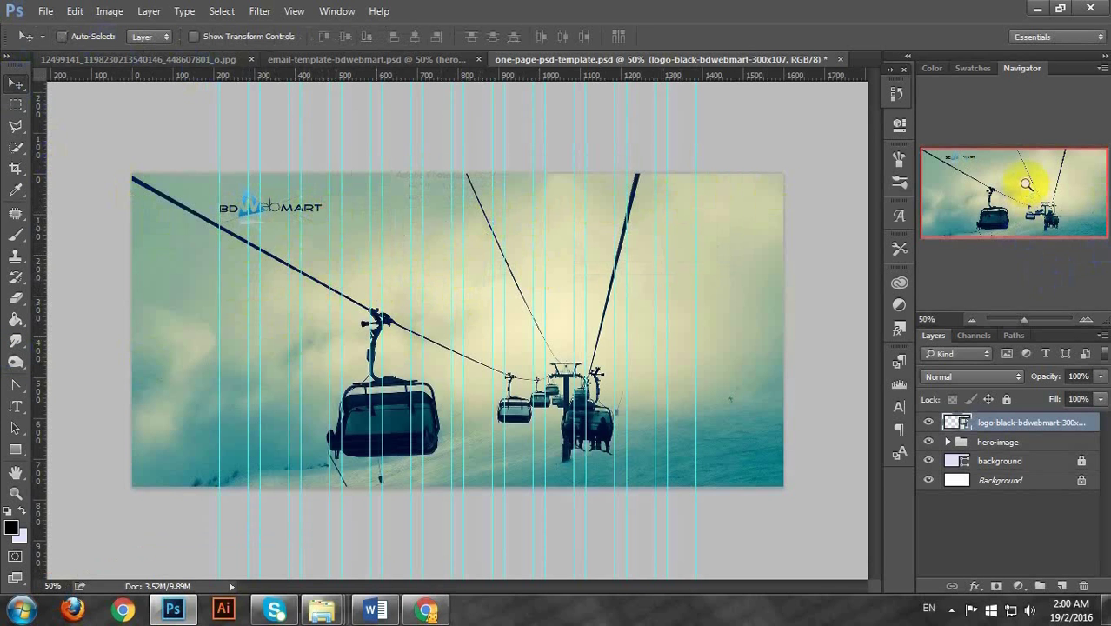
Inspect the placed logo at 100% view and with the whole canvas fitted to the window
key(ctrl+1)
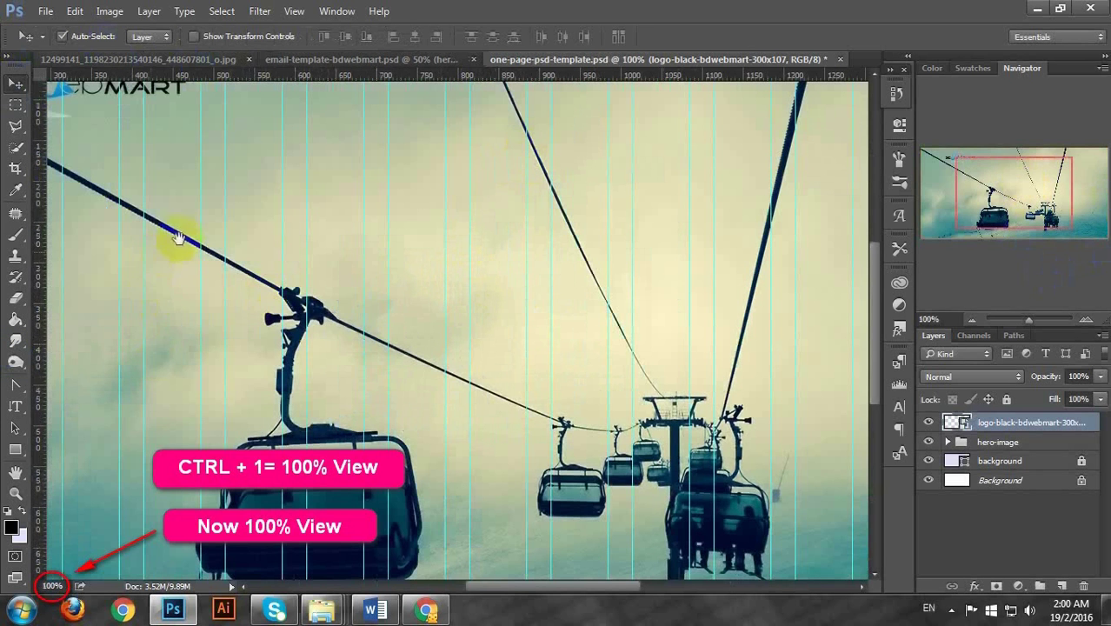
drag(177, 238, 518, 404)
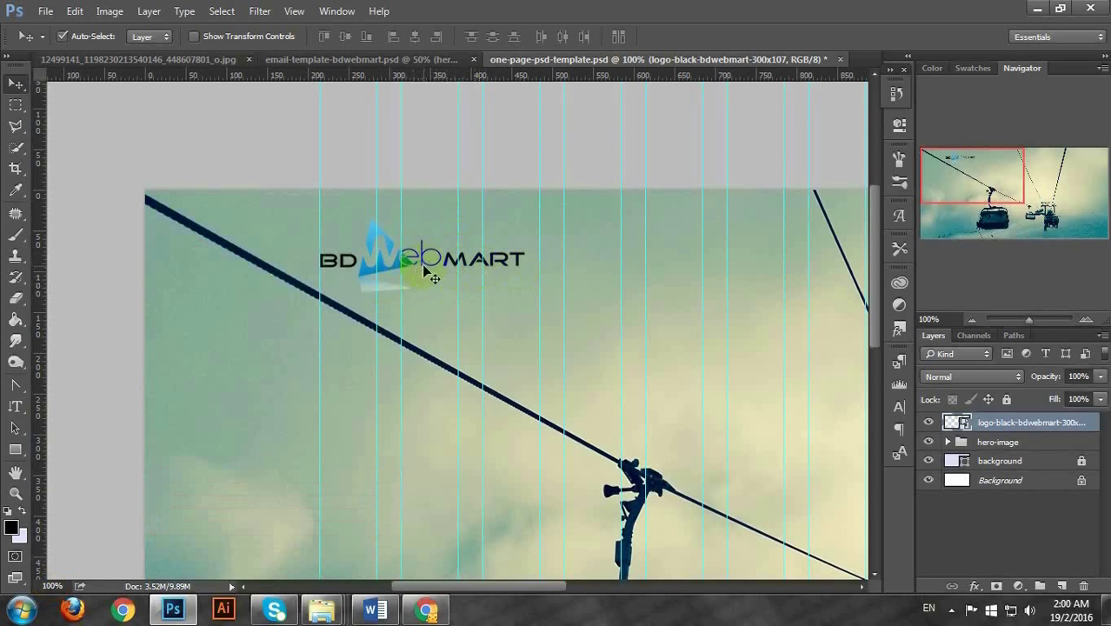
key(ctrl+0)
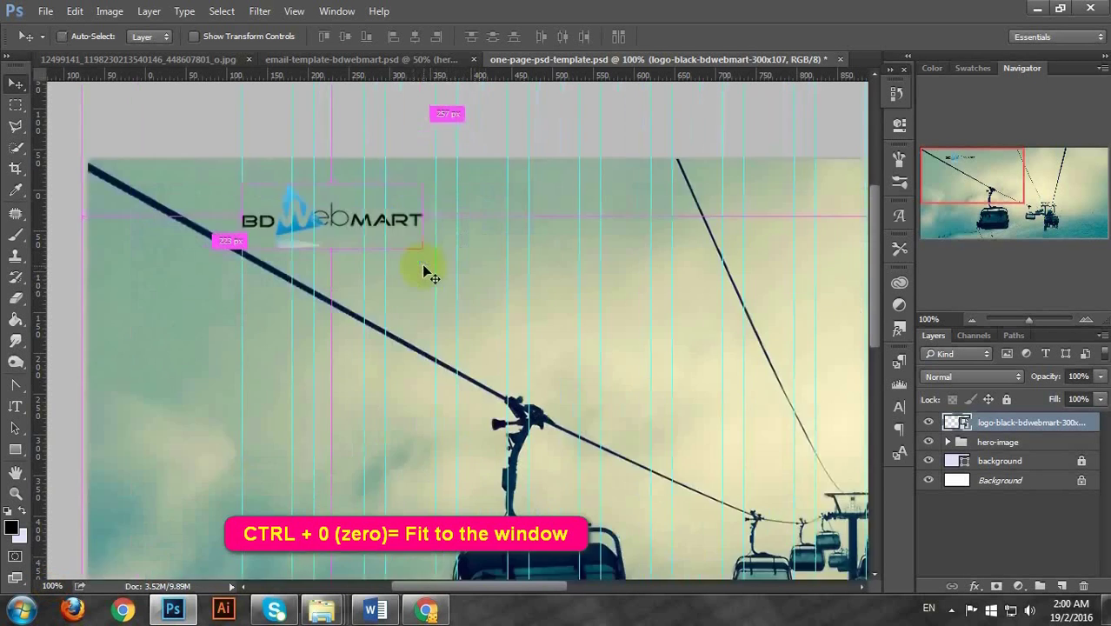
key(ctrl+minus)
key(ctrl+minus)
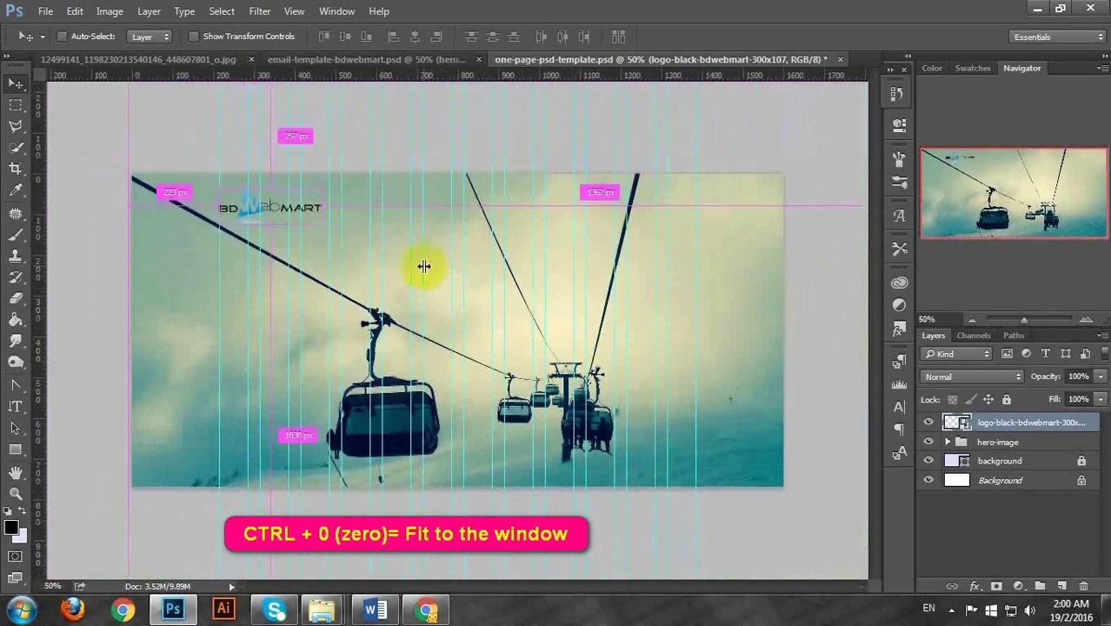
key(ctrl+plus)
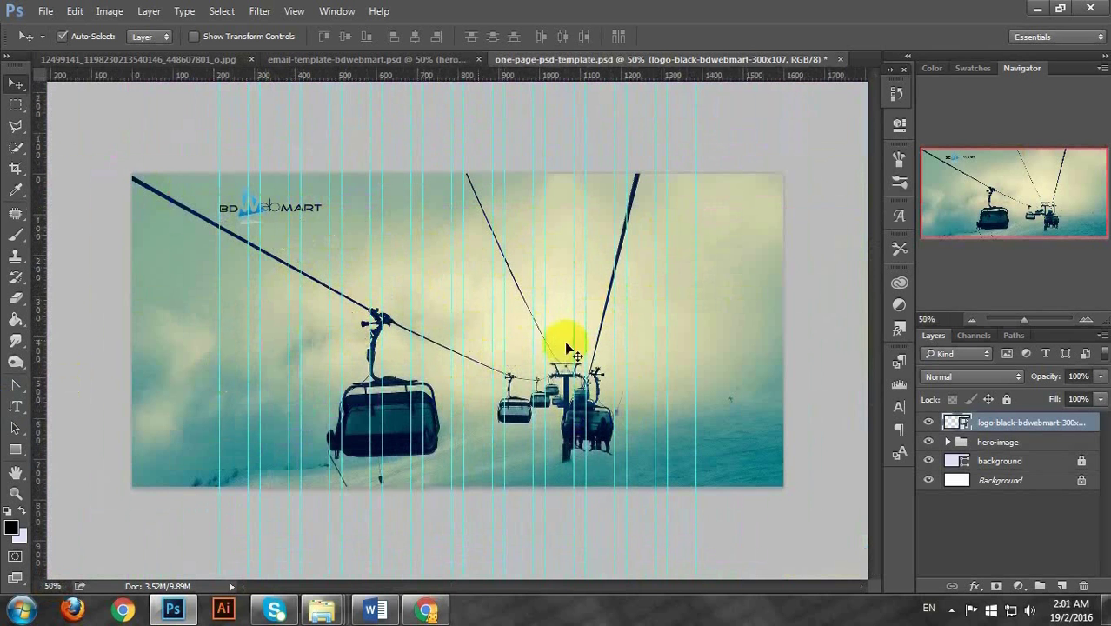
Hide the guides and add a new layer above the snow-mountains image inside the hero-image group
key(ctrl)
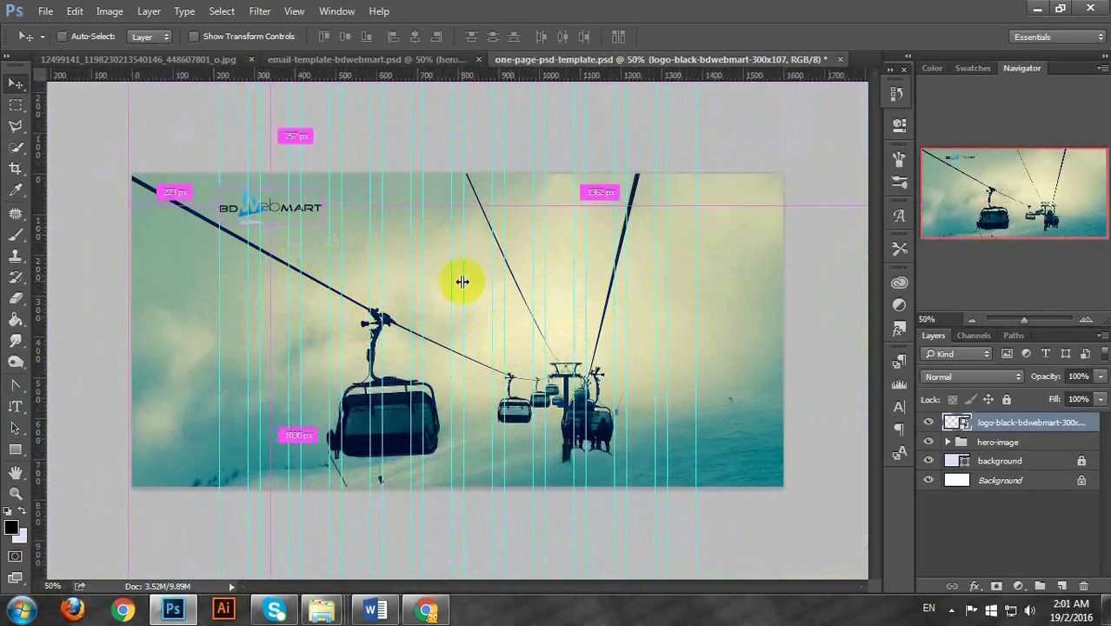
key(ctrl+semicolon)
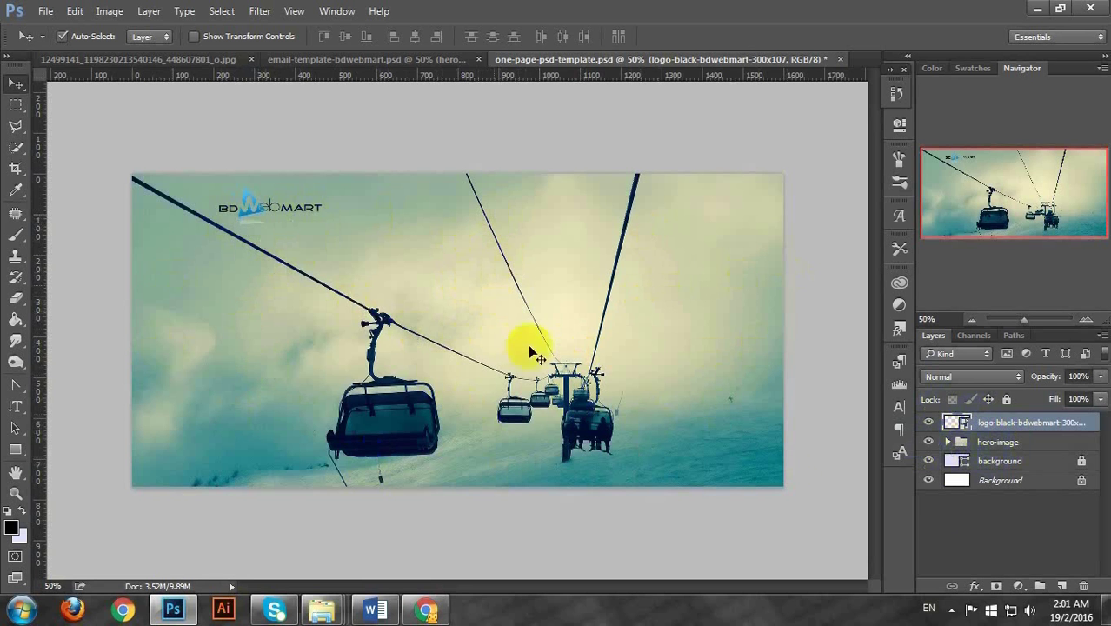
click(948, 443)
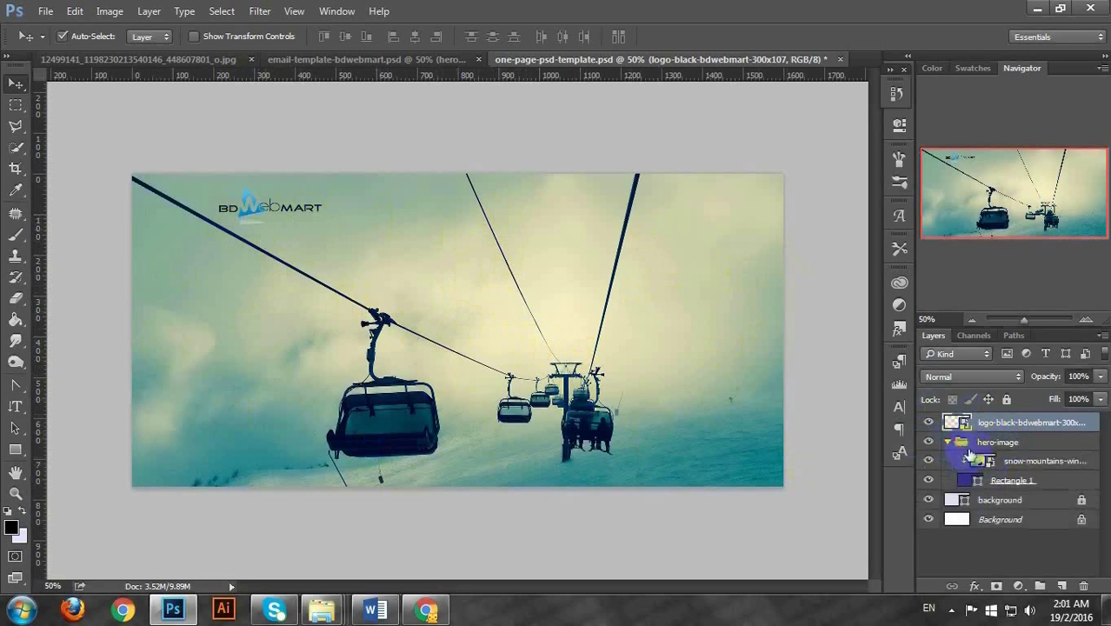
click(1032, 461)
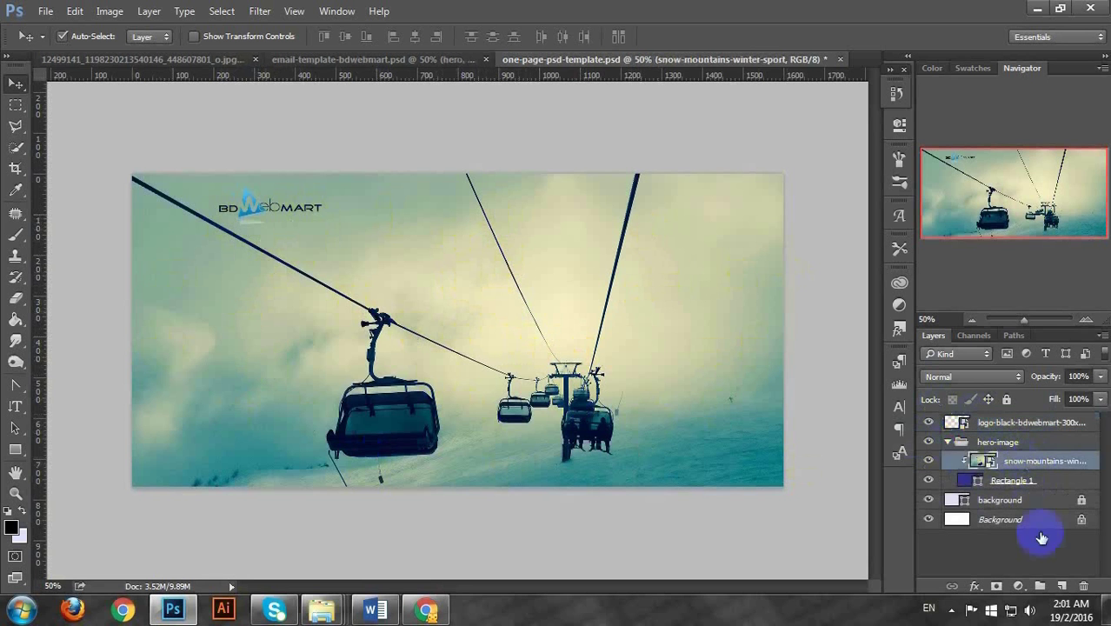
click(1061, 584)
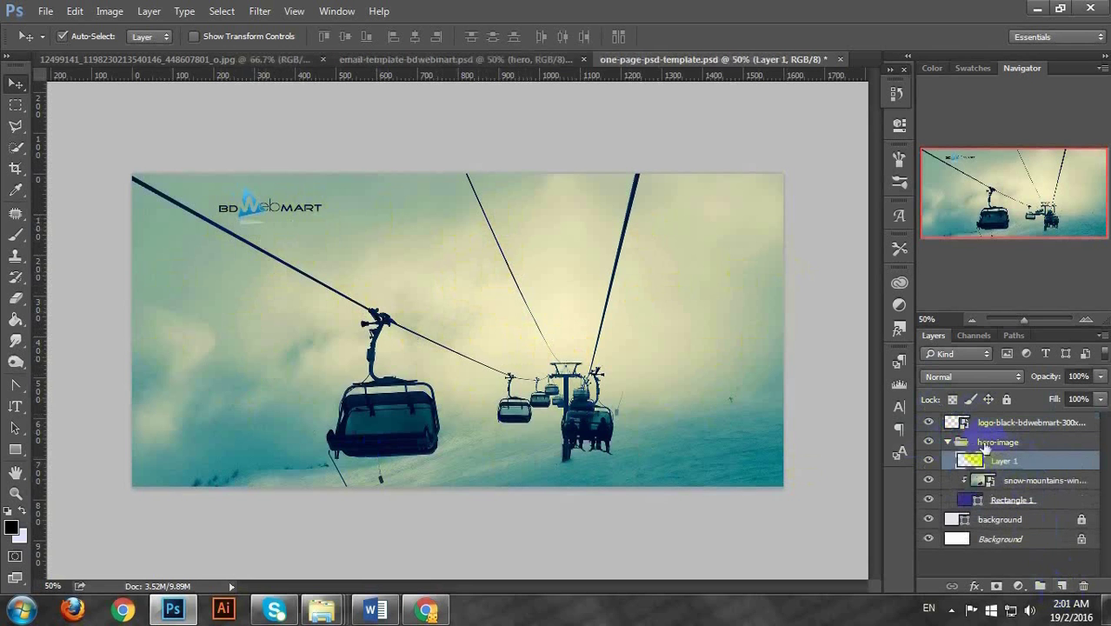
Fill the new layer with black using the Paint Bucket and set its opacity to 50%
click(16, 319)
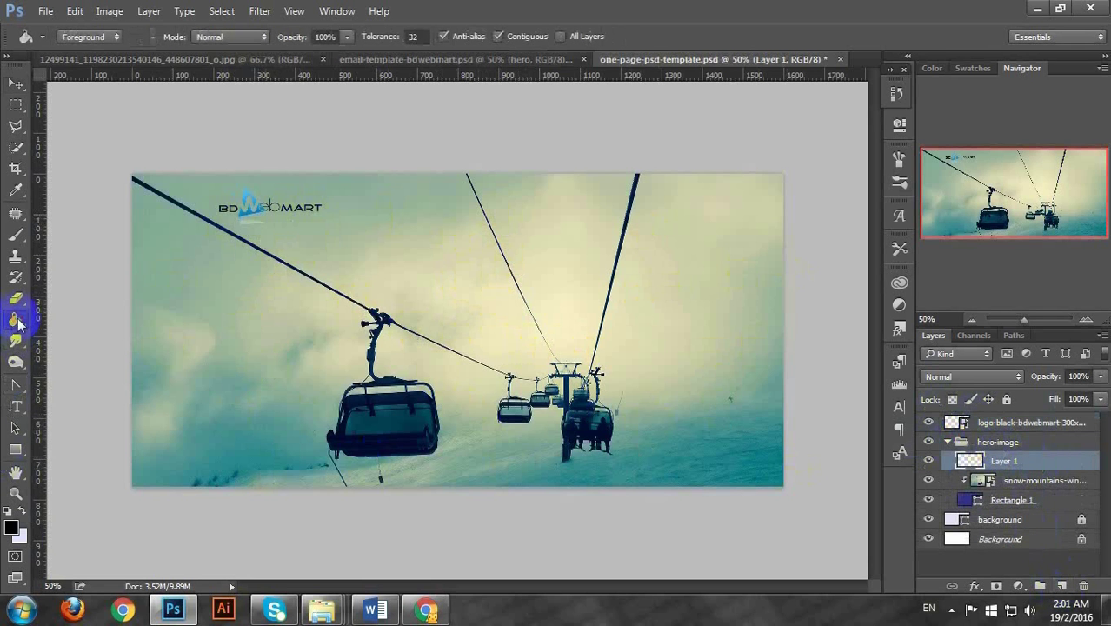
click(226, 291)
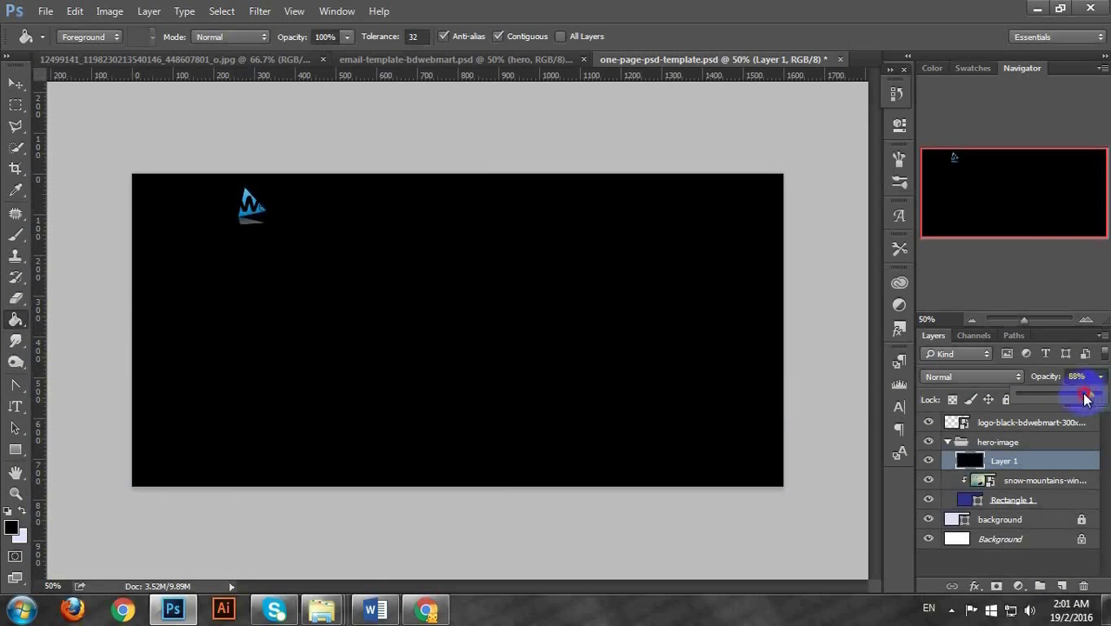
mouse_move(1065, 396)
mouse_down()
mouse_move(1074, 400)
mouse_move(1059, 399)
mouse_up()
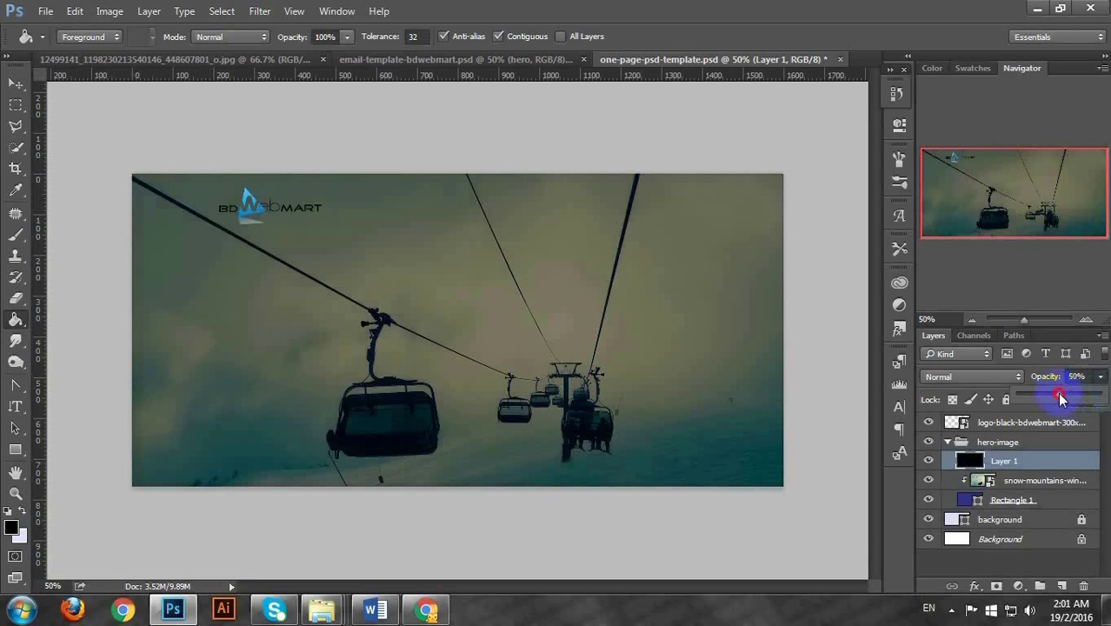
click(241, 237)
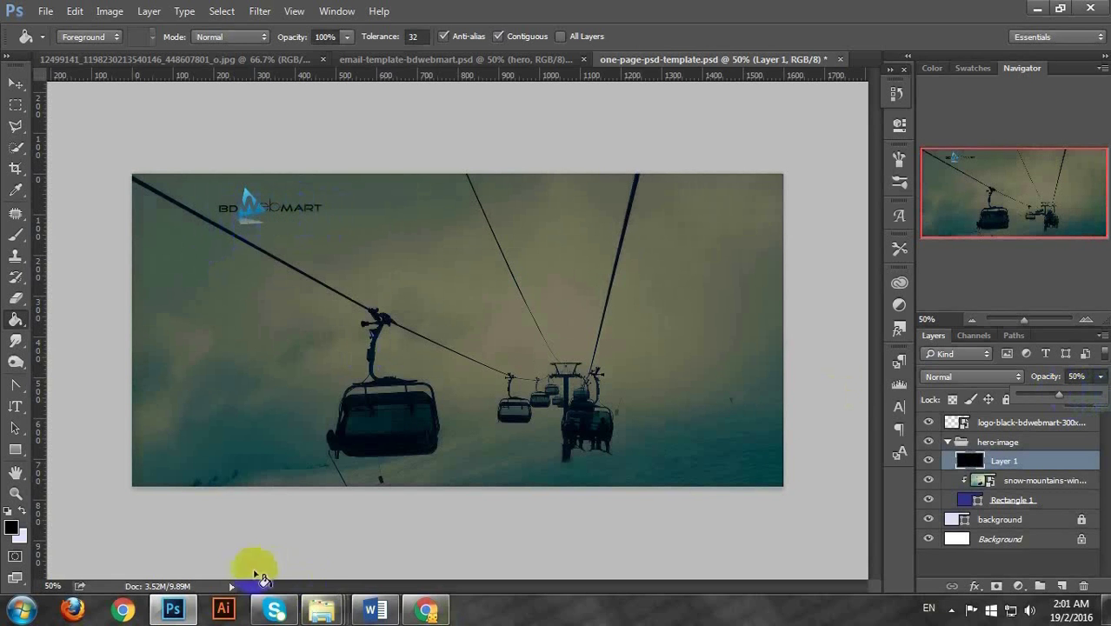
Compare the logo with the one used in email-template-bdwebmart.psd and return to the one-page template
click(183, 600)
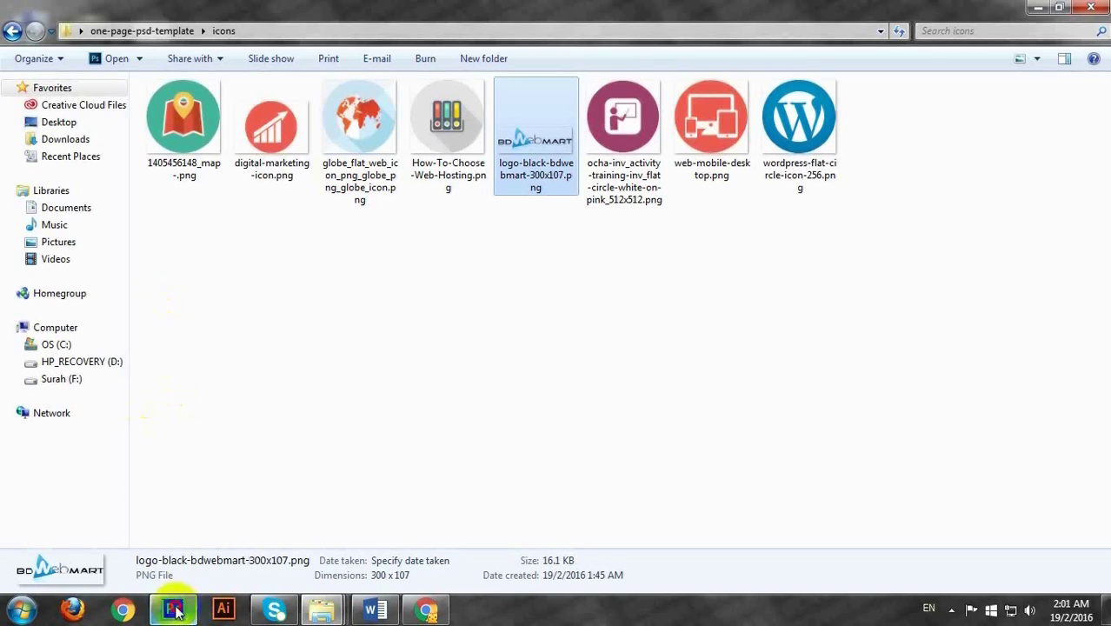
click(174, 608)
click(386, 60)
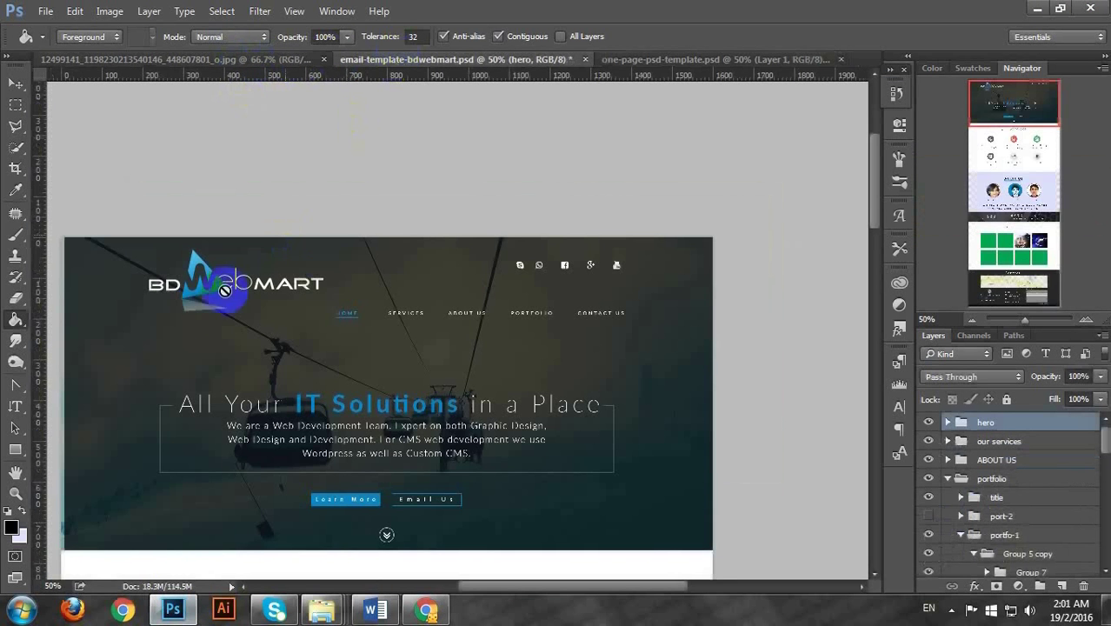
click(660, 58)
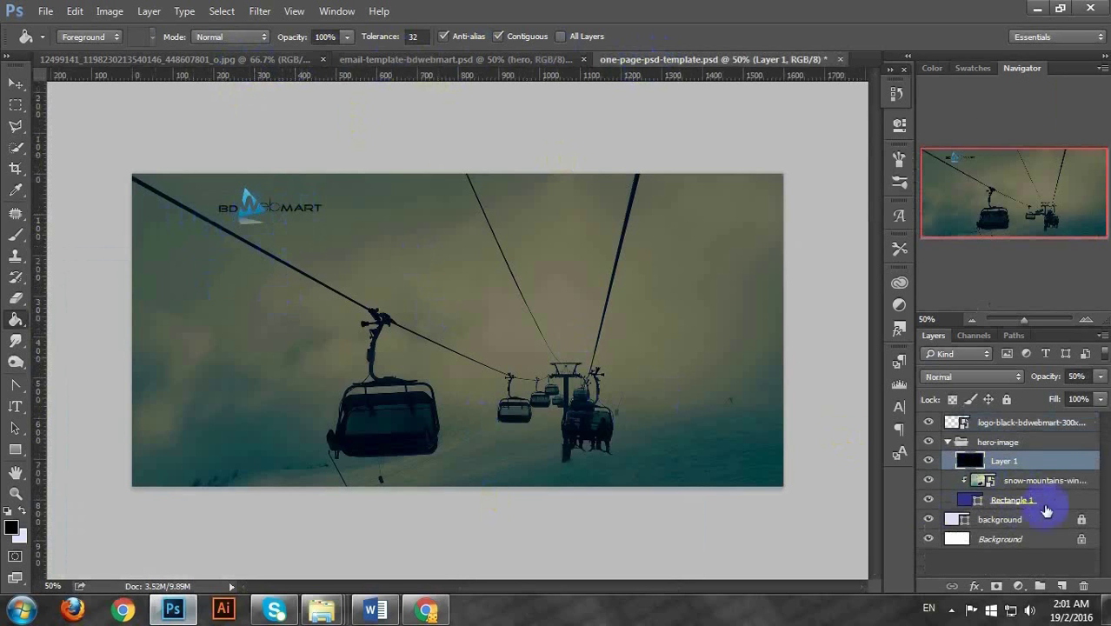
Collapse the hero-image group and delete the black logo layer
click(947, 442)
click(995, 424)
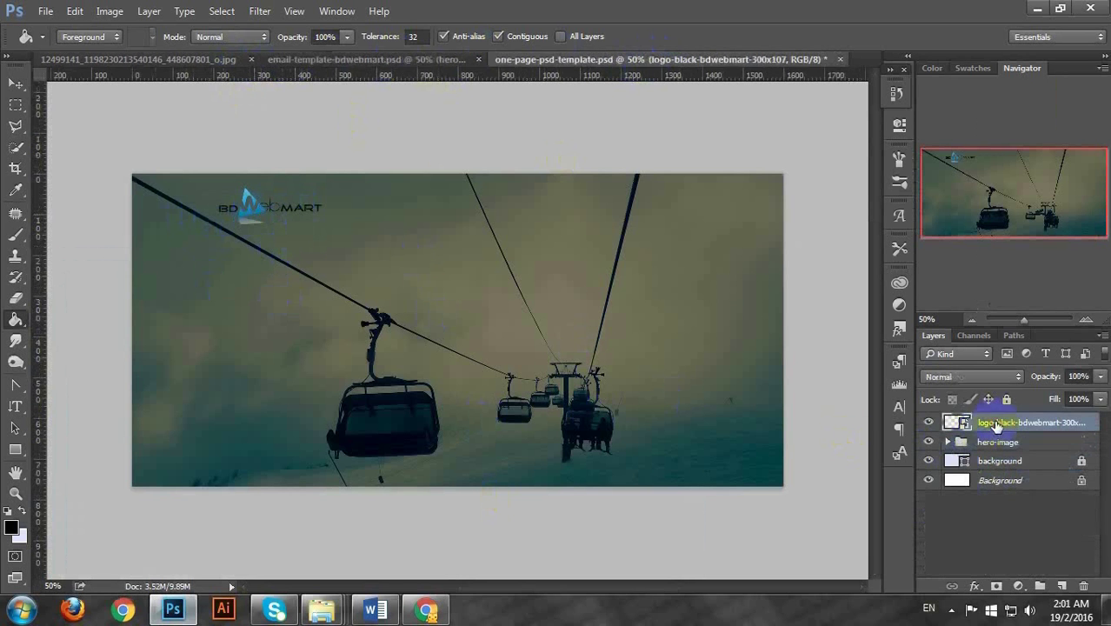
key(Delete)
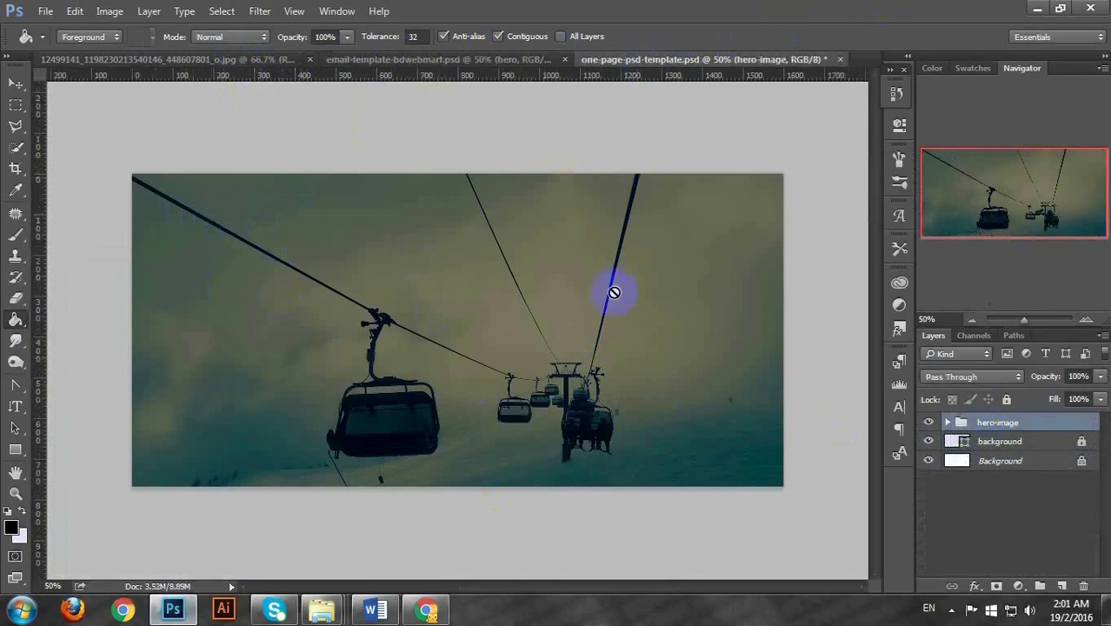
Place logo-bdwebmart-white-400x142.png from the icons folder into the one-page template above the hero-image group
click(1038, 8)
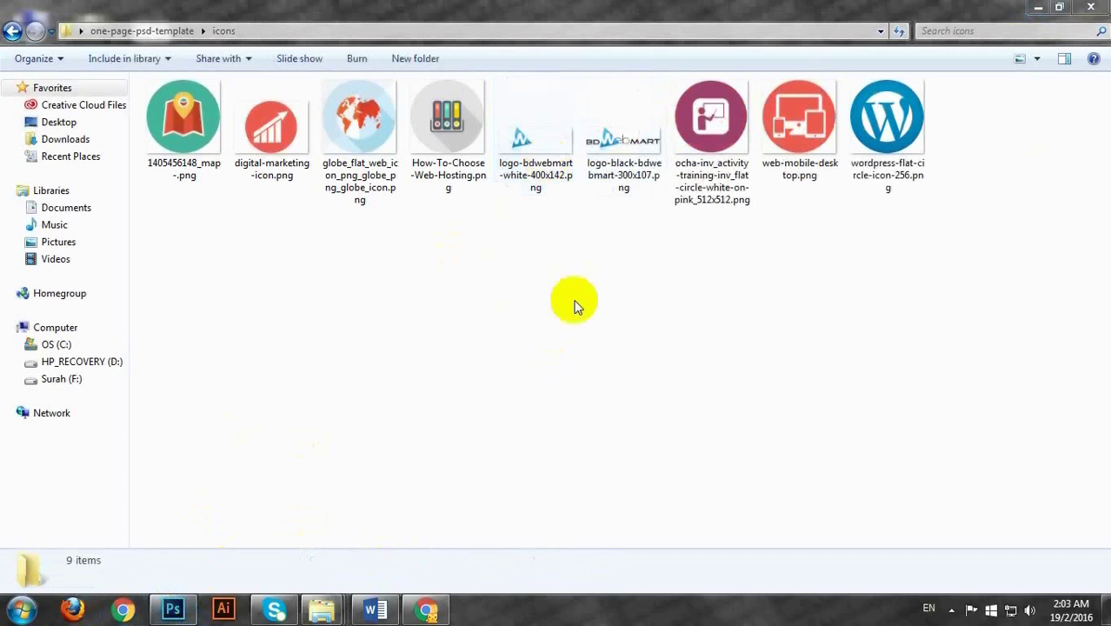
click(544, 147)
drag(522, 162, 238, 290)
drag(315, 243, 314, 241)
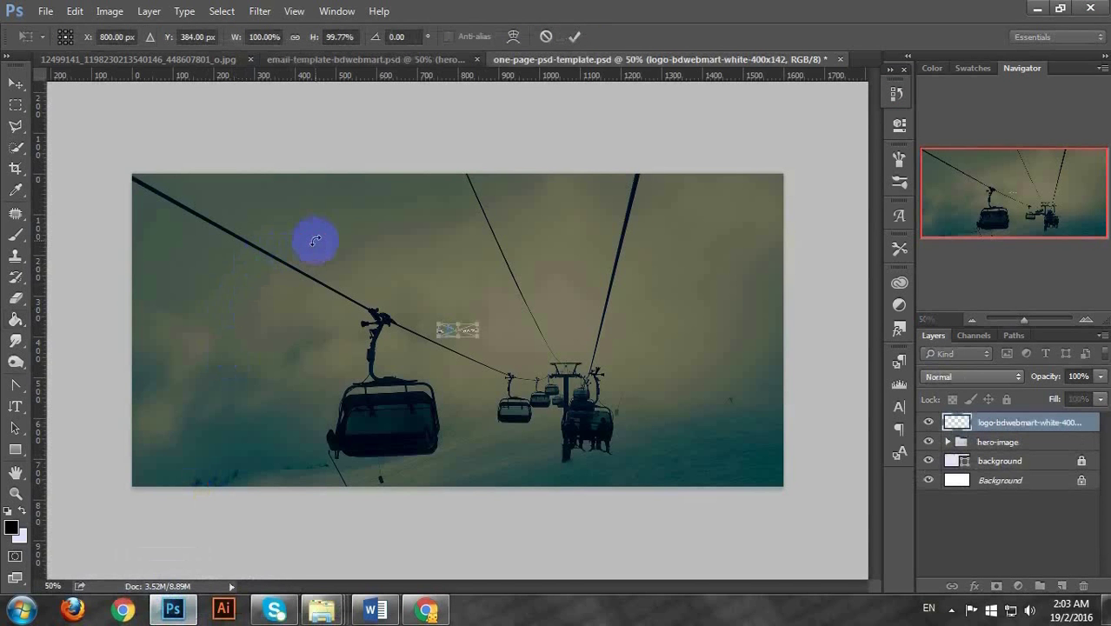
Show the guides, enlarge the placed logo and position it near the canvas top, starting at the first column guide
key(ctrl+semicolon)
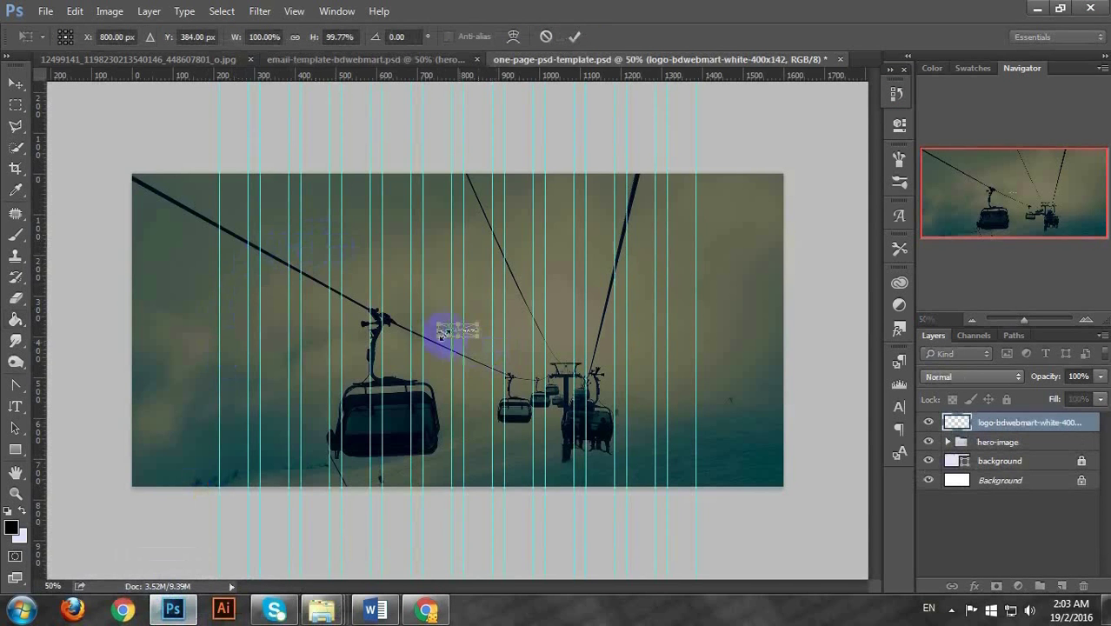
drag(438, 327, 380, 282)
drag(409, 321, 254, 202)
key(Return)
key(g)
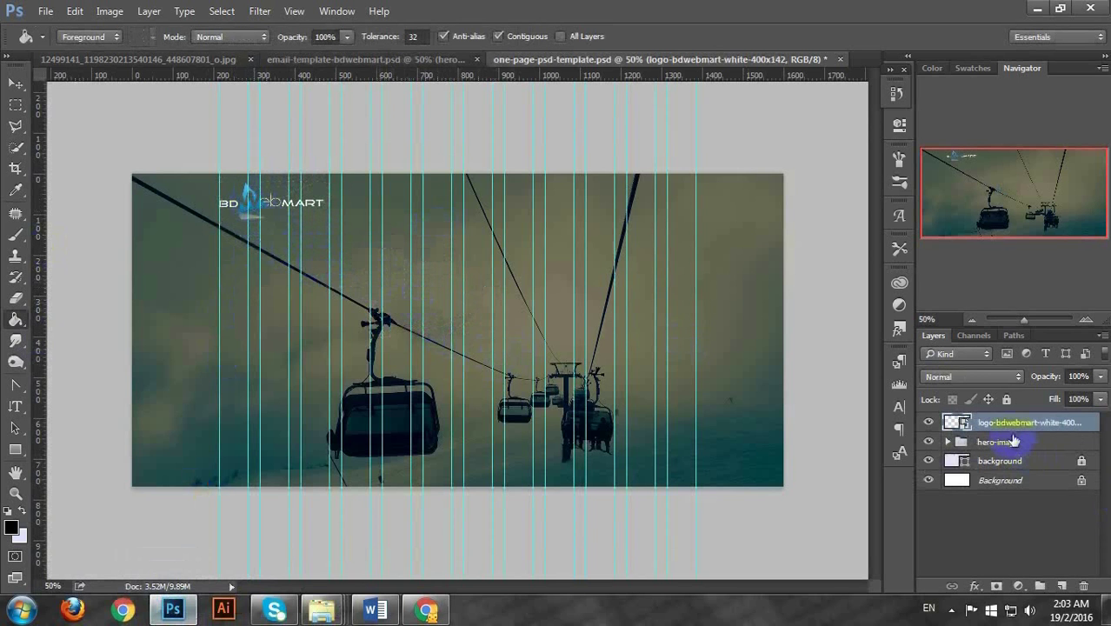
Put the white logo layer in a new group named logo and collapse the group
click(1039, 587)
drag(990, 443, 1008, 423)
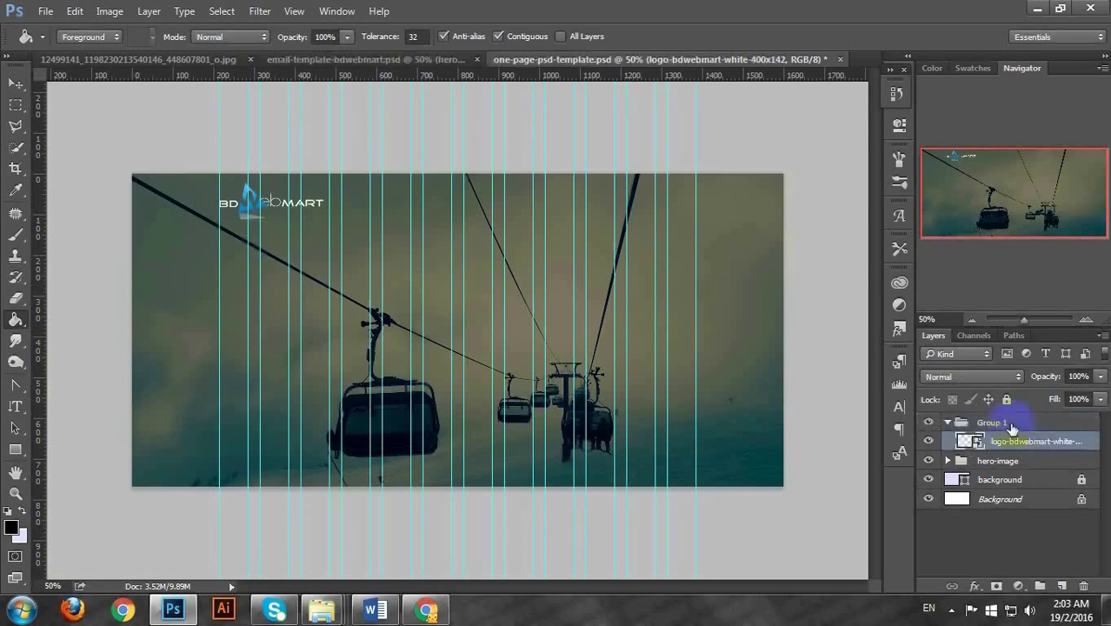
double_click(991, 423)
text(lo)
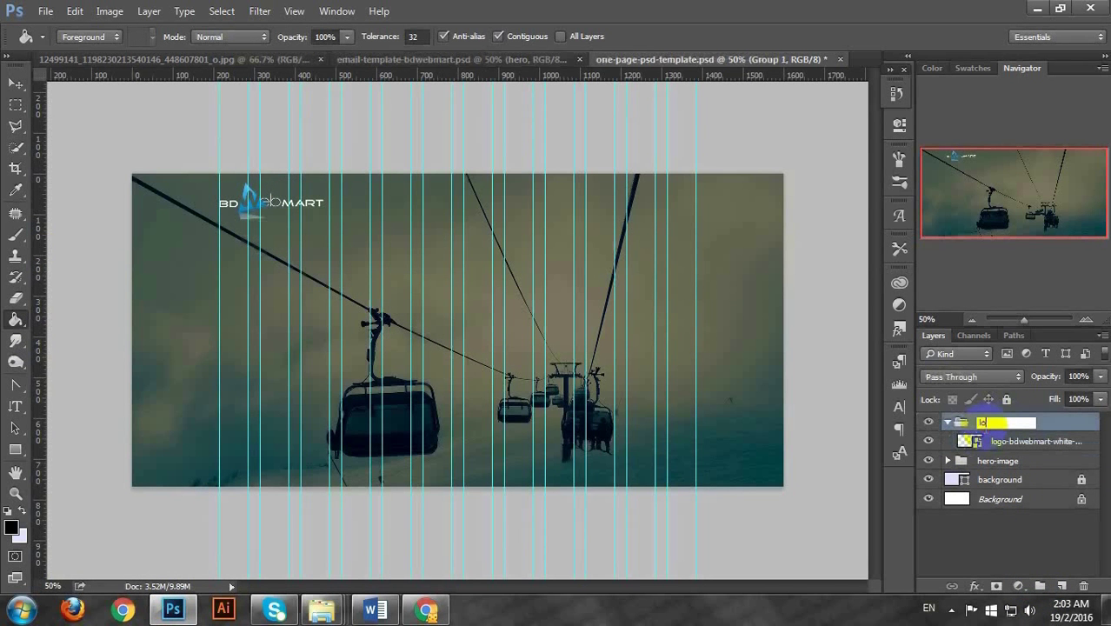
text(go)
key(Return)
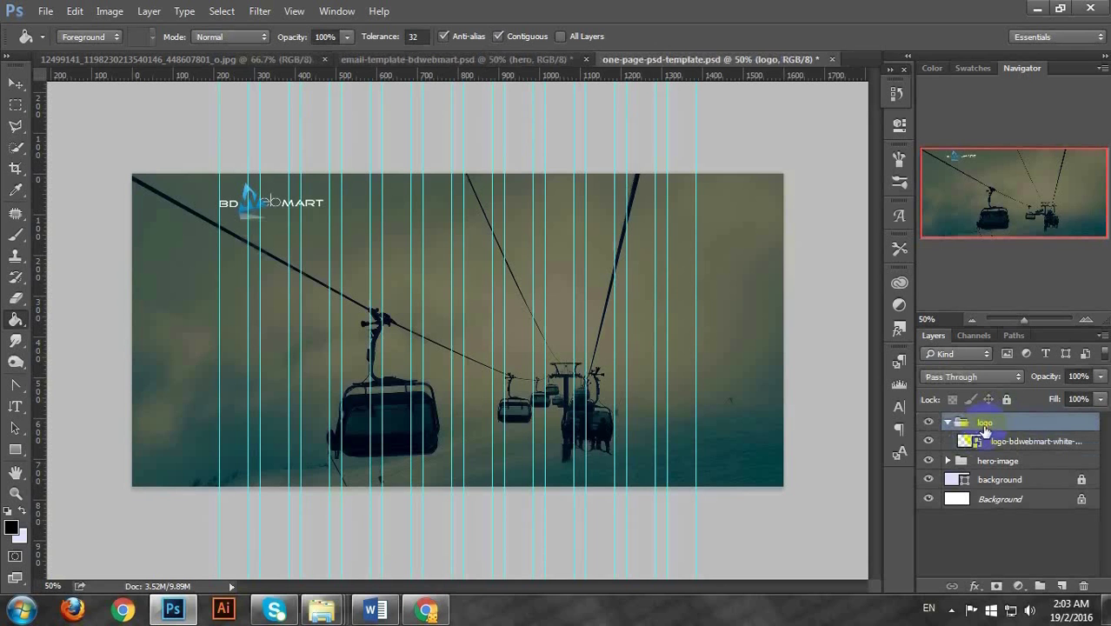
click(947, 424)
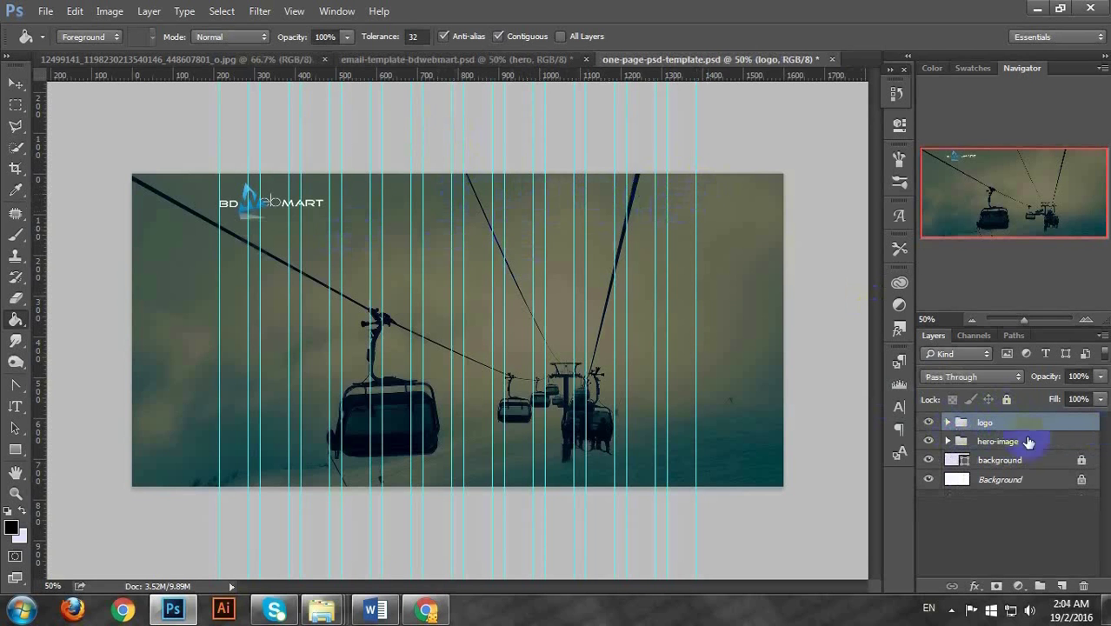
Add a new layer above the hero-image group and create a text box ending at the last column guide containing HOME
click(1061, 585)
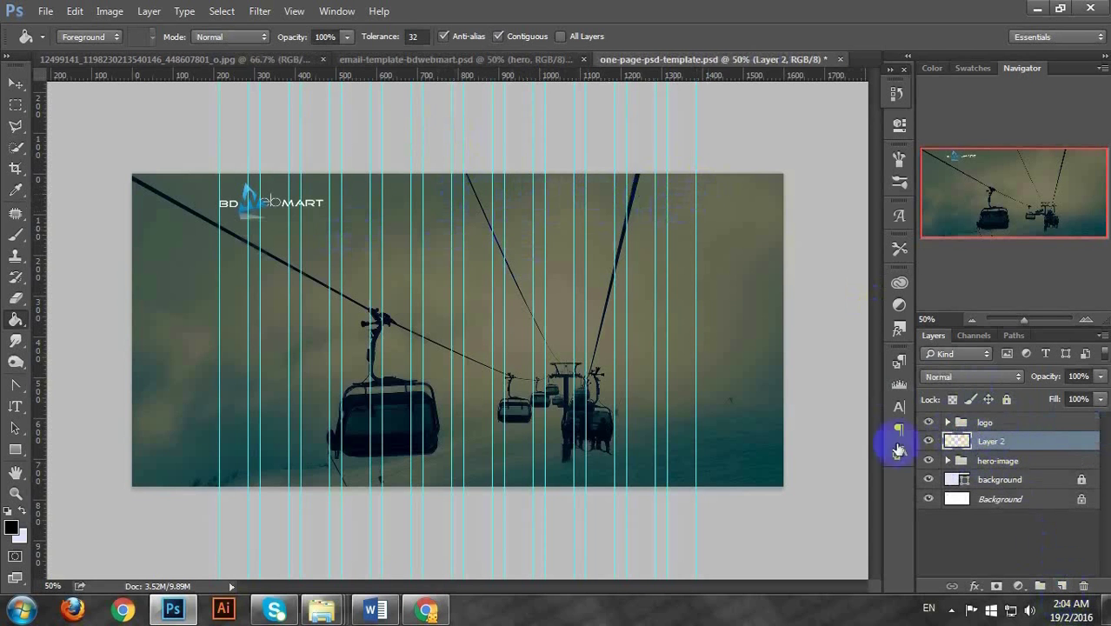
click(17, 405)
click(70, 404)
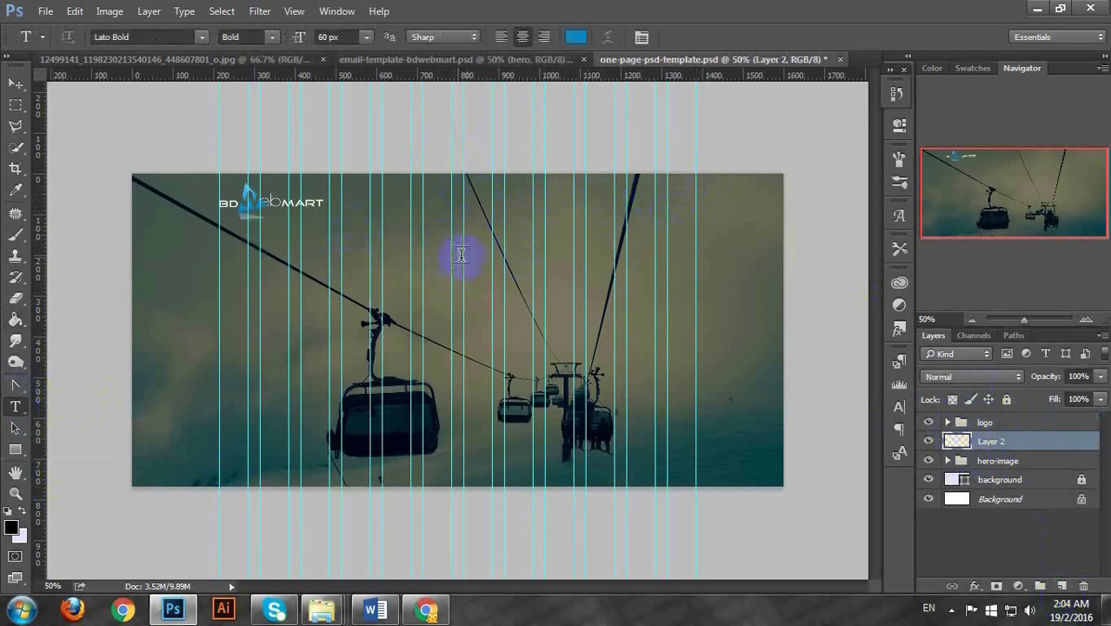
drag(332, 254, 695, 277)
click(111, 37)
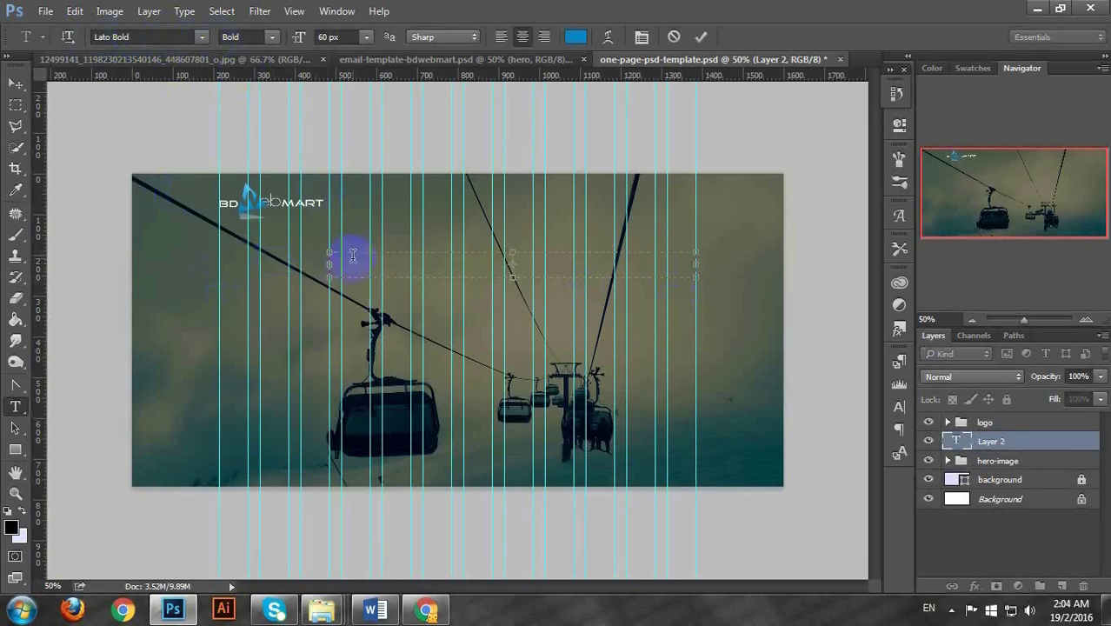
click(323, 276)
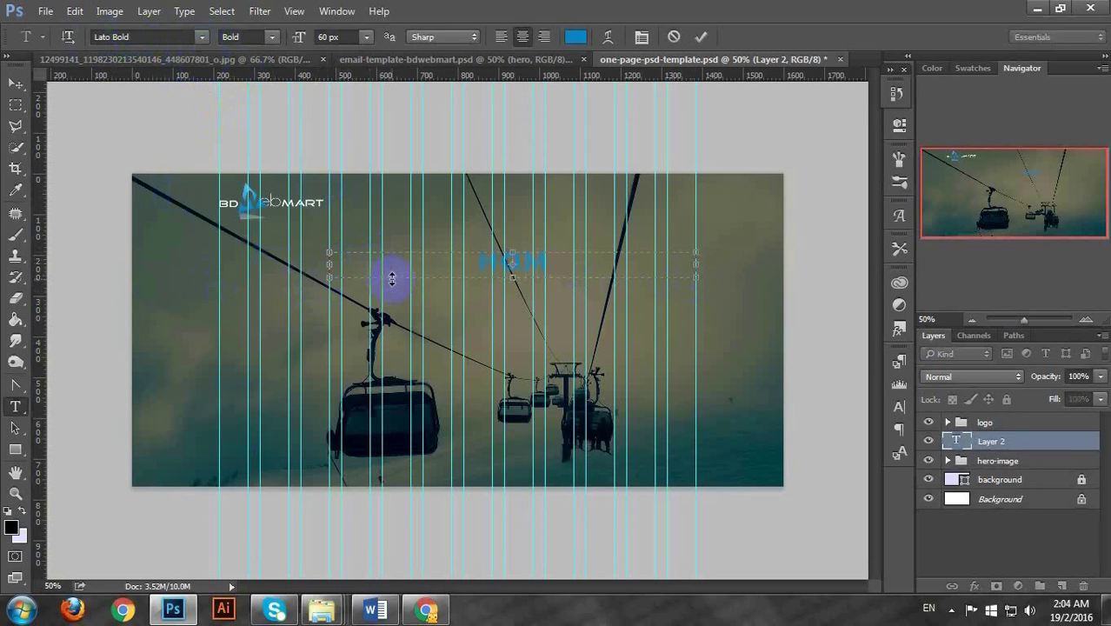
double_click(392, 284)
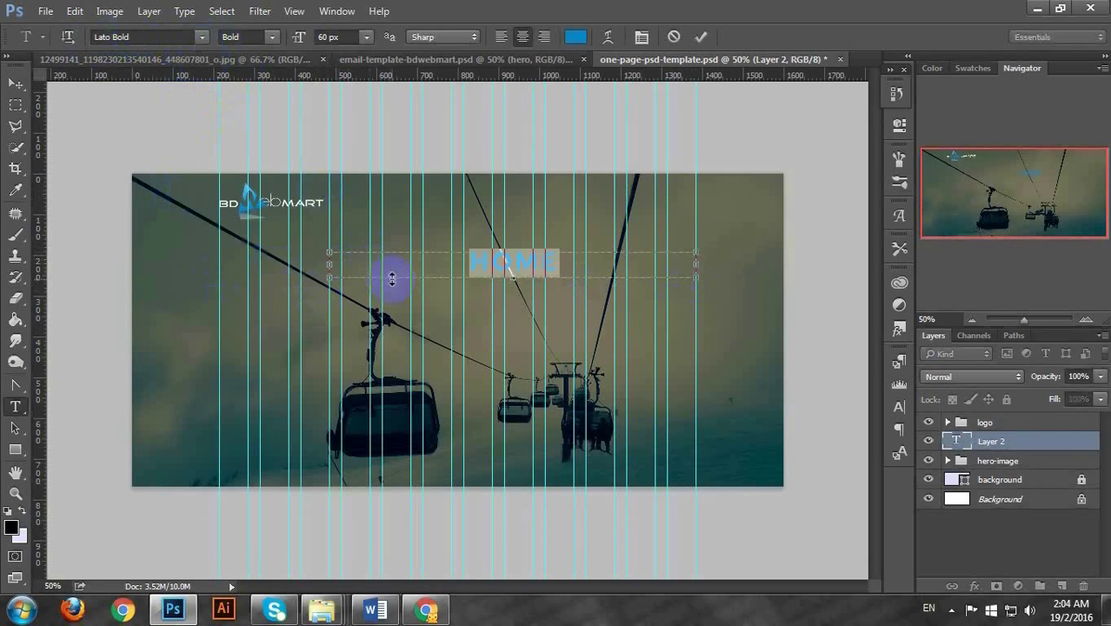
Set the HOME text to 16 px and change its colour to white
click(328, 38)
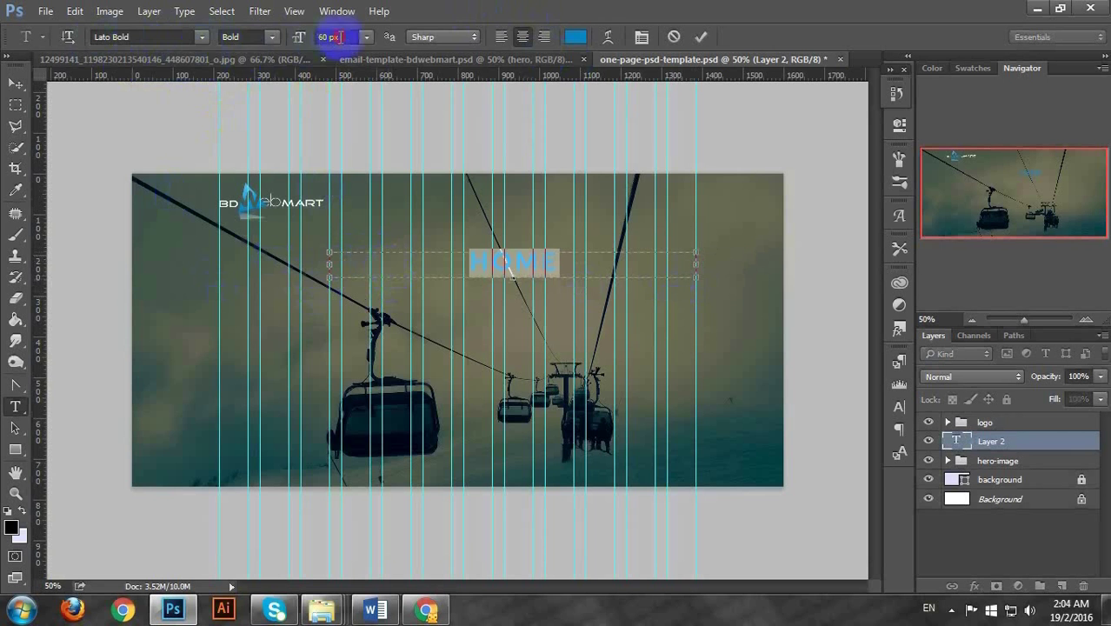
text(10)
key(Return)
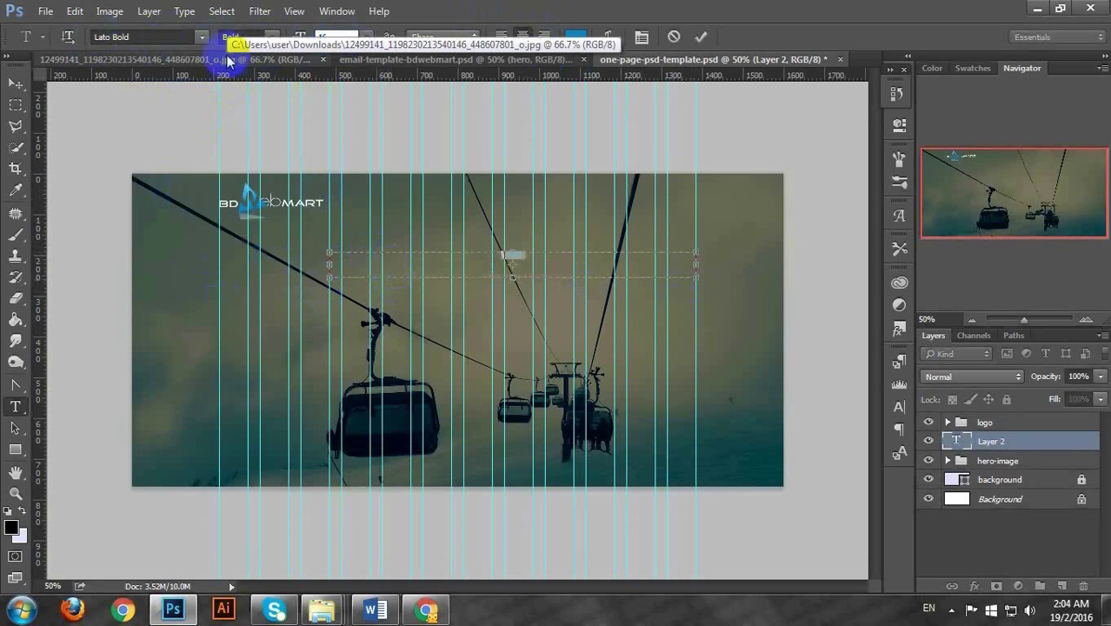
click(571, 38)
drag(602, 179, 567, 123)
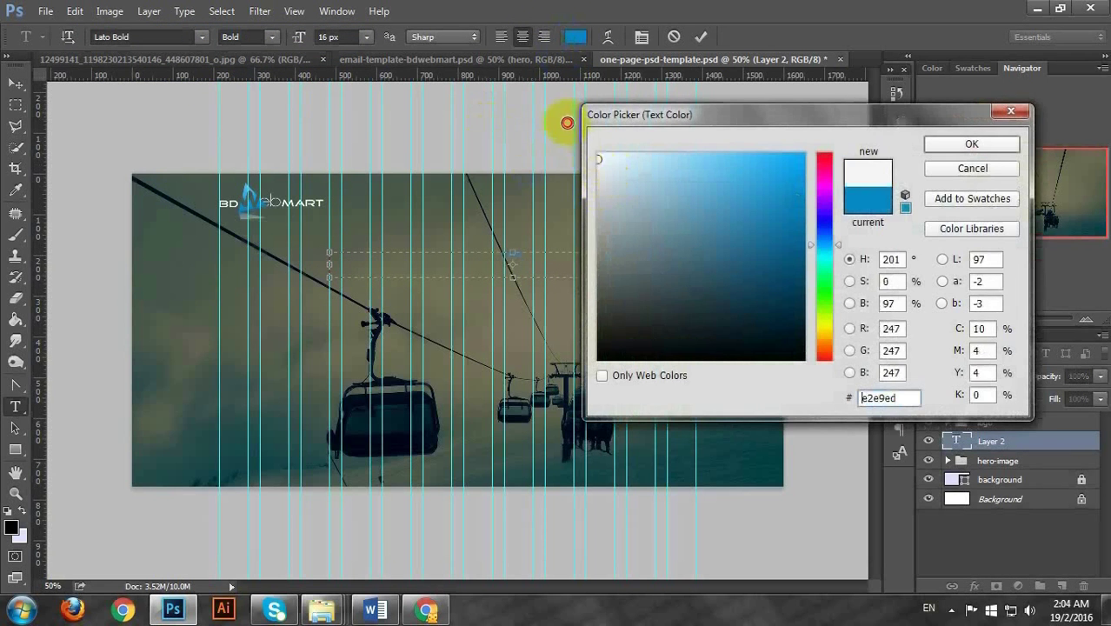
click(966, 143)
Right-align the text in a shortened text box, add SERVICES after HOME, and hide the guides
drag(513, 266, 513, 251)
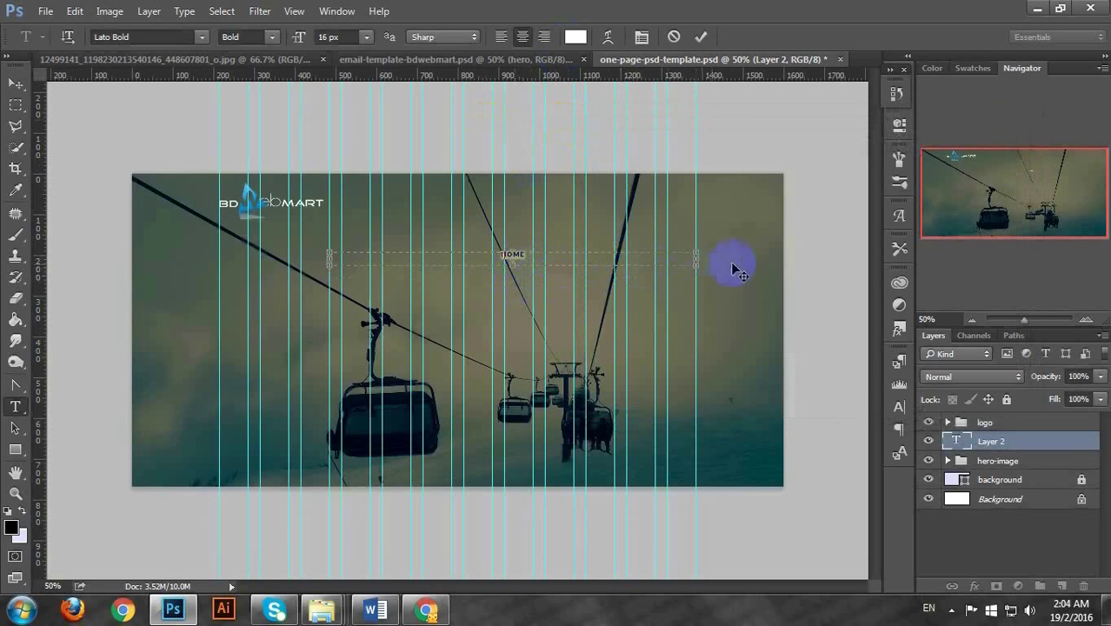
click(543, 35)
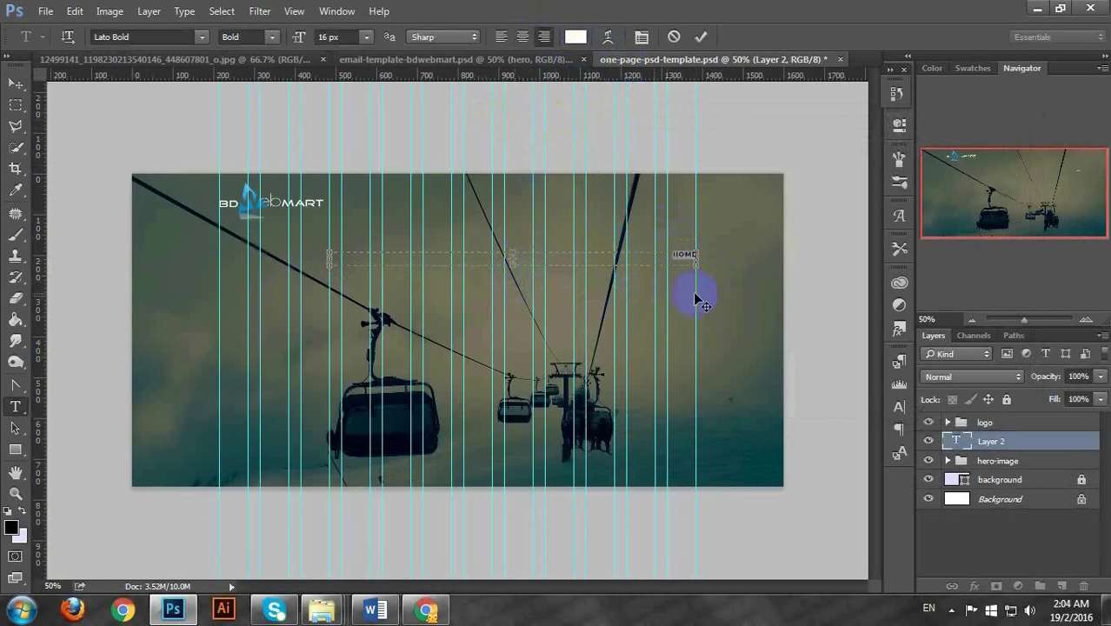
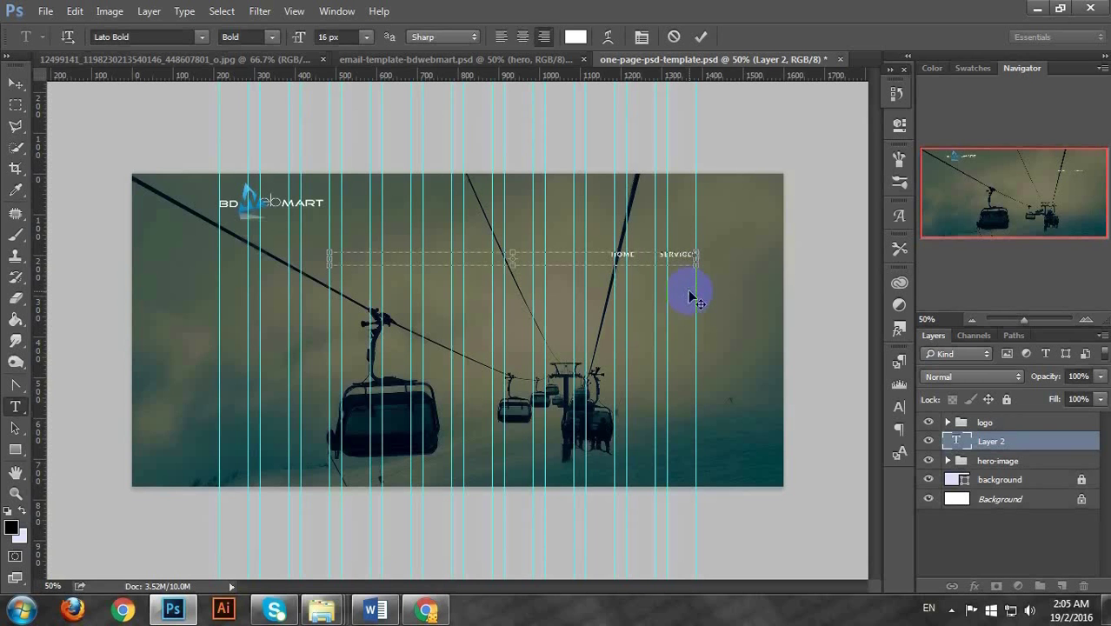
click(948, 440)
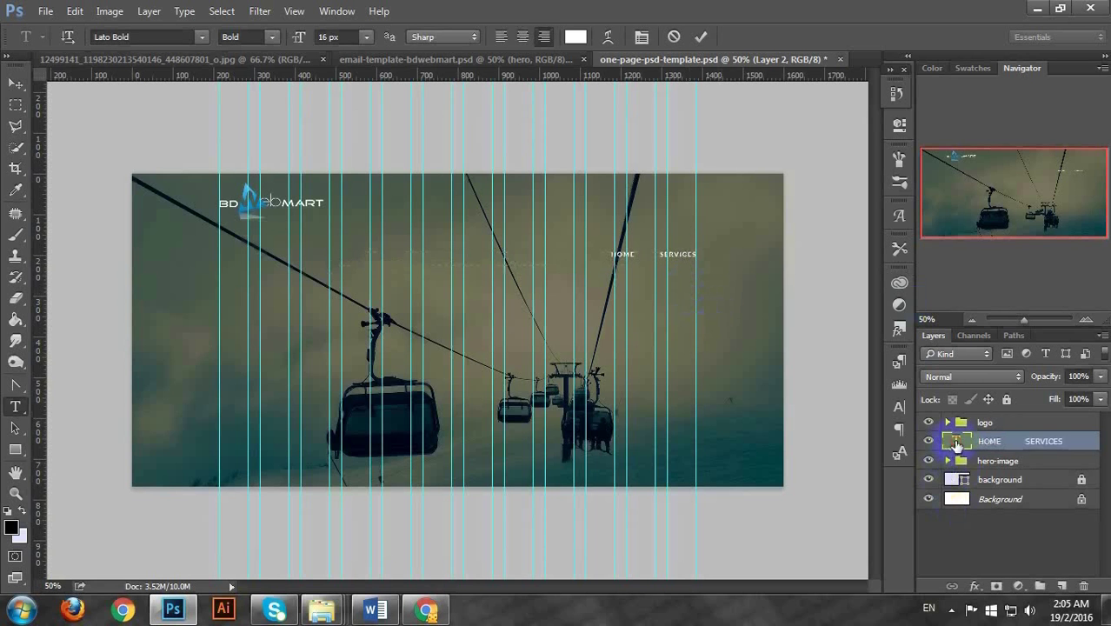
key(ctrl+semicolon)
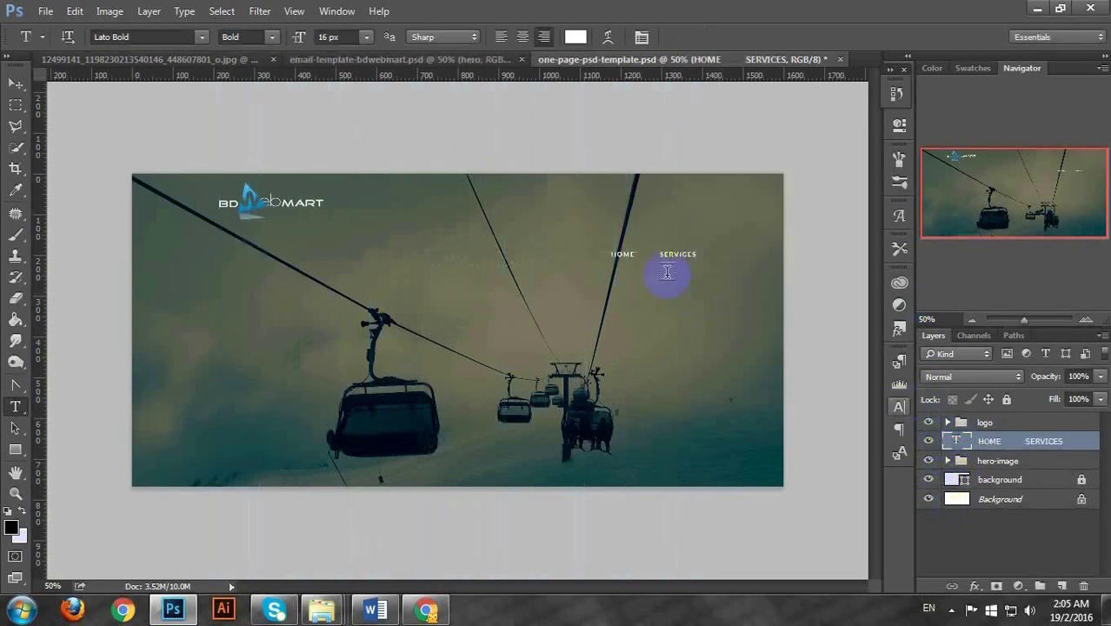
Centre-align the menu text and append ABOUT, PORTFOLIO and CONTACT after SERVICES with matching gaps
double_click(956, 440)
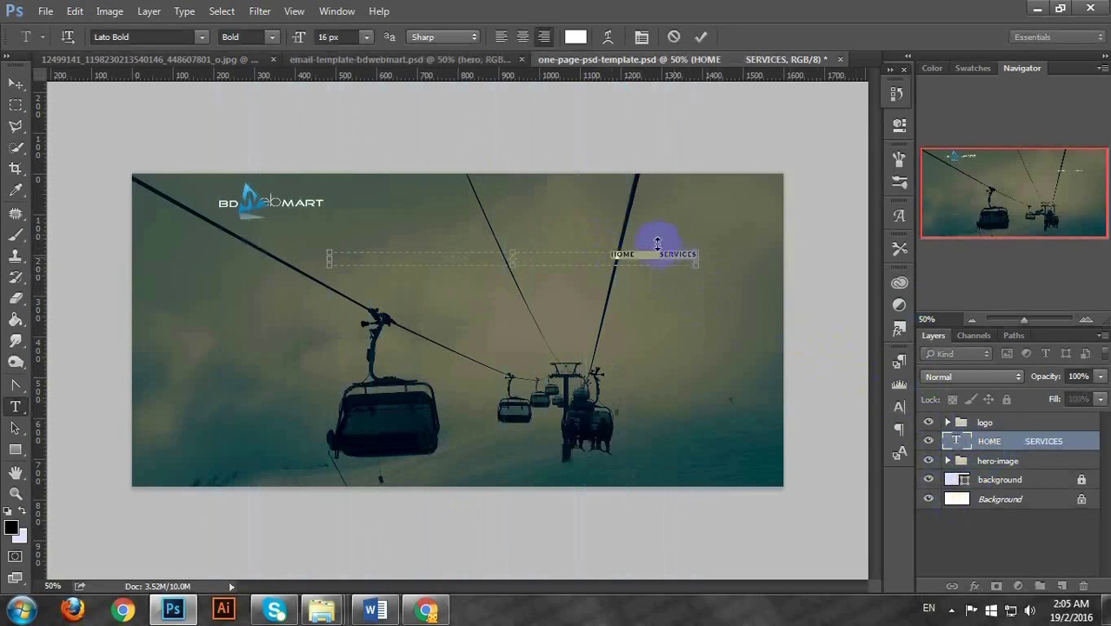
drag(665, 259, 639, 259)
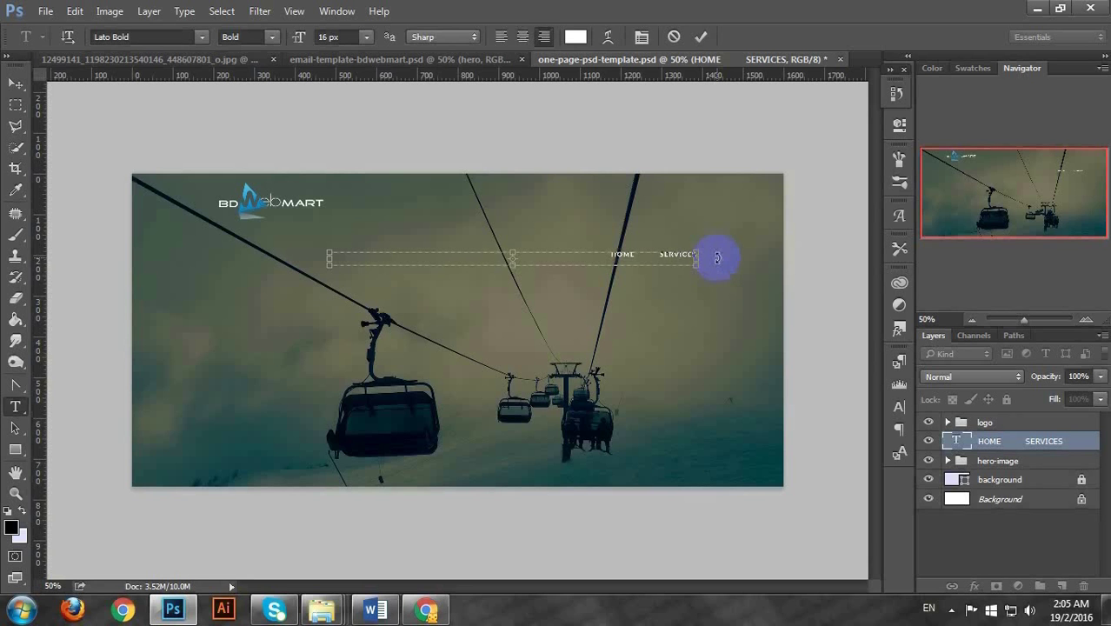
click(522, 37)
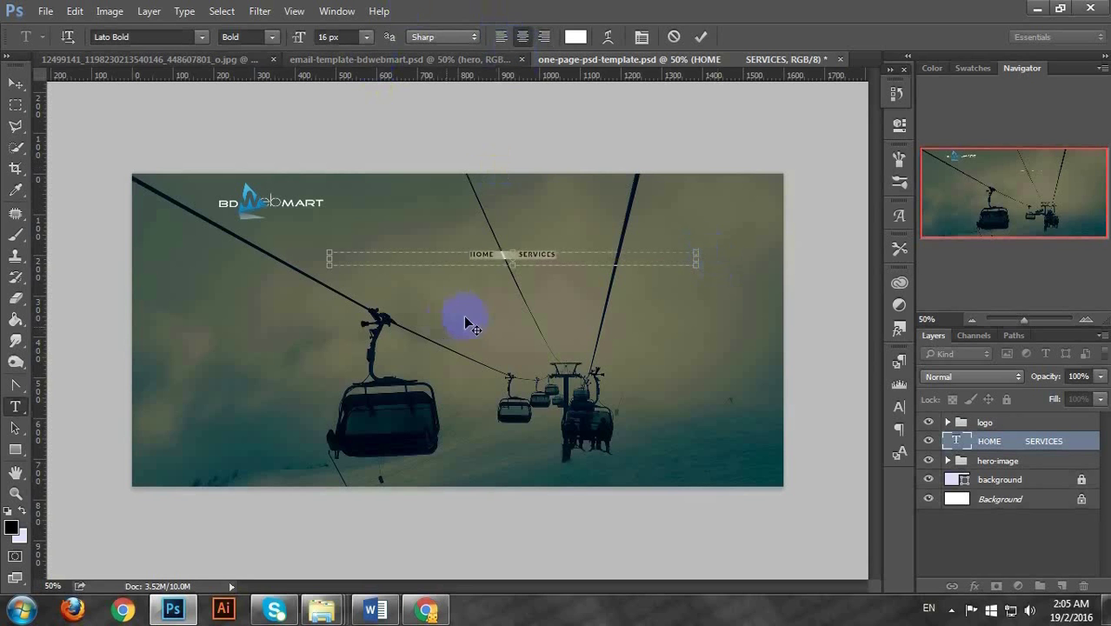
click(571, 256)
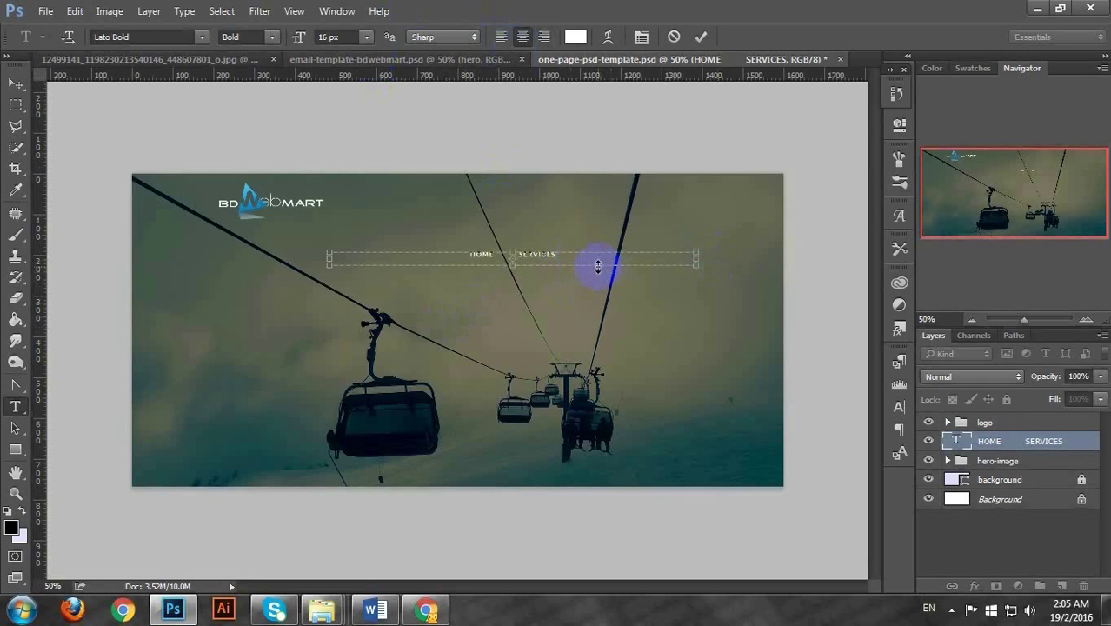
text(ABOUT)
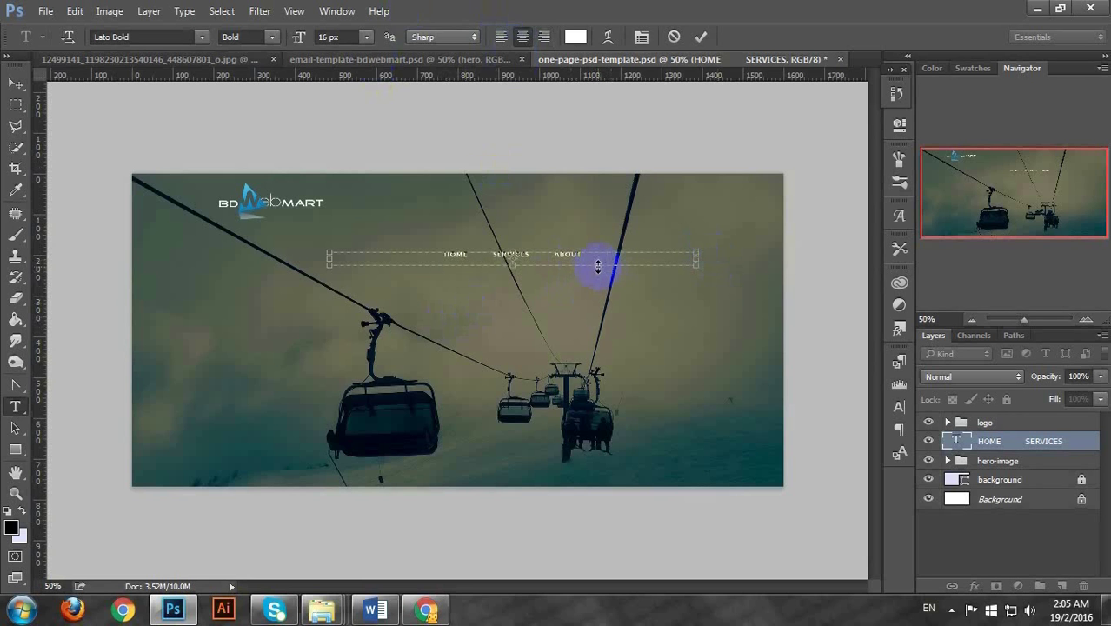
text(PORTFO)
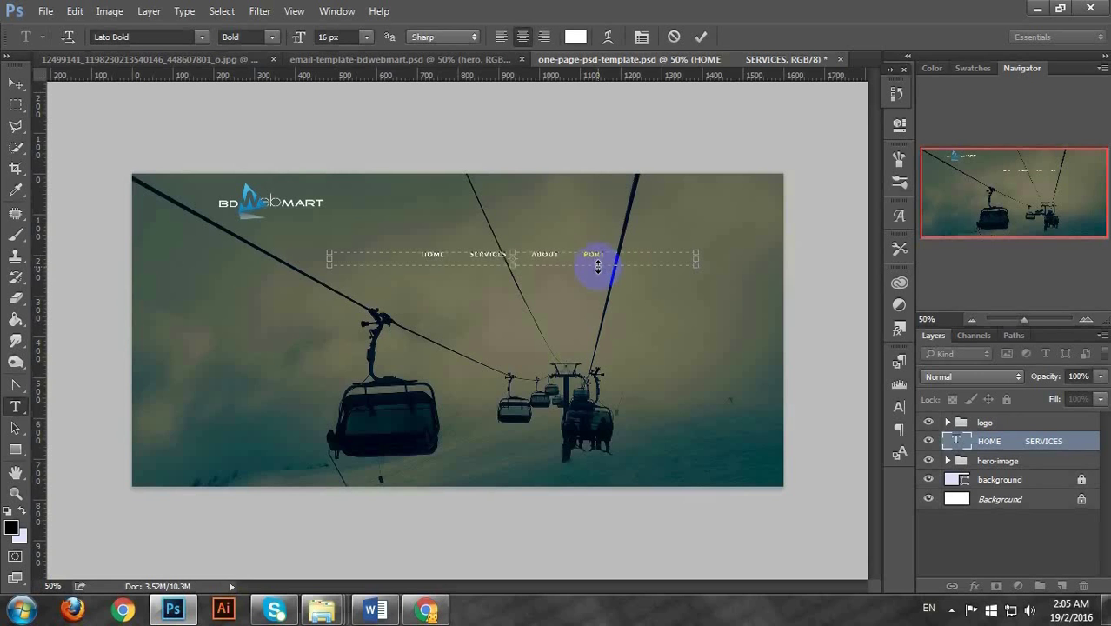
text(LIO)
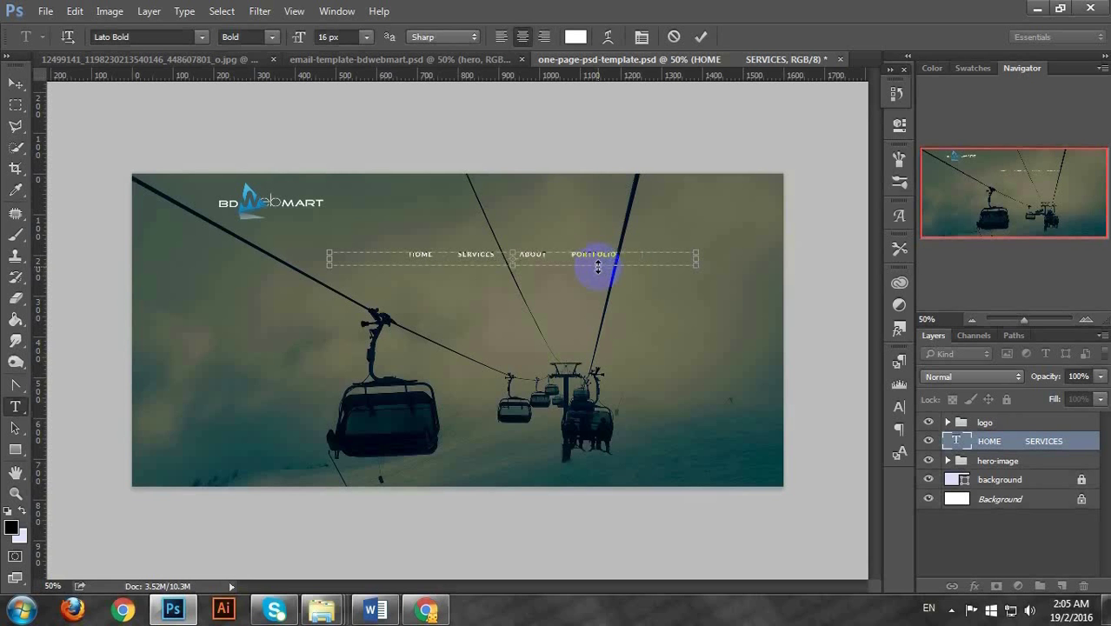
text(          CONTACT)
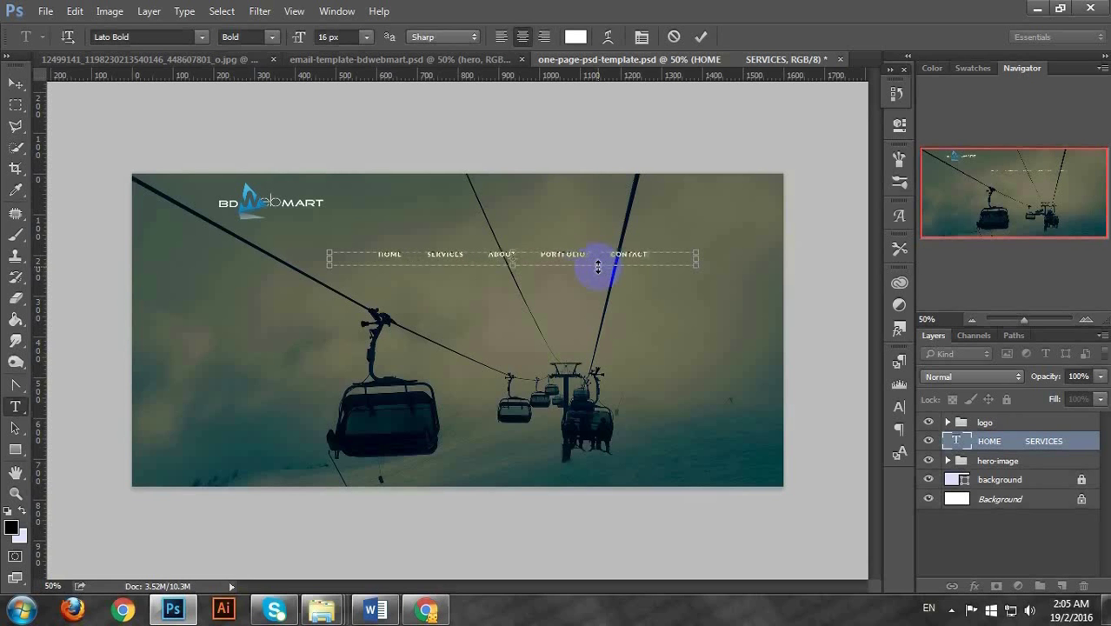
Right-align the whole five-item menu text and show the guides again
key(ctrl+a)
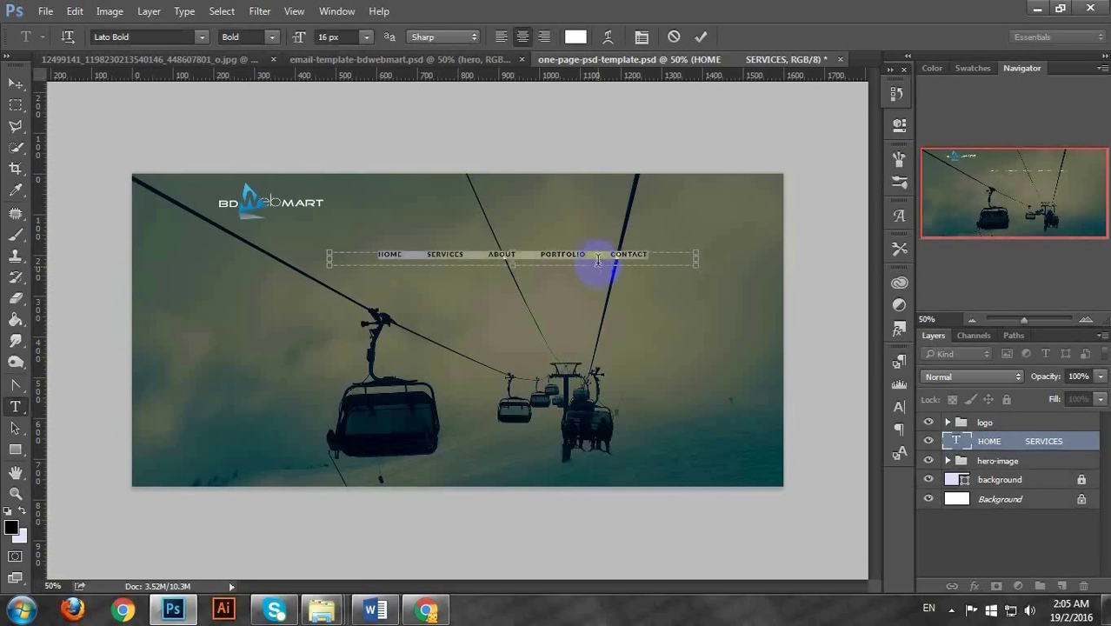
click(543, 36)
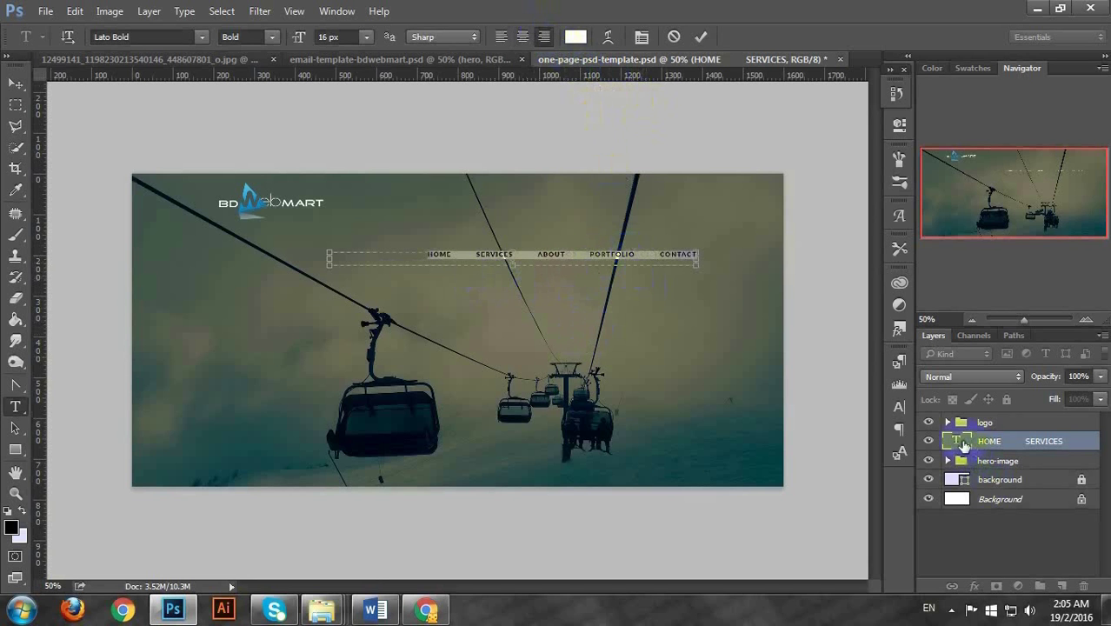
click(963, 444)
key(ctrl+semicolon)
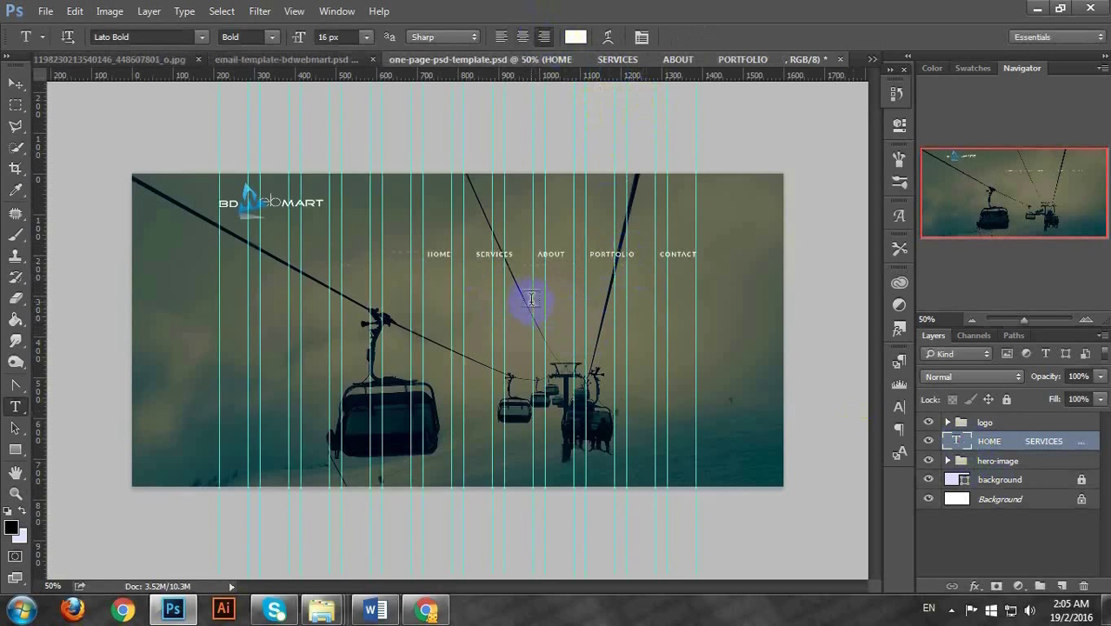
Move the menu text layer up about 90 px so it sits beside the logo
click(959, 440)
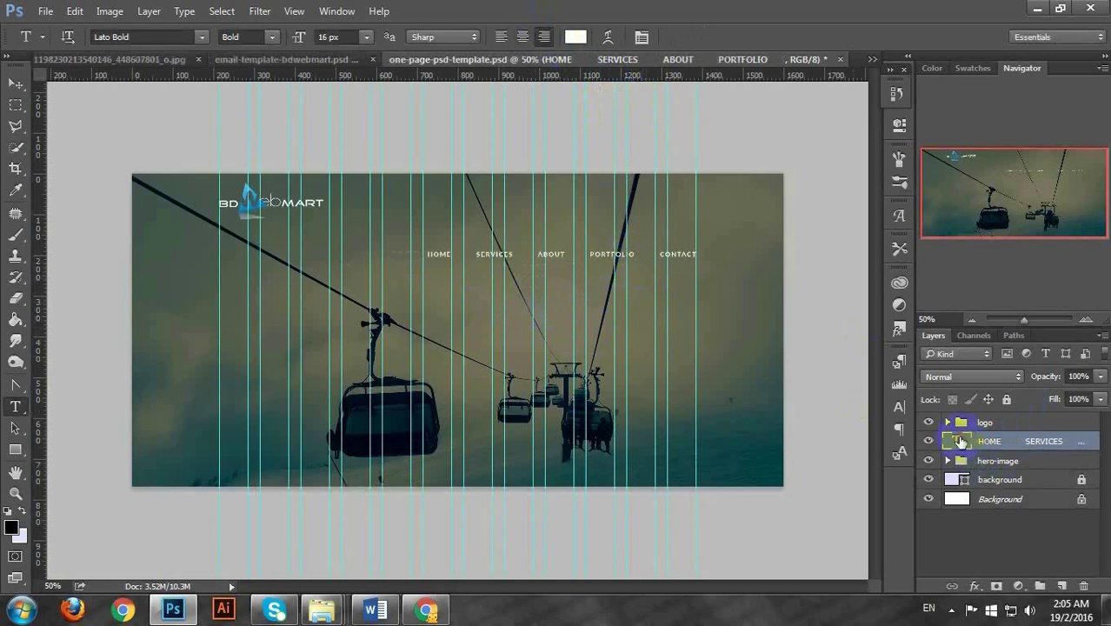
click(15, 83)
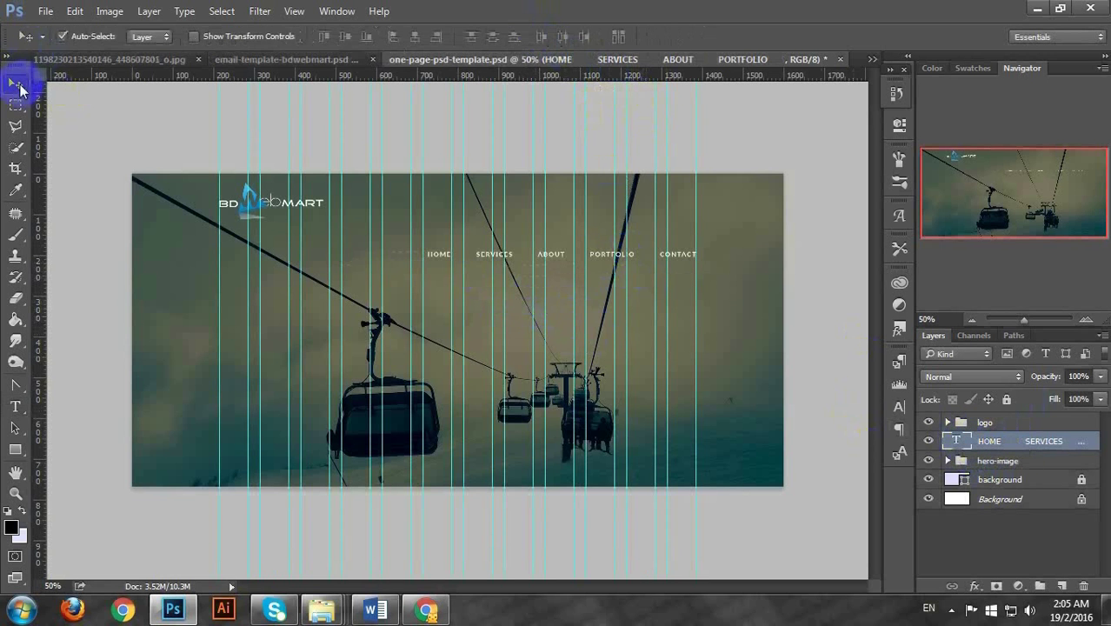
key(shift+Up)
key(shift+Up)
key(shift+Up)
key(shift+Up)
key(shift+Up)
key(shift+Up)
key(shift+Up)
key(shift+Up)
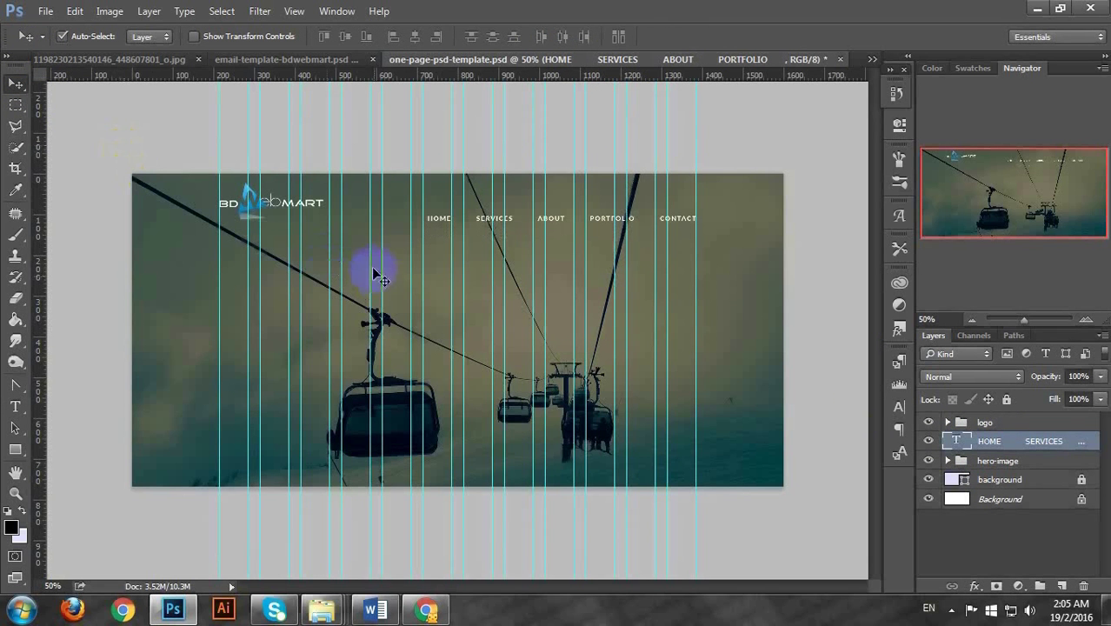
Nudge the menu text layer about 4 px to the left
key(Left)
key(Left)
key(Left)
key(Left)
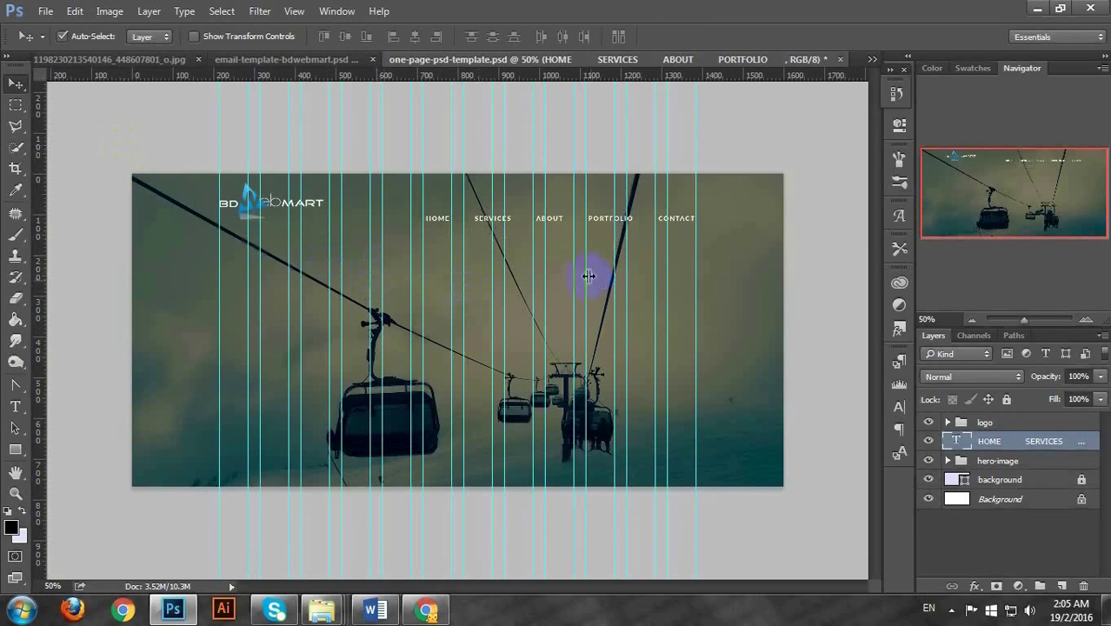
Set the tracking of the whole menu text to 160 and commit the edit
click(954, 443)
click(954, 441)
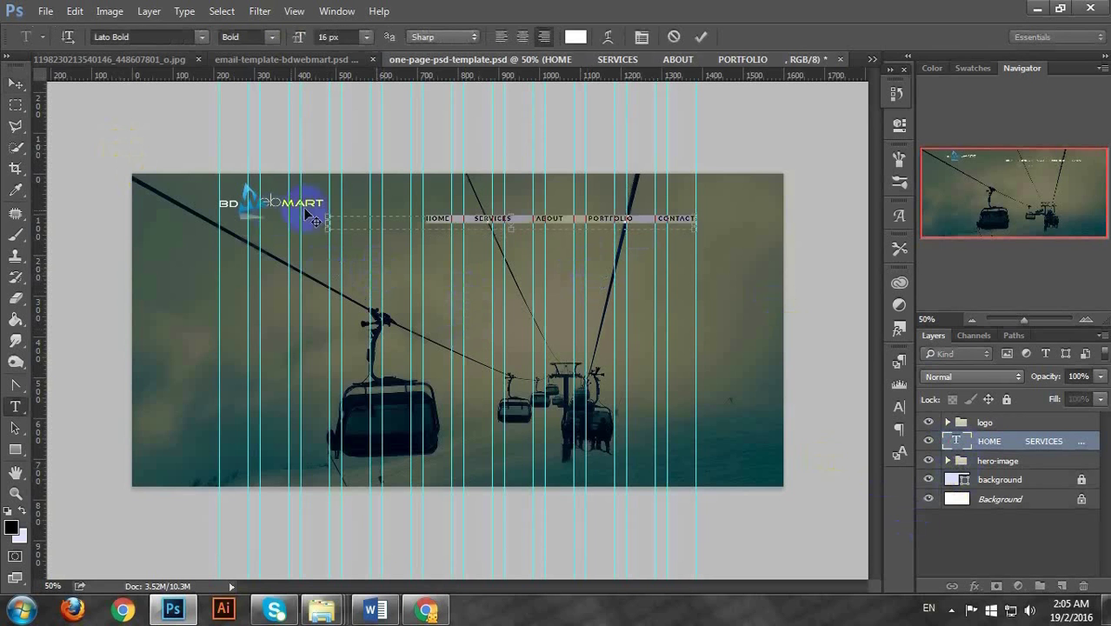
click(642, 36)
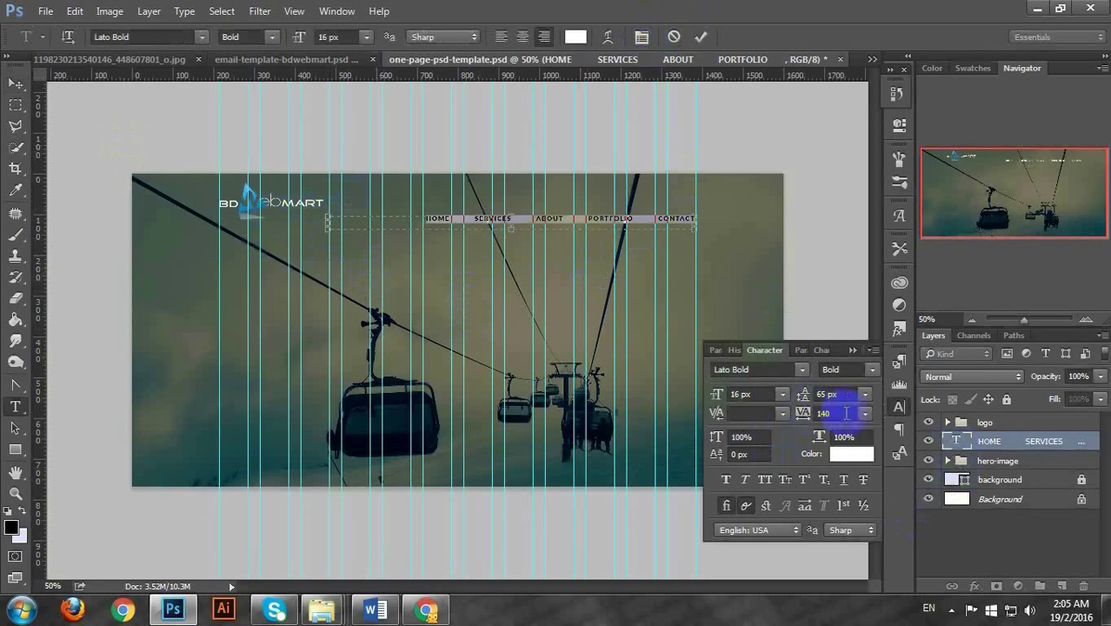
click(839, 413)
key(Down)
key(Down)
key(Down)
key(Down)
key(Down)
key(Down)
key(Up)
key(Up)
key(Up)
key(Up)
key(Up)
key(Up)
key(Up)
key(Up)
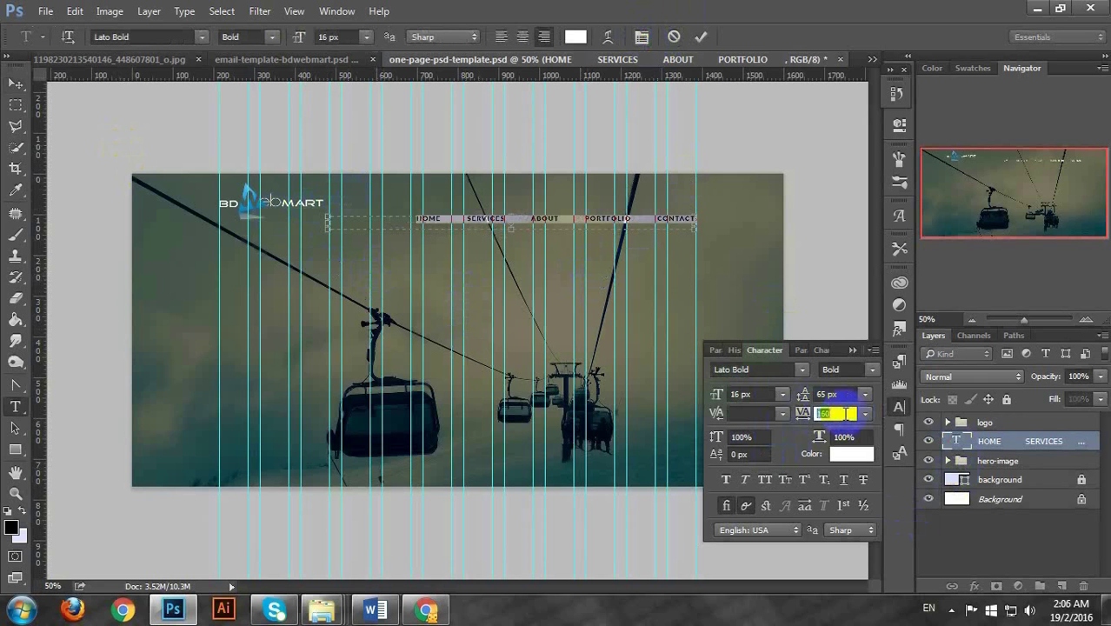
key(Up)
key(Down)
key(ctrl+Return)
key(v)
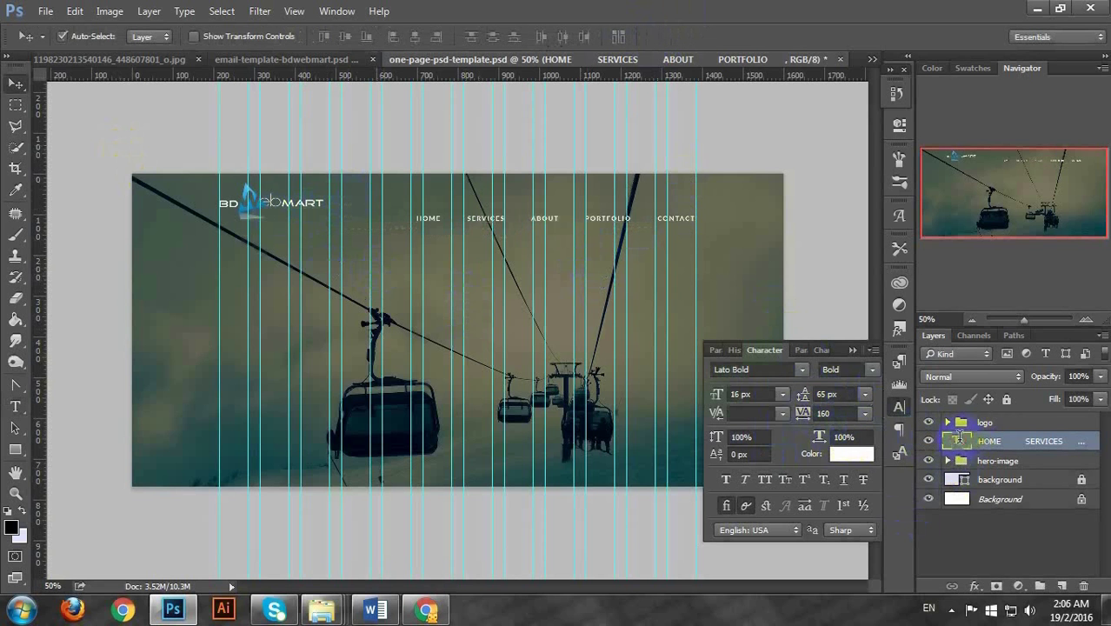
double_click(959, 441)
click(433, 220)
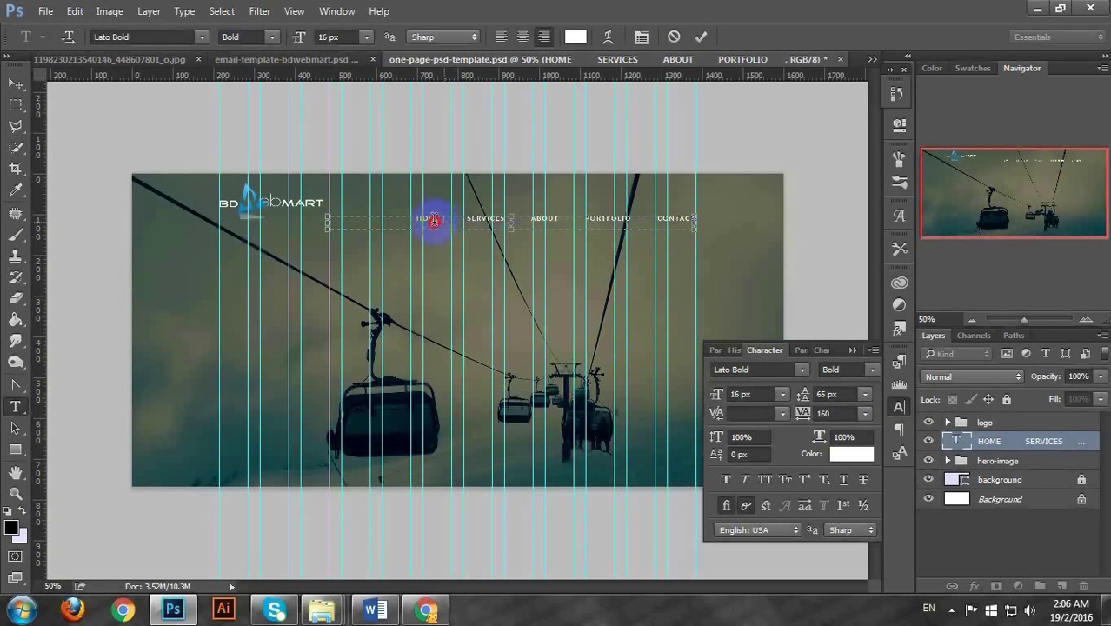
double_click(426, 228)
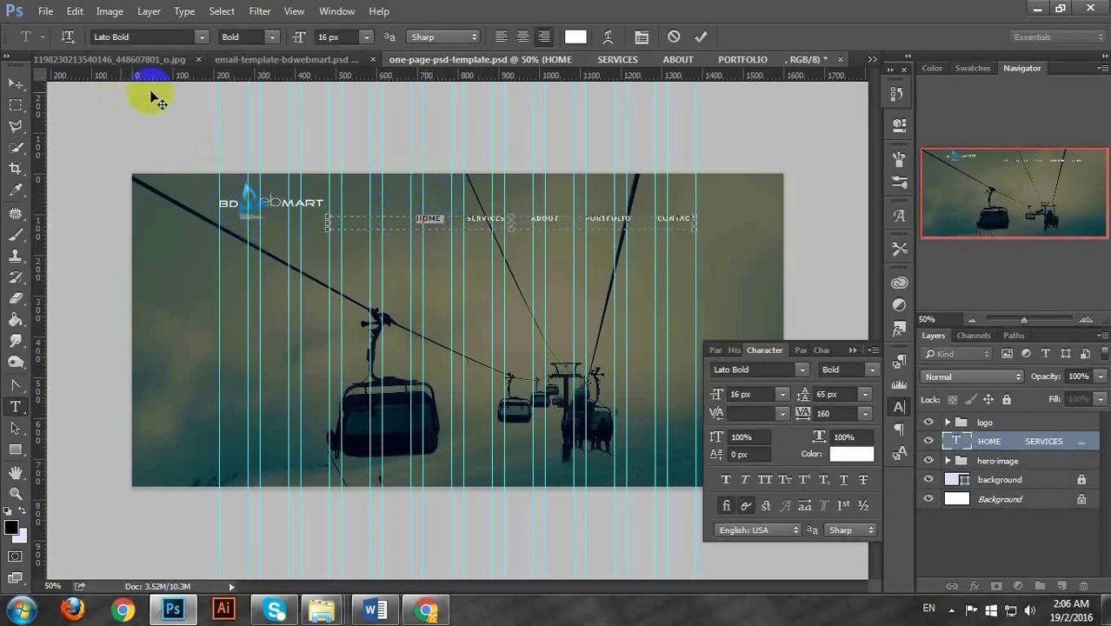
click(573, 38)
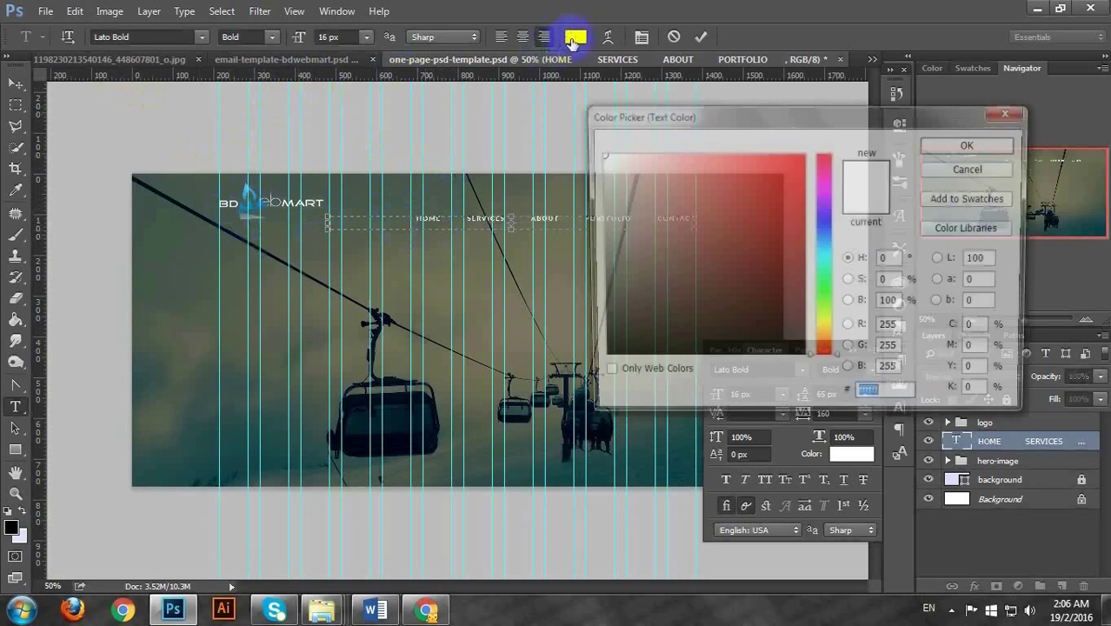
click(245, 206)
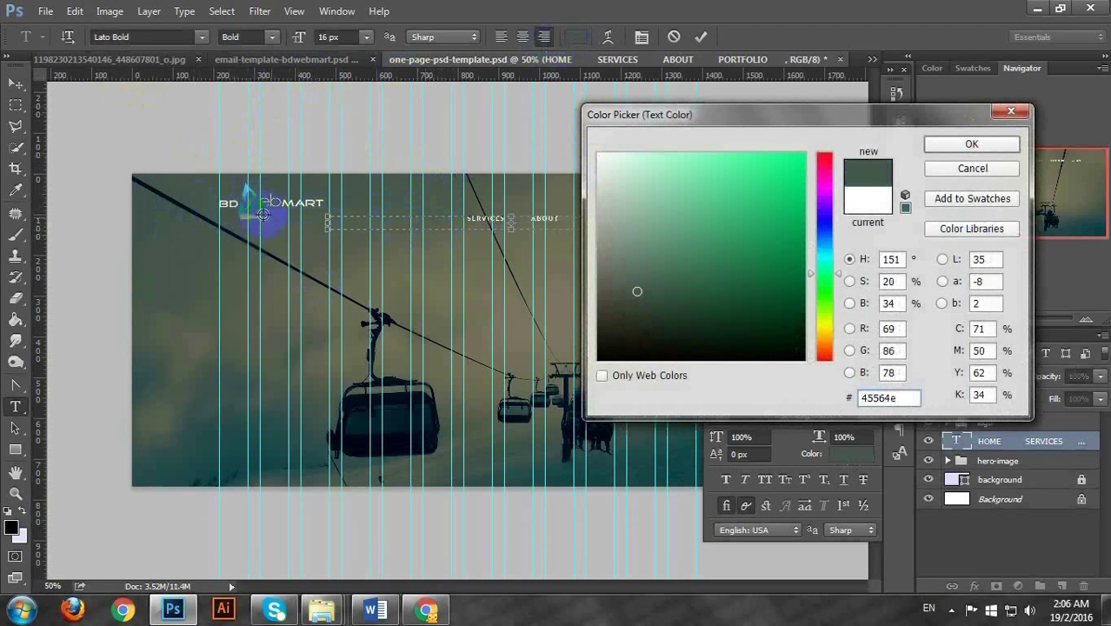
click(968, 172)
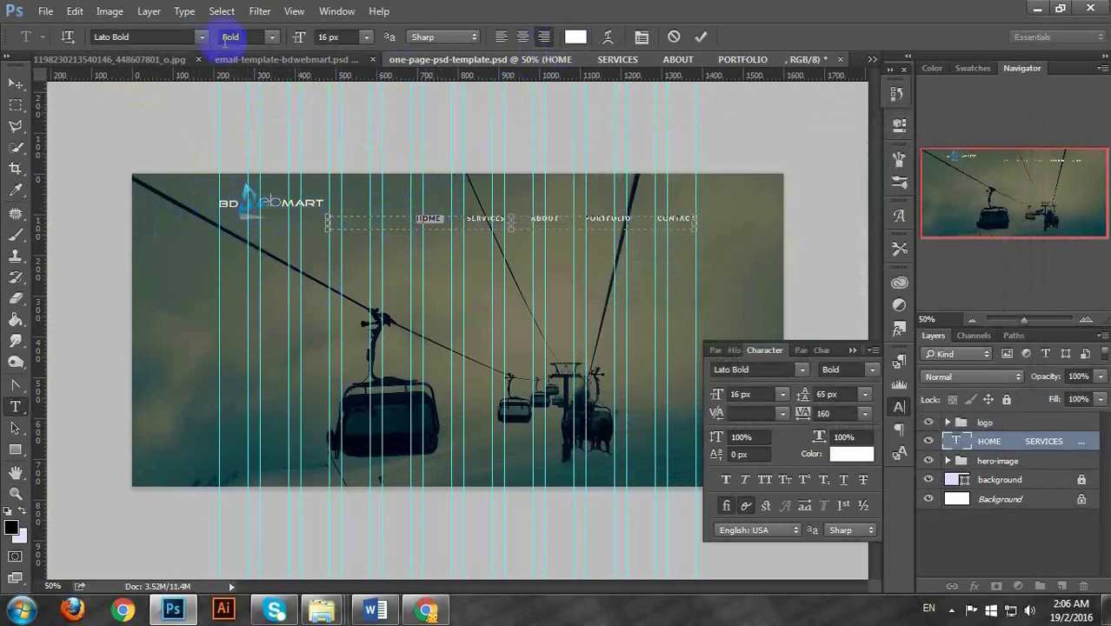
In email-template-bdwebmart.psd, sample the blue of the Learn More button as foreground colour and get its hex code 0889cc
click(278, 58)
key(v)
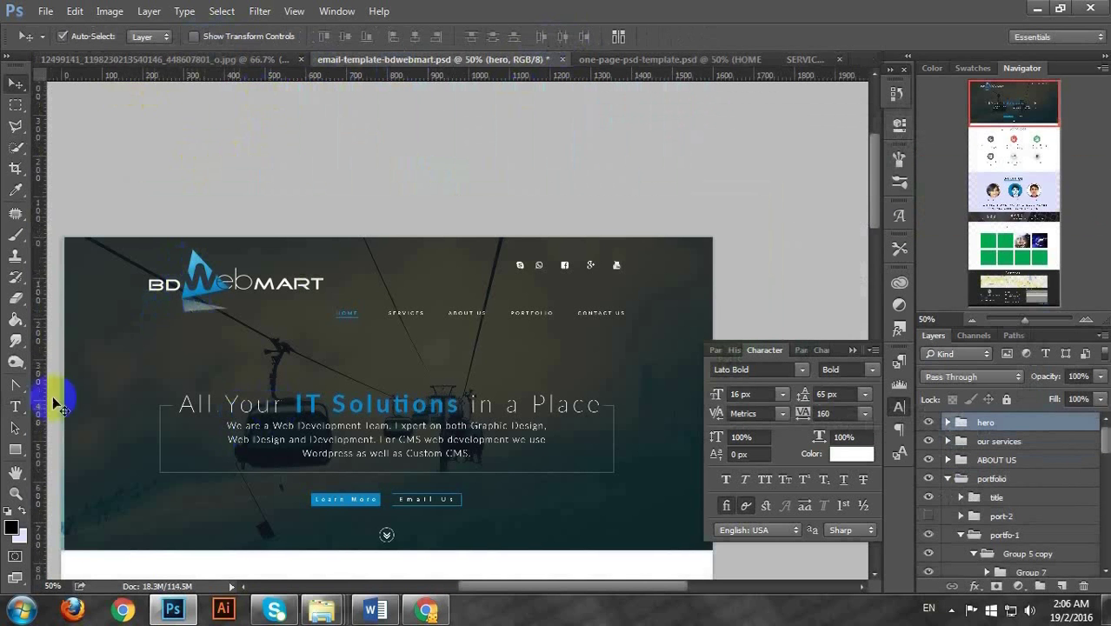
click(15, 188)
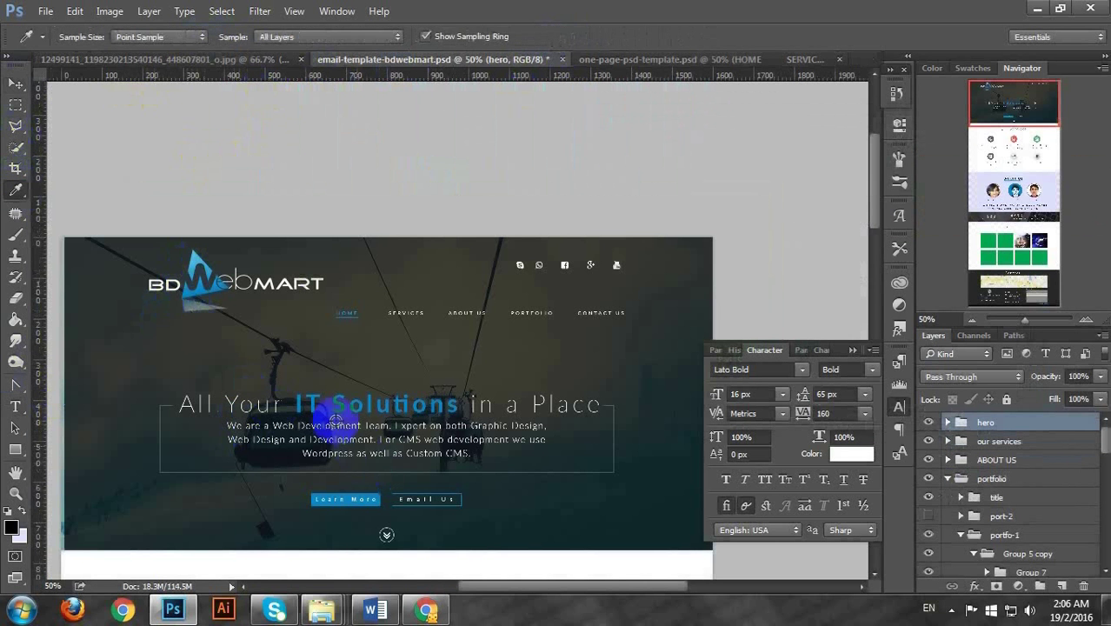
click(322, 498)
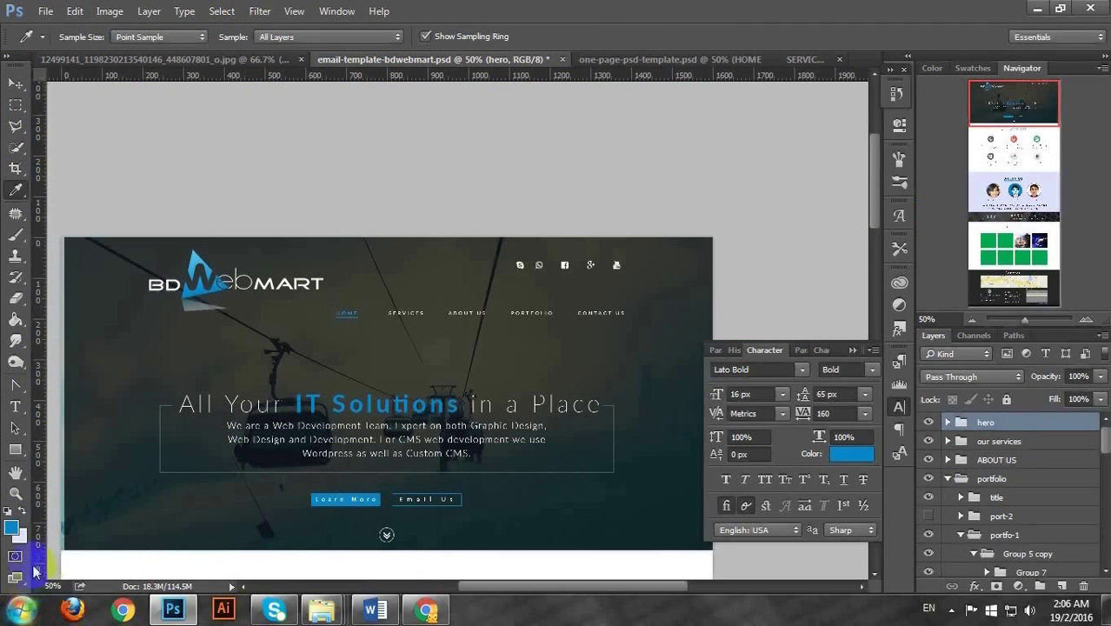
click(11, 527)
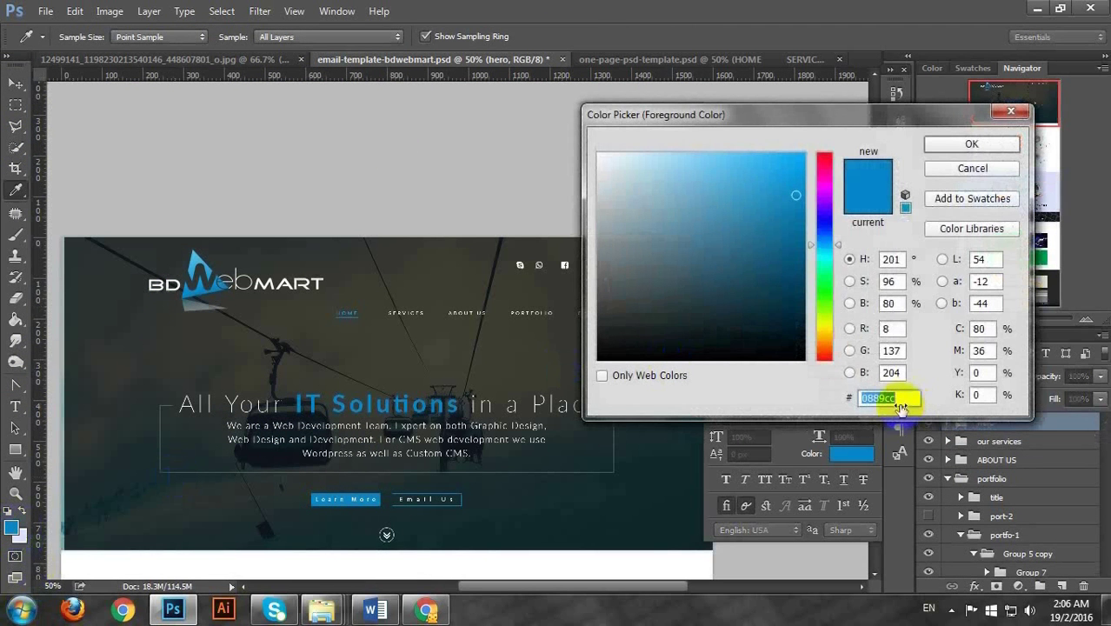
click(972, 145)
Return to one-page-psd-template.psd and set the text colour of the word HOME in the menu to 0889cc
click(636, 61)
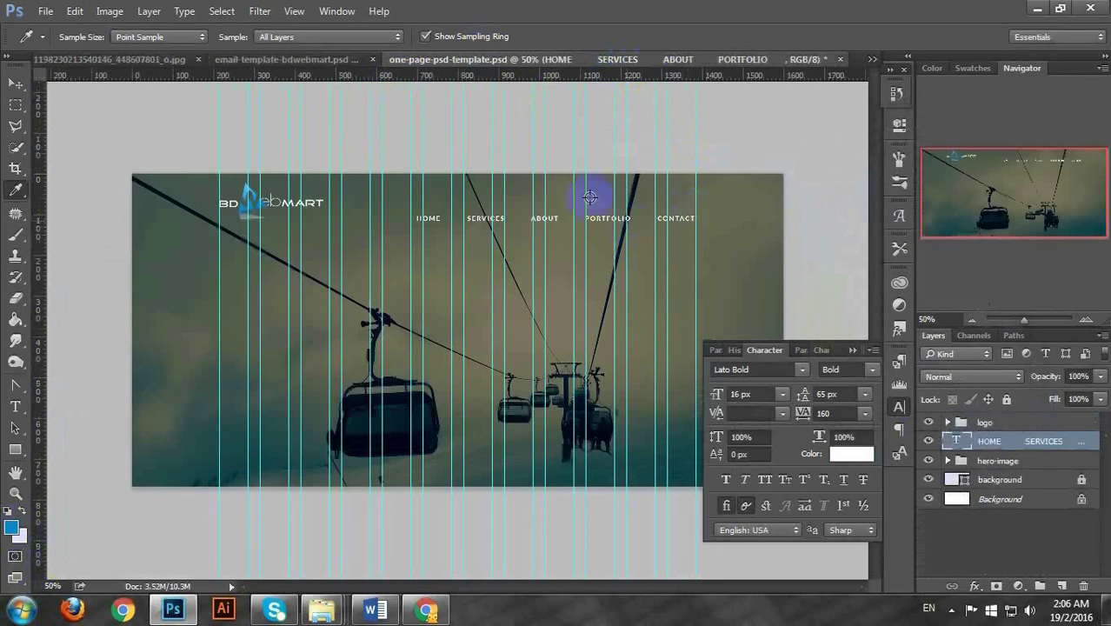
double_click(955, 437)
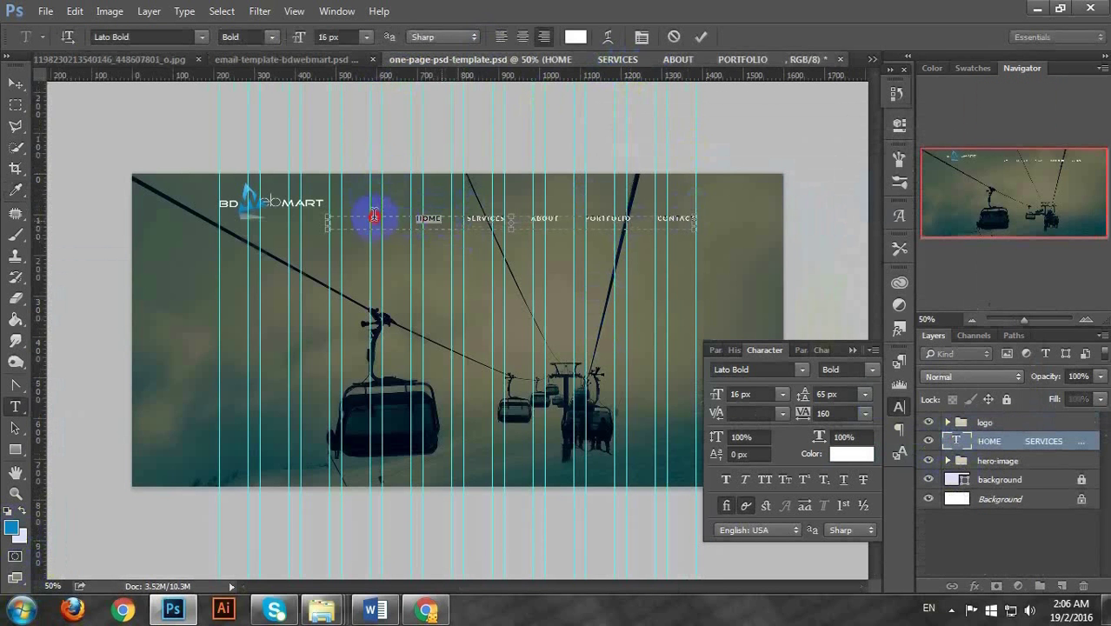
click(576, 36)
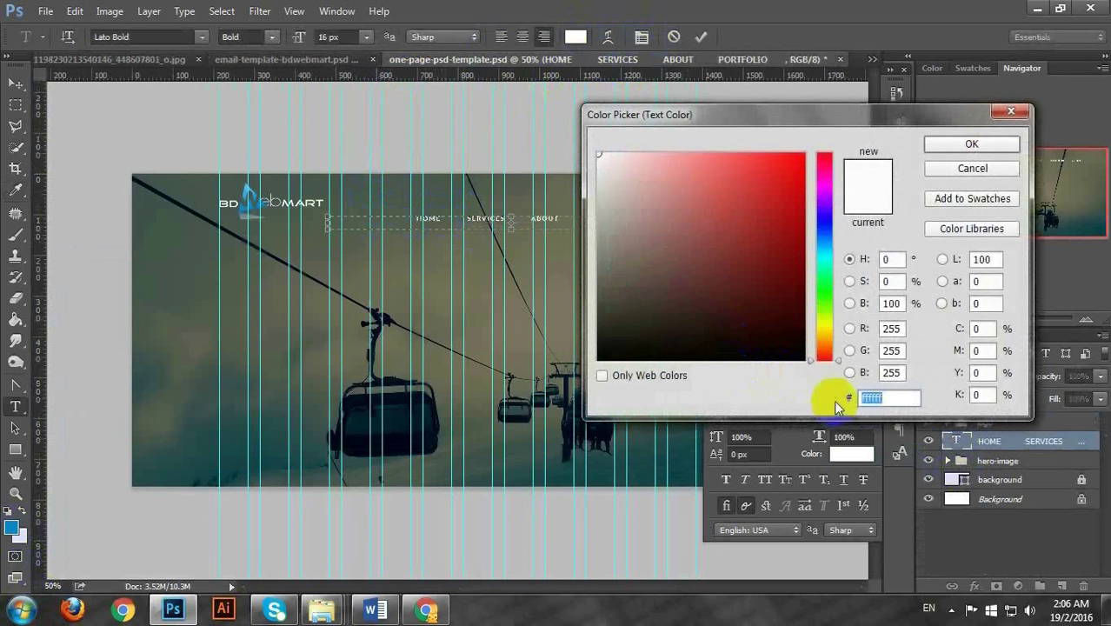
text(0889cc)
click(948, 146)
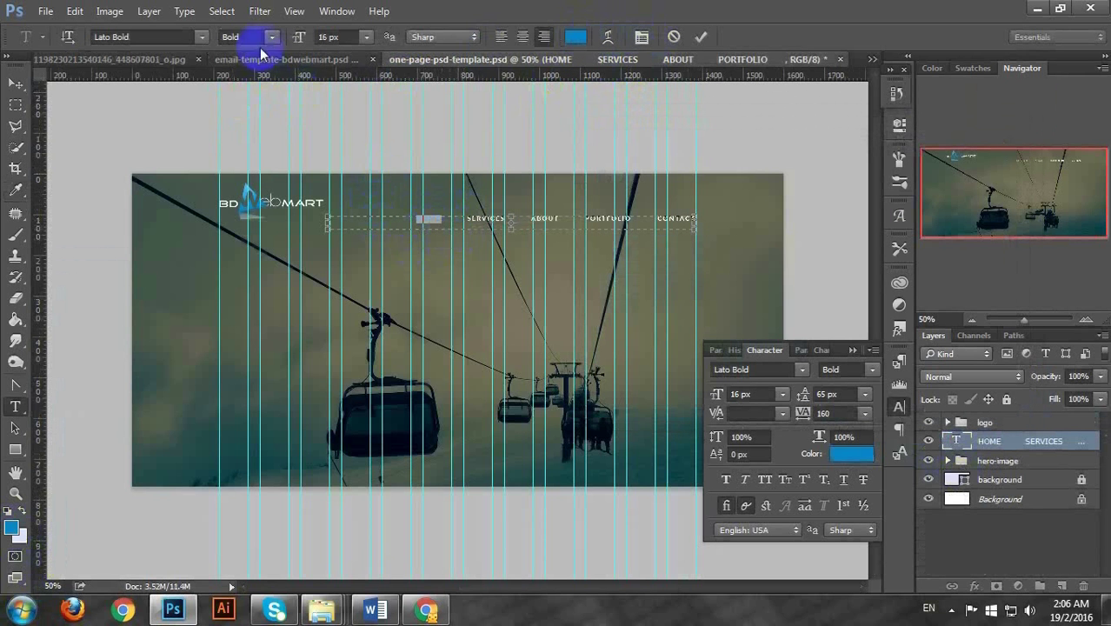
Set the font style of the whole menu text to Lato Regular
key(ctrl+a)
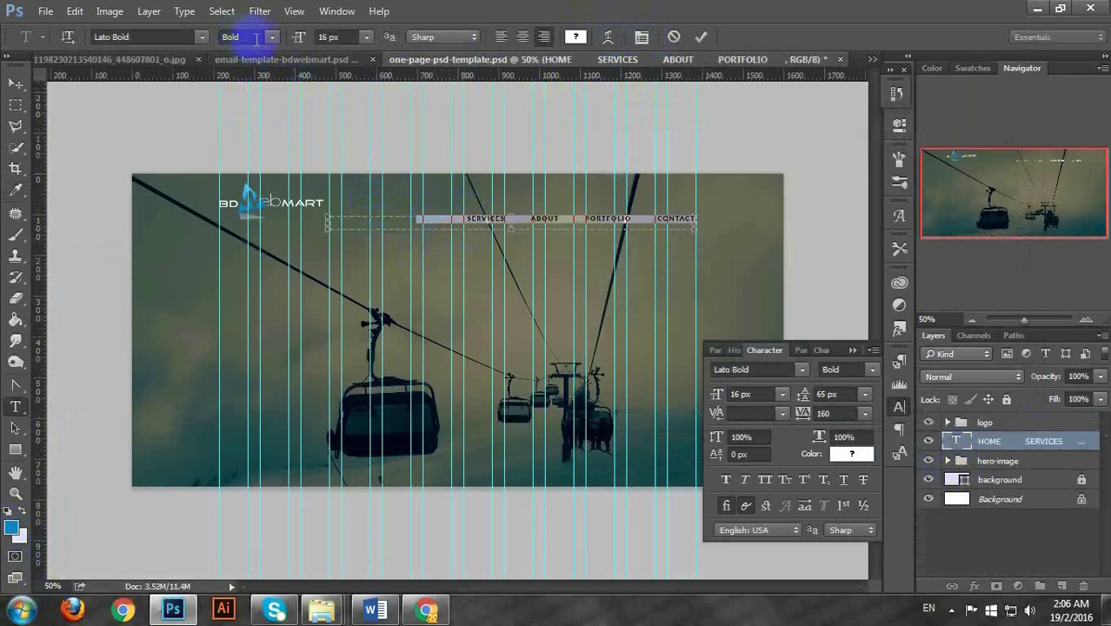
click(257, 38)
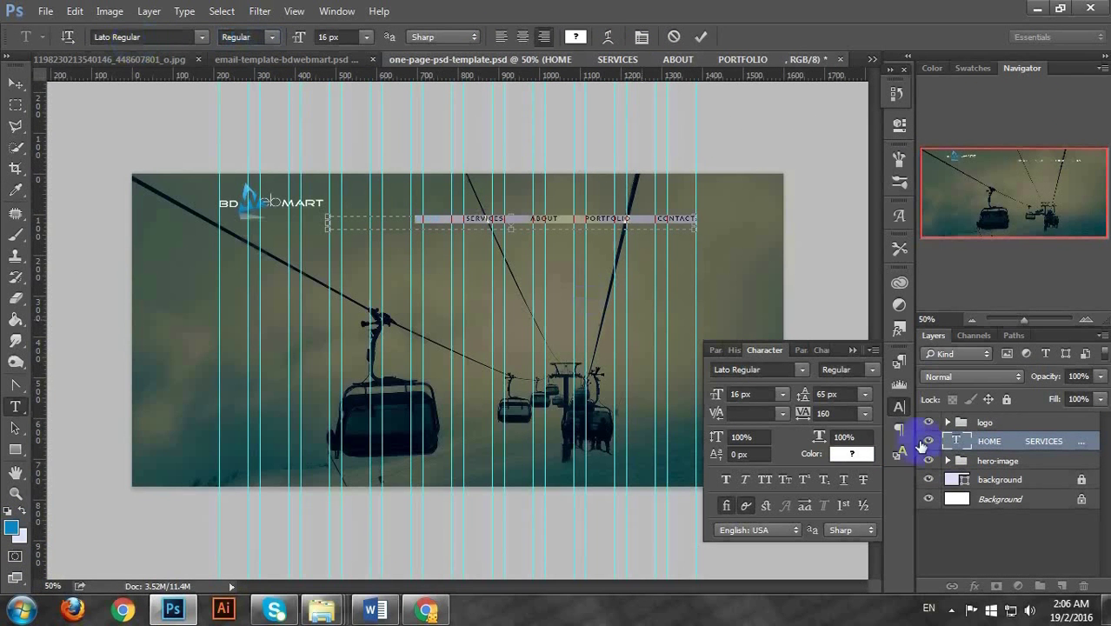
key(i)
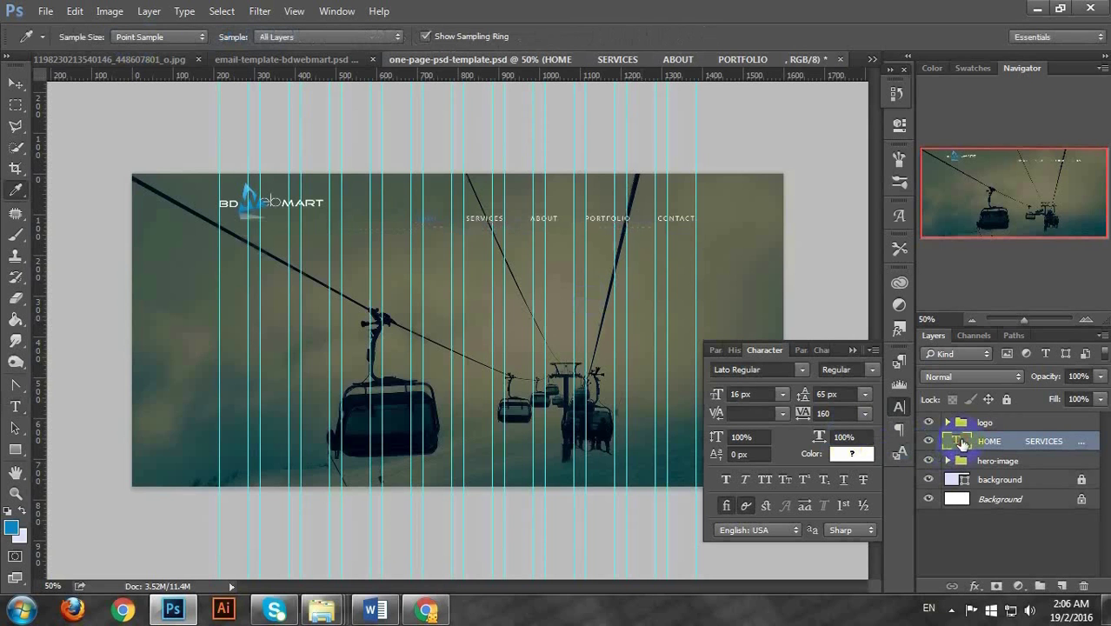
Set the font style of the whole menu text back to Lato Bold and commit it
key(ctrl+1)
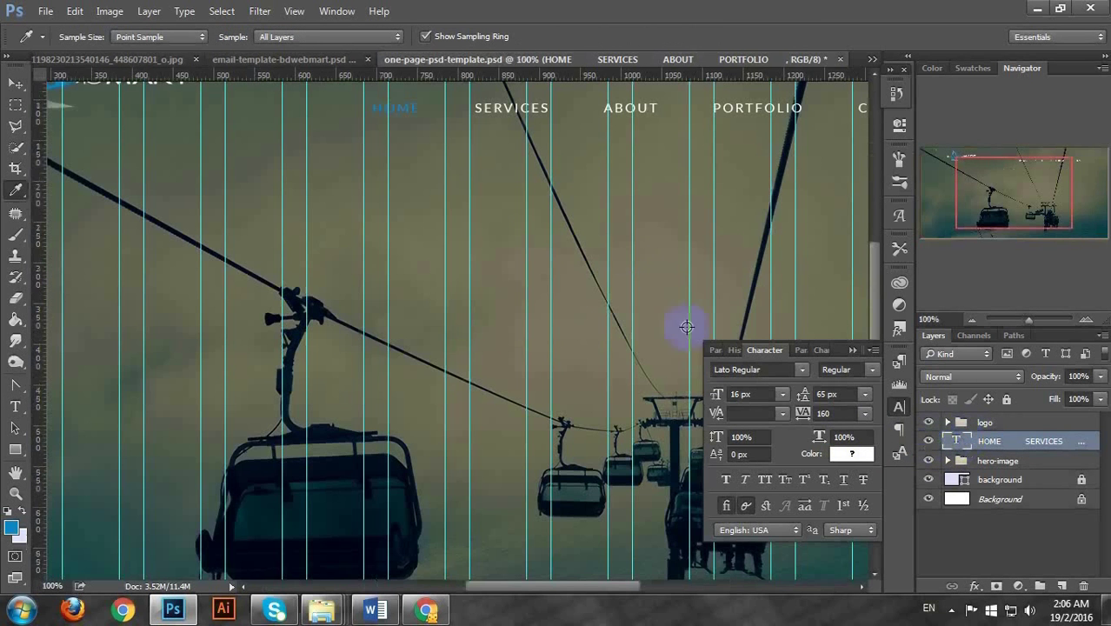
scroll(355, 392, up, 3)
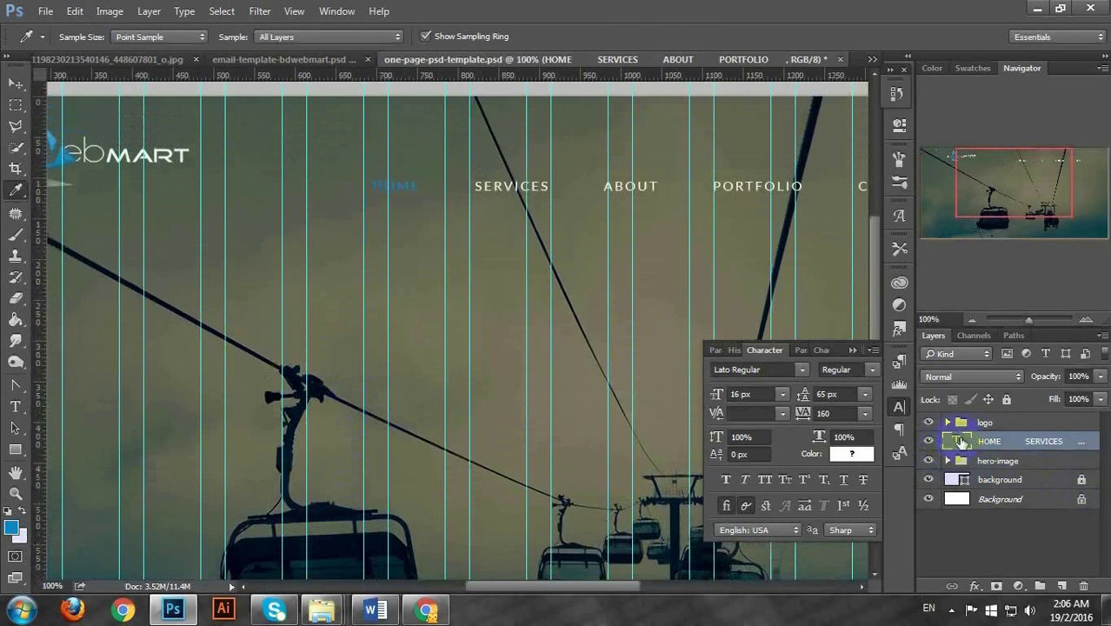
double_click(960, 441)
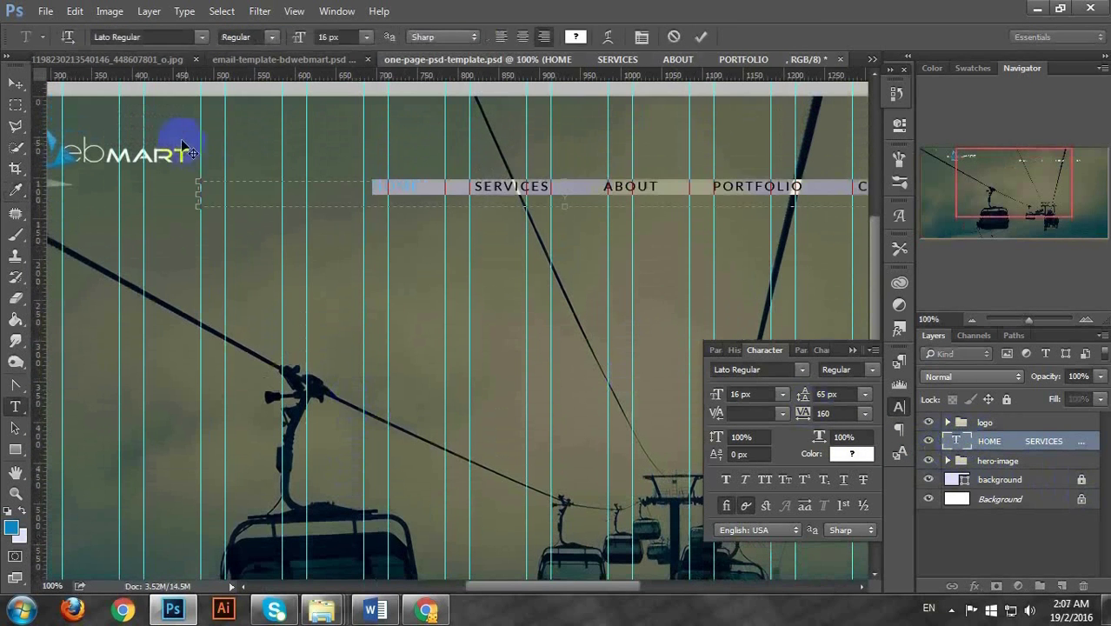
click(272, 37)
click(247, 208)
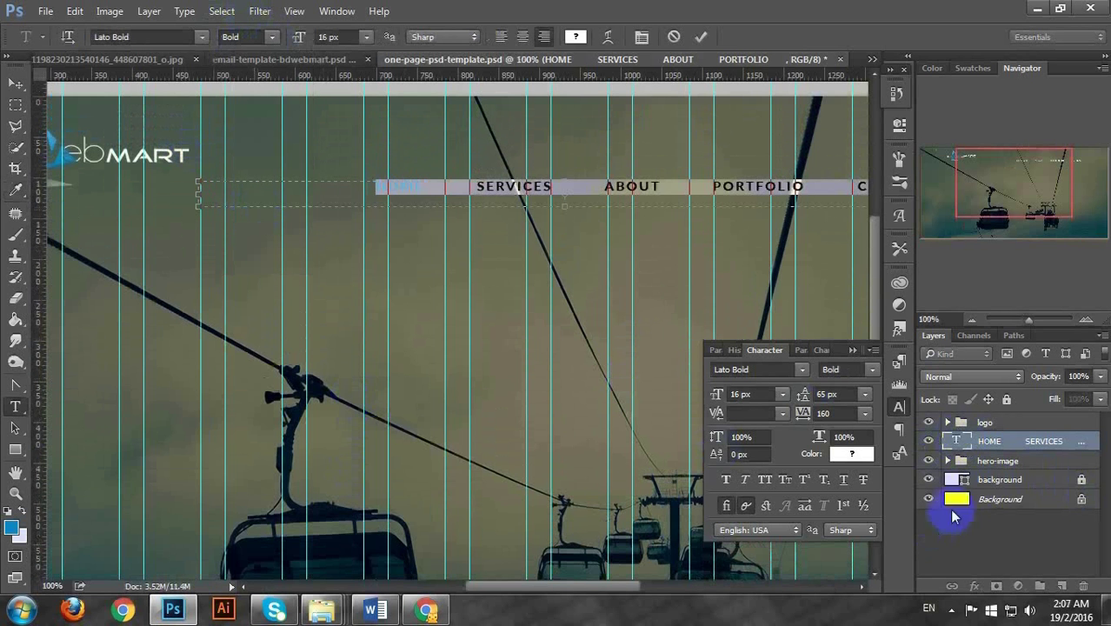
click(962, 444)
key(i)
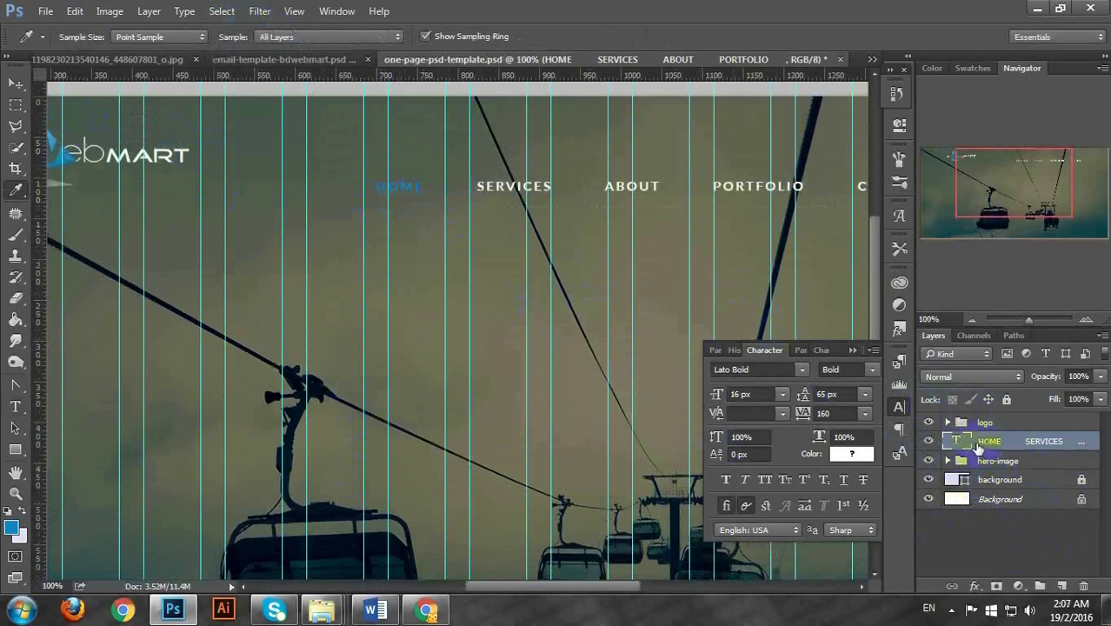
Add a new layer beneath the menu text and draw a 1 px blue horizontal line about 45 px long under HOME
ctrl+click(1060, 588)
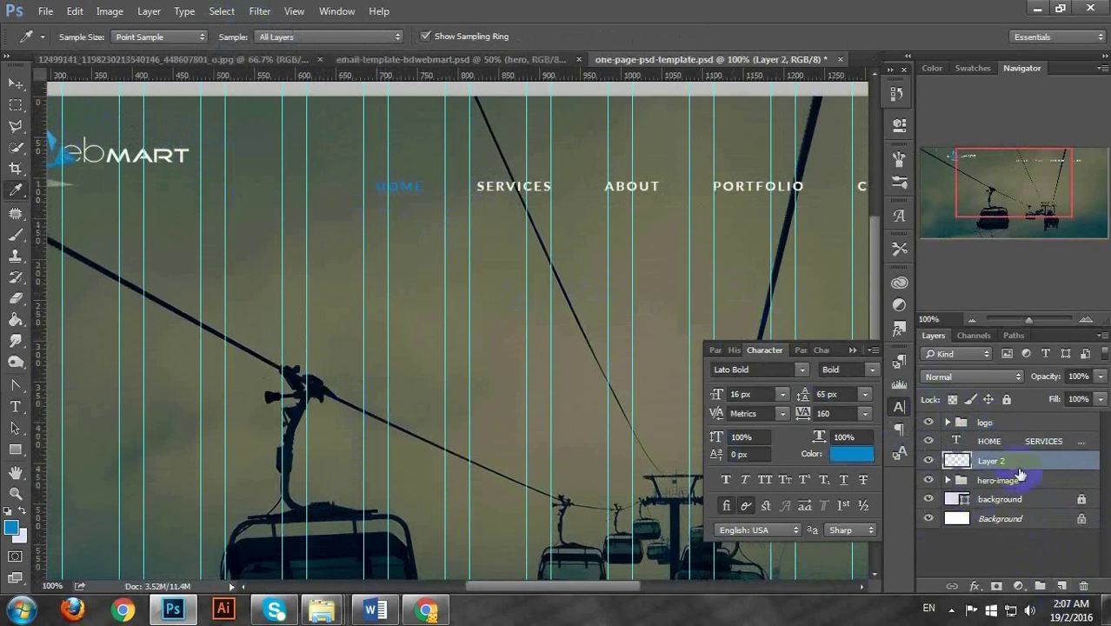
click(15, 456)
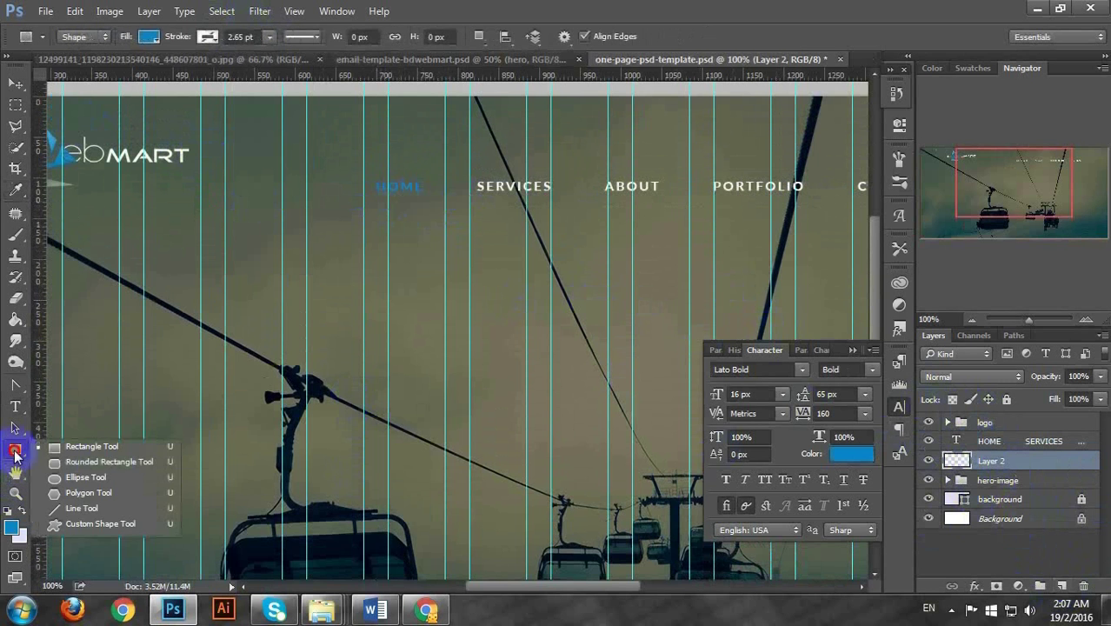
click(70, 513)
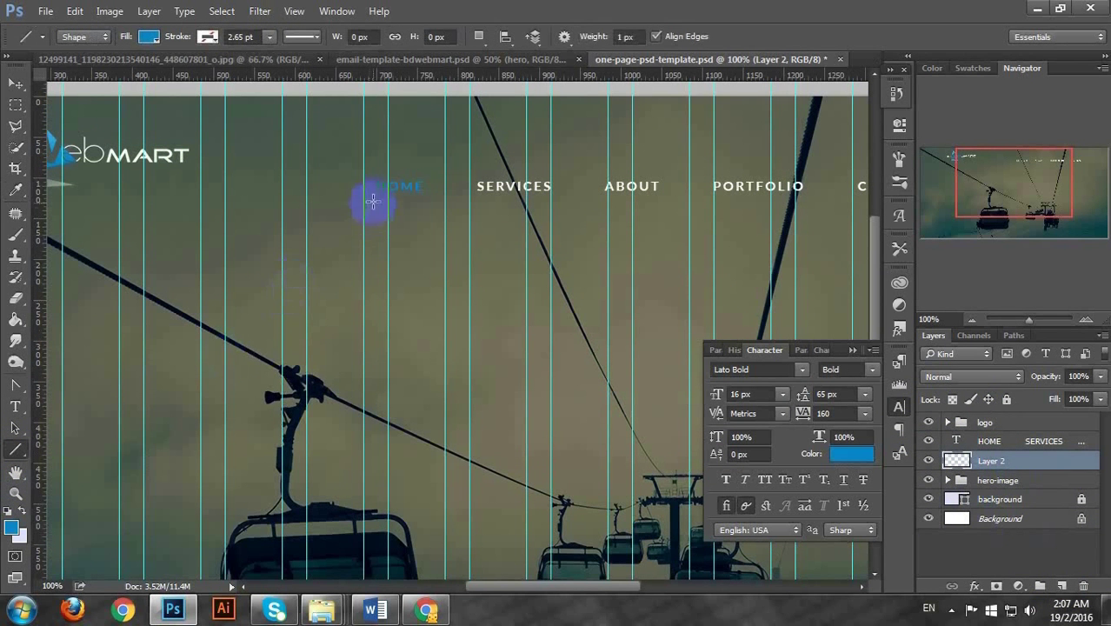
click(627, 38)
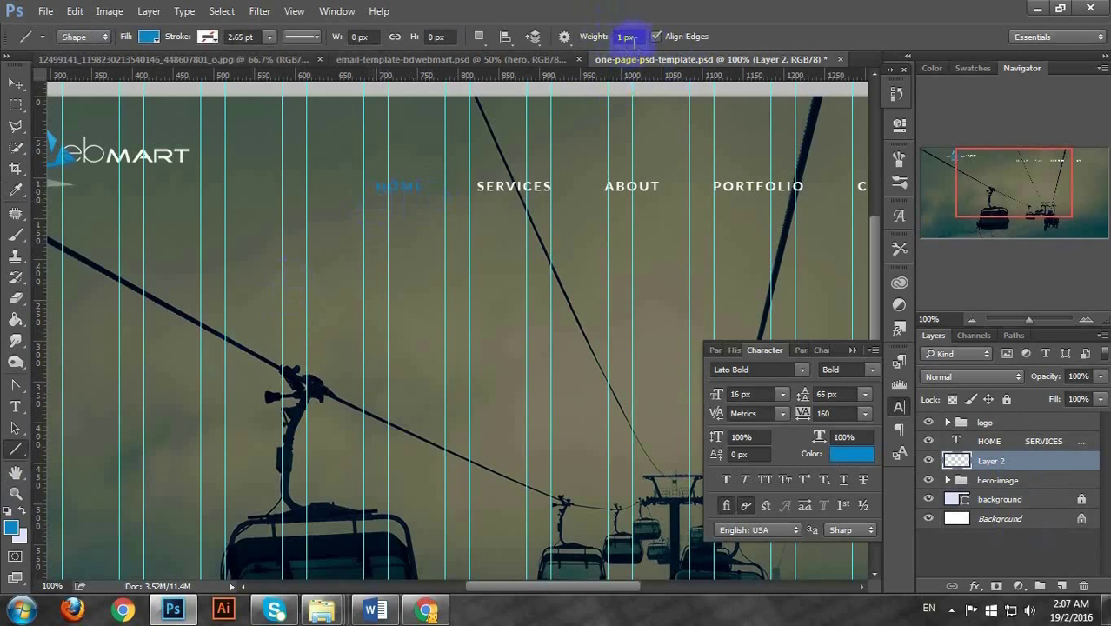
drag(240, 37, 265, 39)
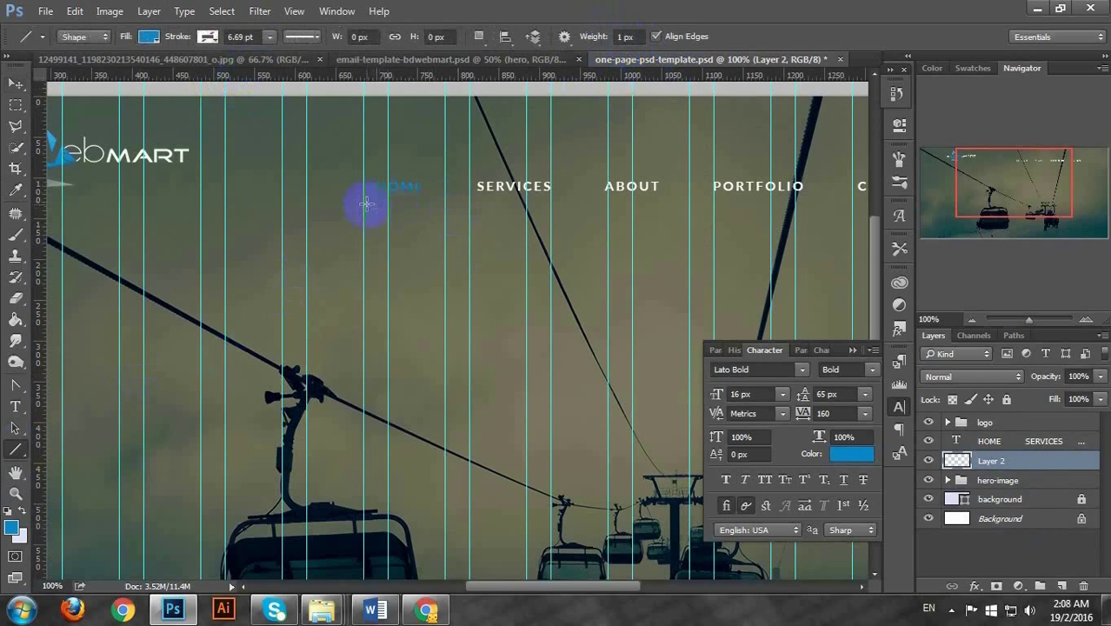
drag(373, 195, 422, 210)
Rename the underline's layer LINE and group it with the menu text layer in a group named MENU
click(13, 90)
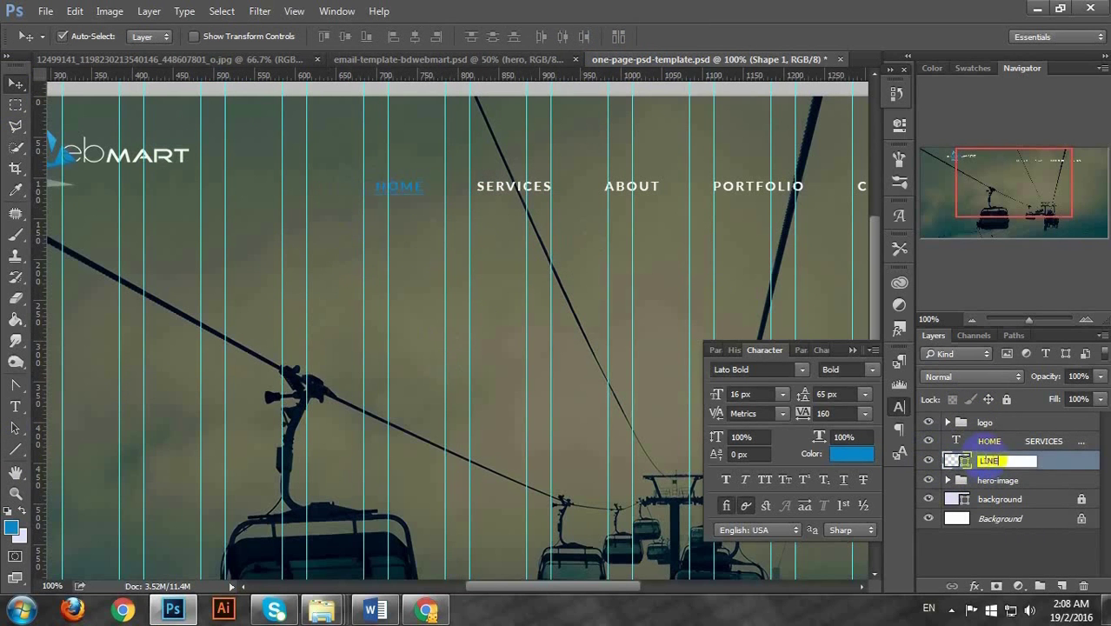
key(Return)
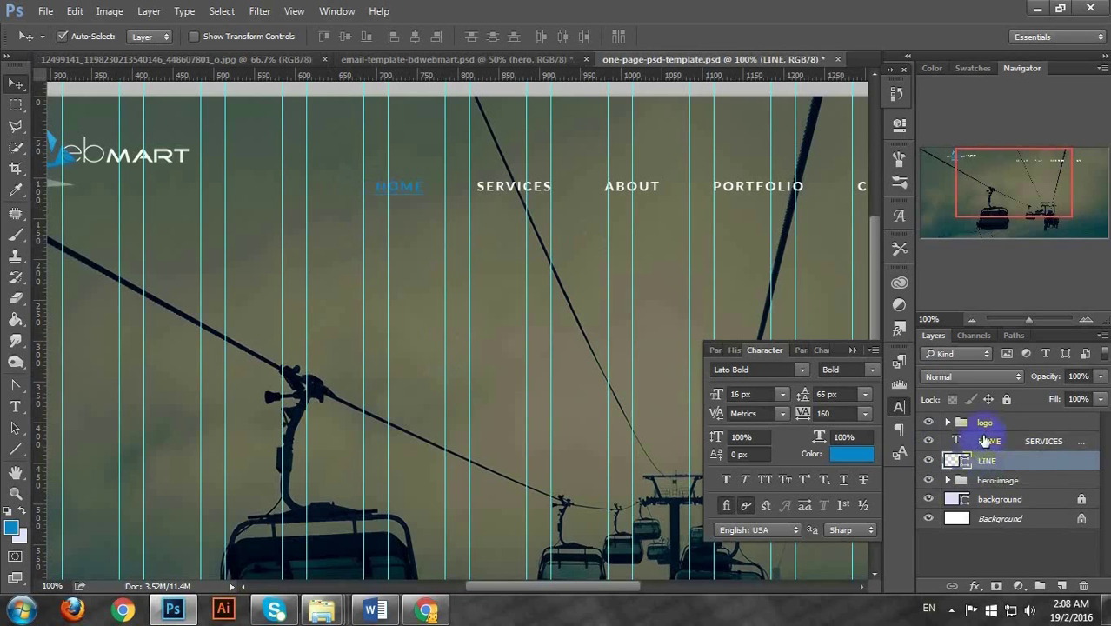
shift+click(984, 440)
key(ctrl+g)
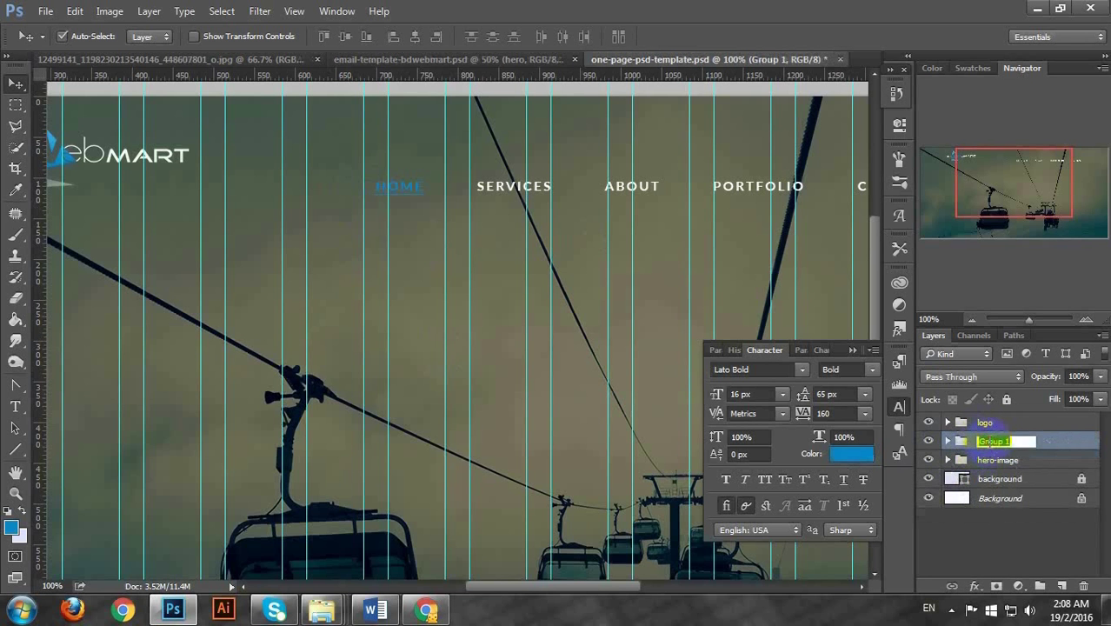
key(Return)
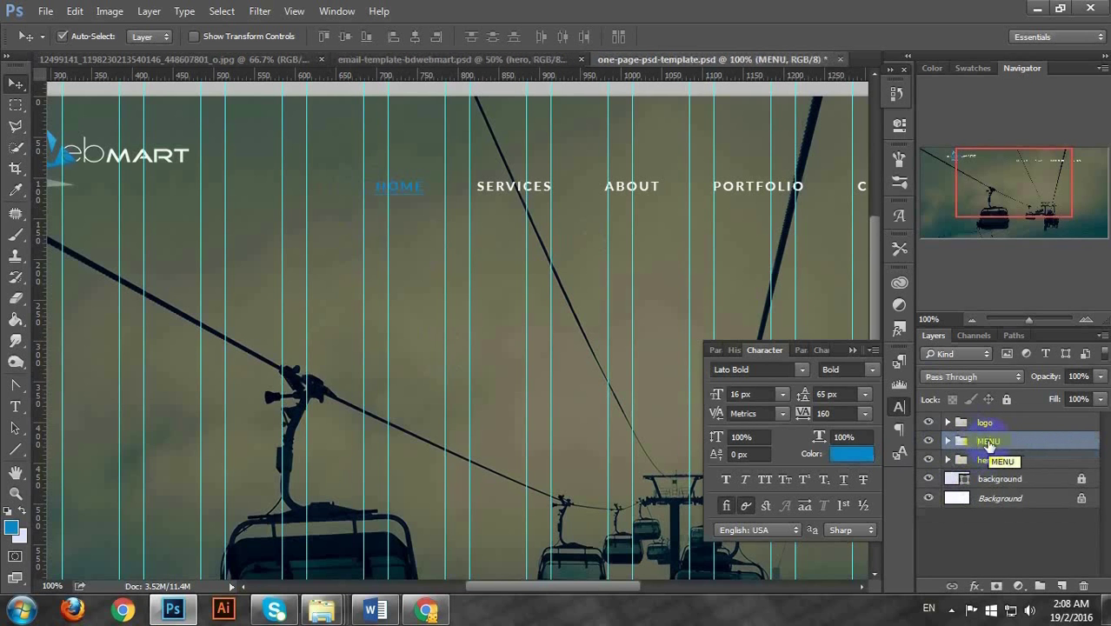
Hide the guides across the hero section
key(ctrl+minus)
key(ctrl+minus)
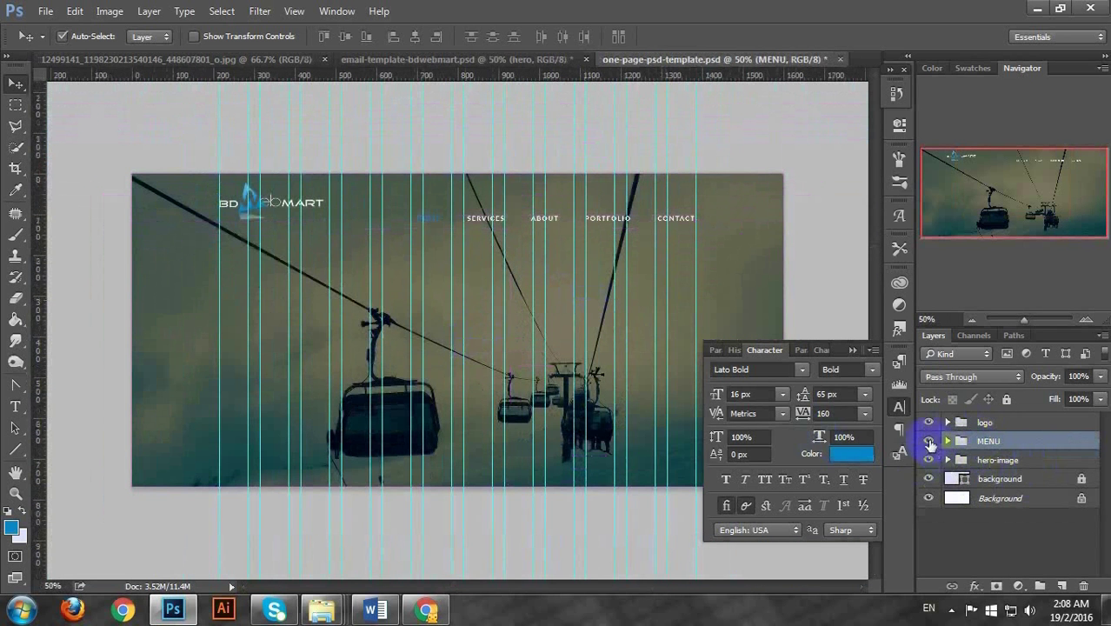
key(ctrl+semicolon)
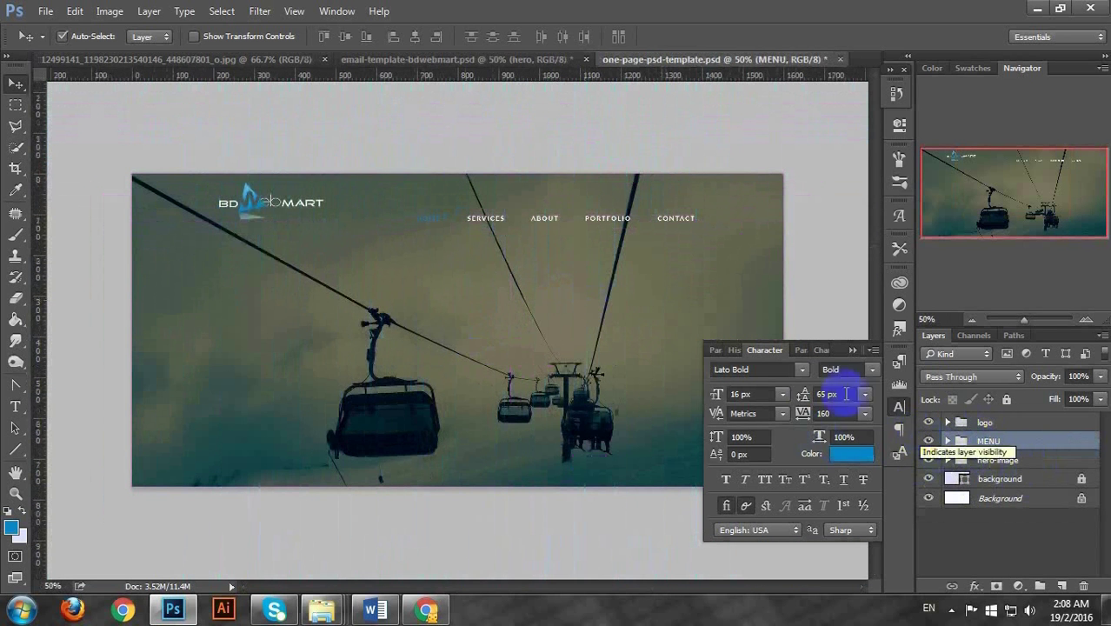
click(975, 450)
key(ctrl+plus)
key(ctrl+plus)
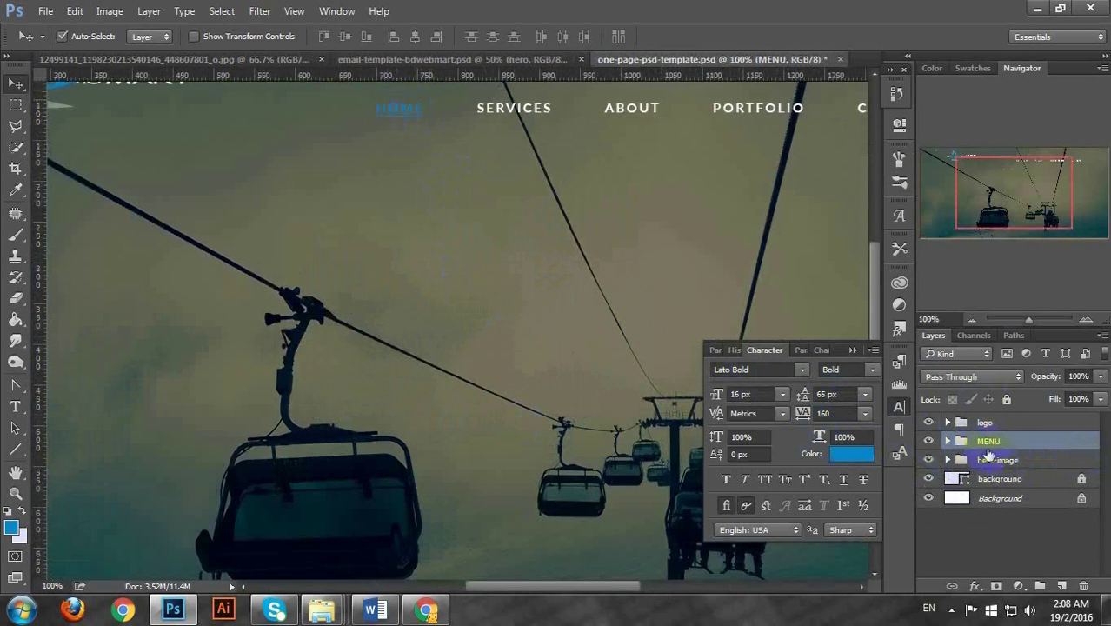
Inspect the LINE layer inside the MENU group, collapse the group and reselect it
click(949, 441)
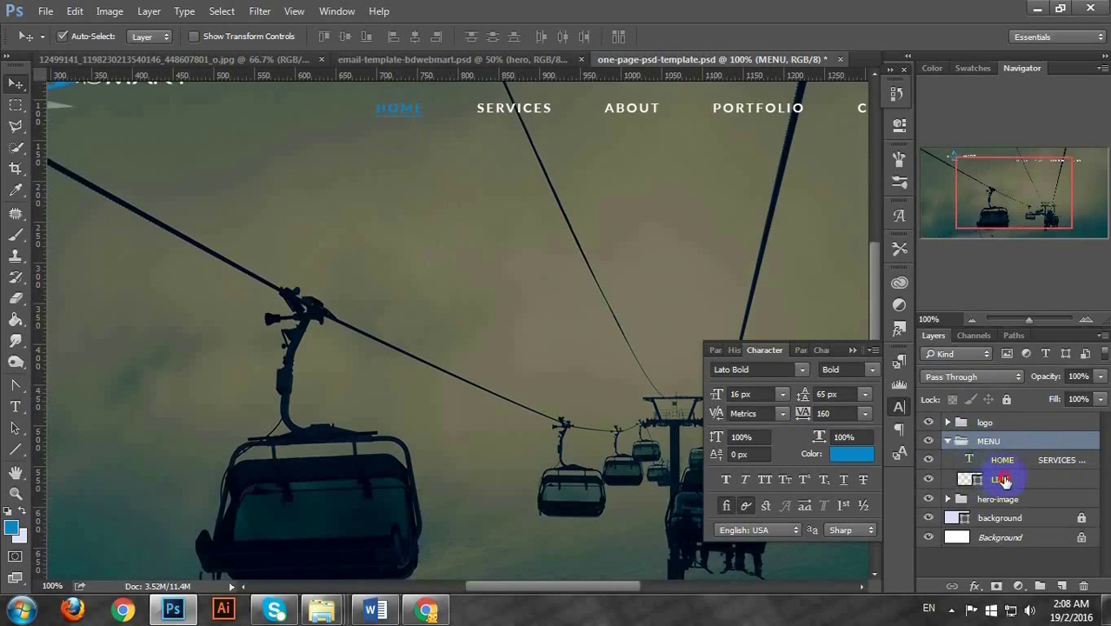
click(1003, 479)
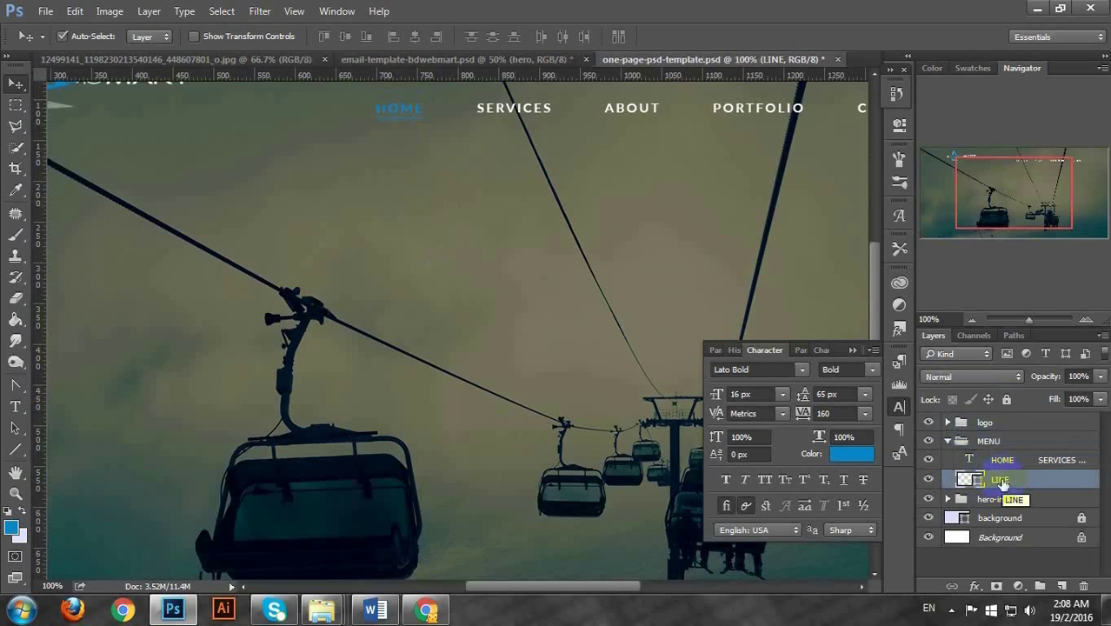
key(ctrl+minus)
key(ctrl+minus)
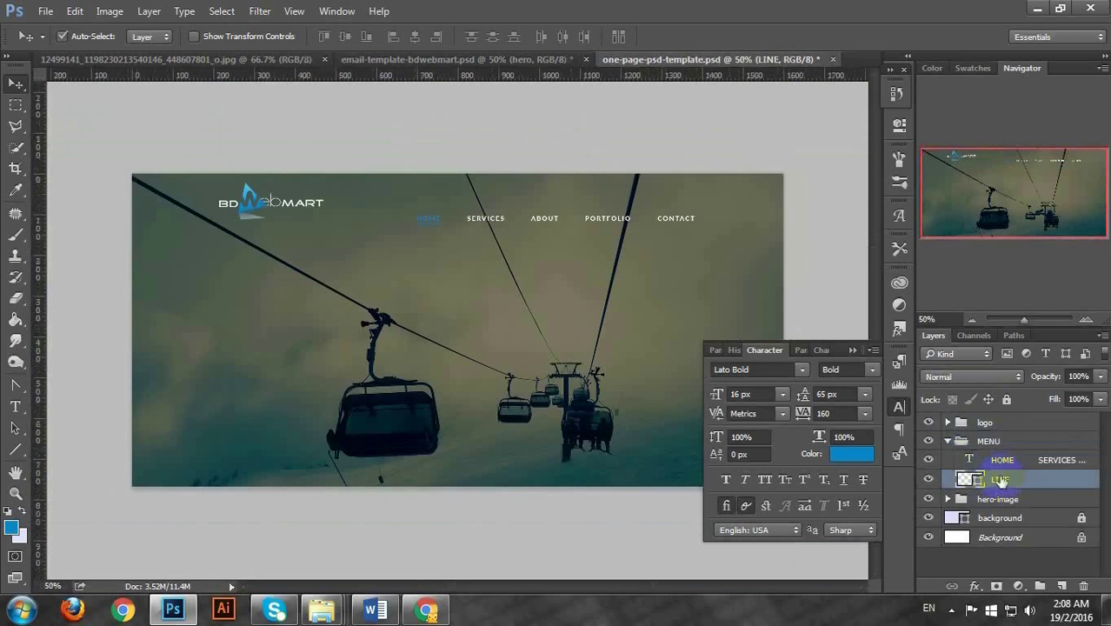
click(948, 441)
click(990, 441)
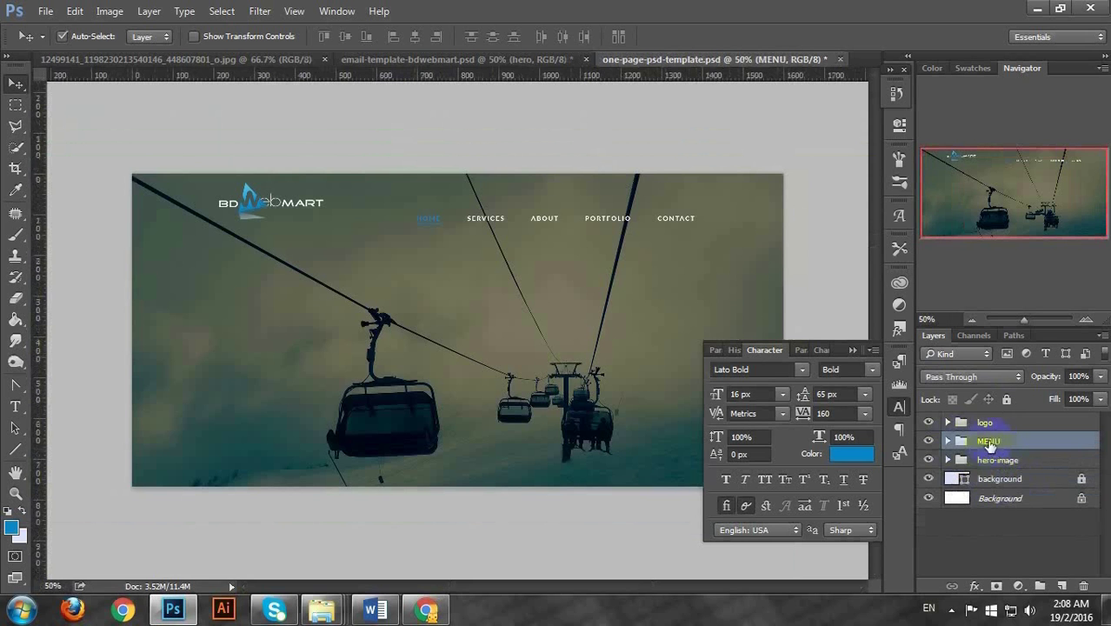
Set the opacity of the black overlay, Layer 1 in the hero-image group, to 75%, collapse the group and select MENU
click(948, 460)
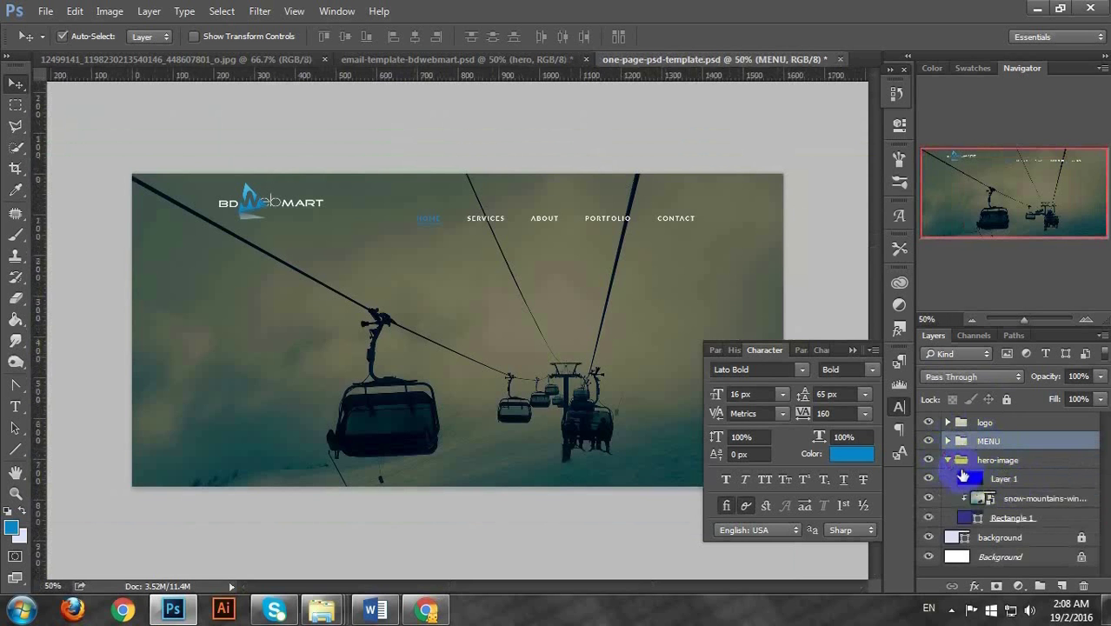
click(999, 478)
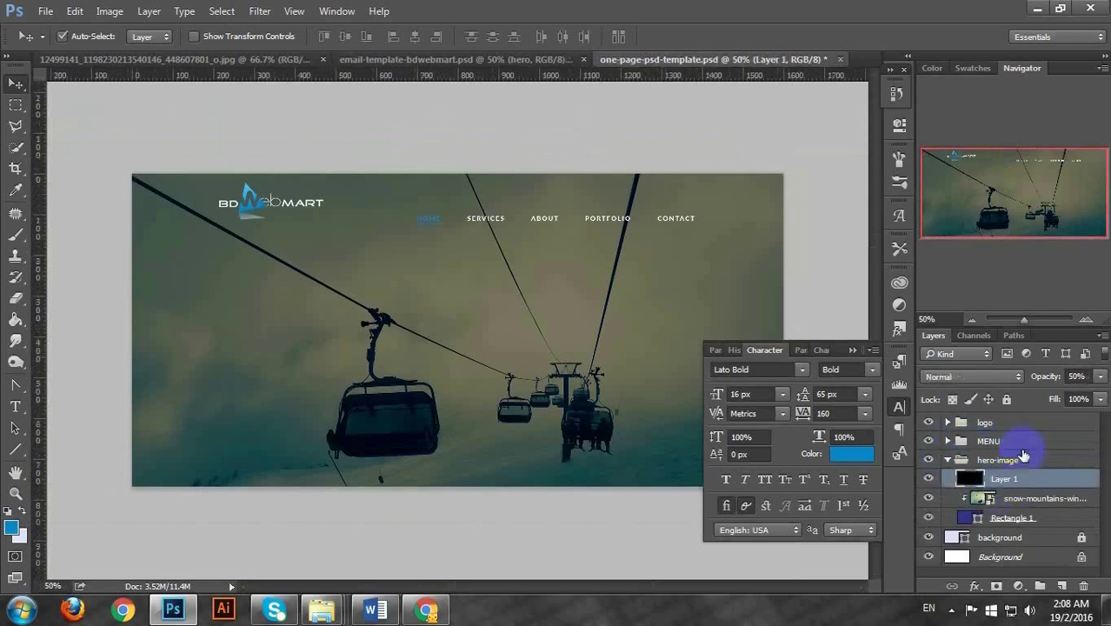
click(1099, 376)
drag(1078, 395, 1088, 395)
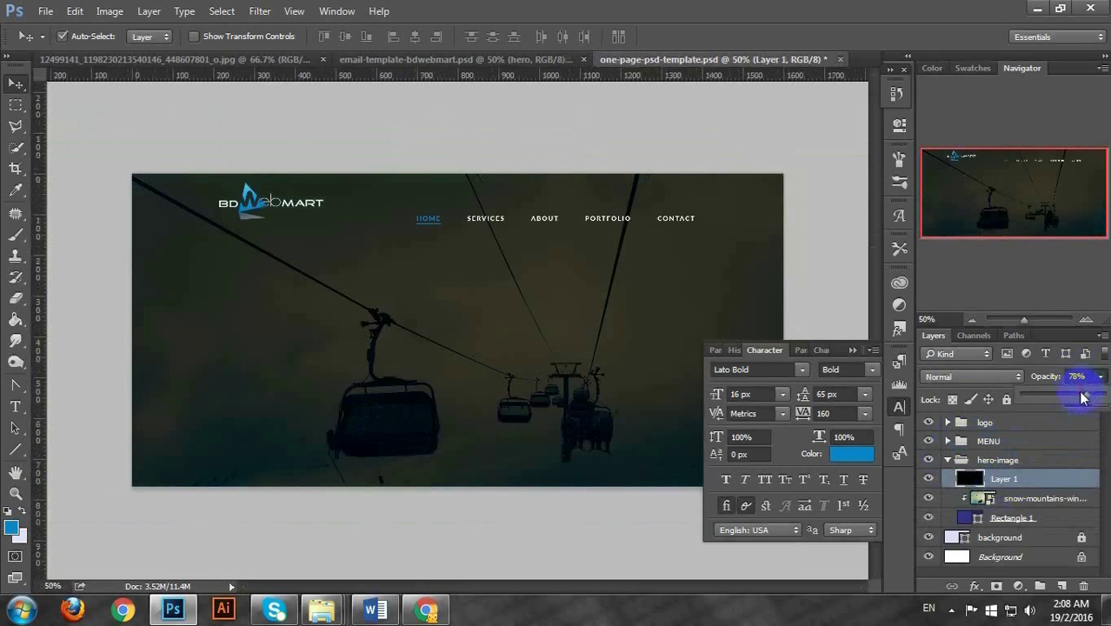
drag(1077, 396, 1083, 397)
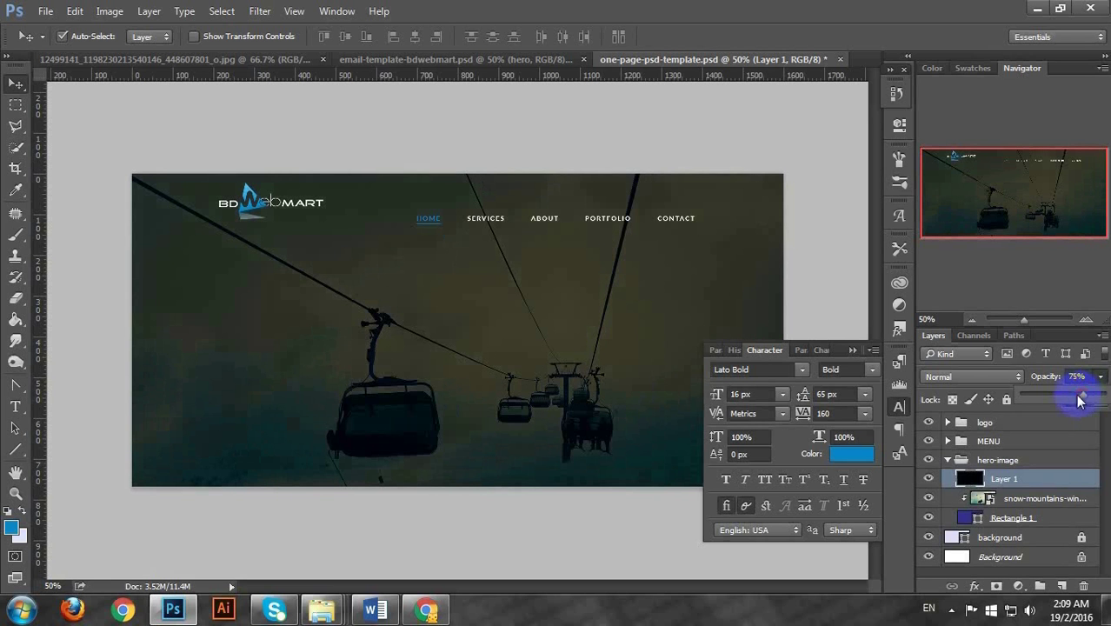
click(955, 461)
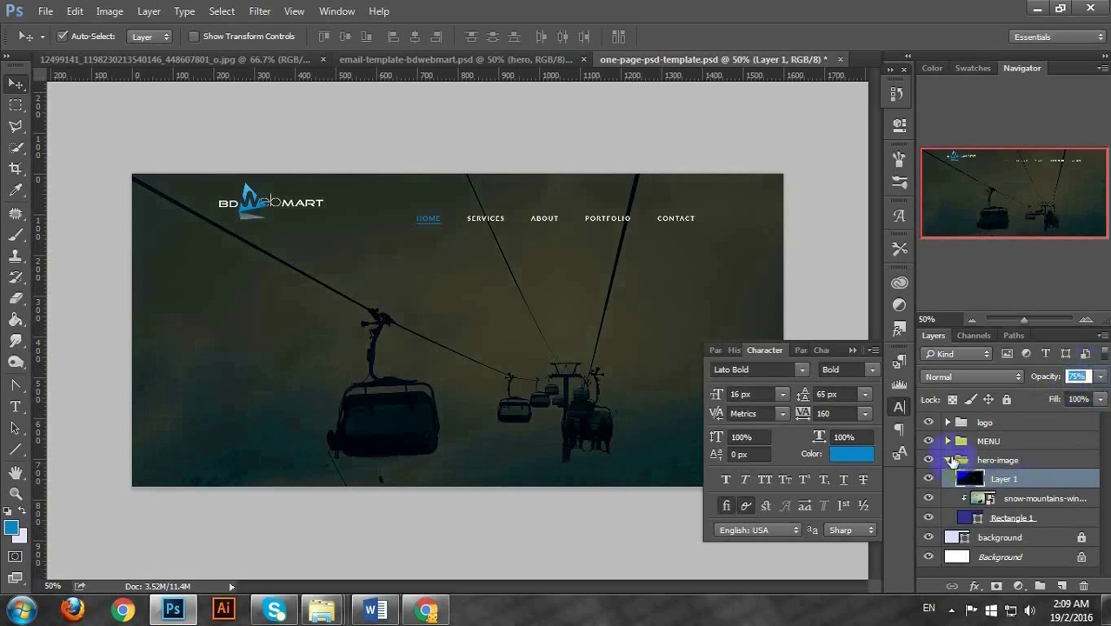
click(948, 460)
click(997, 441)
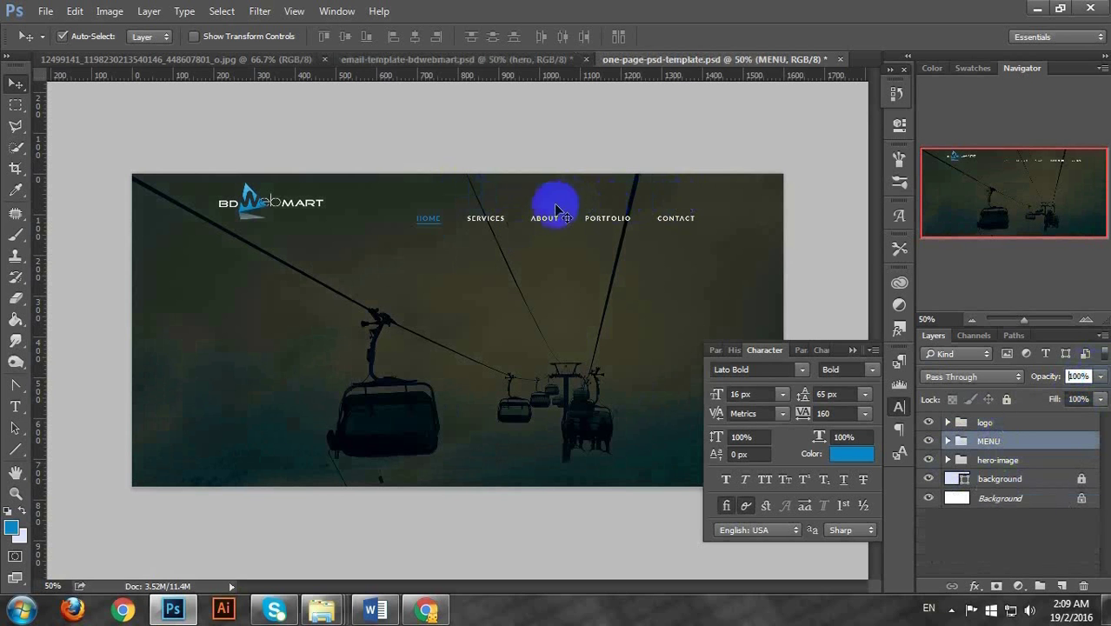
Add a new layer above the MENU group and draw a wide, shallow text box over the menu, ending at CONTACT's right edge
key(ctrl+plus)
key(ctrl+plus)
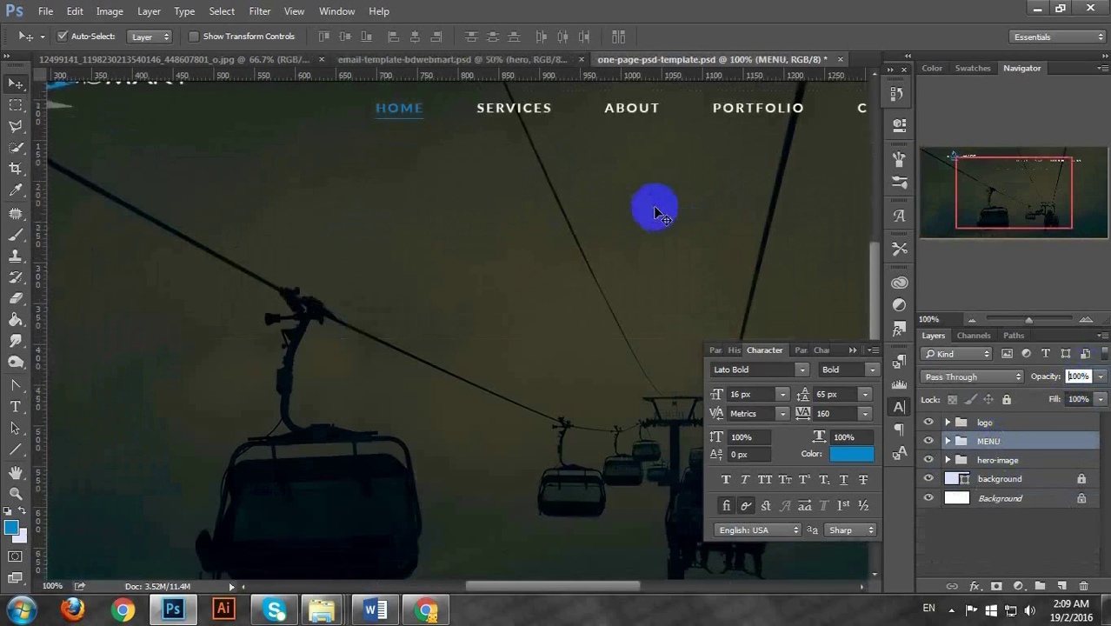
drag(610, 251, 527, 275)
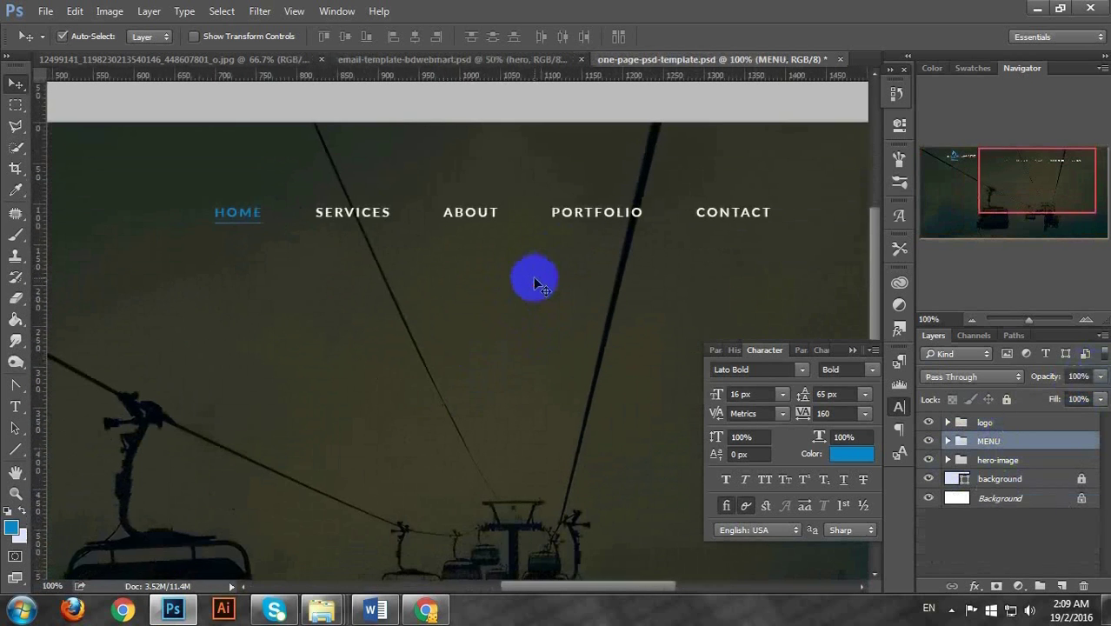
key(ctrl+minus)
key(ctrl+0)
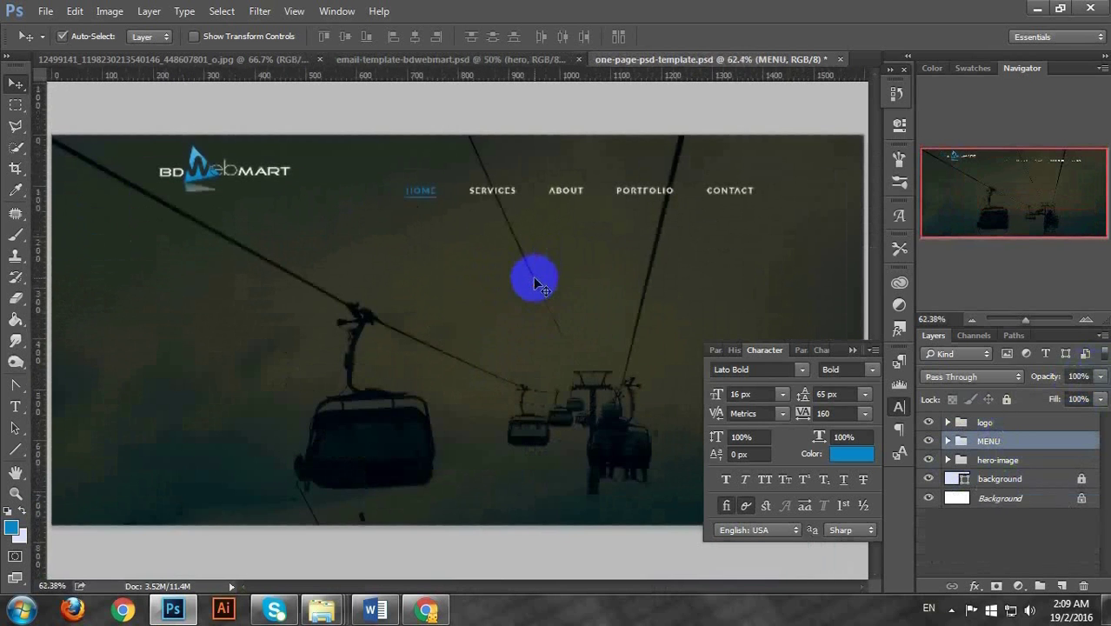
click(1062, 585)
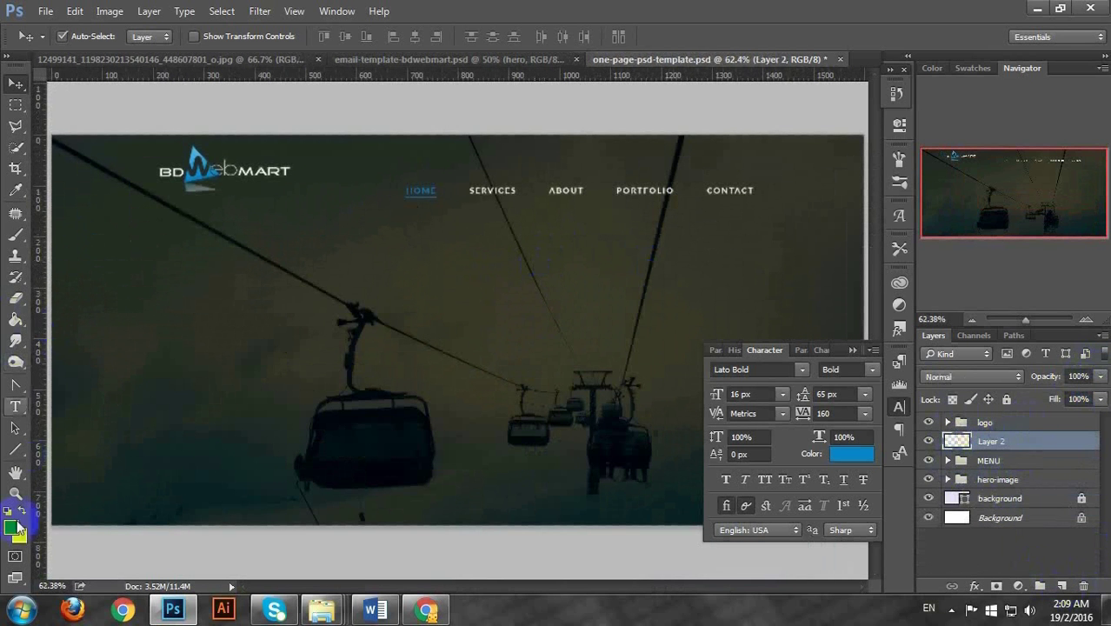
click(17, 409)
drag(525, 157, 753, 176)
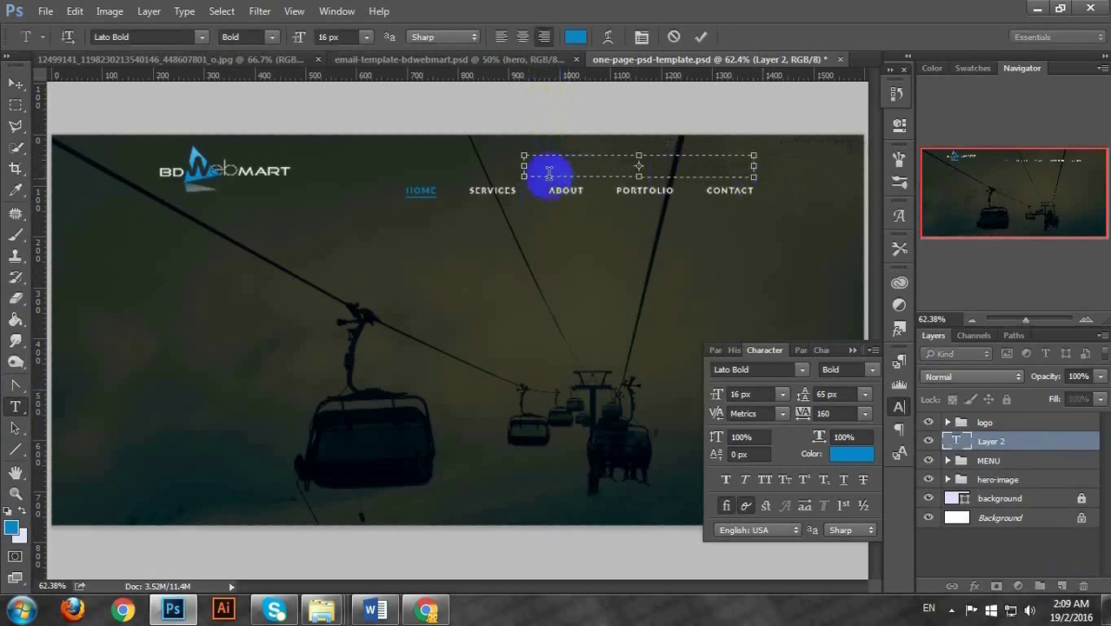
Switch to Chrome and look over the Font Awesome home page and its download option
click(426, 613)
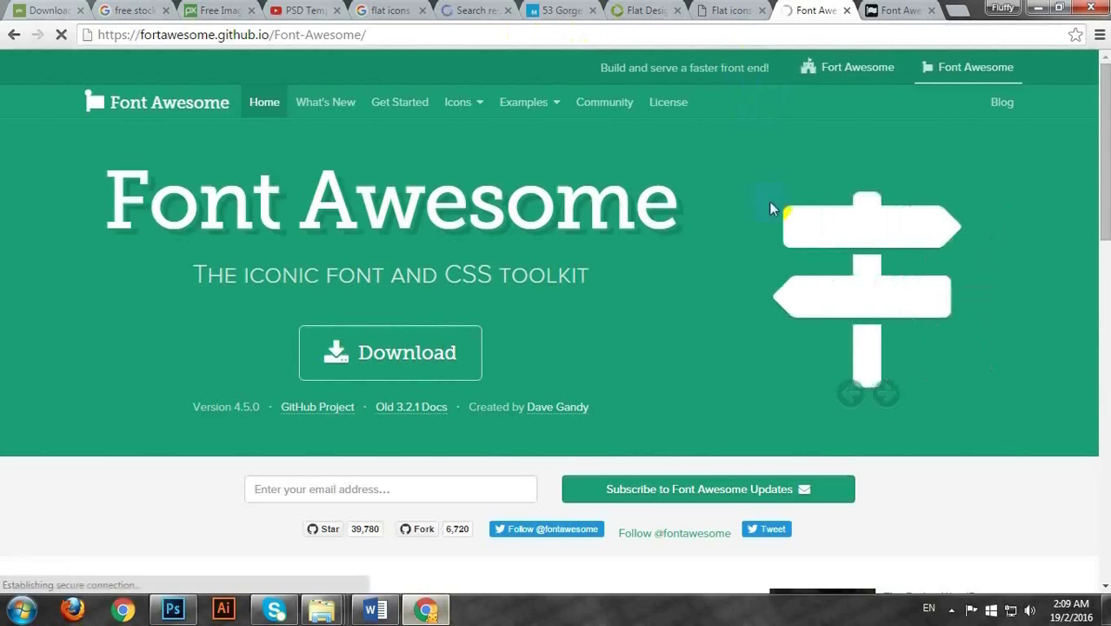
scroll(444, 278, down, 5)
scroll(442, 261, down, 6)
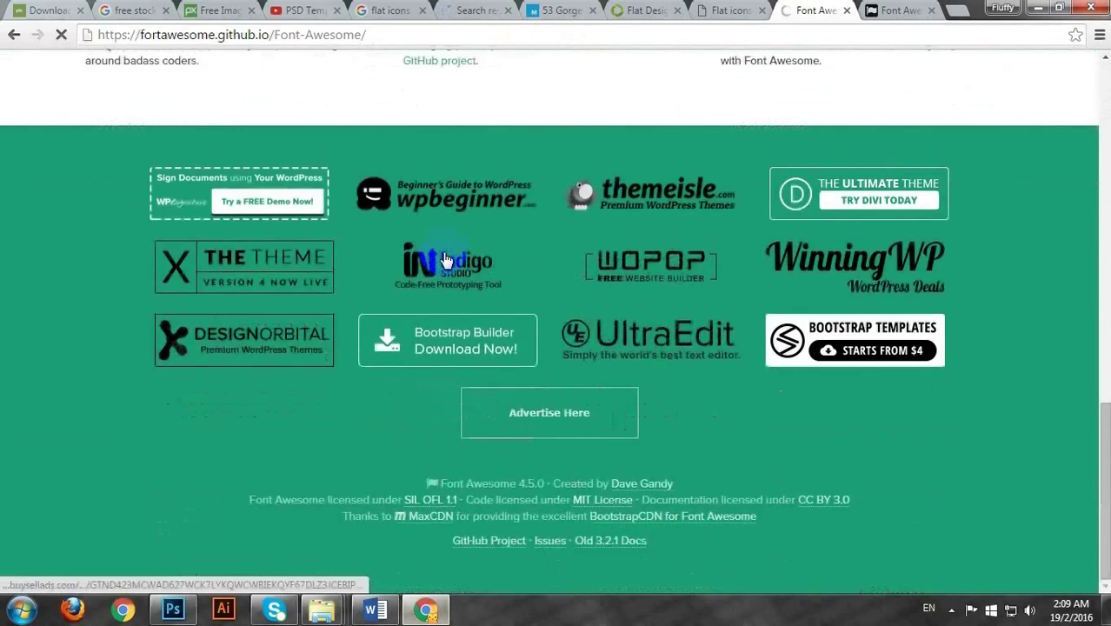
scroll(442, 256, up, 11)
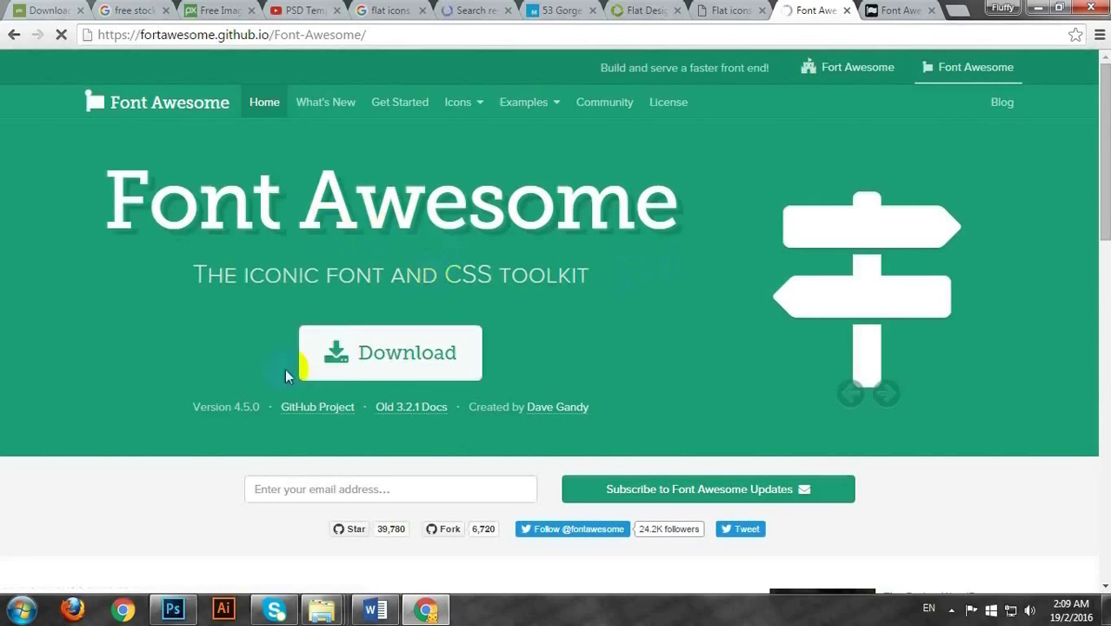
click(396, 358)
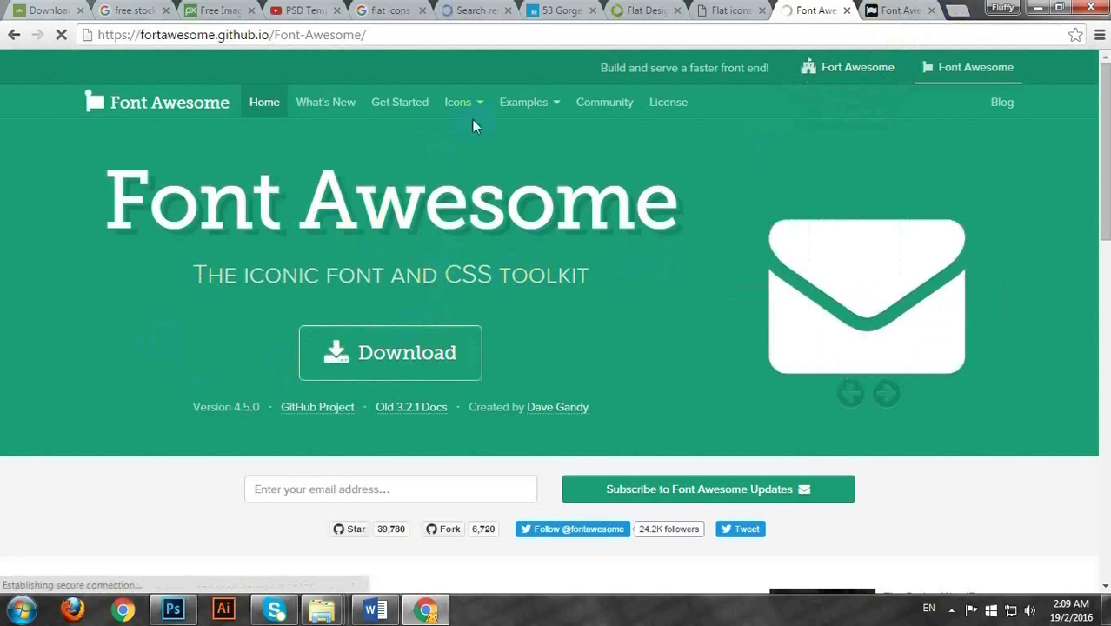
click(396, 358)
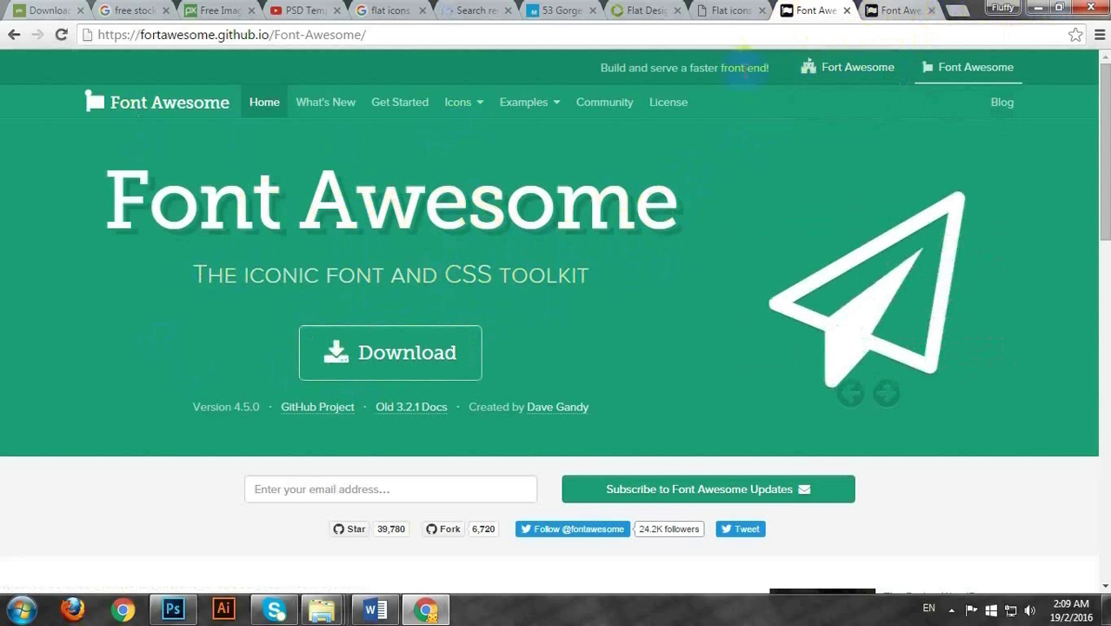
Open the already loaded Font Awesome Cheatsheet page and review its instructions for using the icons in a design
click(878, 9)
scroll(665, 307, down, 8)
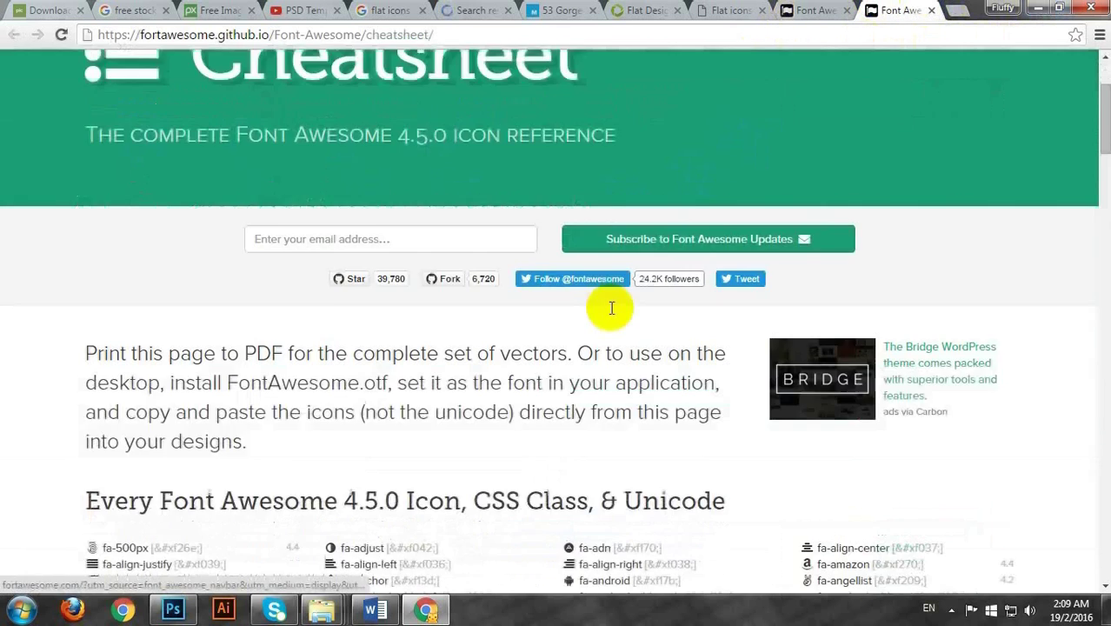
scroll(524, 331, up, 6)
scroll(524, 330, up, 2)
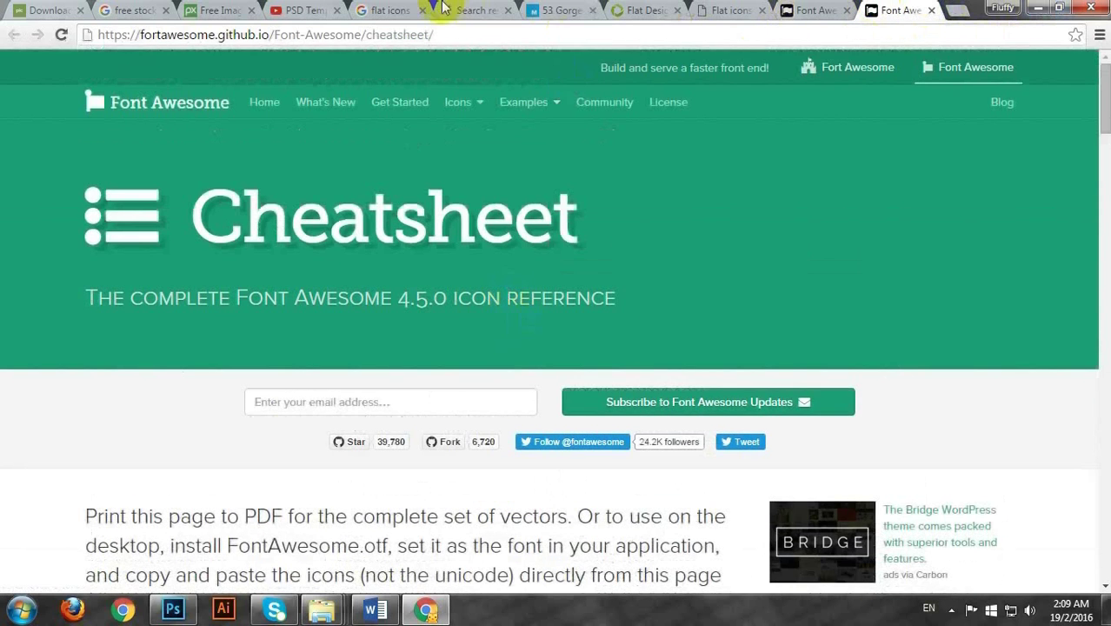
Search Google for "font awesome cheatsheet" in a new browser tab
click(960, 9)
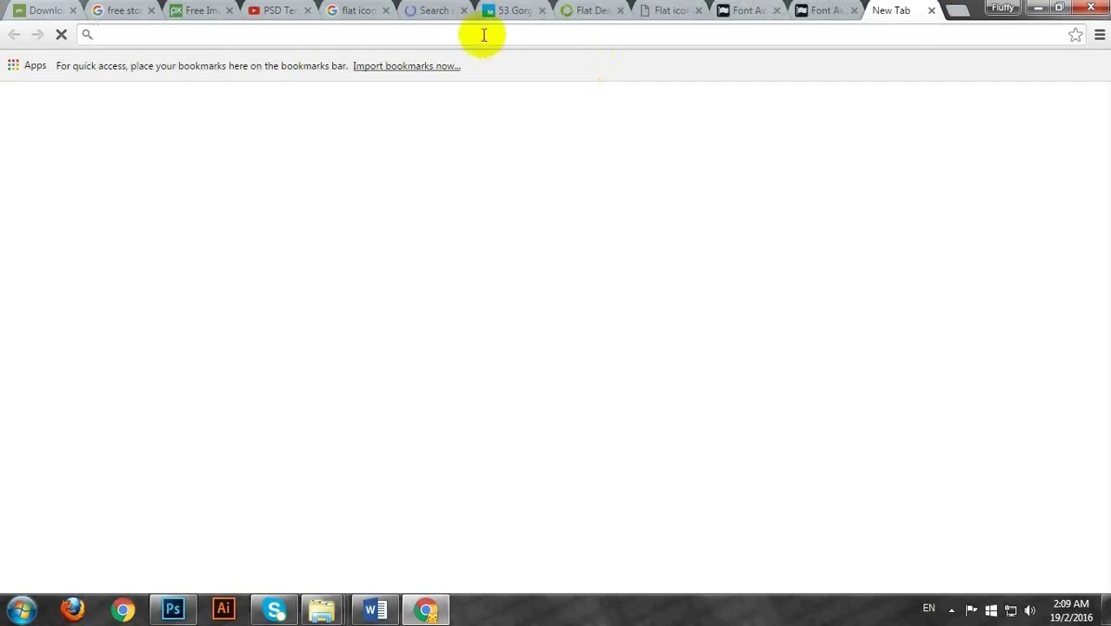
text(FONTAWES)
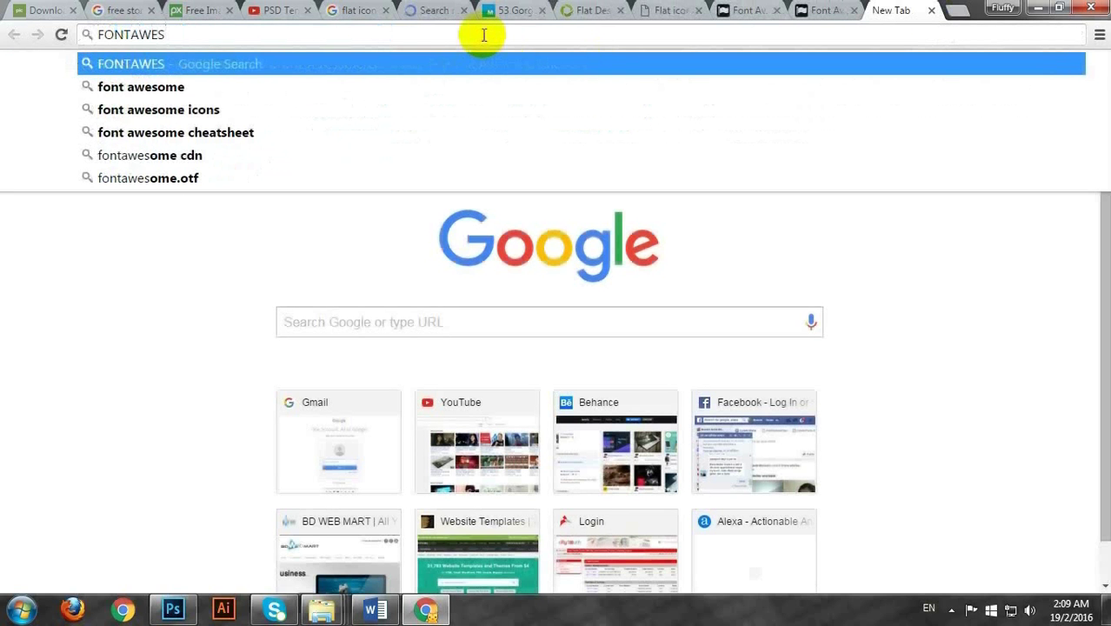
key(Down)
key(Down)
key(Down)
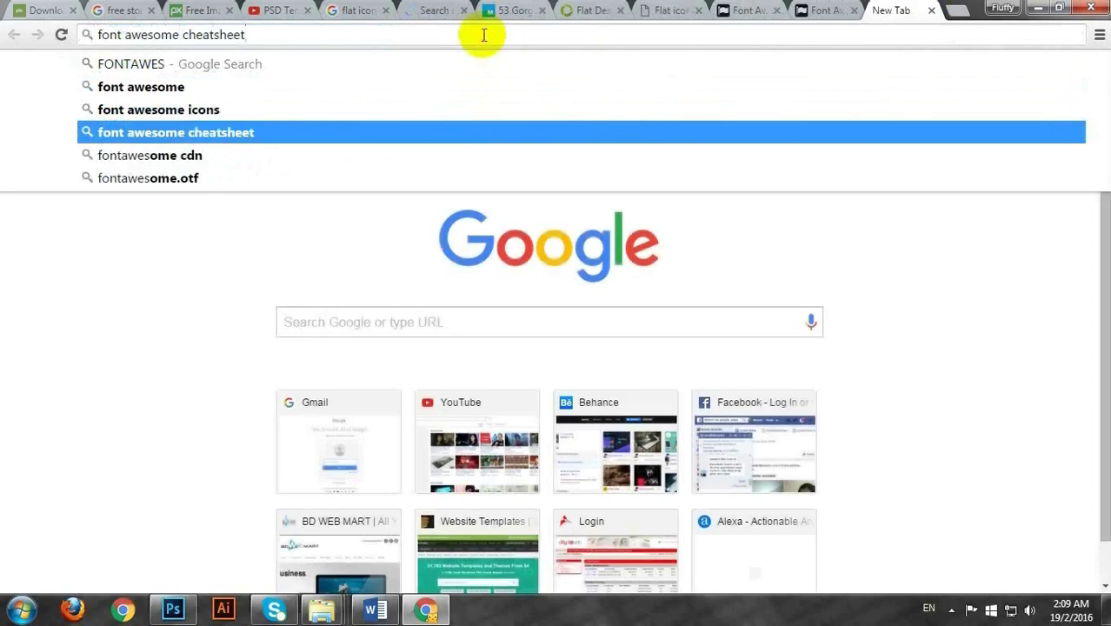
key(Return)
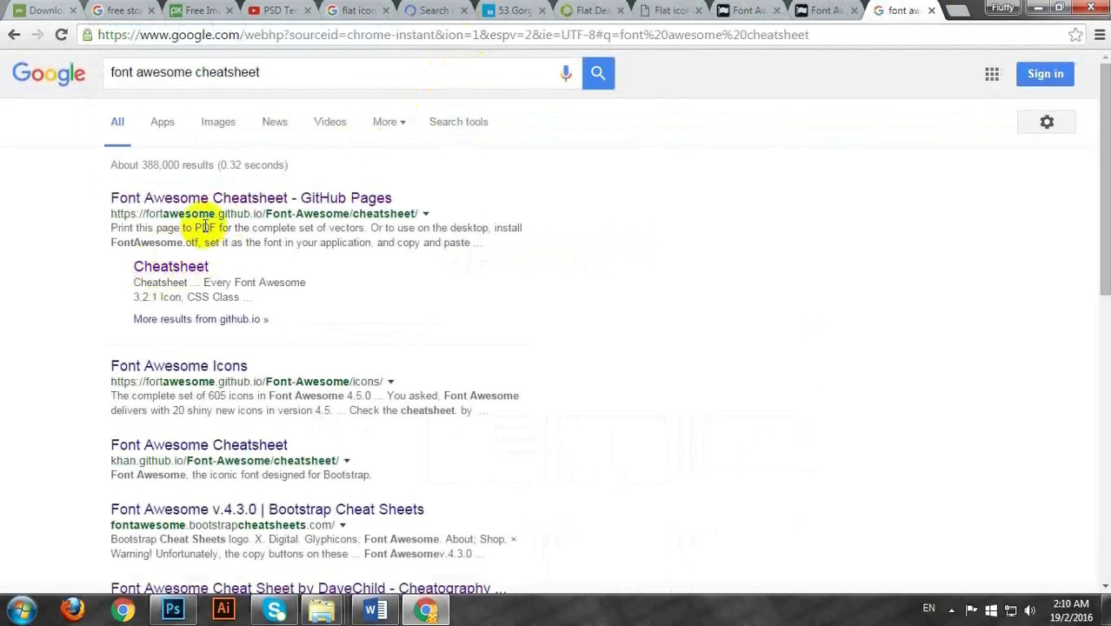
Return to the Font Awesome Cheatsheet, find the fa-facebook entry and copy its icon
click(825, 12)
scroll(249, 253, down, 10)
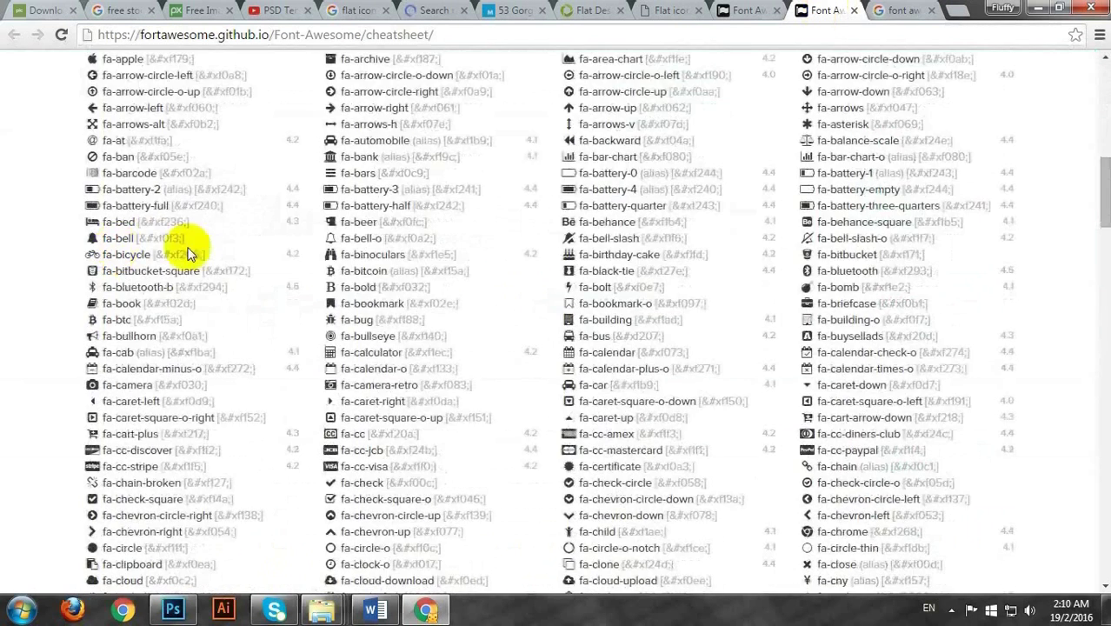
scroll(131, 413, down, 2)
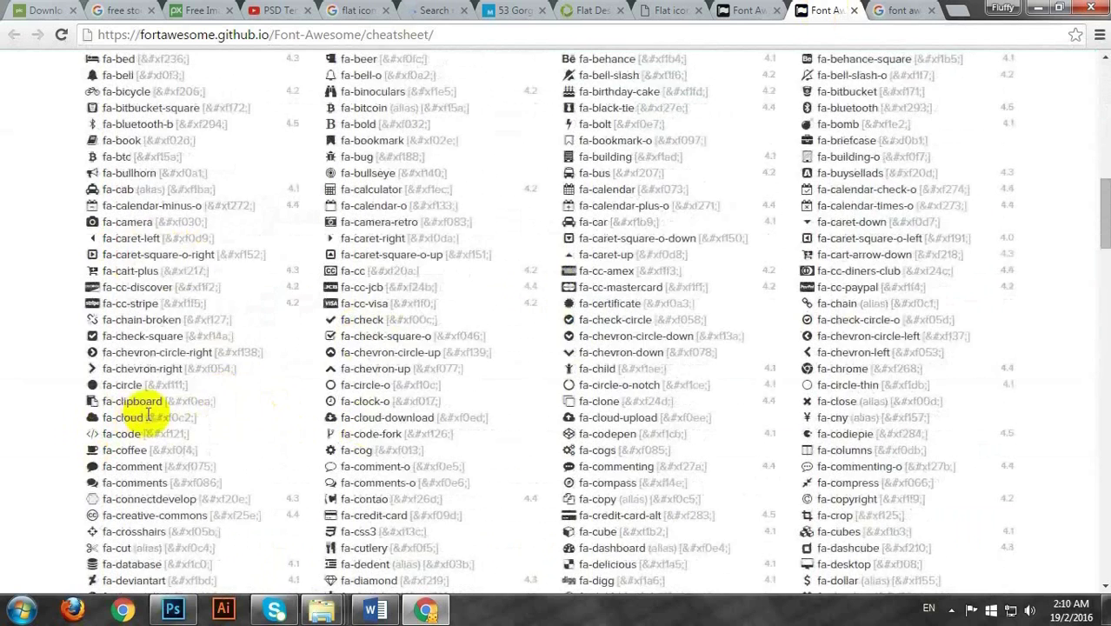
scroll(148, 414, down, 4)
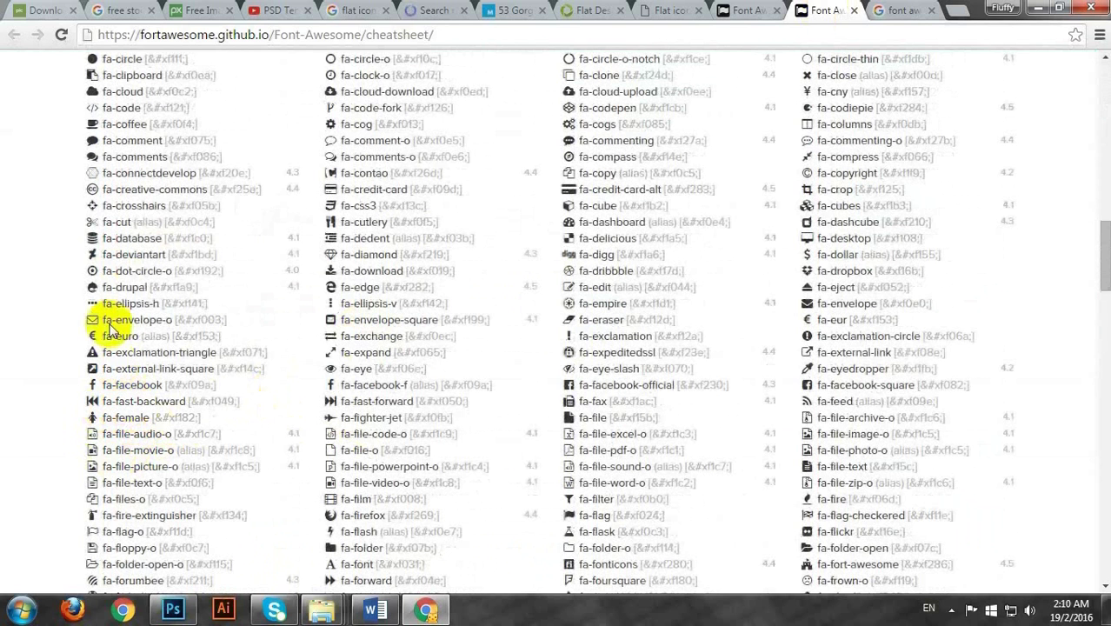
click(98, 384)
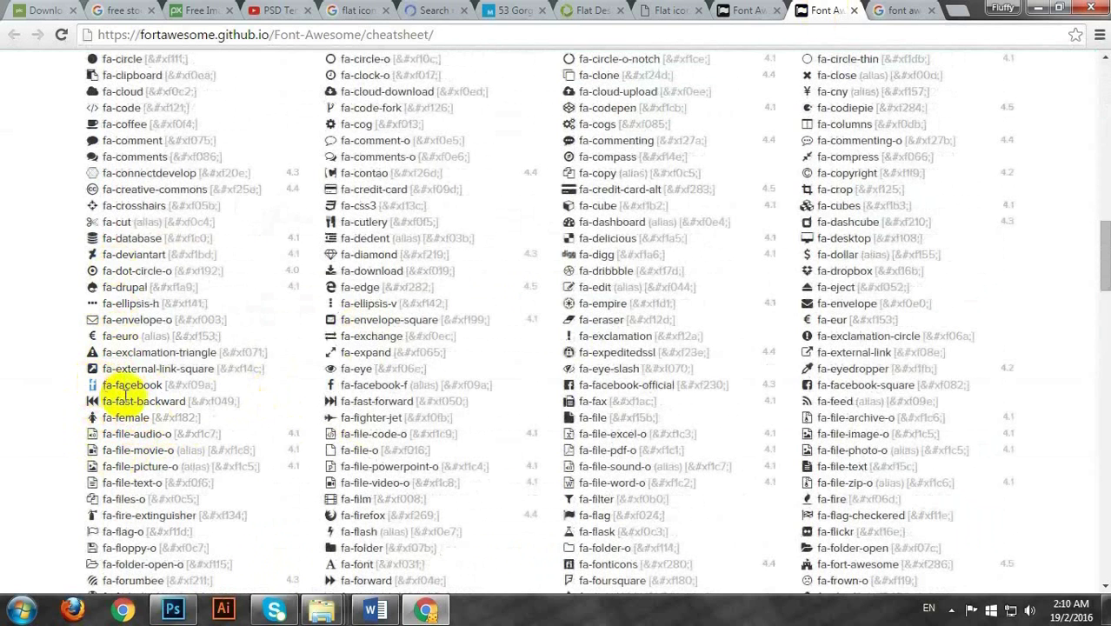
Return to Photoshop, paste the copied Facebook icon into the text box above the menu, centre it and commit the text
click(1041, 8)
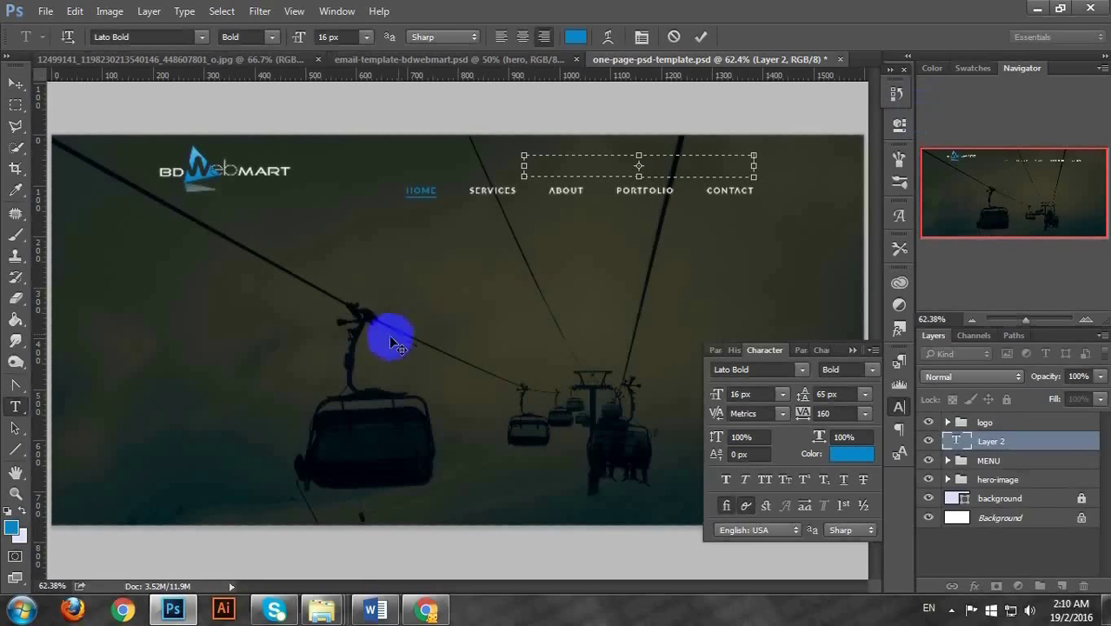
click(613, 180)
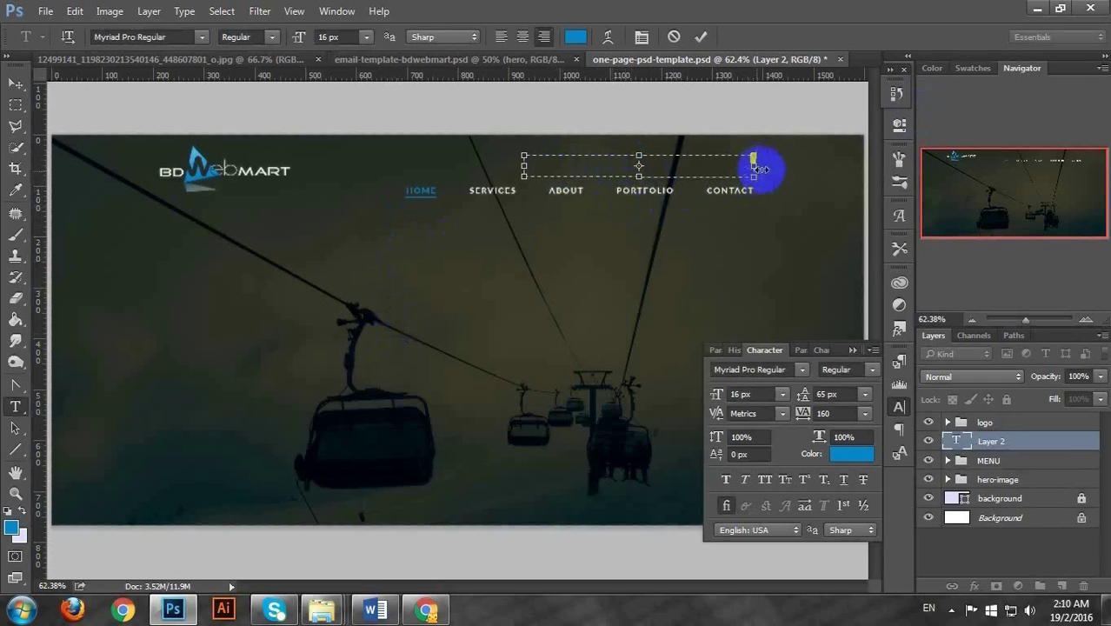
click(513, 43)
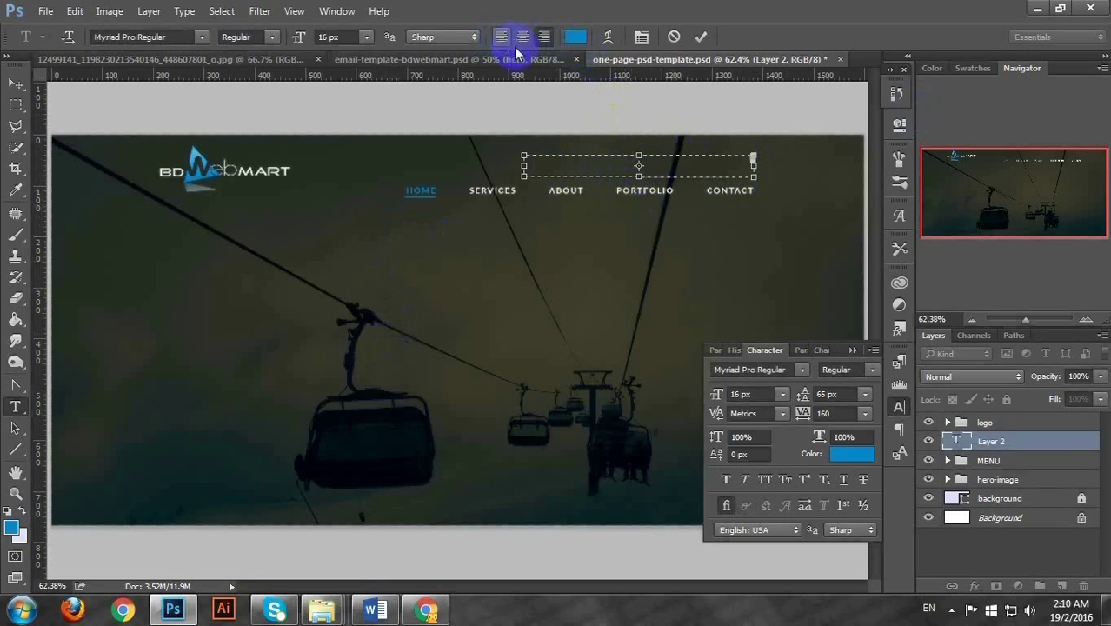
click(625, 169)
click(521, 36)
click(620, 178)
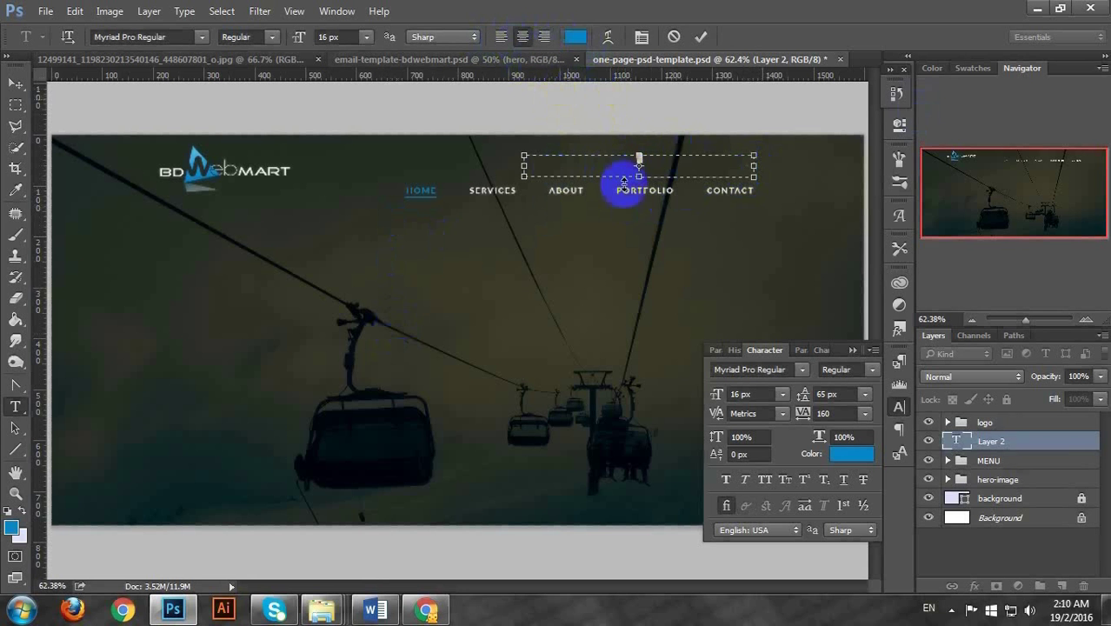
click(603, 235)
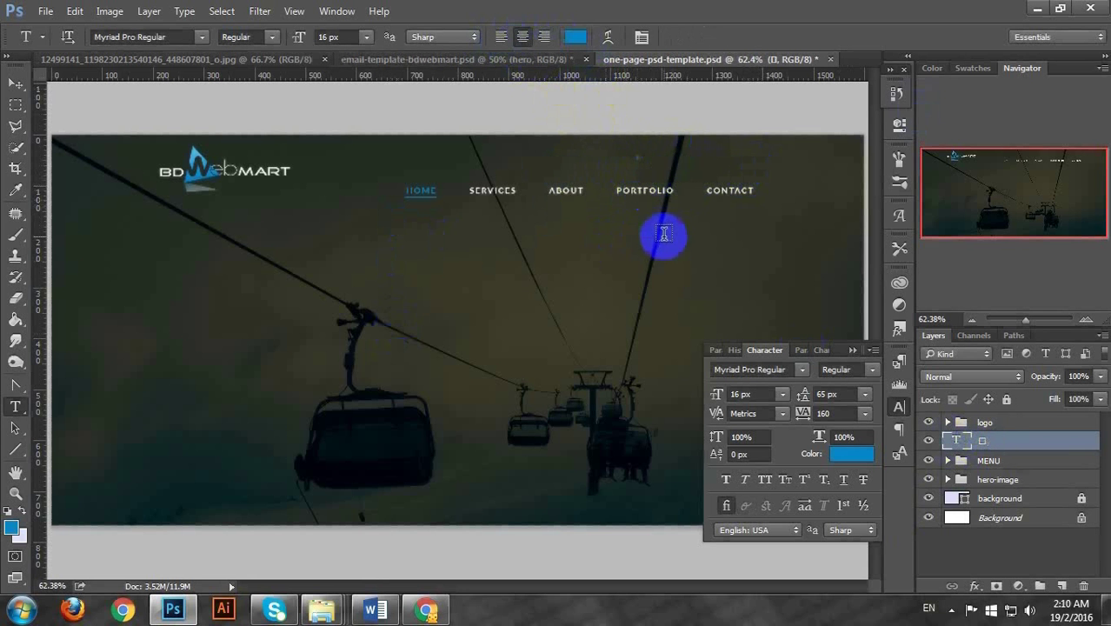
Set the font of the pasted Facebook icon above the menu to FontAwesome Regular
key(ctrl+1)
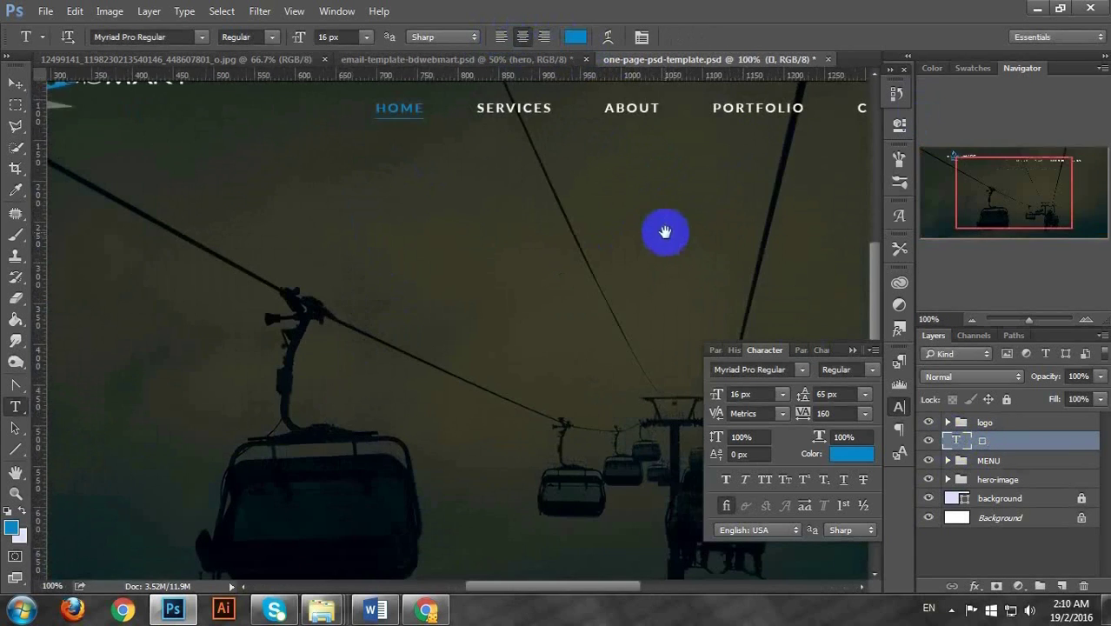
drag(565, 289, 456, 390)
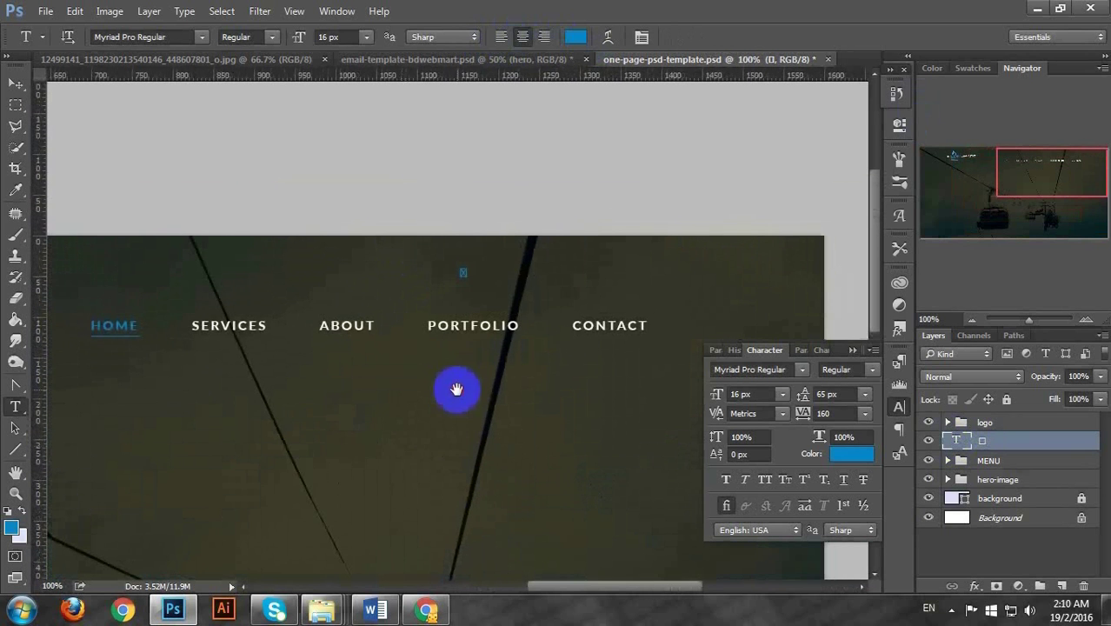
click(460, 276)
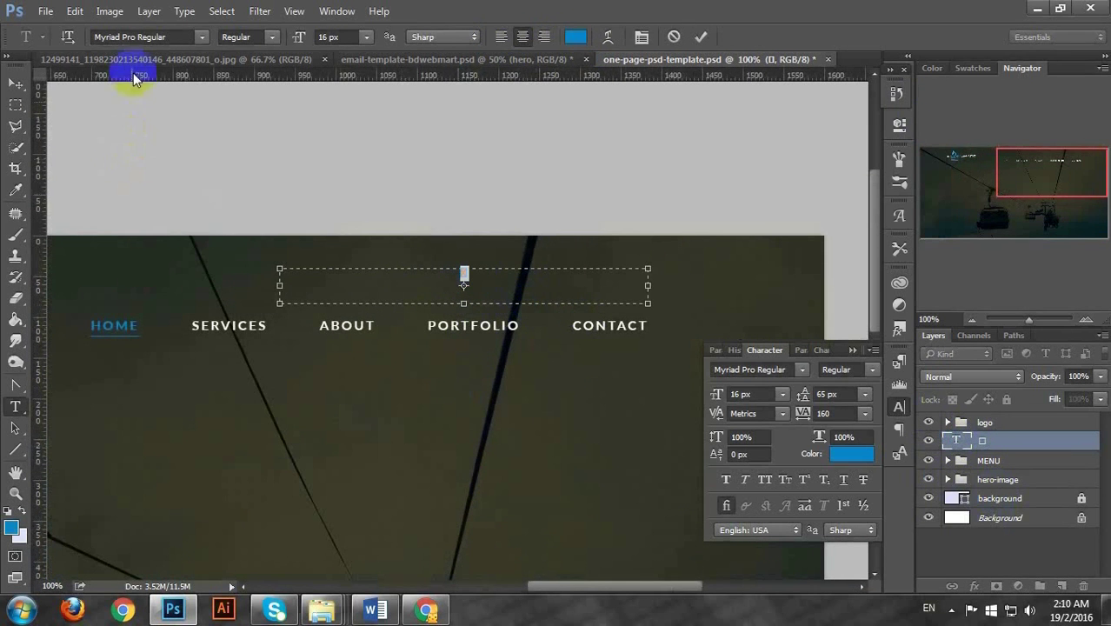
click(183, 37)
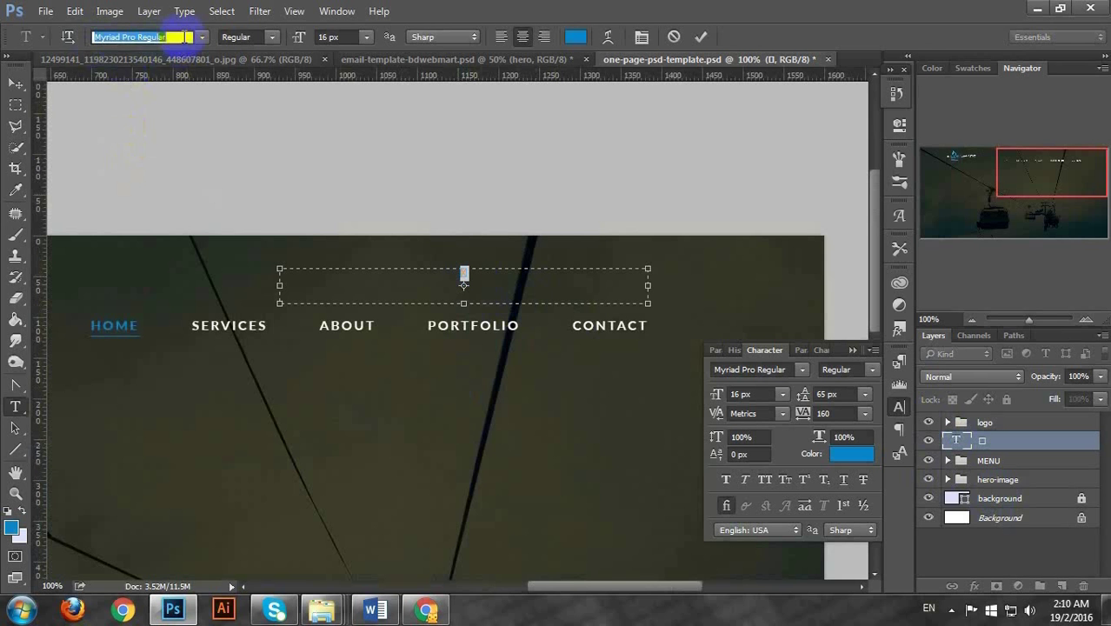
text(FONTAWE)
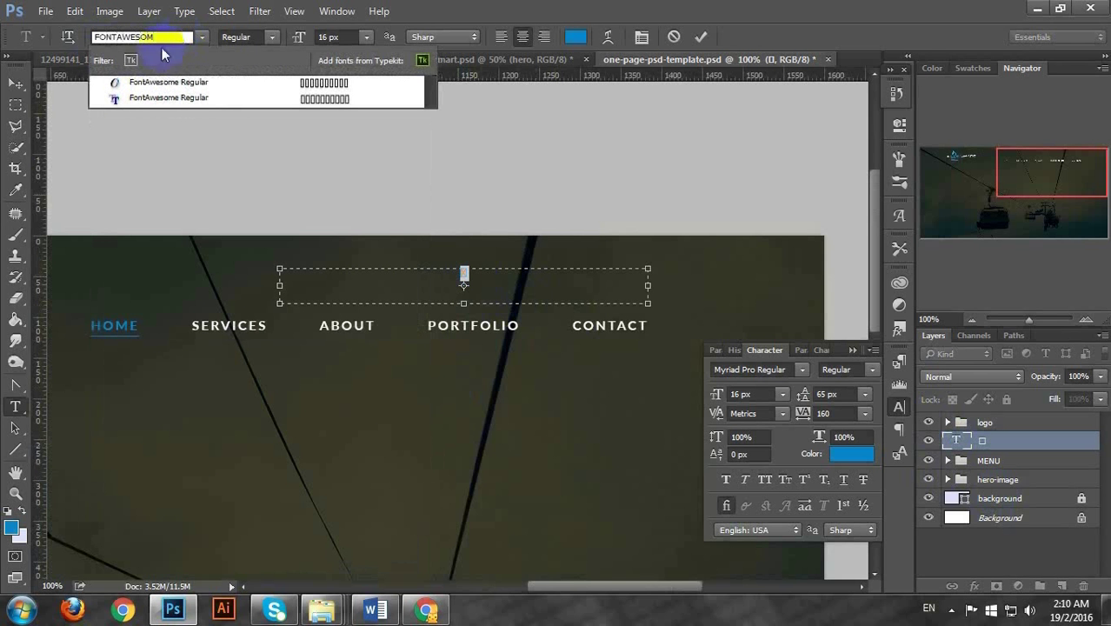
text(SOM)
click(208, 99)
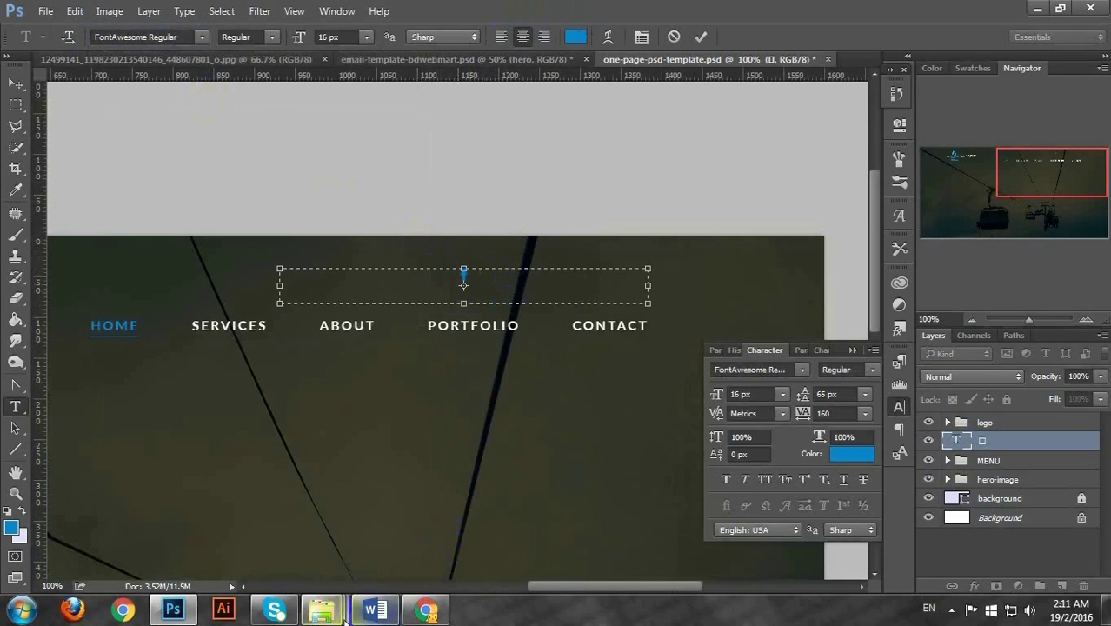
Copy the fa-twitter icon from the Font Awesome Cheatsheet in Chrome and paste it after the Facebook icon in Photoshop
click(425, 611)
scroll(426, 293, down, 2)
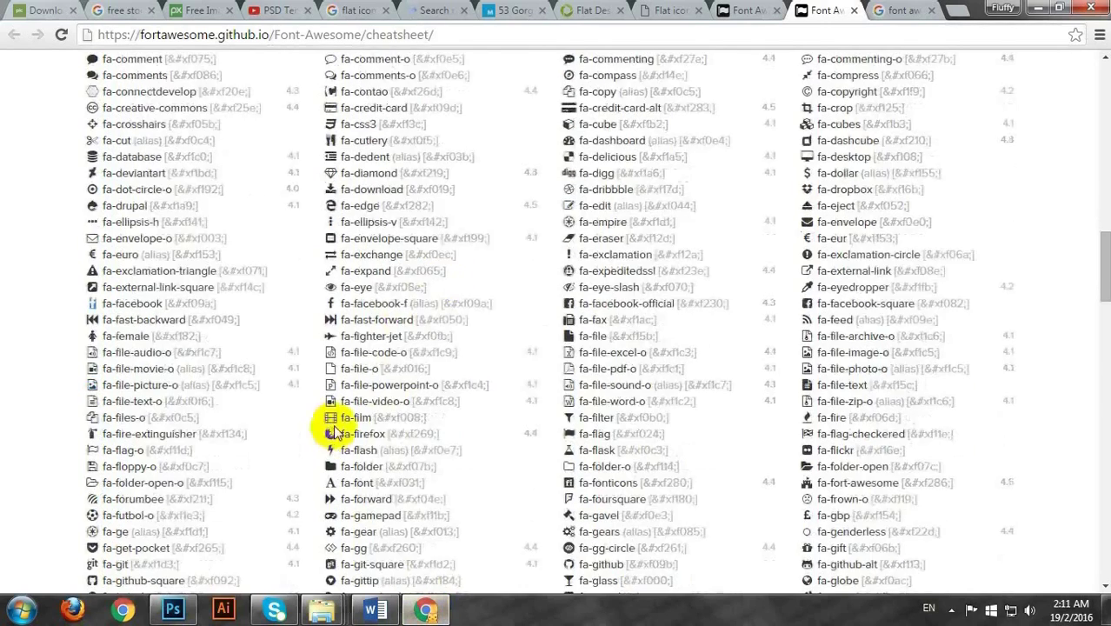
scroll(59, 408, down, 20)
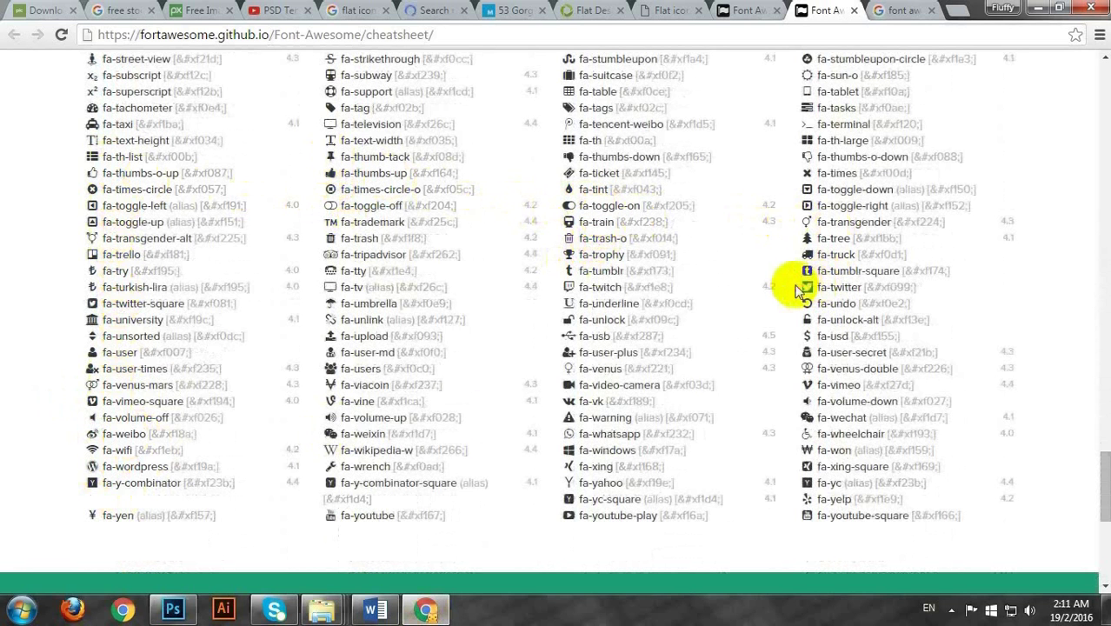
click(426, 610)
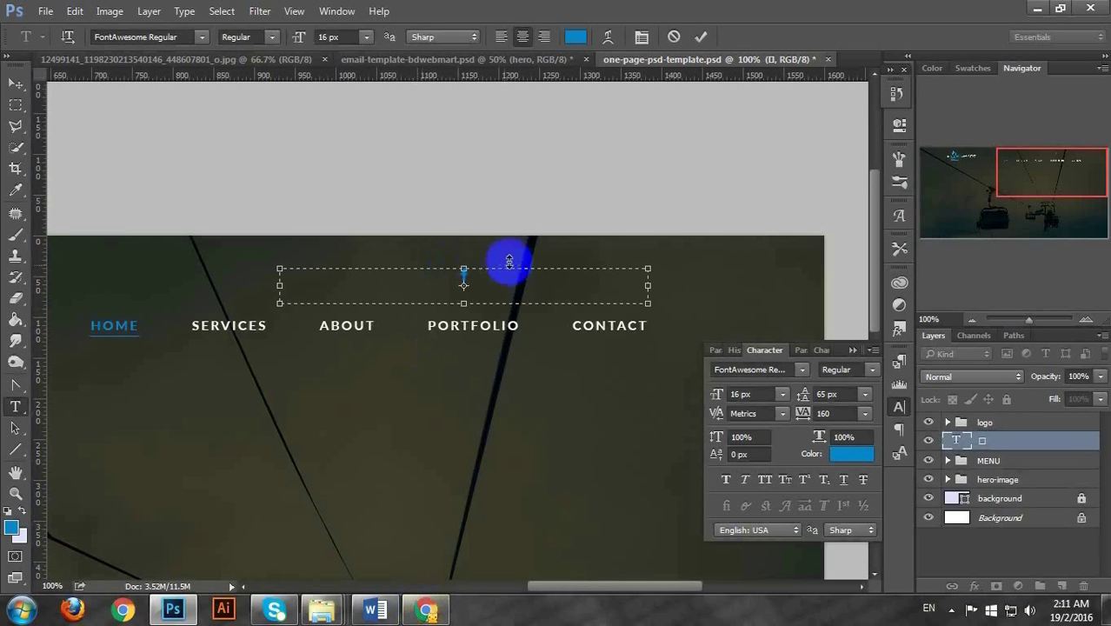
key(ctrl+v)
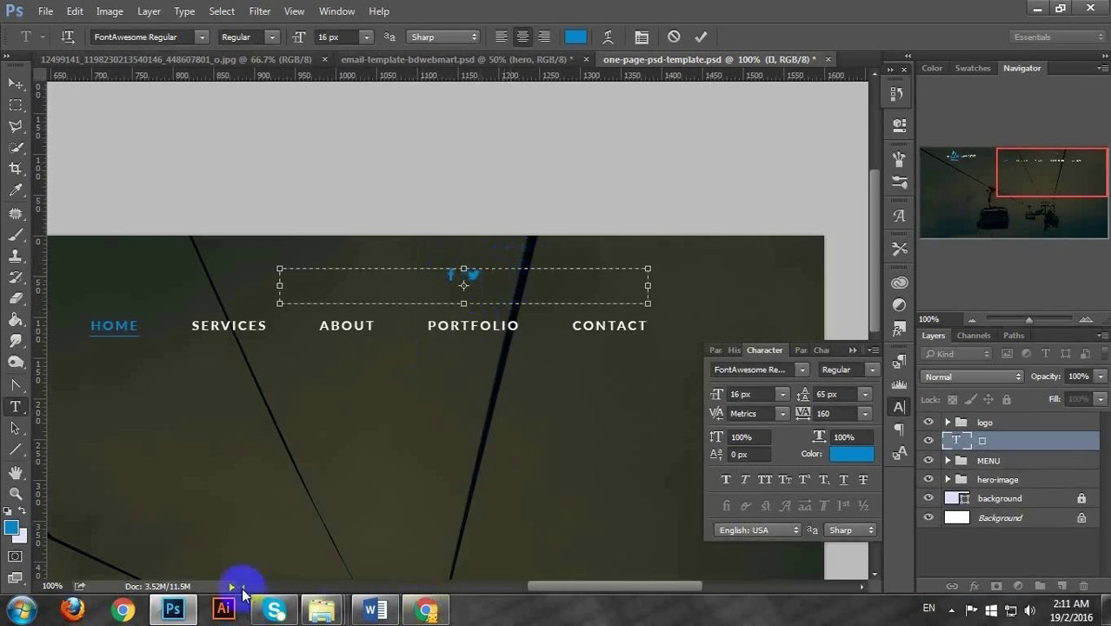
Copy the fa-youtube-square icon from the cheatsheet in Chrome and paste it after the Twitter icon in Photoshop
click(425, 611)
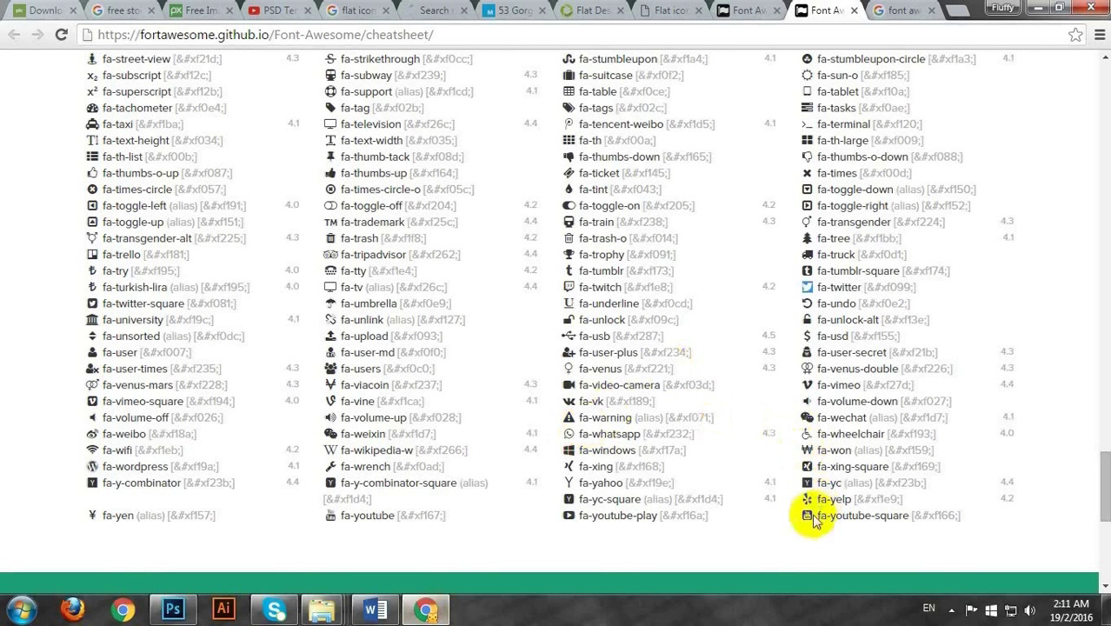
drag(806, 514, 782, 514)
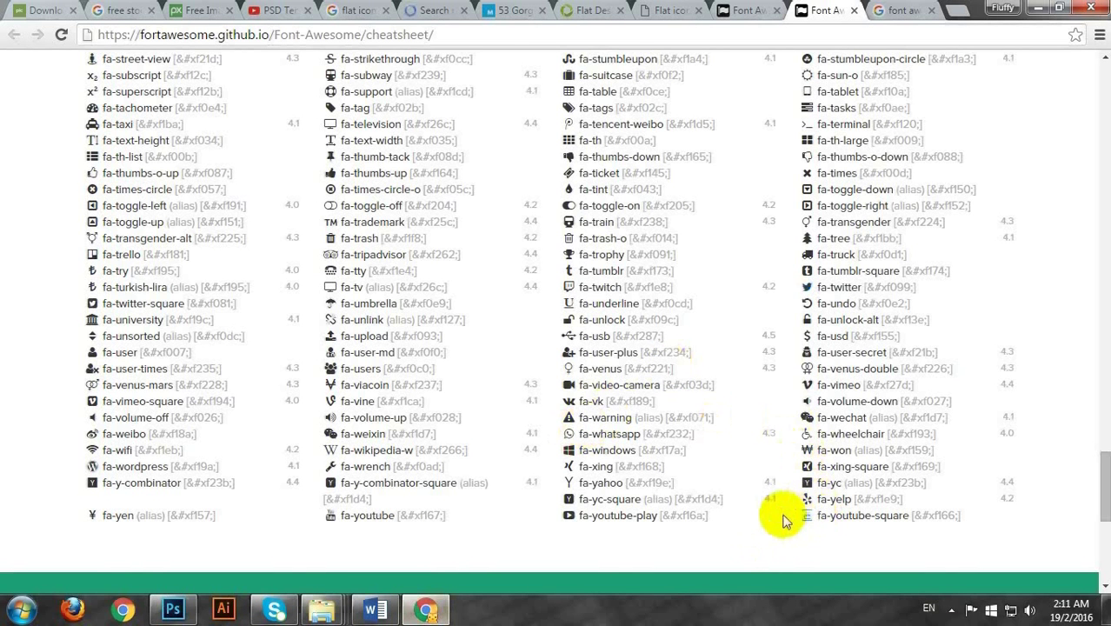
click(425, 610)
key(ctrl+v)
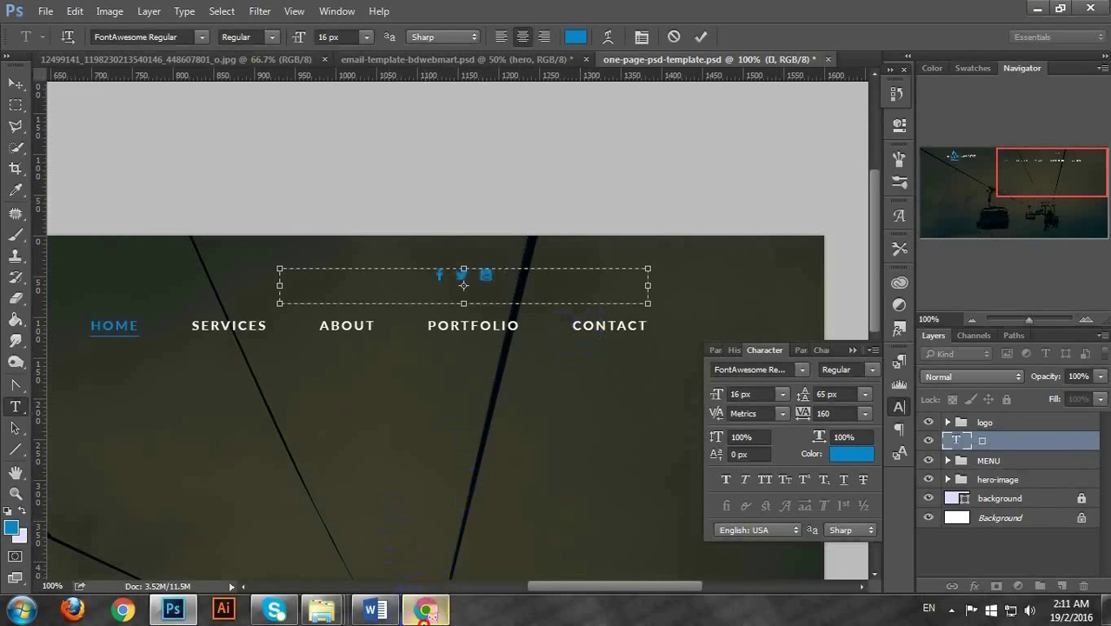
Copy the fa-youtube icon from the cheatsheet in Chrome and replace the square YouTube icon in Photoshop with it
click(426, 610)
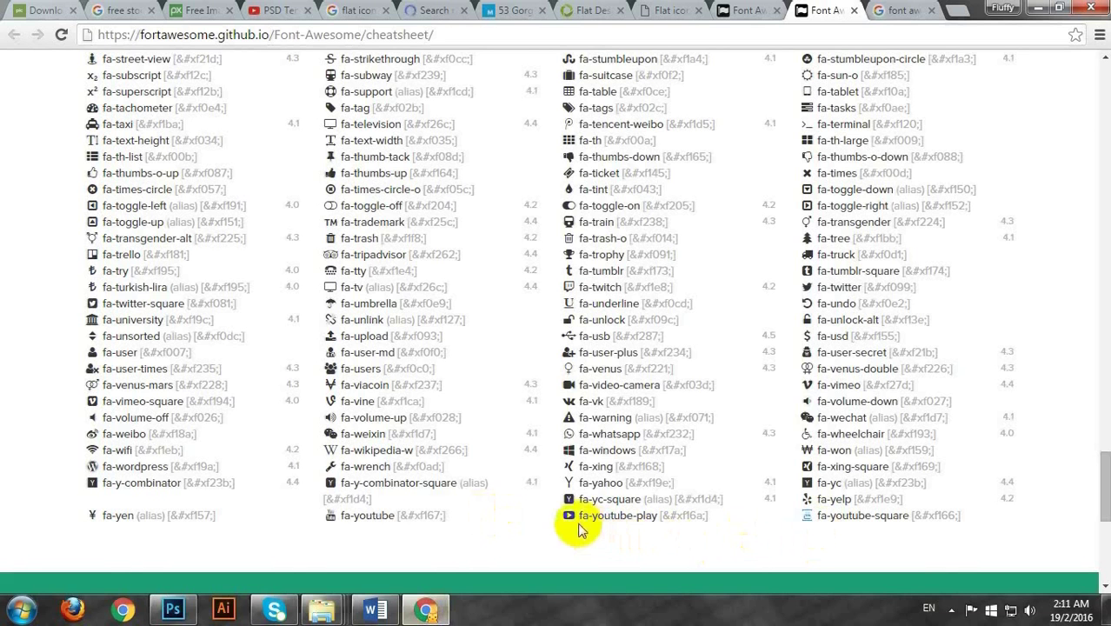
drag(332, 514, 280, 513)
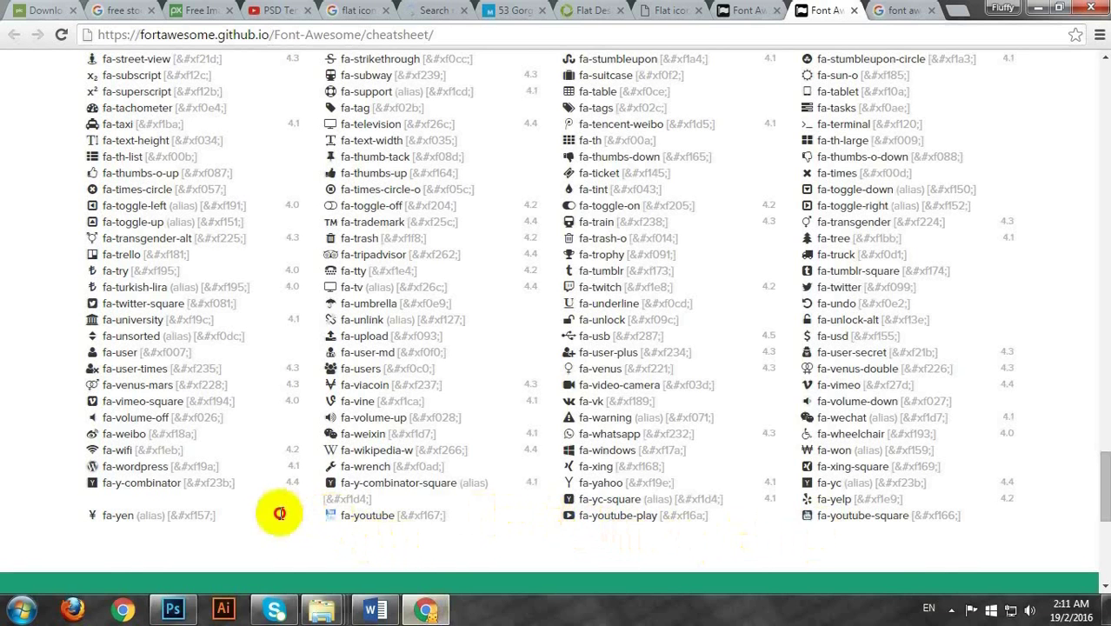
key(alt+Tab)
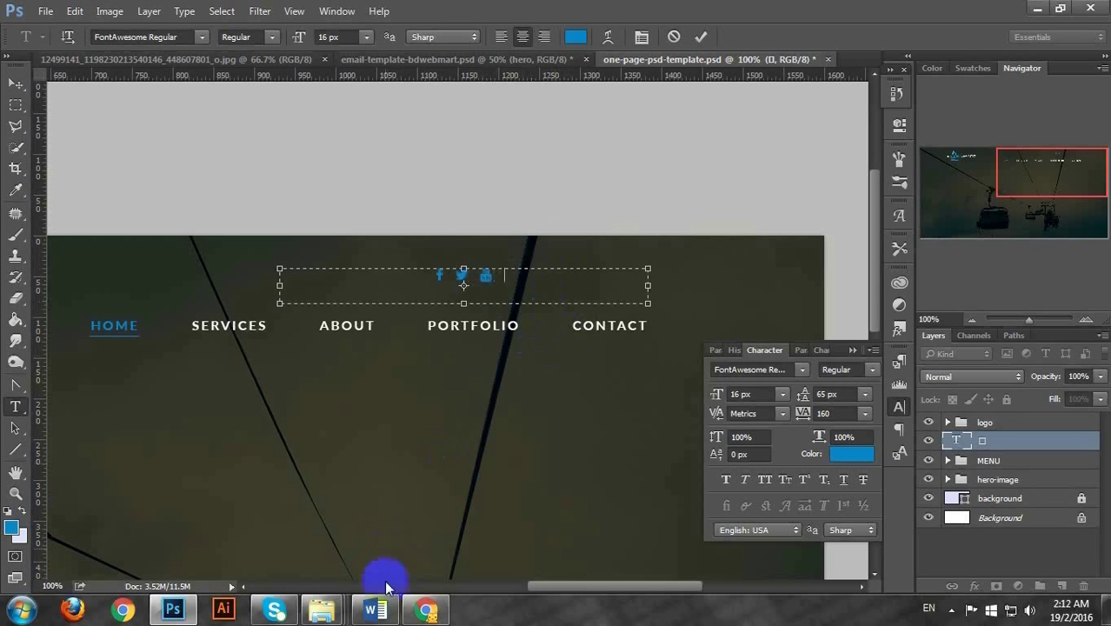
Find and copy the fa-google-plus icon on the cheatsheet in Chrome, and paste it after the YouTube icon in Photoshop
click(425, 606)
drag(578, 499, 573, 494)
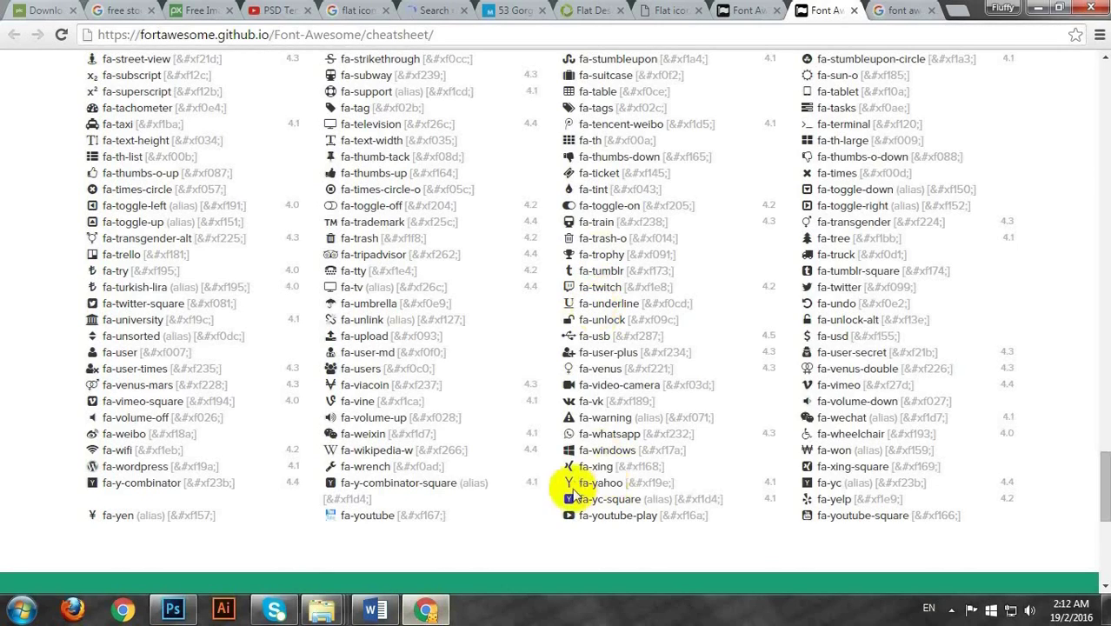
click(573, 493)
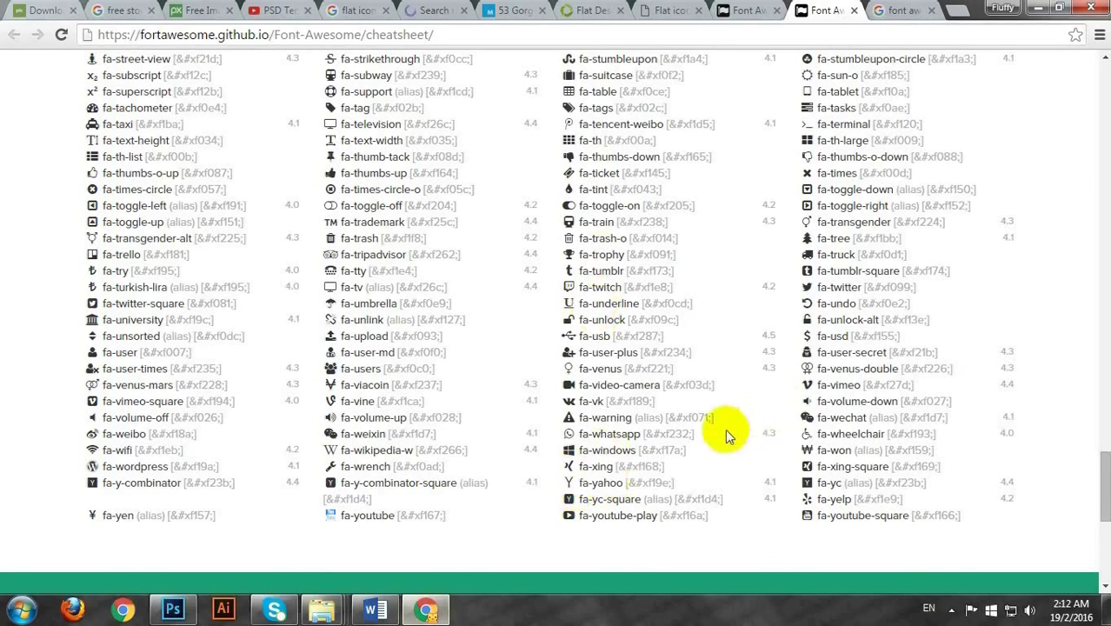
scroll(724, 429, up, 5)
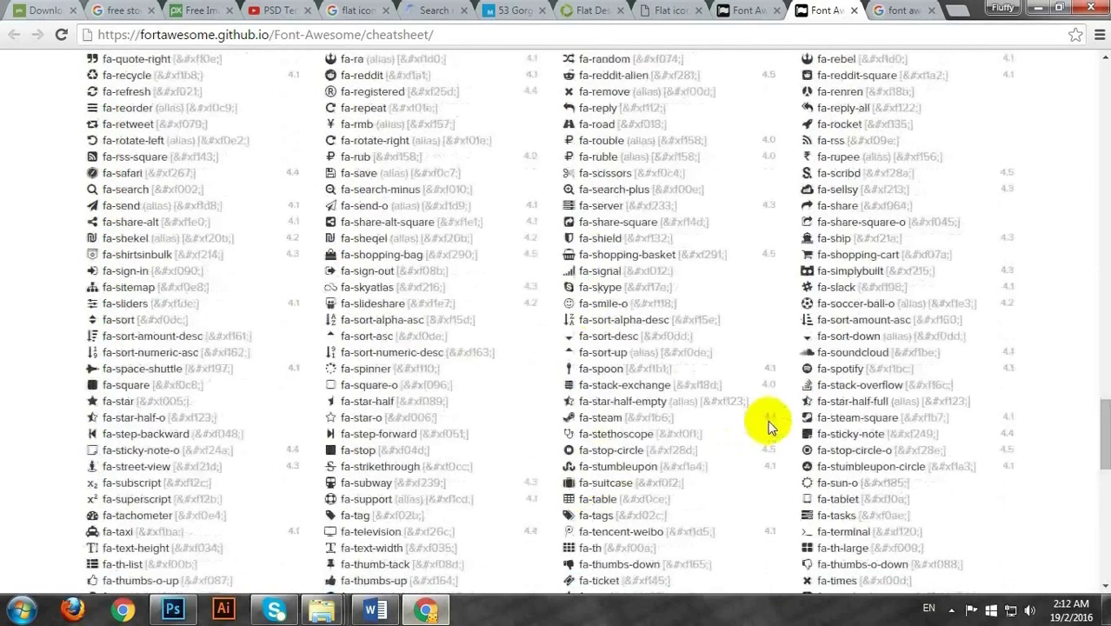
scroll(334, 265, up, 14)
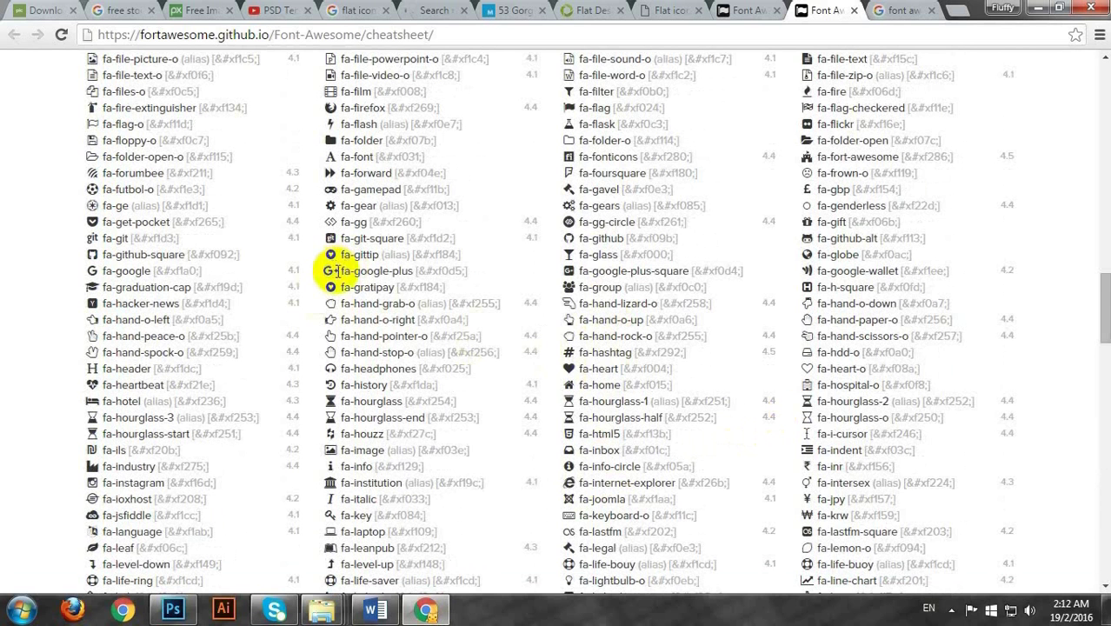
drag(335, 270, 424, 613)
key(alt+Tab)
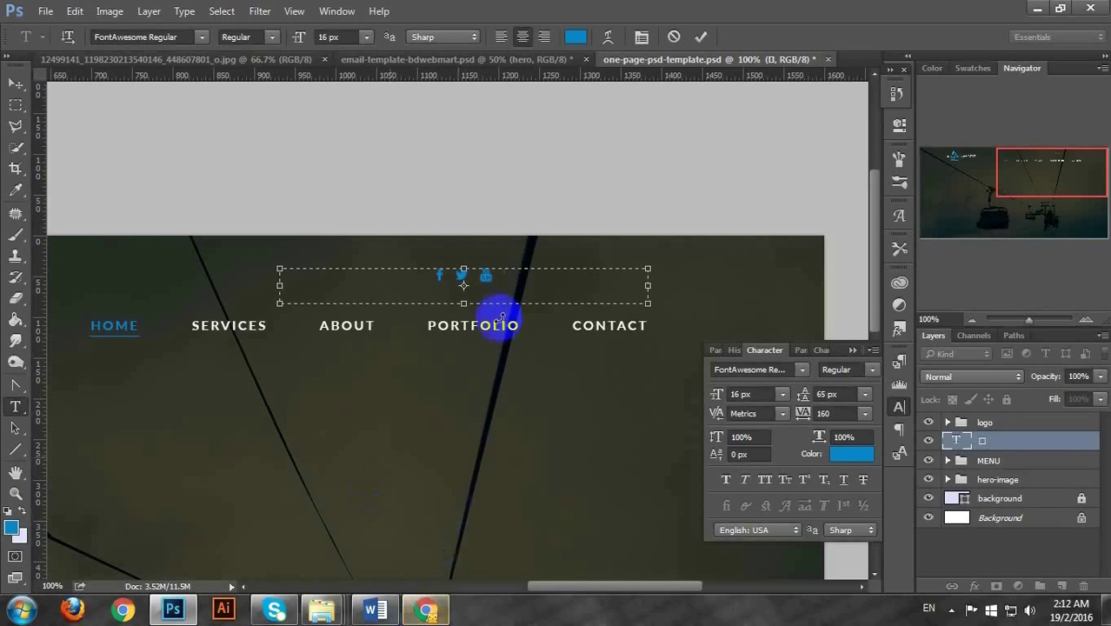
key(ctrl+v)
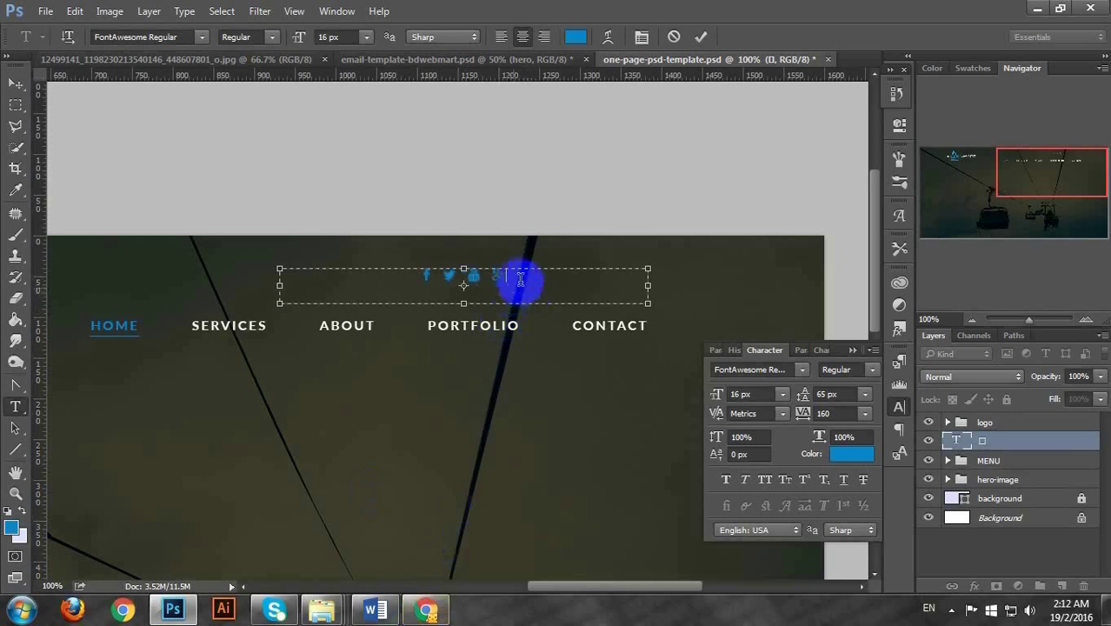
Reduce the icon text box's height to about 28 px and right-align the four social icons
drag(463, 303, 464, 292)
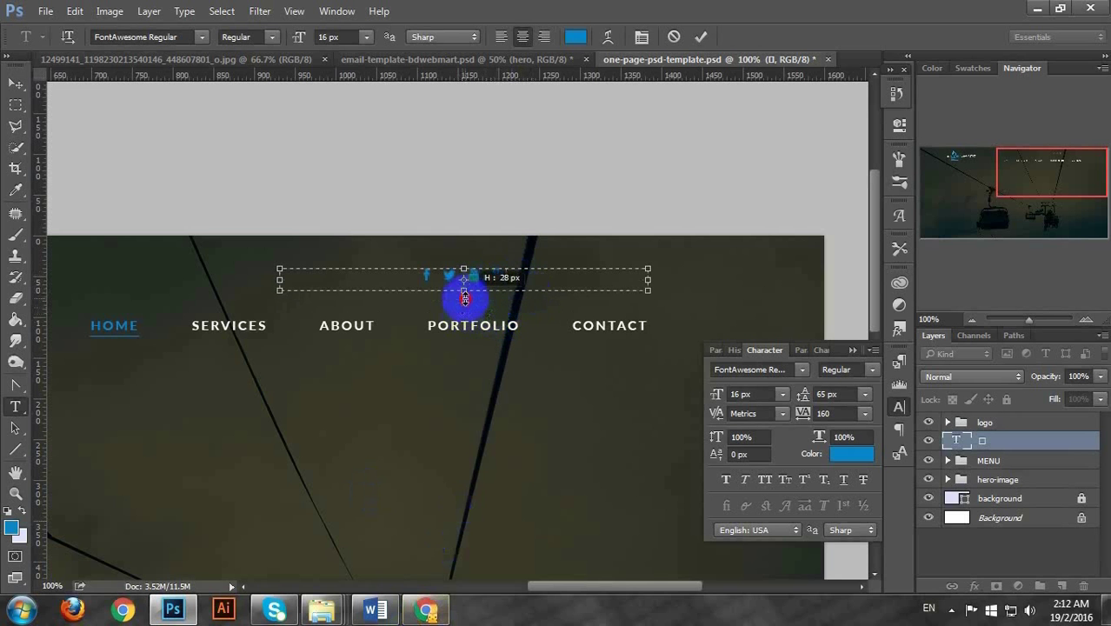
double_click(471, 273)
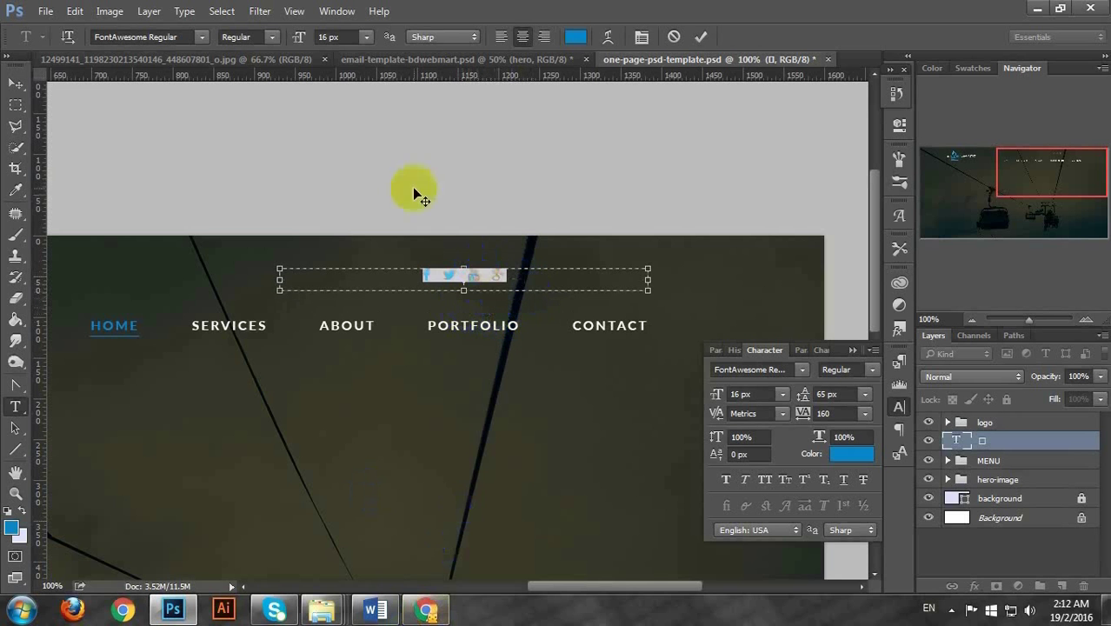
click(543, 36)
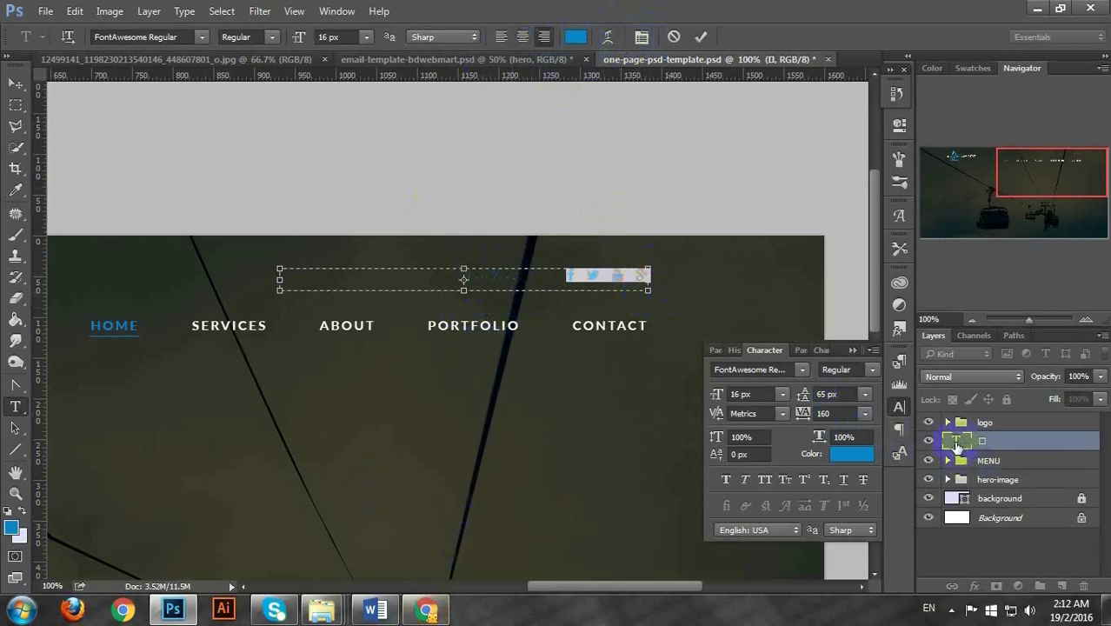
Recolor the whole social icon text layer from blue to white (#ffffff)
click(956, 443)
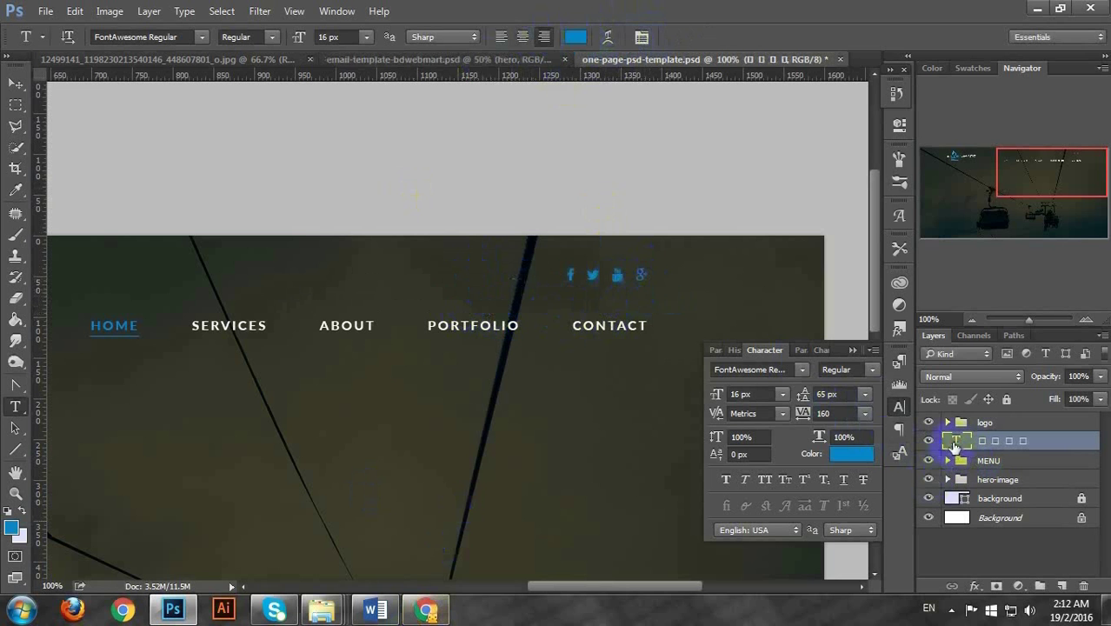
double_click(956, 443)
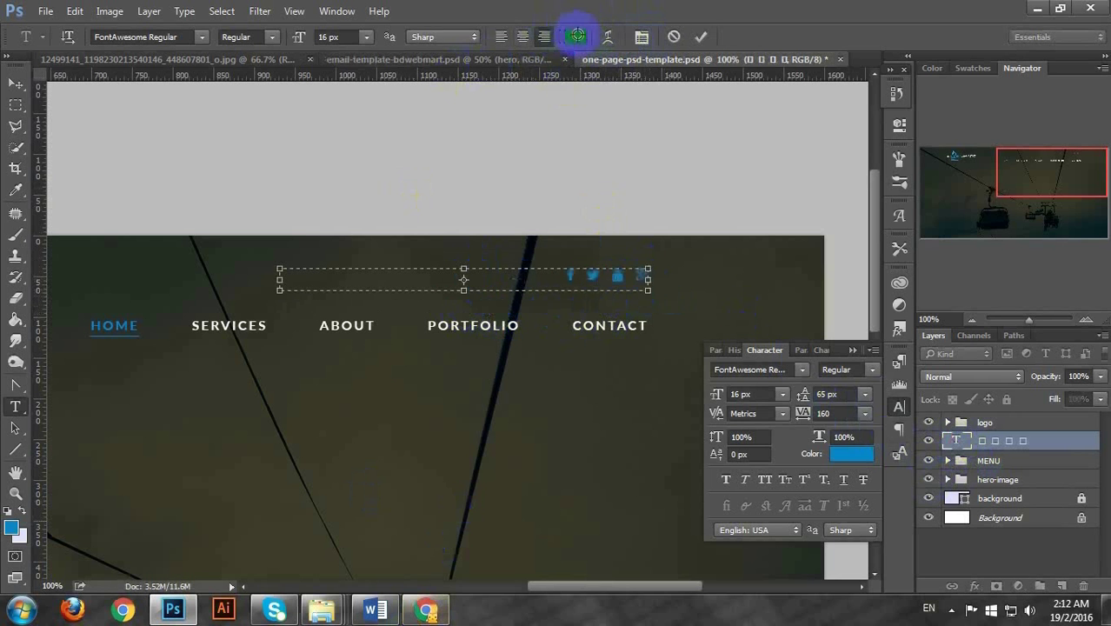
click(574, 37)
drag(627, 195, 548, 114)
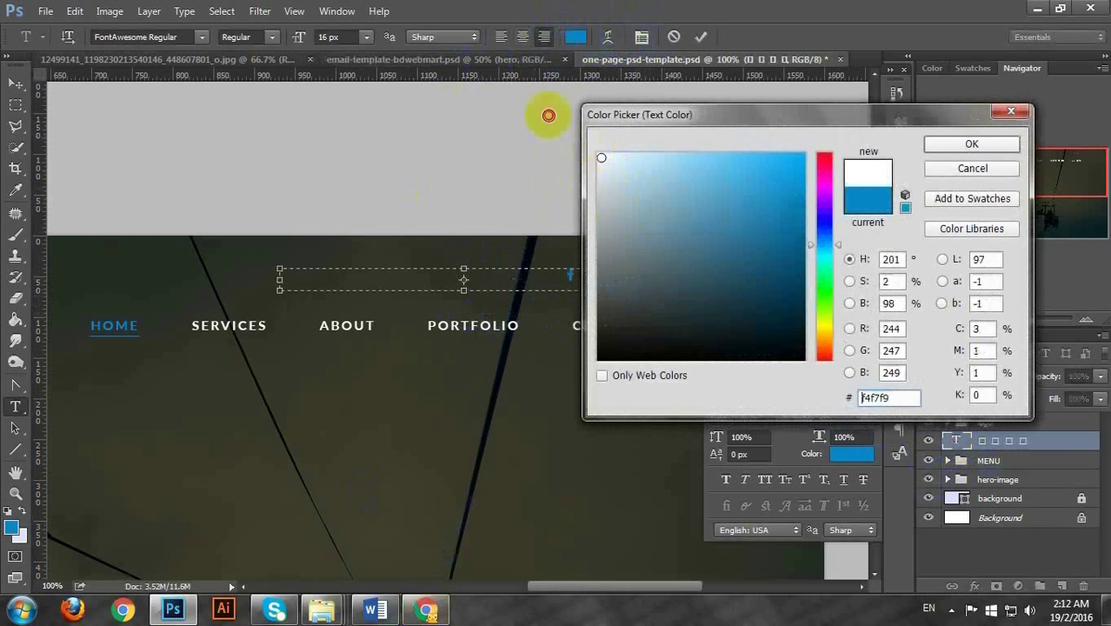
click(963, 145)
Recolor only the Twitter icon to #0889cc, sampling the blue of the HOME menu item
click(591, 273)
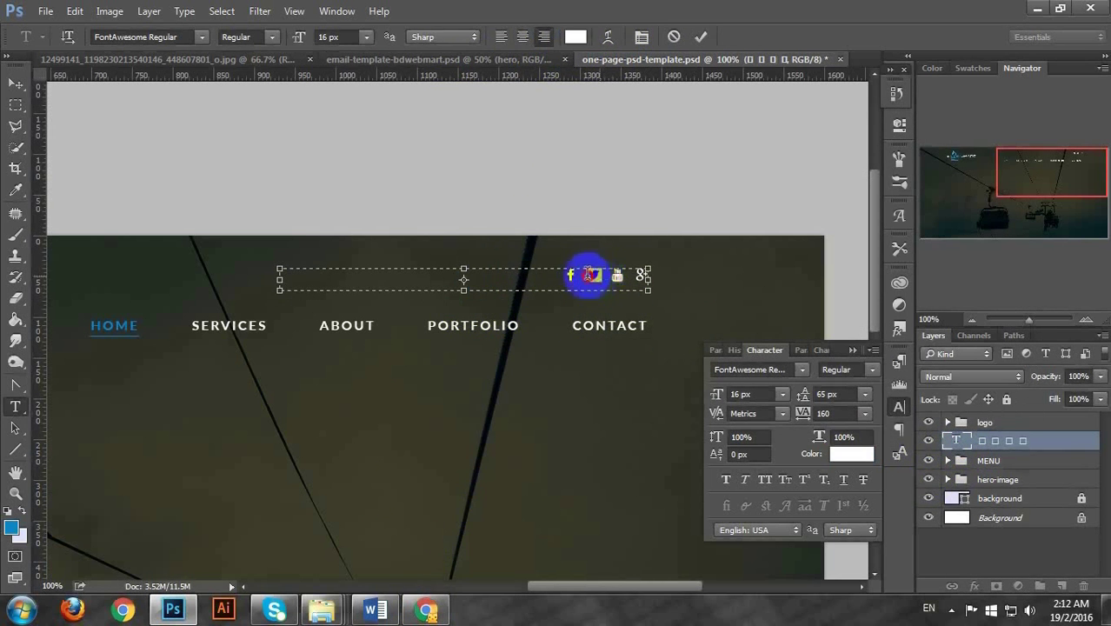
click(575, 37)
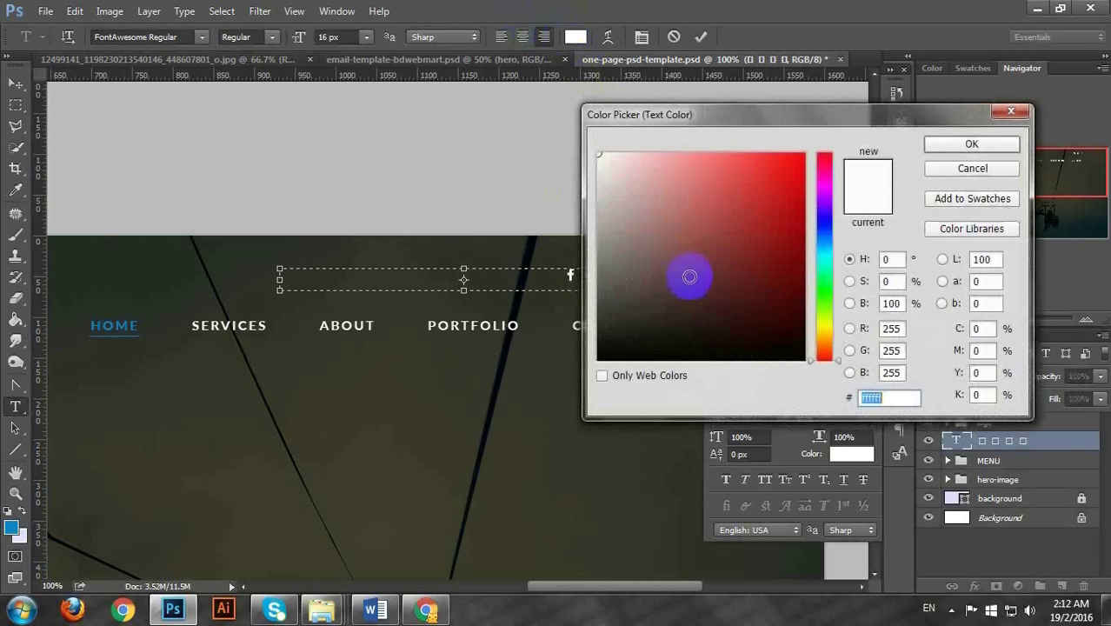
click(886, 396)
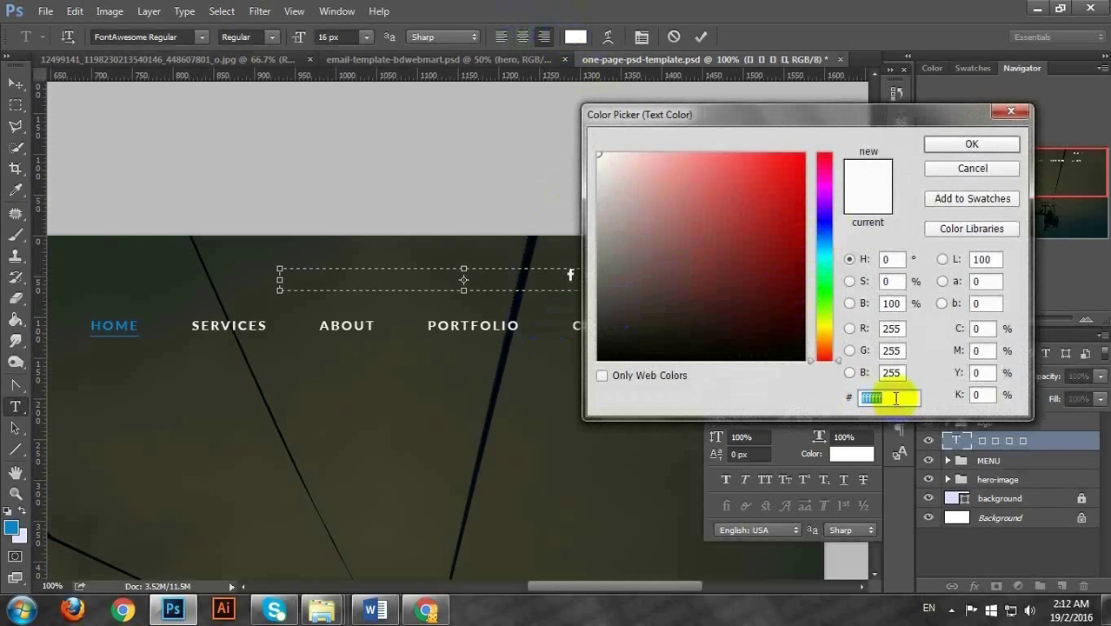
key(BackSpace)
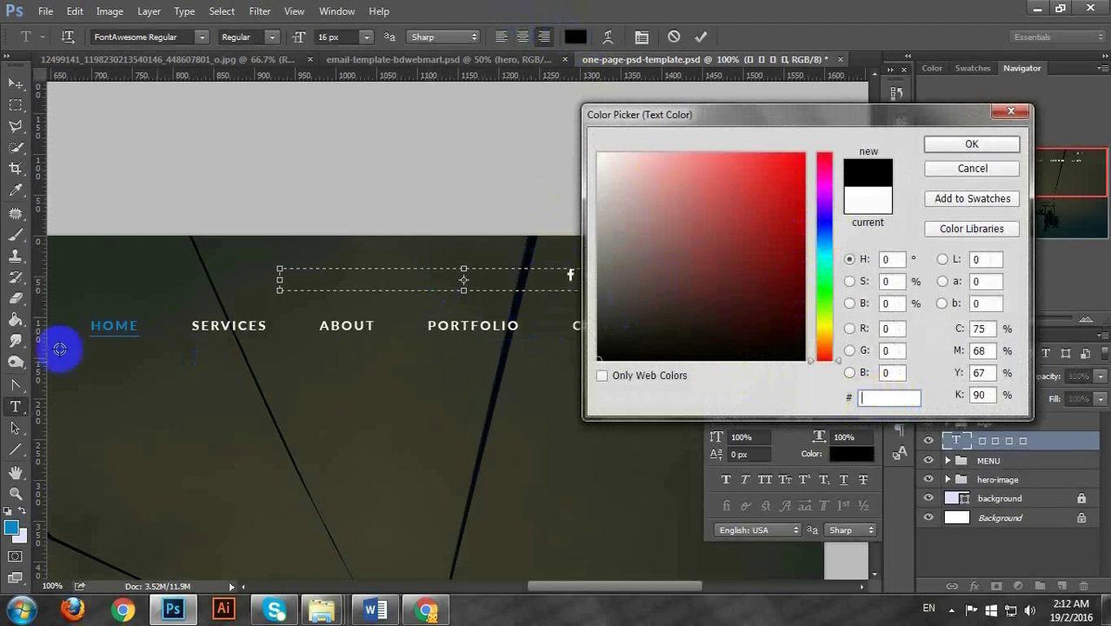
click(103, 324)
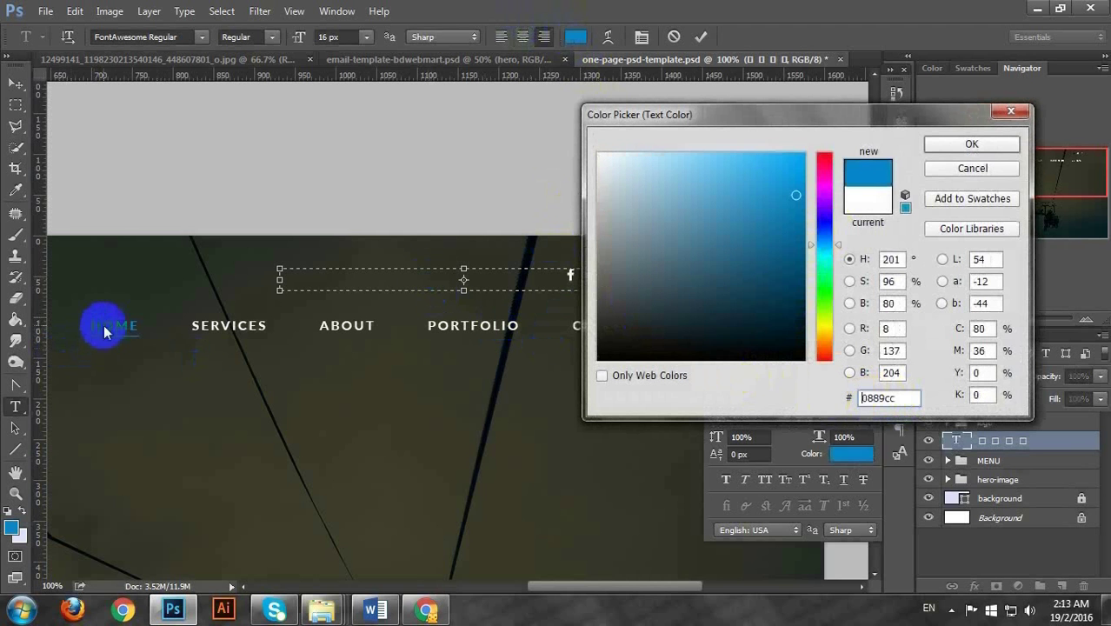
click(971, 144)
Set the tracking of the four social icons to 320 and commit the text edit
click(956, 443)
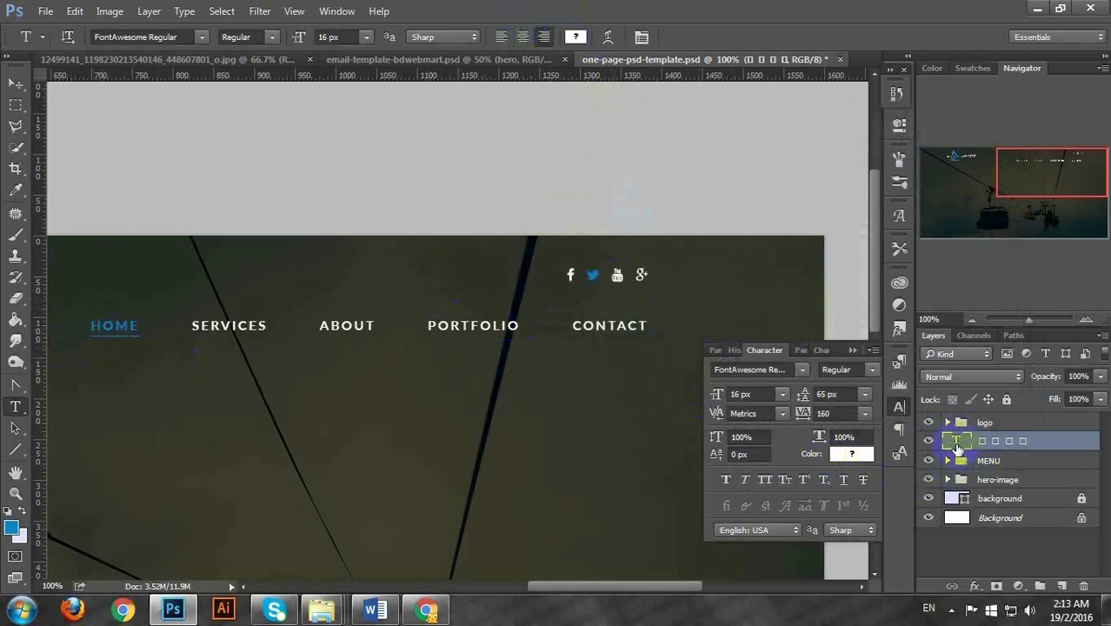
double_click(956, 444)
click(643, 37)
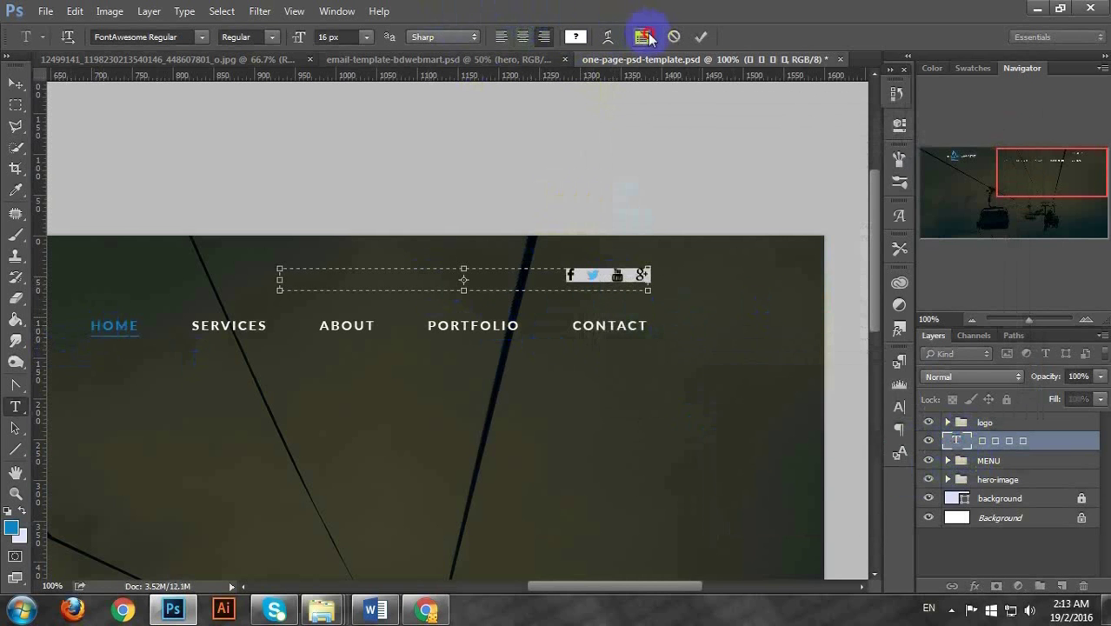
click(647, 37)
click(836, 413)
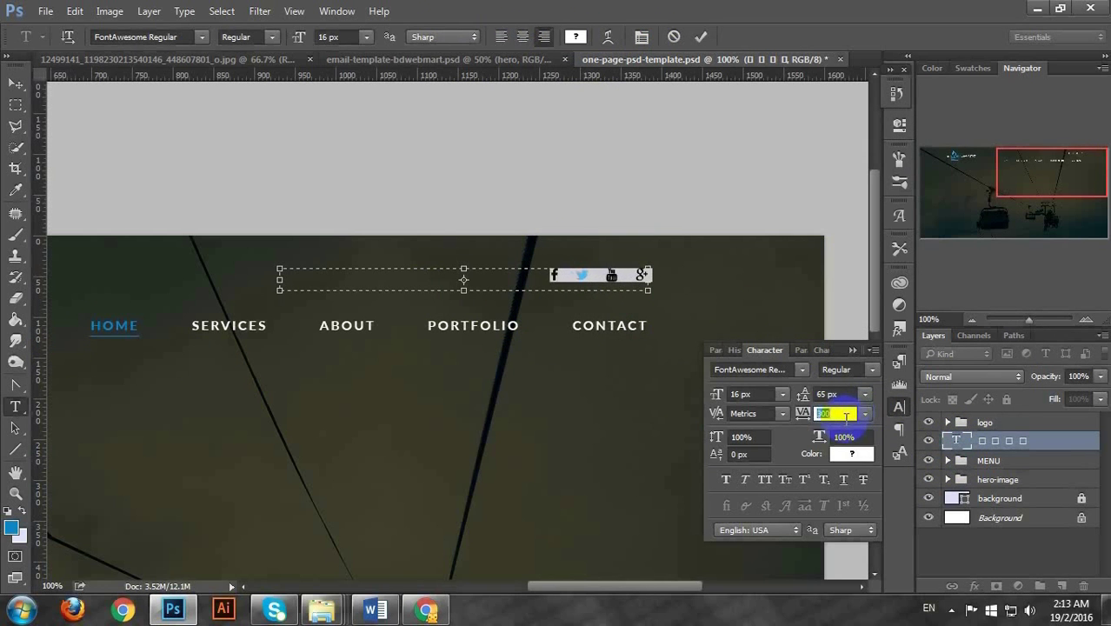
click(954, 443)
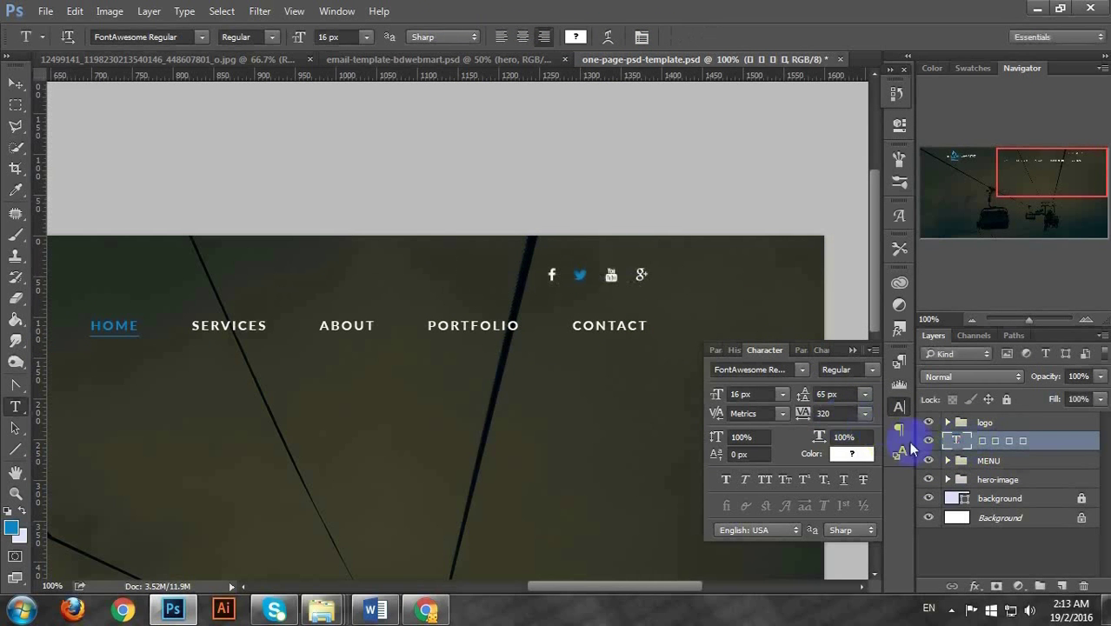
click(851, 350)
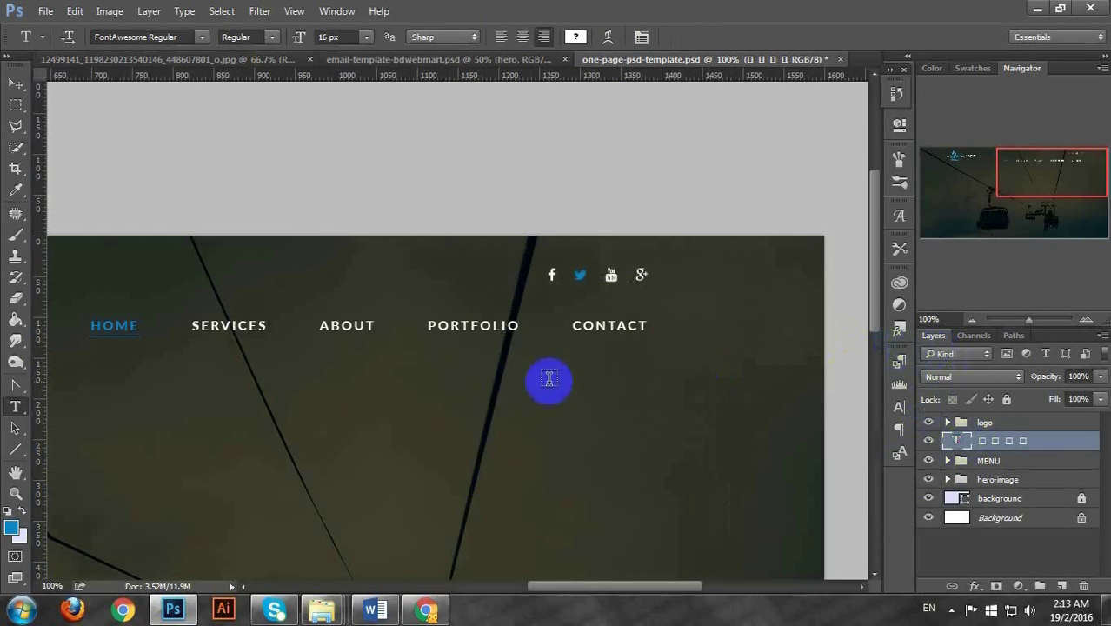
Check the social icons against the guides, and put their text layer in a new group named SOCIAL ICON
key(ctrl+semicolon)
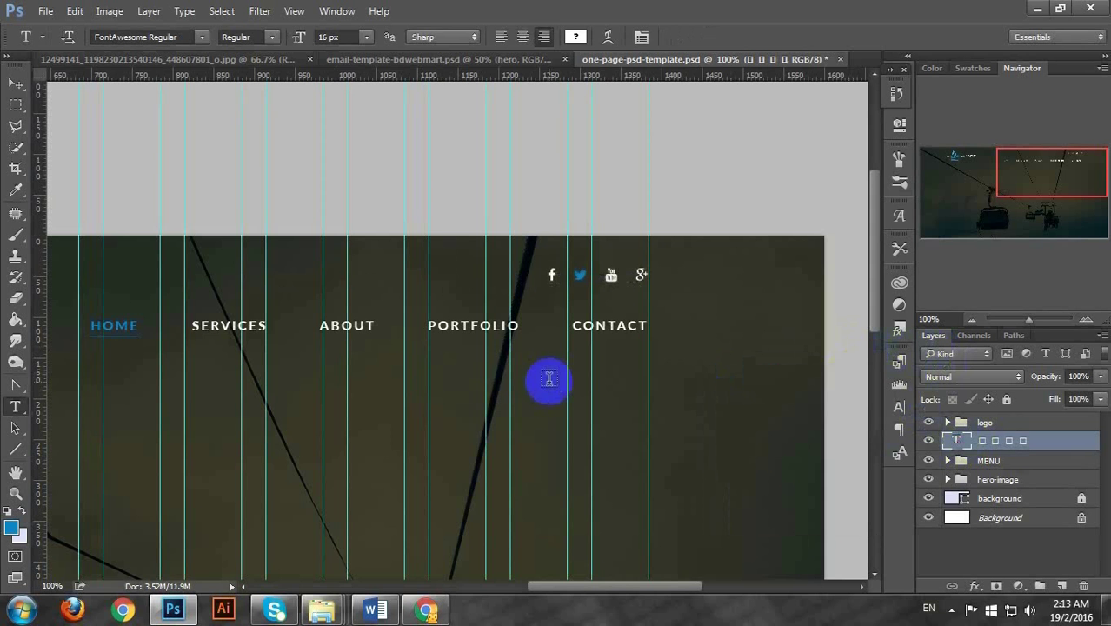
key(ctrl+semicolon)
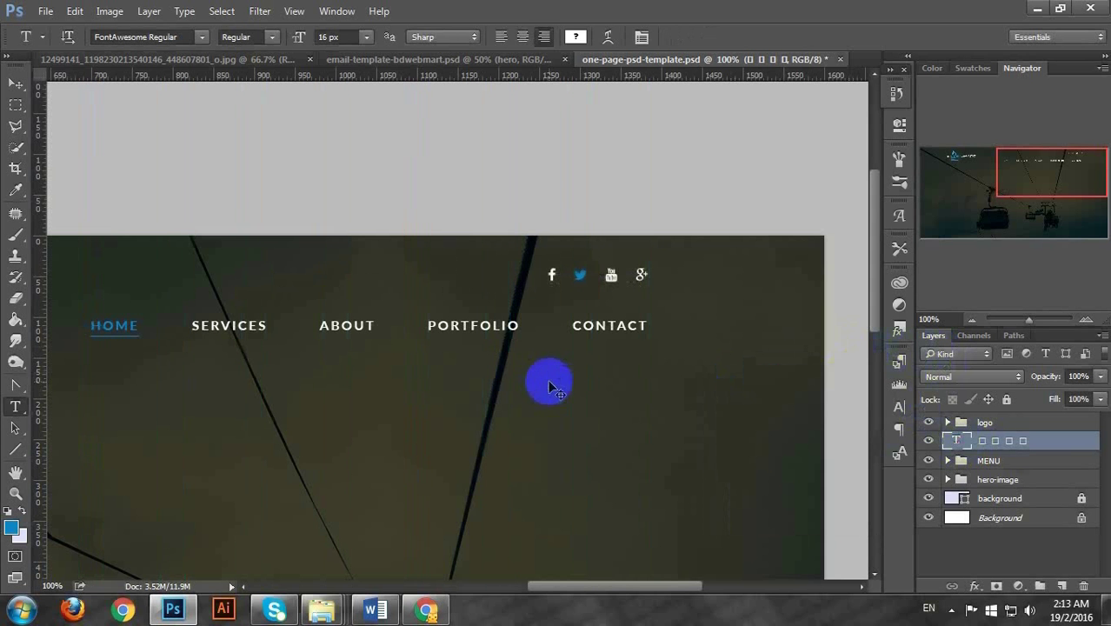
key(ctrl+minus)
key(ctrl+minus)
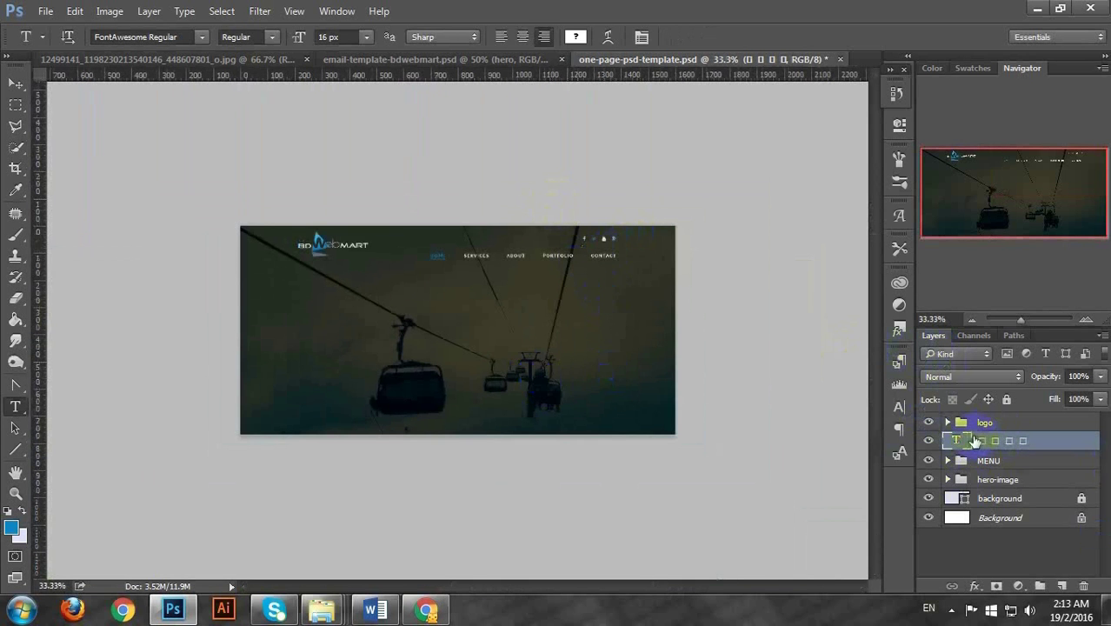
drag(973, 440, 1040, 585)
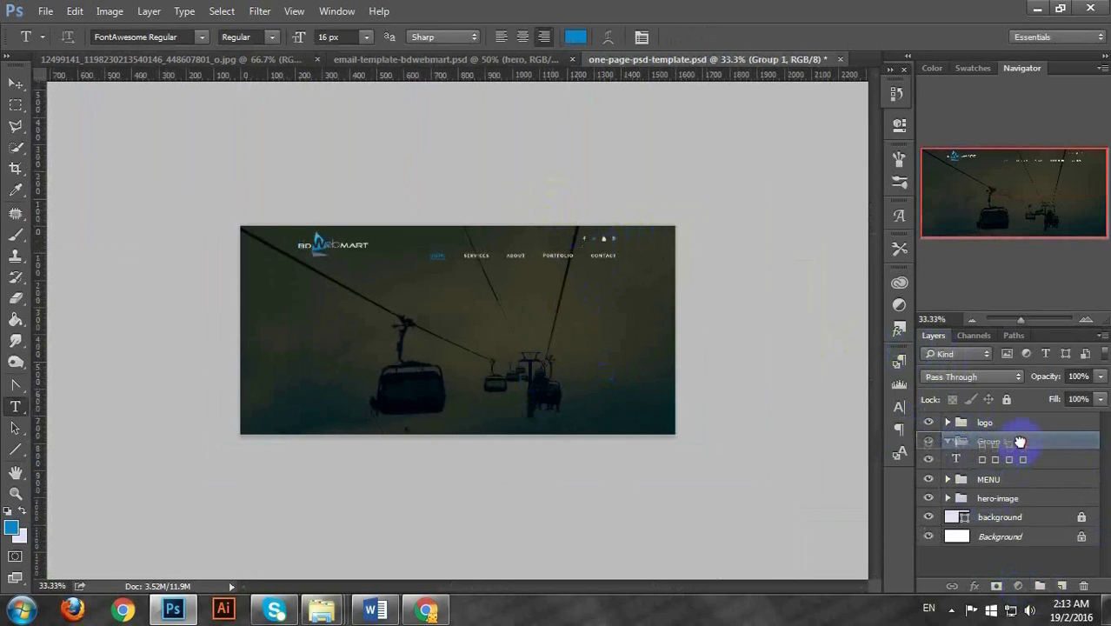
double_click(991, 441)
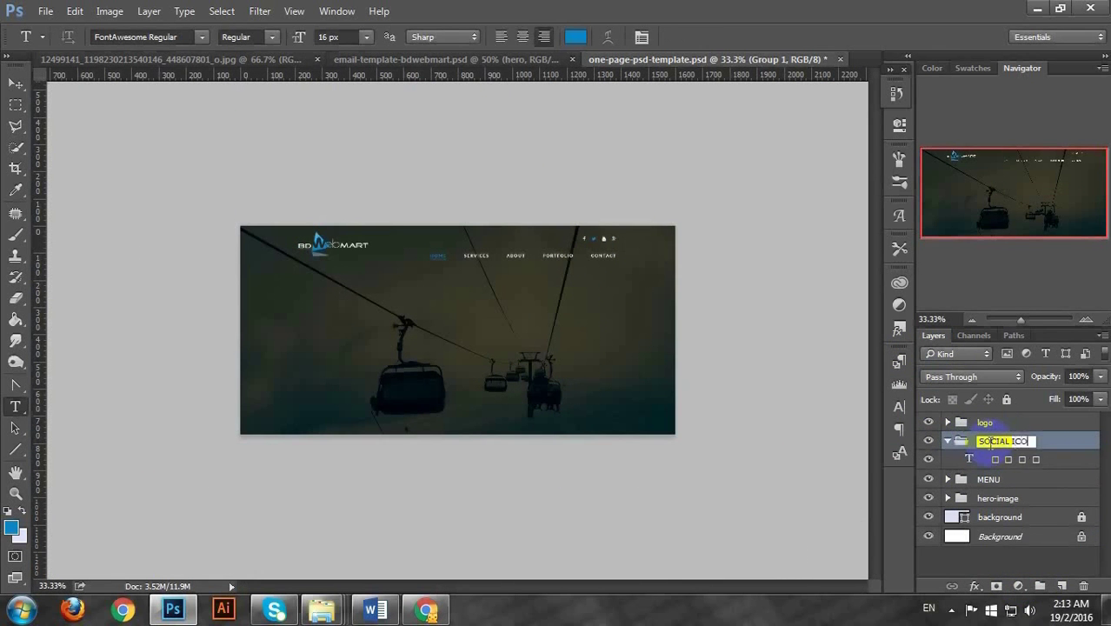
text(SOCIAL ICON)
key(Return)
Add a new empty layer directly above the hero-image group
click(980, 424)
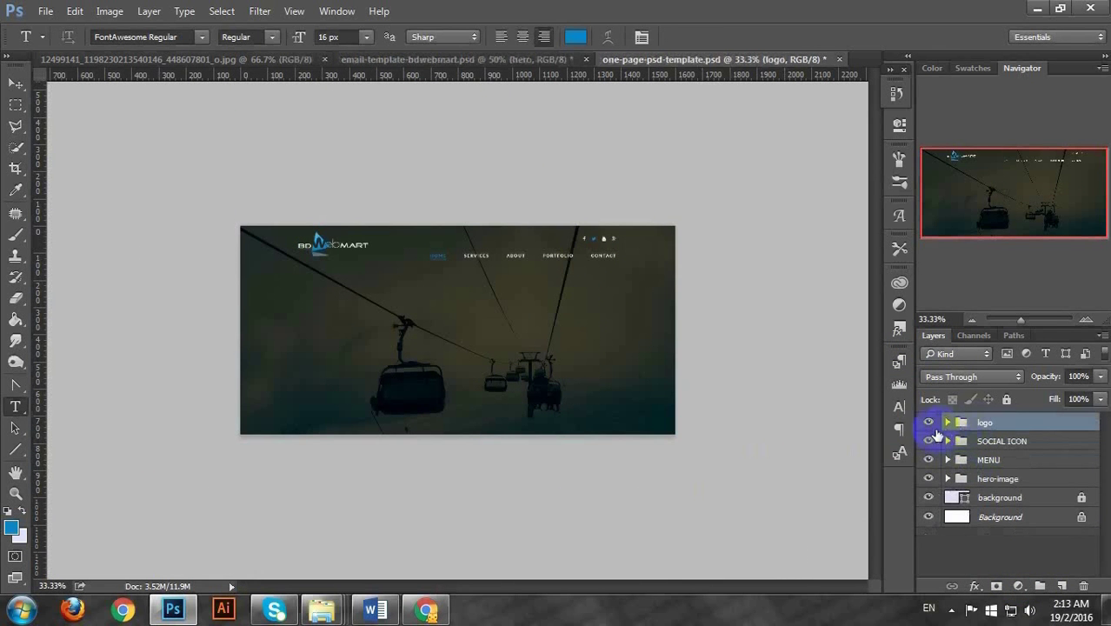
click(928, 423)
click(928, 423)
click(982, 460)
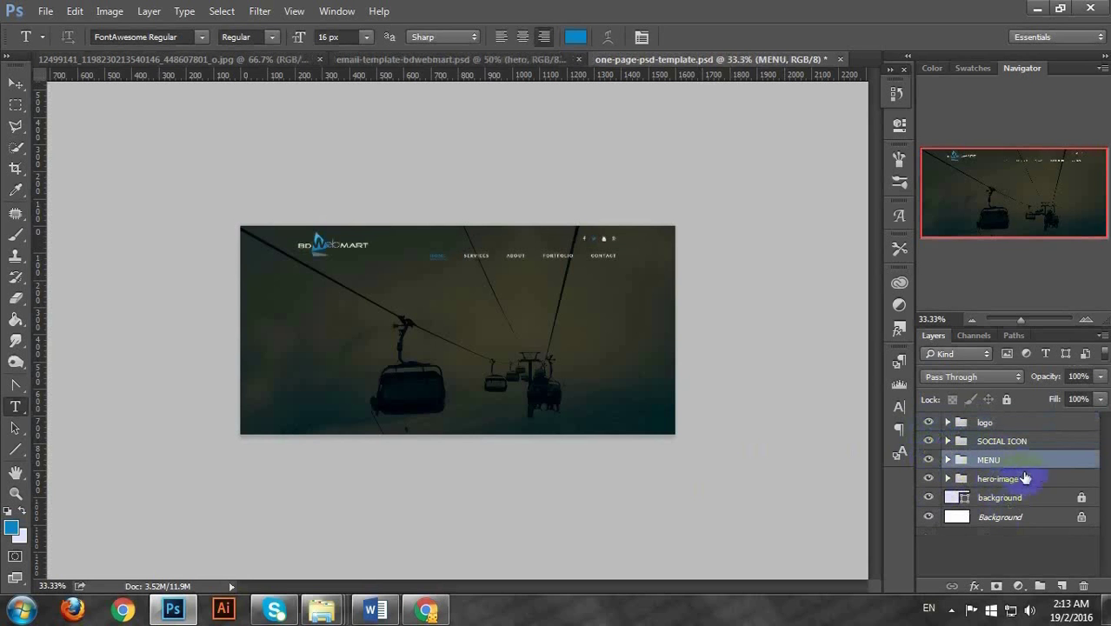
click(1008, 481)
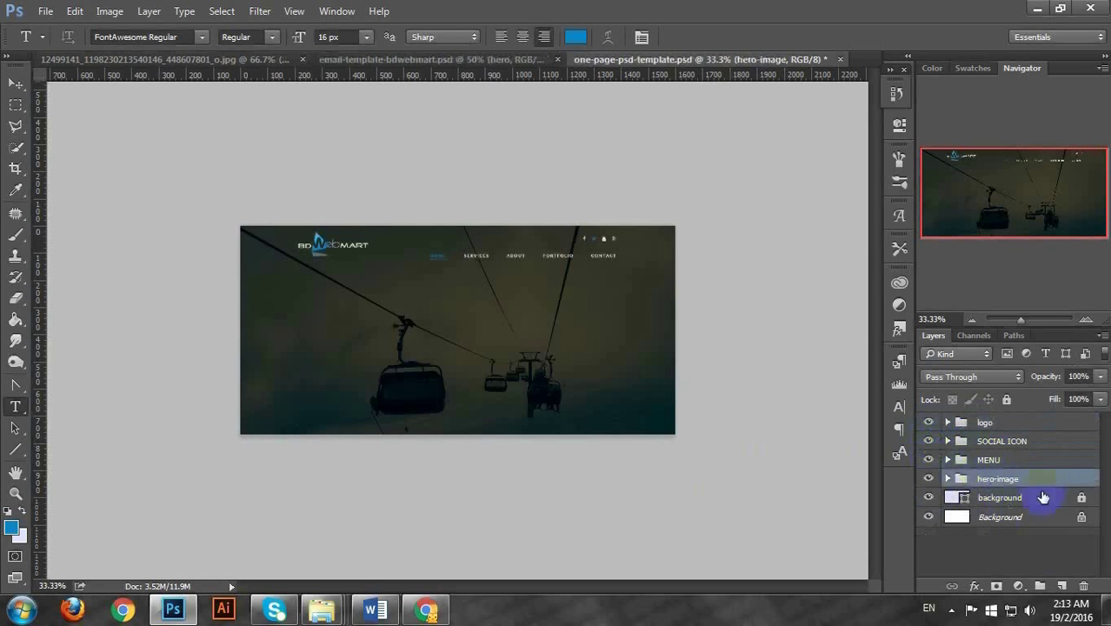
click(1060, 587)
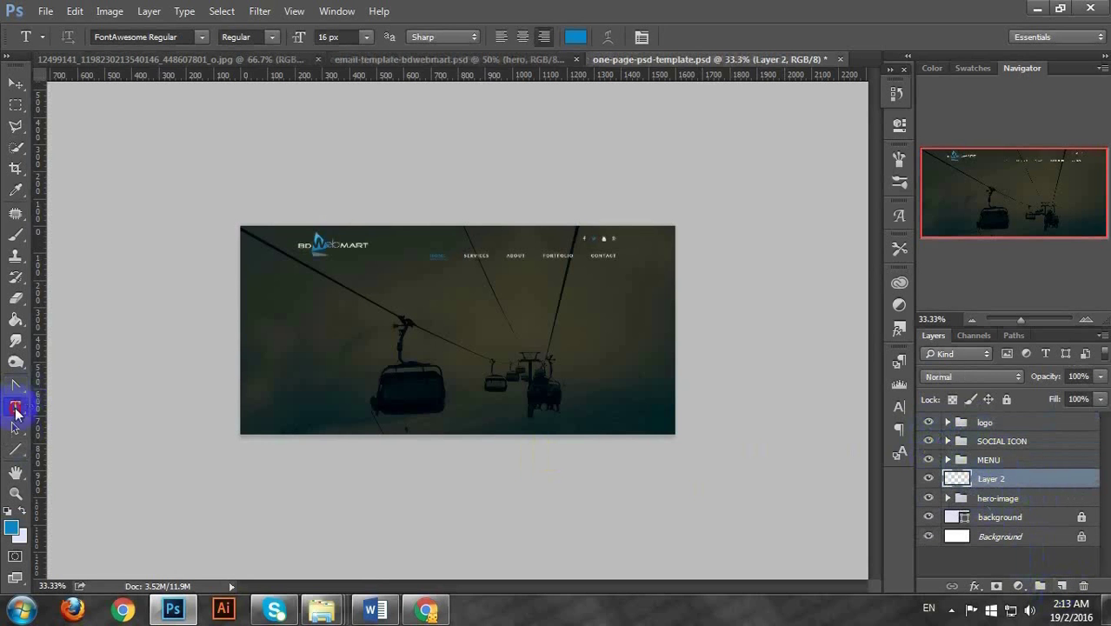
Show the guides and draw a text box about 970 by 255 px over the hero image, its left edge on a guide
key(ctrl+h)
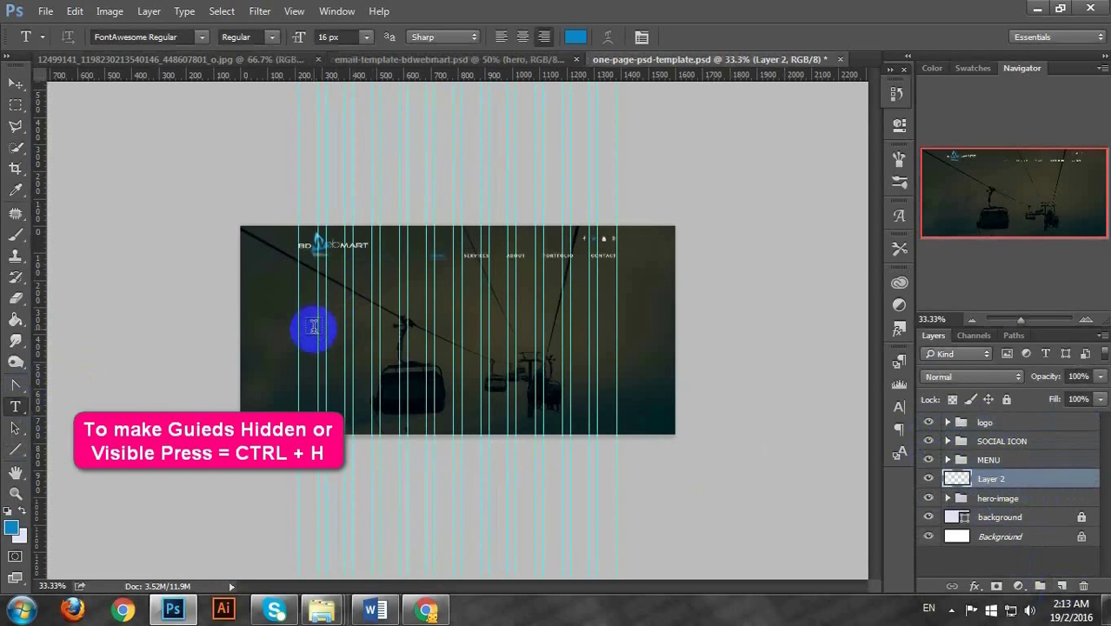
drag(330, 295, 585, 369)
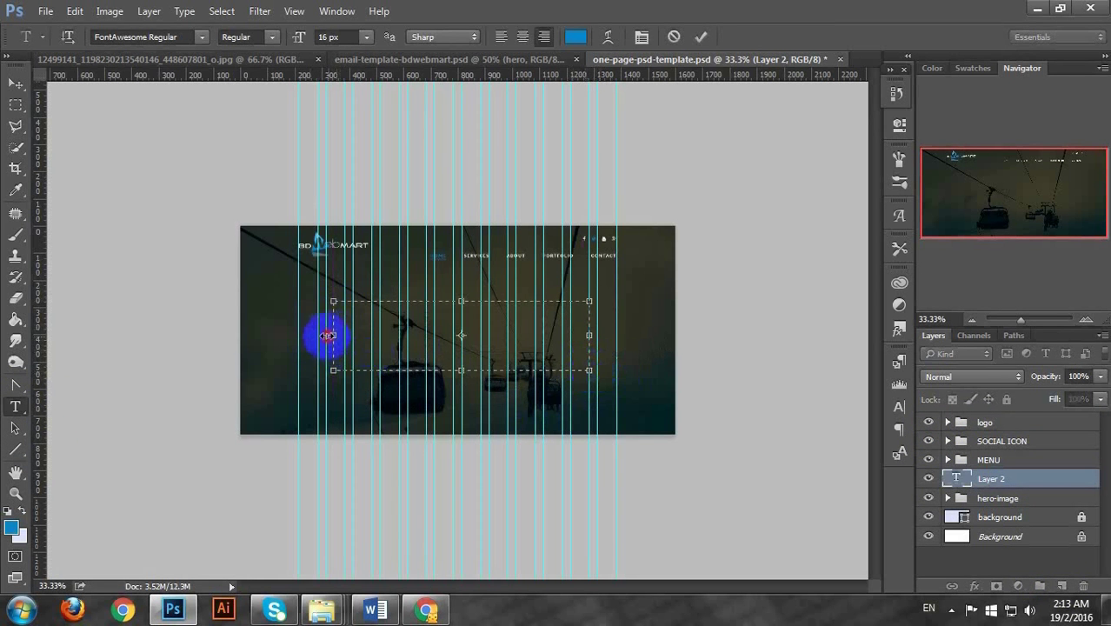
drag(328, 335, 326, 336)
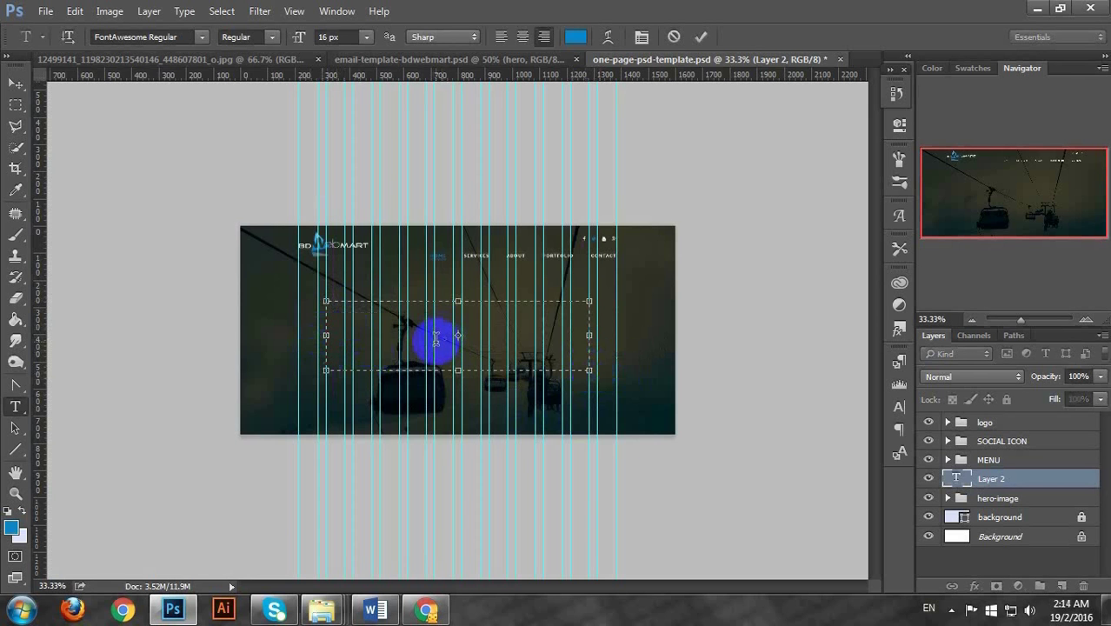
Consult the hero headline in email-template-bdwebmart.psd and enter "ALL YOUR IT SOLUTION IN A PLACE" in the template's new text box
click(401, 58)
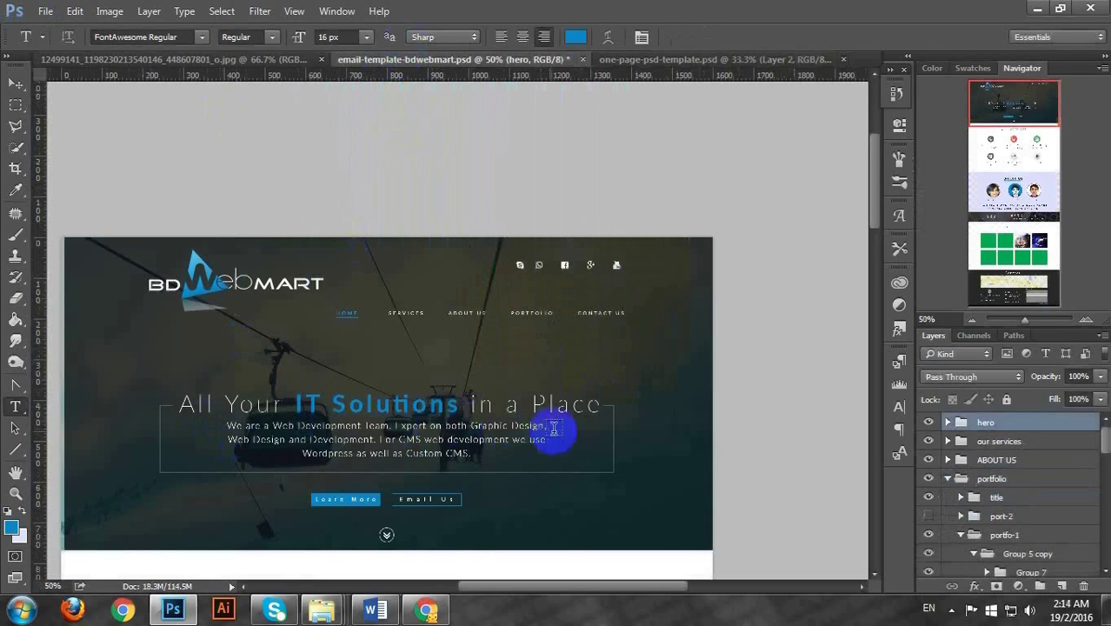
click(641, 57)
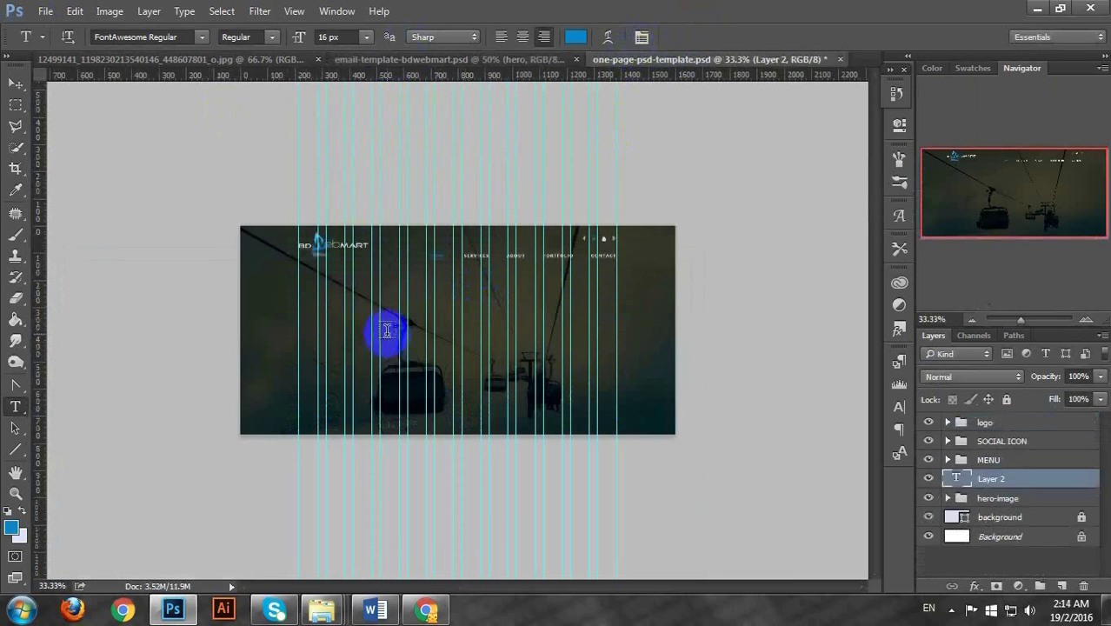
click(951, 489)
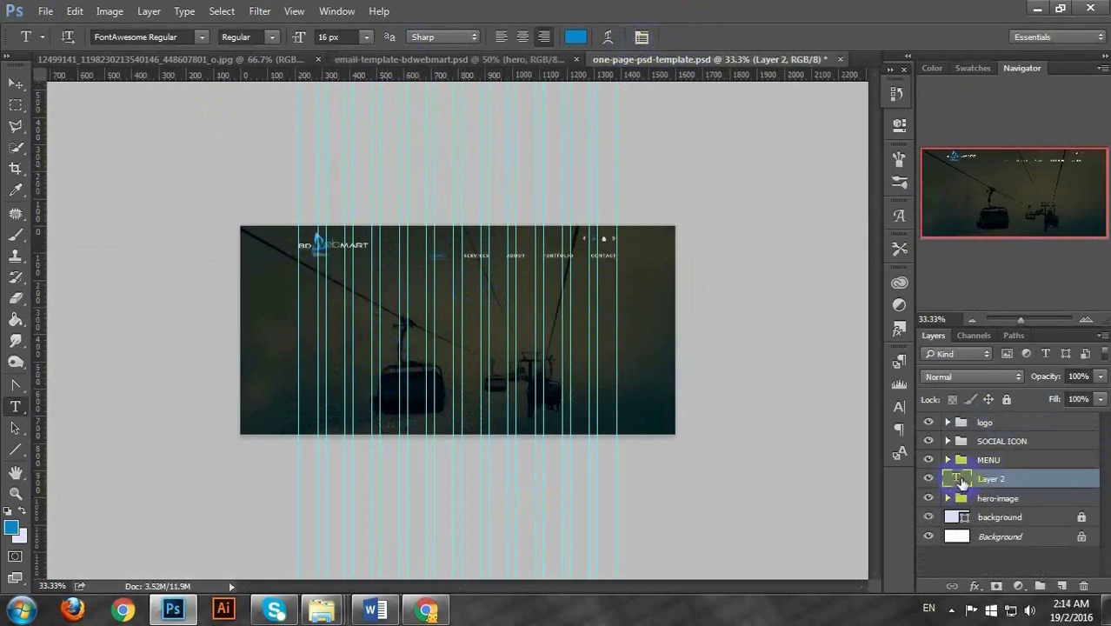
click(367, 372)
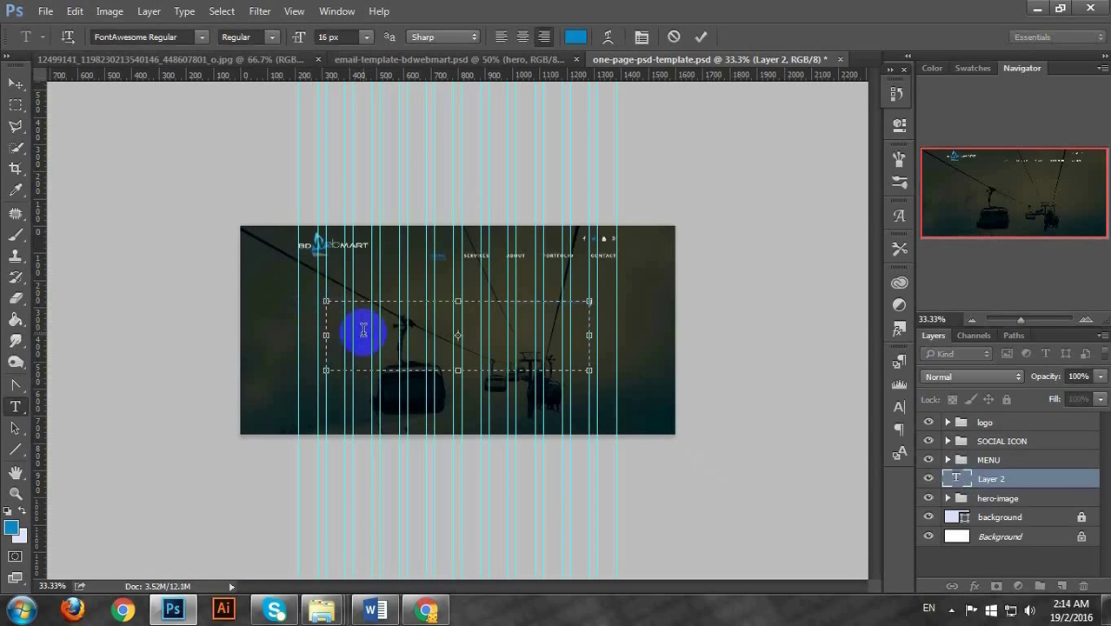
Set the whole hero headline to 60 px and center-align it in its text box
key(ctrl+a)
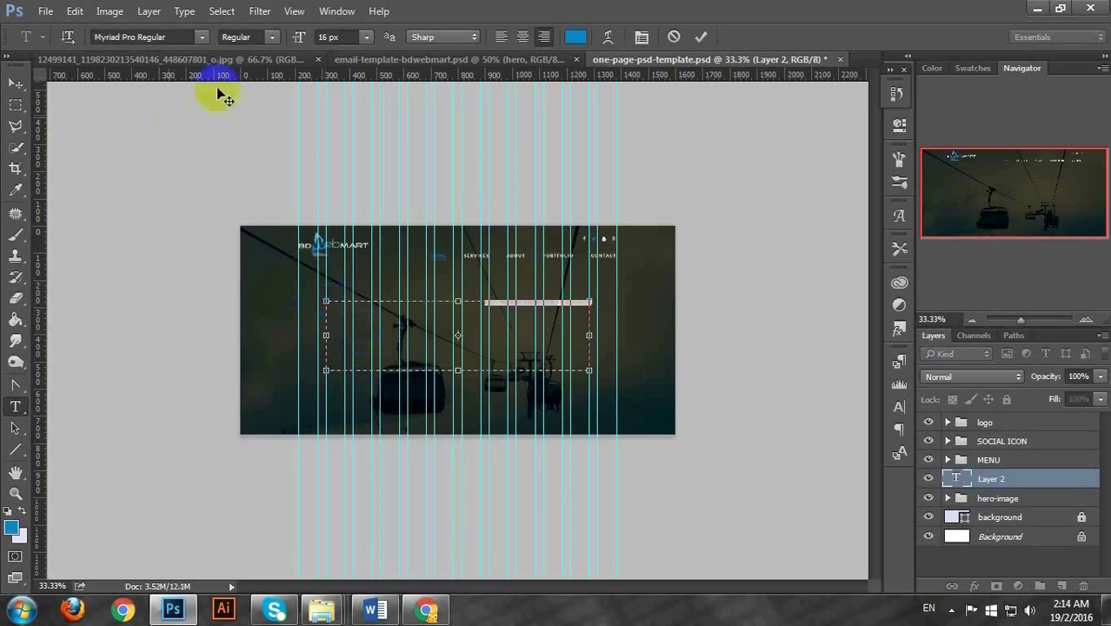
click(340, 36)
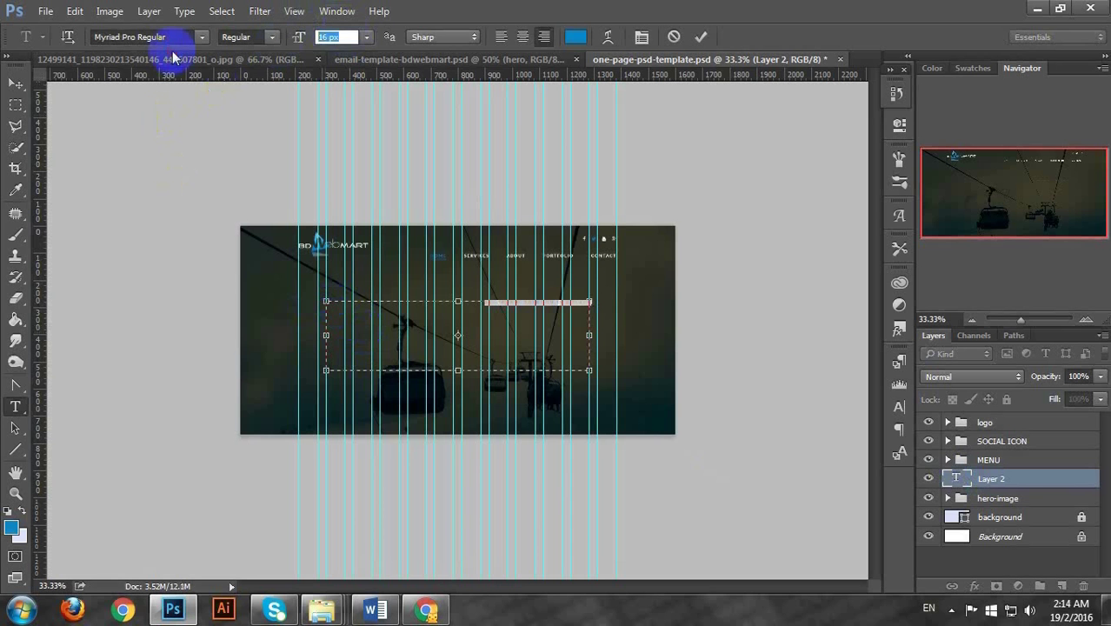
text(60)
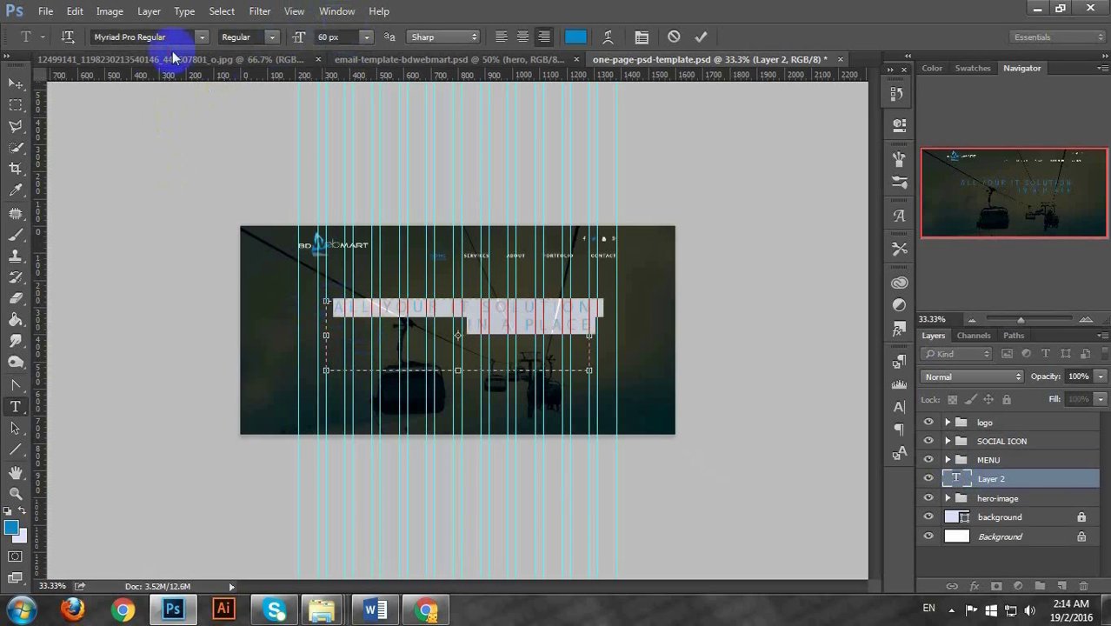
mouse_move(326, 335)
mouse_down()
mouse_move(298, 334)
mouse_move(325, 335)
mouse_up()
drag(588, 340, 589, 339)
click(543, 37)
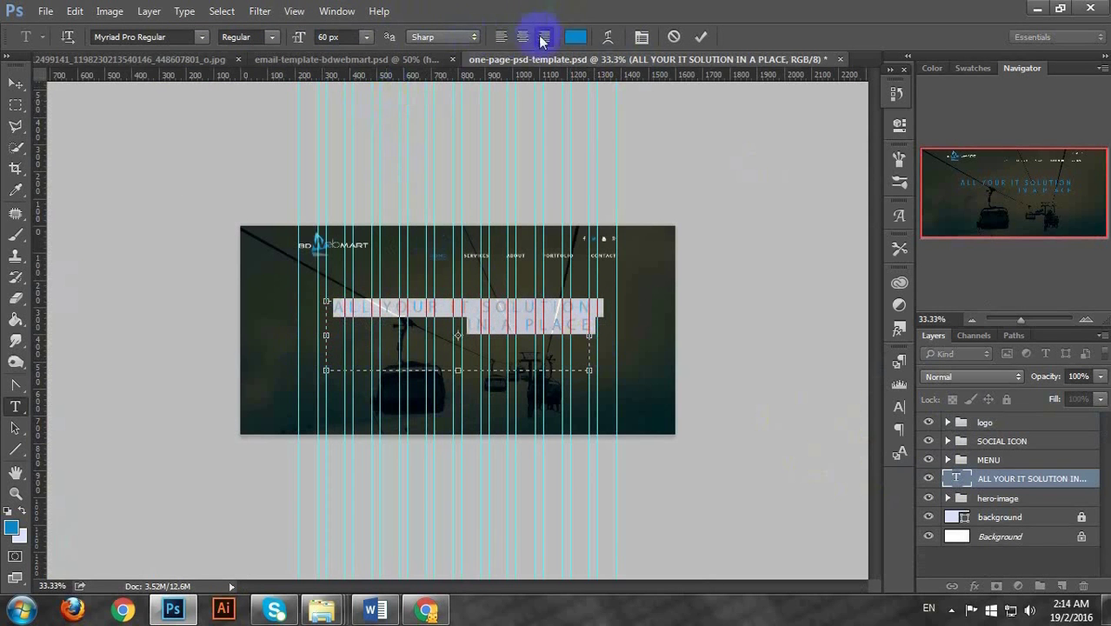
click(522, 37)
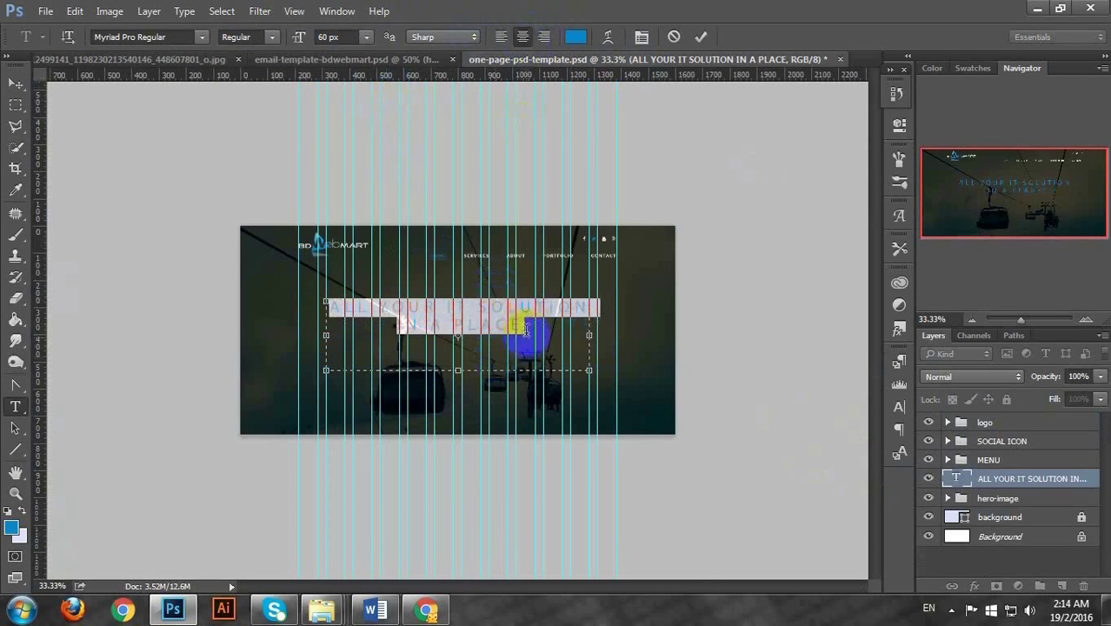
click(435, 306)
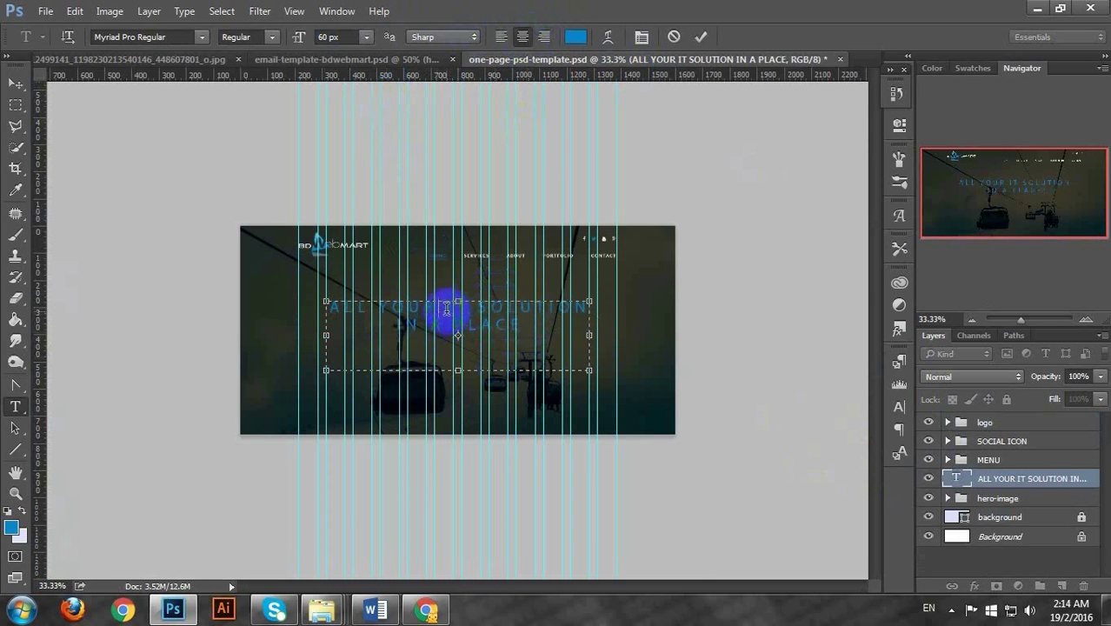
Set the tracking of the whole hero headline to 40
key(ctrl+a)
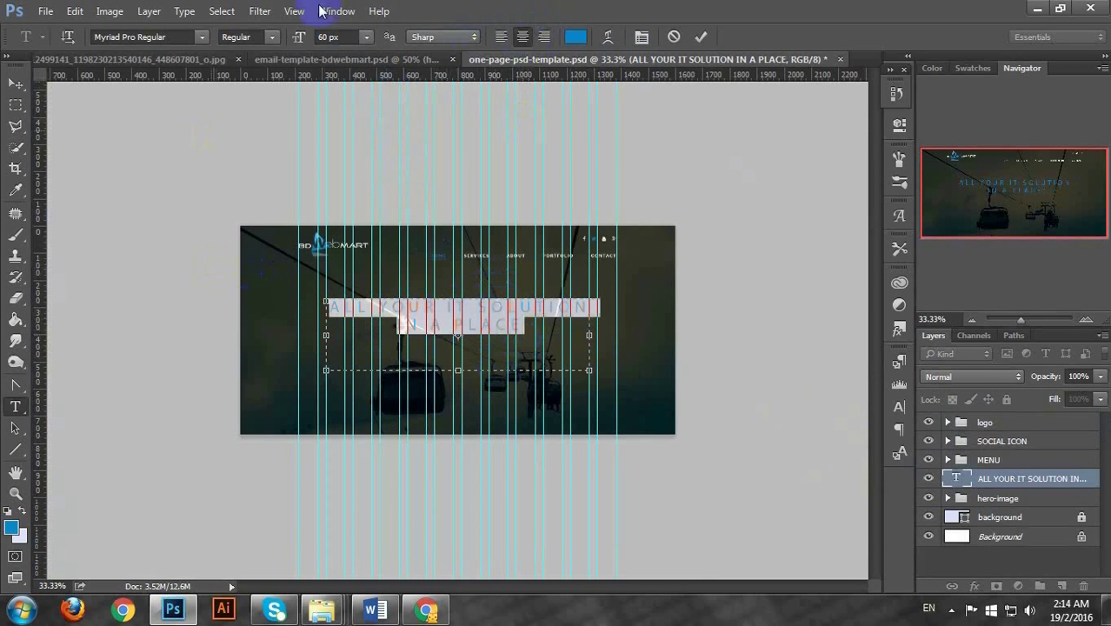
click(641, 37)
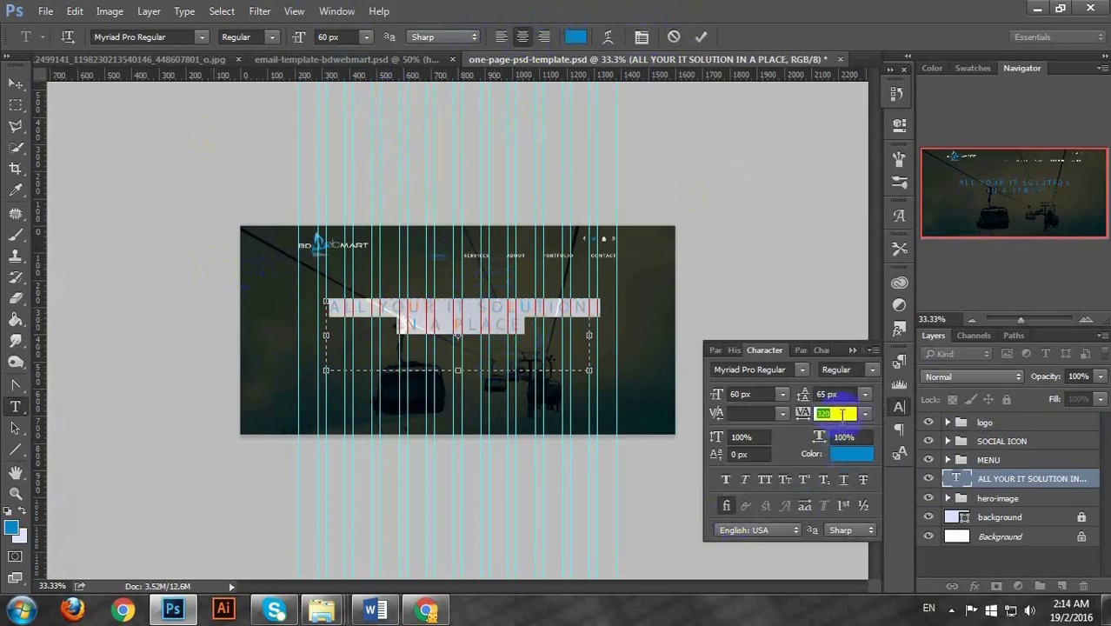
scroll(839, 415, down, 20)
scroll(839, 415, down, 6)
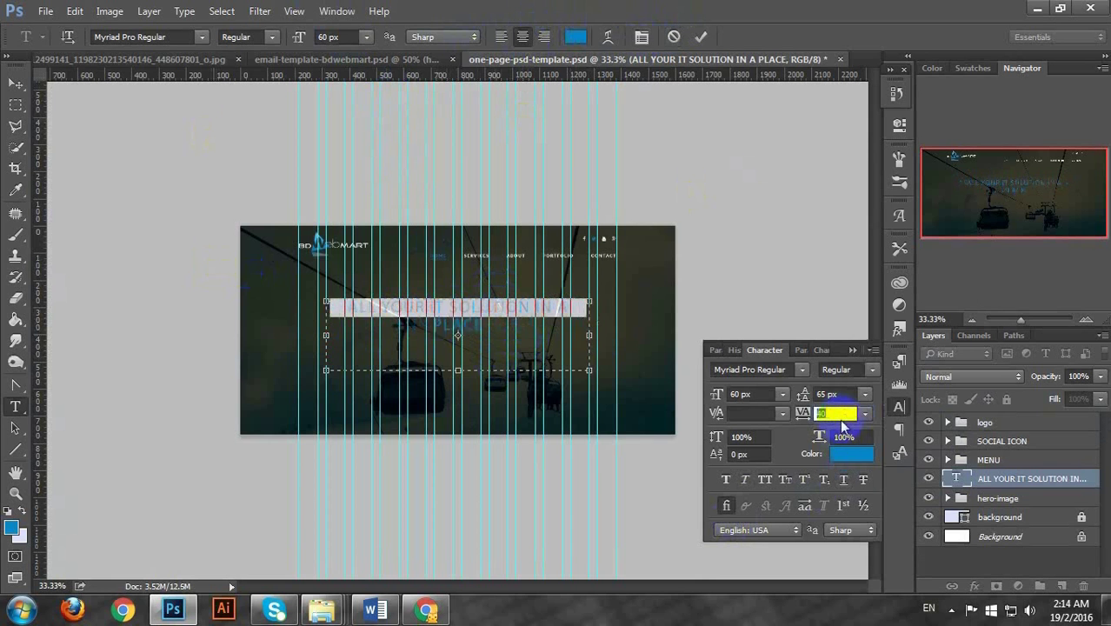
scroll(839, 416, up, 2)
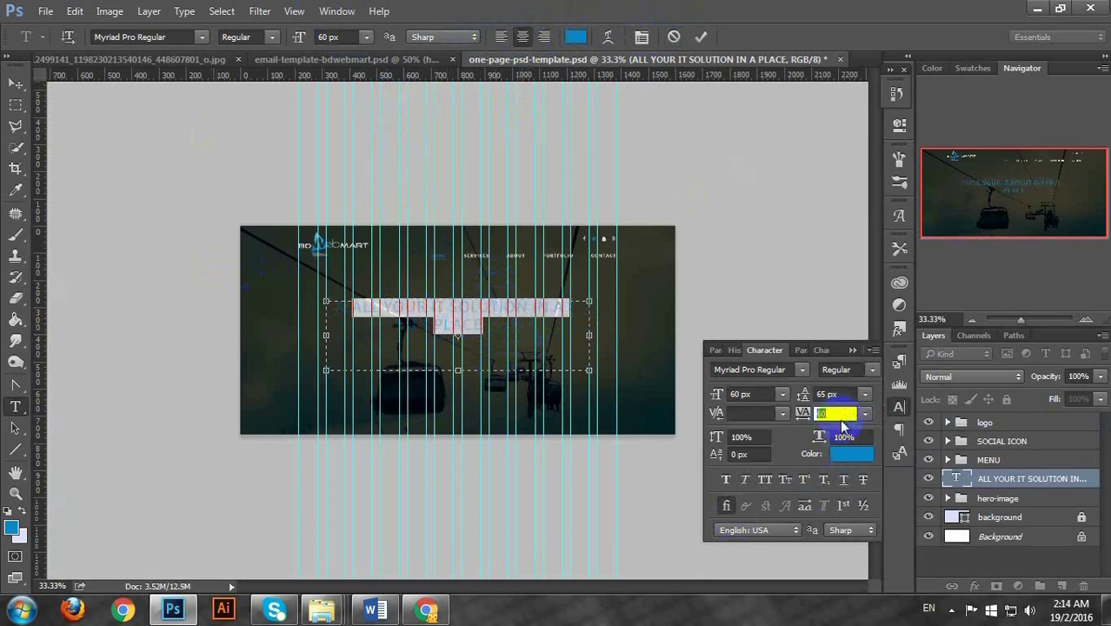
scroll(839, 415, down, 2)
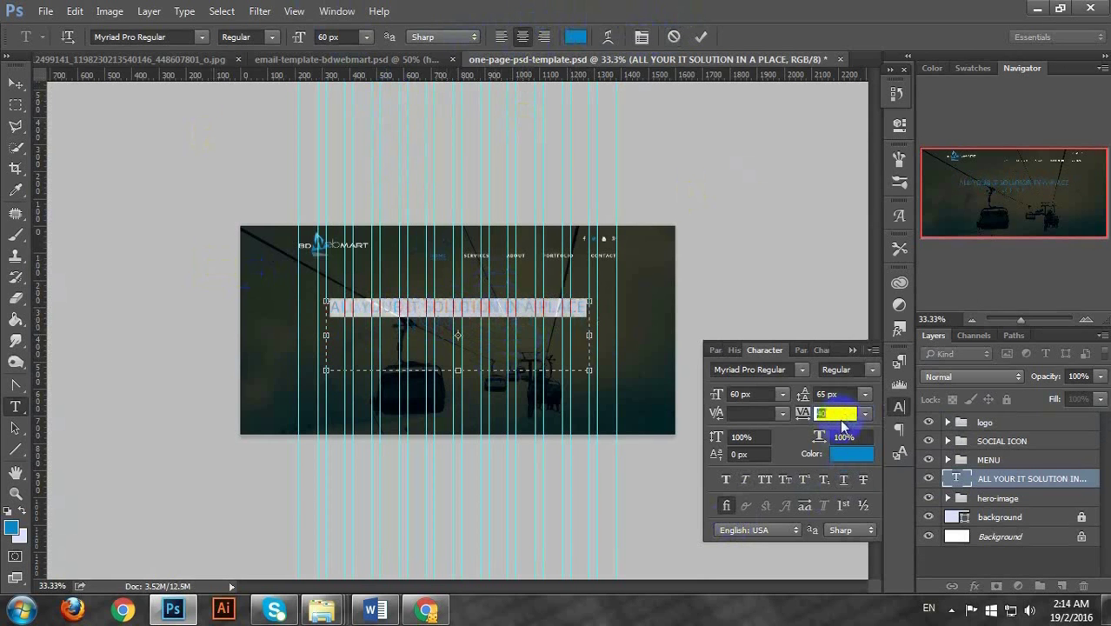
click(960, 480)
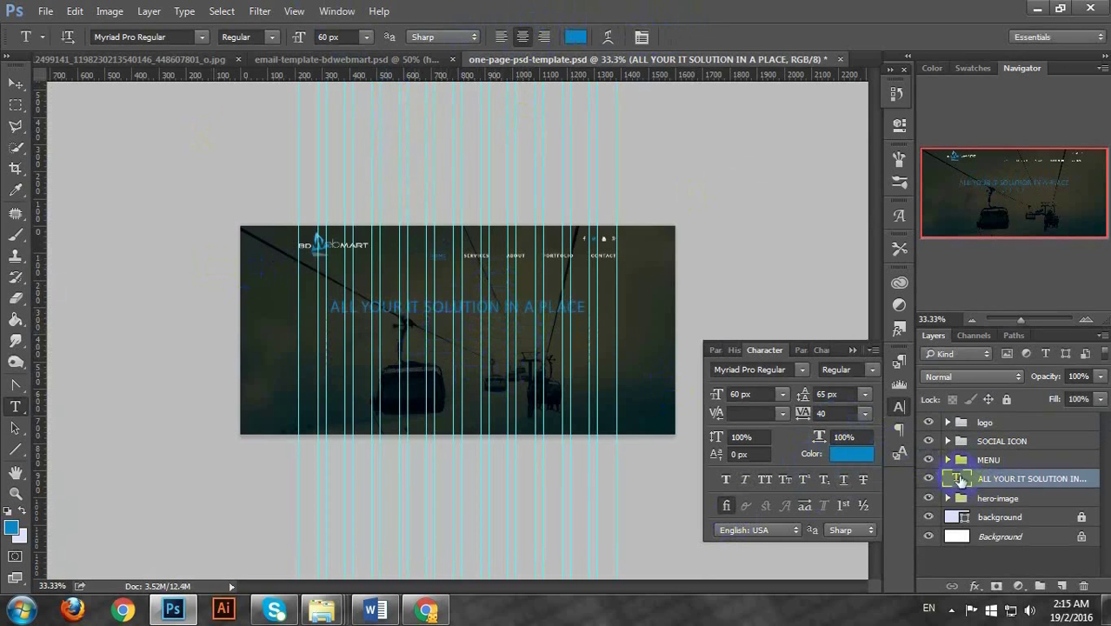
Color the words "ALL YOUR" in the hero headline white (ffffff)
double_click(957, 478)
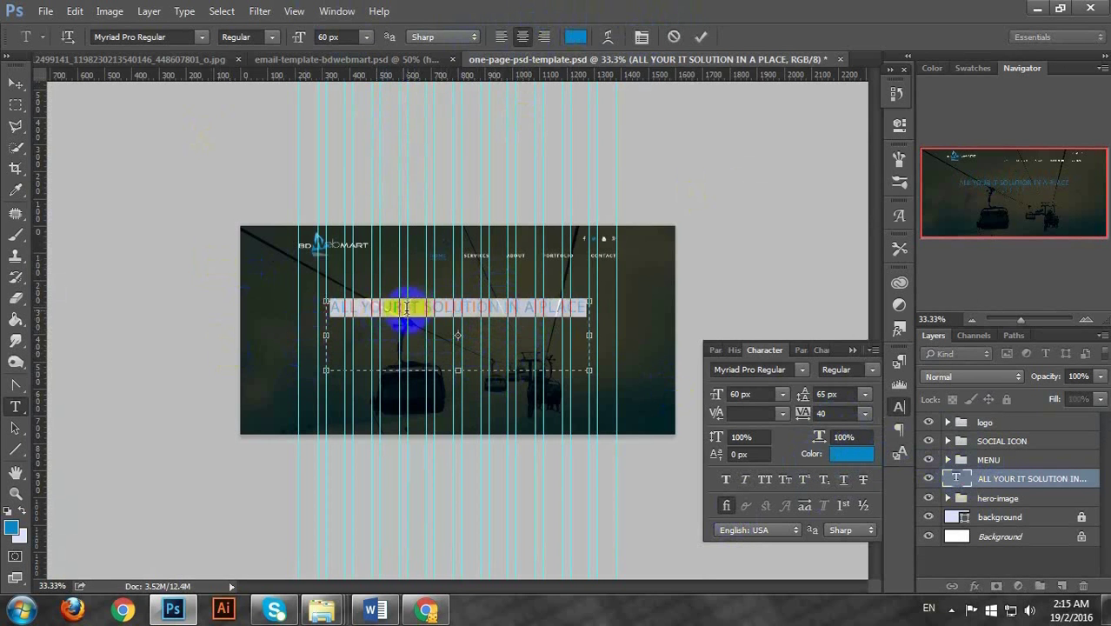
drag(406, 307, 296, 308)
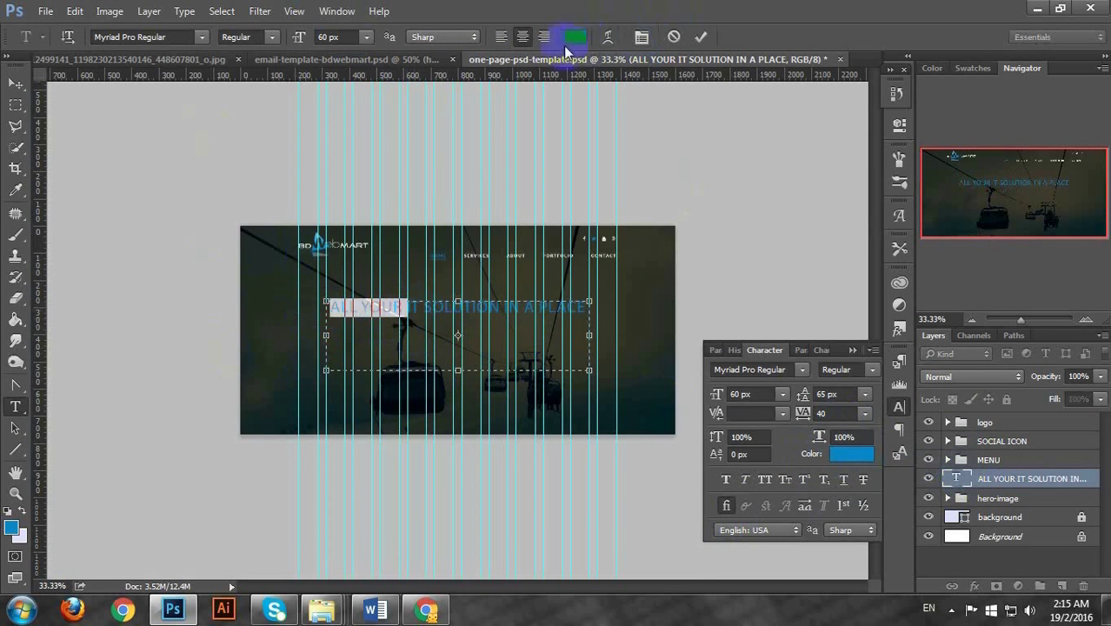
click(568, 41)
click(601, 158)
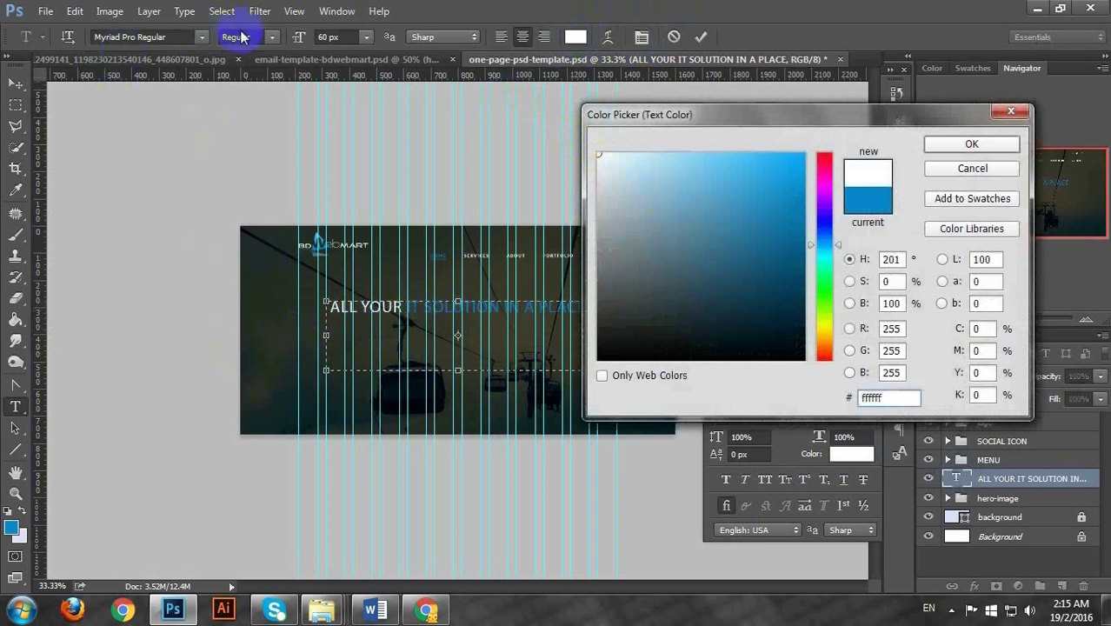
click(972, 144)
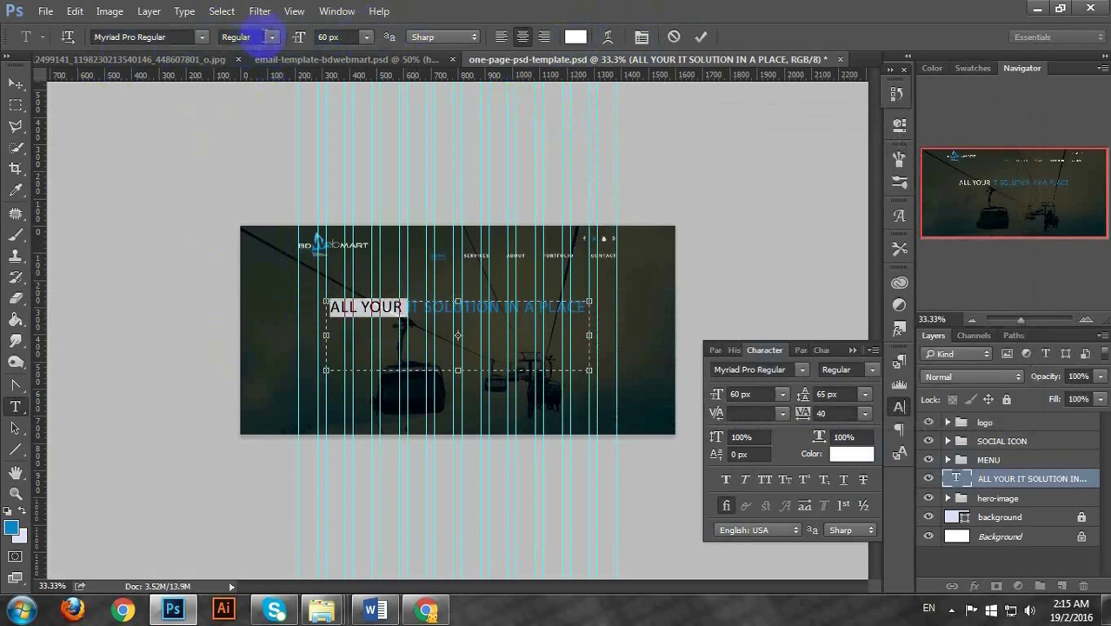
Set the font of the words "ALL YOUR" in the hero headline to Lato Thin
click(271, 38)
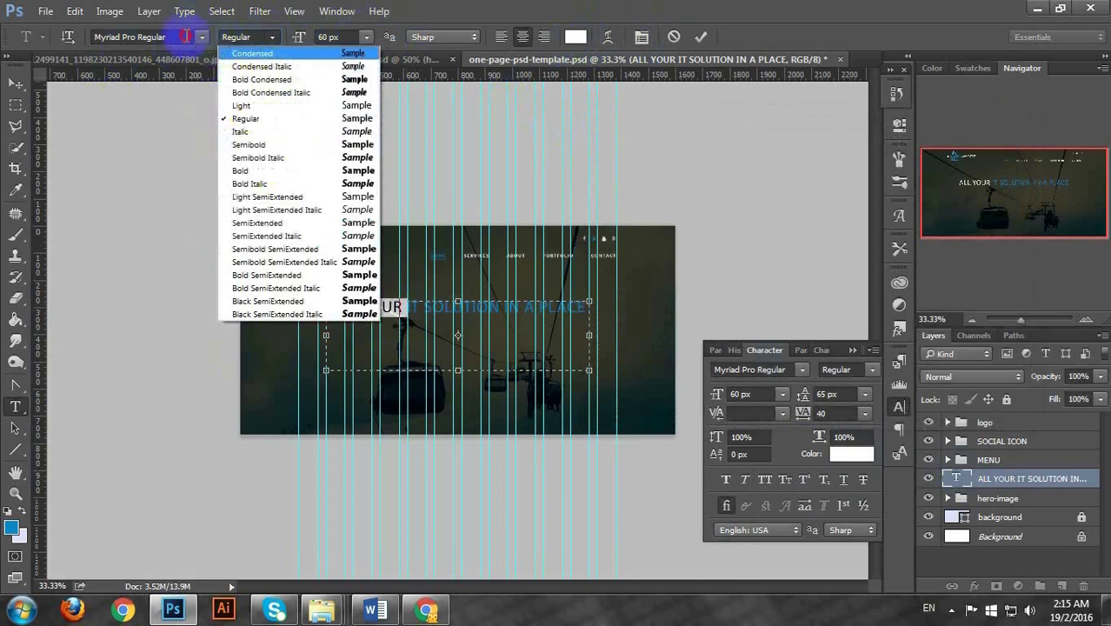
click(185, 36)
click(185, 36)
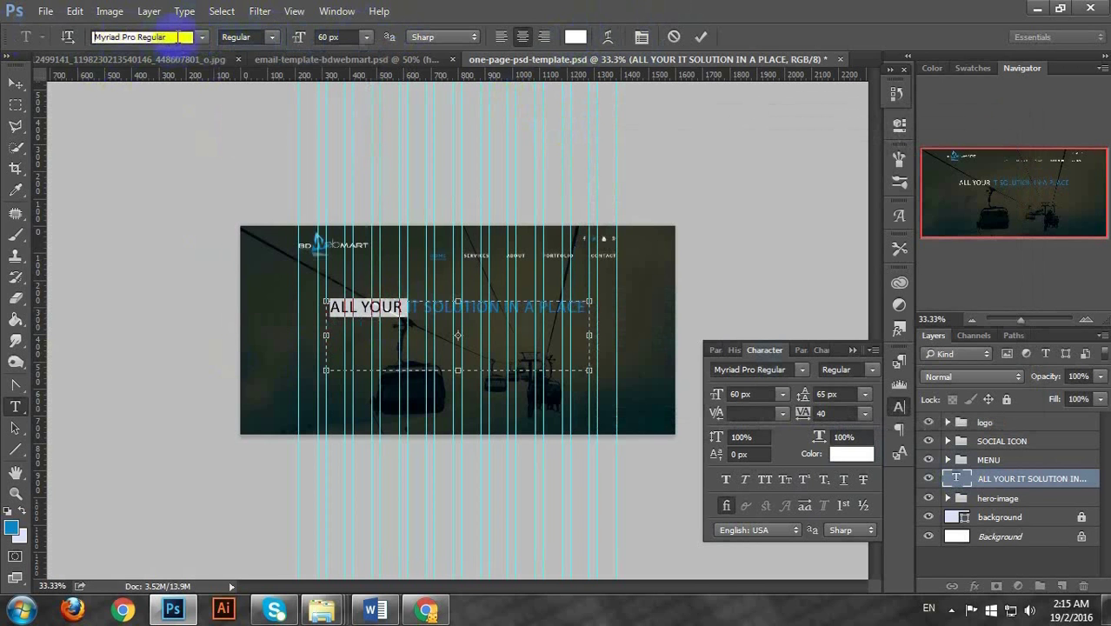
text(LATO)
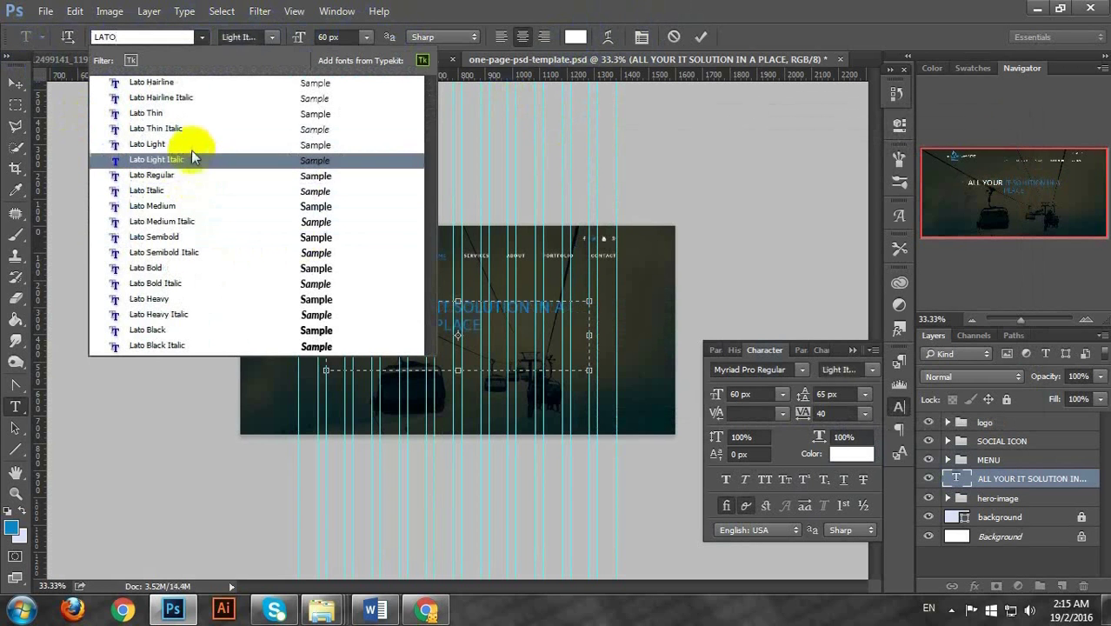
click(194, 113)
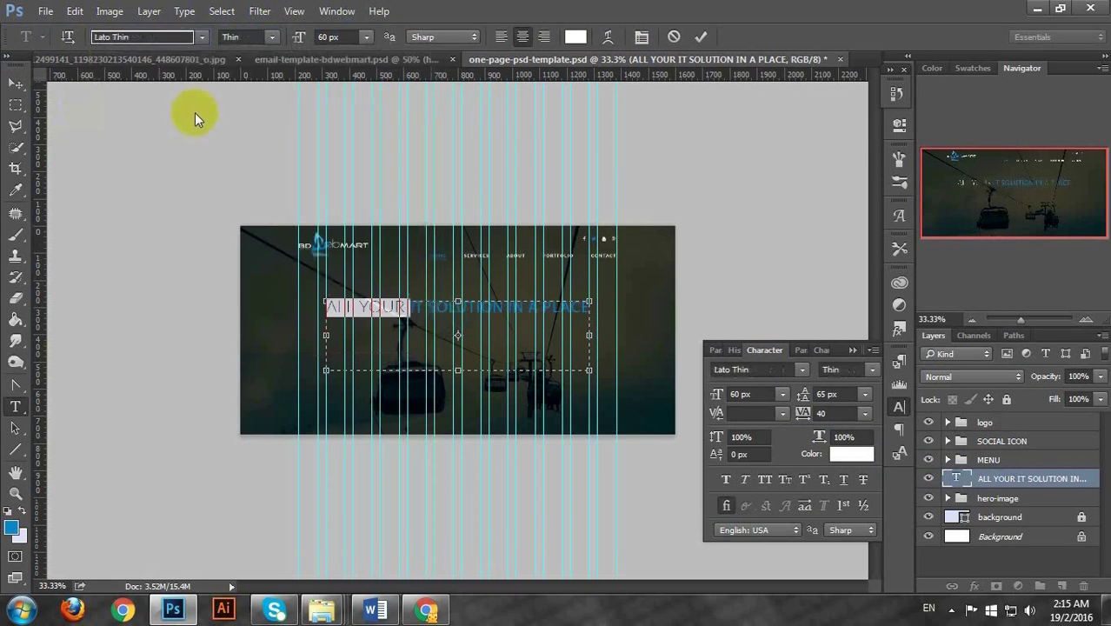
Set the rest of the headline, "IT SOLUTION IN A PLACE", to Lato Thin
key(Right)
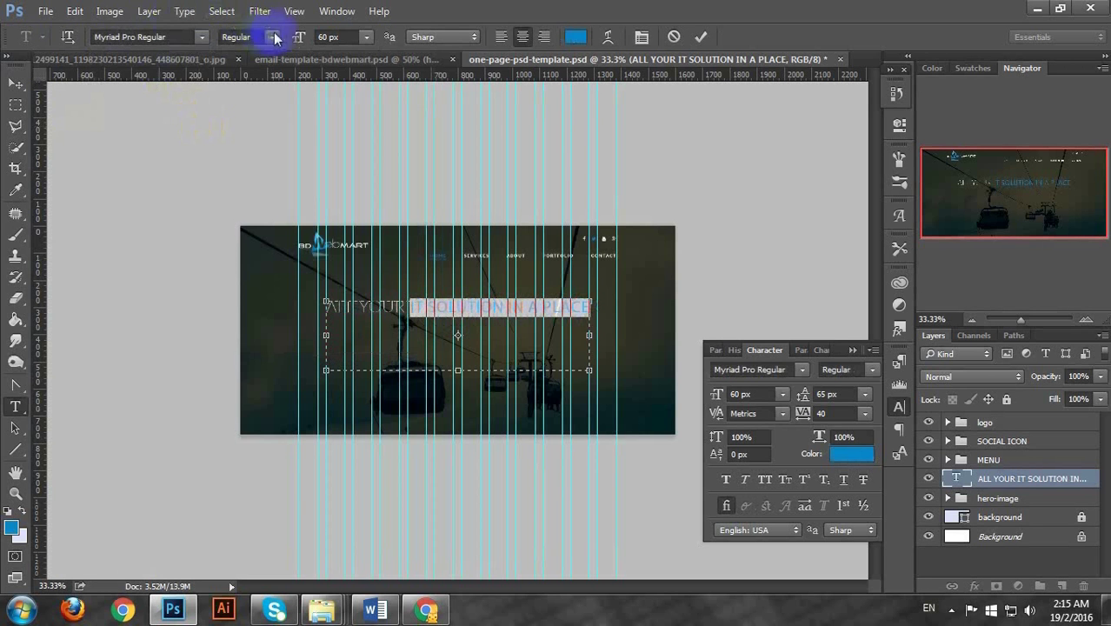
click(183, 37)
text(LATO)
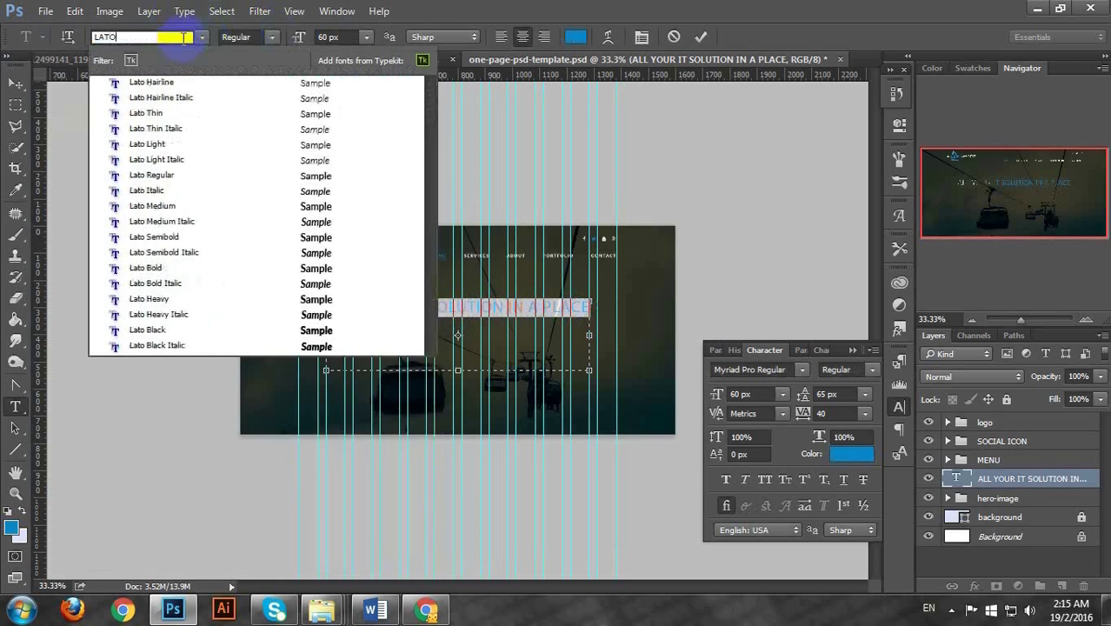
click(209, 115)
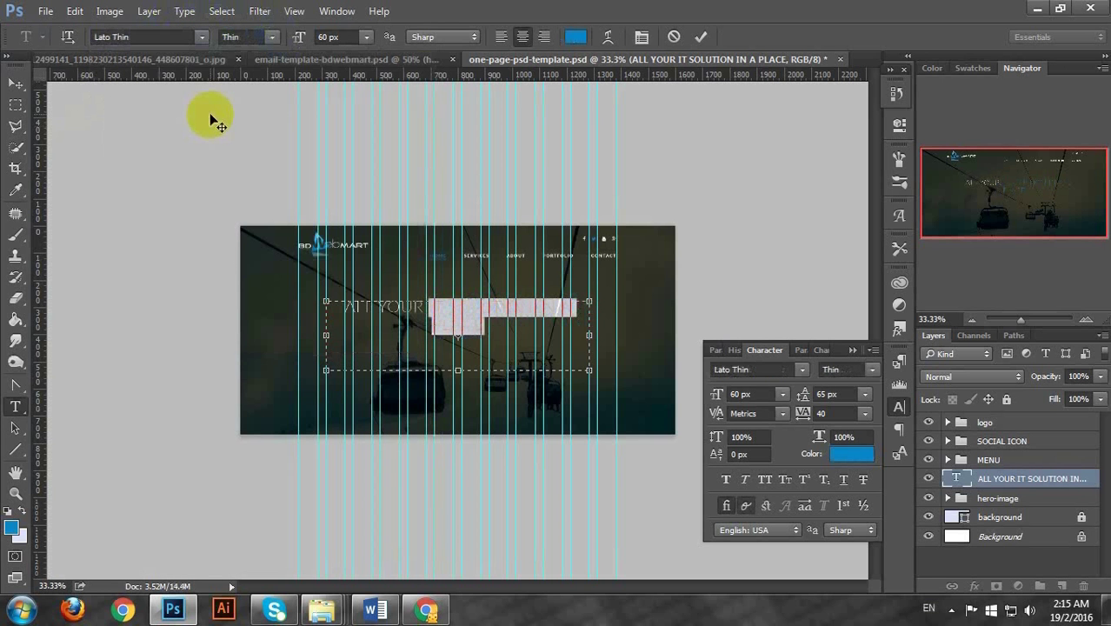
Make only the words "IT SOLUTION" in the hero headline Lato Bold
key(Left)
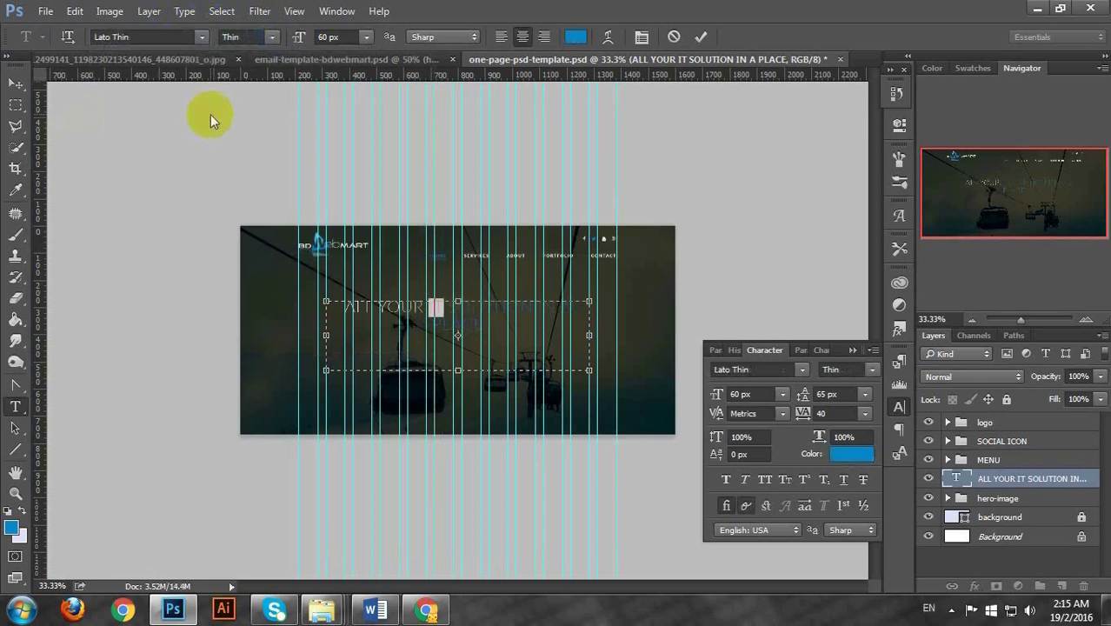
key(shift+Right)
key(shift+Right)
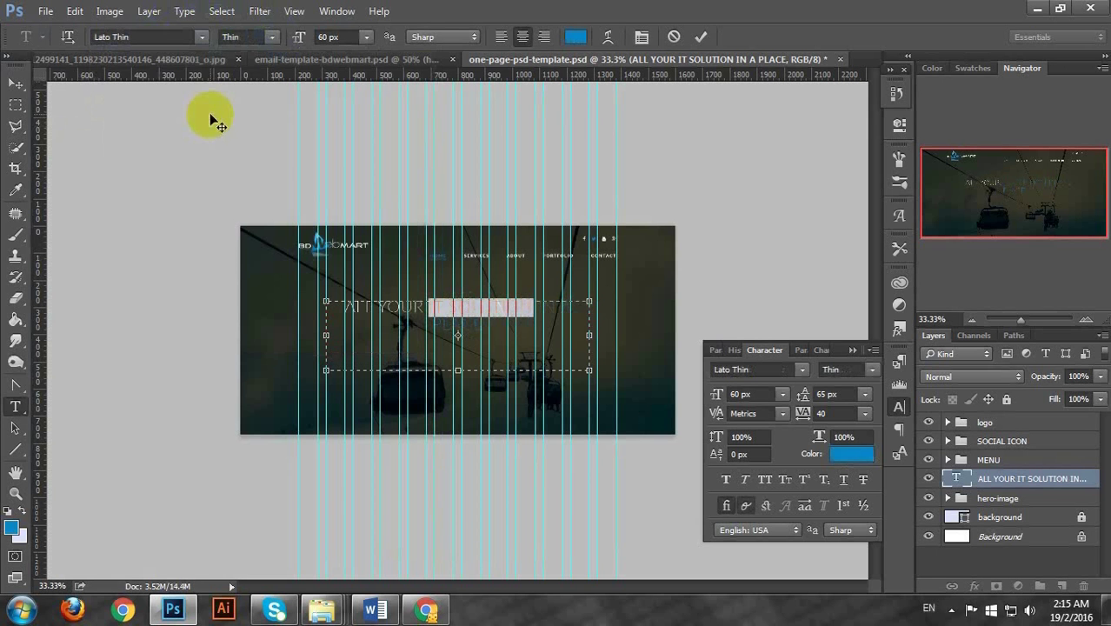
click(272, 37)
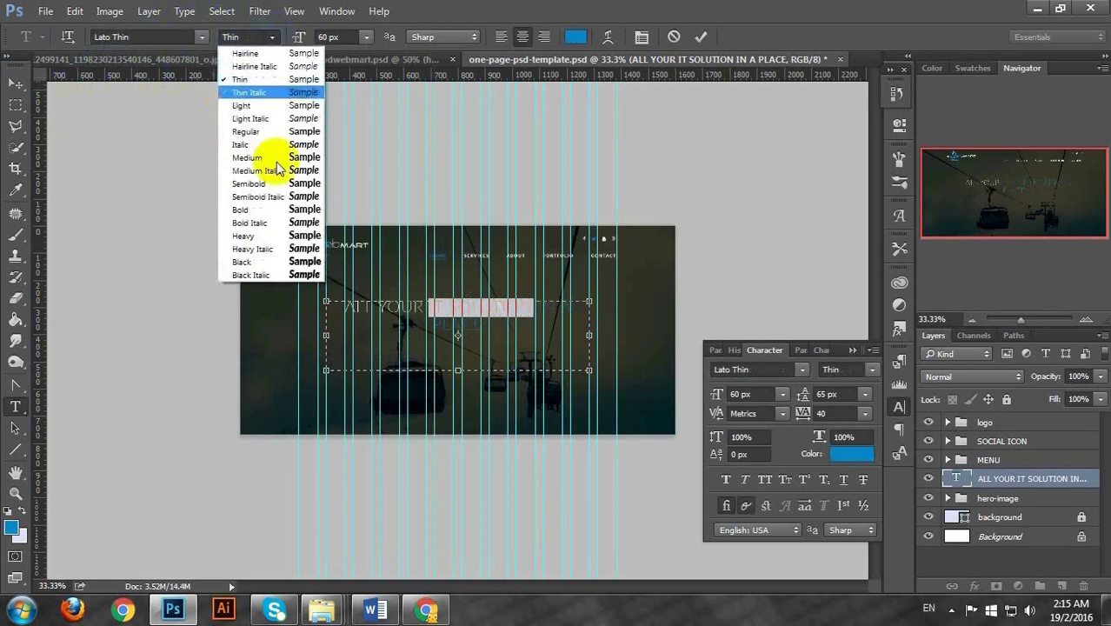
click(274, 213)
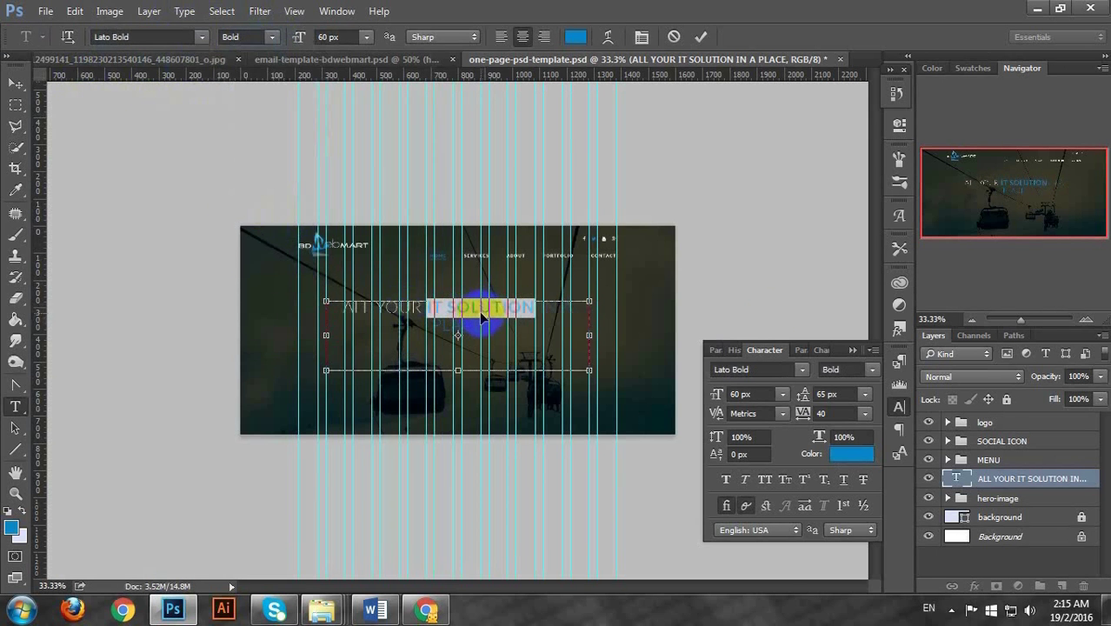
Tighten the whole headline's tracking to -20, commit the text and hide the guides
key(ctrl+a)
key(Down)
key(Down)
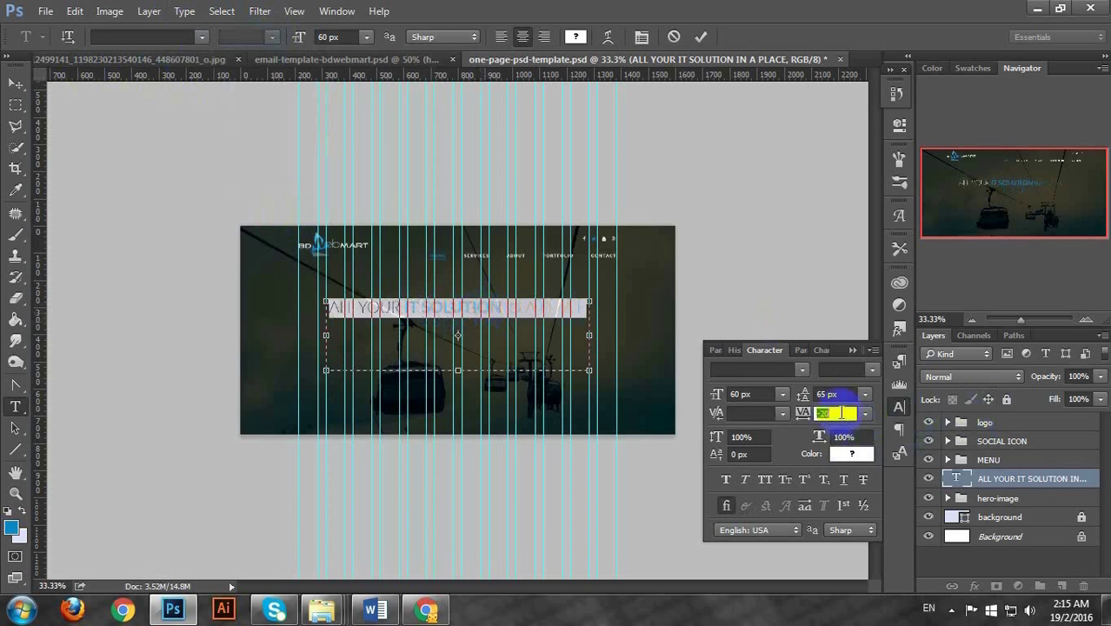
click(594, 417)
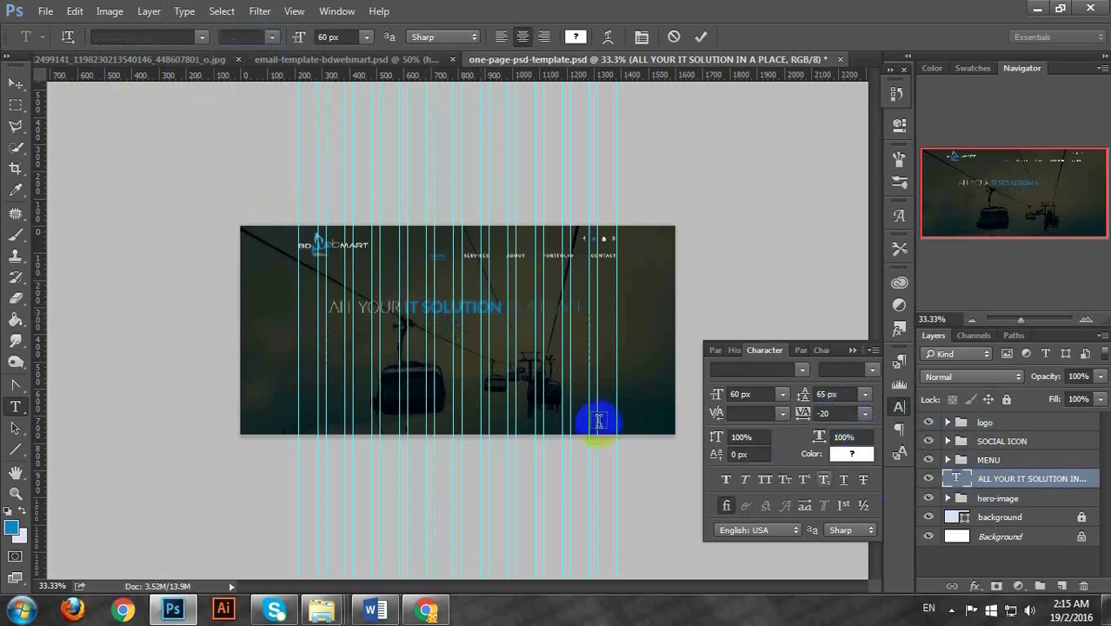
key(ctrl+semicolon)
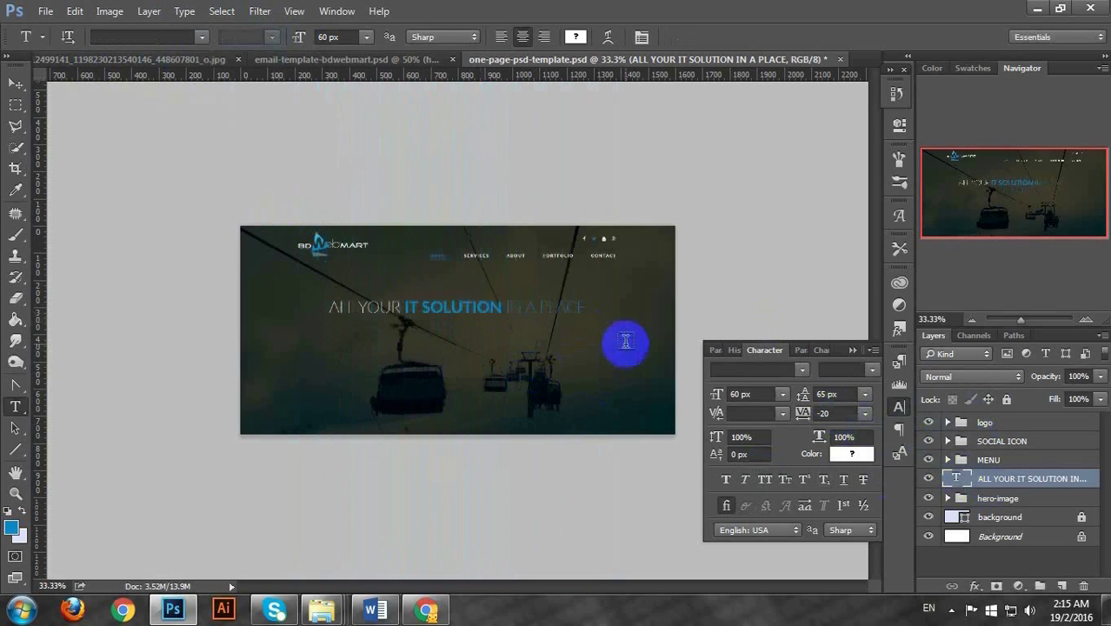
Color the words "IN A PLACE" in the hero headline white (ffffff) and commit the text
double_click(958, 478)
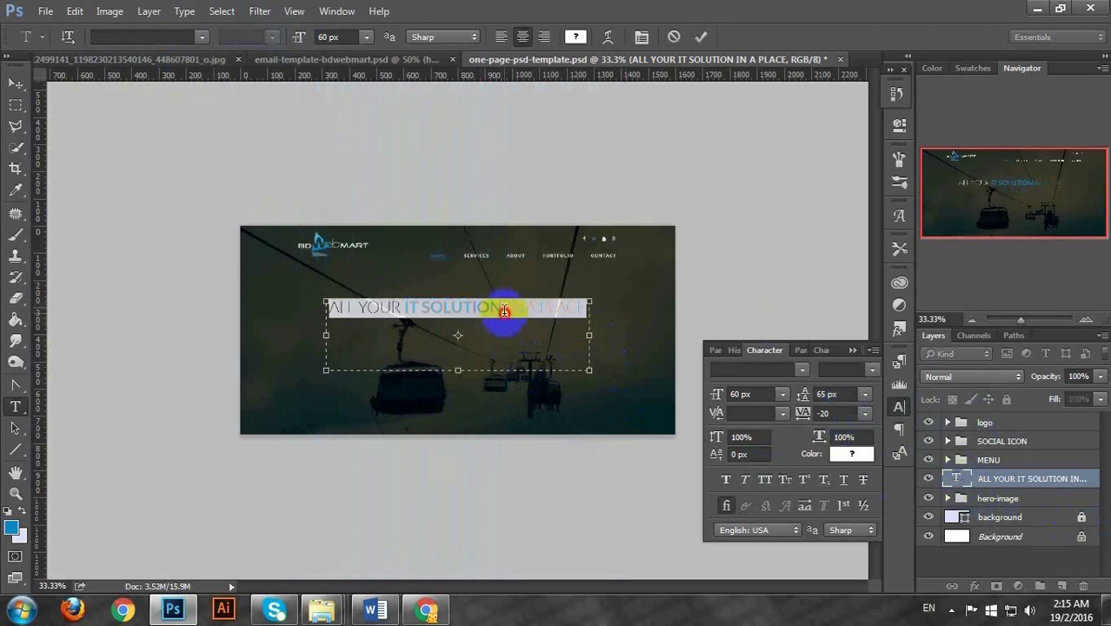
drag(504, 310, 657, 322)
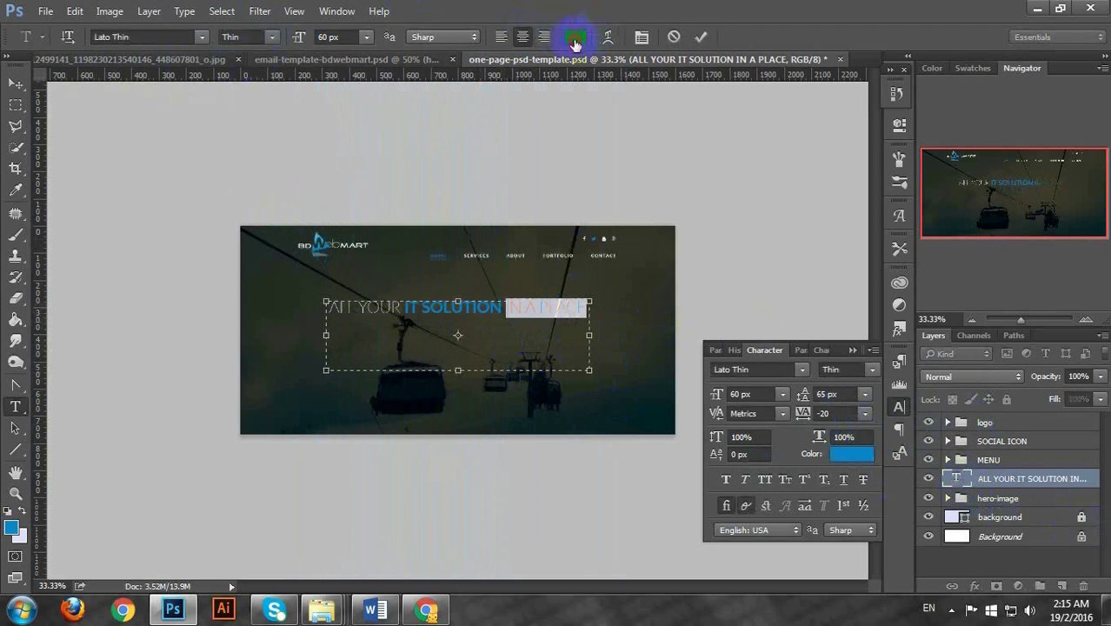
click(574, 37)
click(598, 155)
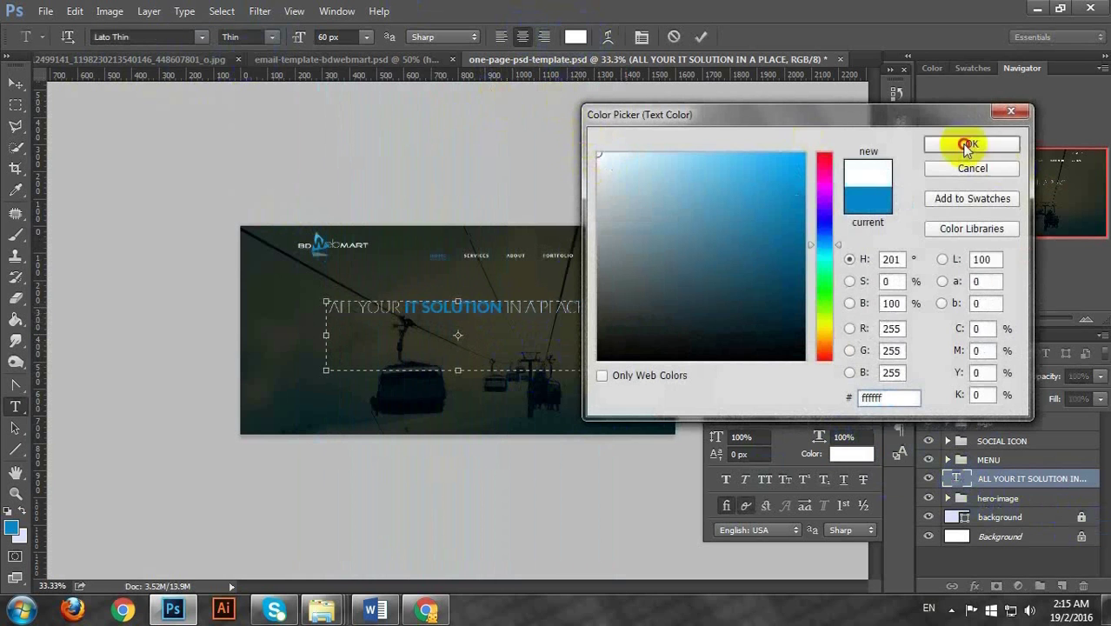
click(967, 145)
click(963, 481)
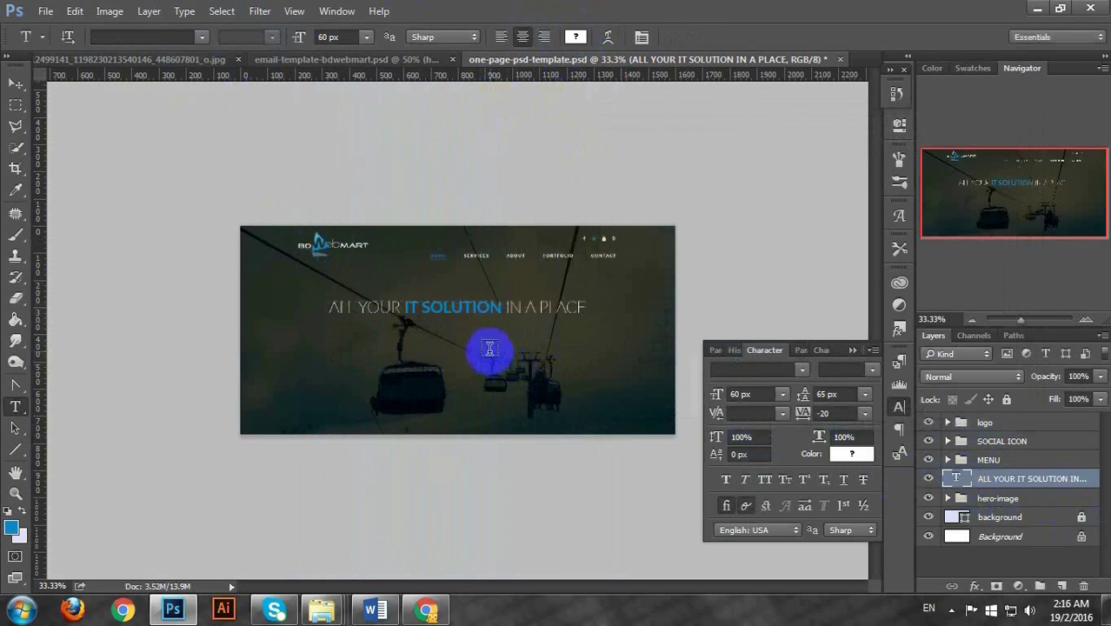
Retype the headline's opening words in mixed case as "All Your"
key(ctrl+1)
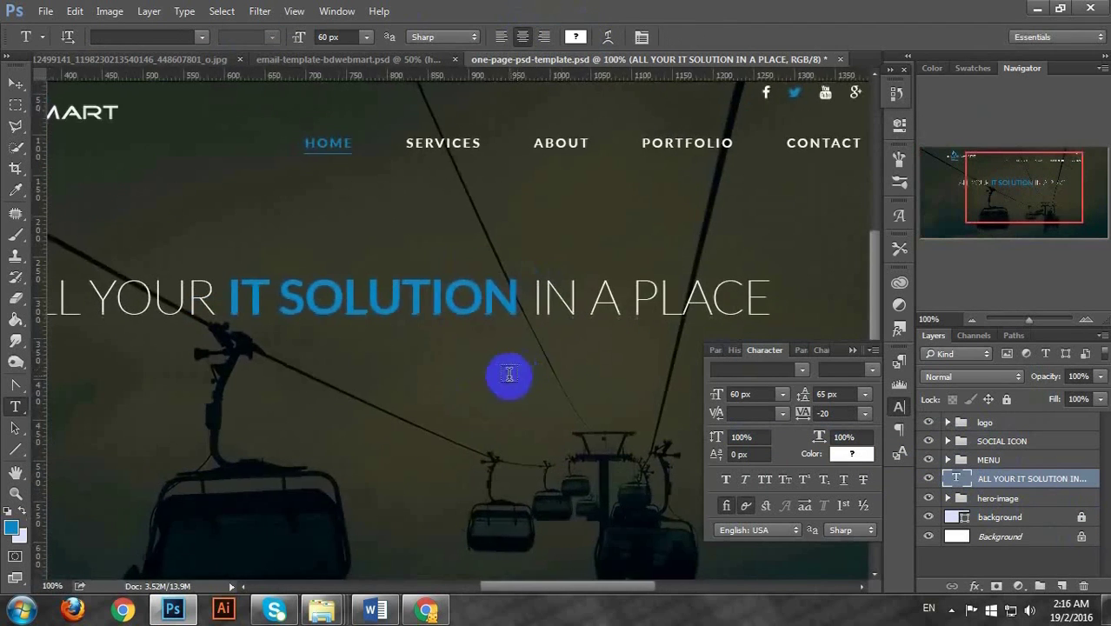
click(508, 374)
key(ctrl+minus)
key(ctrl+minus)
key(BackSpace)
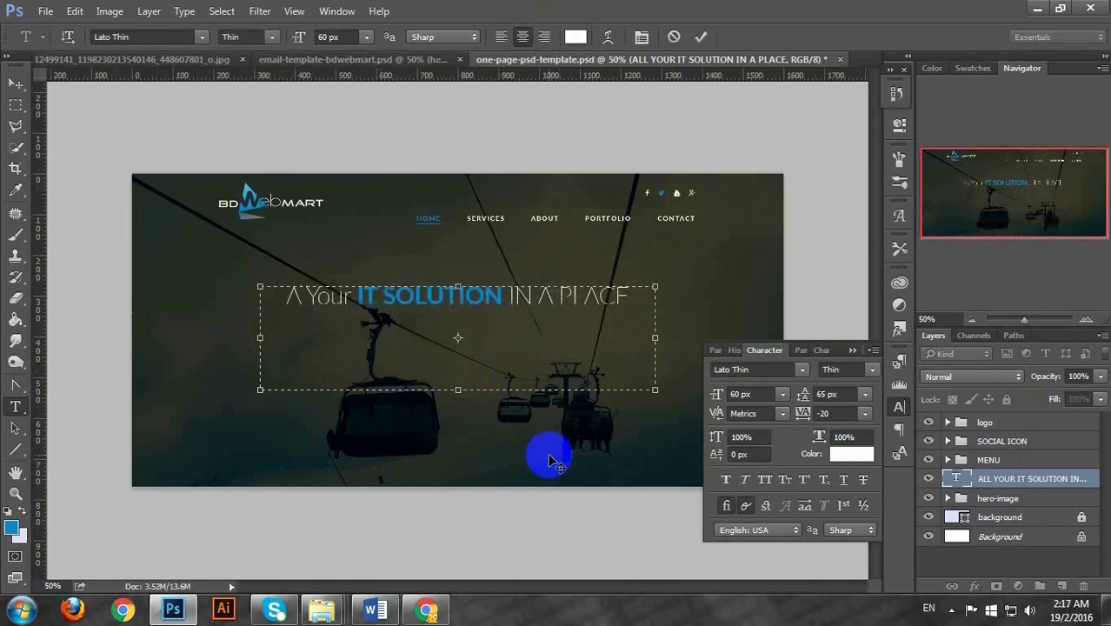
text(ll)
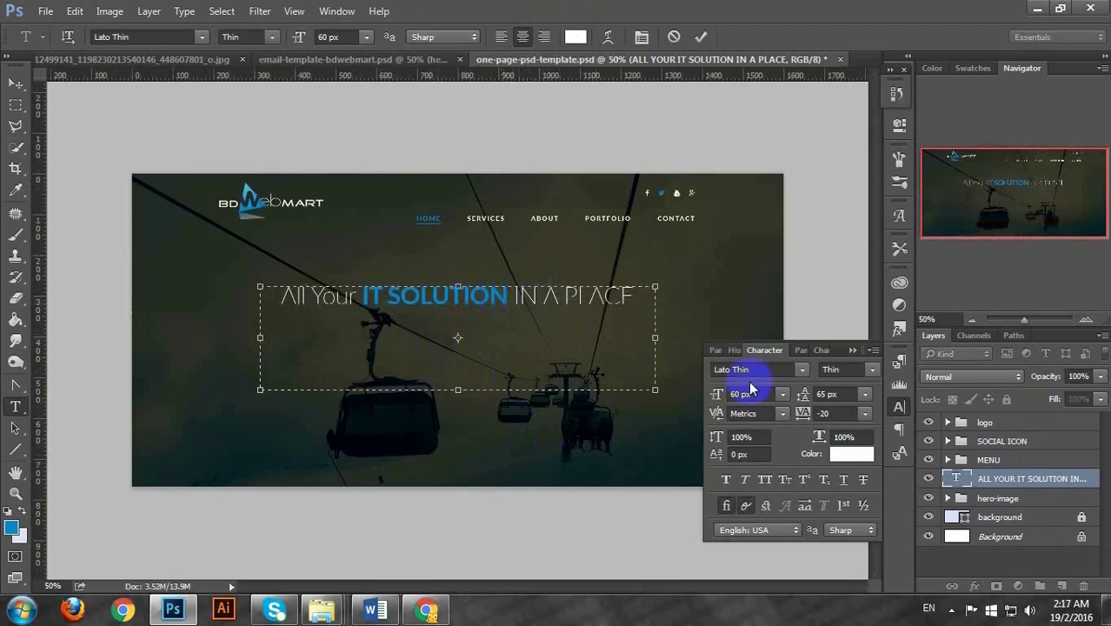
Retype the headline's closing words after "IT SOLUTION" in mixed case as "in a Place"
key(BackSpace)
key(BackSpace)
key(BackSpace)
text(in)
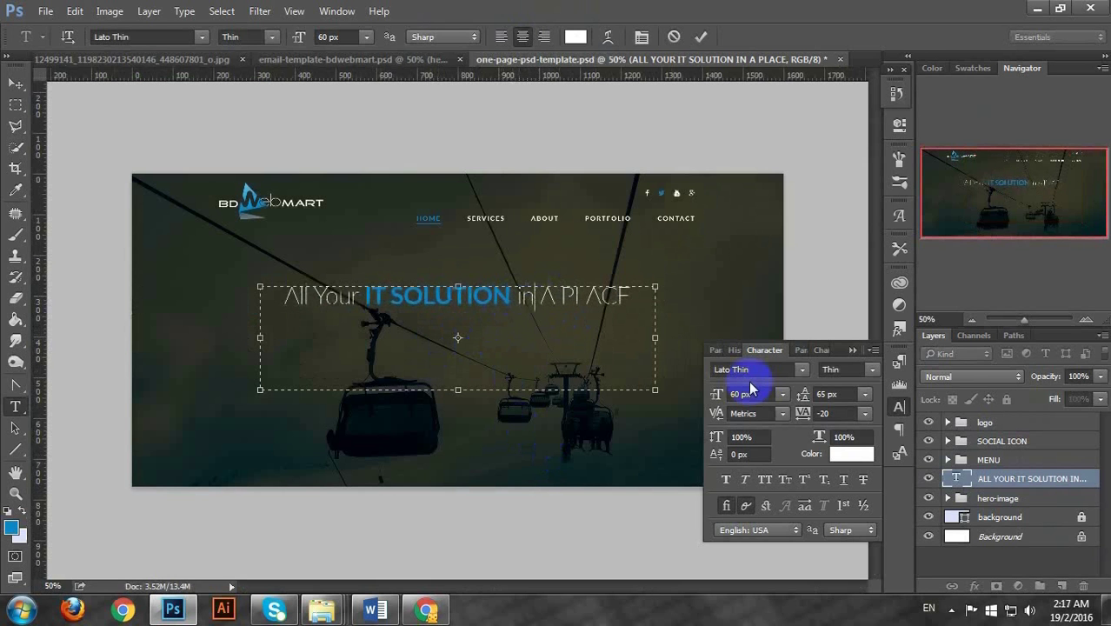
key(Delete)
text(a)
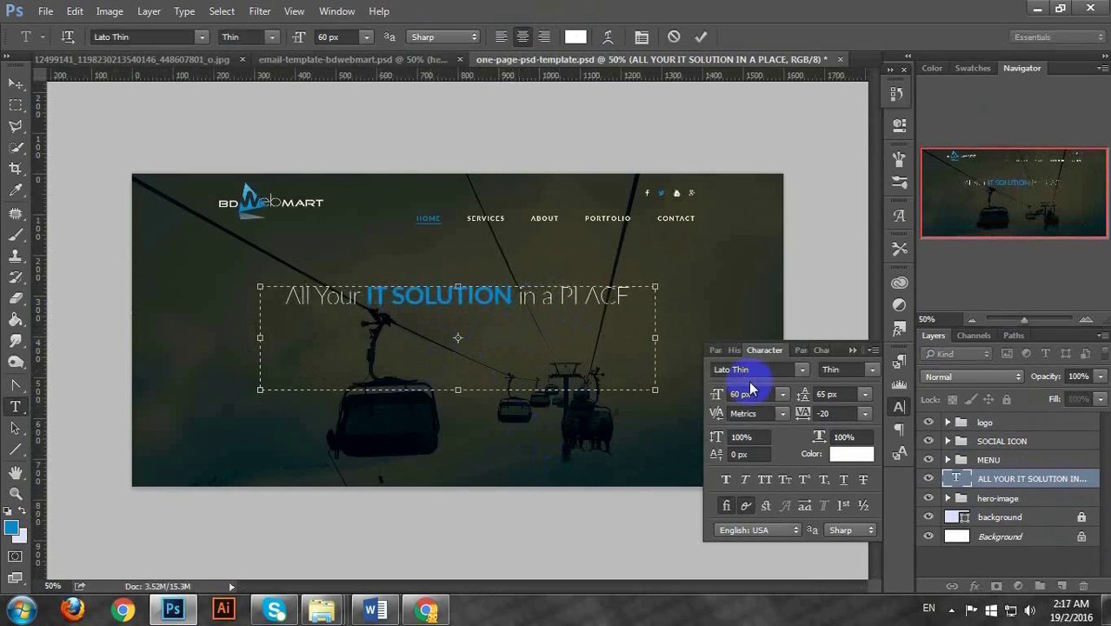
key(BackSpace)
key(BackSpace)
key(BackSpace)
key(BackSpace)
text(lace)
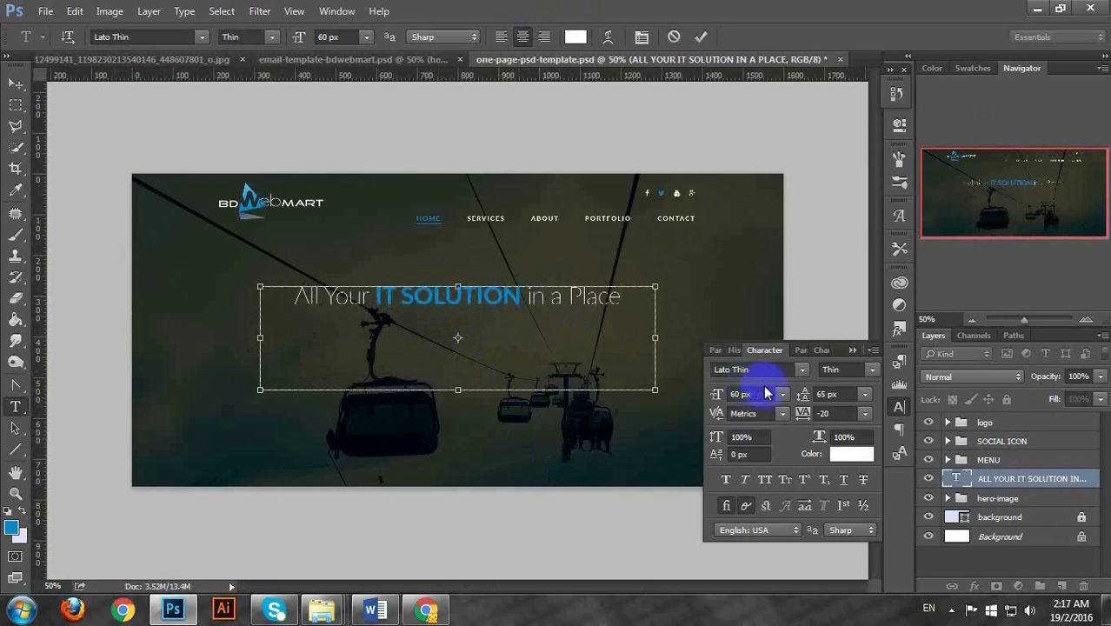
Set the whole hero headline's tracking to 60 and commit the text
key(ctrl+a)
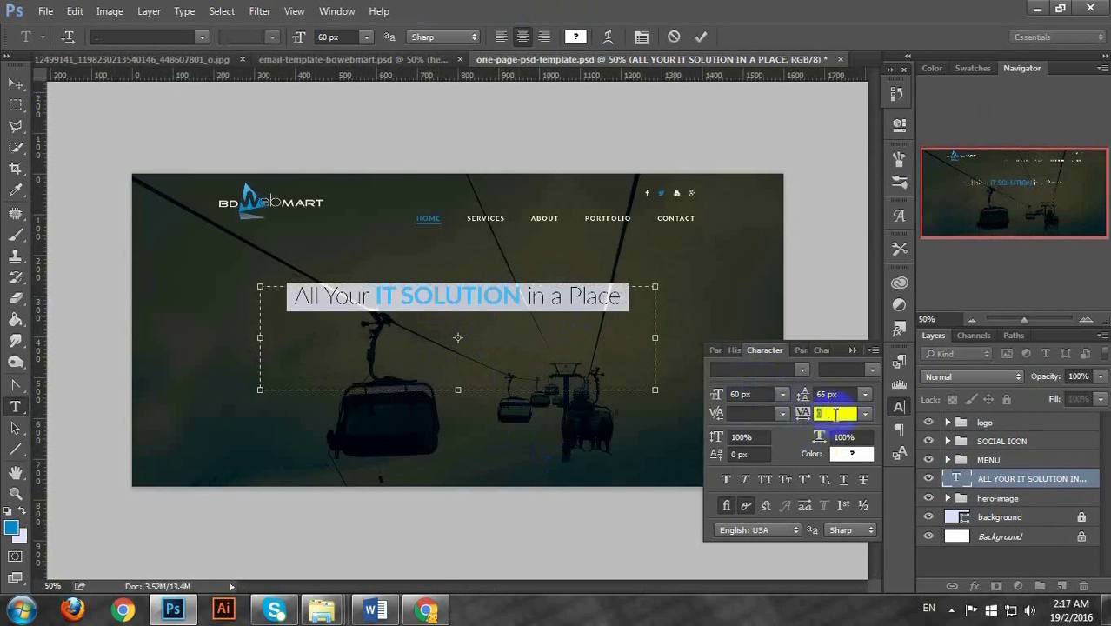
key(Up)
key(Up)
key(Up)
key(Up)
key(Up)
key(Up)
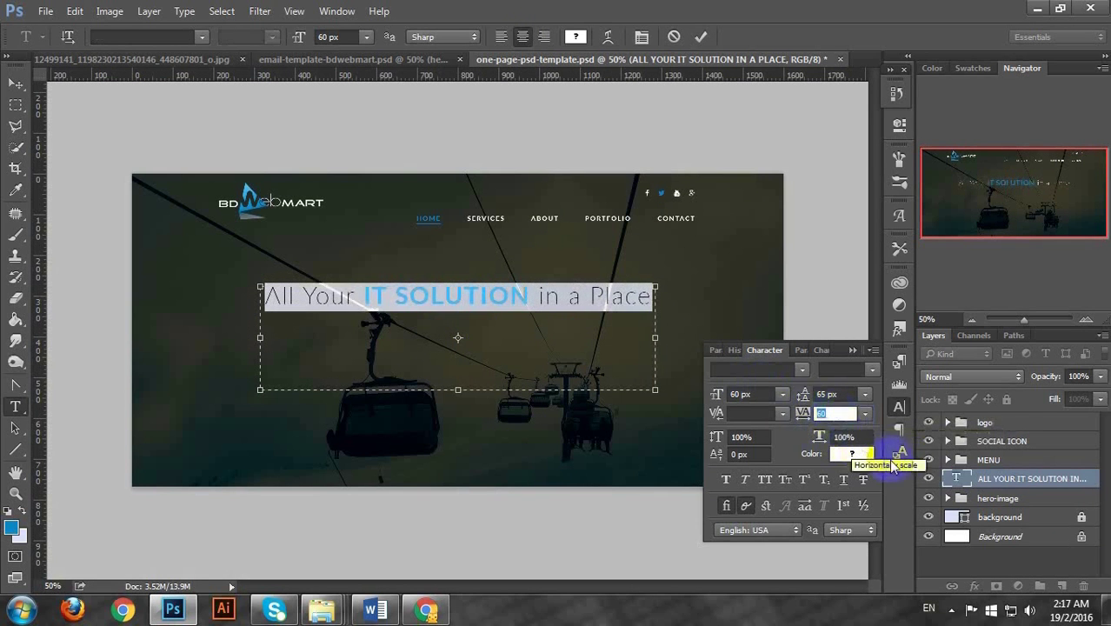
click(959, 480)
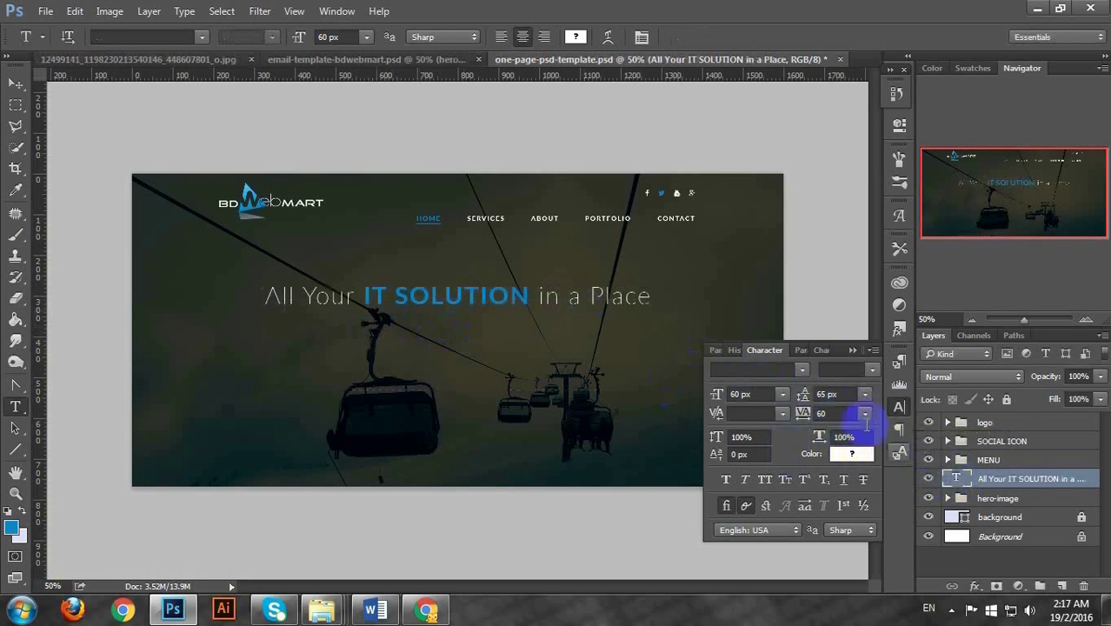
double_click(959, 481)
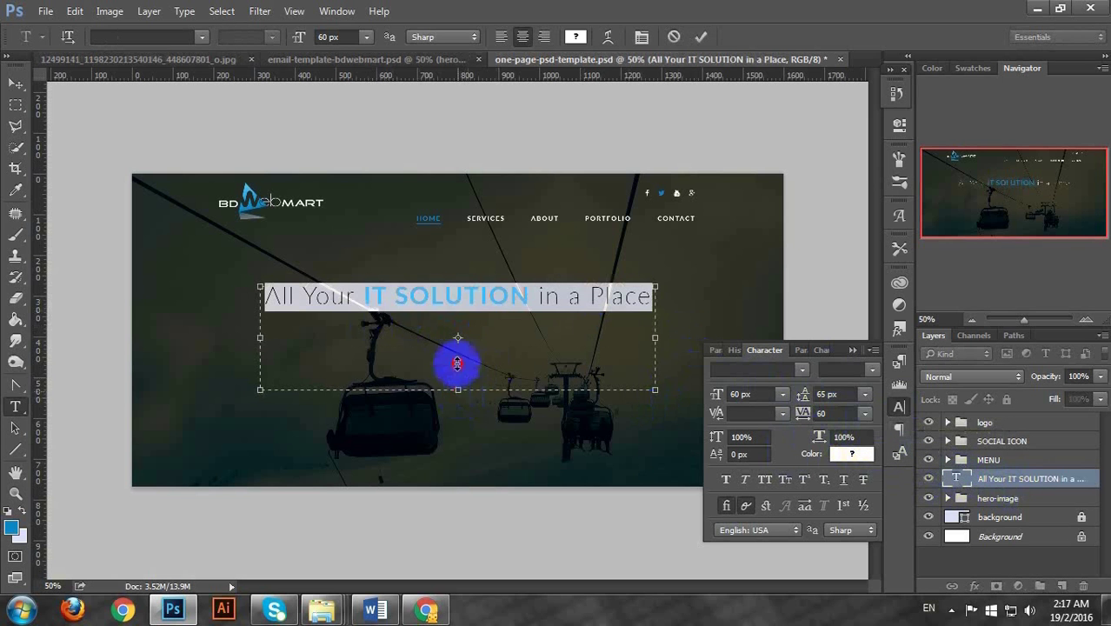
key(ctrl+Return)
key(v)
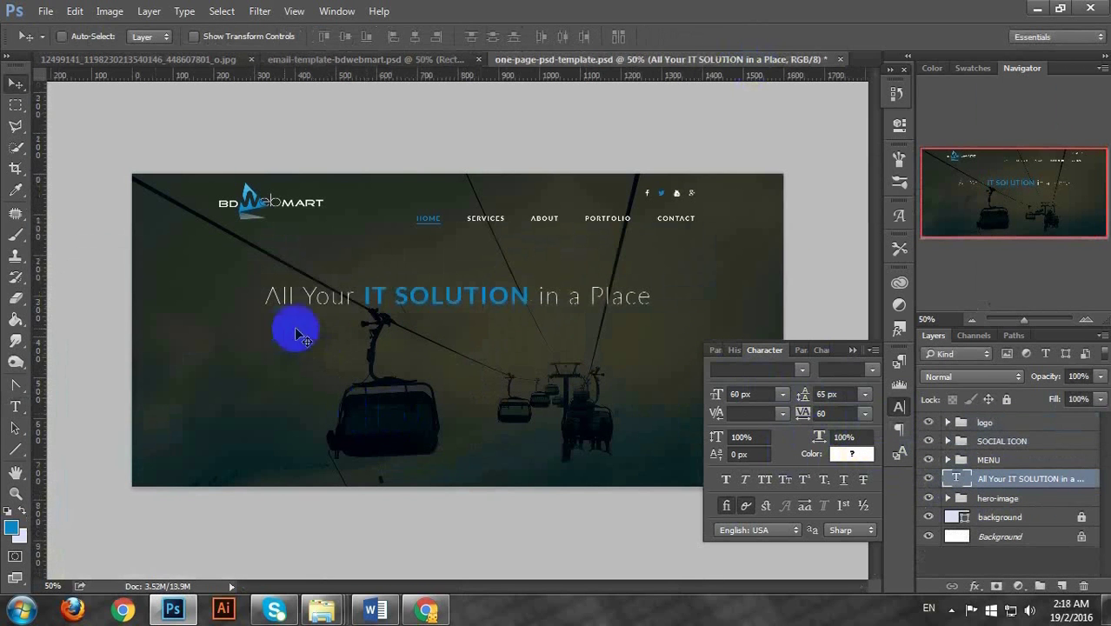
Copy the "We are a Web Development Team" paragraph from email-template-bdwebmart.psd into one-page-psd-template.psd, placing it below the headline
click(341, 59)
scroll(1047, 556, down, 2)
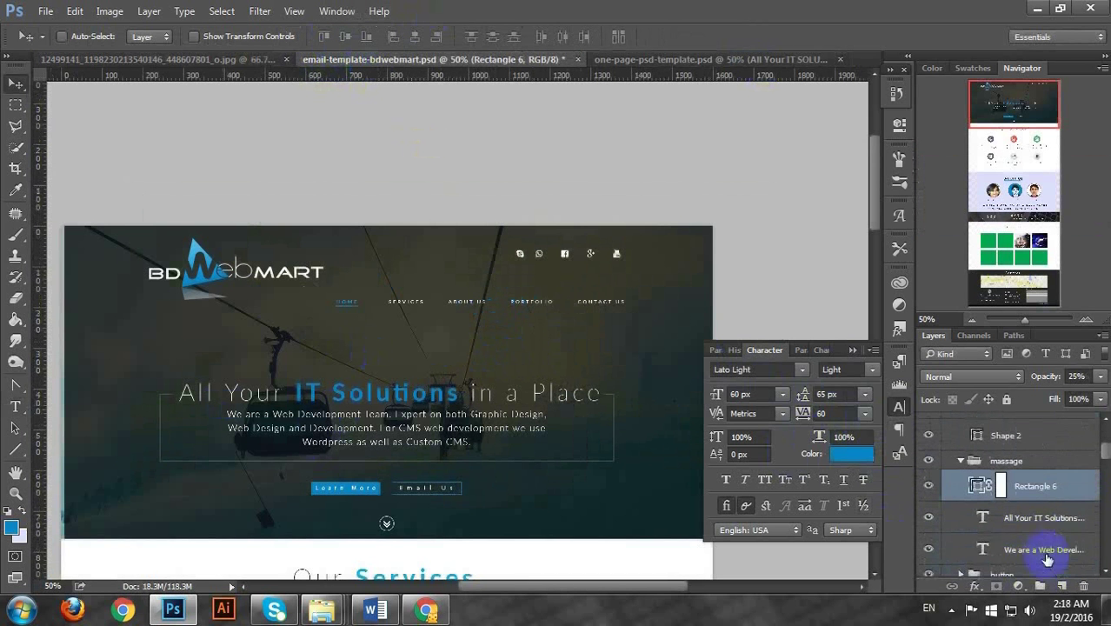
click(1019, 554)
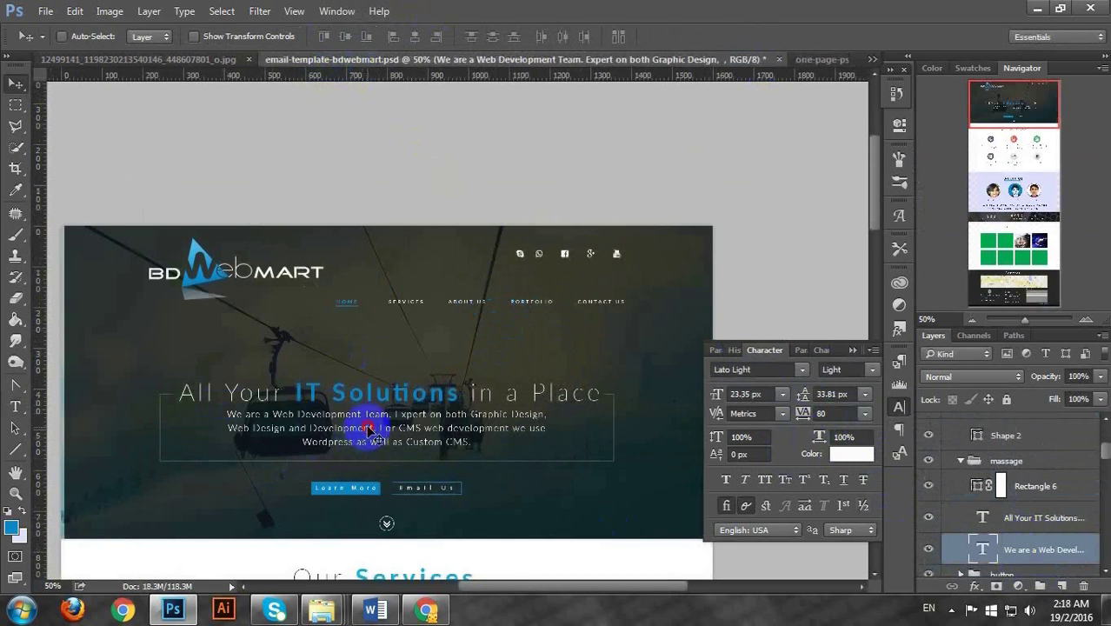
mouse_move(367, 439)
mouse_down()
mouse_move(533, 99)
mouse_move(788, 98)
mouse_move(818, 55)
mouse_move(831, 54)
mouse_move(424, 473)
mouse_move(422, 365)
mouse_move(470, 341)
mouse_up()
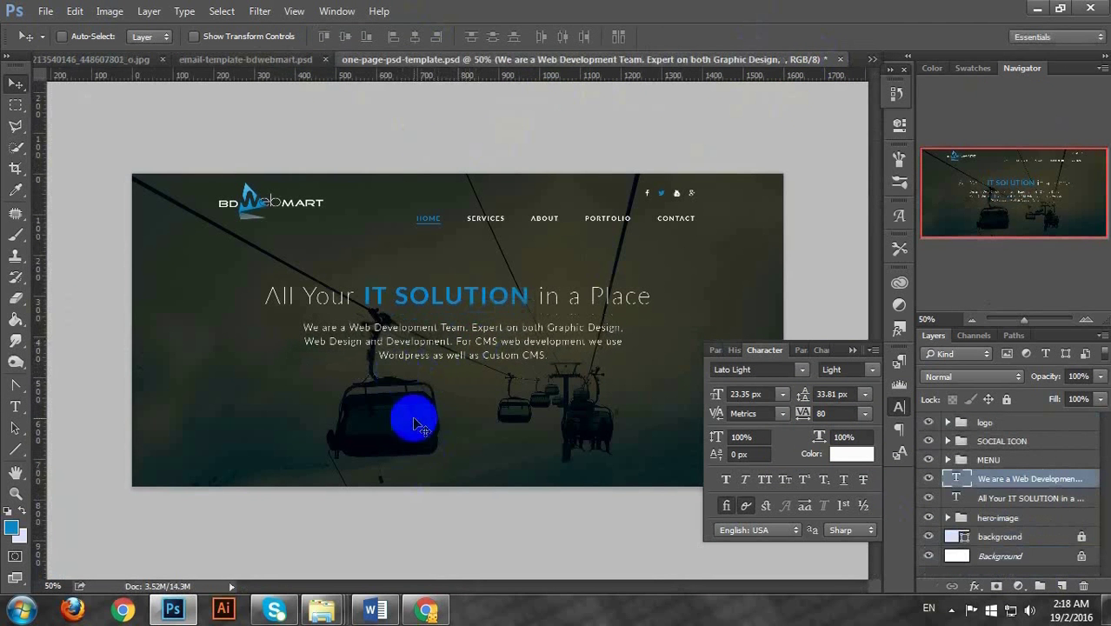
Move the paragraph layer beneath the headline layer, then align horizontal centers of headline with paragraph and of paragraph with the hero-image group
drag(1006, 481, 1004, 497)
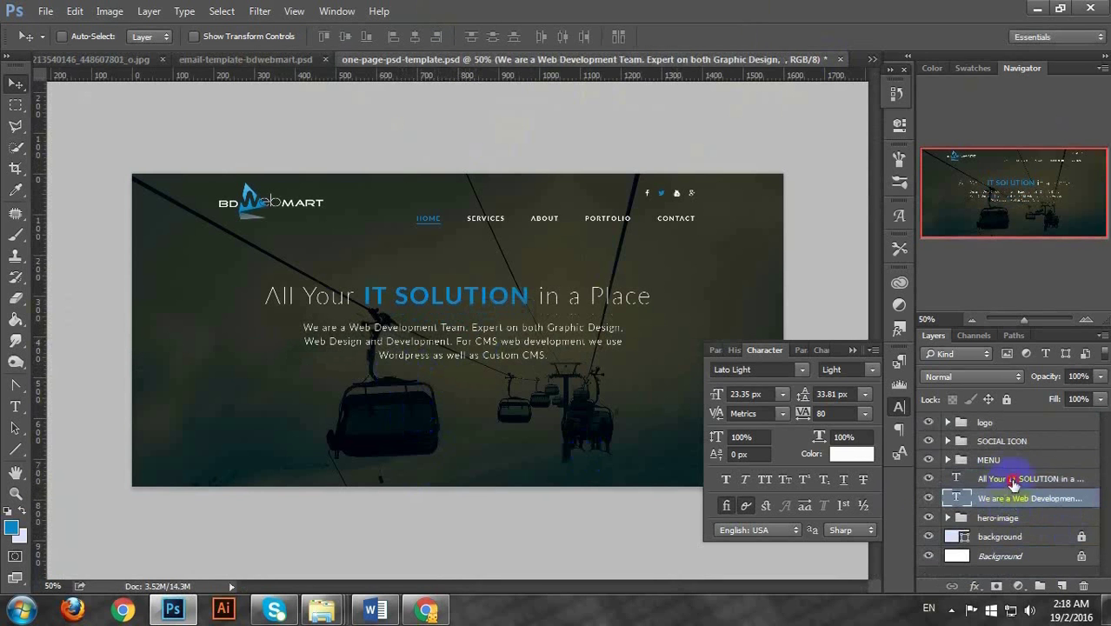
shift+click(1012, 484)
click(414, 36)
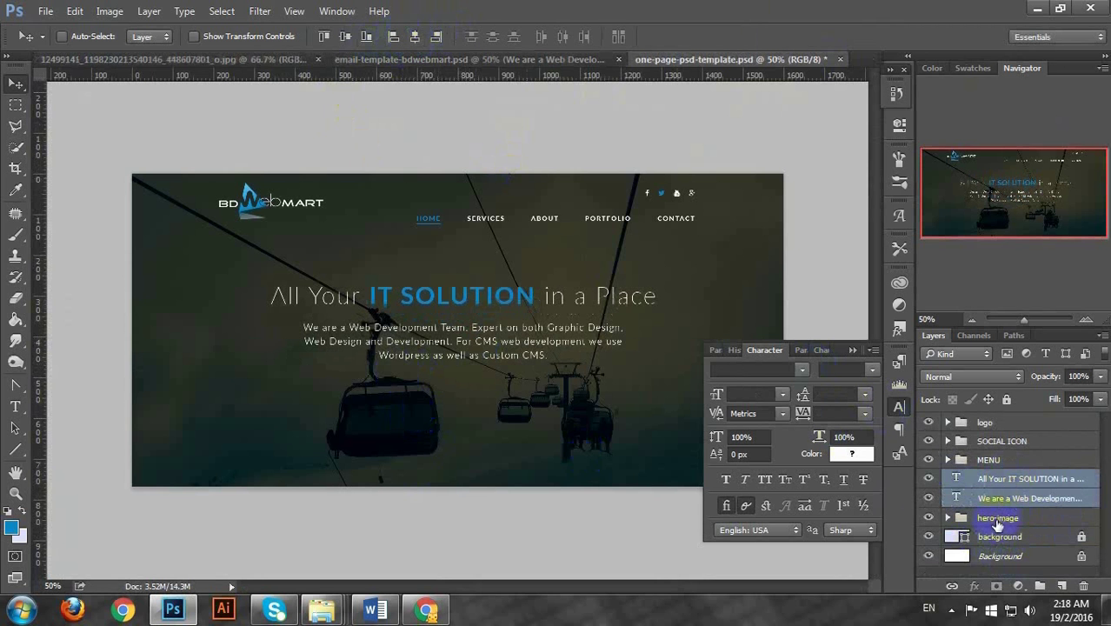
shift+click(997, 519)
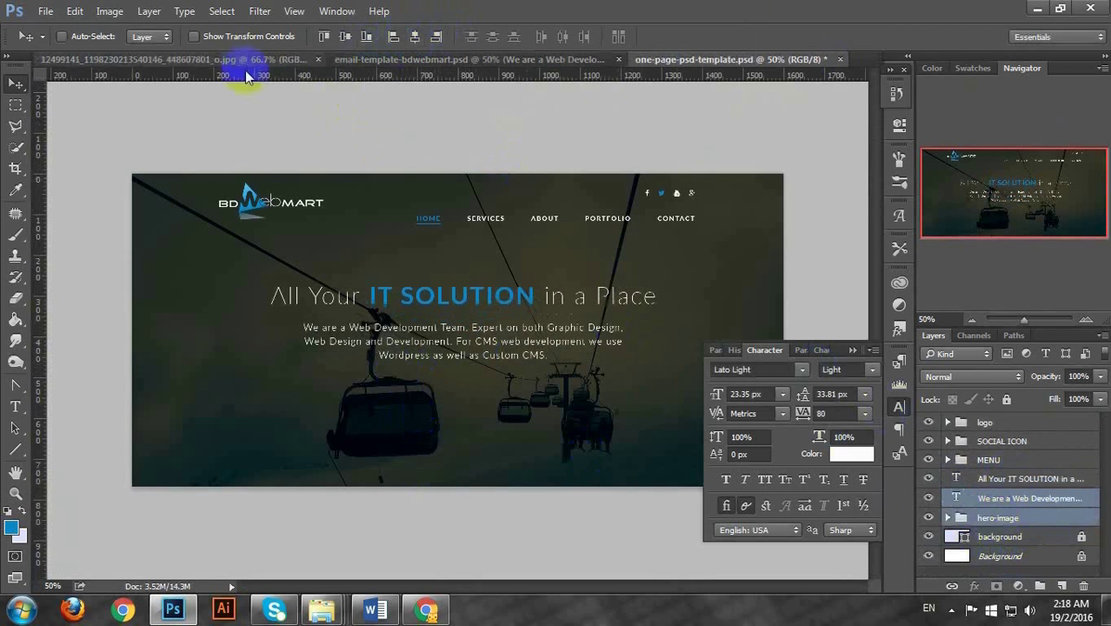
click(414, 38)
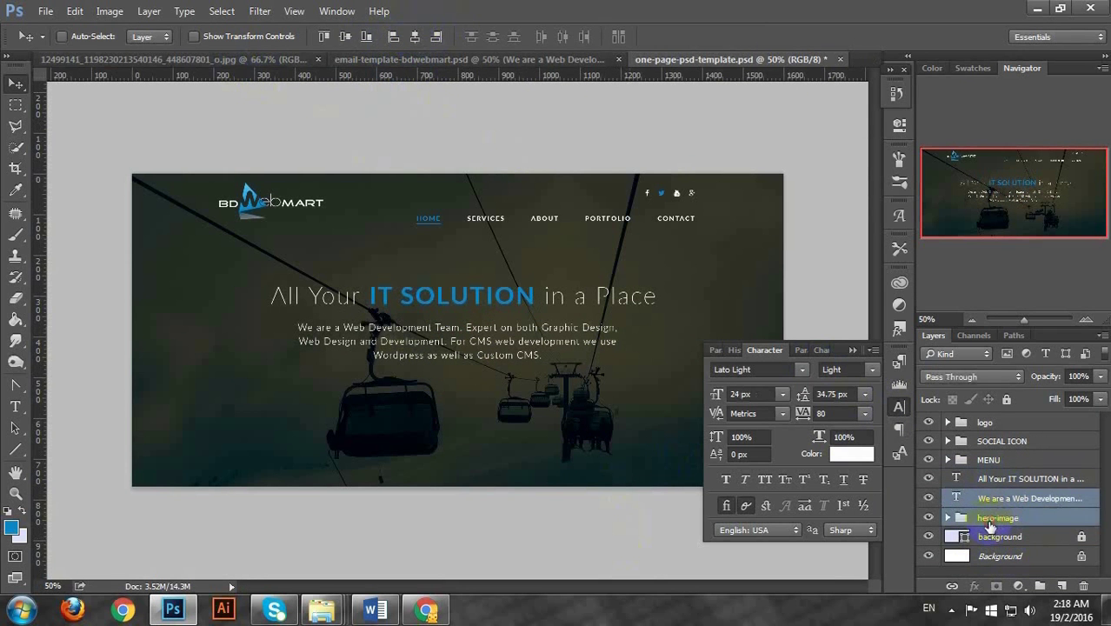
Group the headline and paragraph text layers and name the group "massage"
click(991, 499)
shift+click(992, 479)
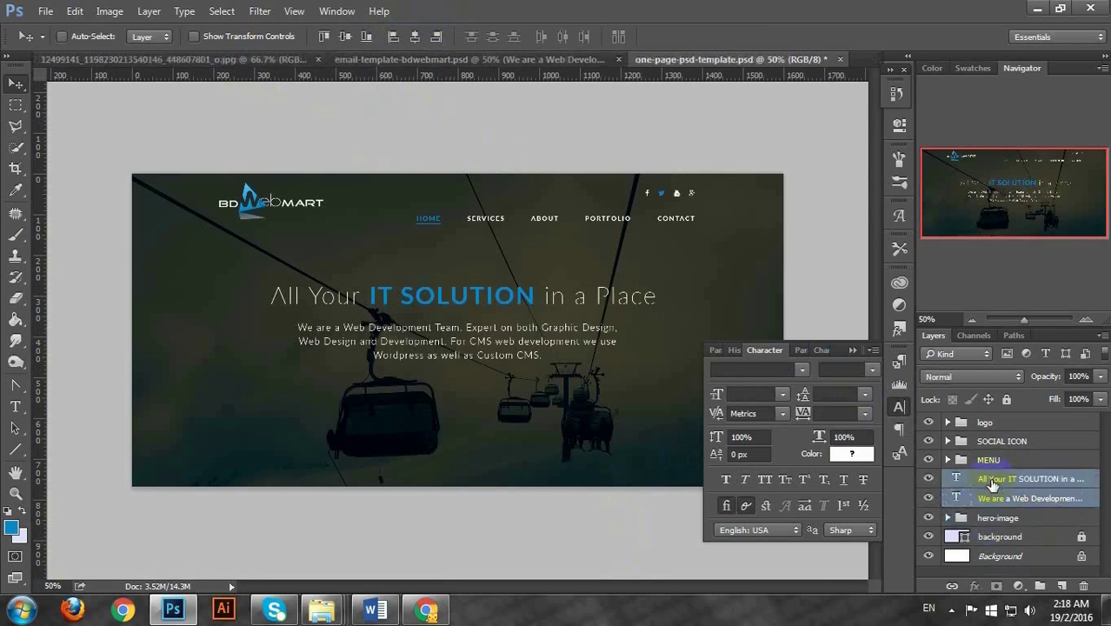
key(ctrl+g)
double_click(991, 479)
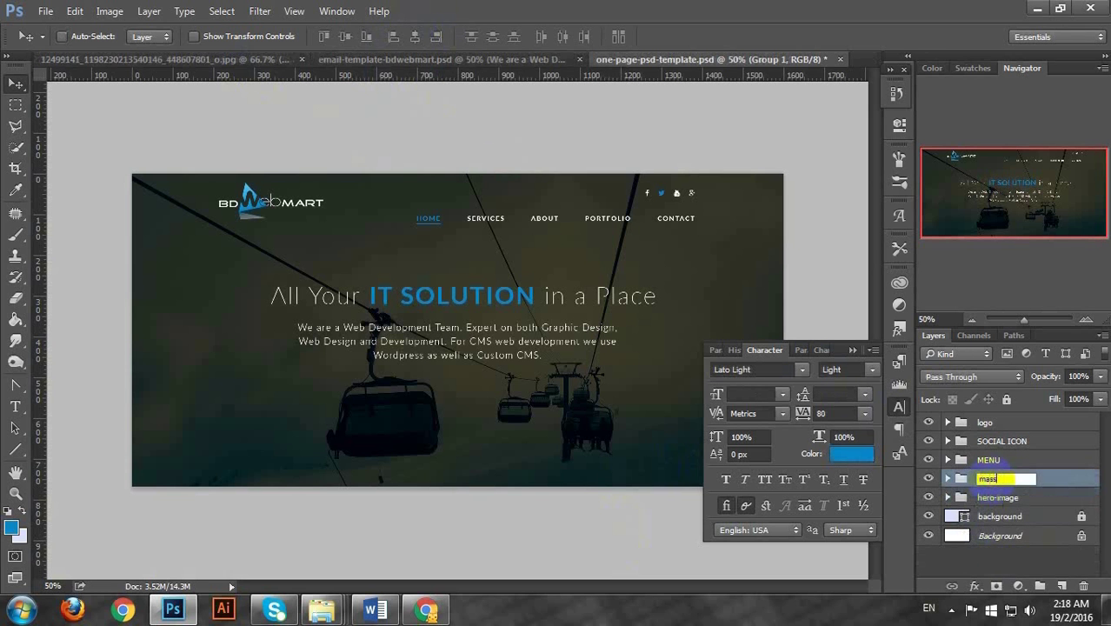
text(massage)
key(Return)
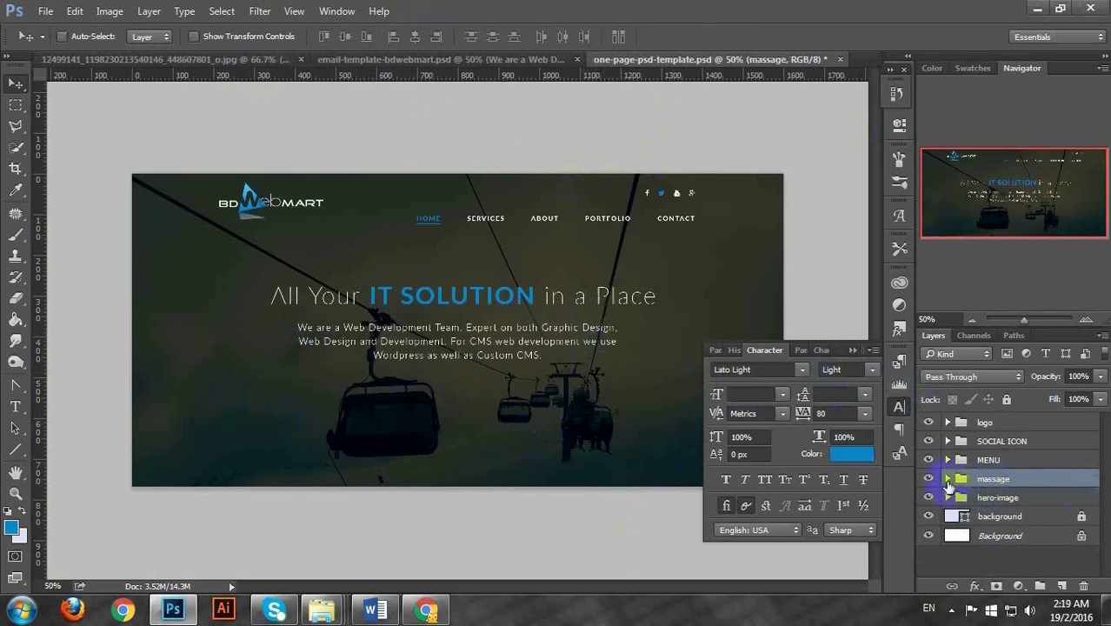
Show the guides and draw a rectangle of about 1000 by 196 px over the paragraph, above the headline layer in the massage group
click(947, 479)
click(1022, 506)
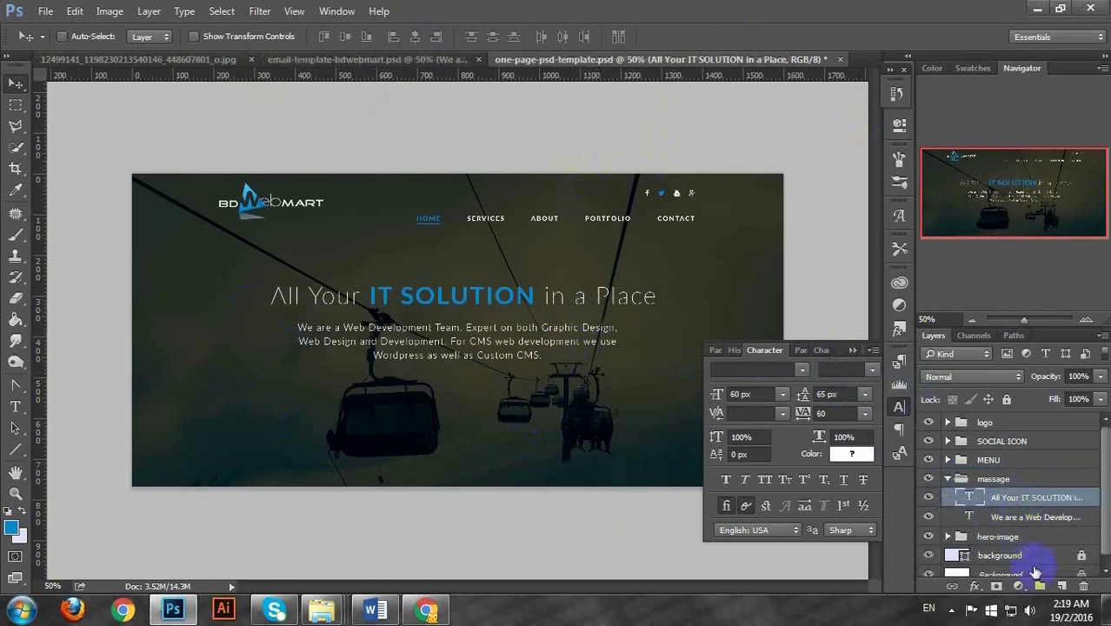
click(1065, 586)
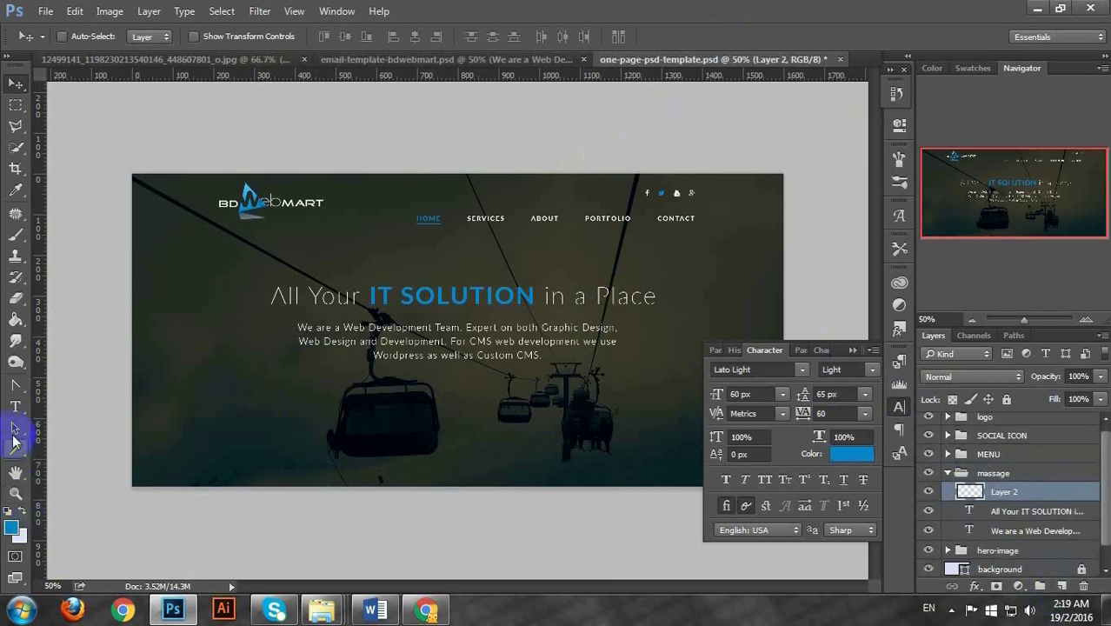
click(15, 448)
click(55, 449)
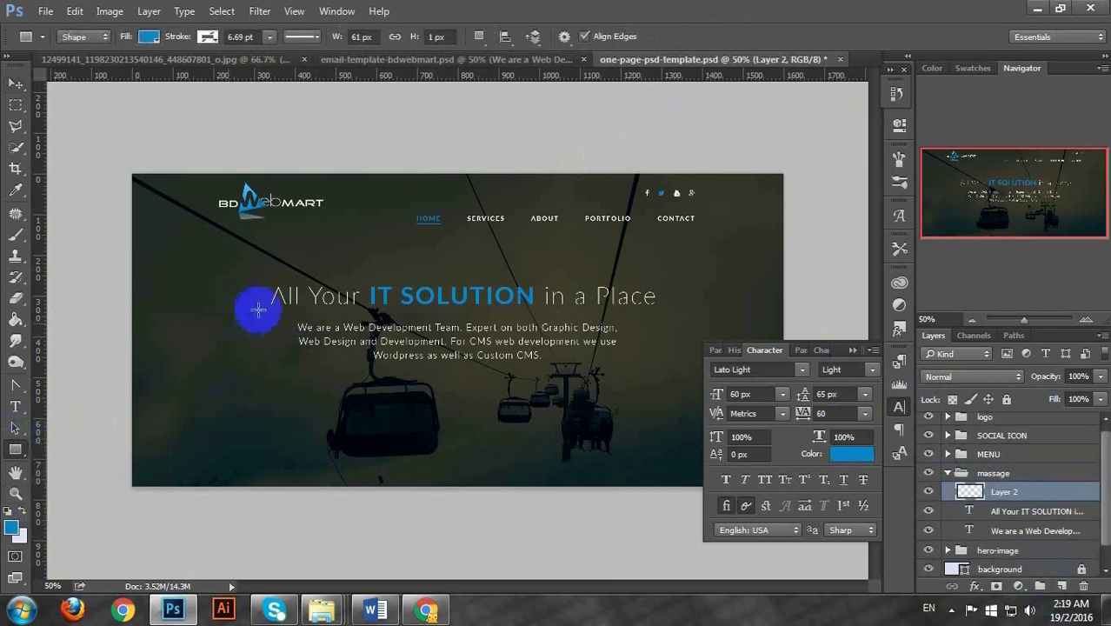
key(ctrl+semicolon)
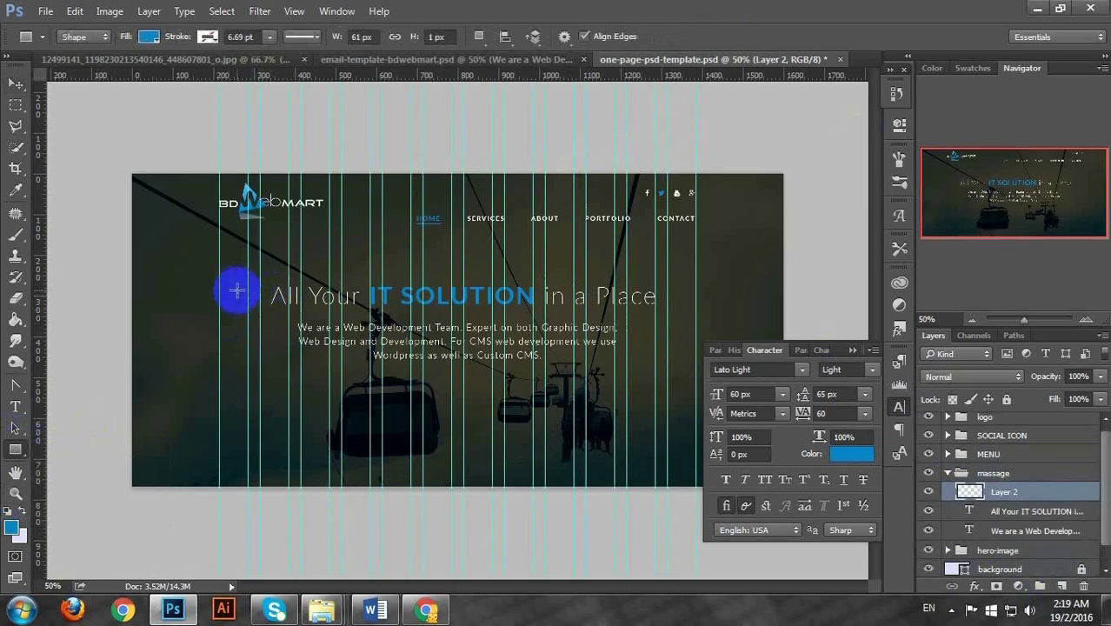
drag(259, 293, 666, 375)
key(v)
click(850, 69)
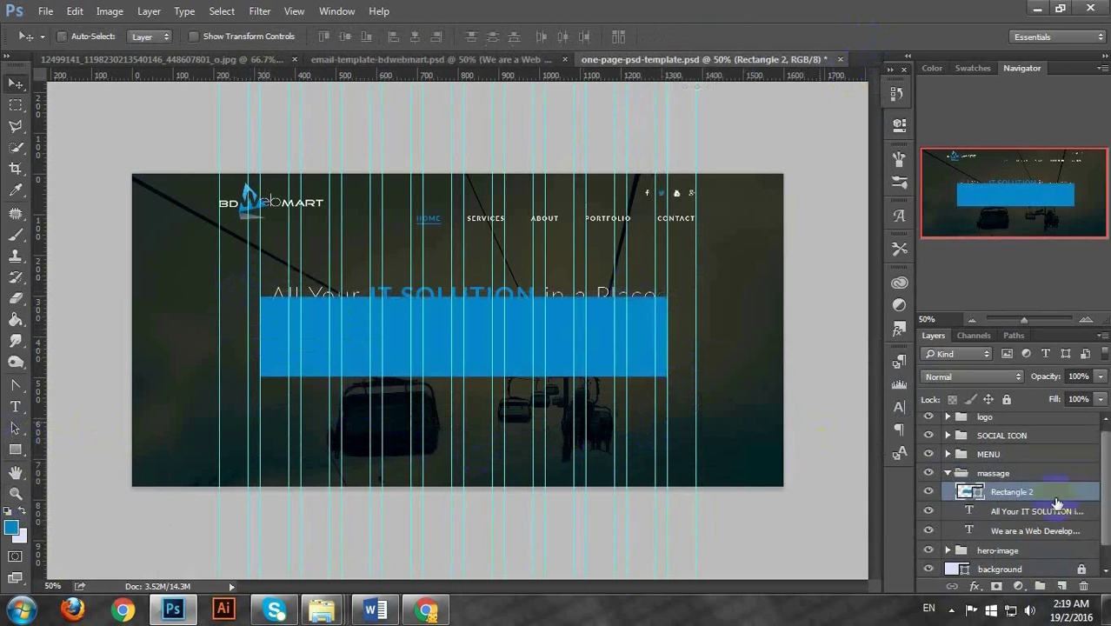
Remove the rectangle's fill, give it a 3 px blue stroke and hide the guides
click(16, 449)
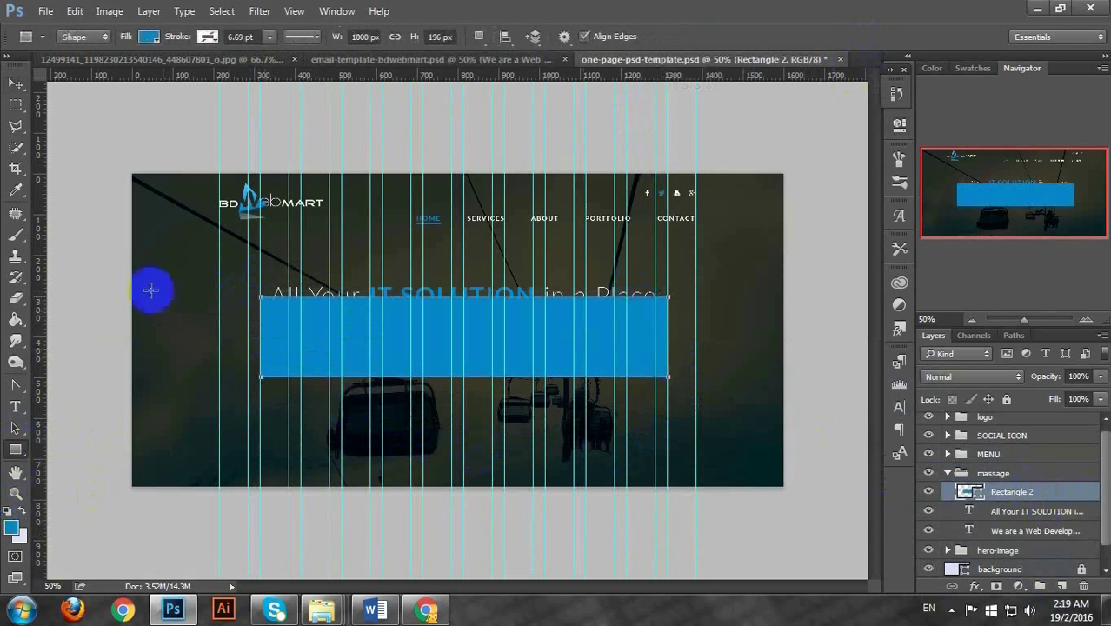
click(149, 37)
click(80, 70)
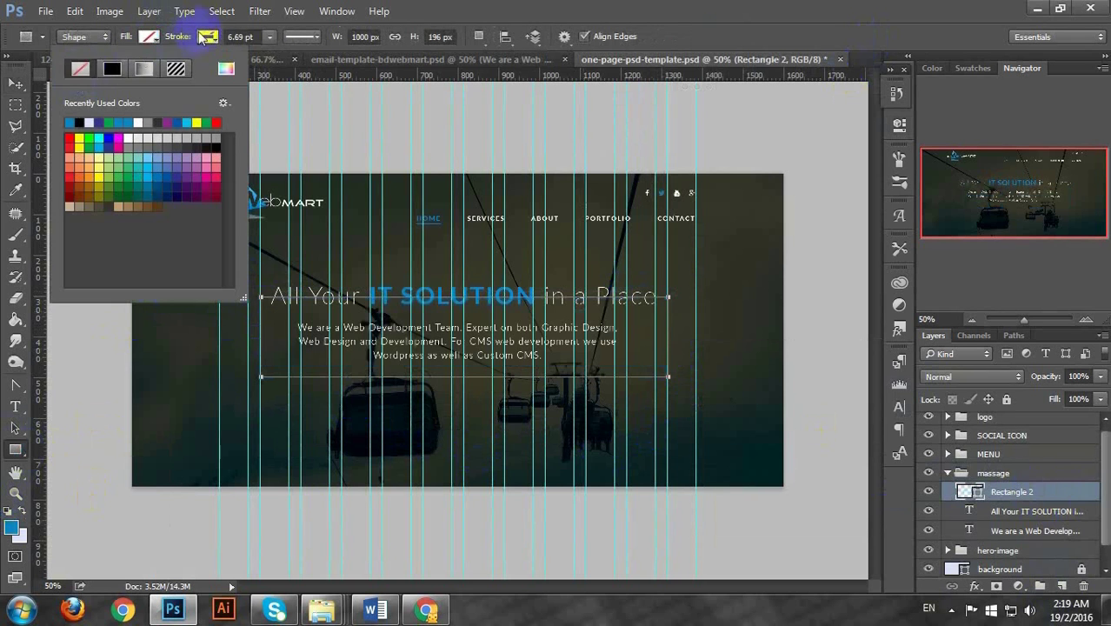
click(207, 36)
click(207, 36)
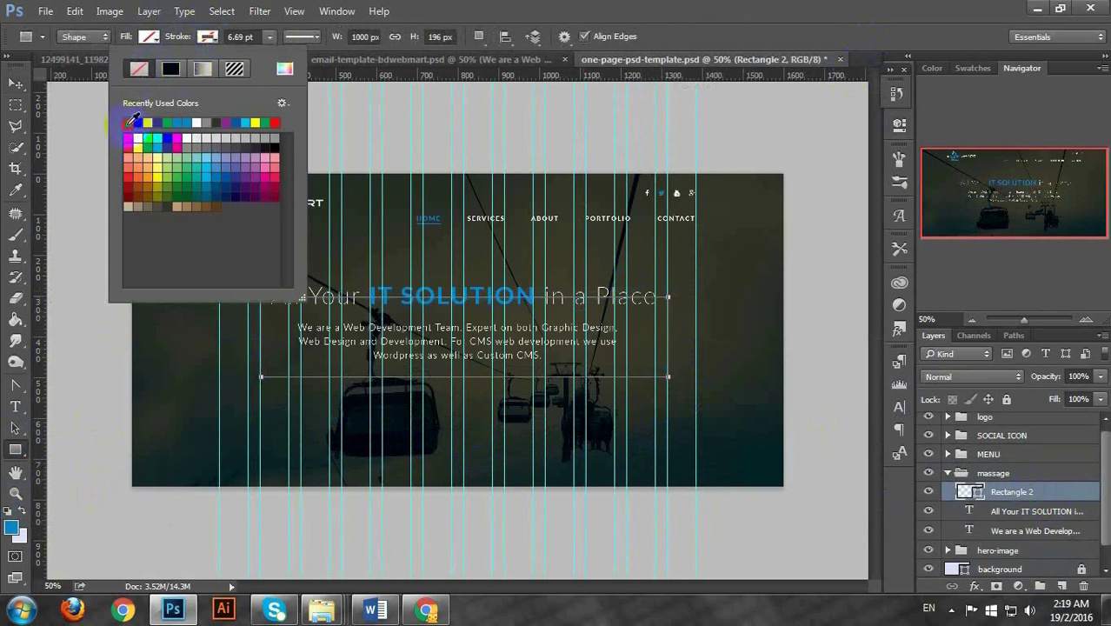
click(128, 123)
click(233, 36)
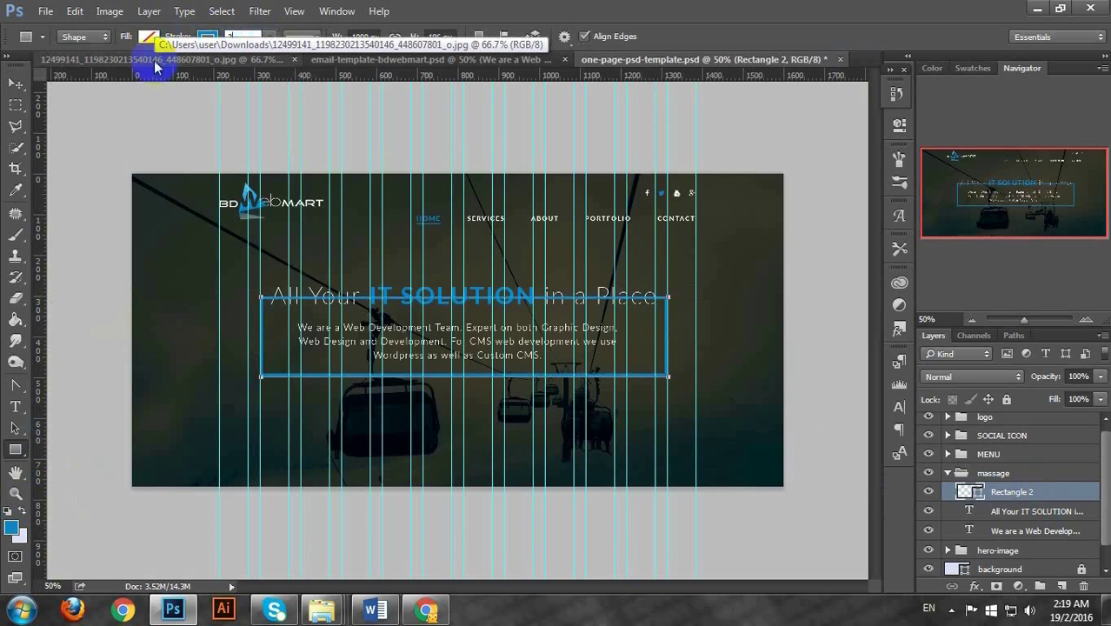
text(1)
key(Return)
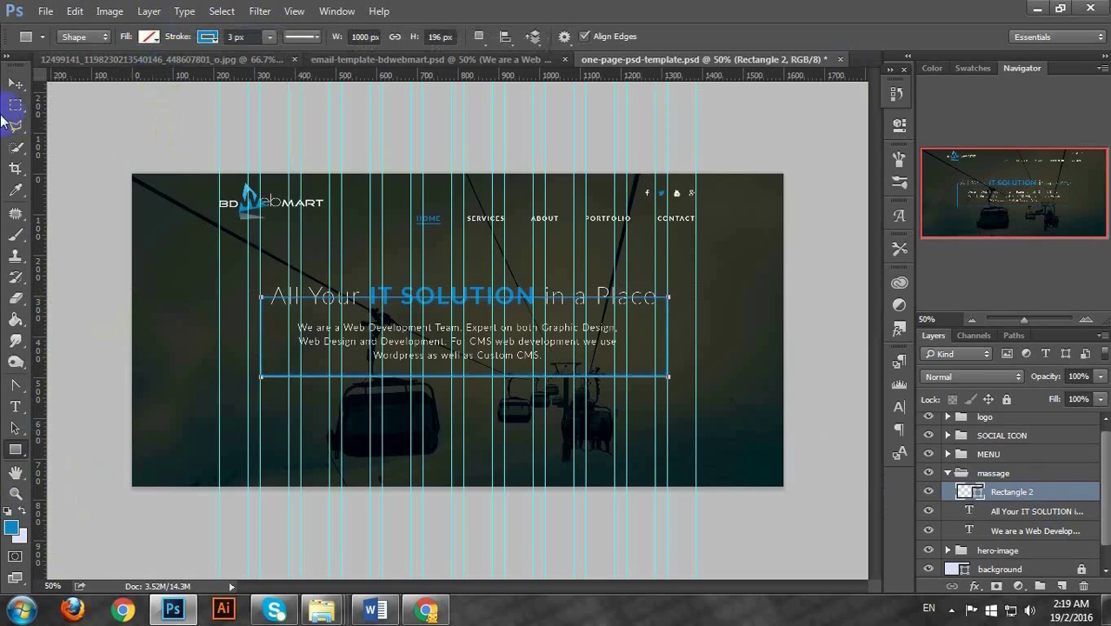
key(ctrl+semicolon)
Widen the outlined rectangle leftward to about 1042 px and nudge it 20 px to the right
key(ctrl+plus)
key(ctrl+plus)
key(ctrl+plus)
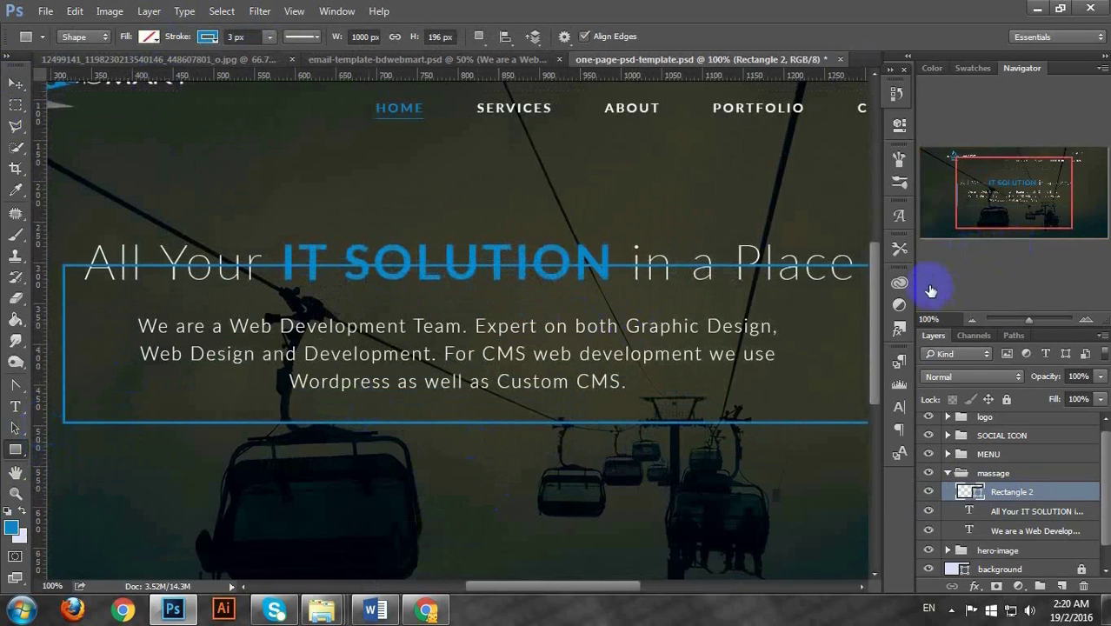
key(ctrl+minus)
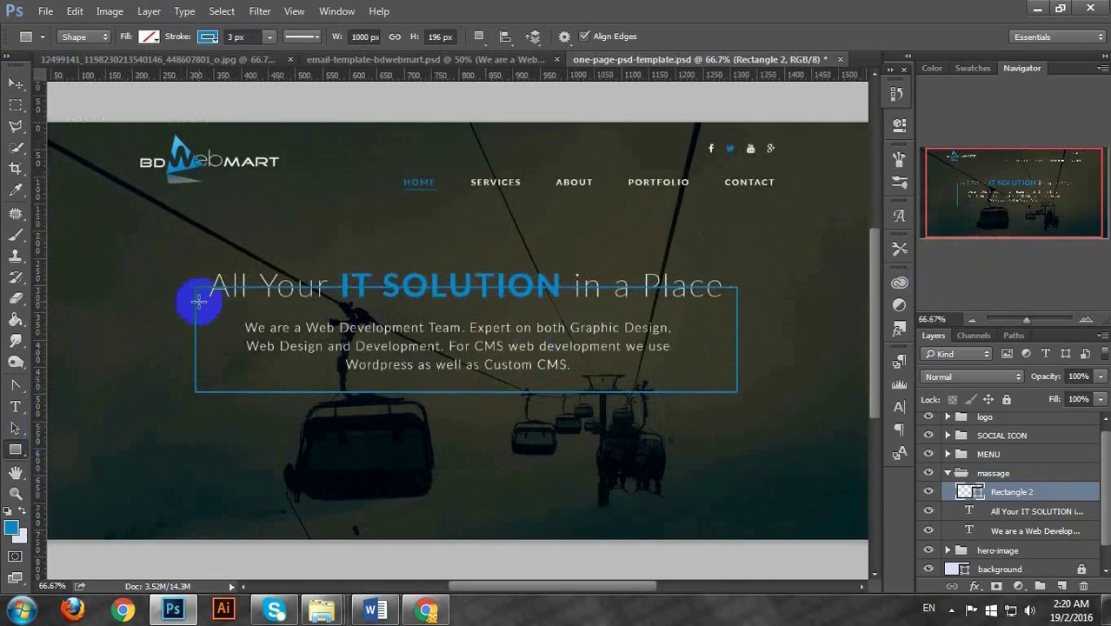
key(ctrl+t)
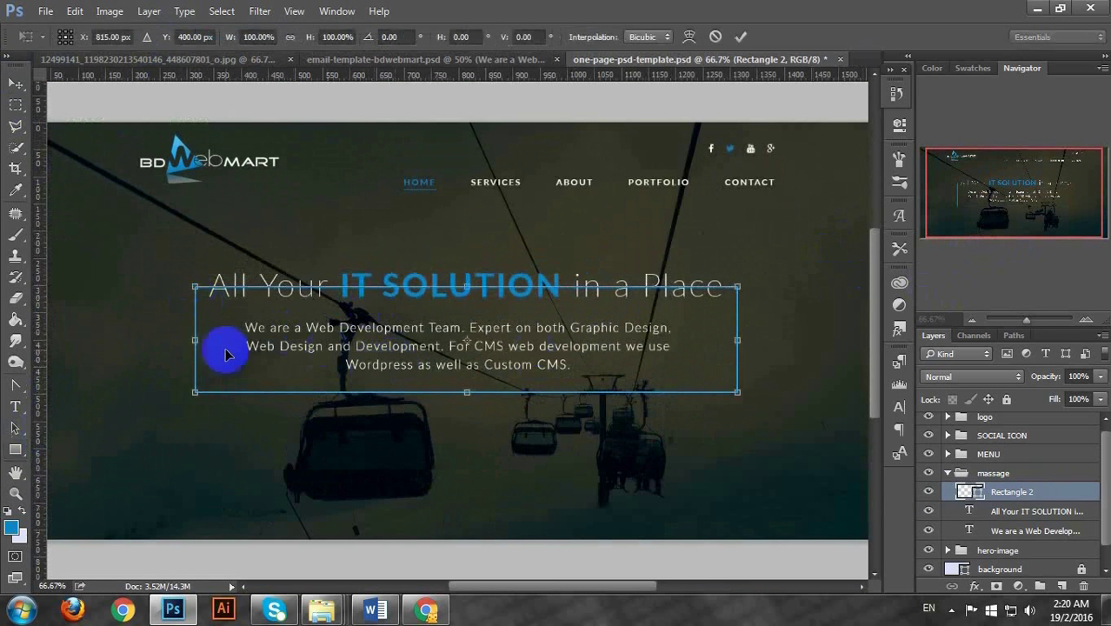
drag(193, 339, 171, 338)
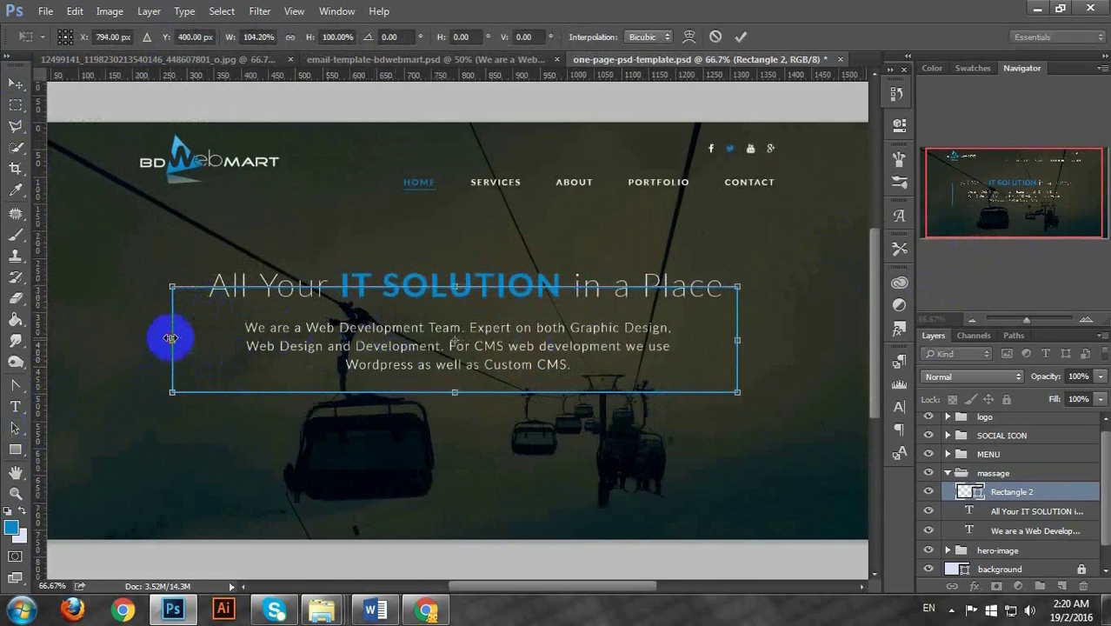
key(shift+Right)
key(shift+Right)
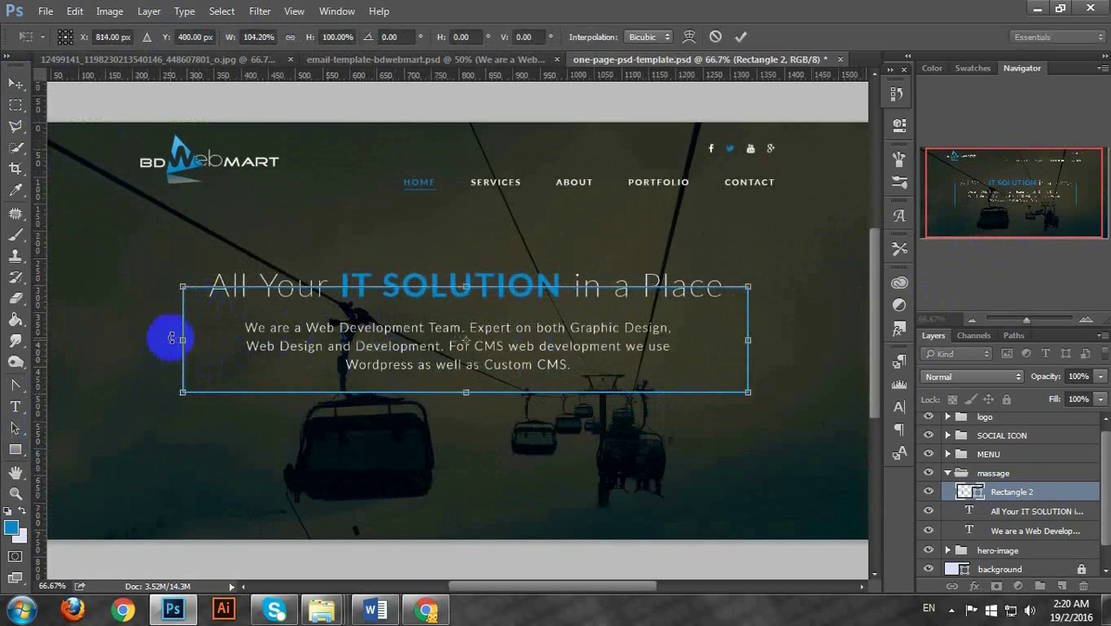
key(Return)
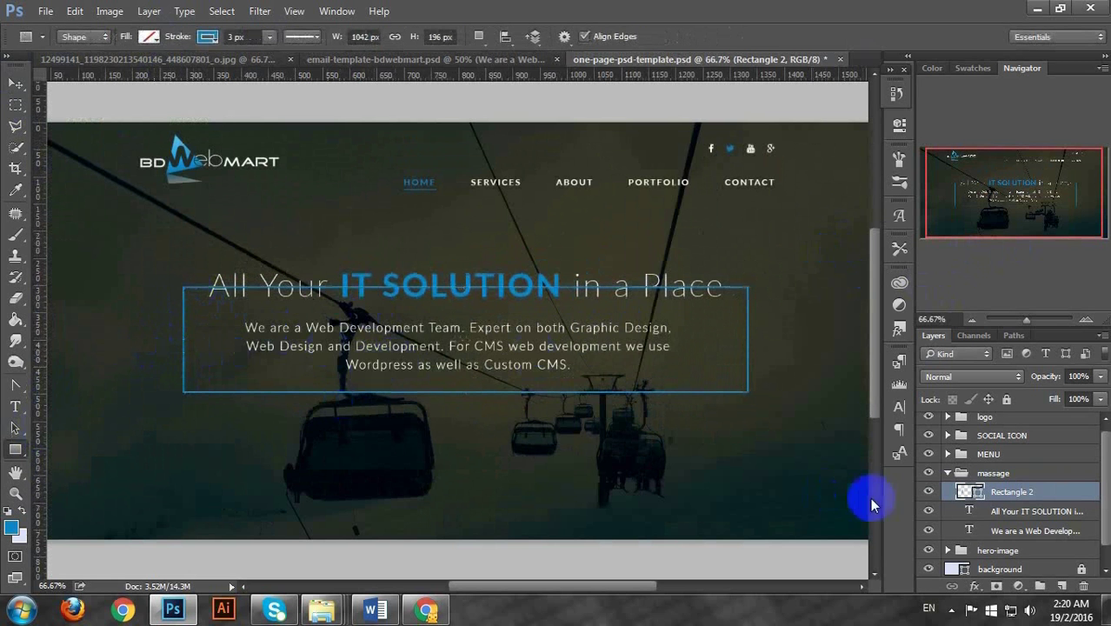
Add a layer mask to the rectangle and paint out its upper edge behind the headline with a black brush
click(997, 587)
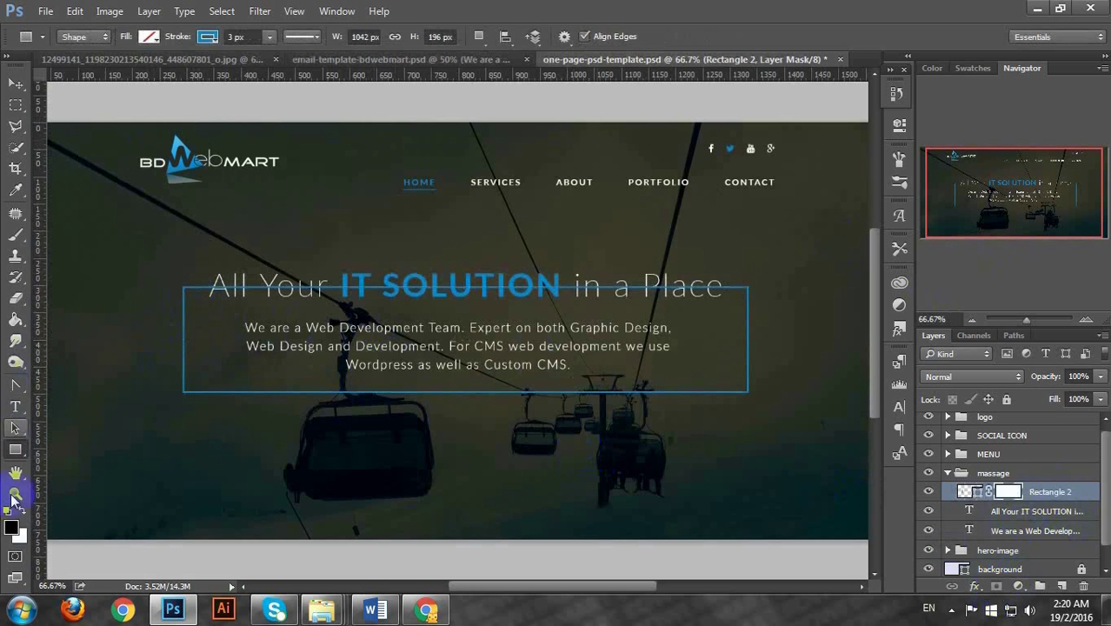
click(15, 234)
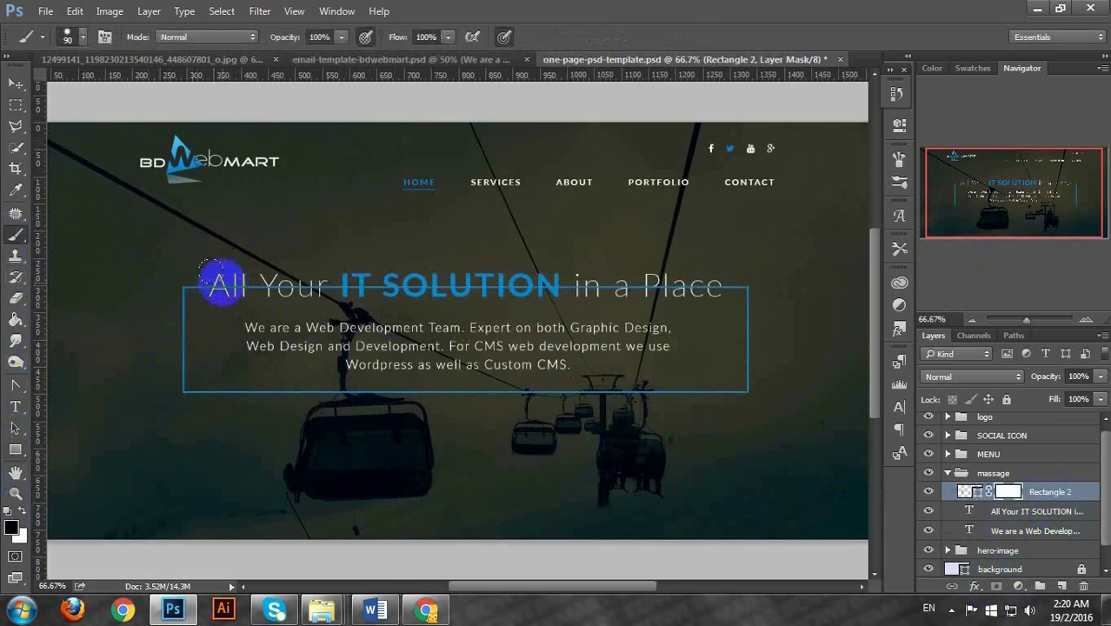
drag(221, 282, 233, 287)
drag(247, 287, 696, 289)
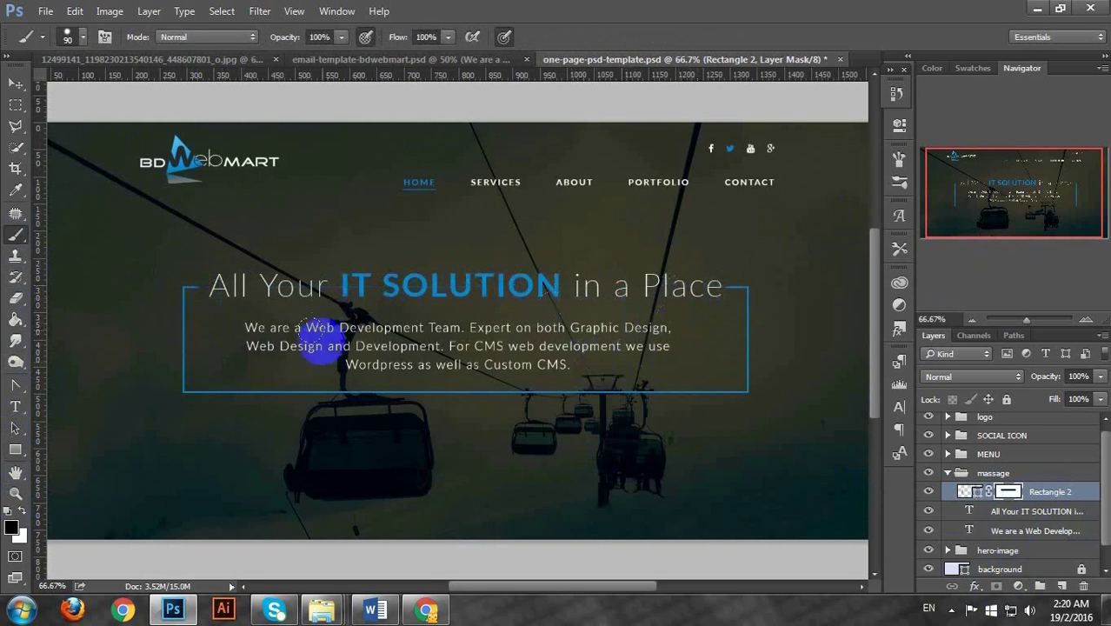
click(967, 491)
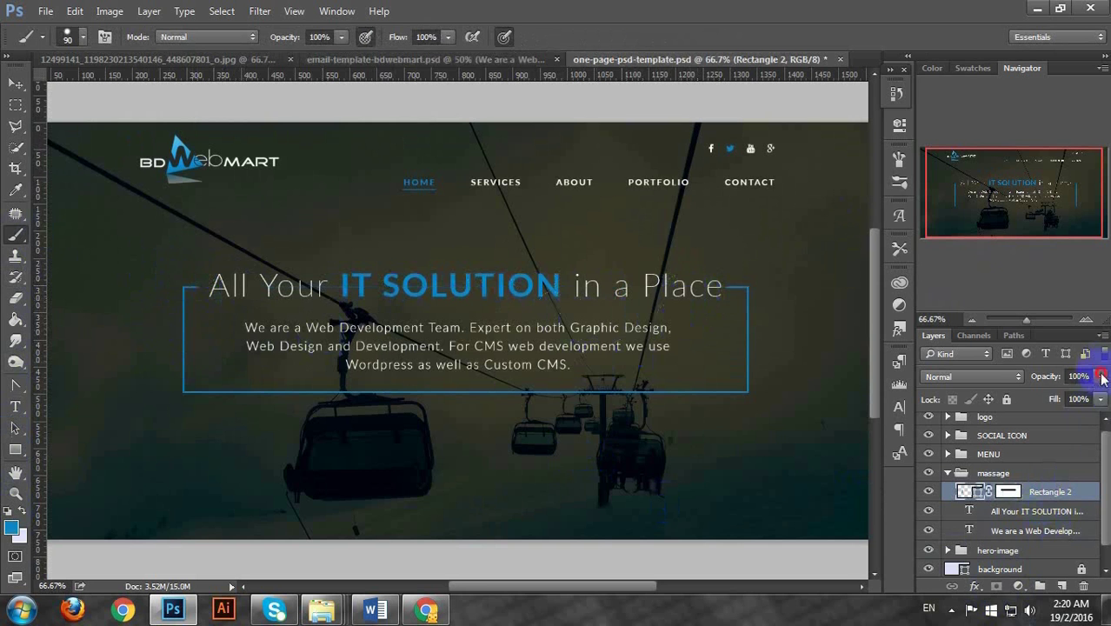
Try a reduced opacity of about 33% on the outlined rectangle and restore it to 100%
drag(1101, 376, 1051, 398)
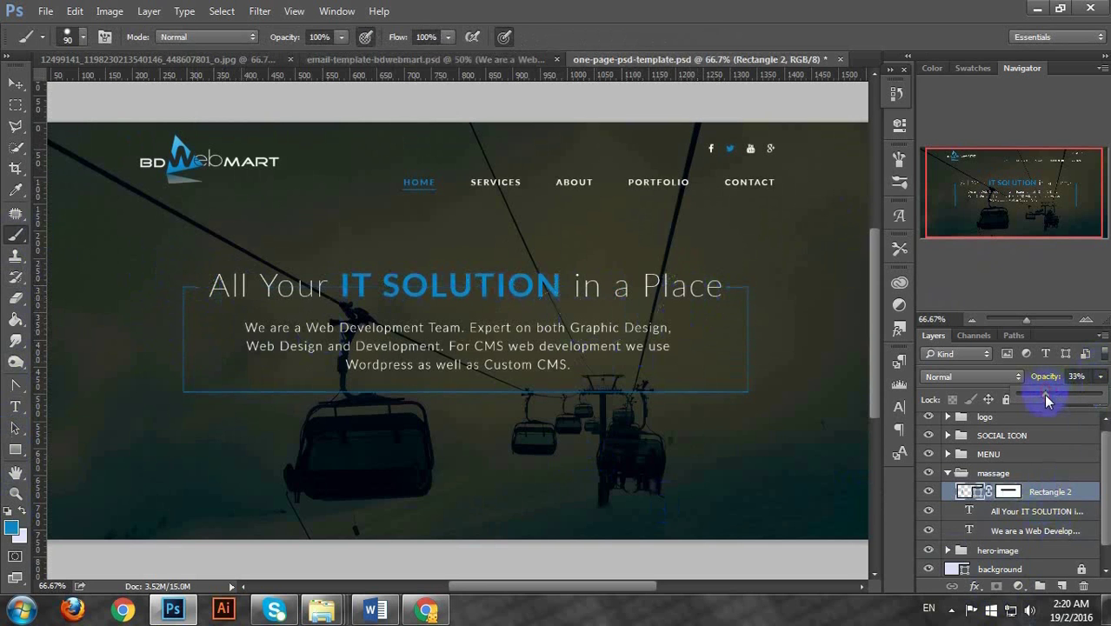
drag(1035, 398, 1100, 398)
key(v)
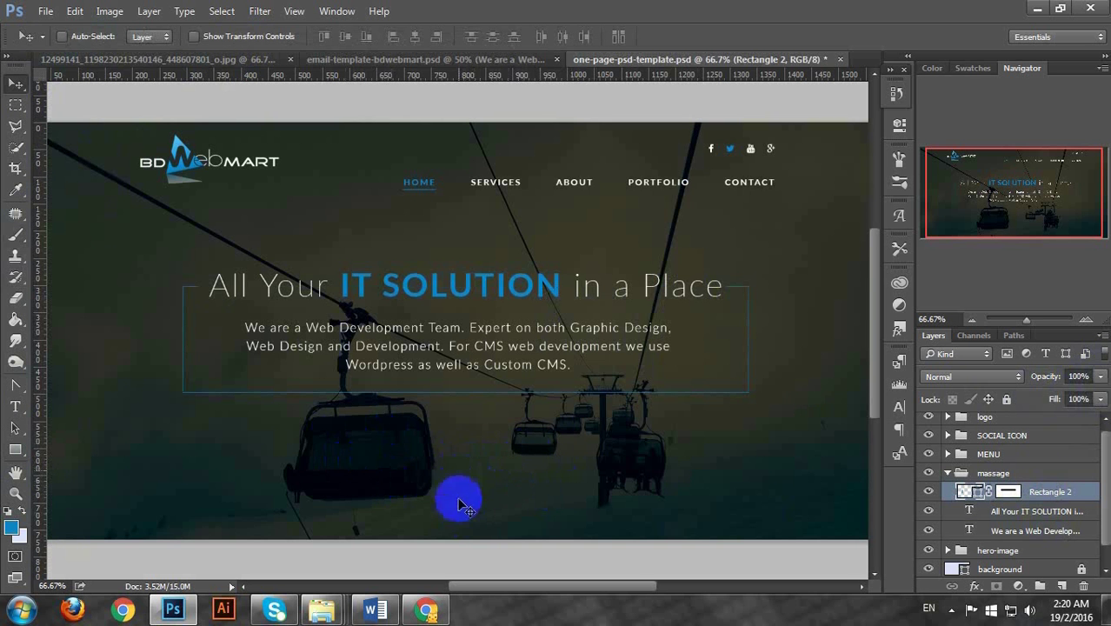
Collapse the massage group and add a new layer between it and the hero-image group
scroll(675, 450, down, 2)
scroll(765, 452, down, 1)
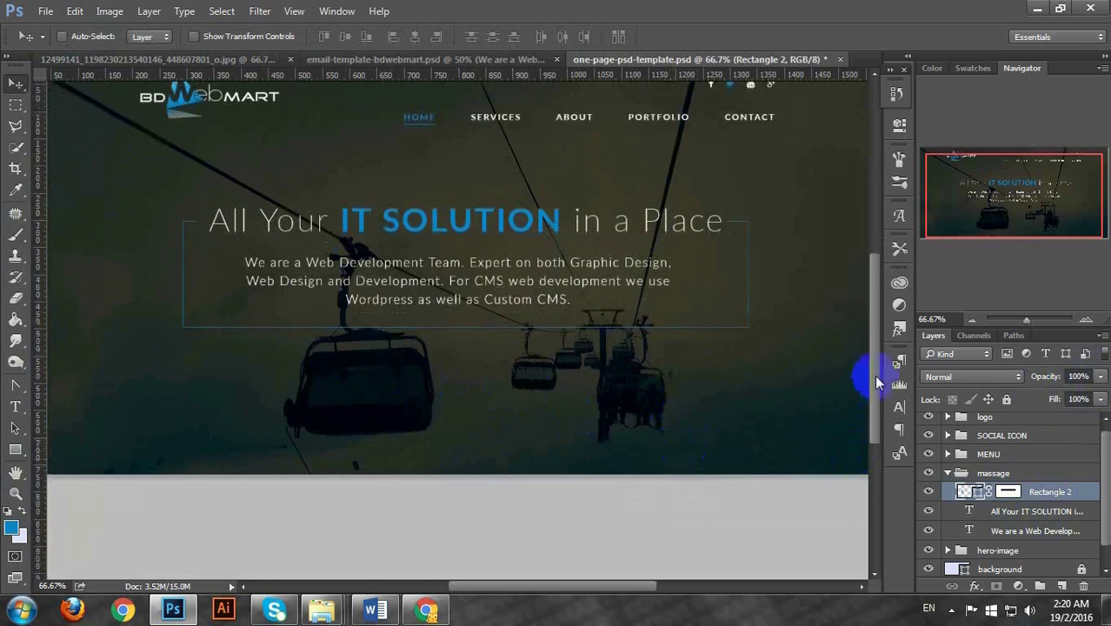
scroll(617, 409, down, 1)
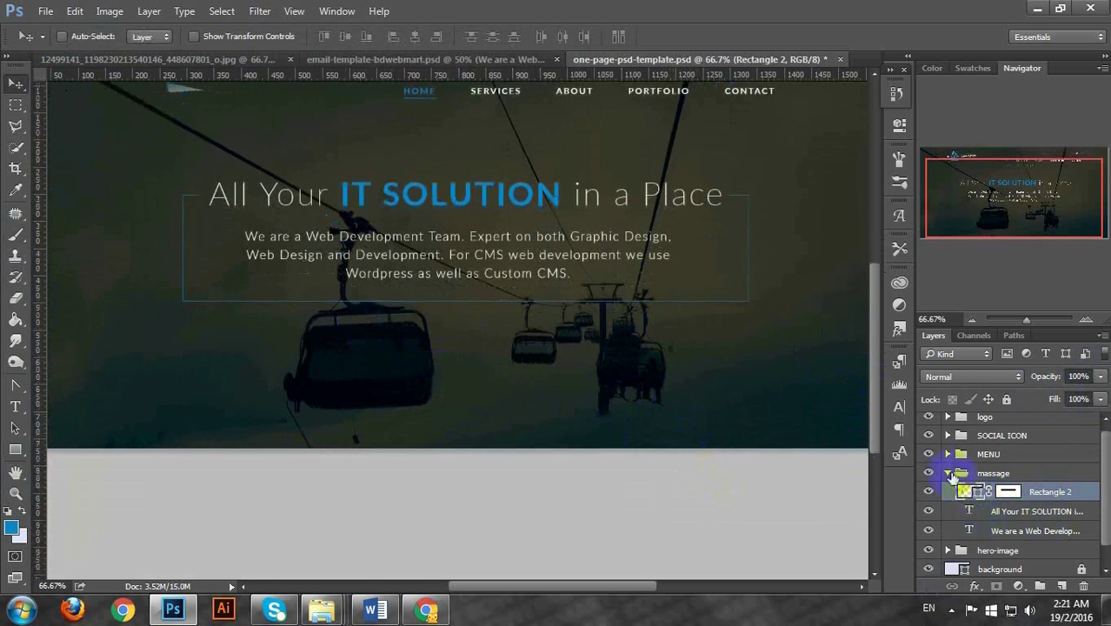
click(948, 473)
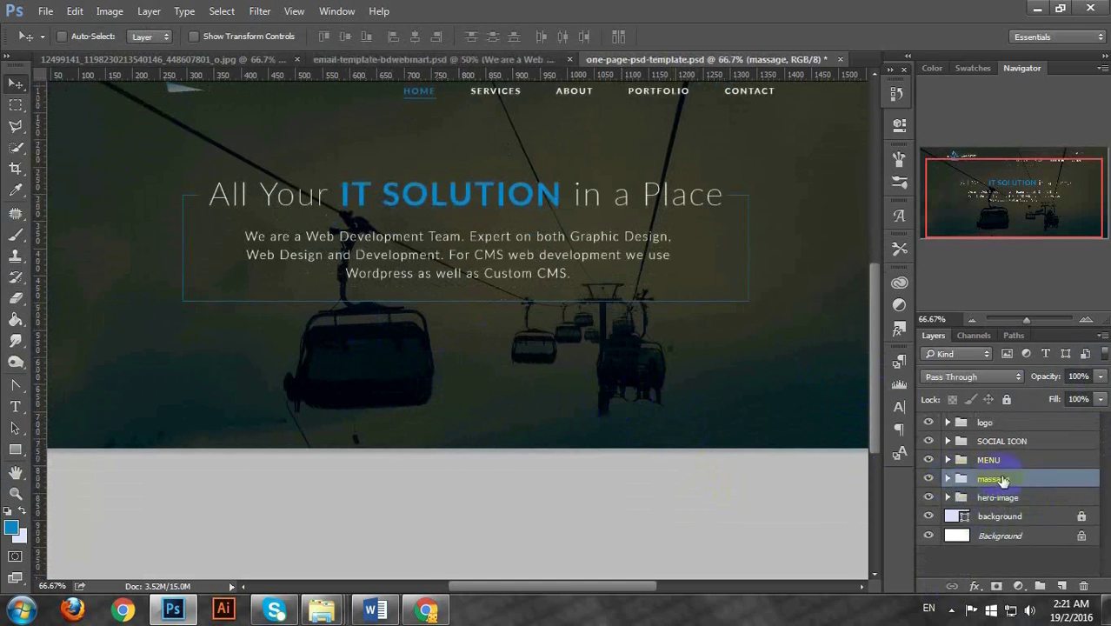
click(1060, 583)
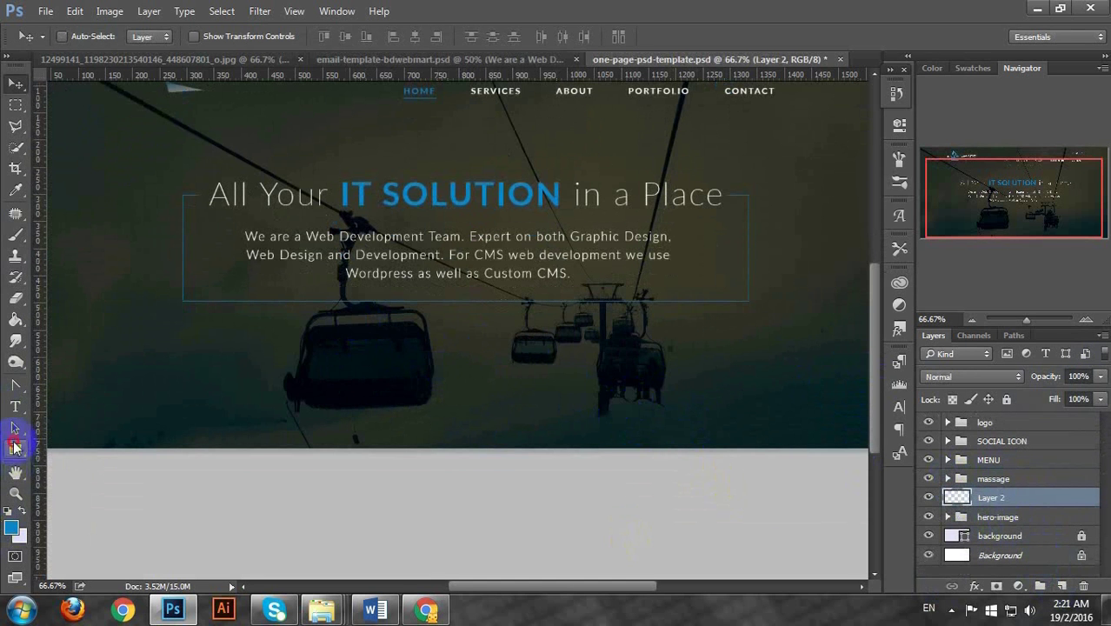
Show the guides and draw a blue button rectangle about 170 px wide below the framed paragraph, setting its height to 30 px
click(15, 446)
key(ctrl+semicolon)
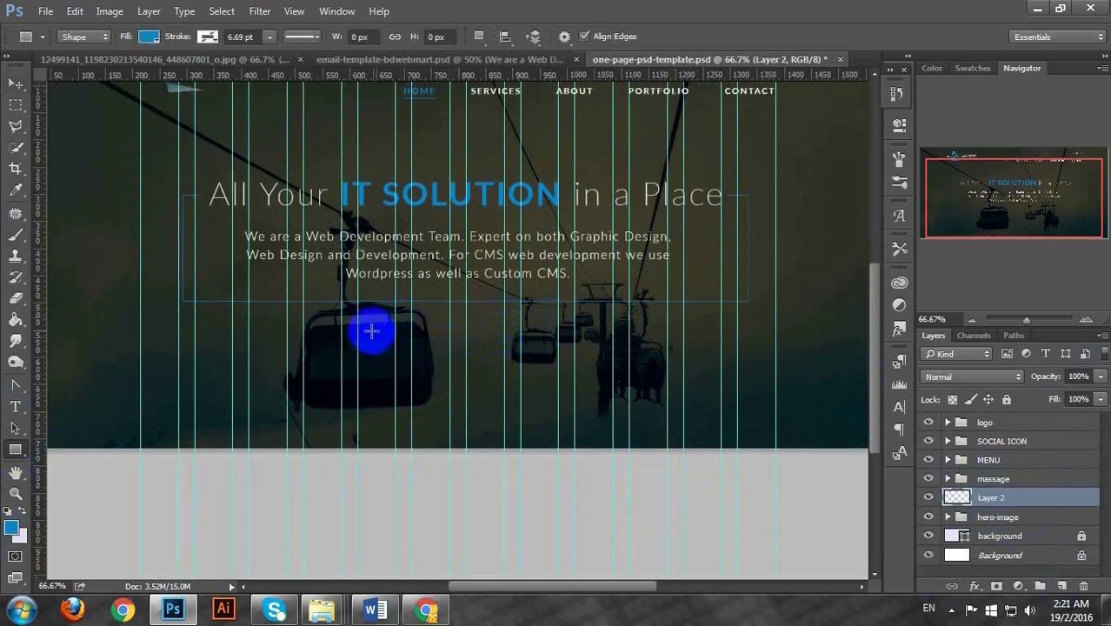
drag(358, 323, 446, 341)
key(ctrl+plus)
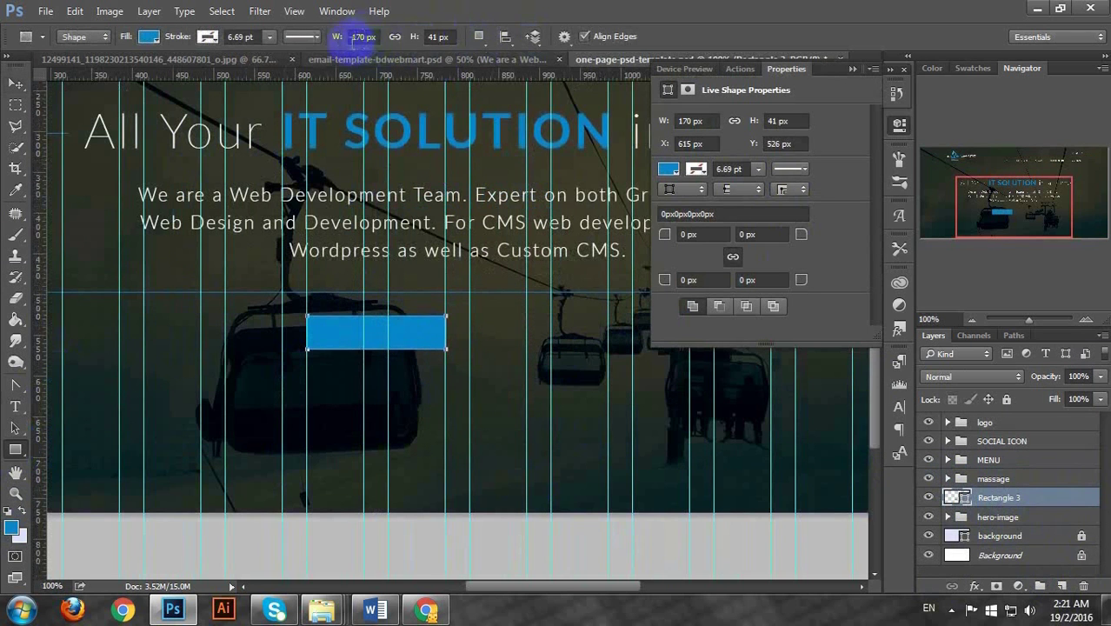
click(440, 37)
click(394, 35)
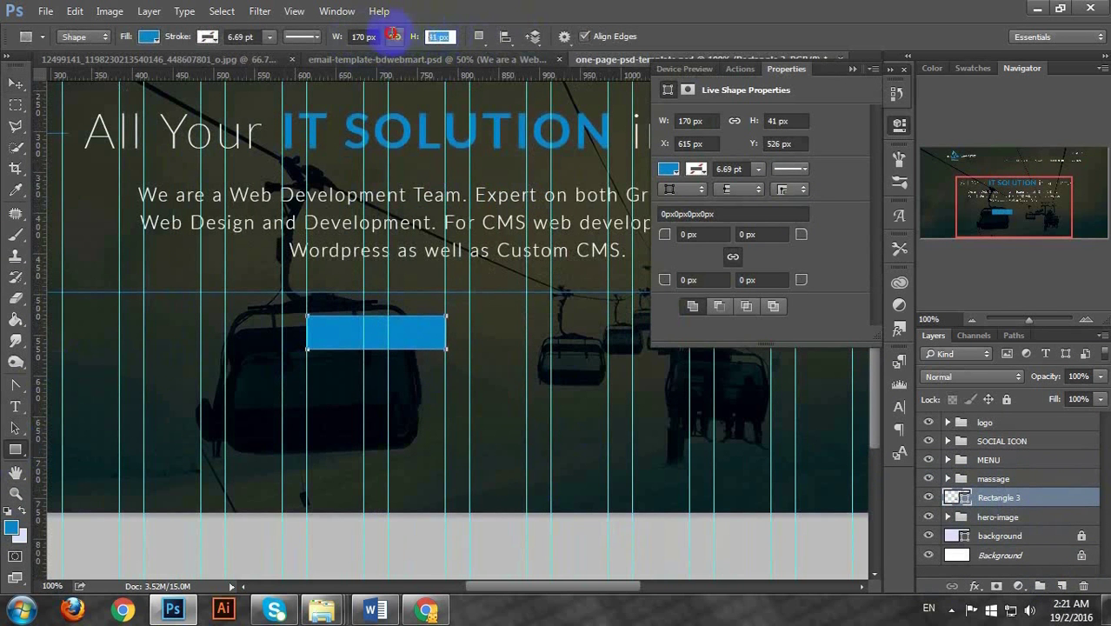
text(30)
key(Return)
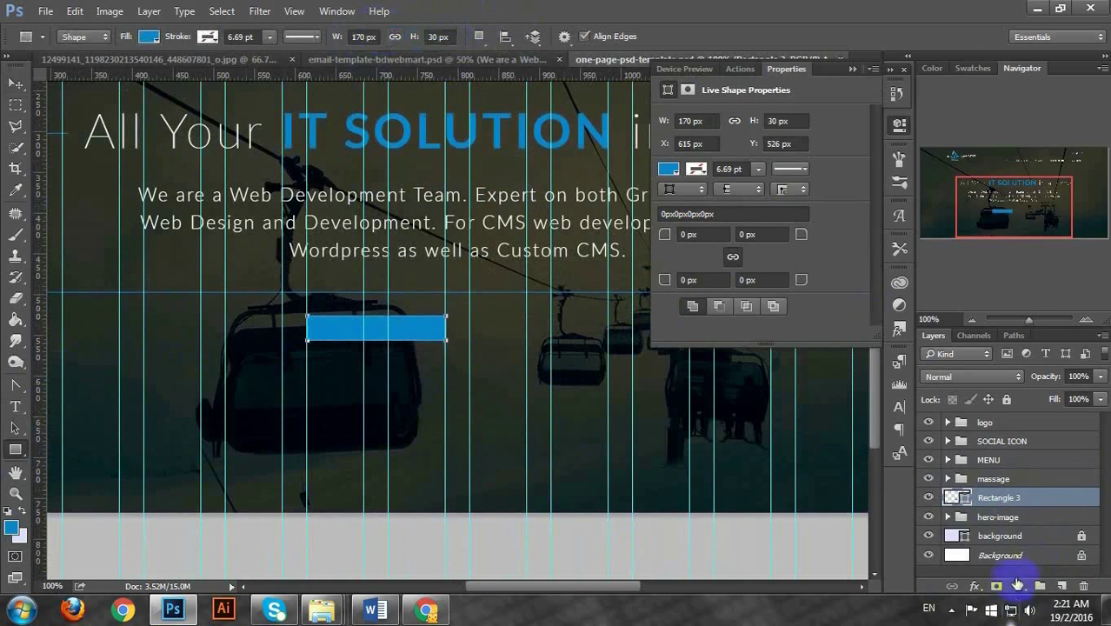
On a new layer above the button rectangle, add a text box reading "Learn More" in white (ffffff) at 16 px
click(1061, 584)
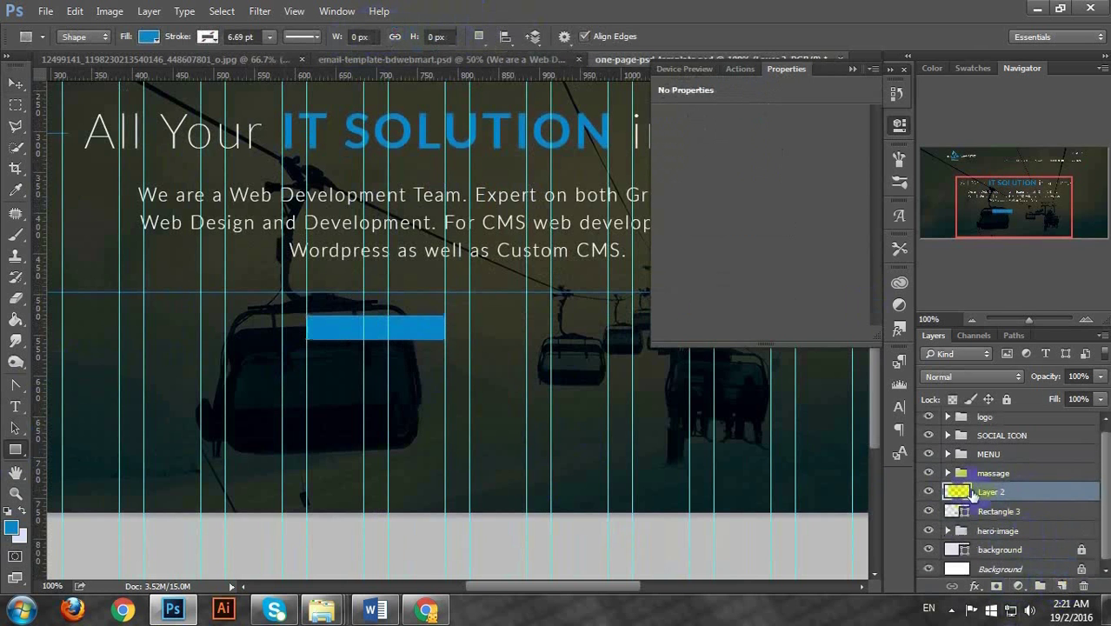
click(14, 406)
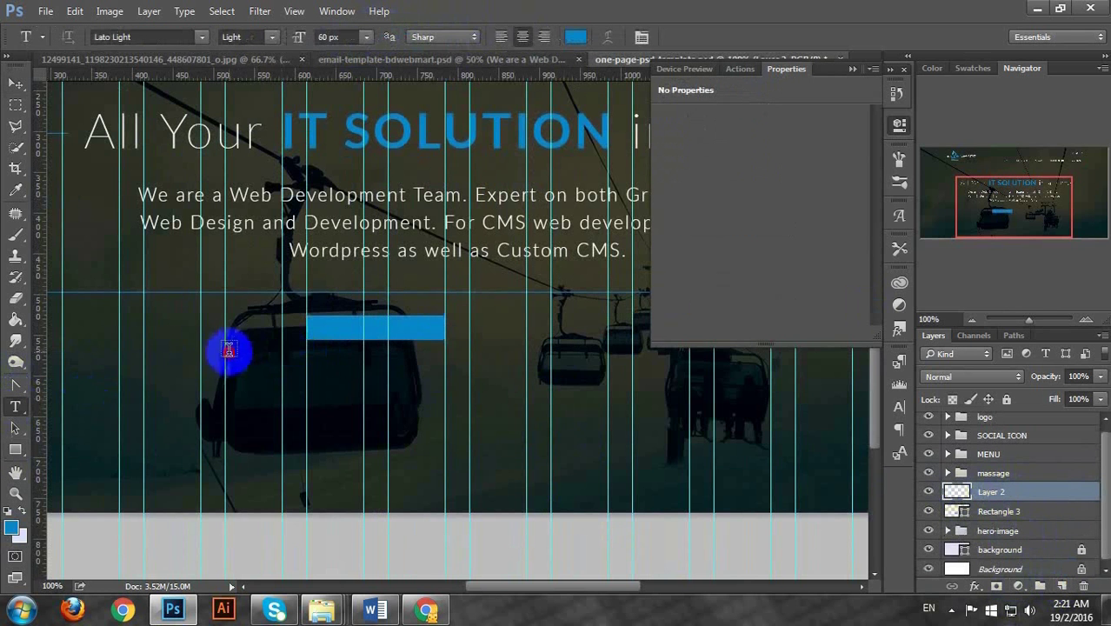
drag(227, 350, 432, 381)
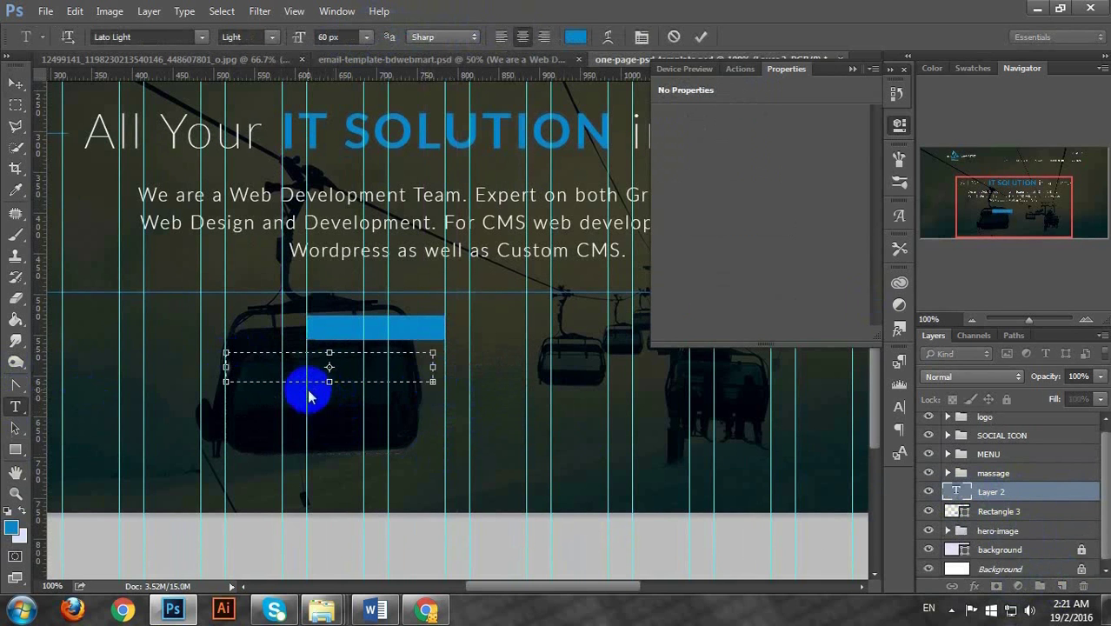
click(575, 36)
text(ffffff)
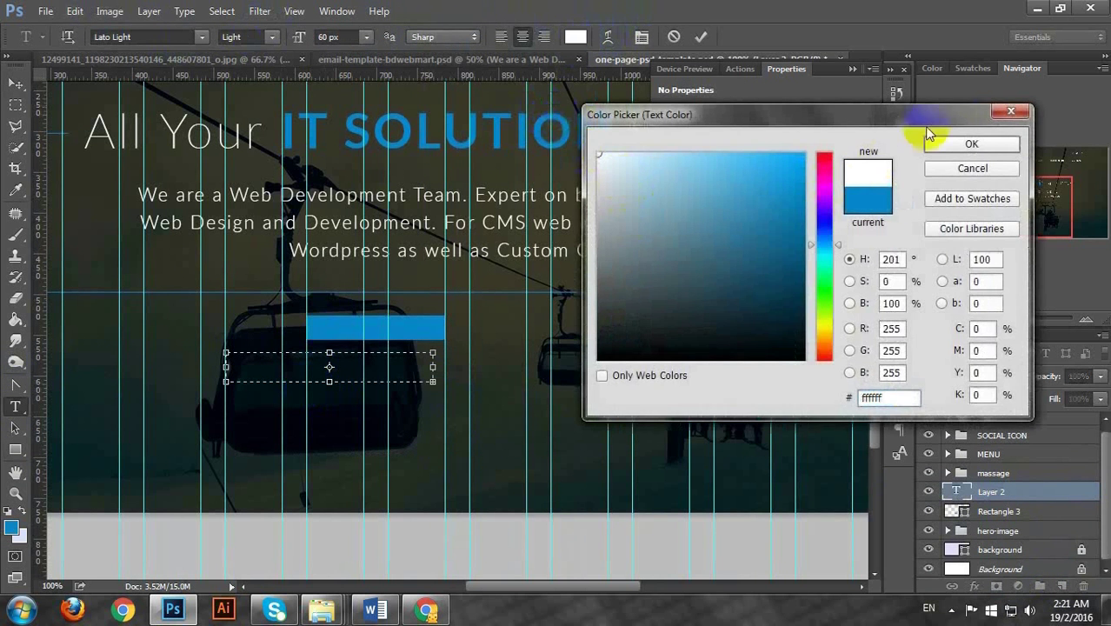
click(966, 144)
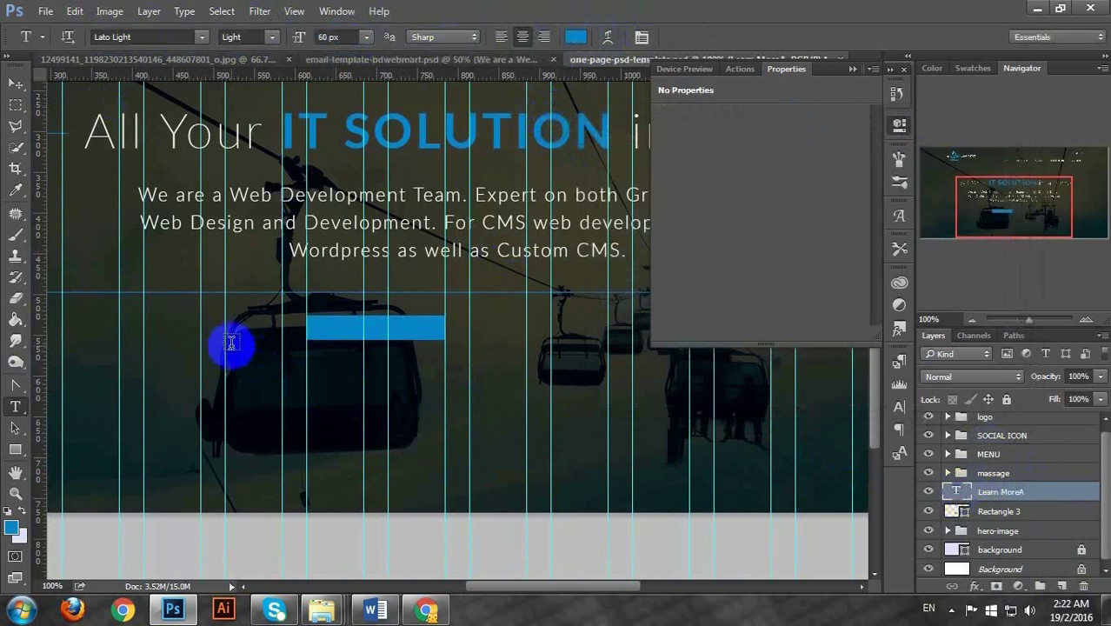
text(Learn More)
Set the Learn More text to Lato Bold and move it onto the blue button rectangle
click(272, 39)
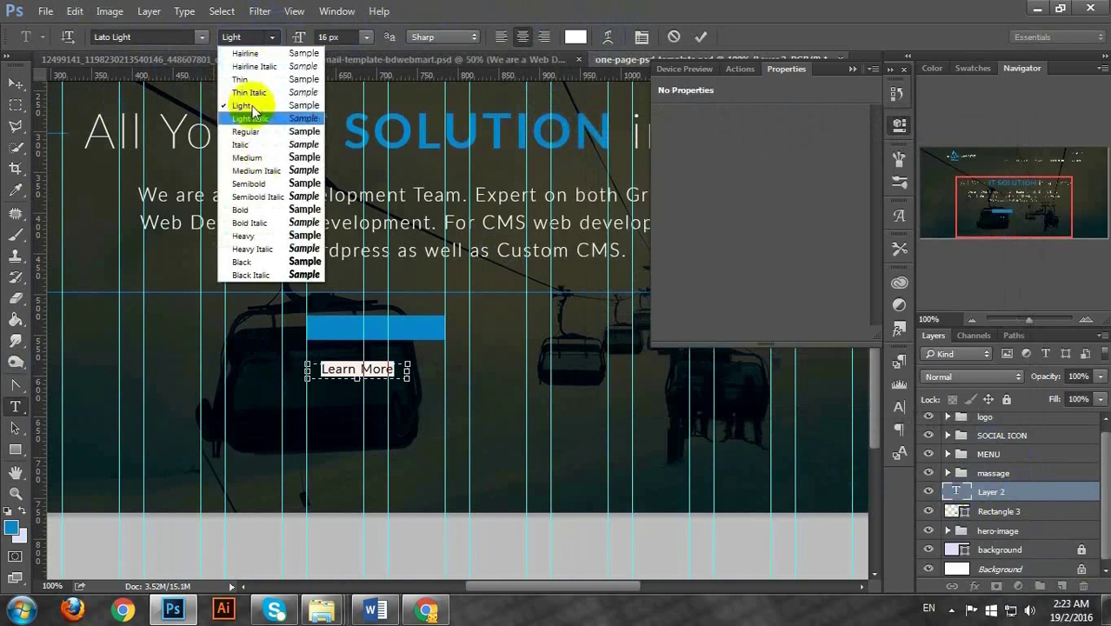
click(248, 209)
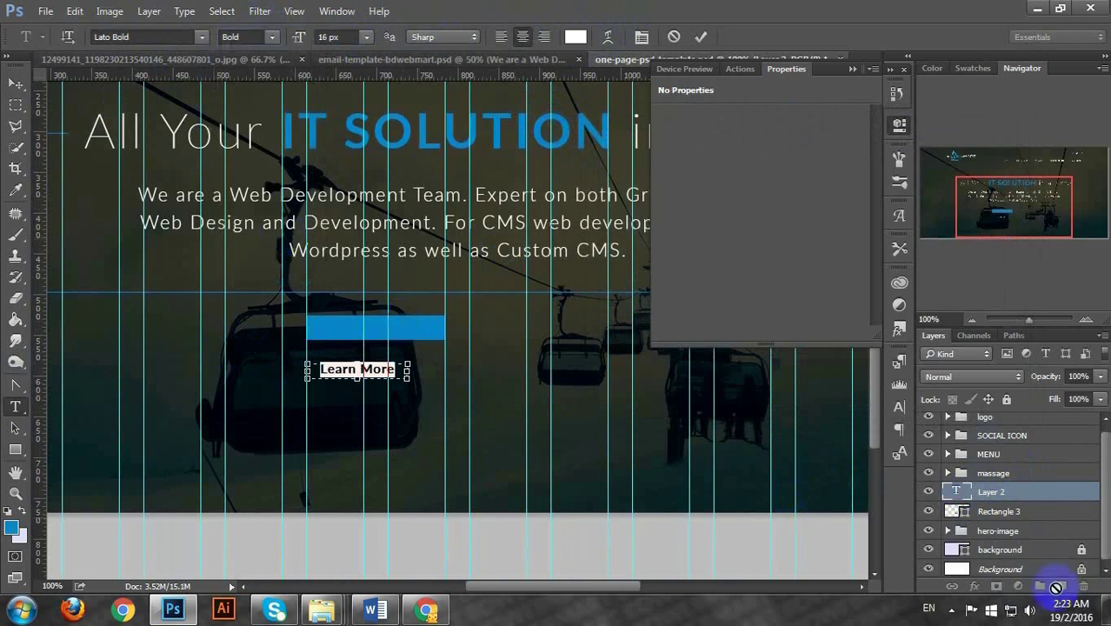
click(585, 423)
click(15, 83)
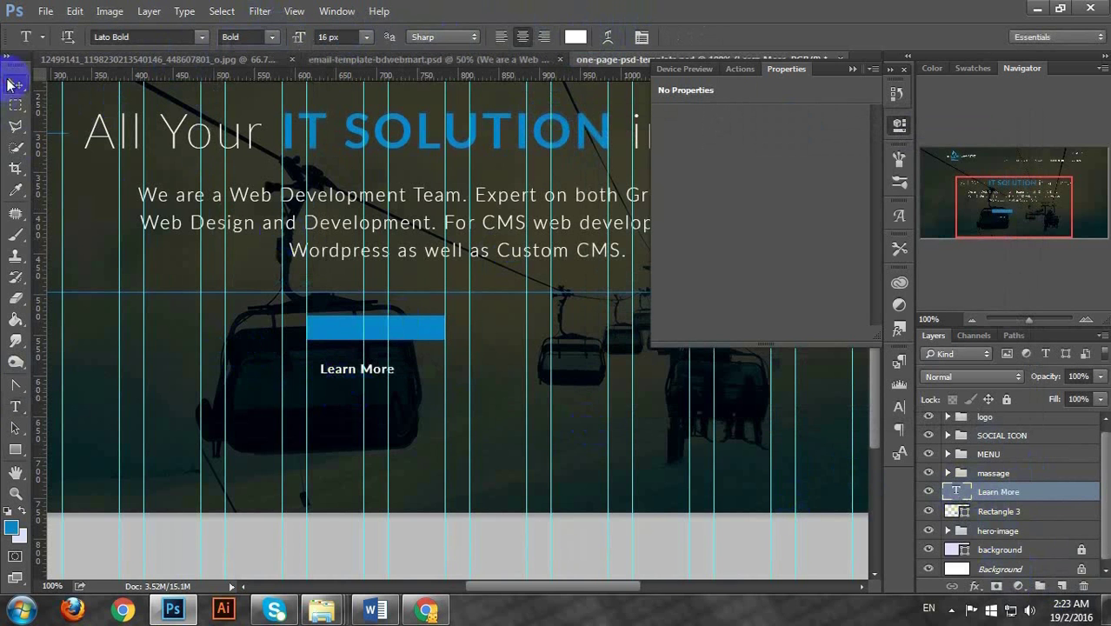
drag(355, 369, 359, 334)
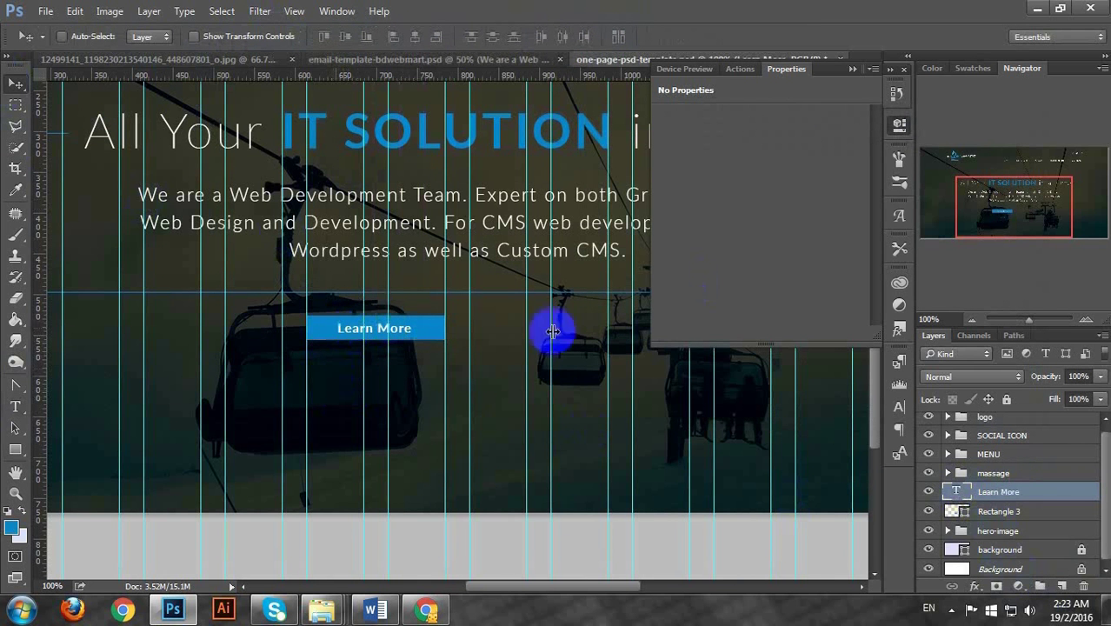
Set the tracking of the Learn More text to 340
double_click(960, 493)
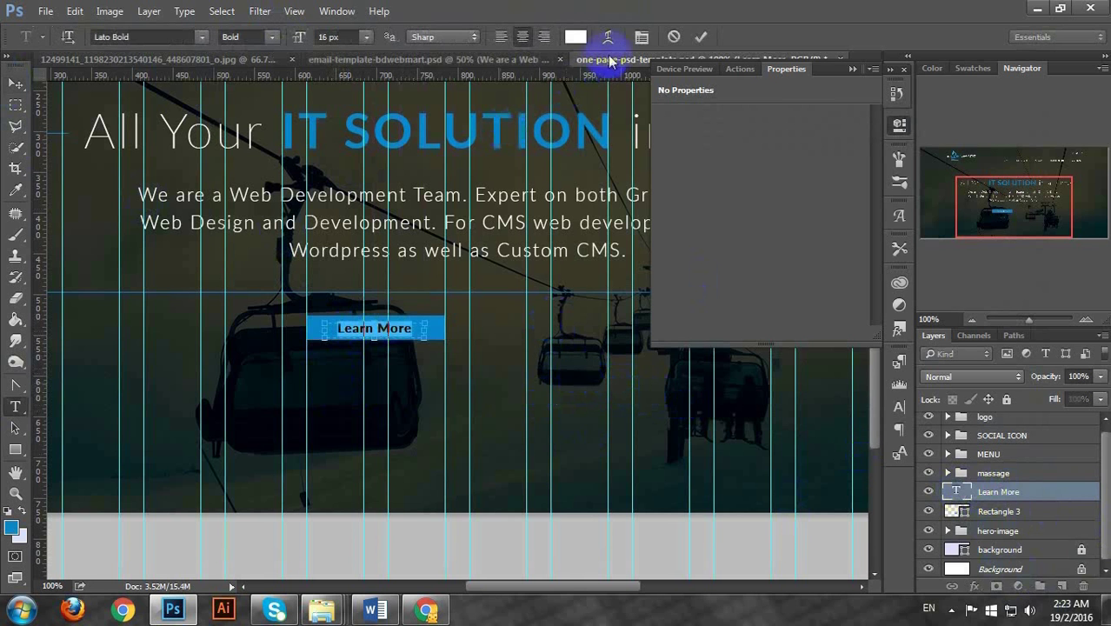
click(641, 36)
click(836, 414)
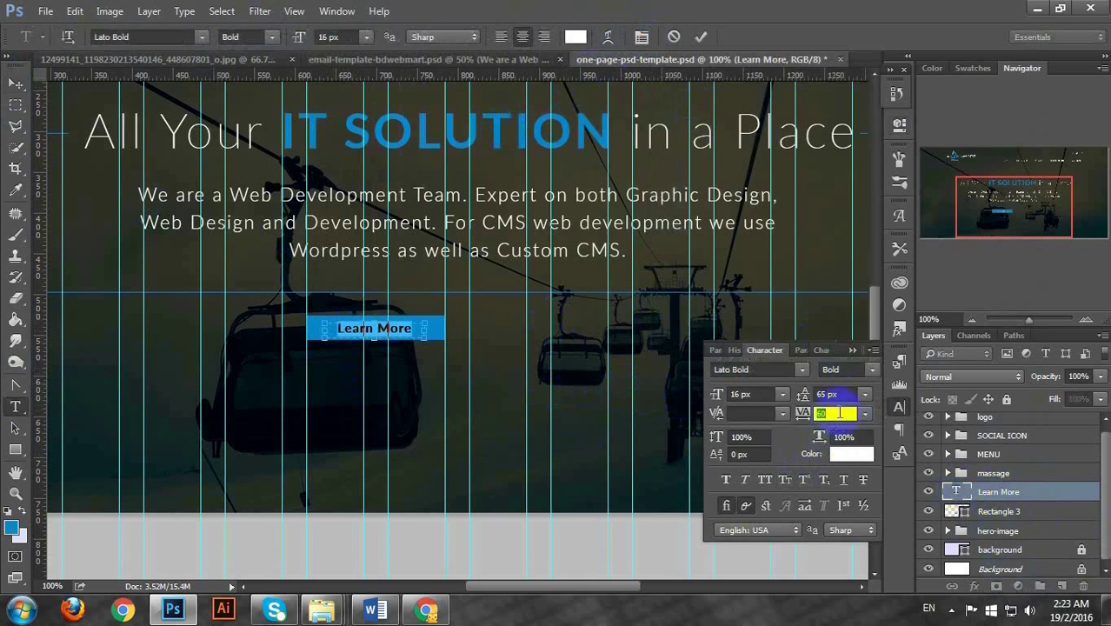
text(100)
key(Return)
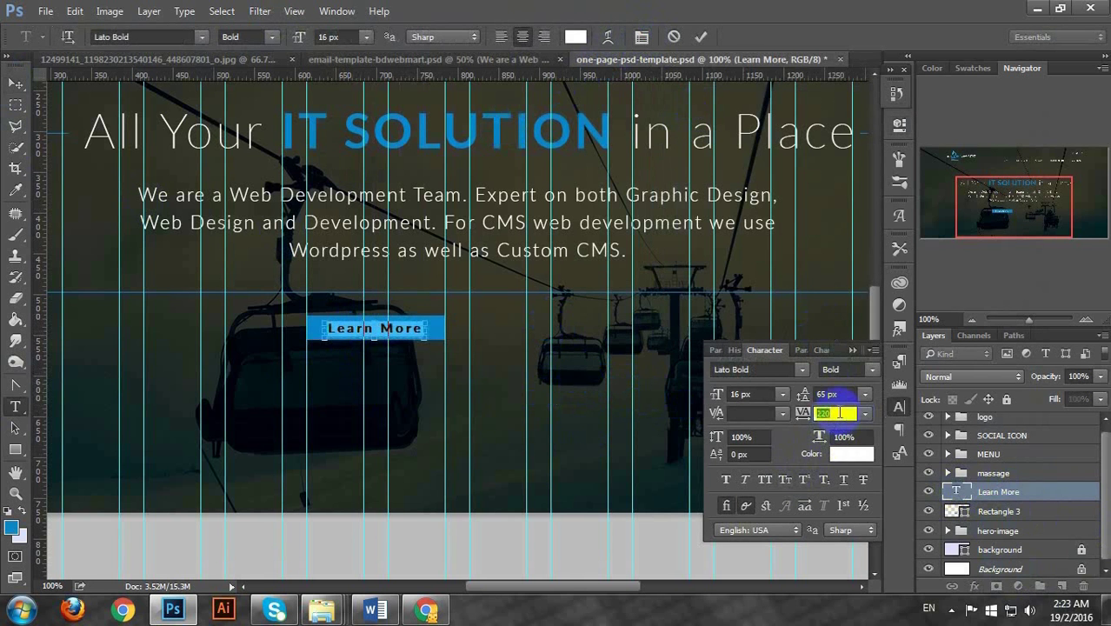
key(Up)
key(Up)
key(Up)
key(Up)
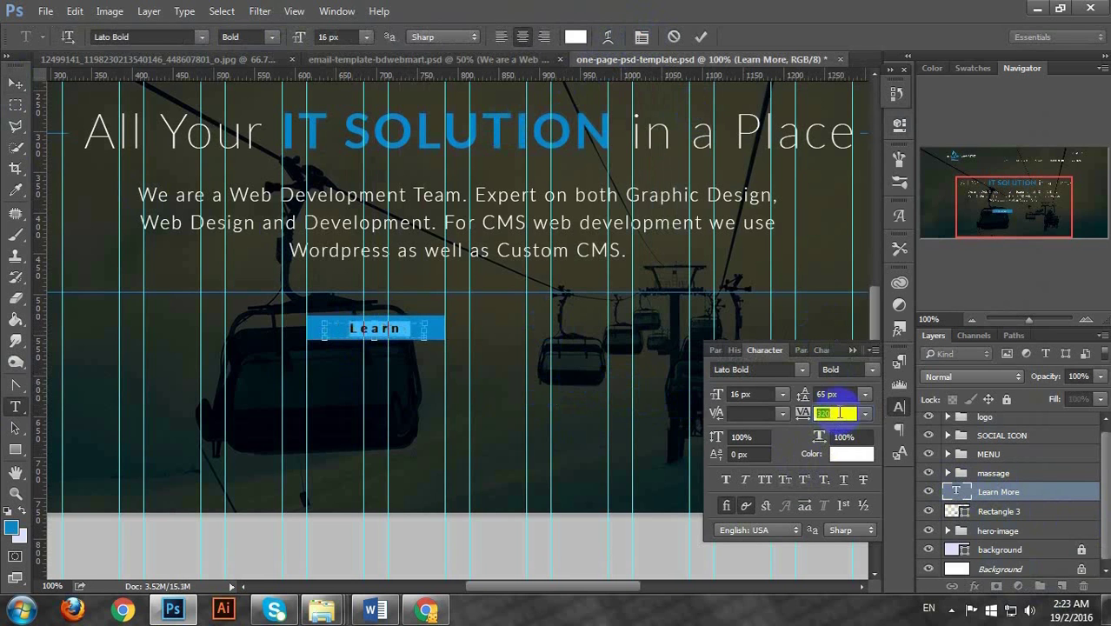
key(Up)
key(Up)
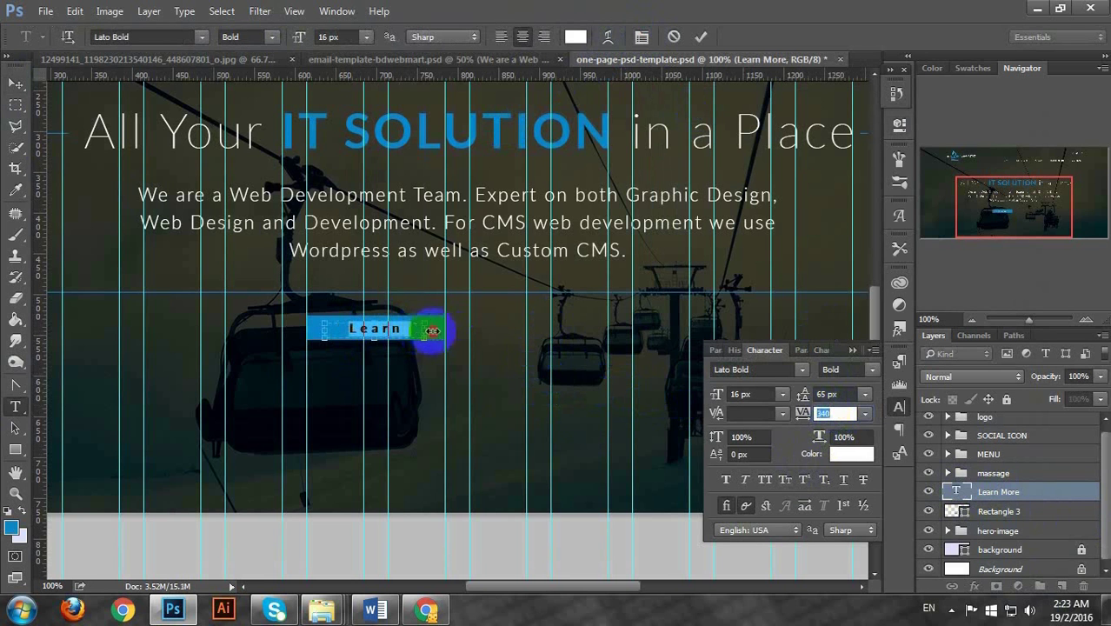
Widen the Learn More text box on both sides to nearly the rectangle's width so both words fit on one line
drag(431, 330, 429, 330)
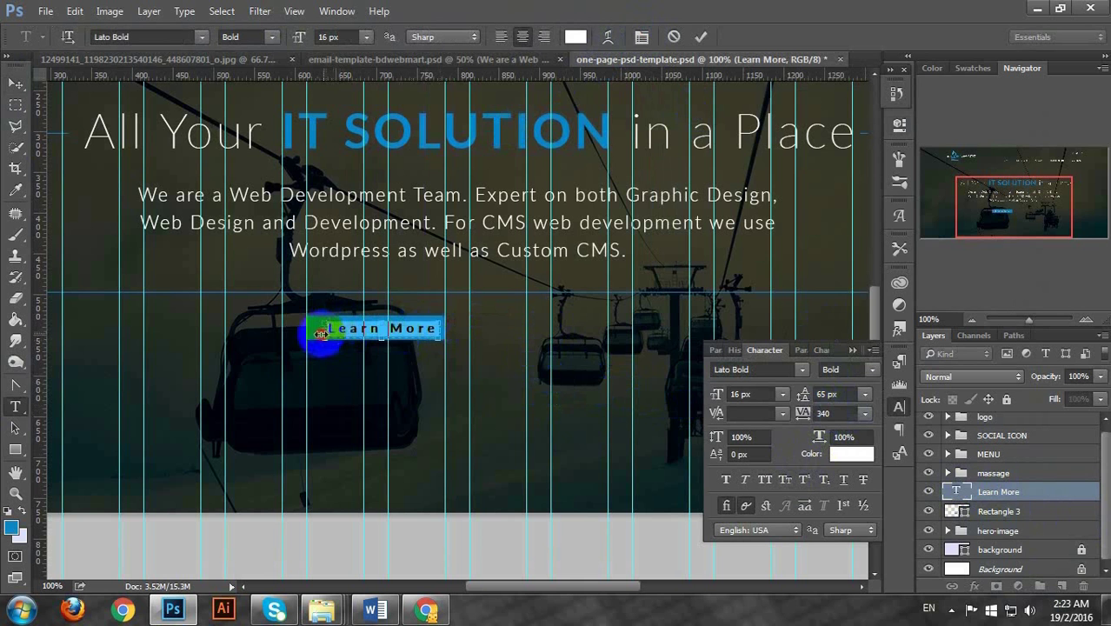
drag(321, 333, 306, 330)
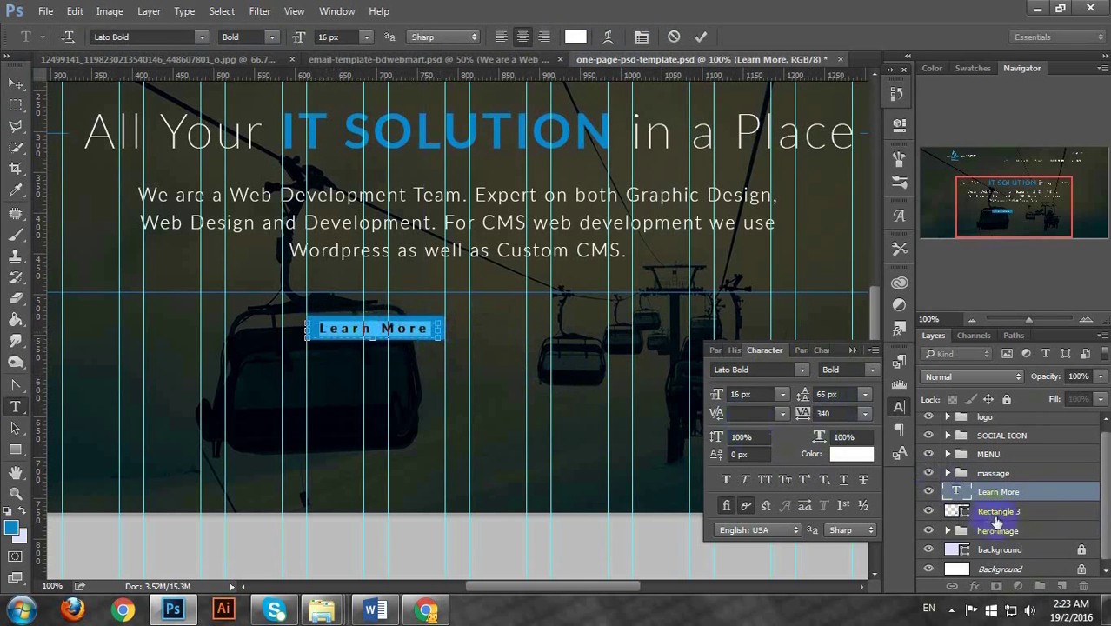
key(ctrl+Return)
Center the Learn More text horizontally on the blue rectangle and group both layers as button1
key(v)
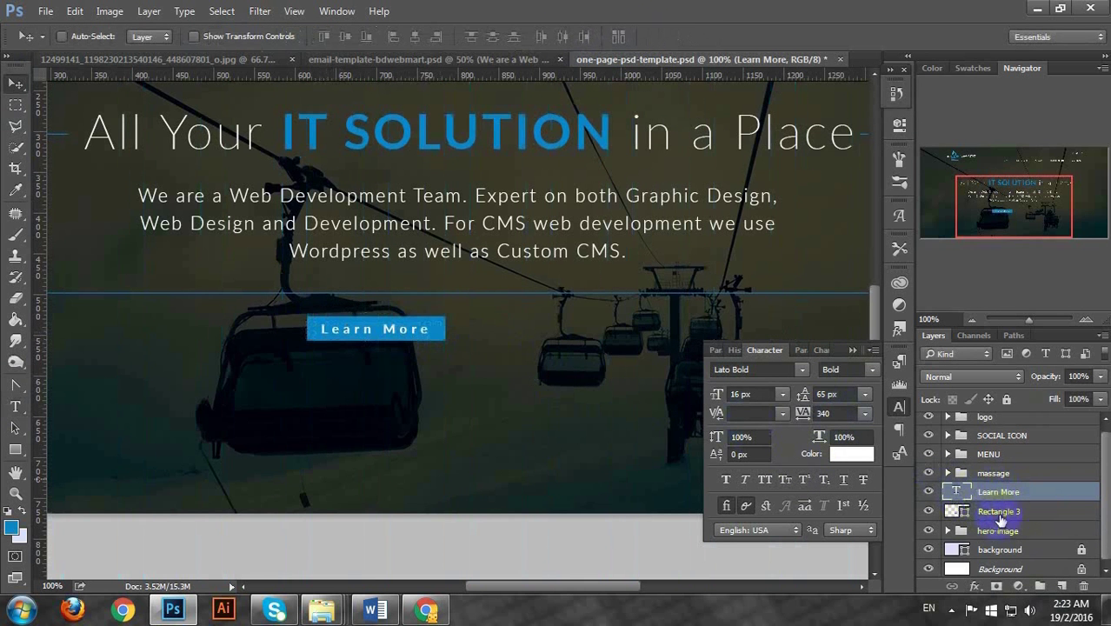
shift+click(999, 514)
click(415, 37)
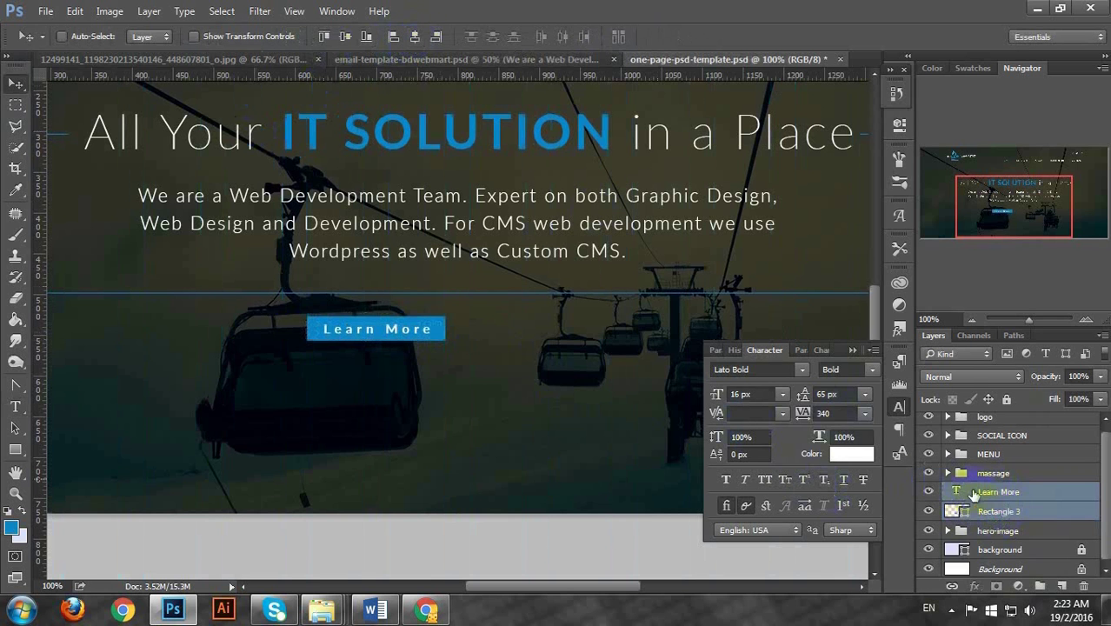
key(ctrl+g)
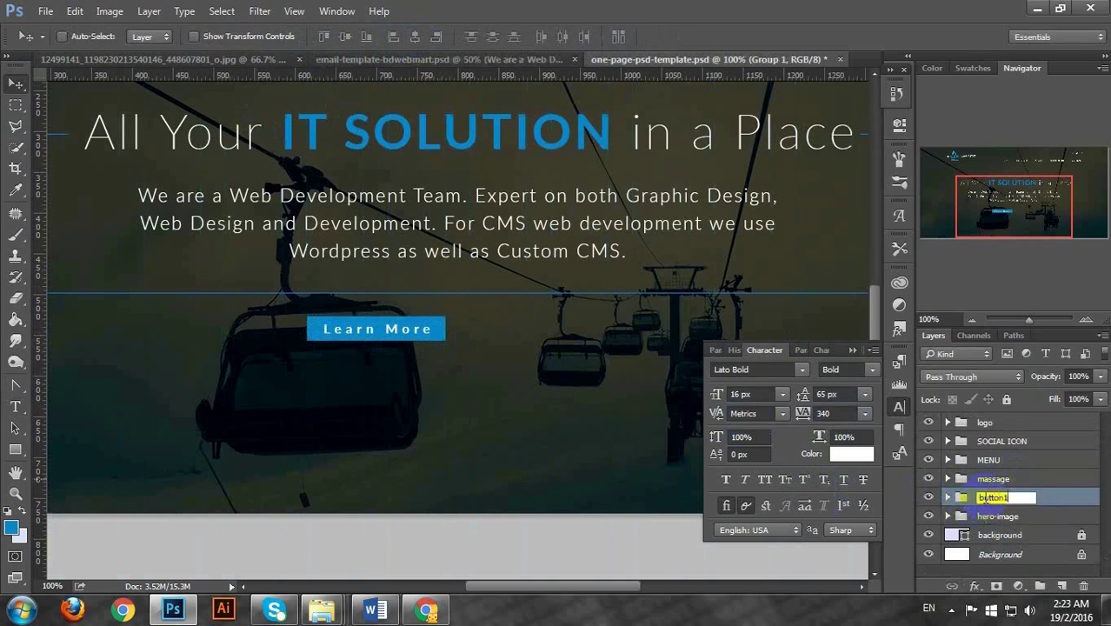
key(Return)
Show the guides, duplicate the button1 group and shift the original about 200 px to the right, onto the next column guide
key(ctrl+semicolon)
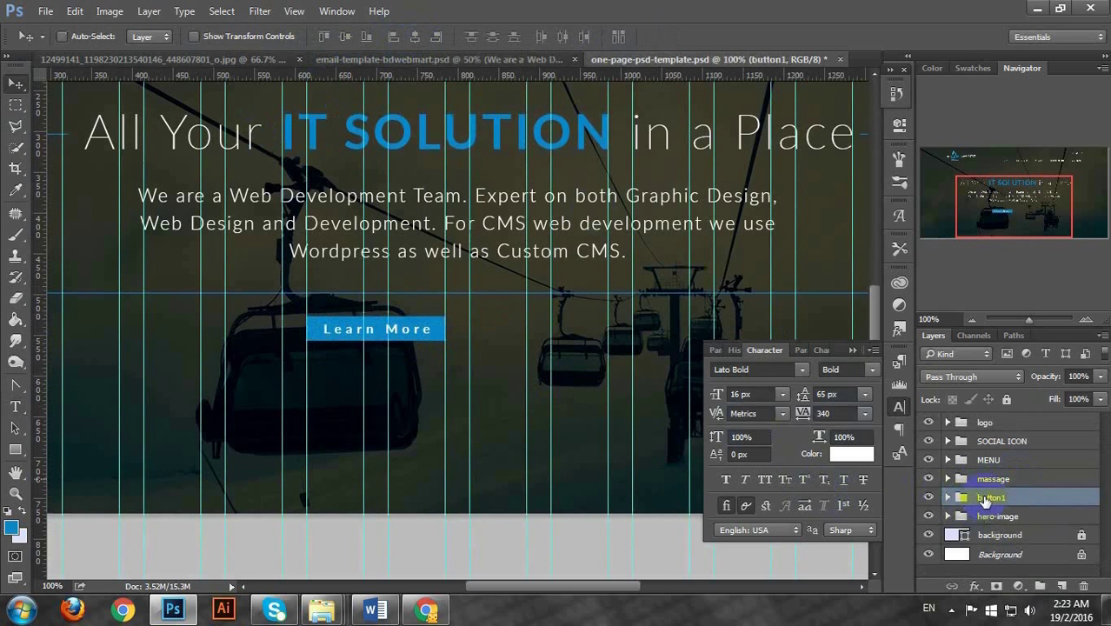
key(ctrl+j)
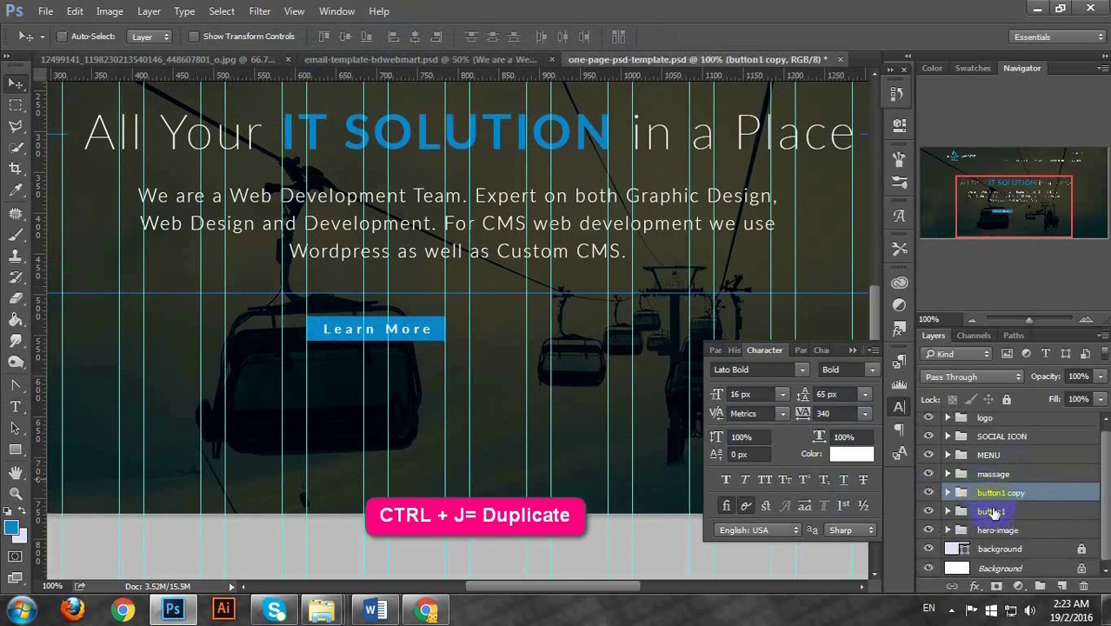
click(993, 512)
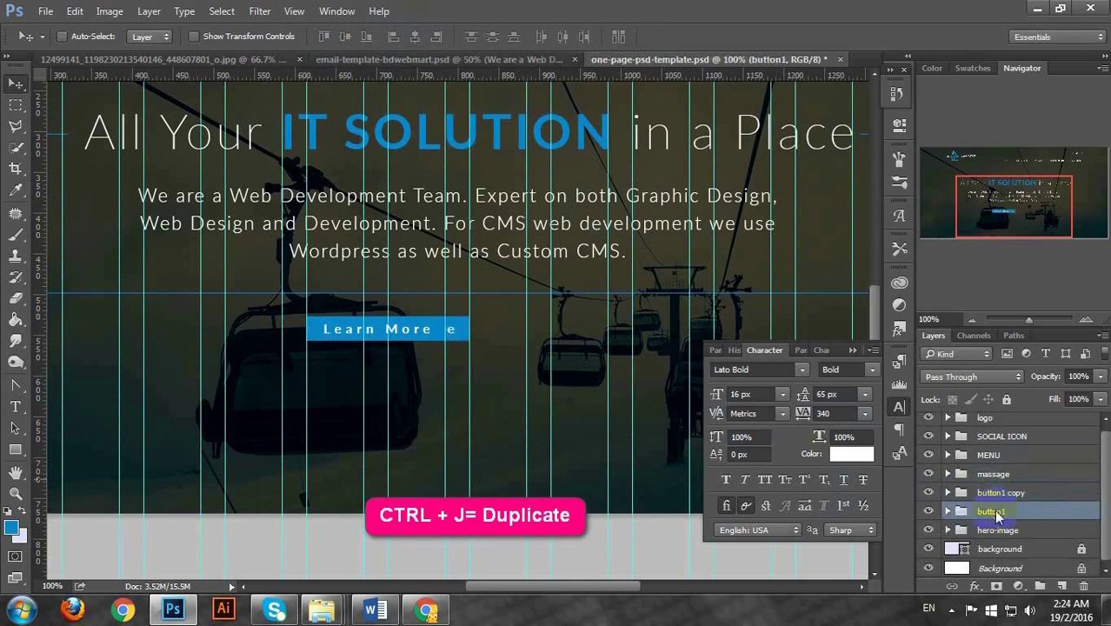
key(shift+Right)
key(shift+Right)
key(shift+Right)
key(shift+Right)
key(shift+Right)
key(shift+Right)
key(shift+Right)
key(shift+Right)
key(shift+Right)
key(shift+Right)
key(shift+Right)
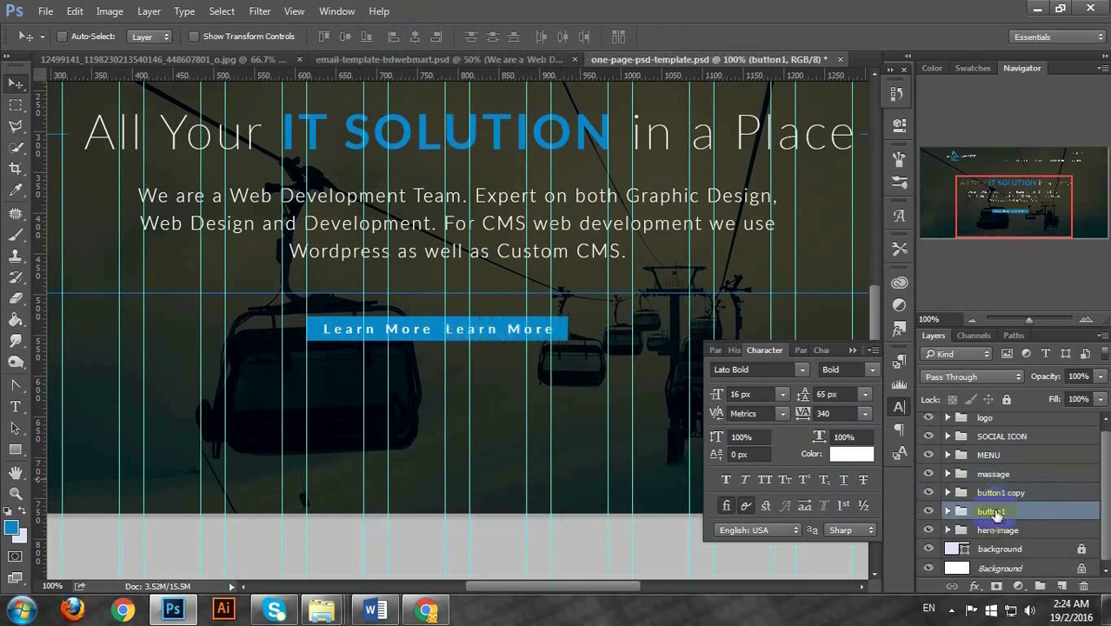
key(shift+Right)
key(shift+Right)
key(shift+Right)
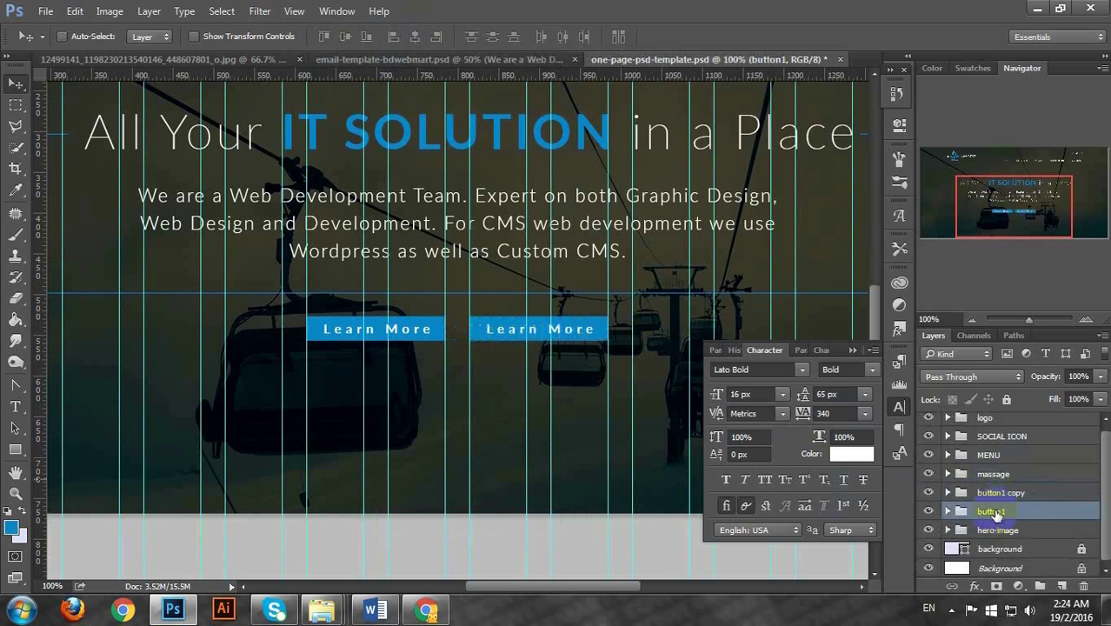
Remove the fill from the rectangle of the button1 group and give it a solid blue stroke
click(948, 512)
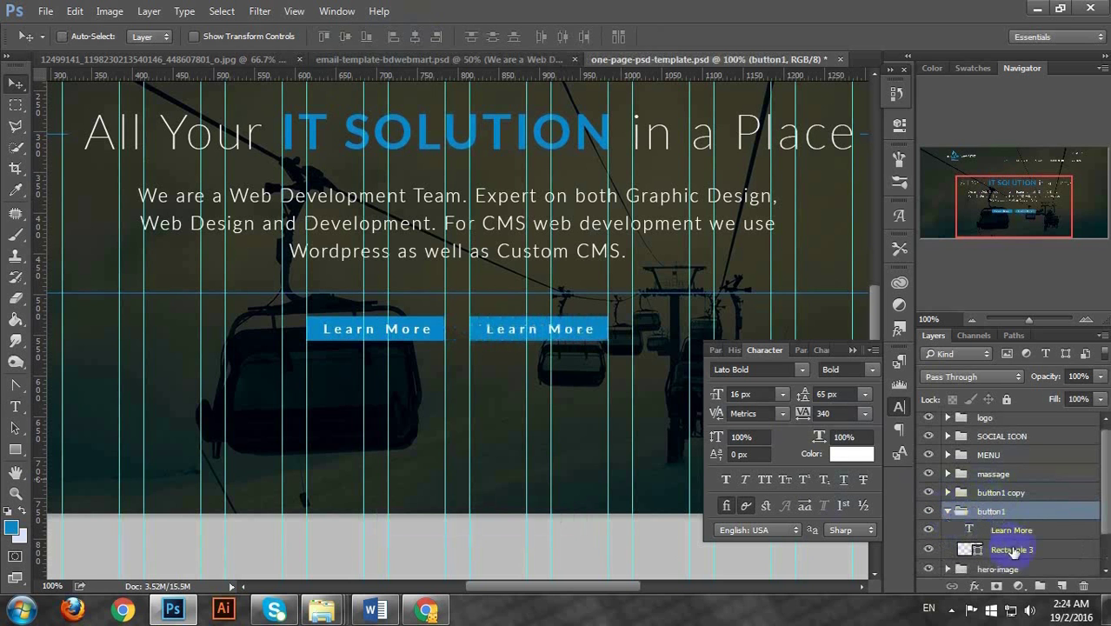
click(1010, 553)
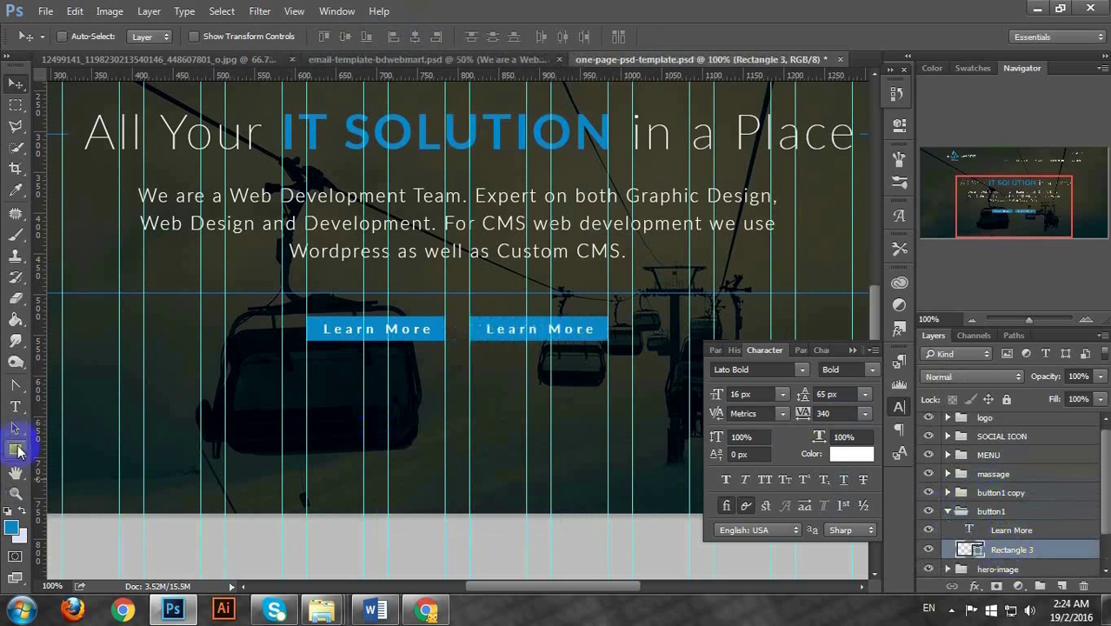
click(15, 450)
click(149, 36)
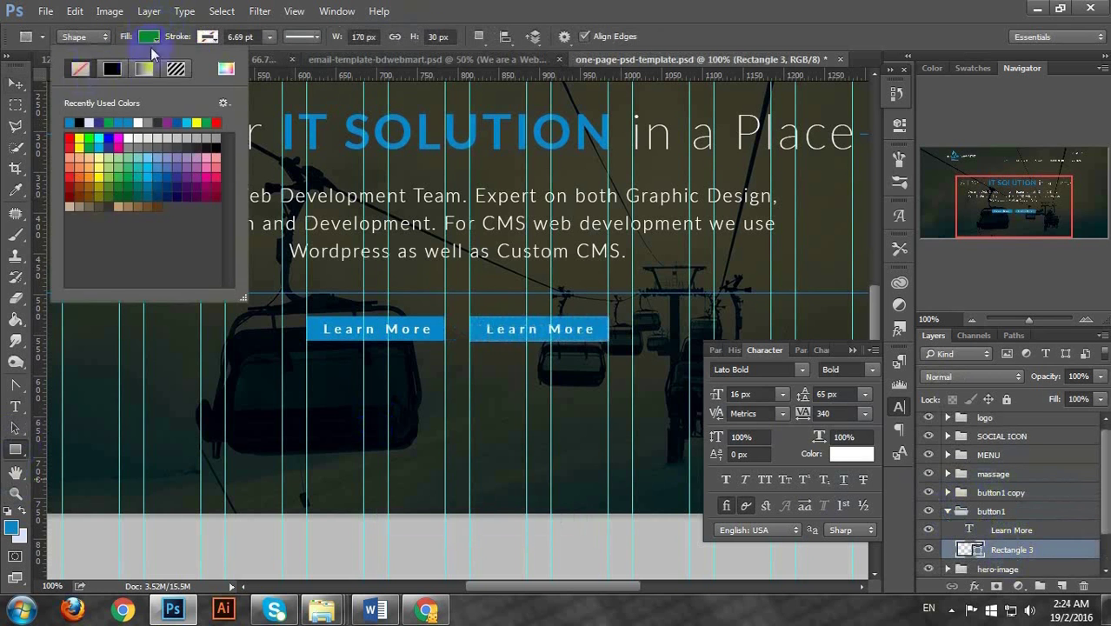
click(69, 68)
click(205, 37)
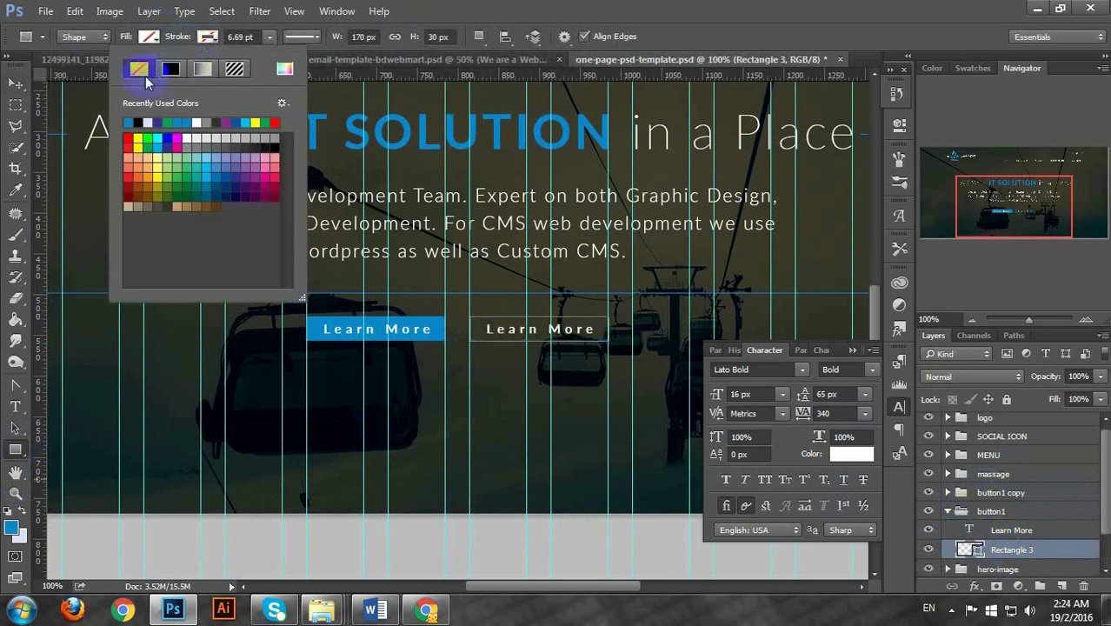
click(135, 120)
Set the rectangle's stroke width to 3 px and hide the guides
click(240, 36)
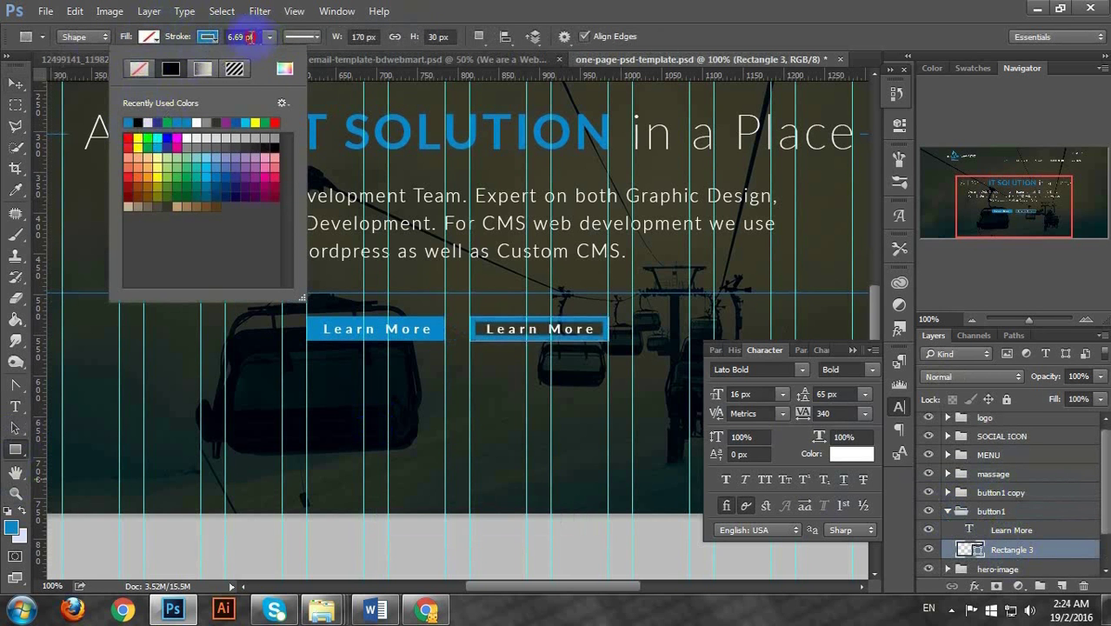
click(250, 36)
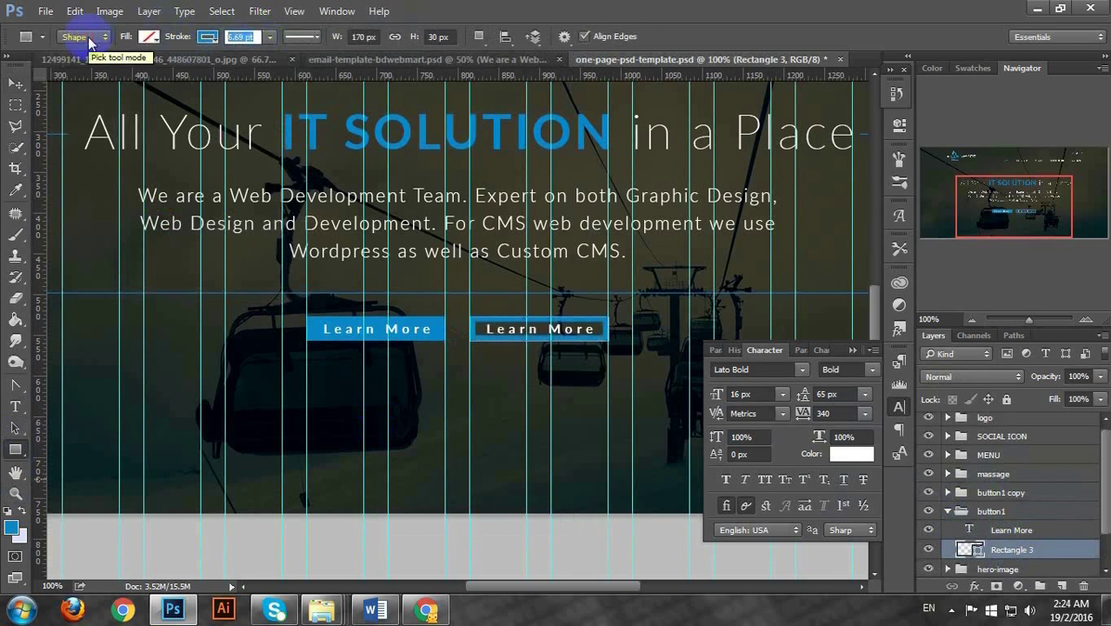
text(3 px)
key(Return)
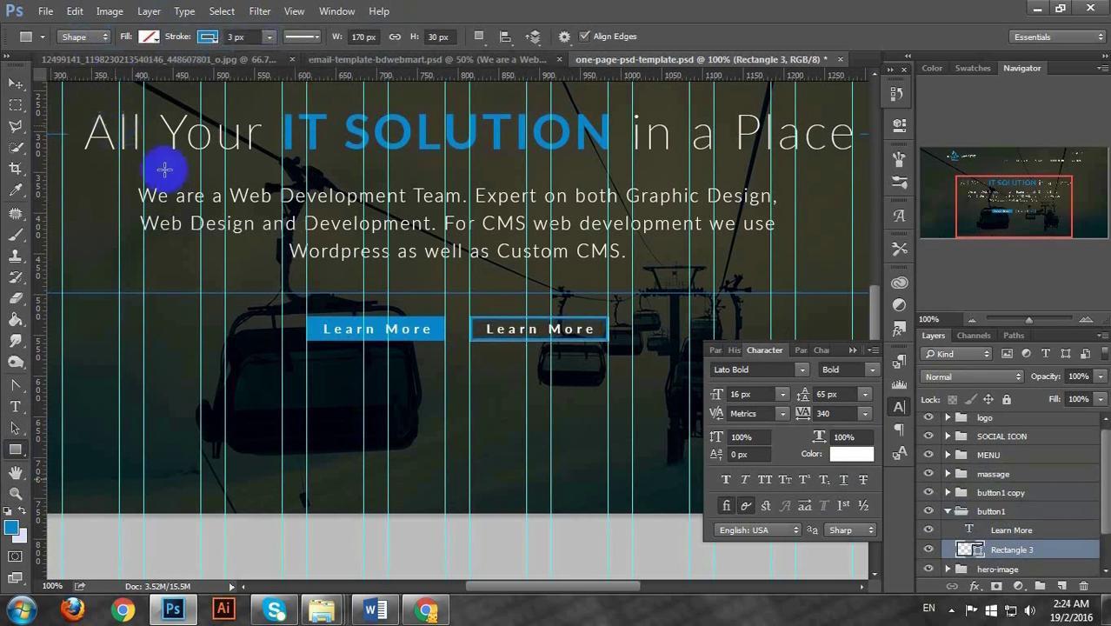
click(937, 528)
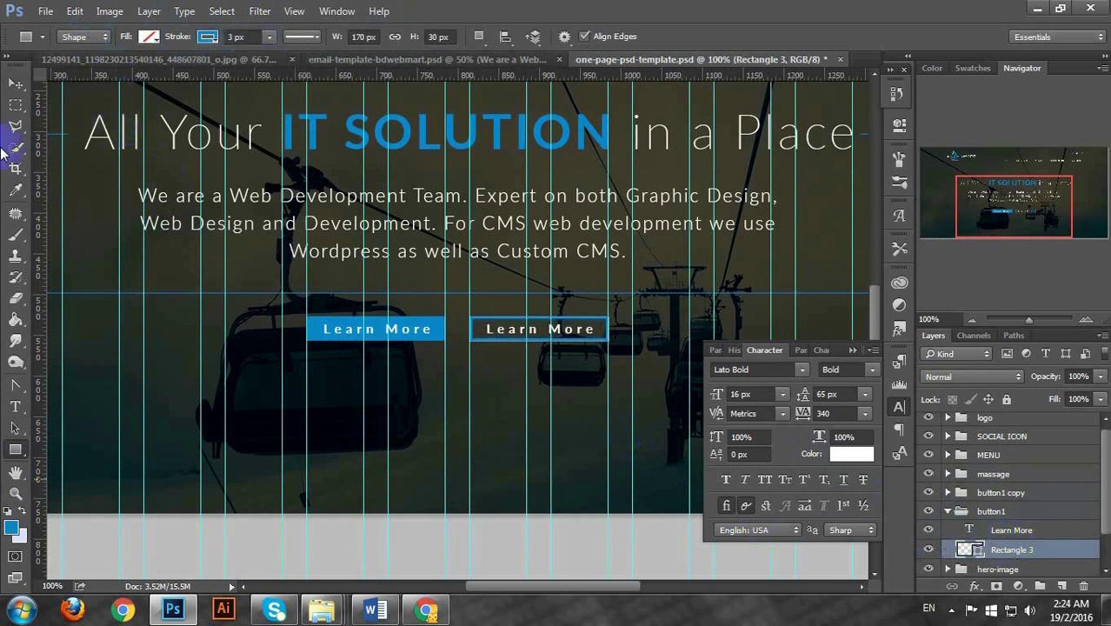
click(14, 82)
key(ctrl+semicolon)
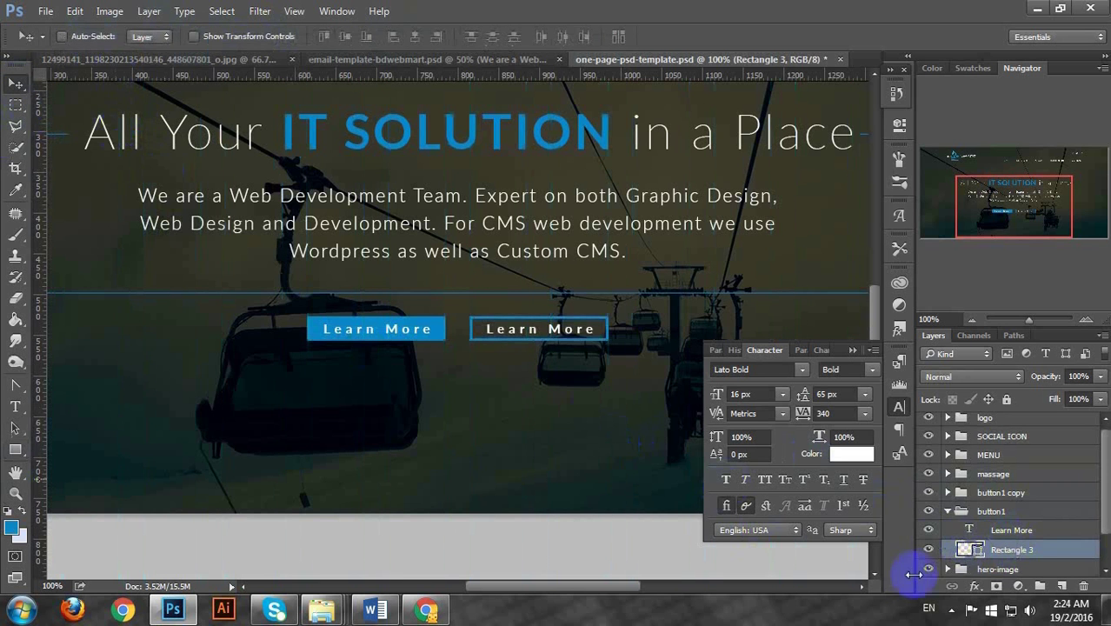
Replace the Learn More text on the outlined button with "Send Email"
double_click(971, 530)
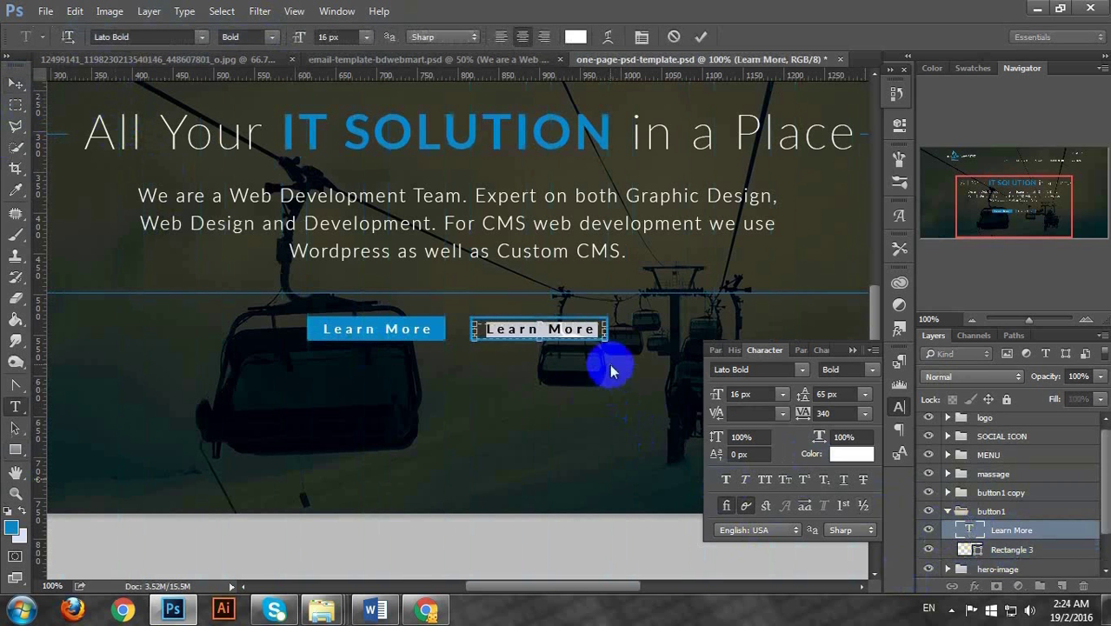
text(Email)
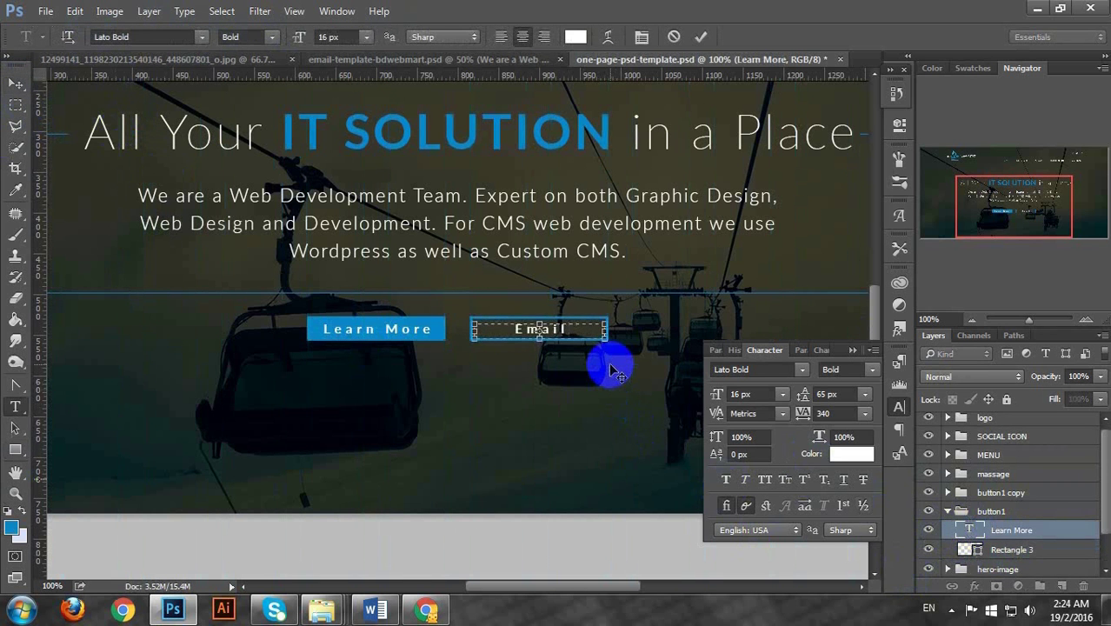
text(Se)
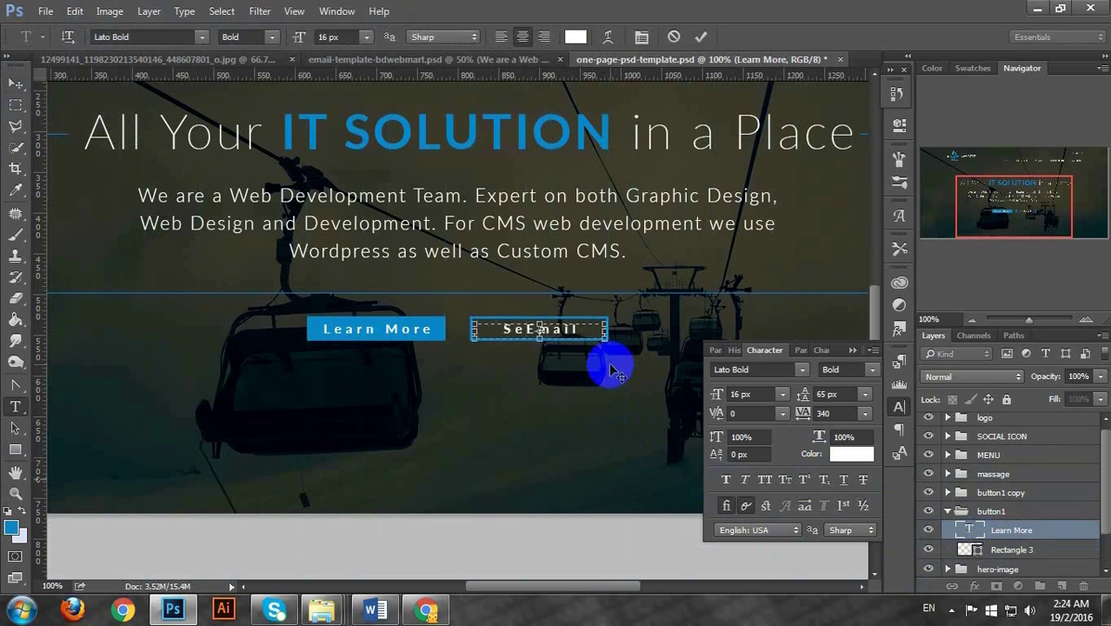
text(nd)
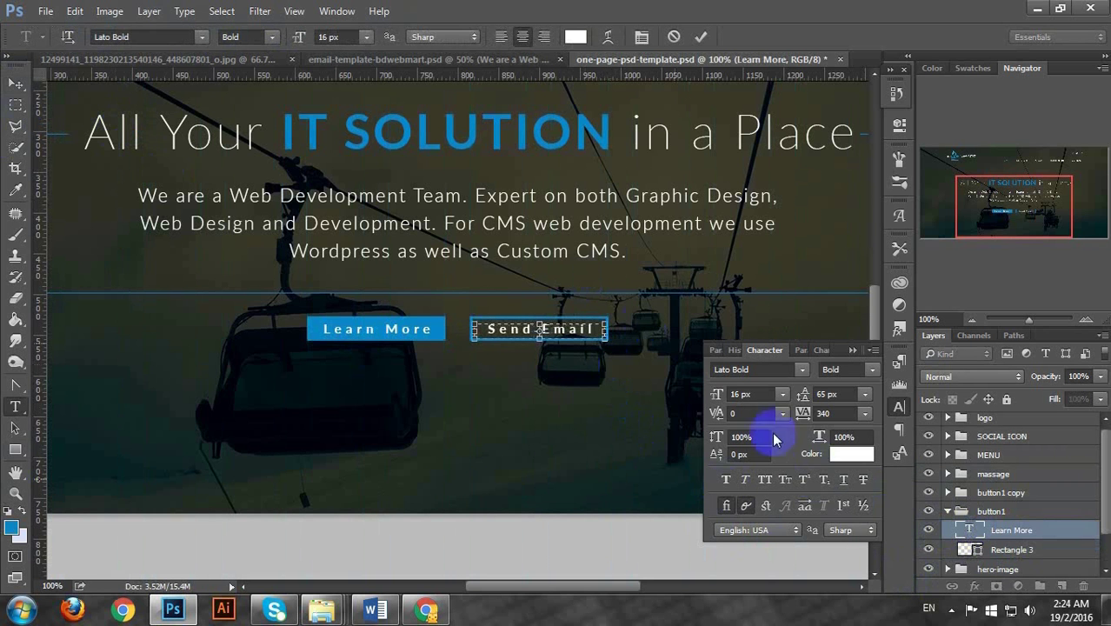
click(974, 530)
key(v)
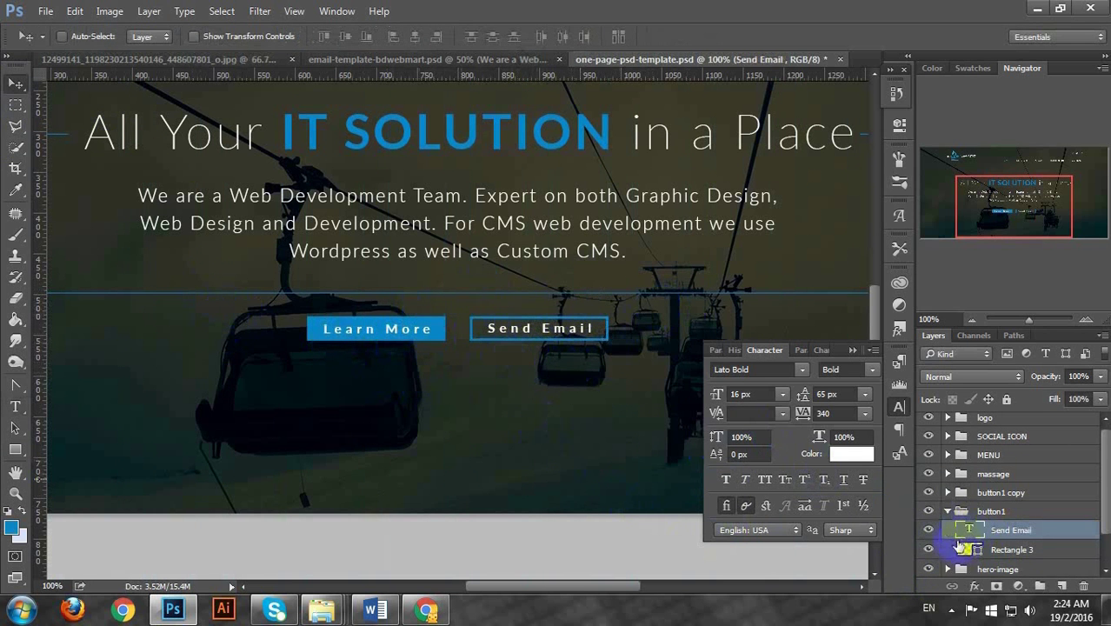
Group the button1 and button1 copy groups together and rename the new group "button"
click(948, 511)
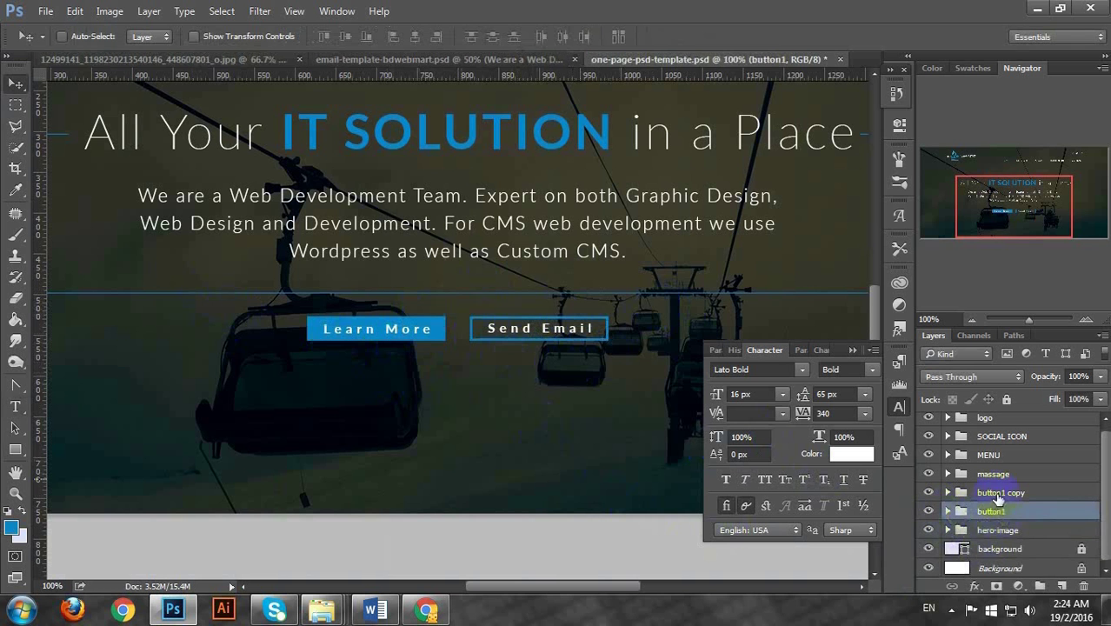
click(997, 493)
shift+click(996, 512)
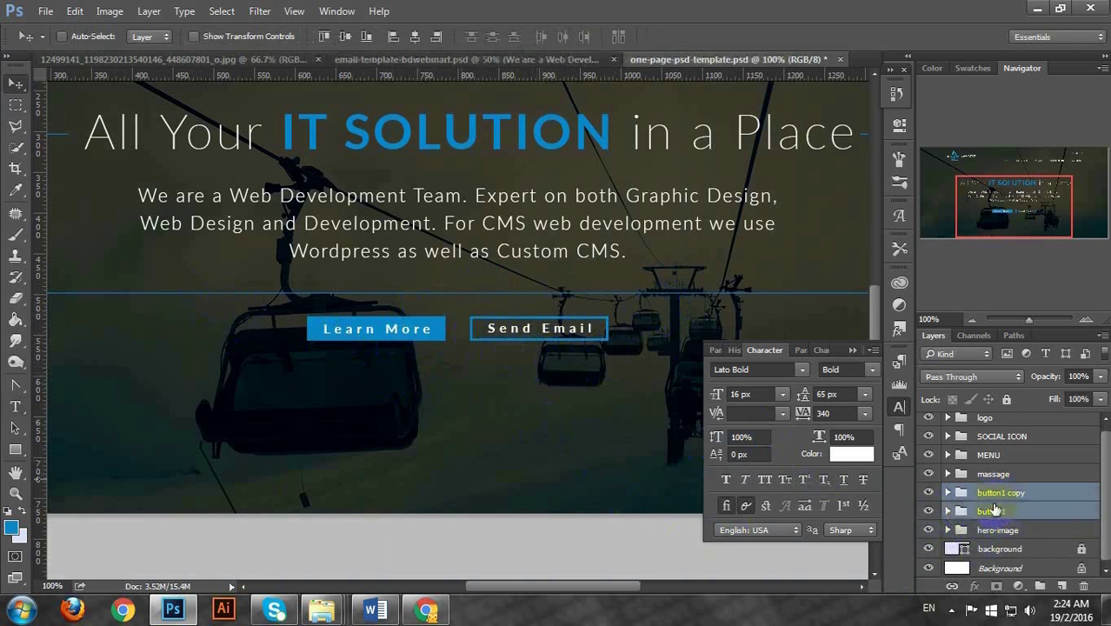
key(ctrl+g)
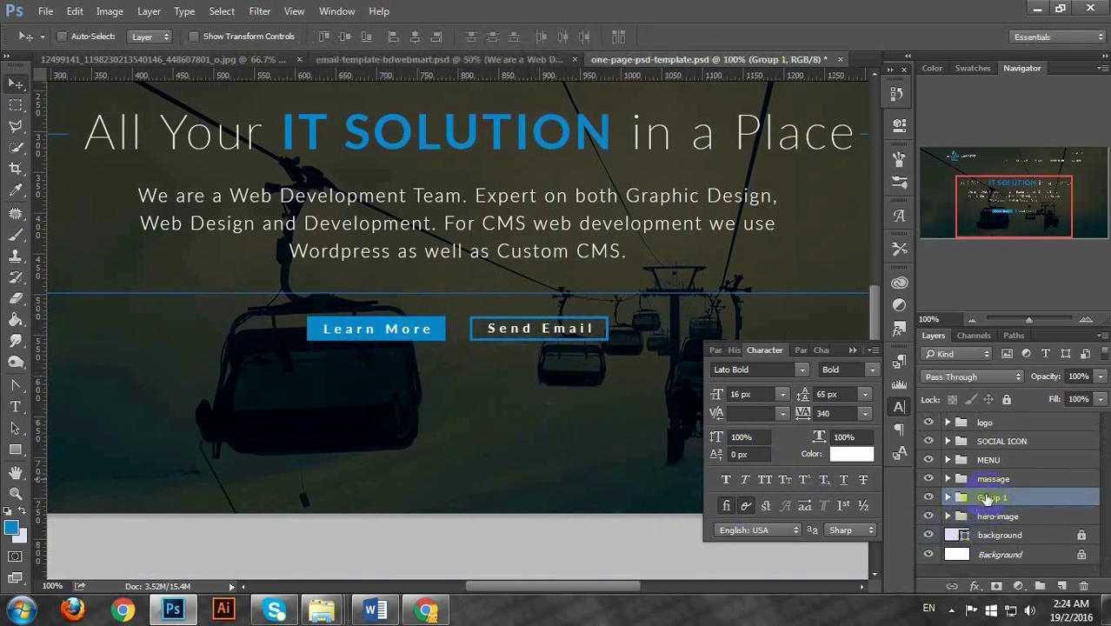
double_click(991, 497)
text(butto)
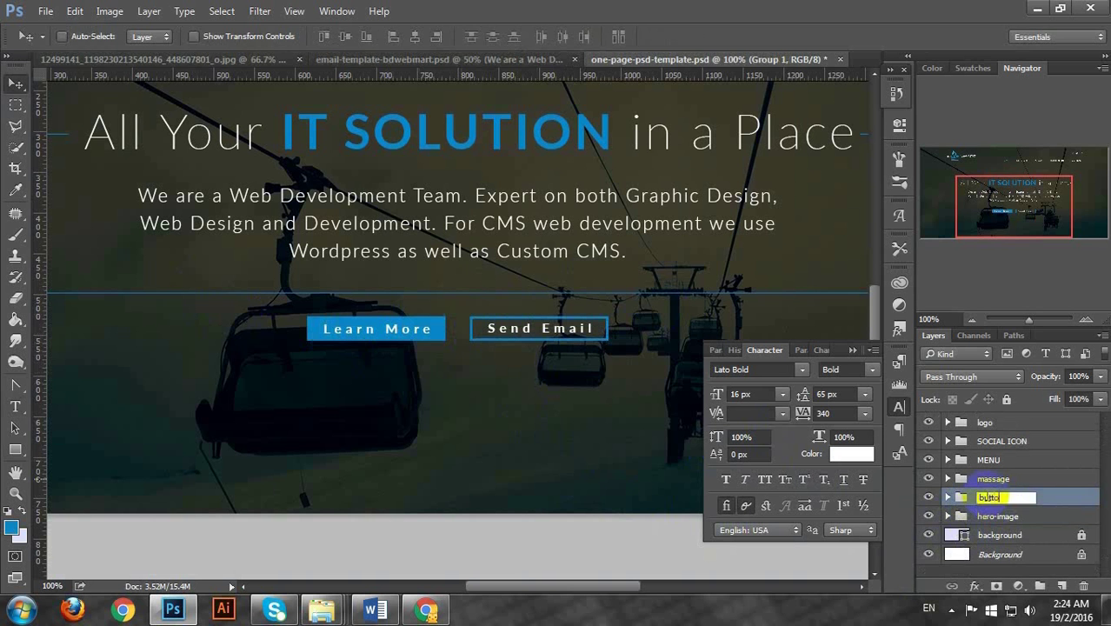
text(n)
key(Return)
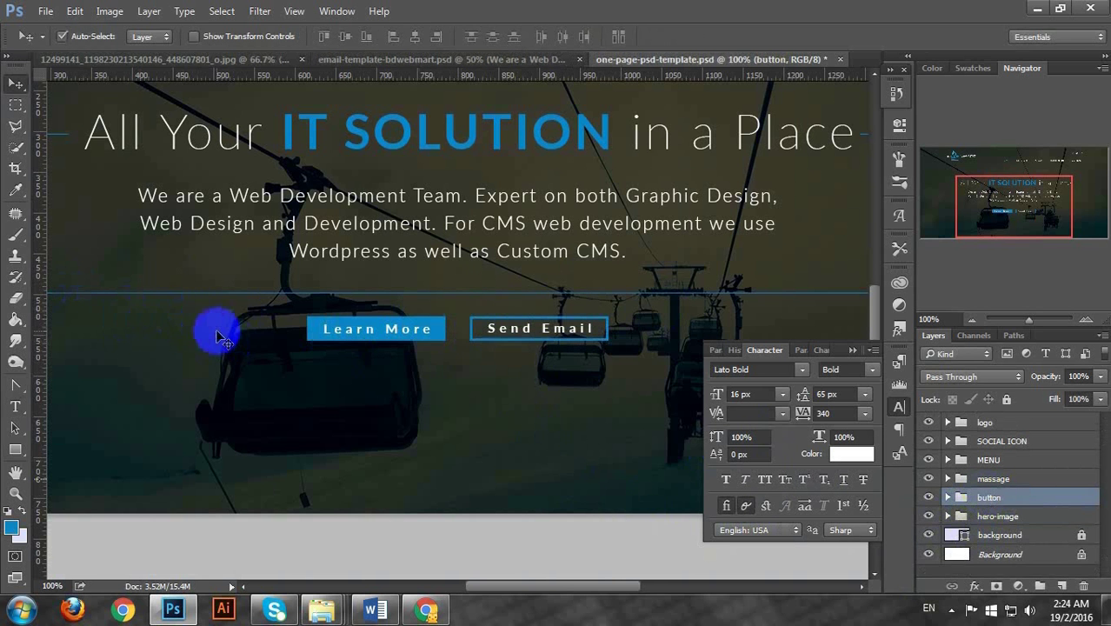
Collapse the Character panel and shift the button group down about 40 px, further below the framed text
key(ctrl+minus)
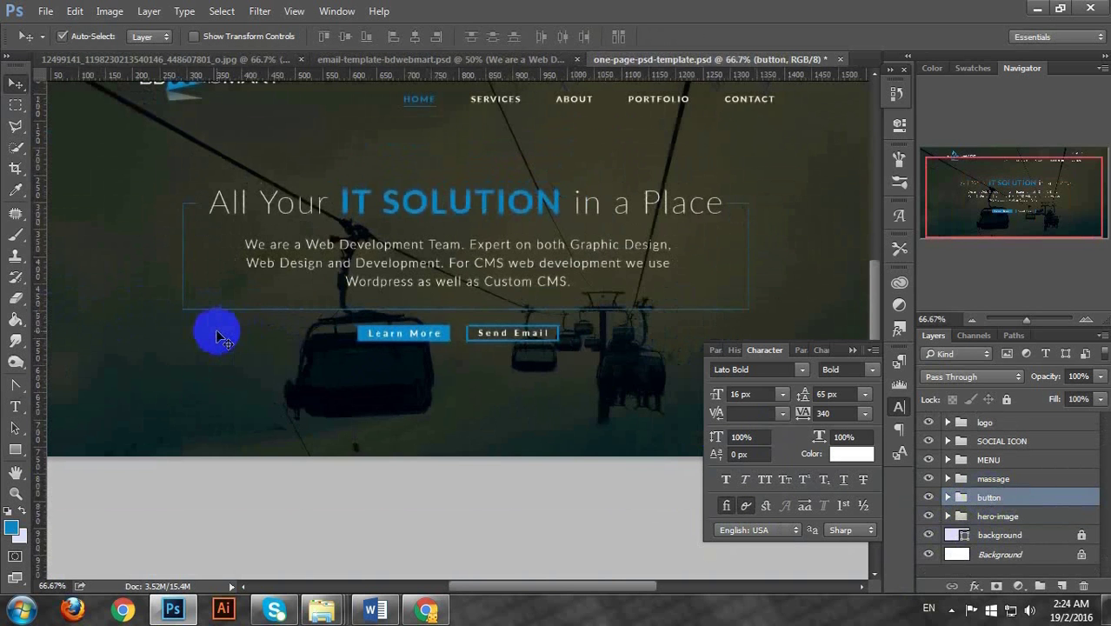
key(ctrl+0)
key(ctrl+minus)
key(ctrl+minus)
key(ctrl+minus)
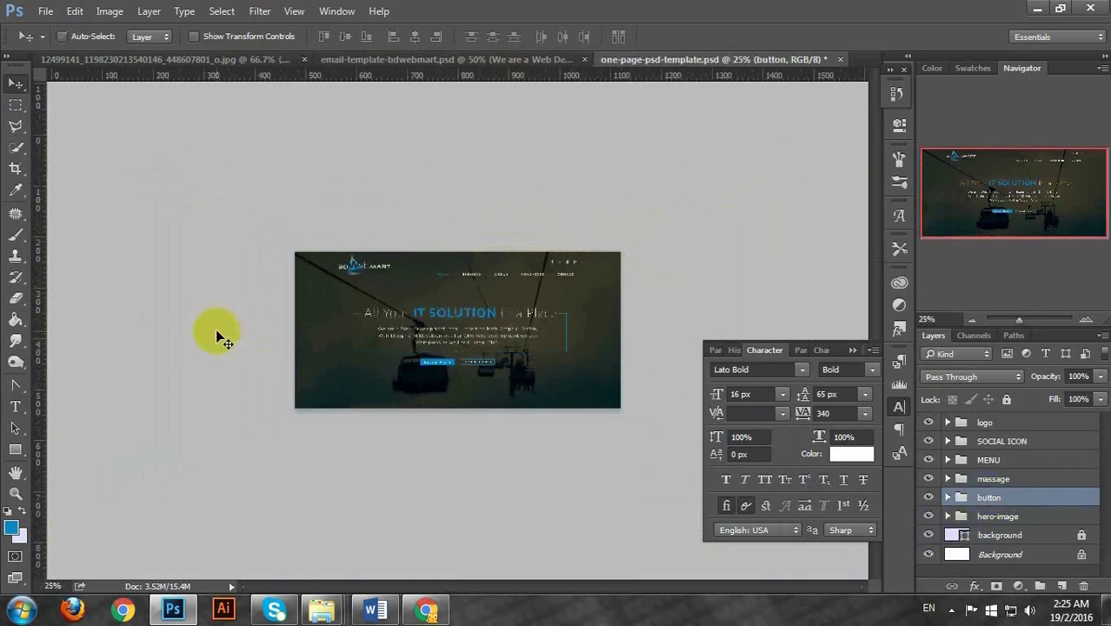
key(ctrl+plus)
key(ctrl+plus)
key(ctrl+plus)
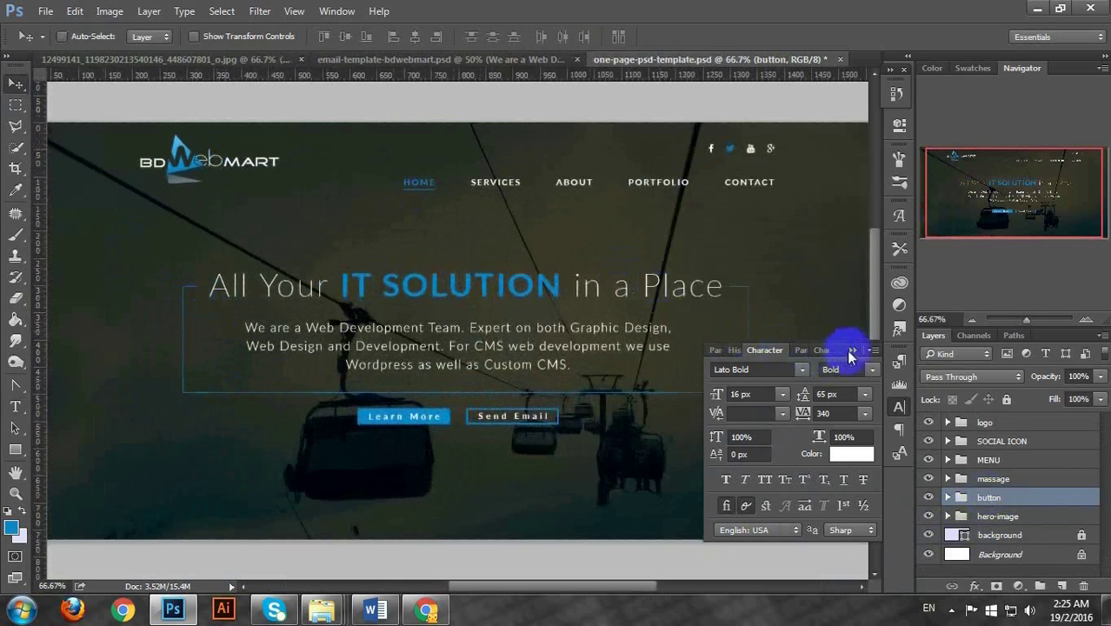
click(849, 350)
key(shift+Down)
key(shift+Down)
key(shift+Down)
key(shift+Down)
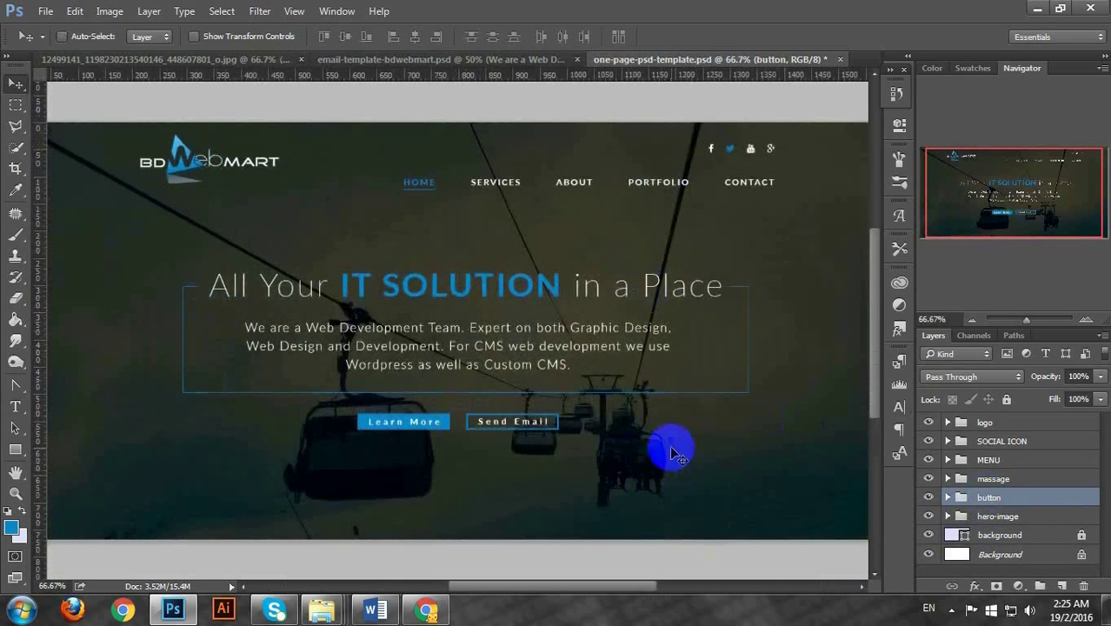
Add a new layer above the hero-image group and draw a text box about 155 px wide below the two buttons
click(1043, 515)
click(1061, 587)
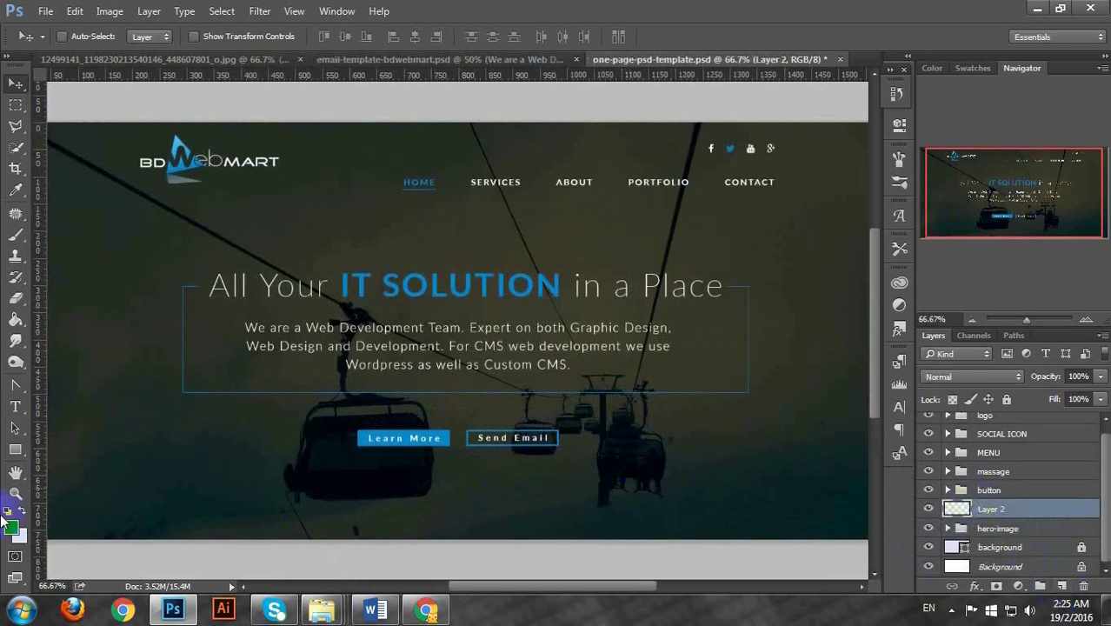
click(15, 405)
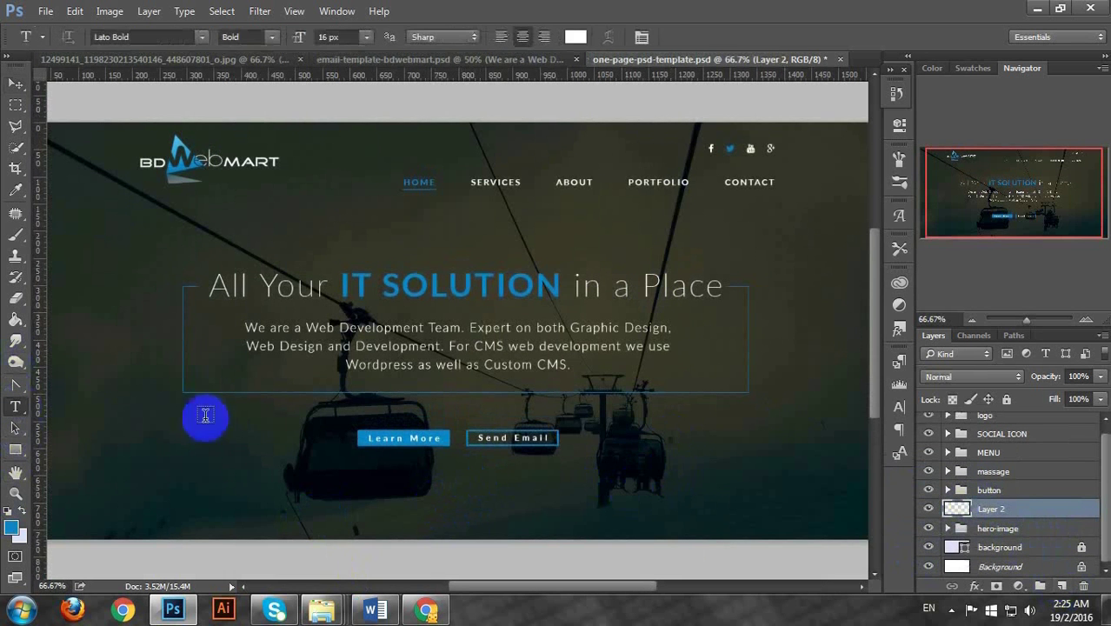
drag(427, 484, 513, 526)
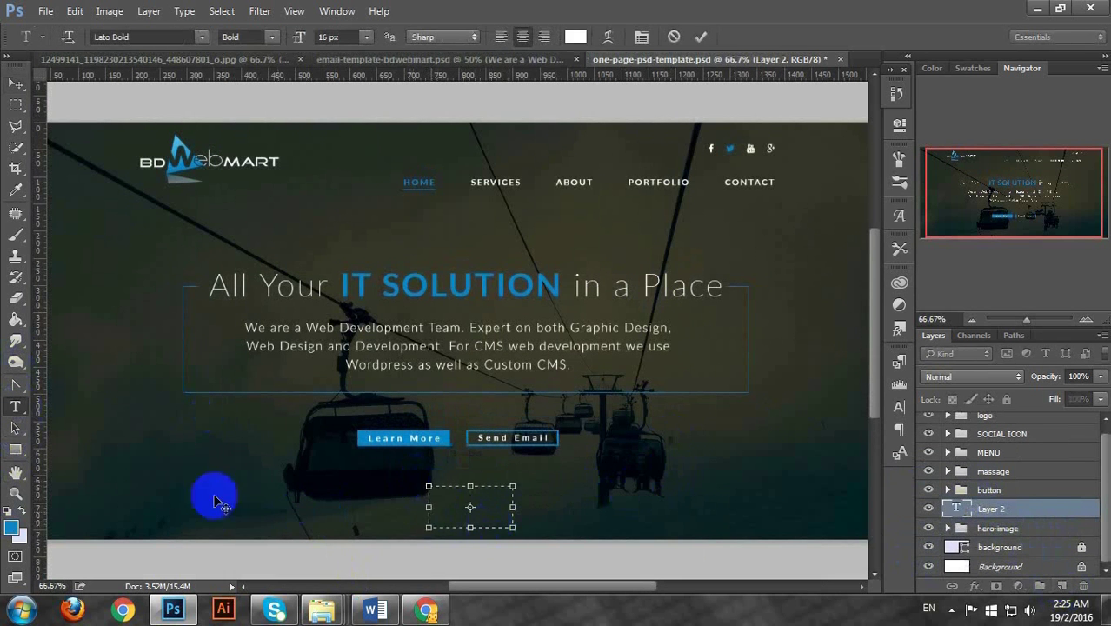
Copy the fa-angle-double-down icon from the Font Awesome cheatsheet in Chrome and paste it into the new text box in Photoshop
click(421, 544)
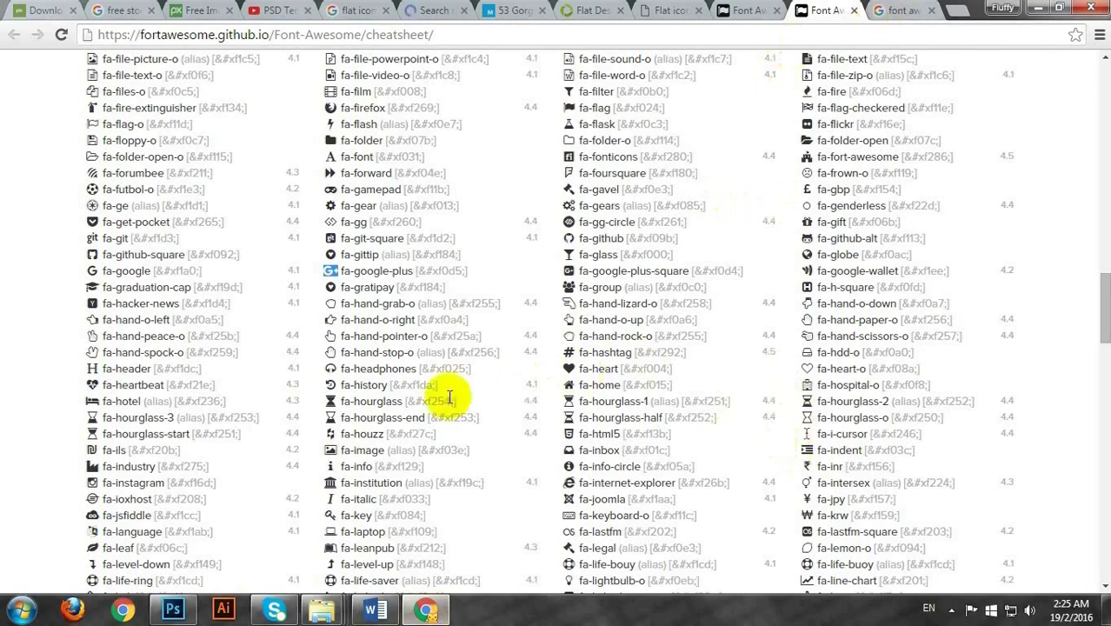
scroll(223, 433, up, 6)
scroll(213, 438, up, 7)
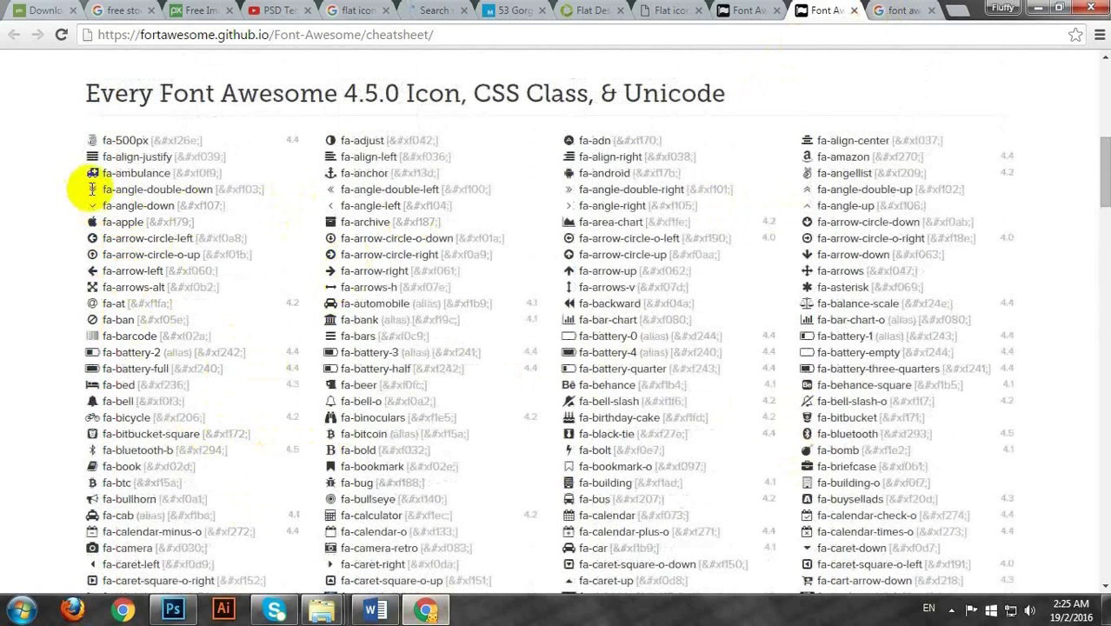
mouse_move(88, 188)
mouse_down()
mouse_move(107, 189)
mouse_move(75, 186)
mouse_move(93, 189)
mouse_up()
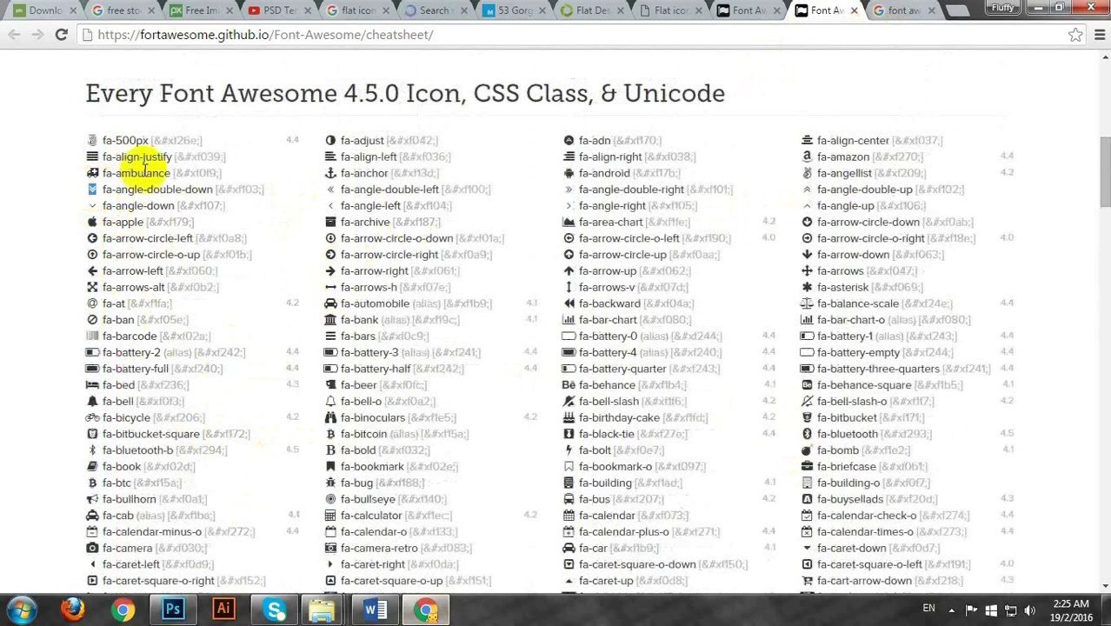
click(1036, 8)
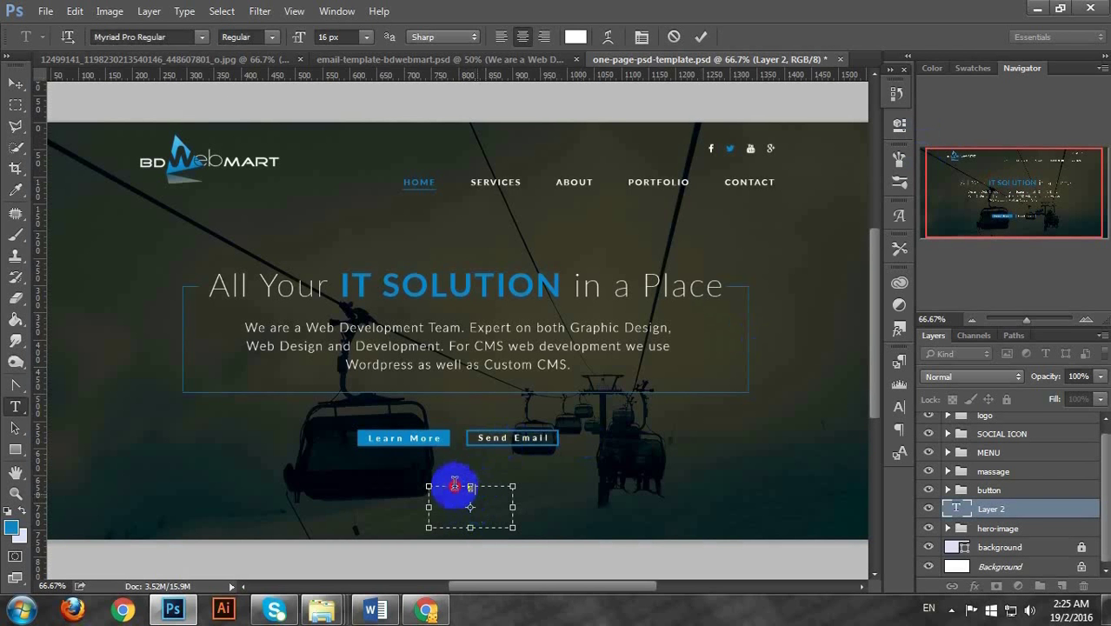
key(ctrl+v)
Set the pasted icon's size to 20 px and its font to FontAwesome Regular
click(344, 36)
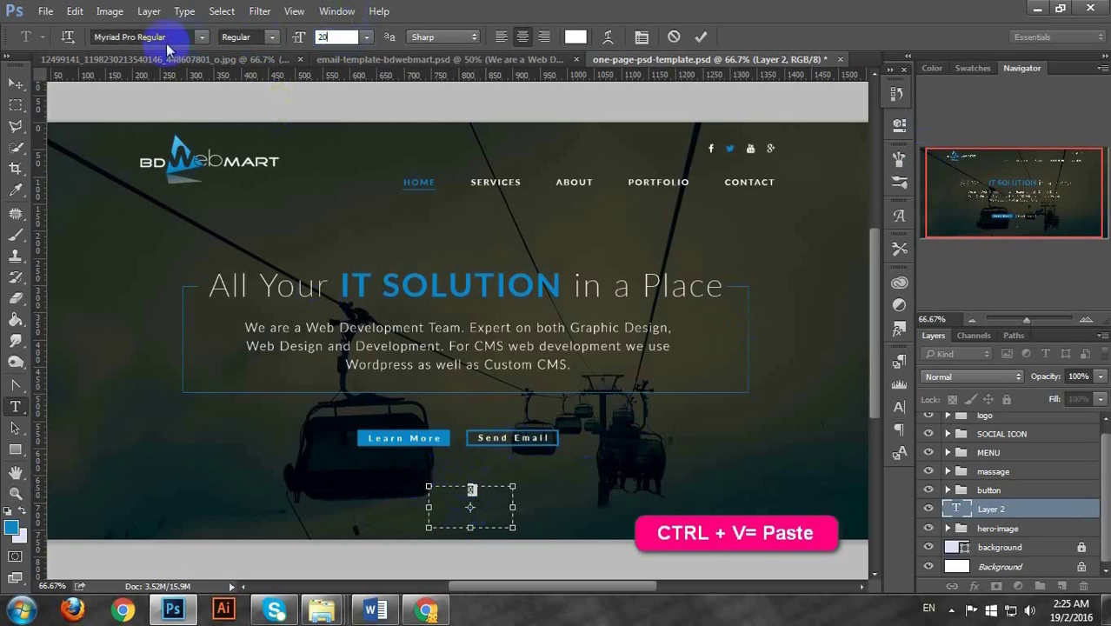
key(Return)
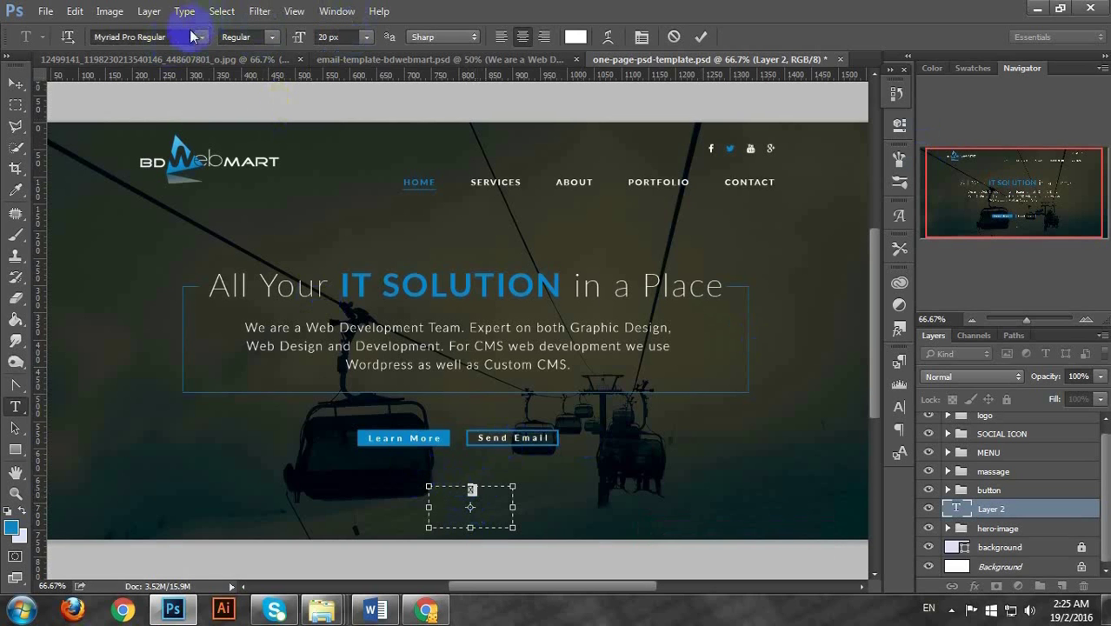
click(189, 37)
text(fo)
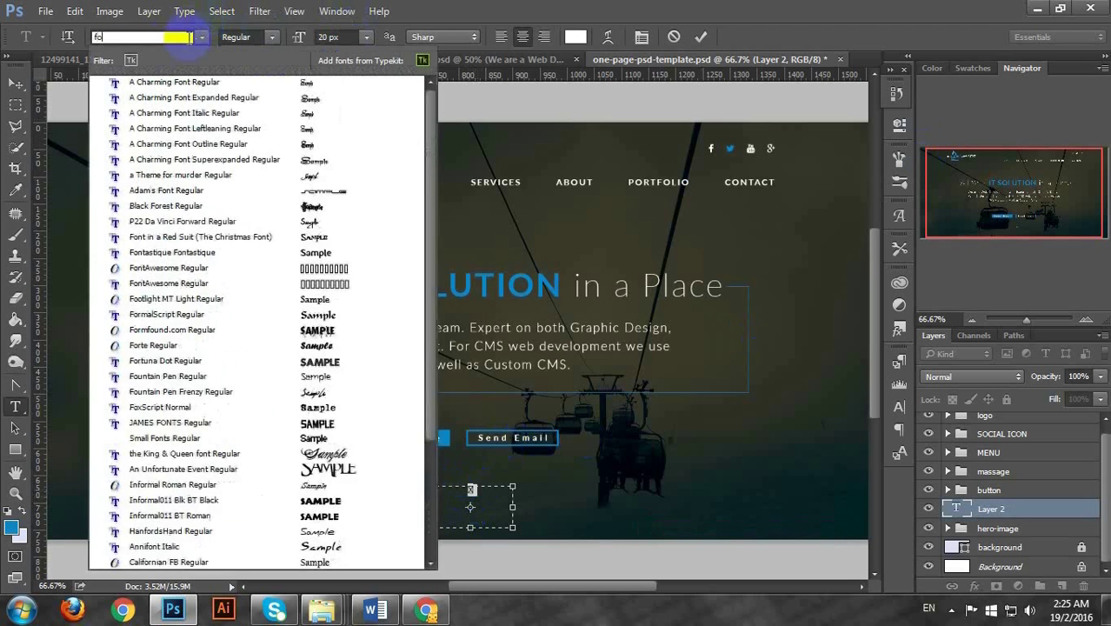
text(ntawe)
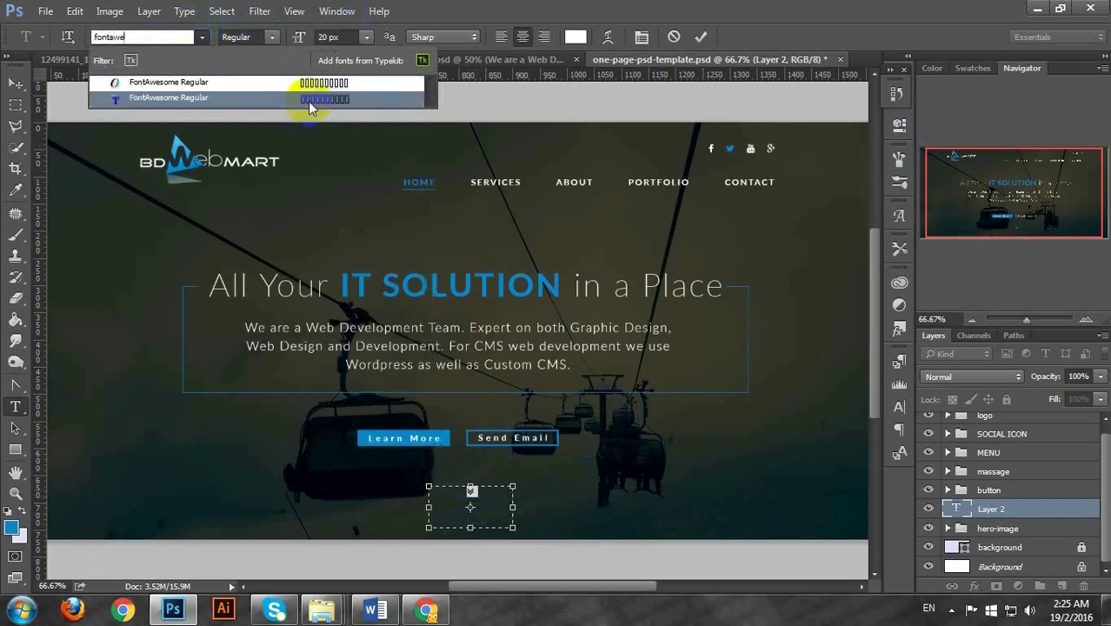
click(307, 101)
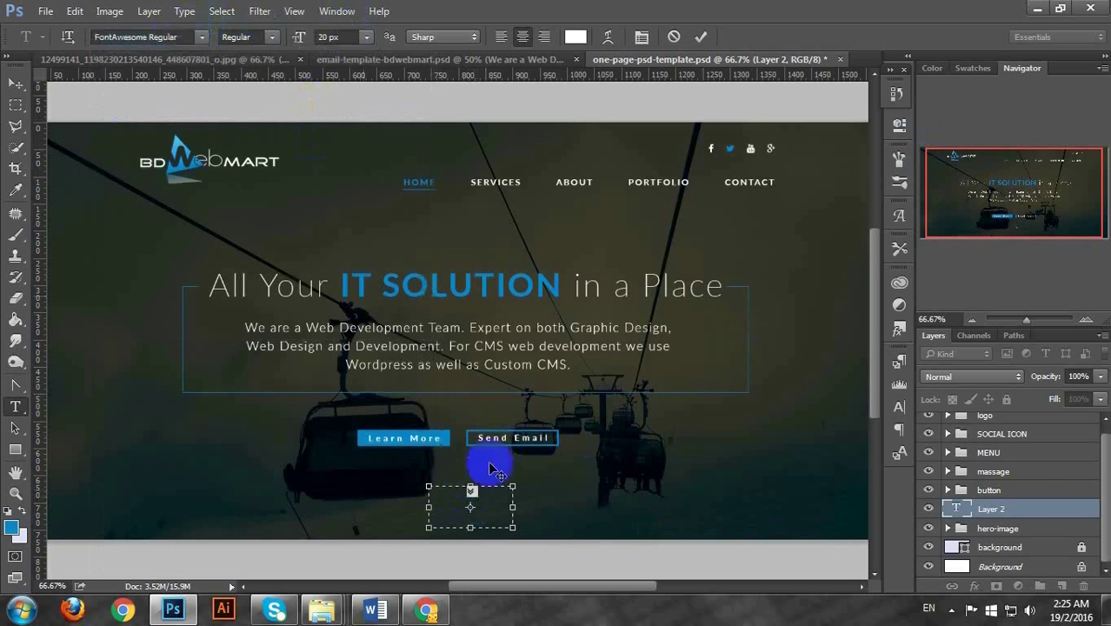
Set the arrow icon's size to 24 px, shorten its text box to fit closely around the icon, and commit the text
click(474, 501)
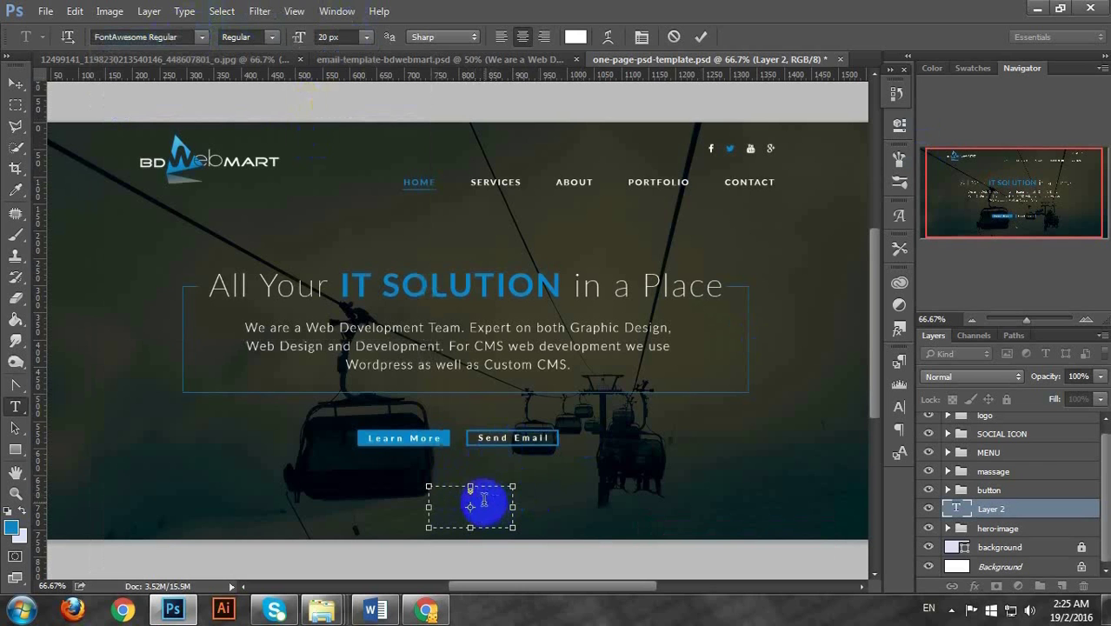
mouse_move(483, 502)
mouse_down()
mouse_move(462, 484)
mouse_move(488, 504)
mouse_move(473, 508)
mouse_up()
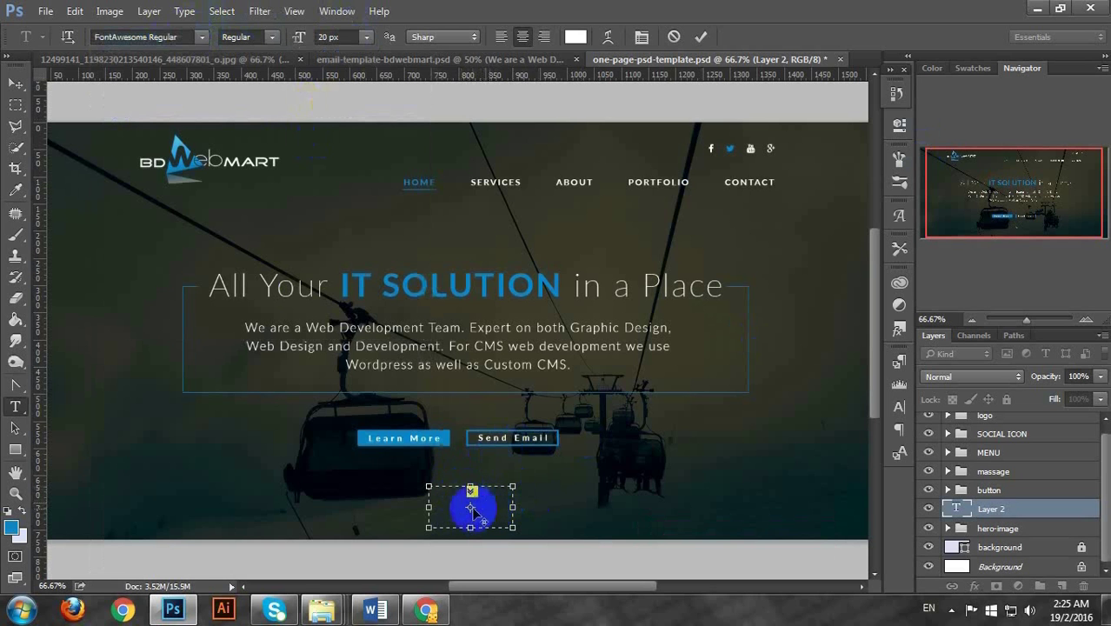
drag(359, 39, 261, 39)
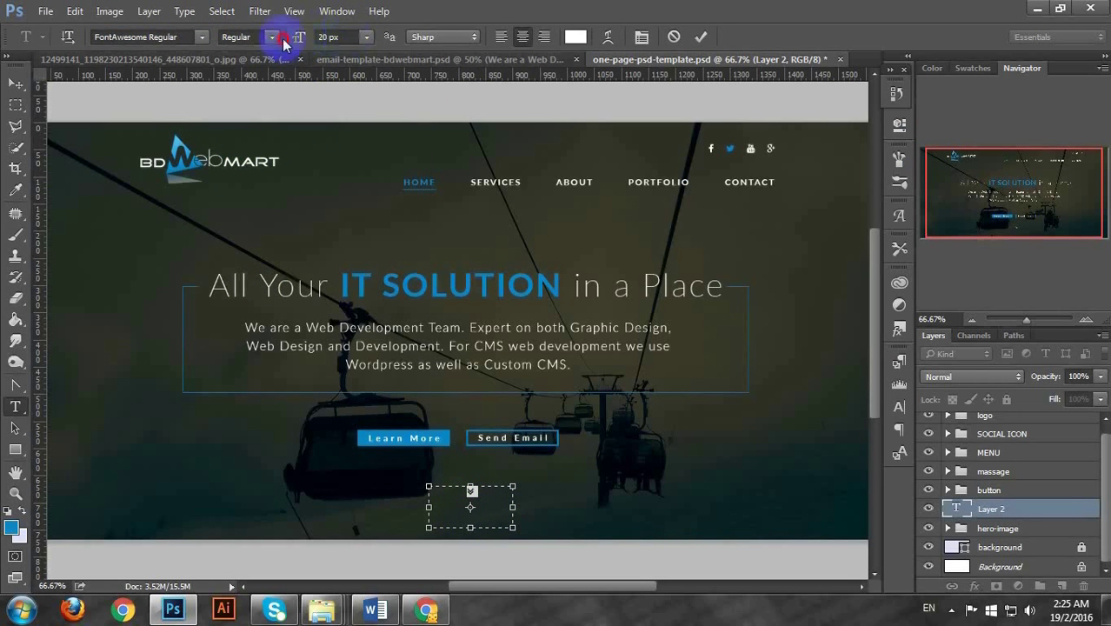
text(24)
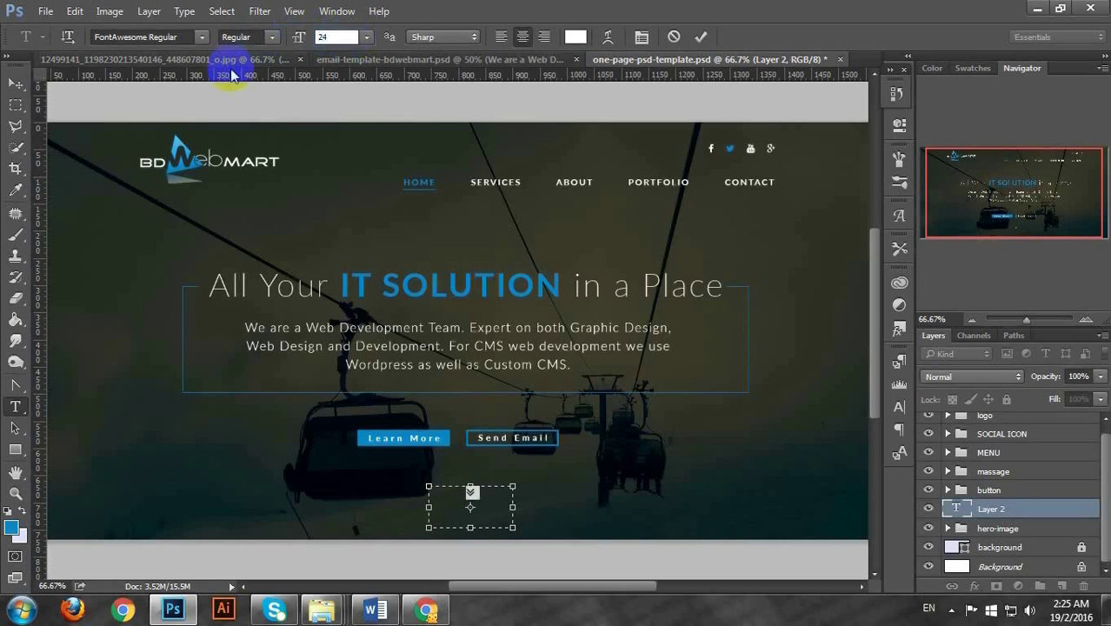
key(Return)
drag(620, 499, 471, 504)
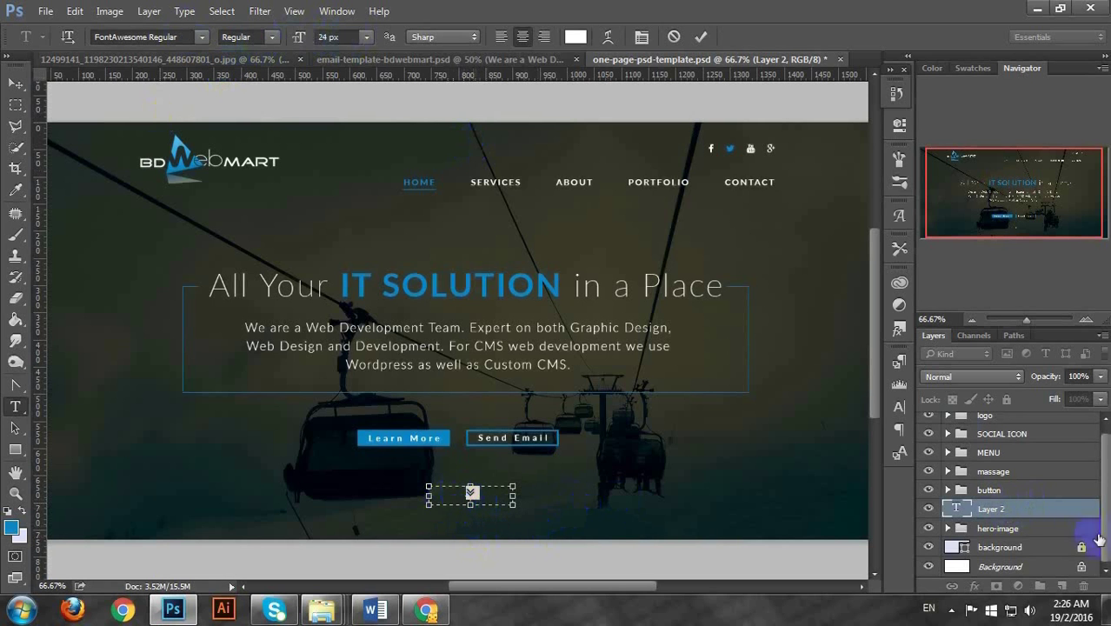
click(961, 513)
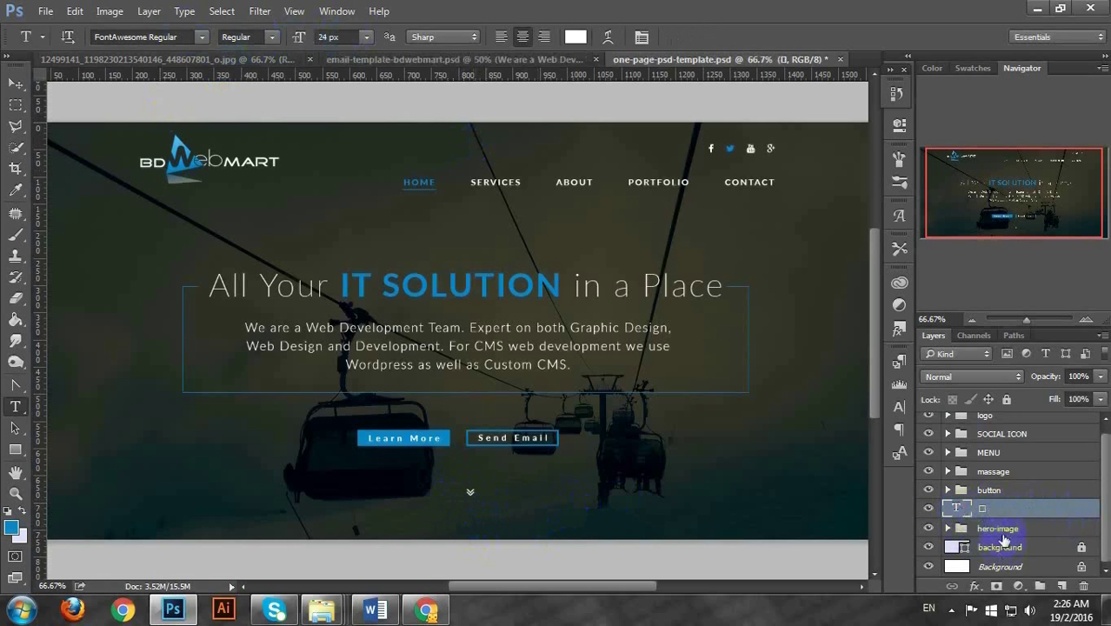
Align the arrow icon to the horizontal centre of the hero-image group
ctrl+click(1004, 536)
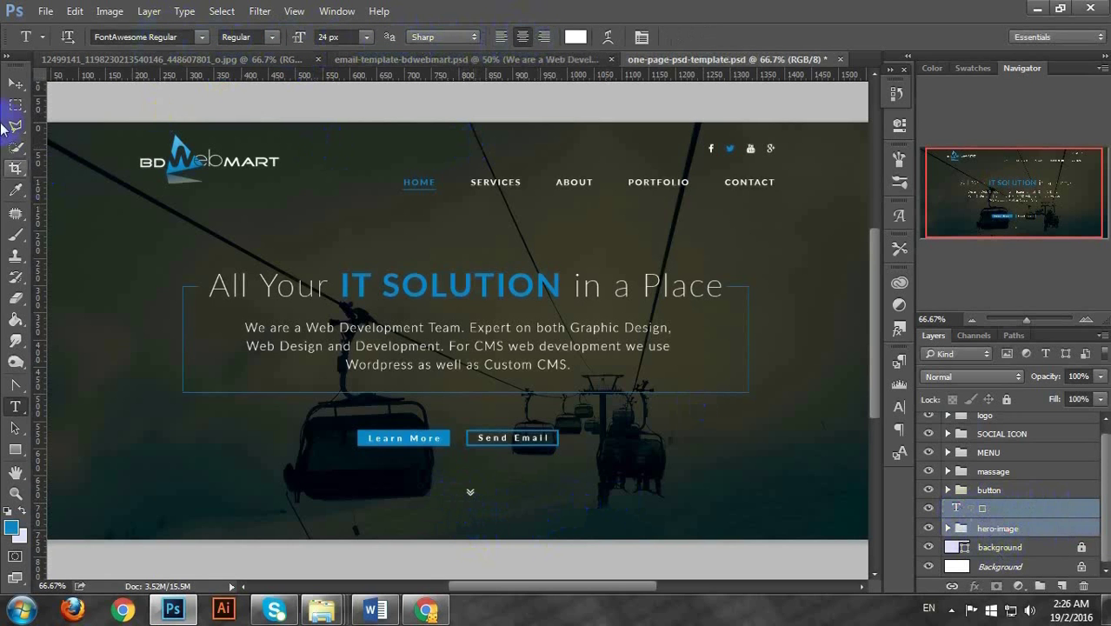
click(16, 83)
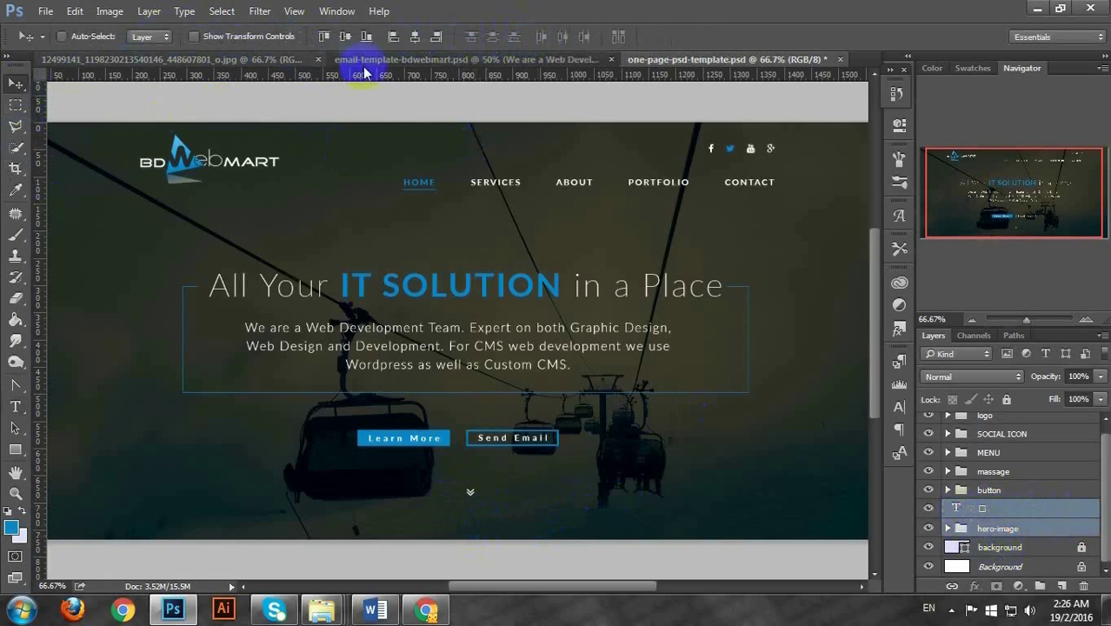
click(415, 35)
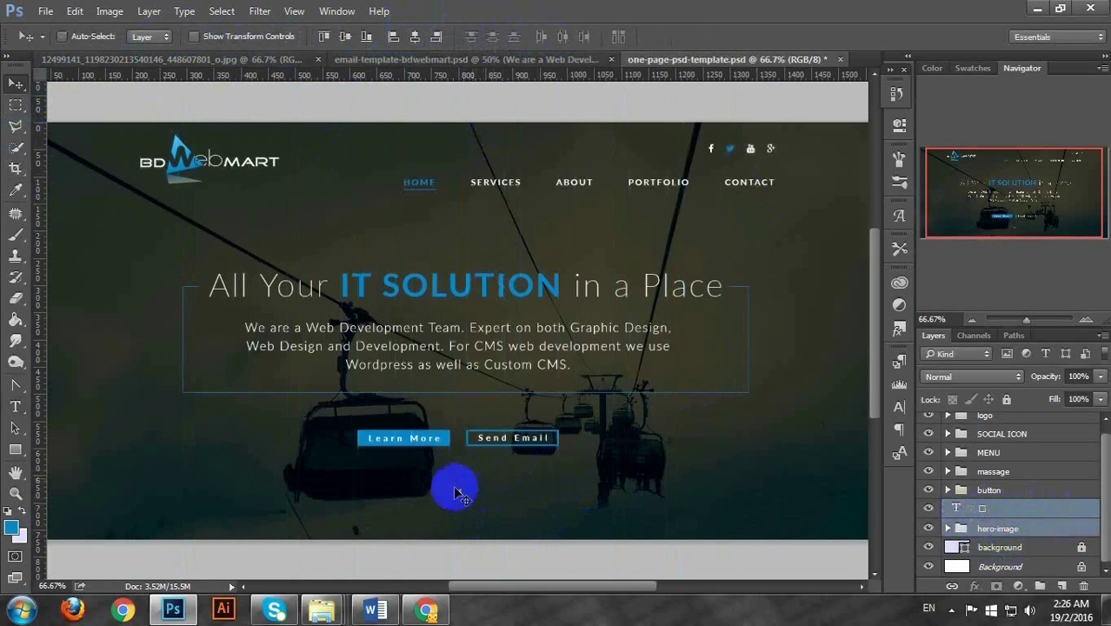
Add a new layer beneath the arrow icon layer and draw a circle about 46 px wide around the icon with the Ellipse tool
click(1008, 509)
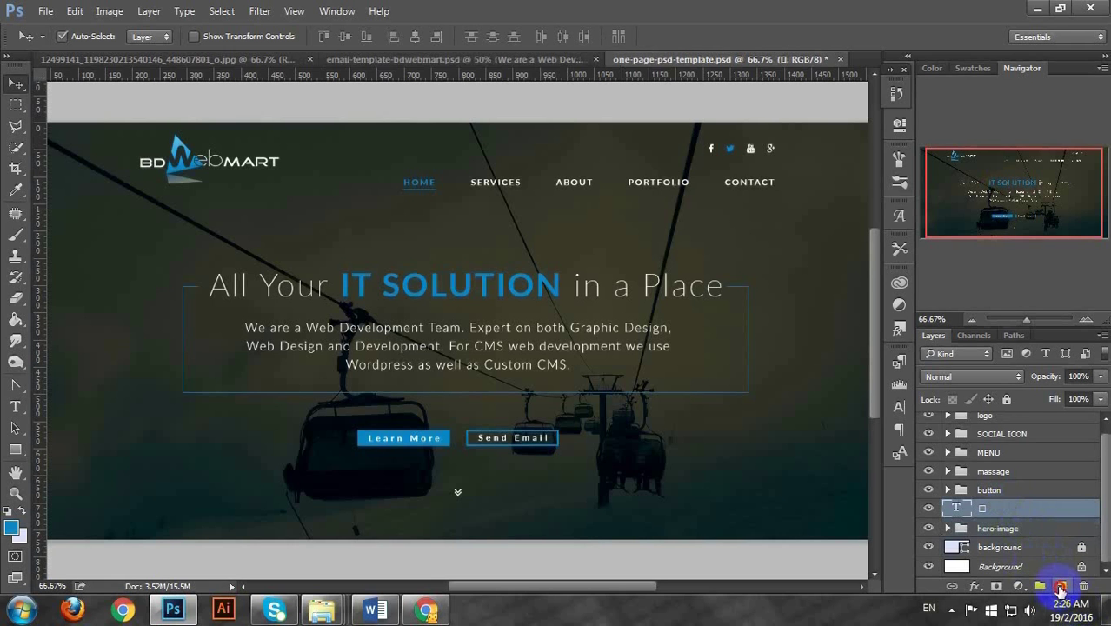
click(1060, 589)
click(15, 451)
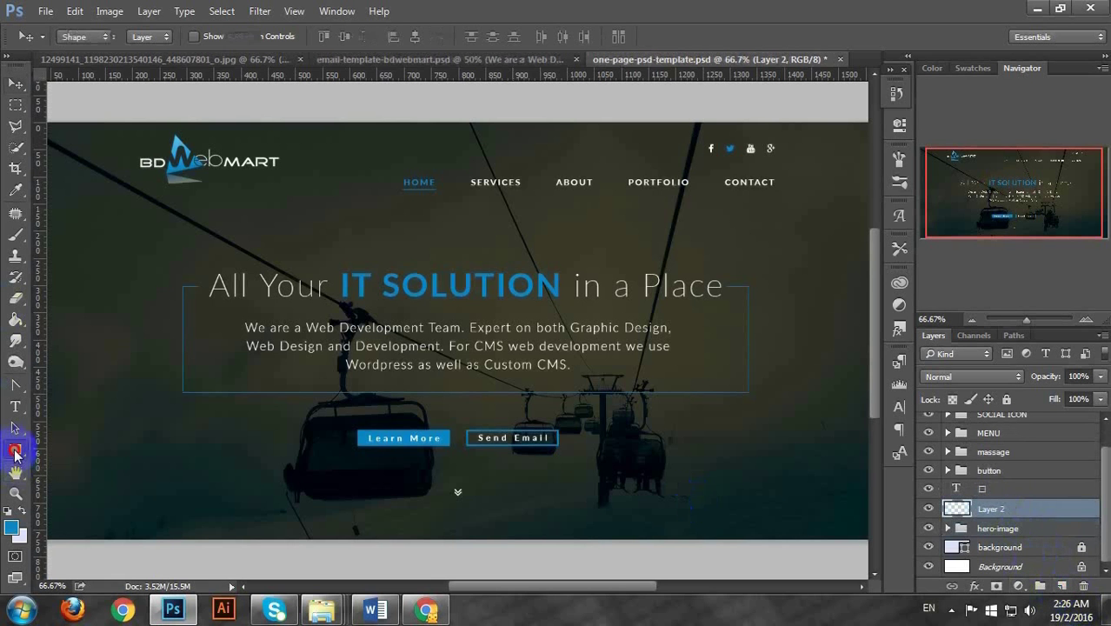
click(65, 477)
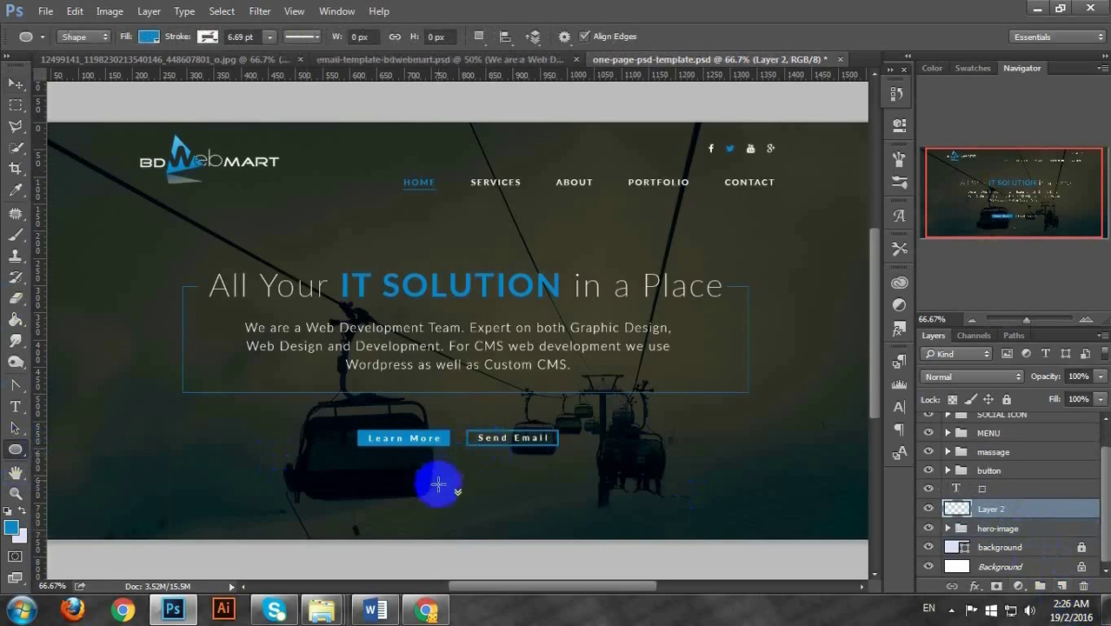
drag(449, 478, 473, 512)
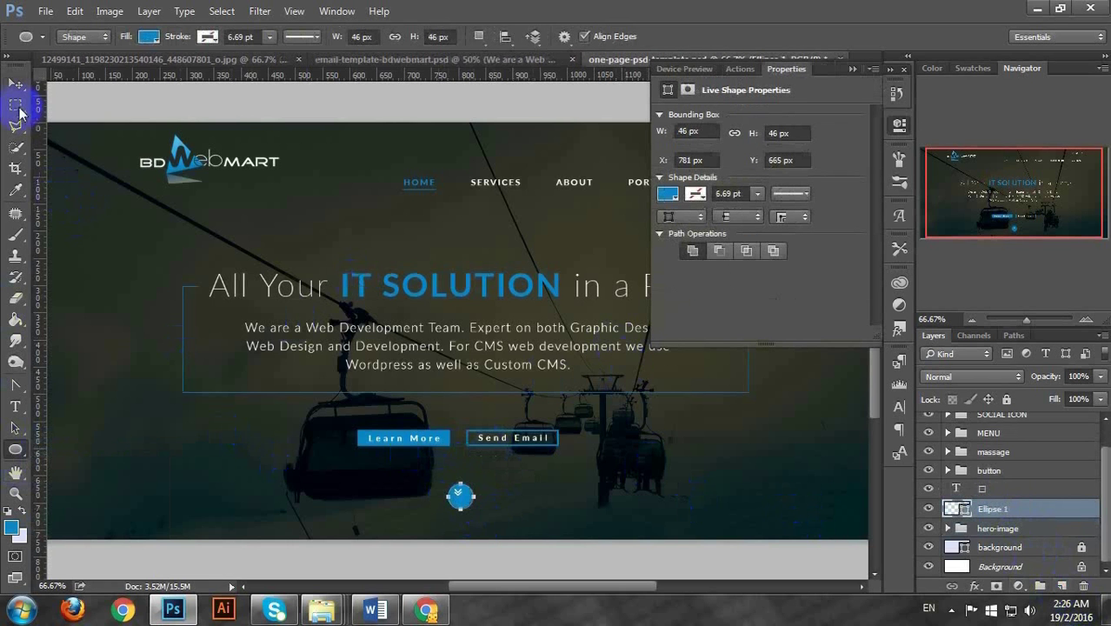
Give the circle no fill and a blue stroke 1 px wide
click(155, 43)
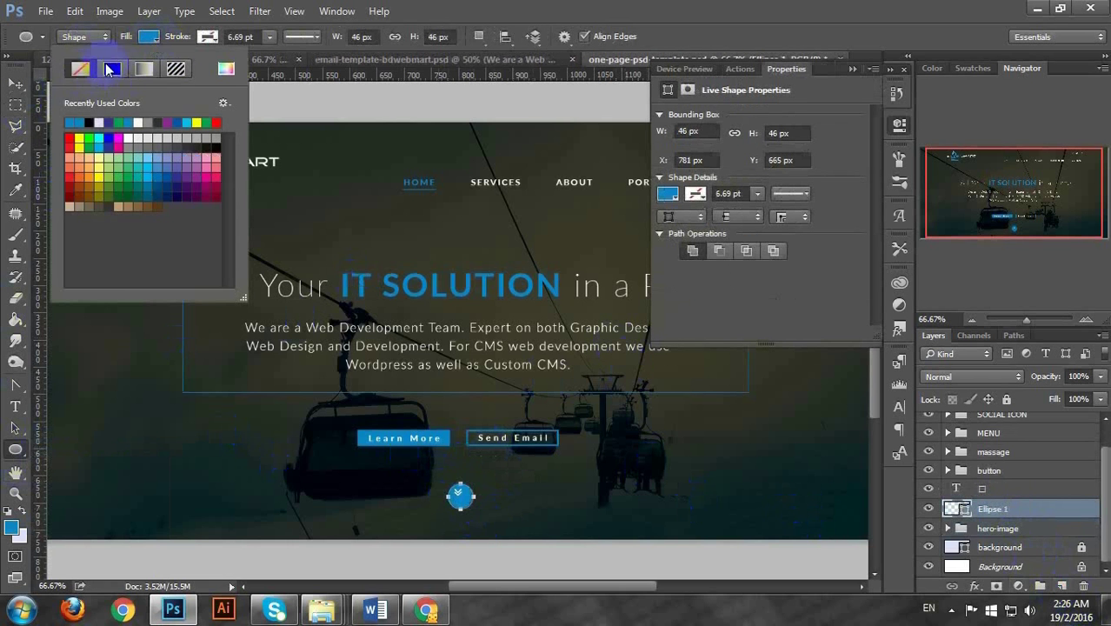
click(80, 70)
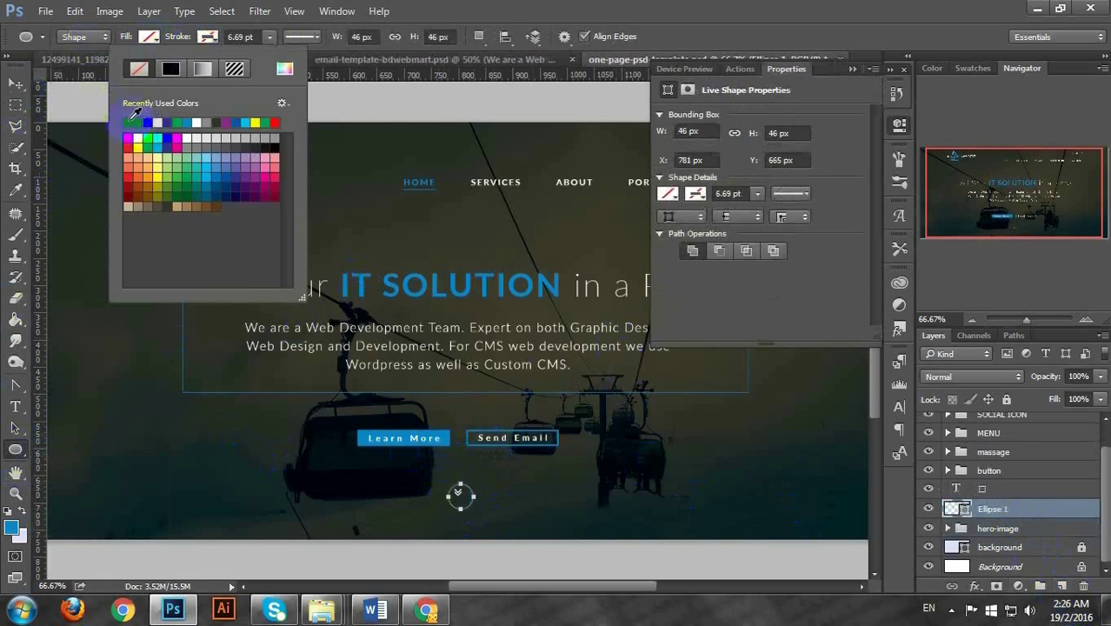
click(129, 122)
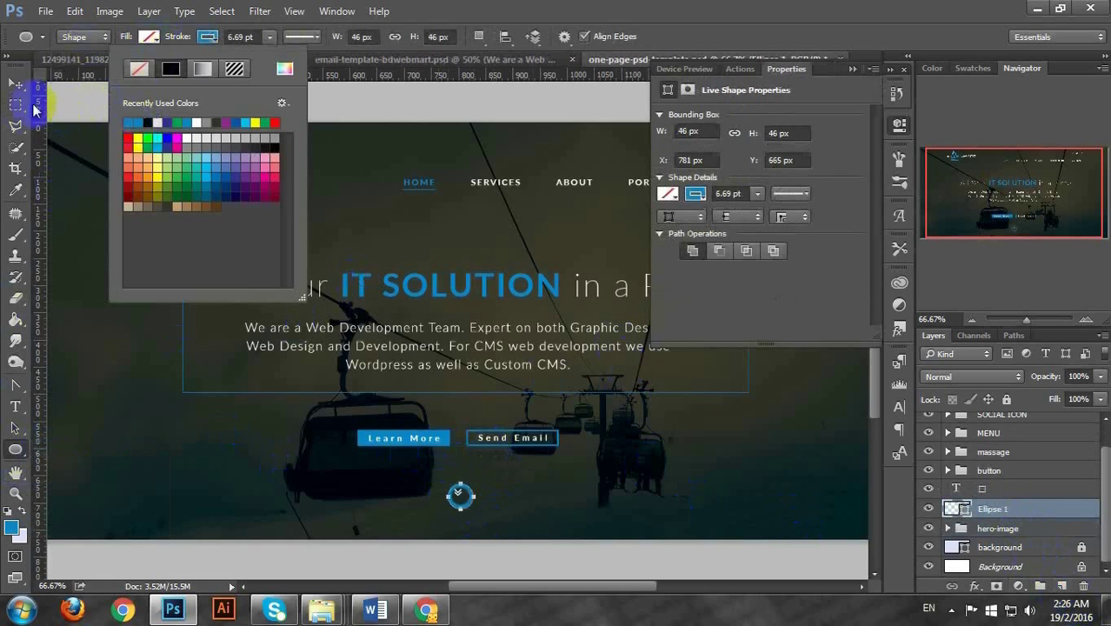
click(252, 36)
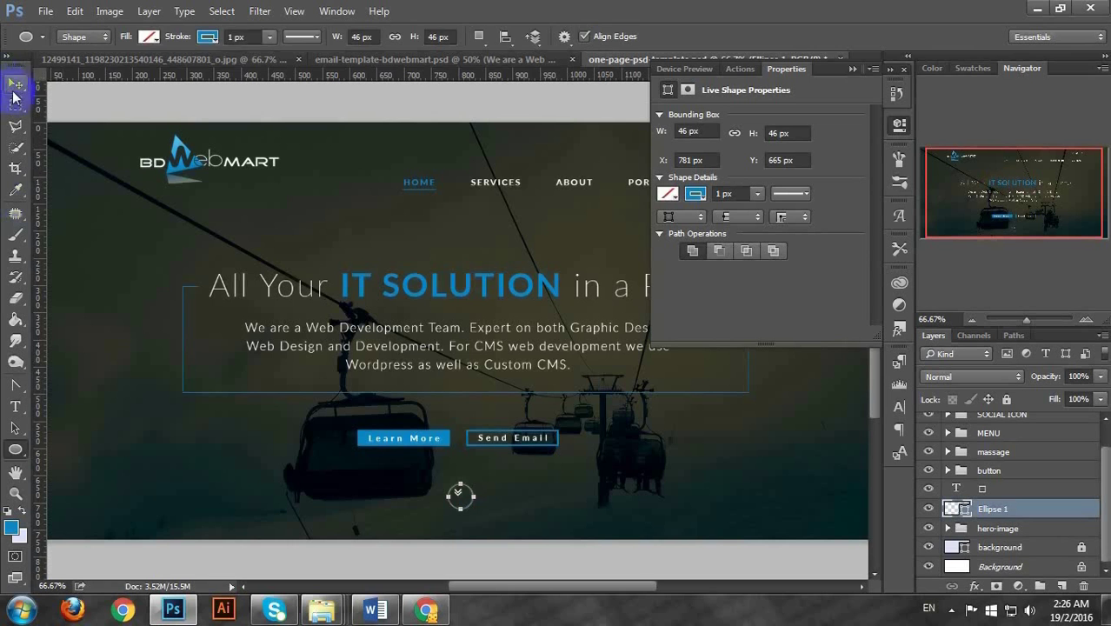
Nudge the outlined circle up and left so that it is centred around the arrow icon
click(13, 87)
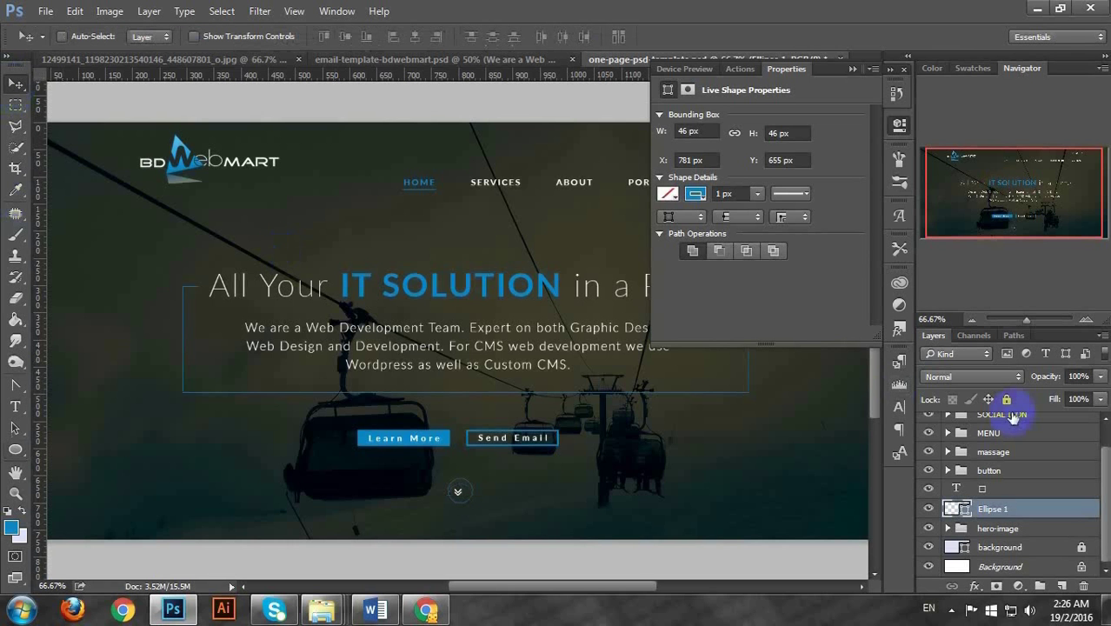
key(Left)
key(Left)
key(Down)
key(Down)
key(Up)
key(Up)
Group the arrow icon and circle layers, name the group nav, and collapse the Properties panel
shift+click(985, 490)
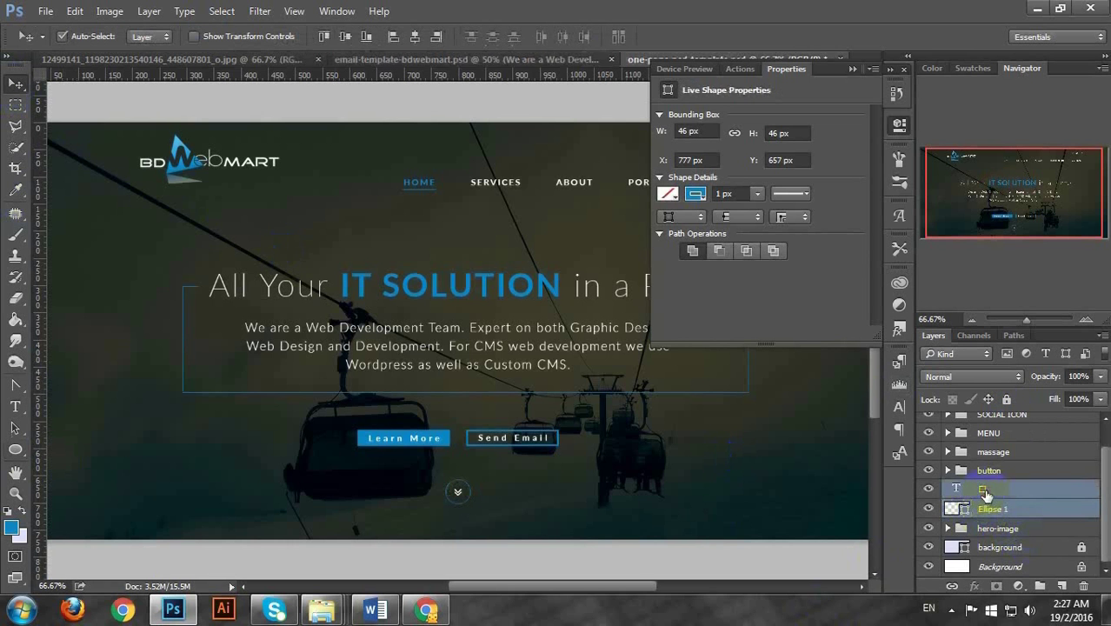
key(ctrl+g)
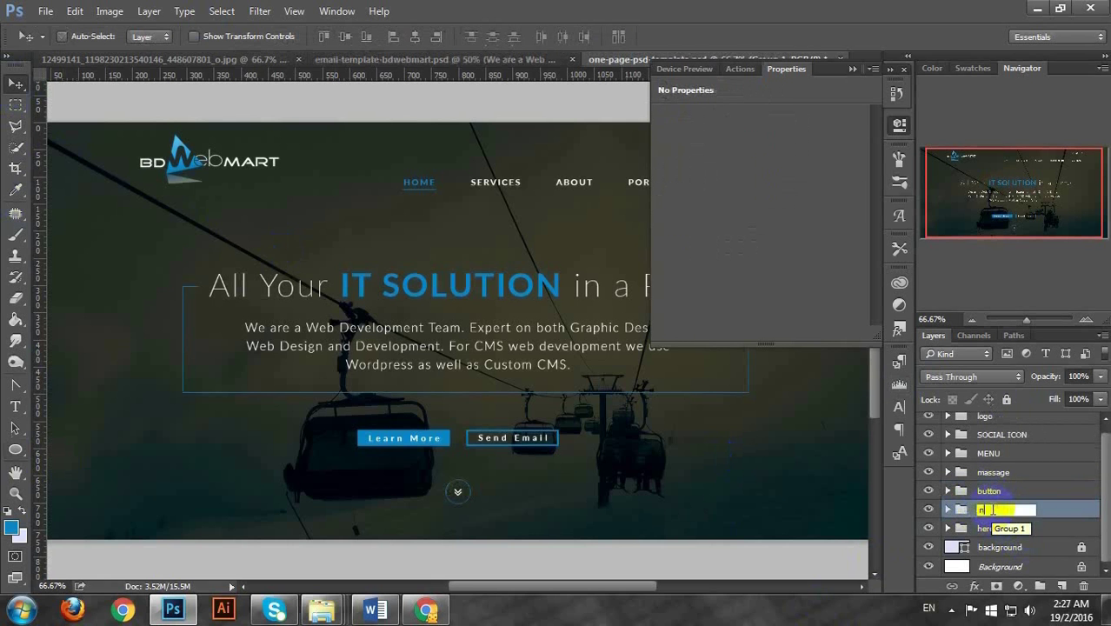
key(Return)
key(ctrl+minus)
key(ctrl+minus)
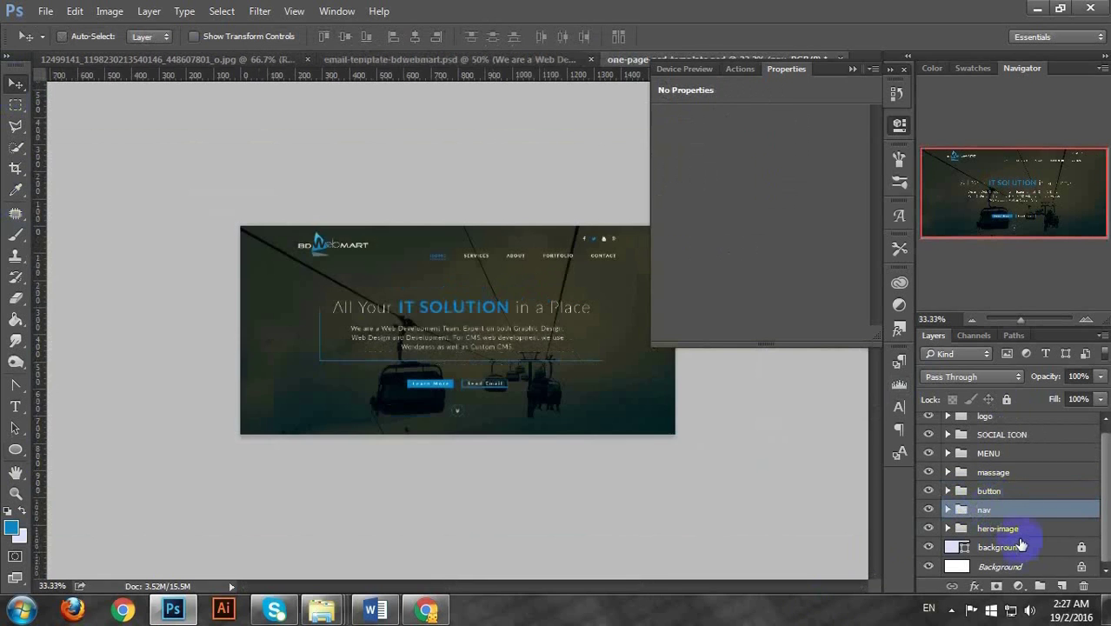
click(852, 69)
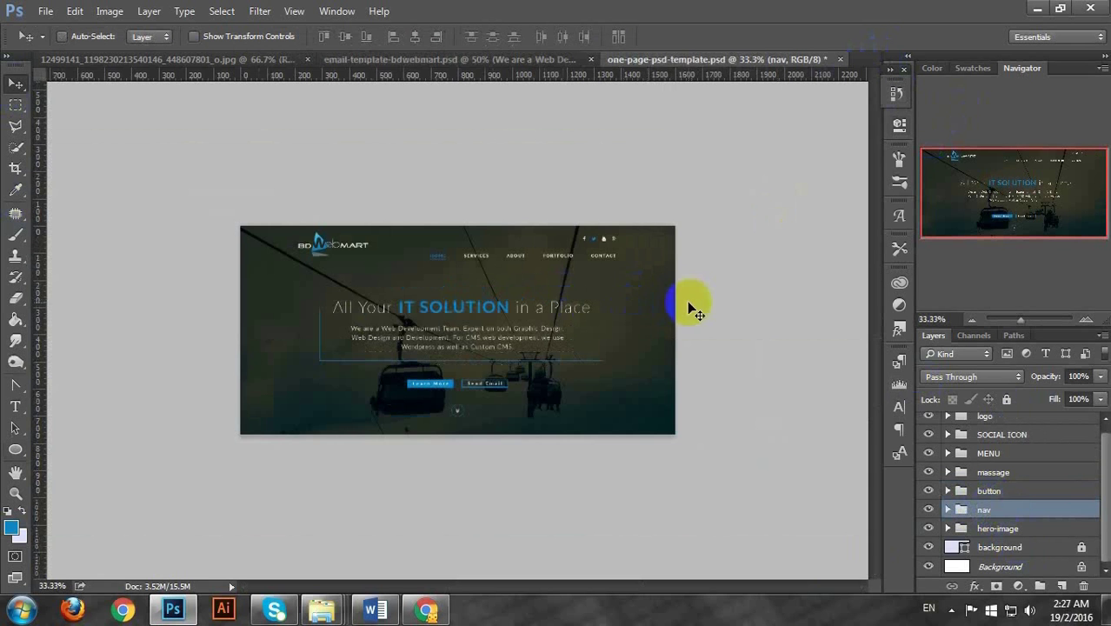
Group all the layer groups from logo down to hero-image into one new group named hero
key(ctrl+plus)
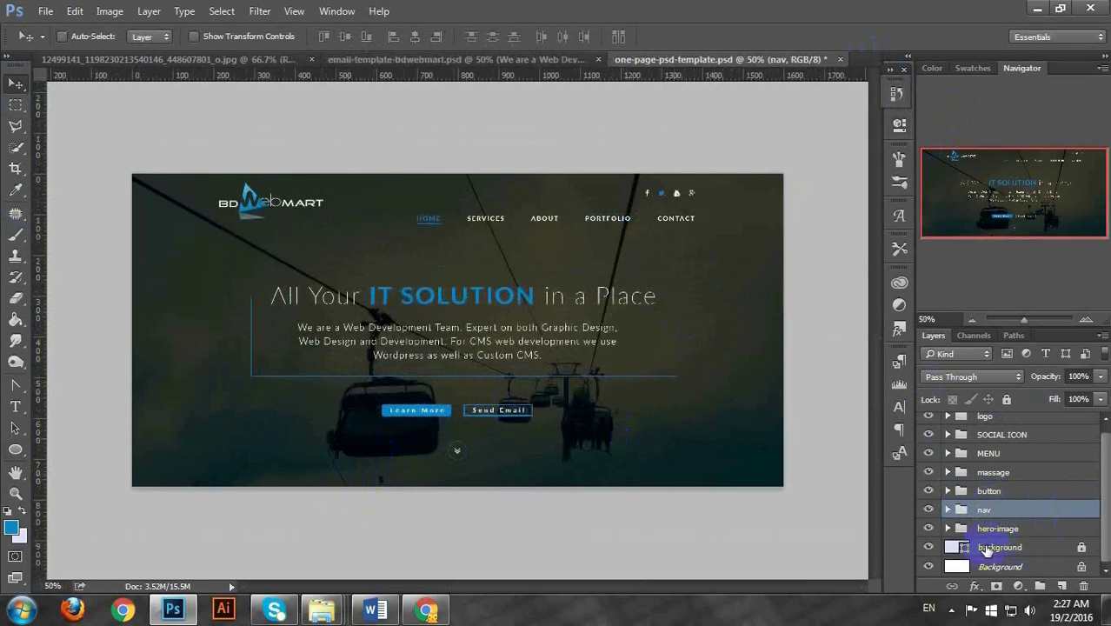
click(998, 529)
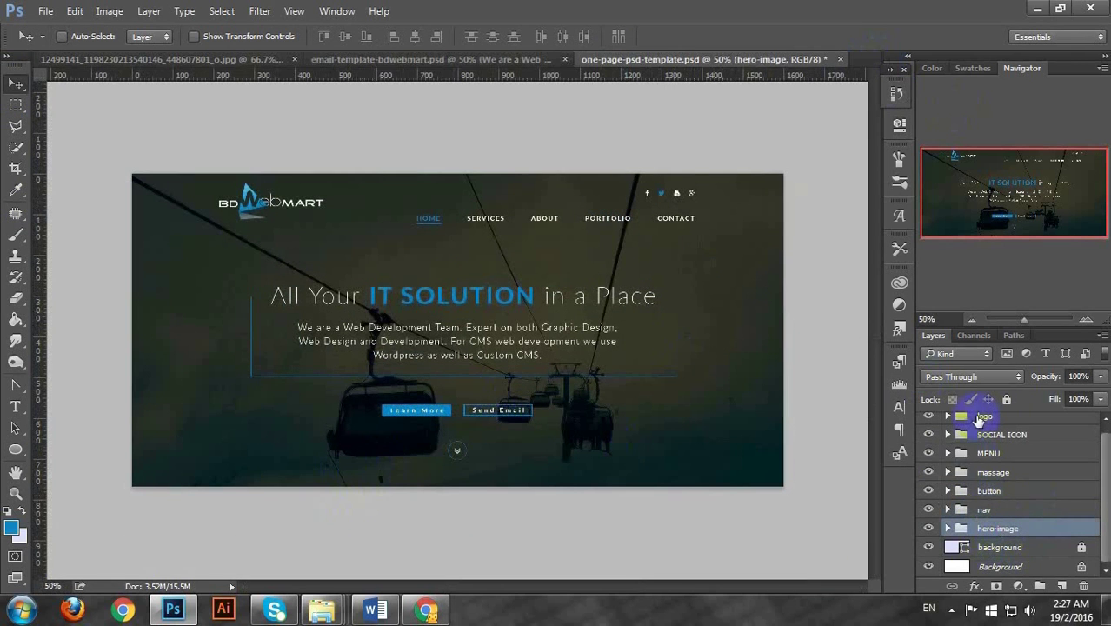
shift+click(980, 418)
scroll(982, 452, up, 1)
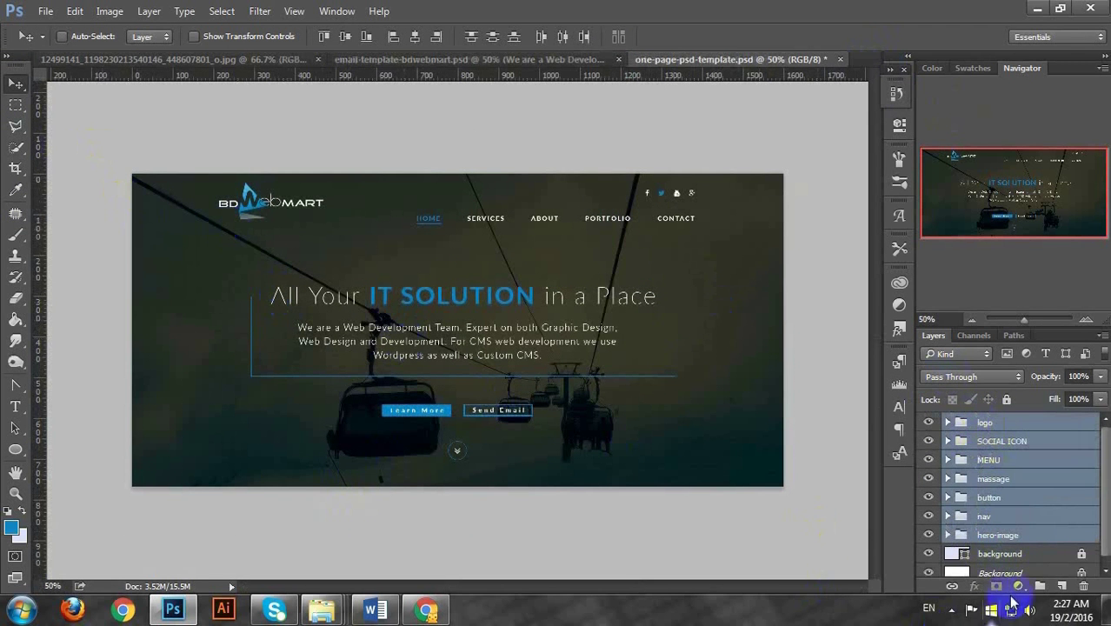
click(1040, 585)
double_click(989, 423)
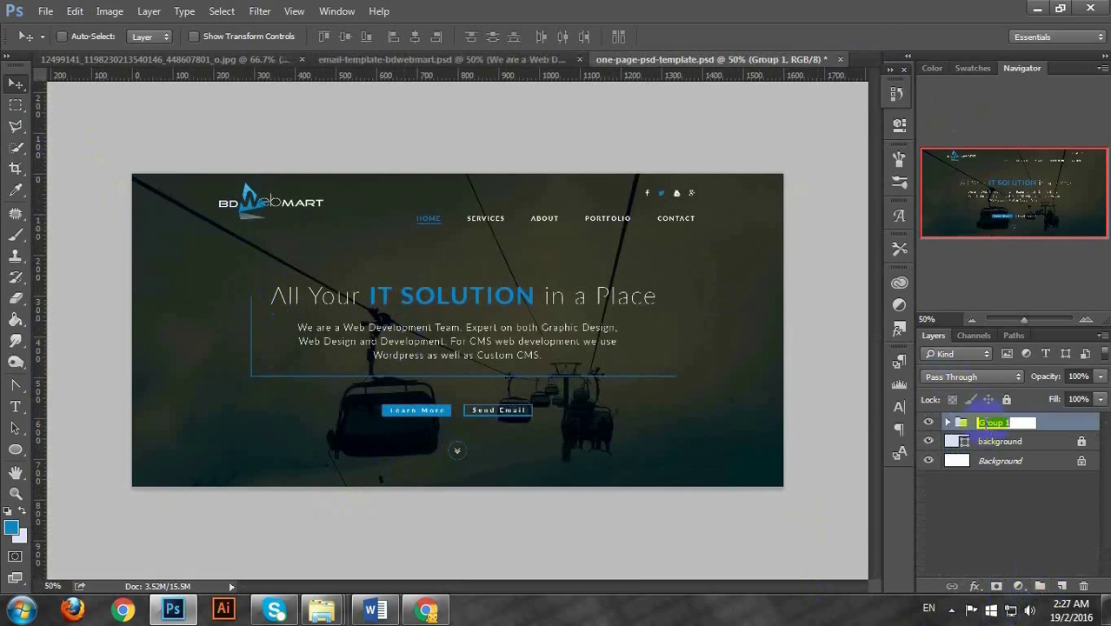
text(hero)
key(Return)
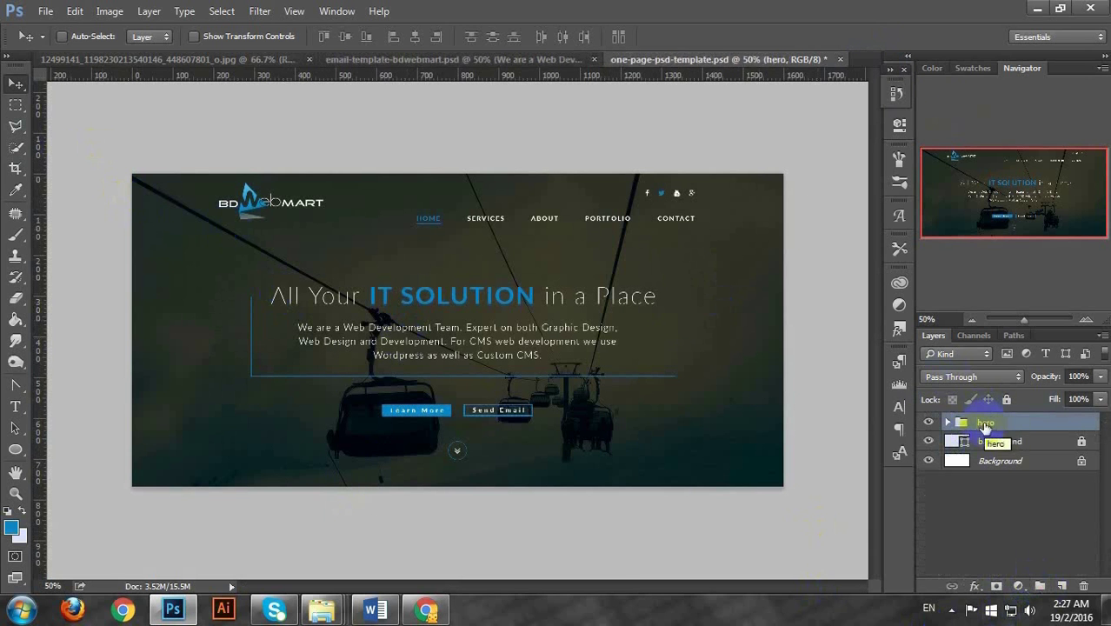
Add a new layer between the hero group and the background shape layer, and place it in a new group
click(1006, 442)
click(1024, 424)
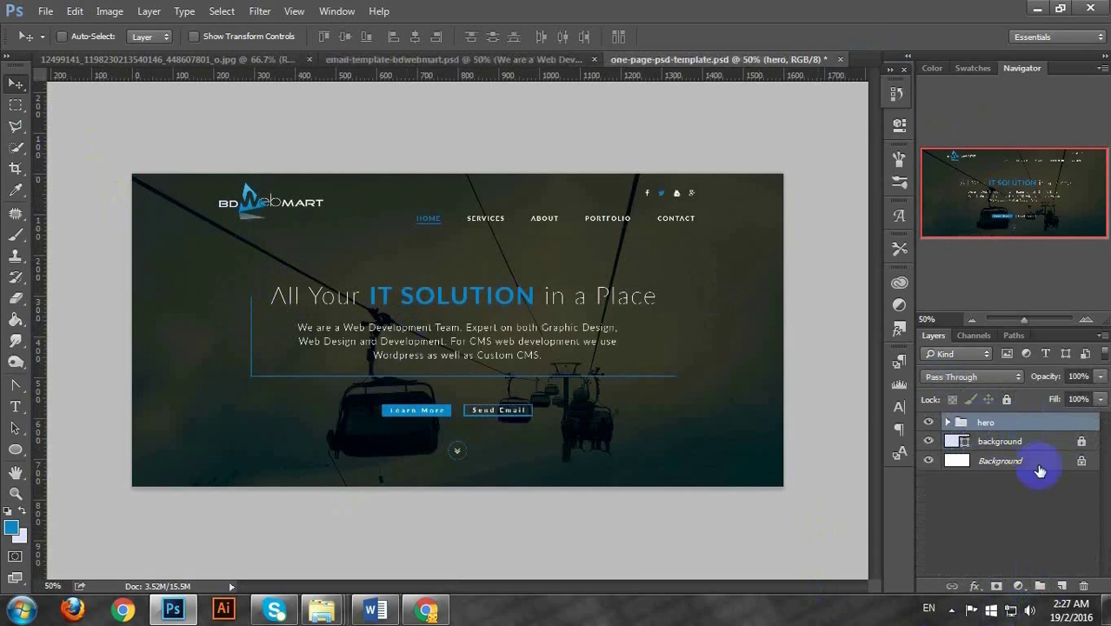
click(1018, 442)
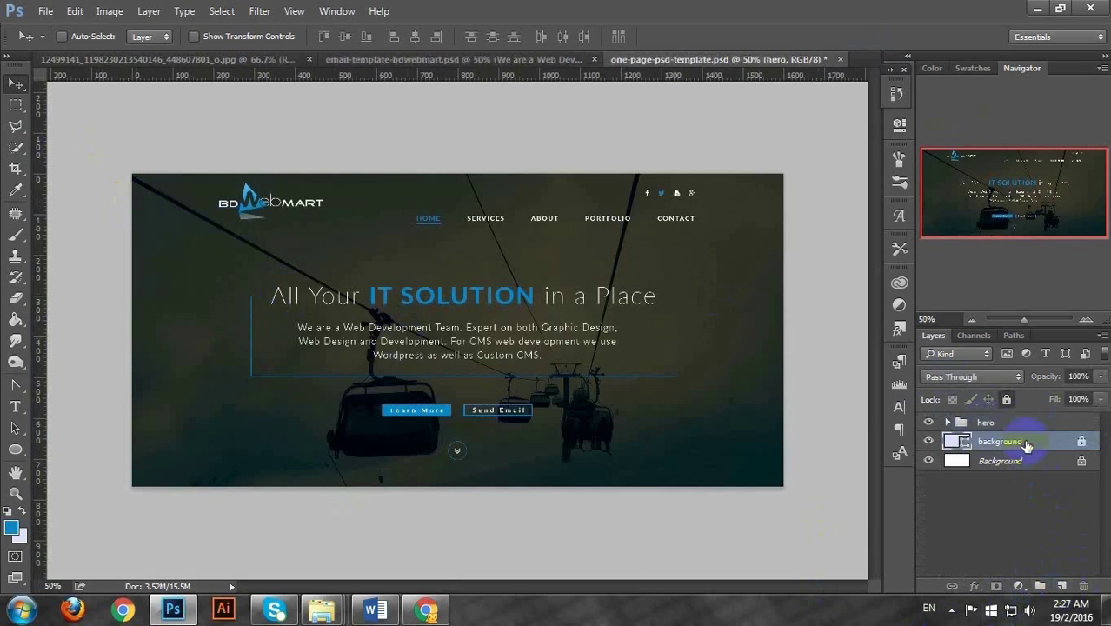
click(1061, 586)
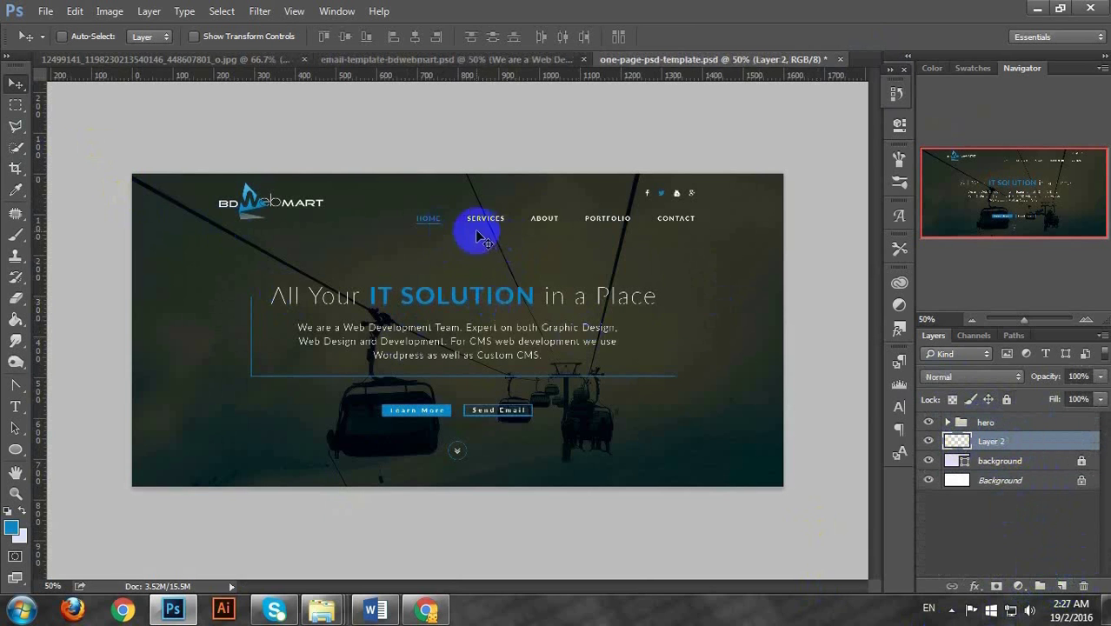
click(989, 443)
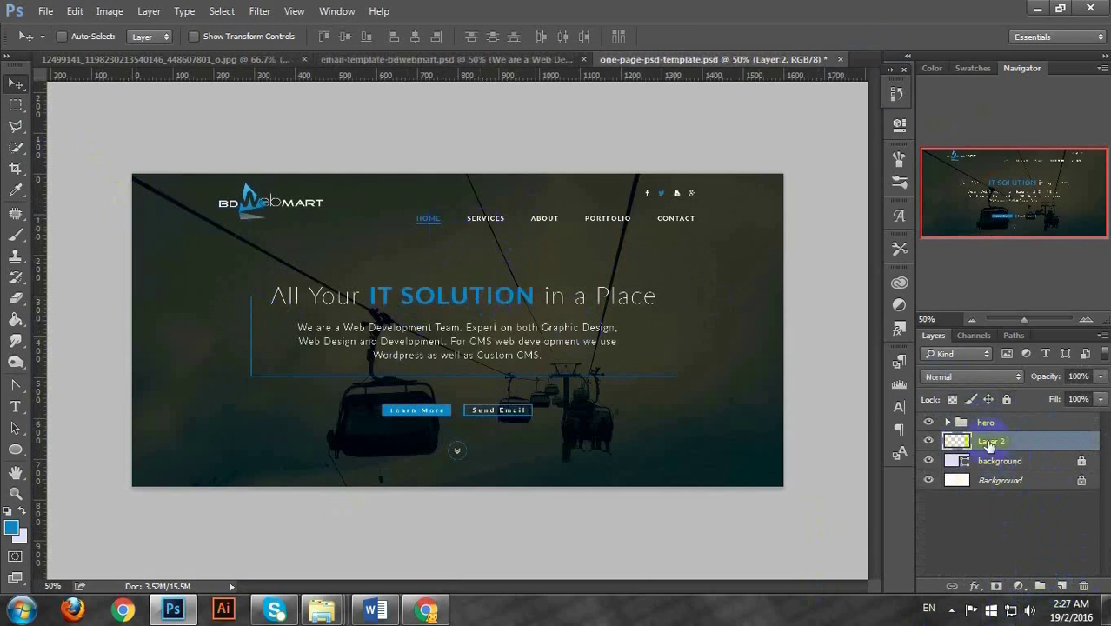
click(1038, 587)
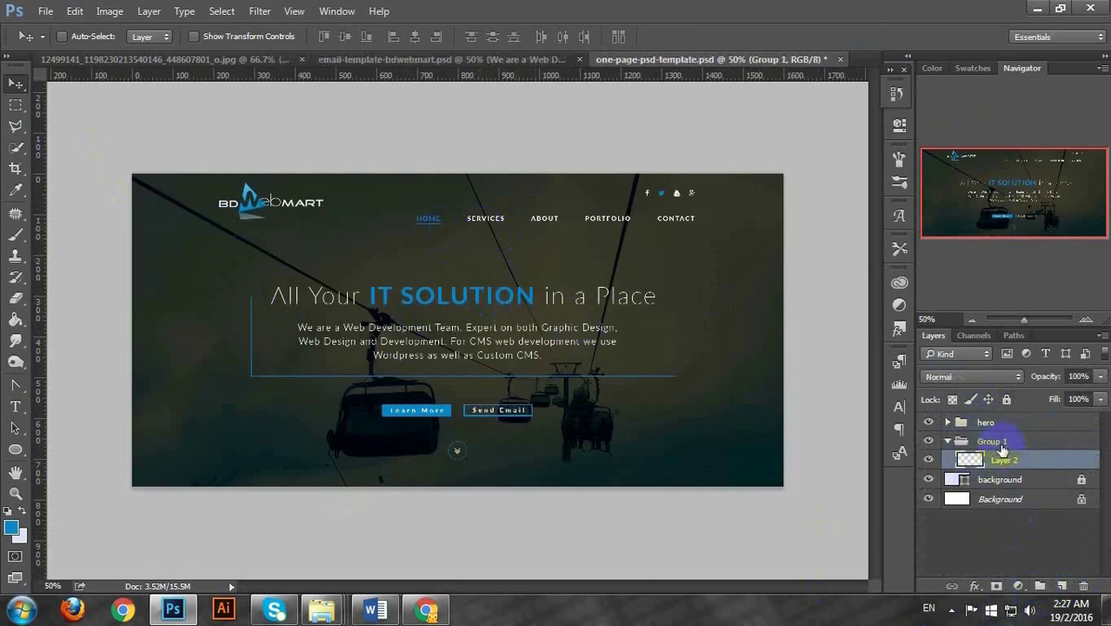
Rename the new group as services and collapse it
double_click(993, 440)
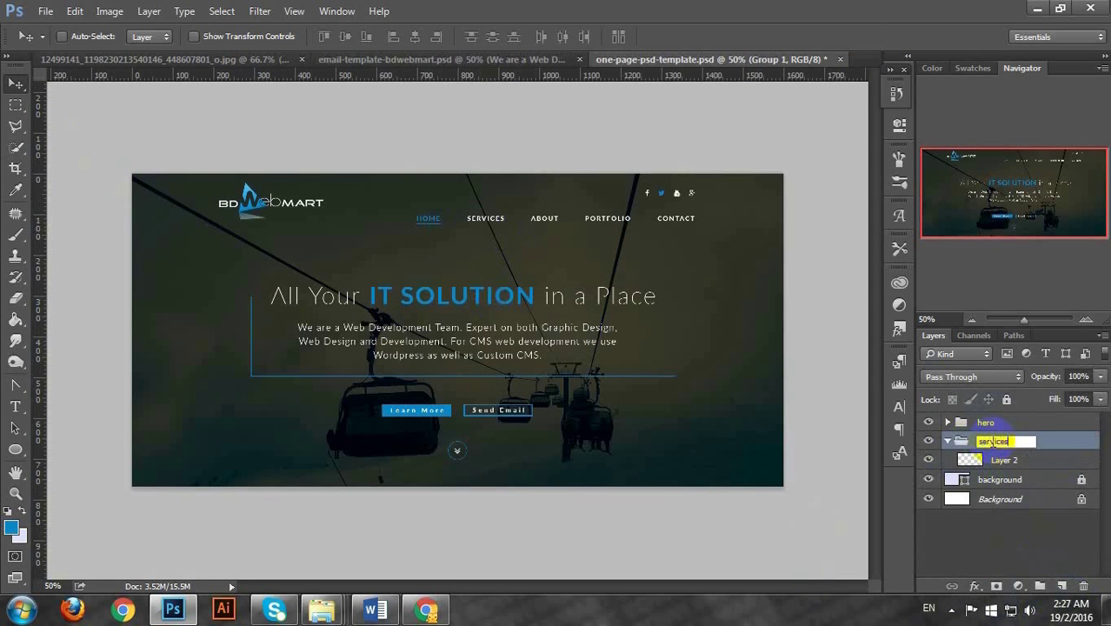
text(services)
key(Return)
click(675, 373)
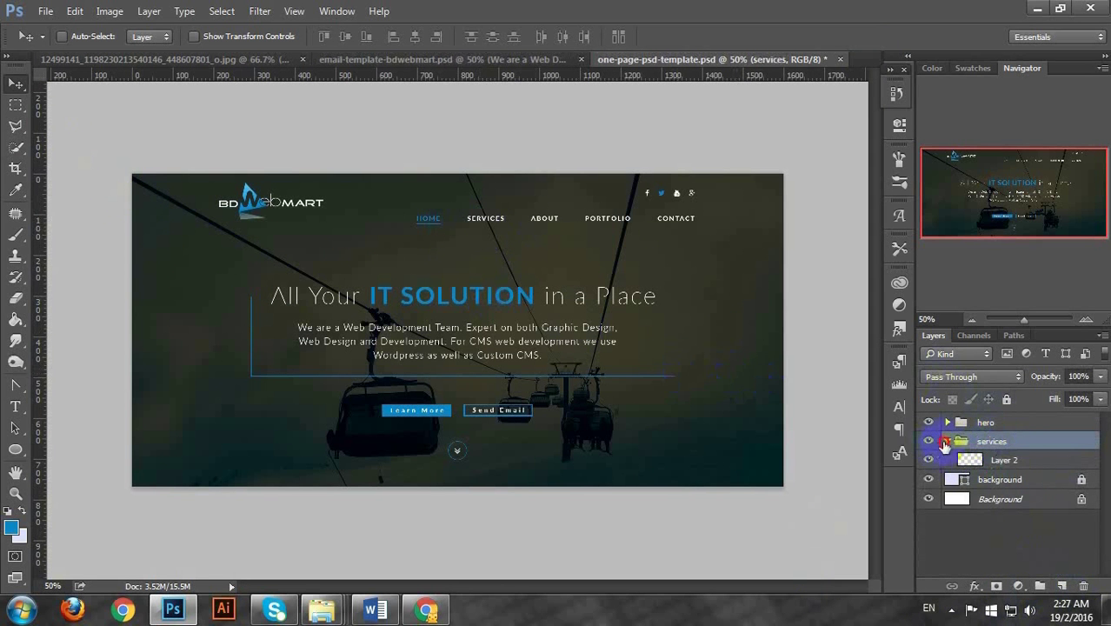
click(949, 443)
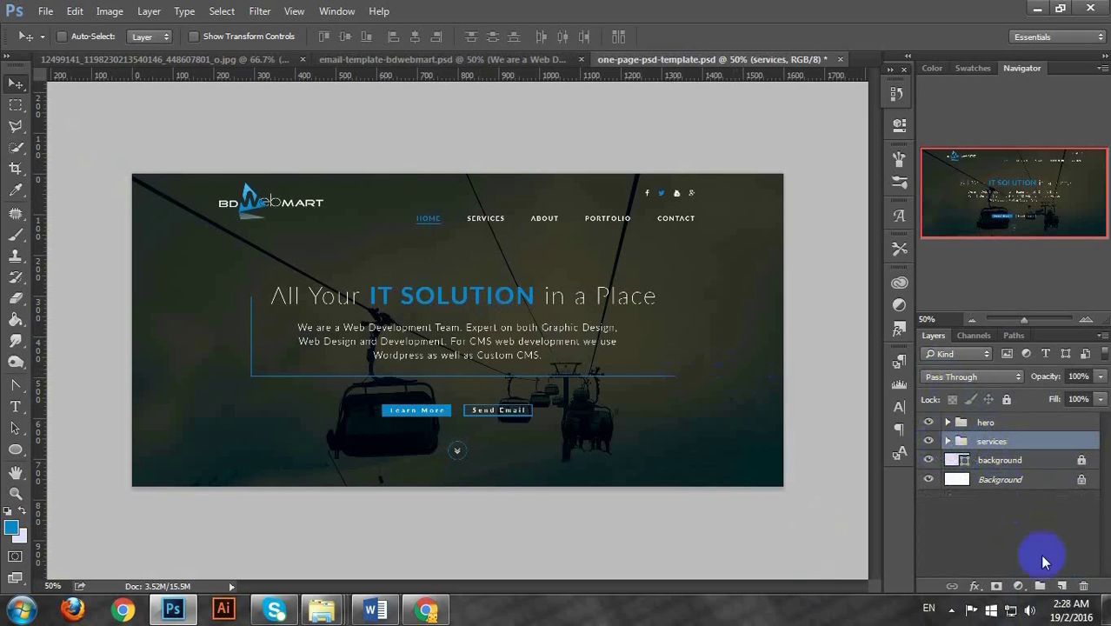
Add a new layer group directly below the services group, name it about, and collapse it
click(1039, 585)
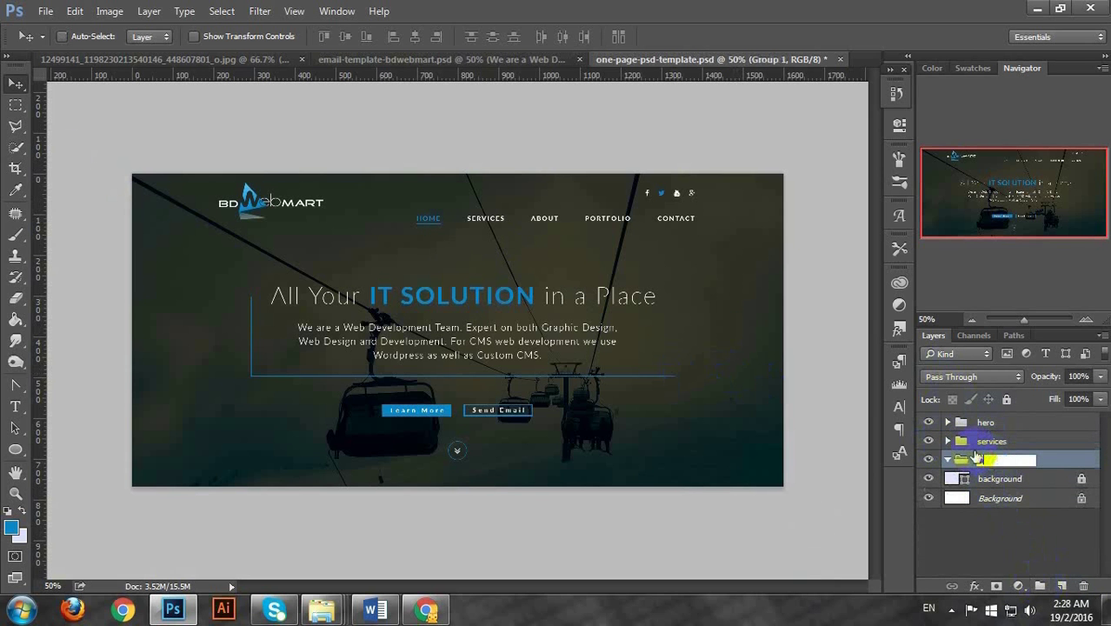
key(Return)
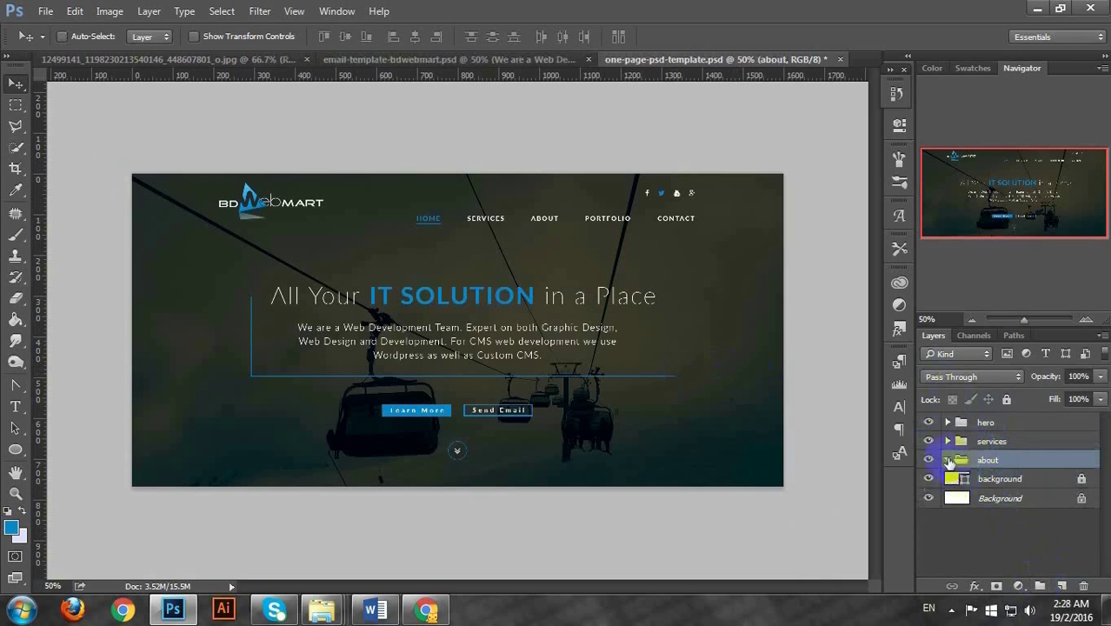
click(1062, 586)
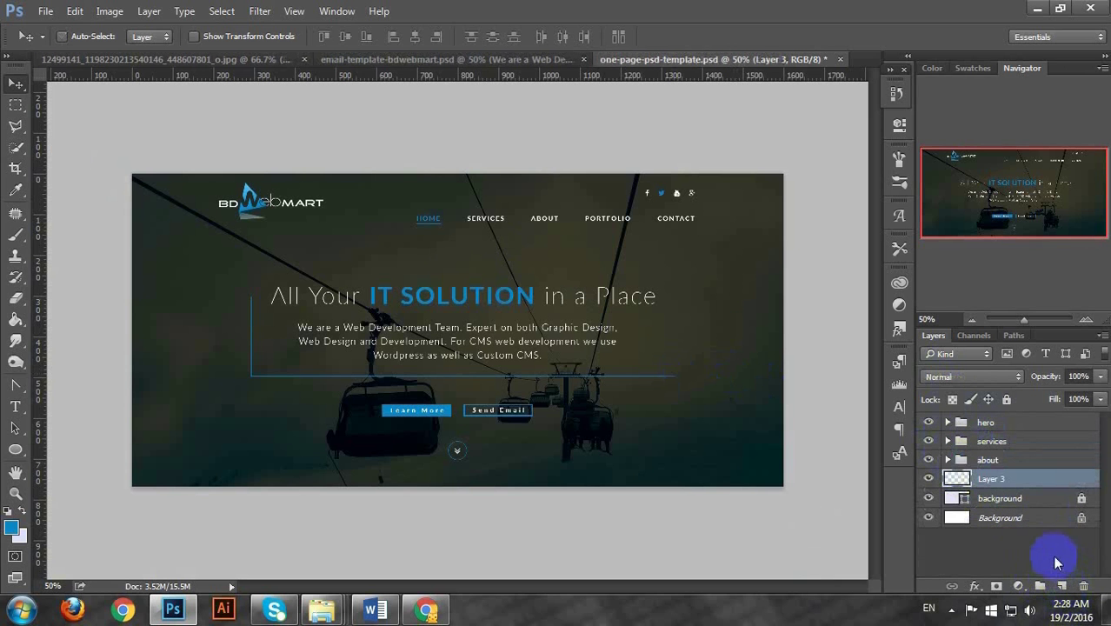
key(Delete)
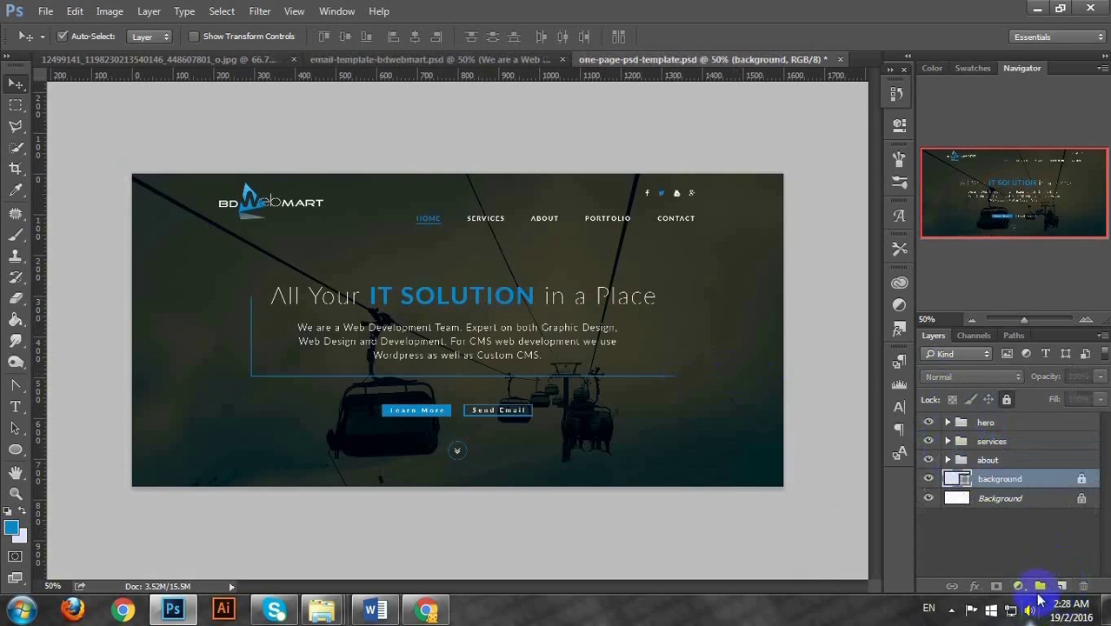
click(1040, 587)
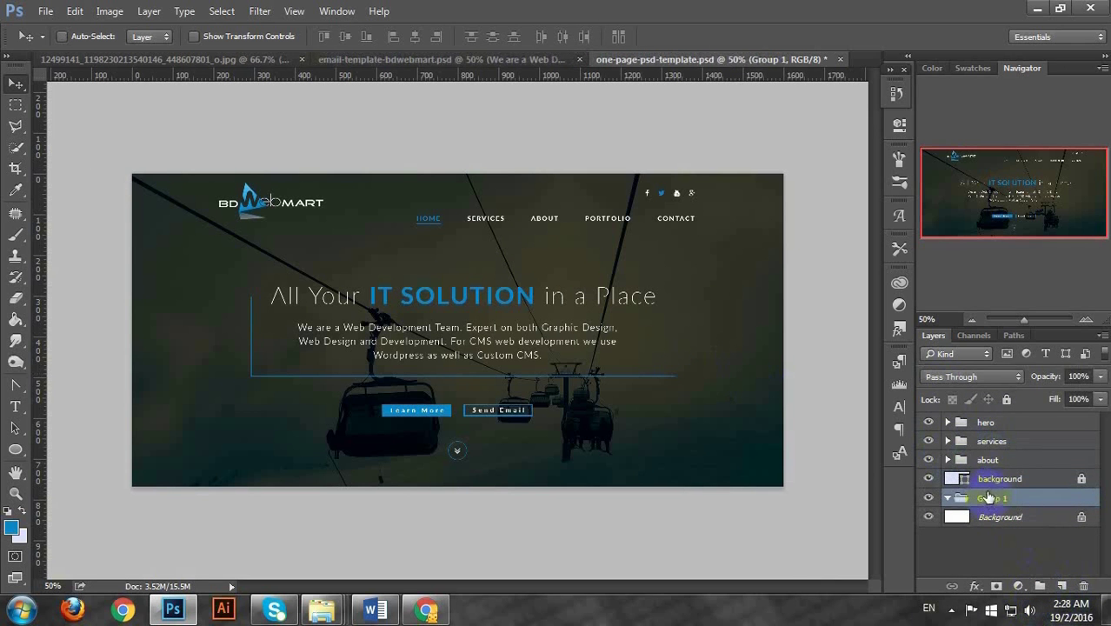
key(ctrl+z)
Create a new group between the about group and the background shape layer and name it portfolio
click(987, 460)
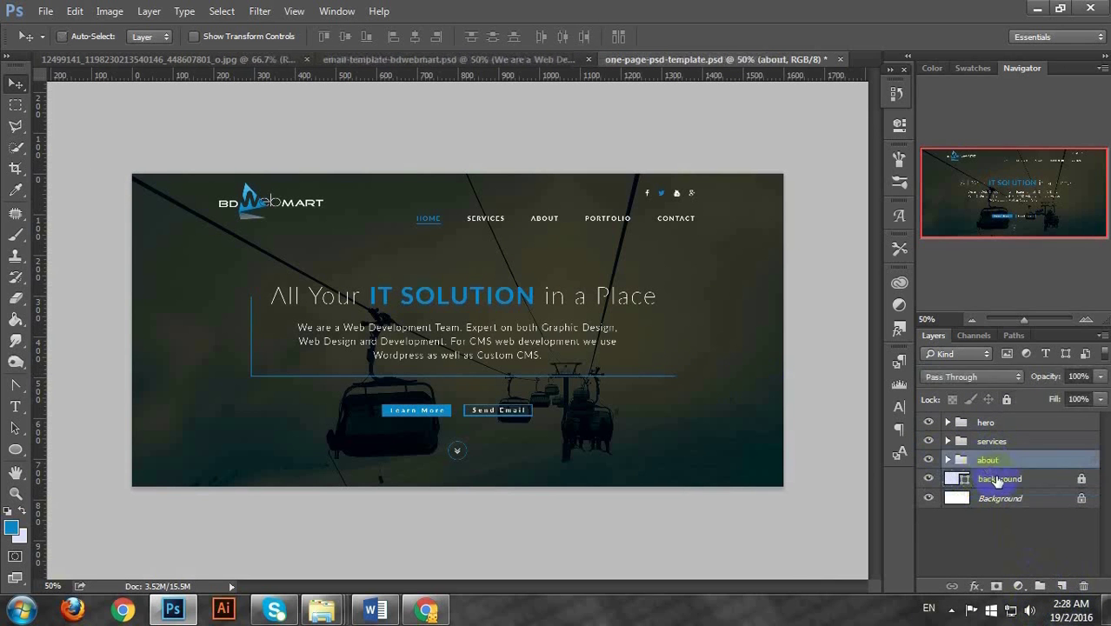
click(997, 480)
click(1038, 587)
drag(991, 497, 991, 494)
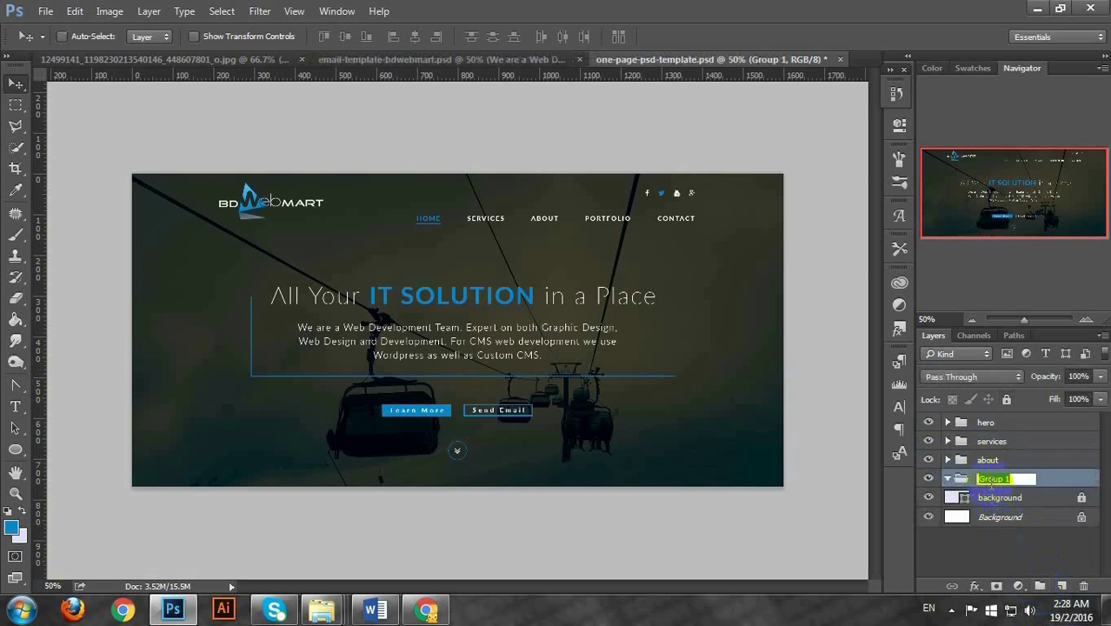
text(portfolio)
key(Return)
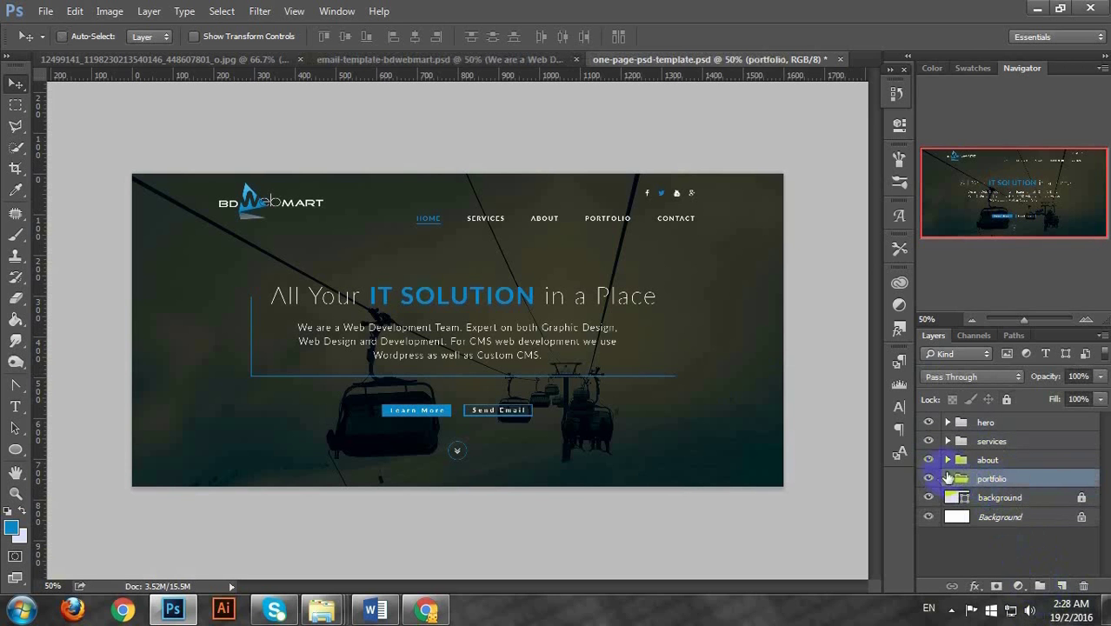
Collapse the portfolio group, add another group between it and the background shape layer, and name it contact
drag(948, 477, 1039, 586)
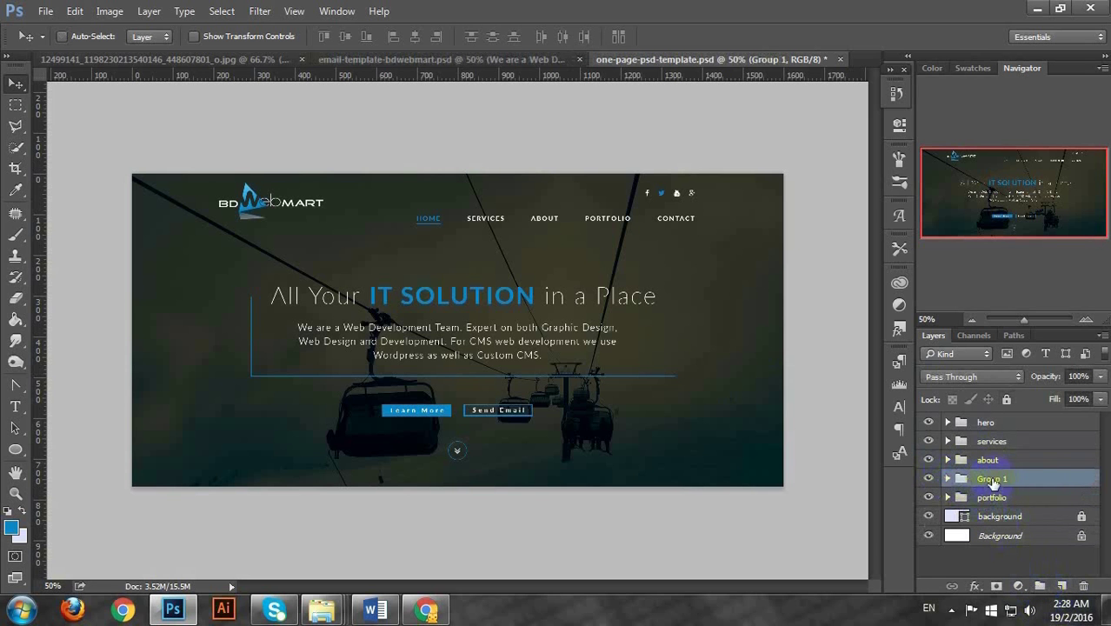
key(ctrl+shift+g)
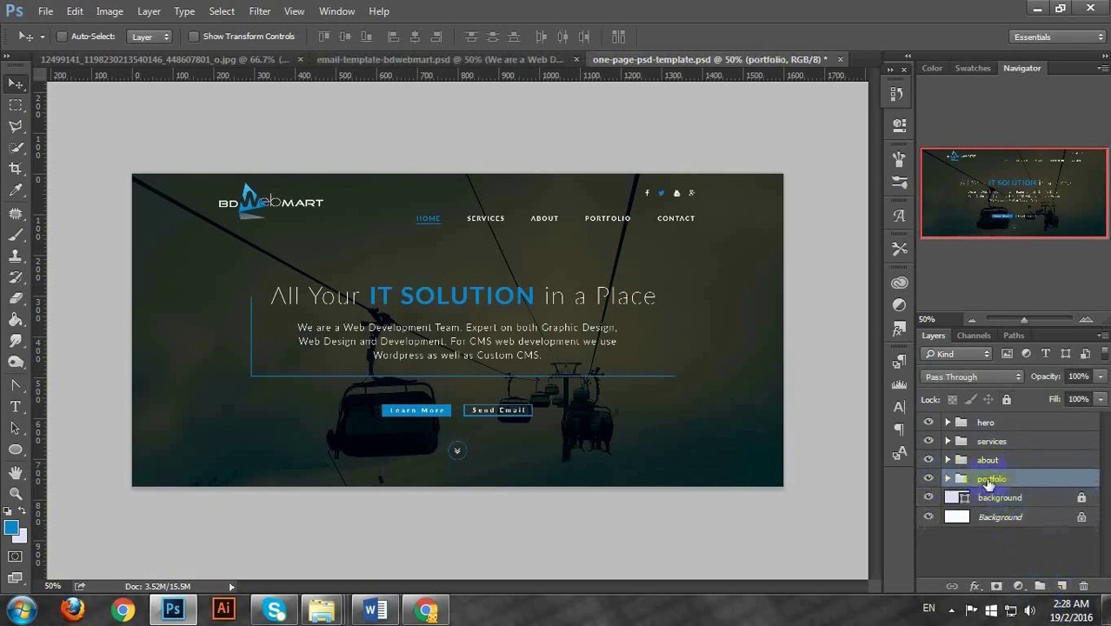
key(ctrl+g)
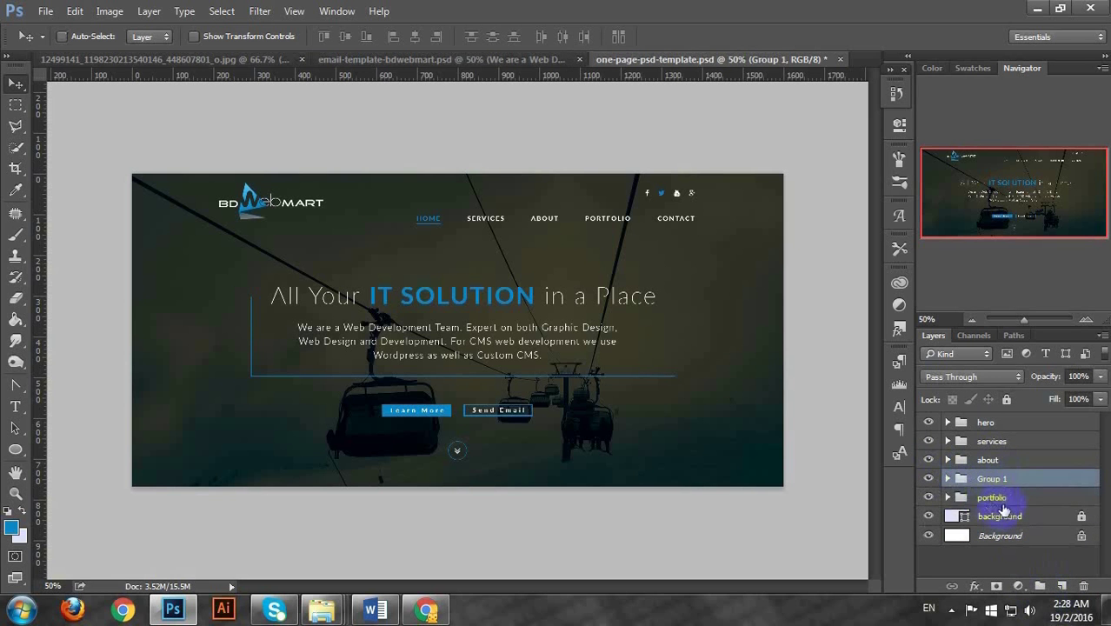
click(1004, 497)
drag(1006, 487, 1018, 524)
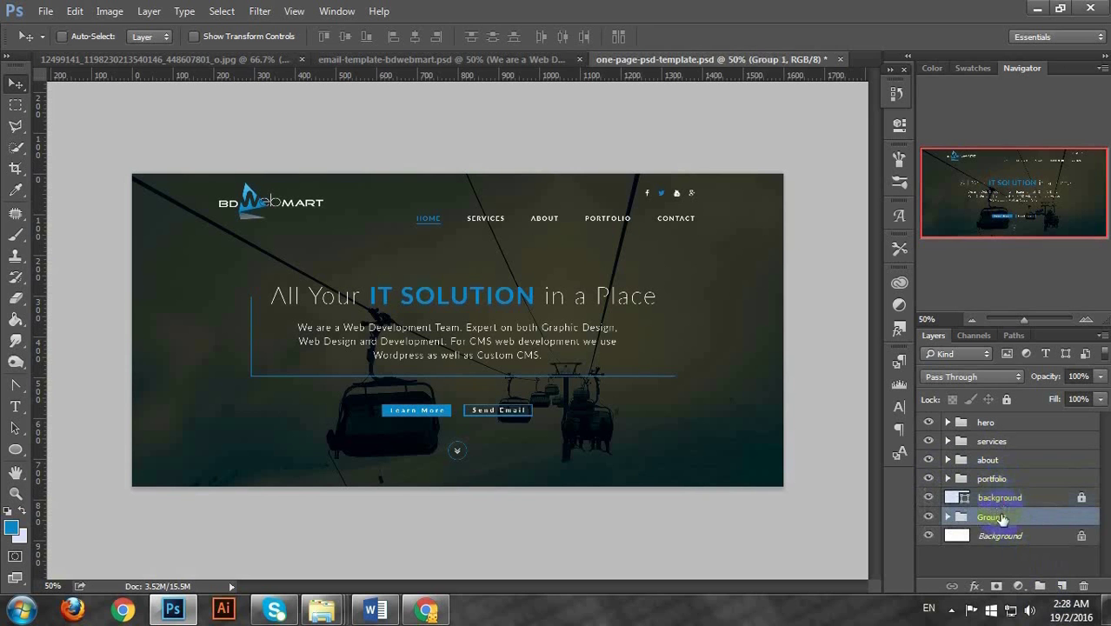
drag(1002, 517, 1002, 495)
double_click(999, 500)
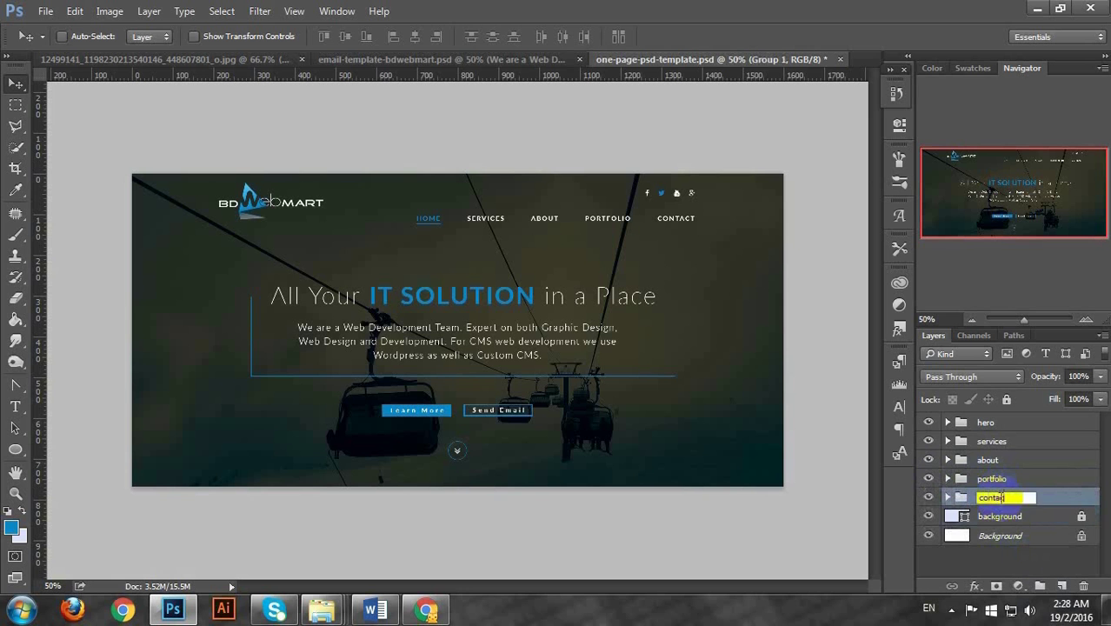
key(Return)
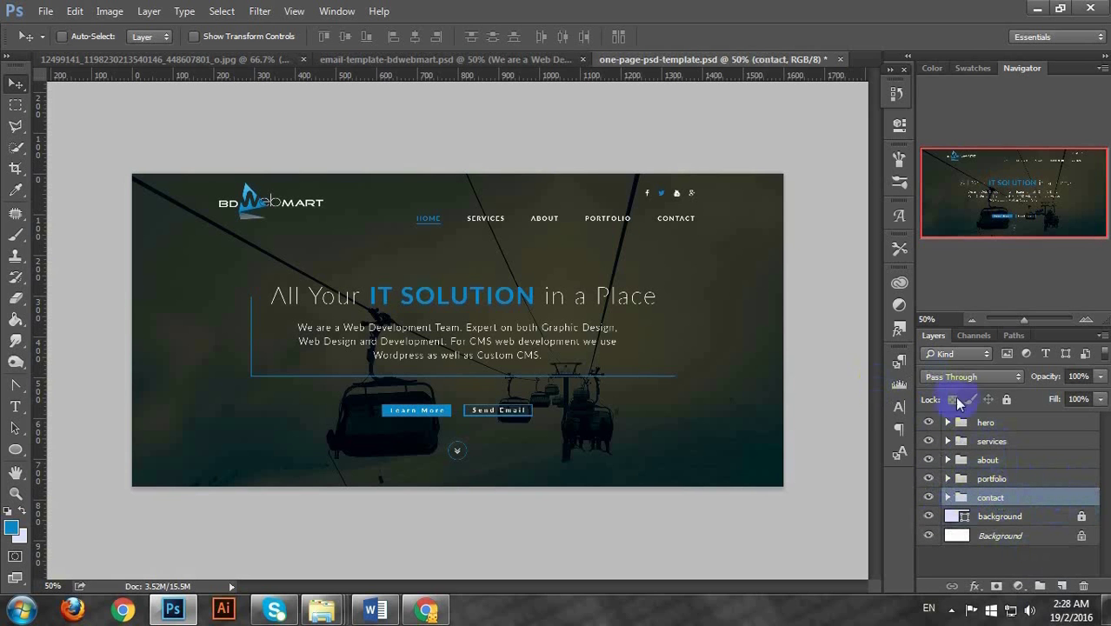
click(995, 443)
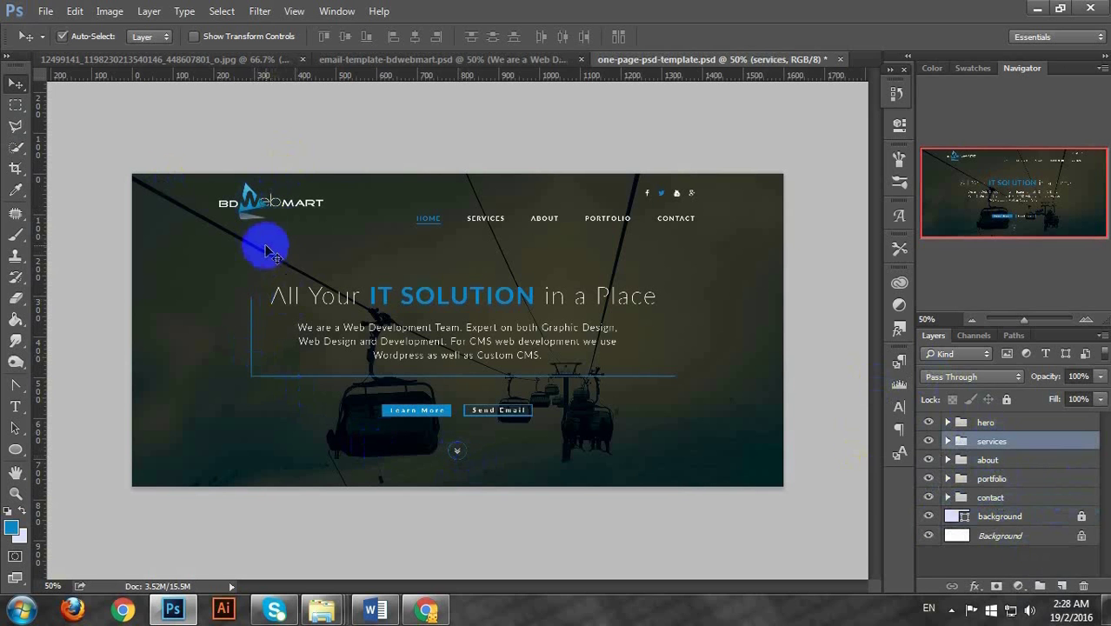
key(ctrl+semicolon)
key(ctrl+semicolon)
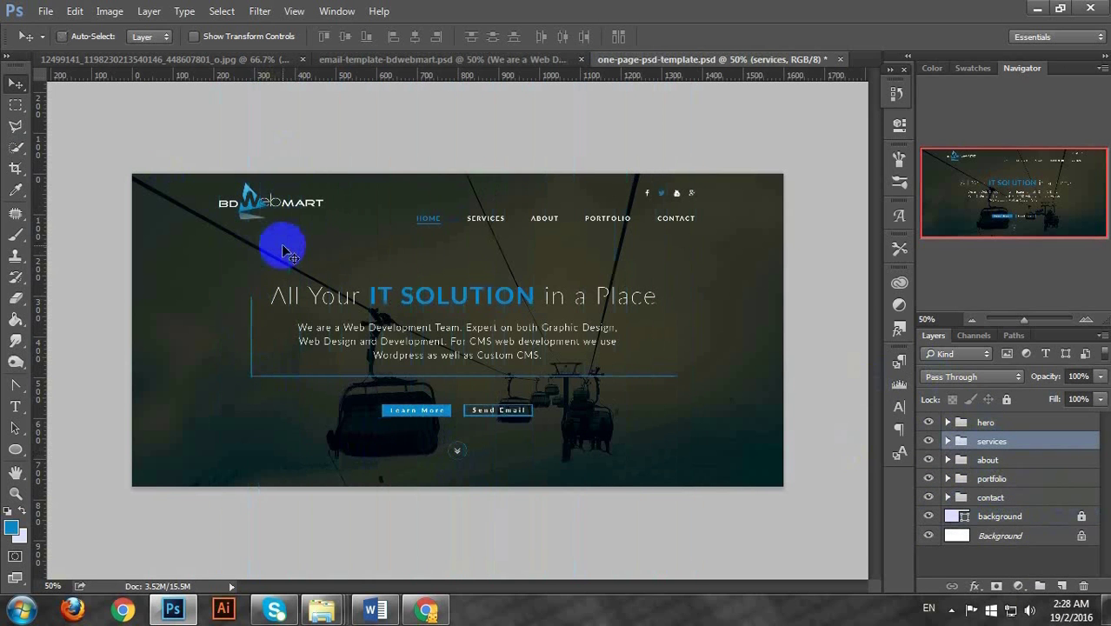
Extend the canvas height to 2000 pixels with the anchor at top center so the page grows downward
click(109, 12)
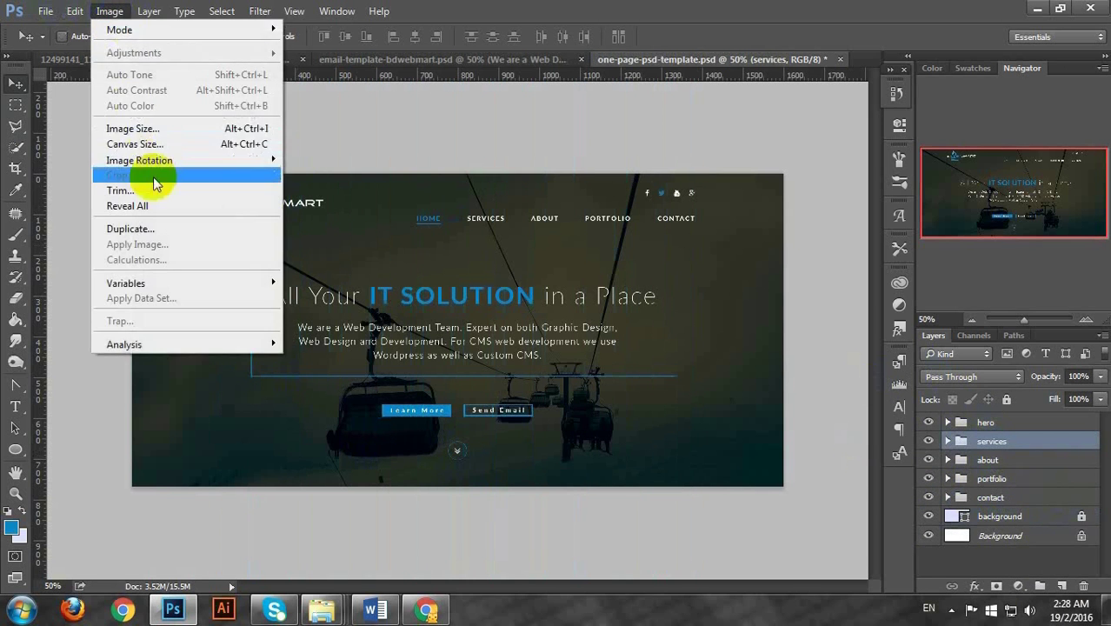
click(149, 144)
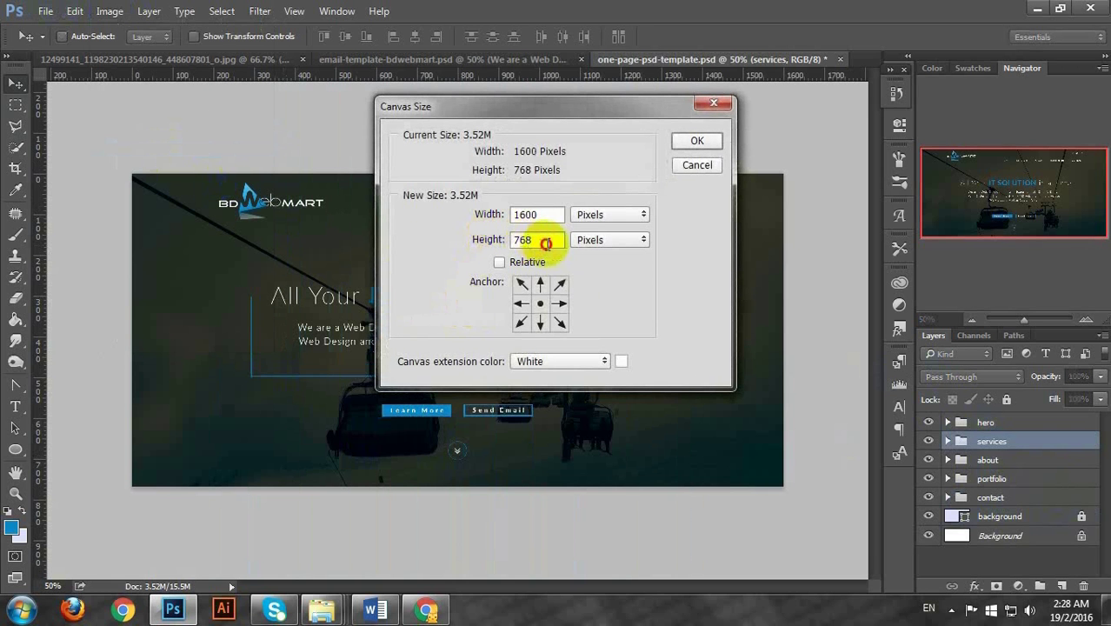
drag(543, 240, 390, 241)
text(2000)
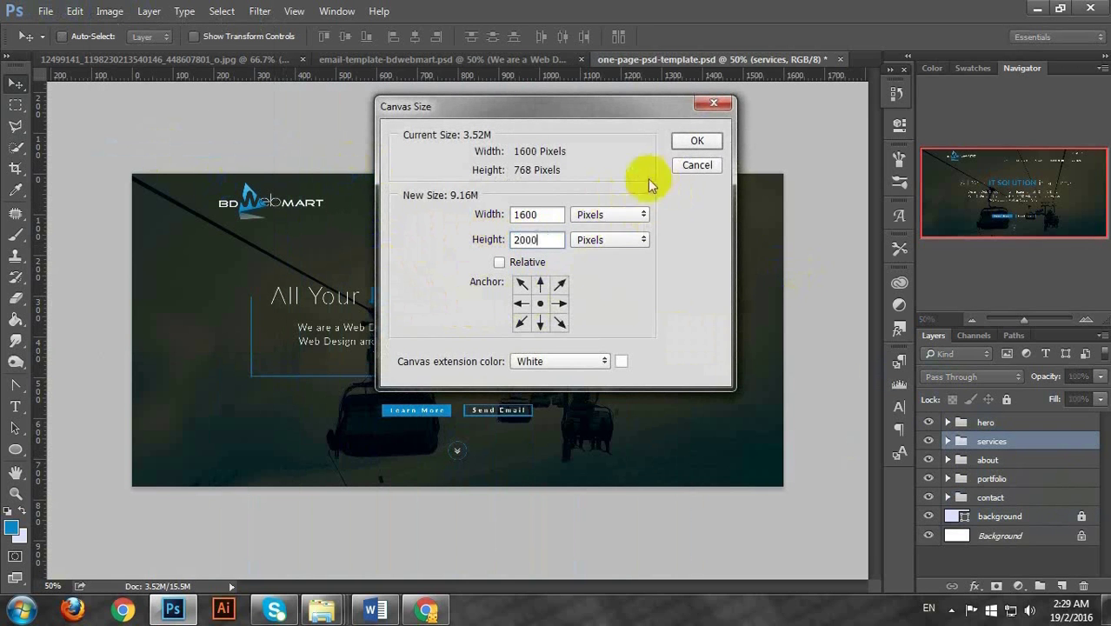
click(539, 284)
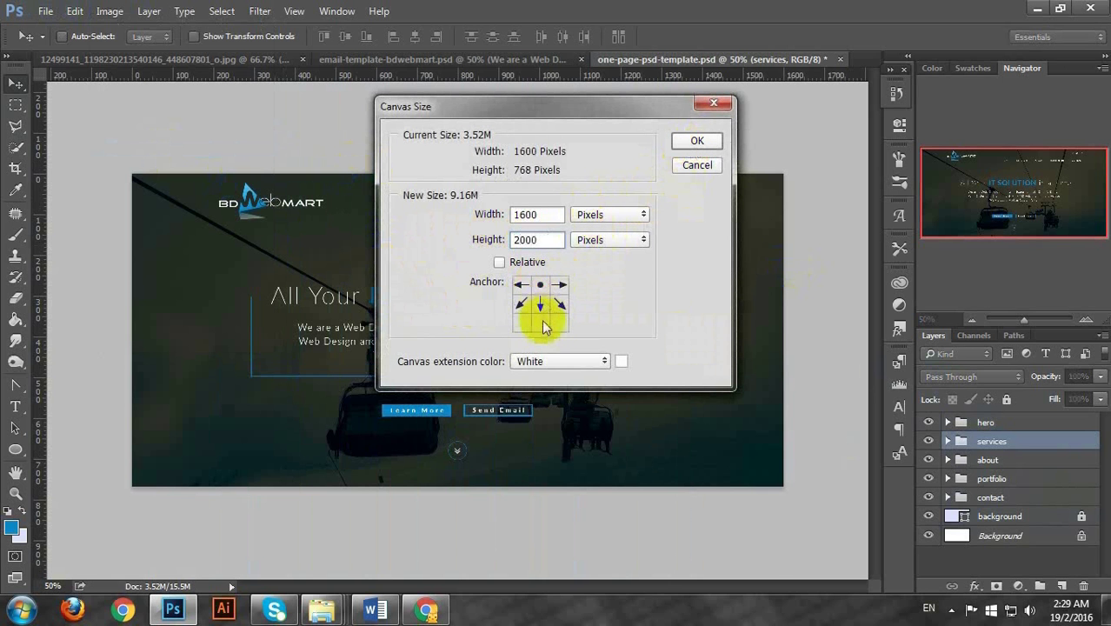
click(693, 139)
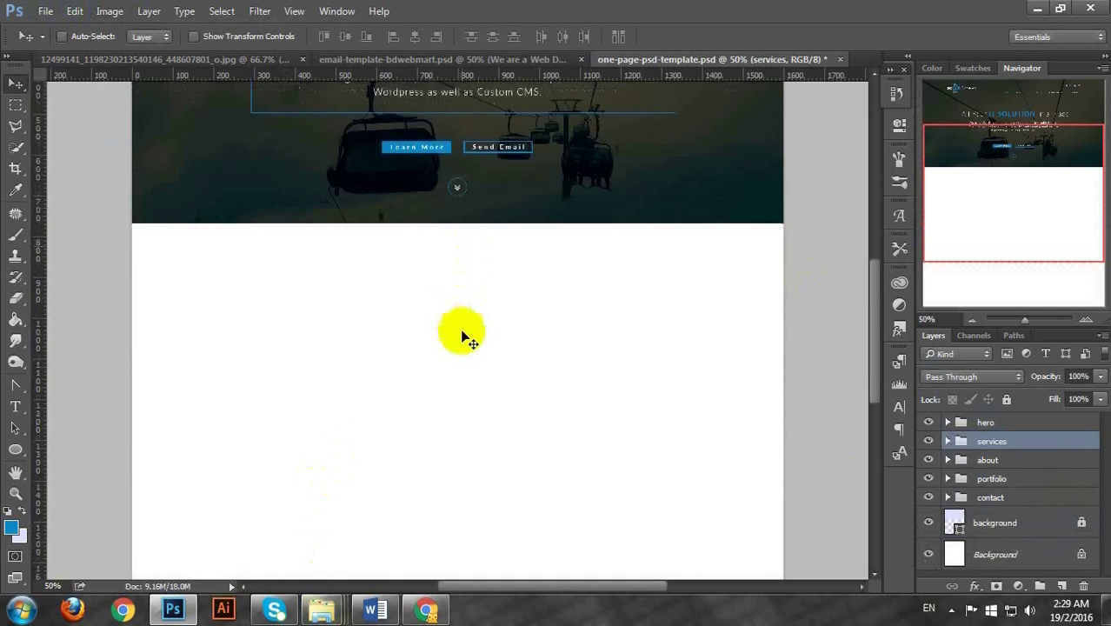
Unlock the background shape layer, stretch it down to the canvas's bottom edge, and lock it again
scroll(467, 339, down, 5)
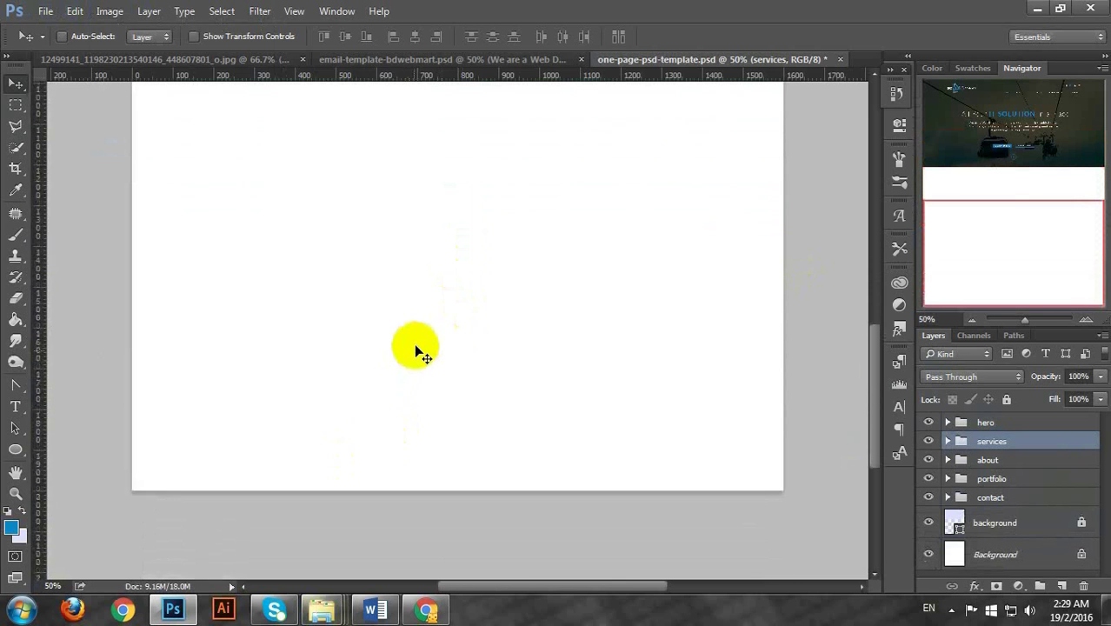
scroll(413, 343, up, 5)
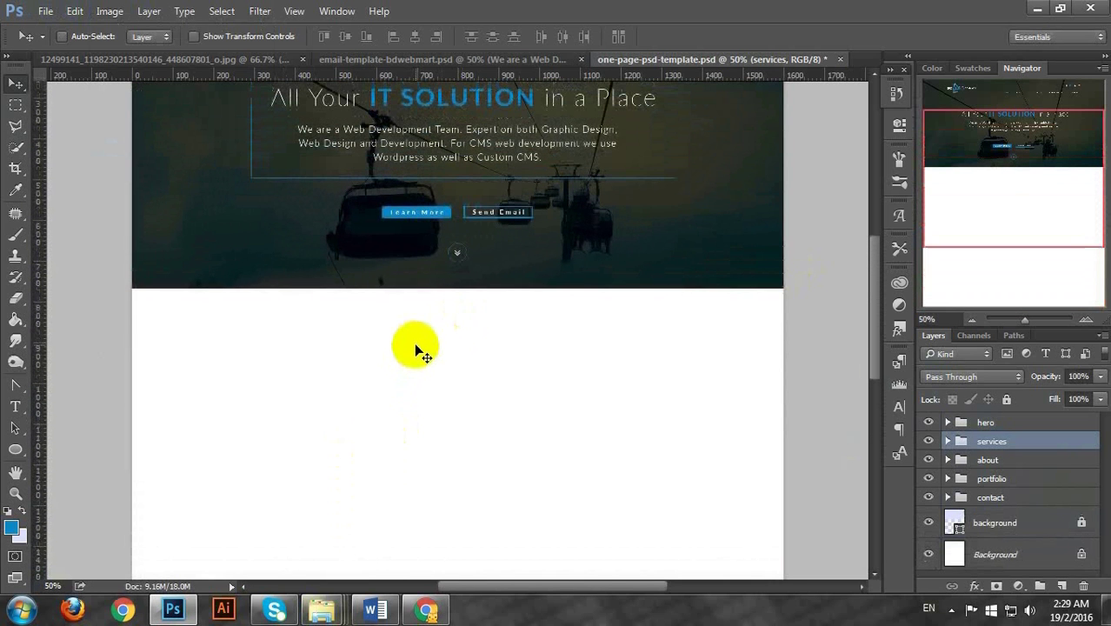
click(1006, 519)
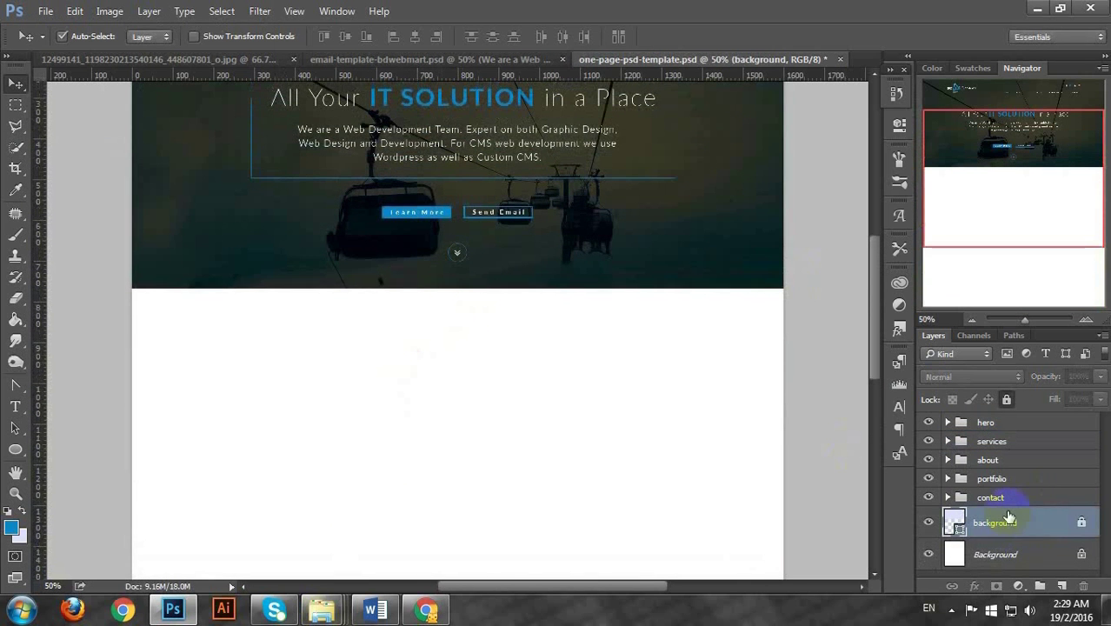
click(1081, 521)
key(ctrl+t)
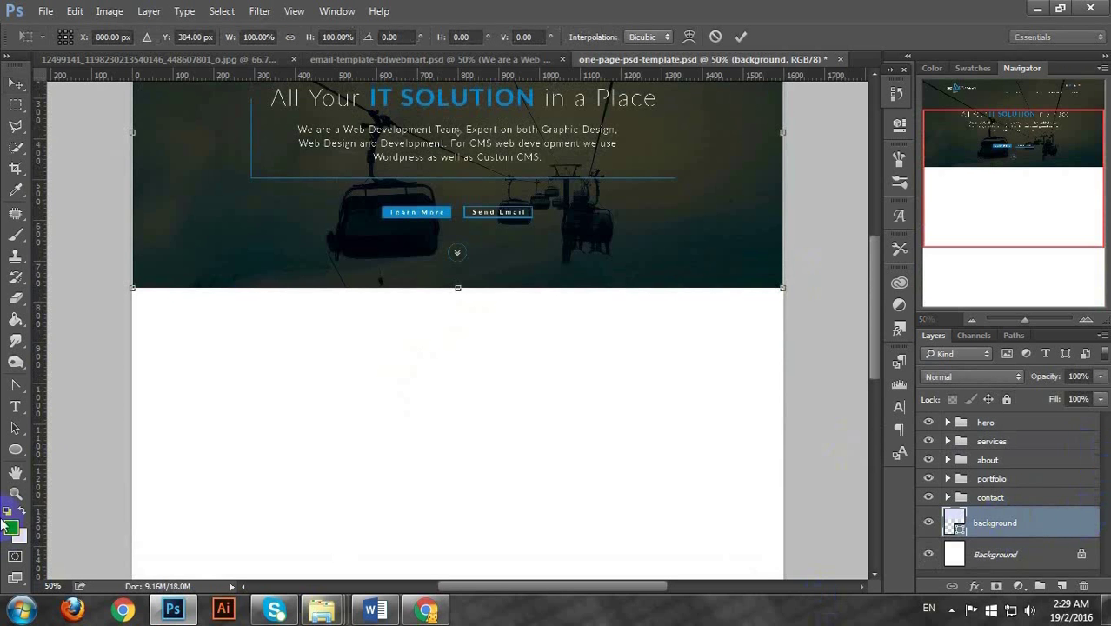
drag(461, 292, 469, 504)
scroll(479, 408, down, 5)
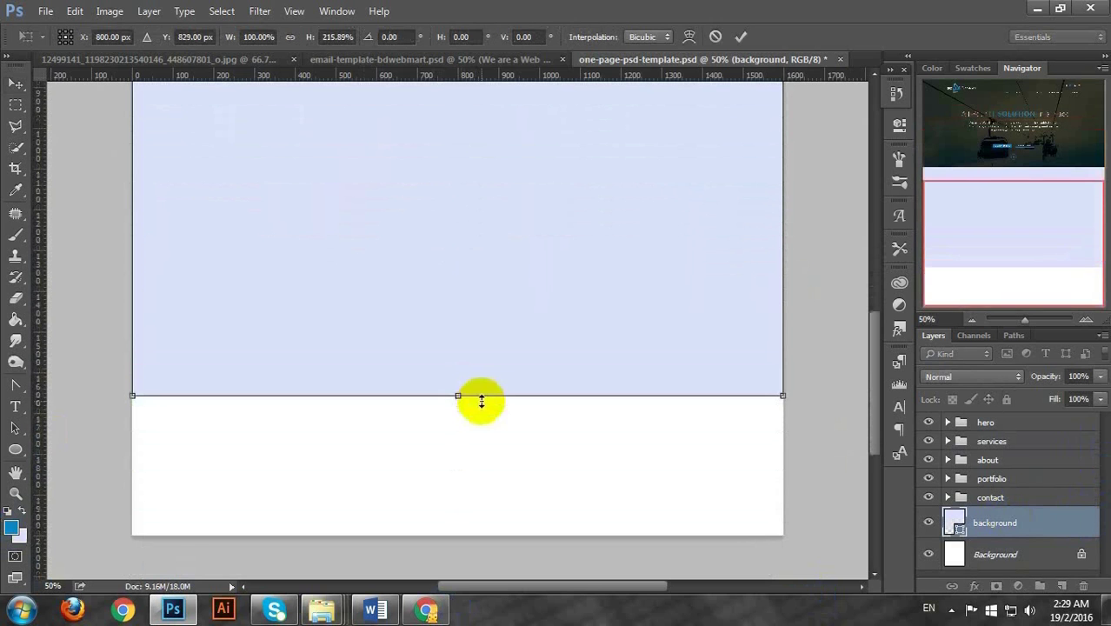
drag(456, 441, 456, 536)
key(Return)
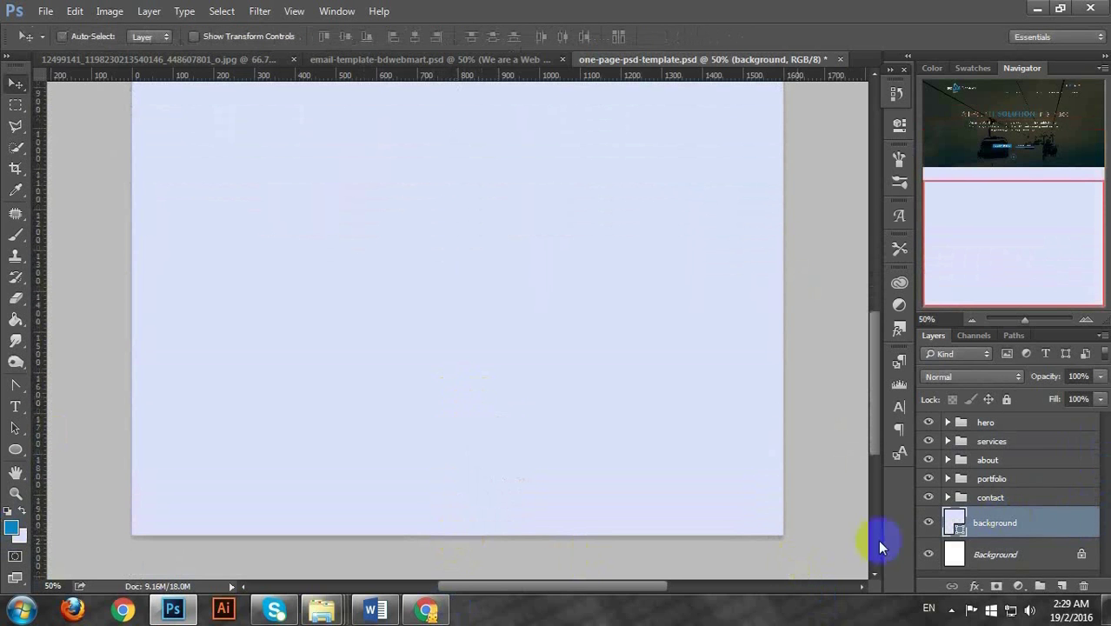
click(1006, 400)
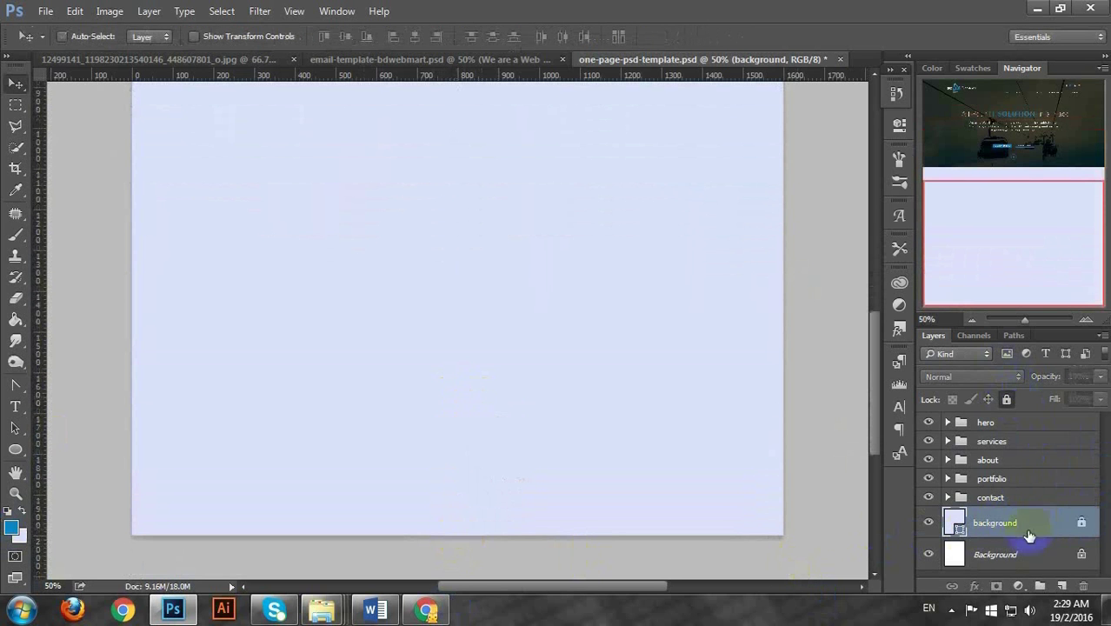
Create a blue 1600 x 600 px rectangle on the empty layer in the services group, at about X 252, Y 1212 px
scroll(217, 292, up, 3)
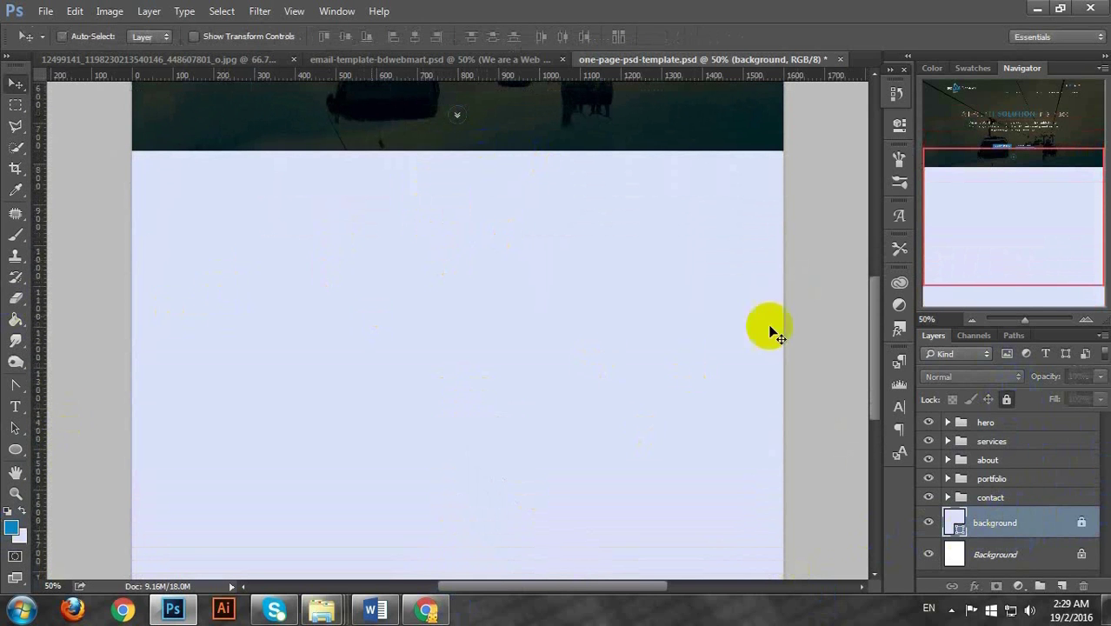
click(947, 441)
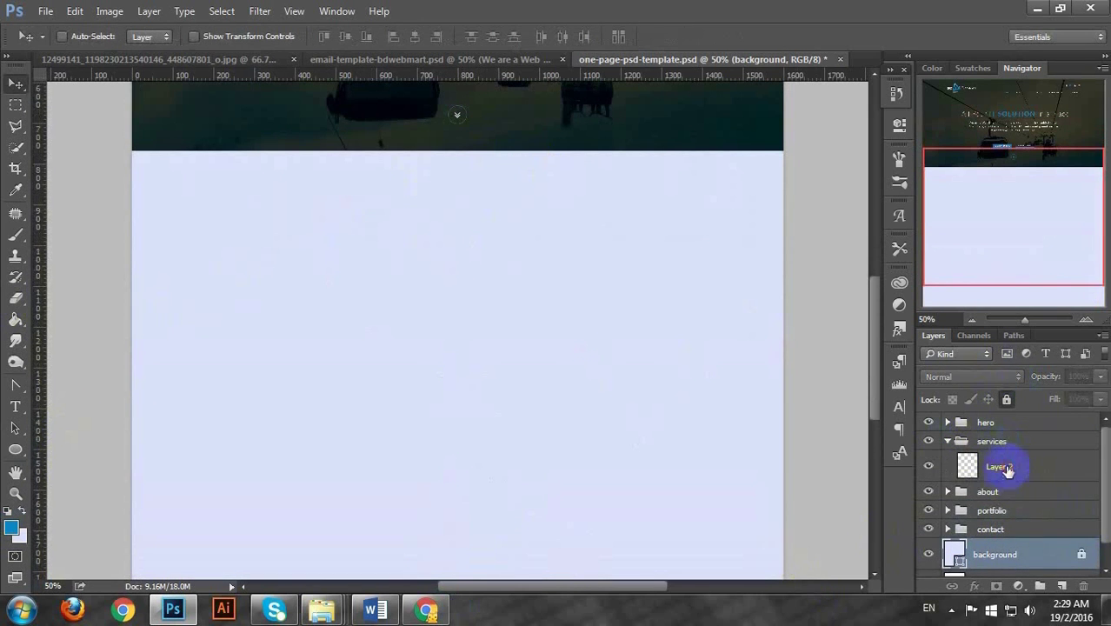
click(1001, 467)
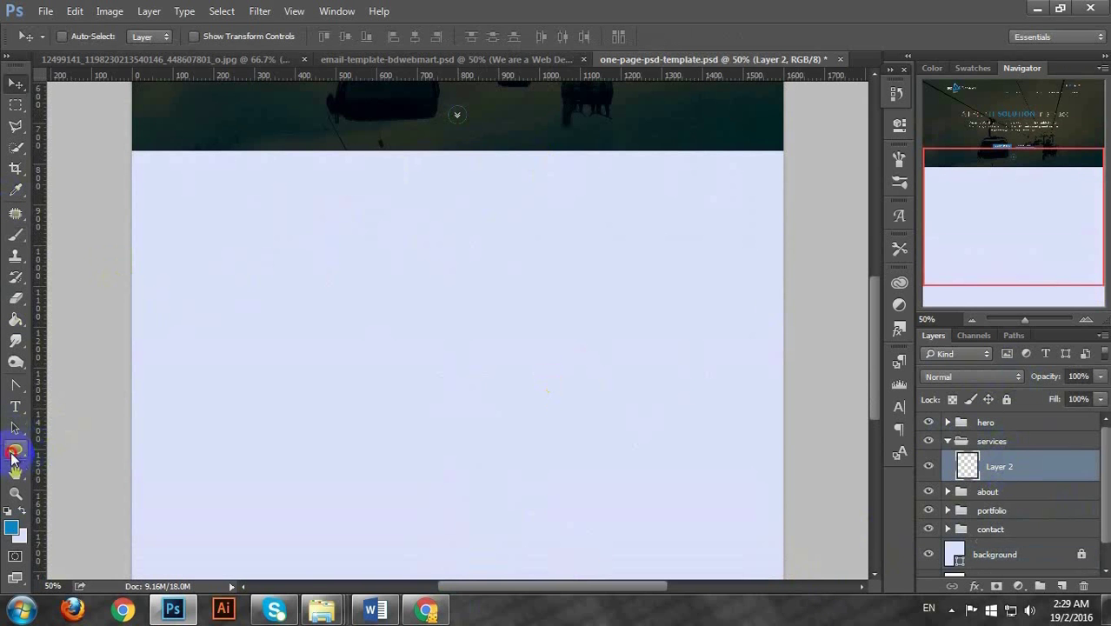
click(14, 457)
click(81, 437)
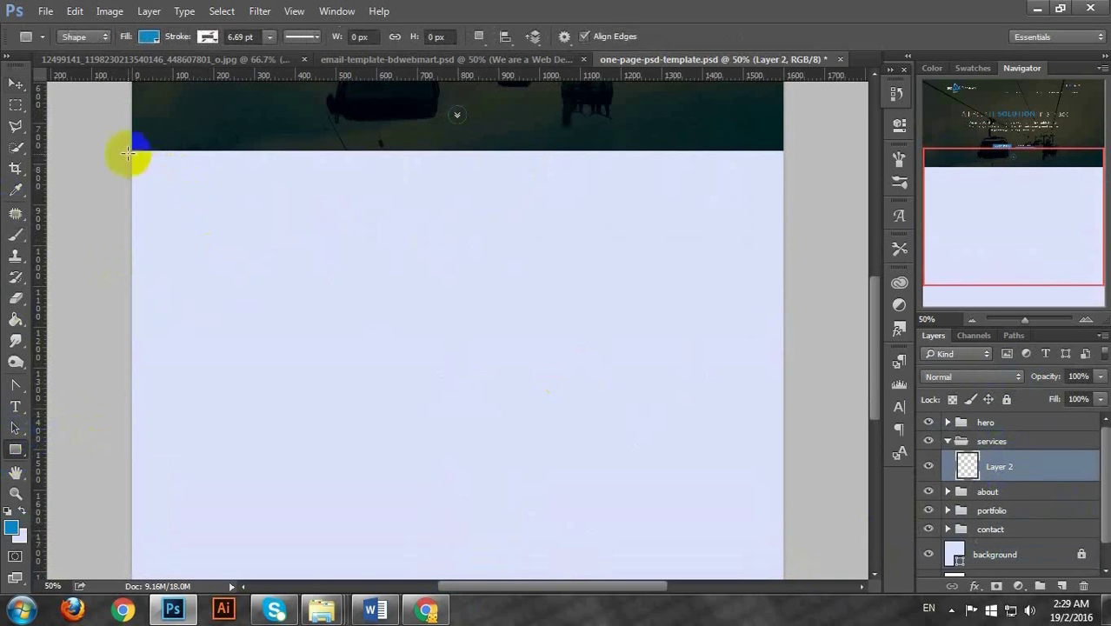
click(234, 330)
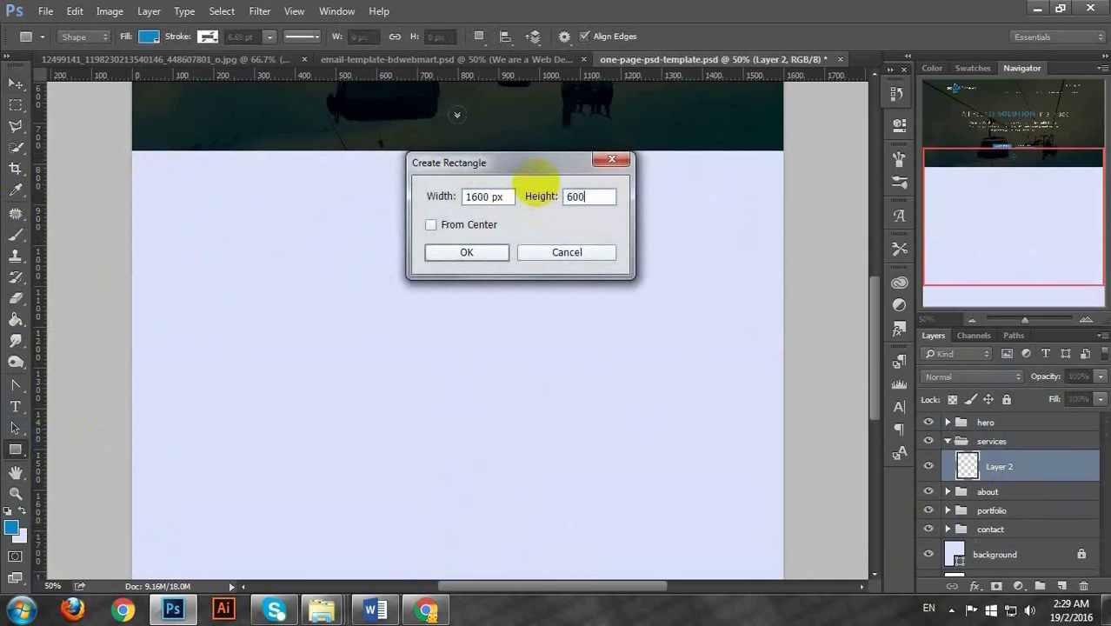
key(Return)
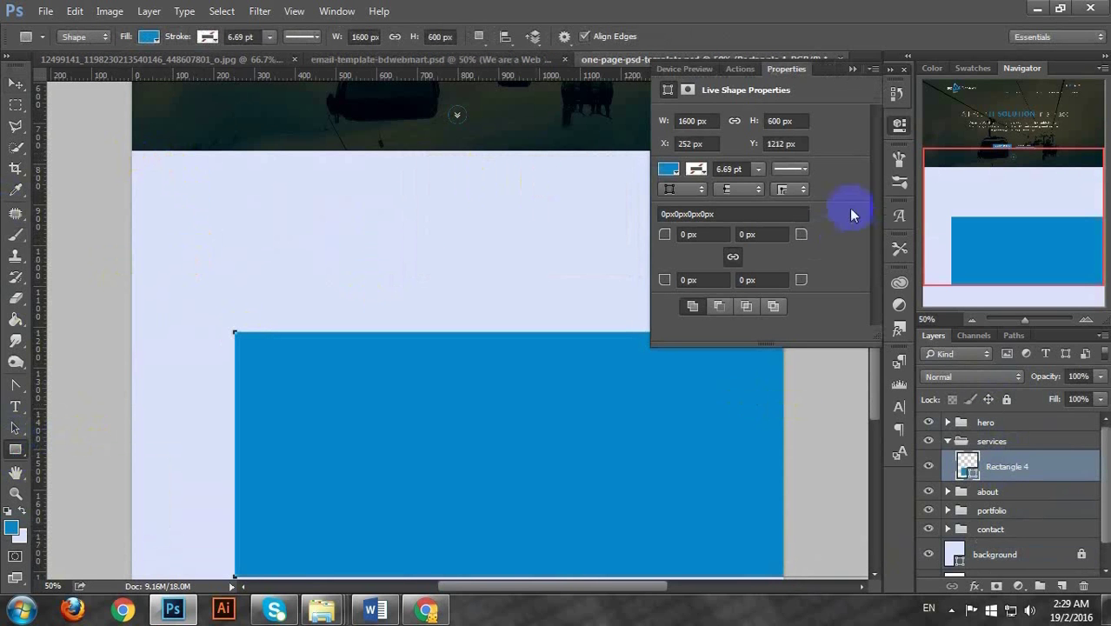
click(852, 68)
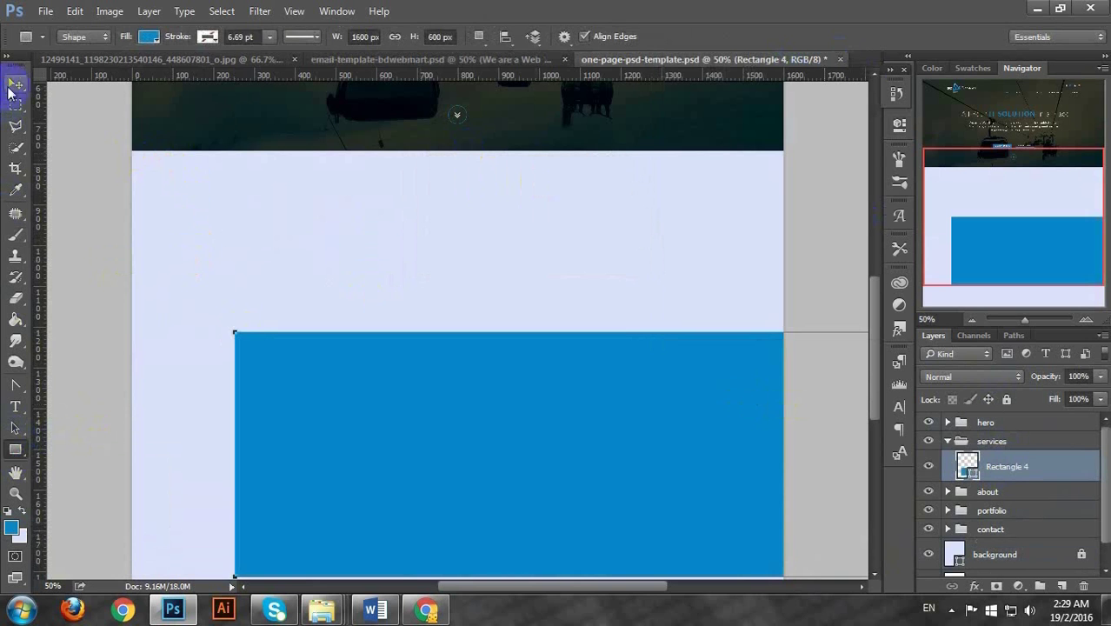
Move the blue services rectangle directly below the hero so it spans the full canvas width
click(15, 85)
drag(496, 484, 390, 309)
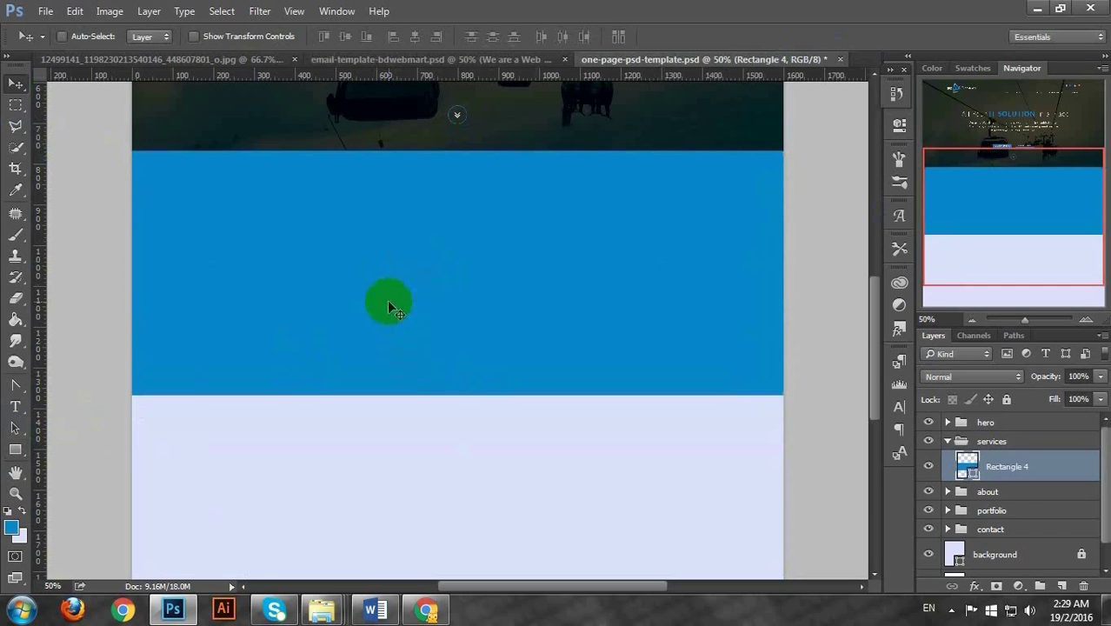
drag(388, 305, 388, 305)
Change the services rectangle's fill color to white, ffffff
click(967, 467)
double_click(969, 470)
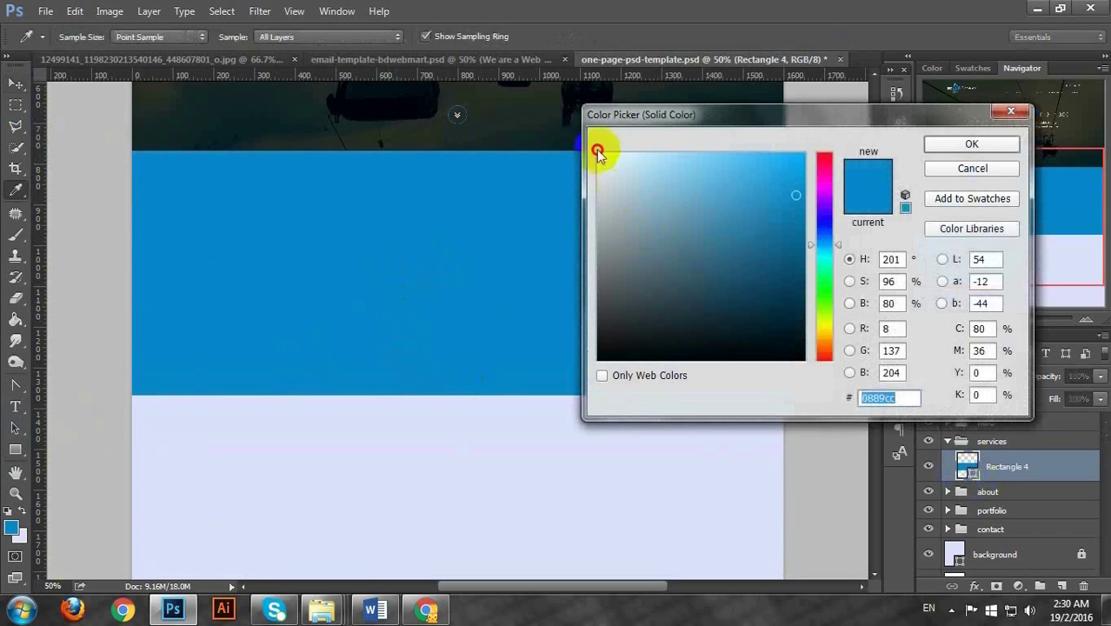
drag(602, 166, 591, 121)
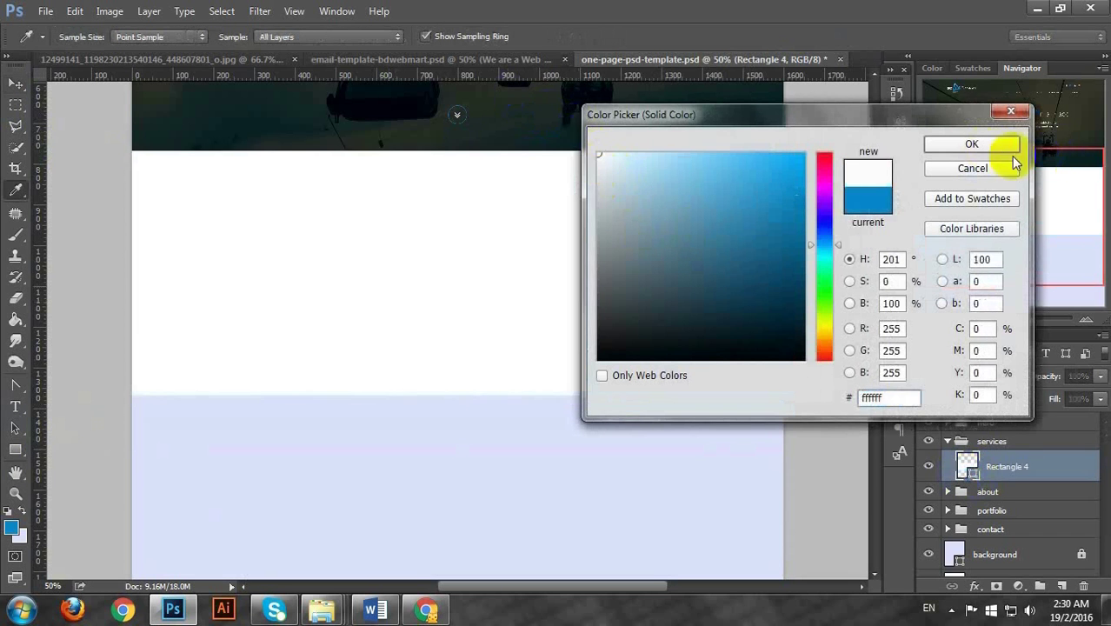
click(989, 145)
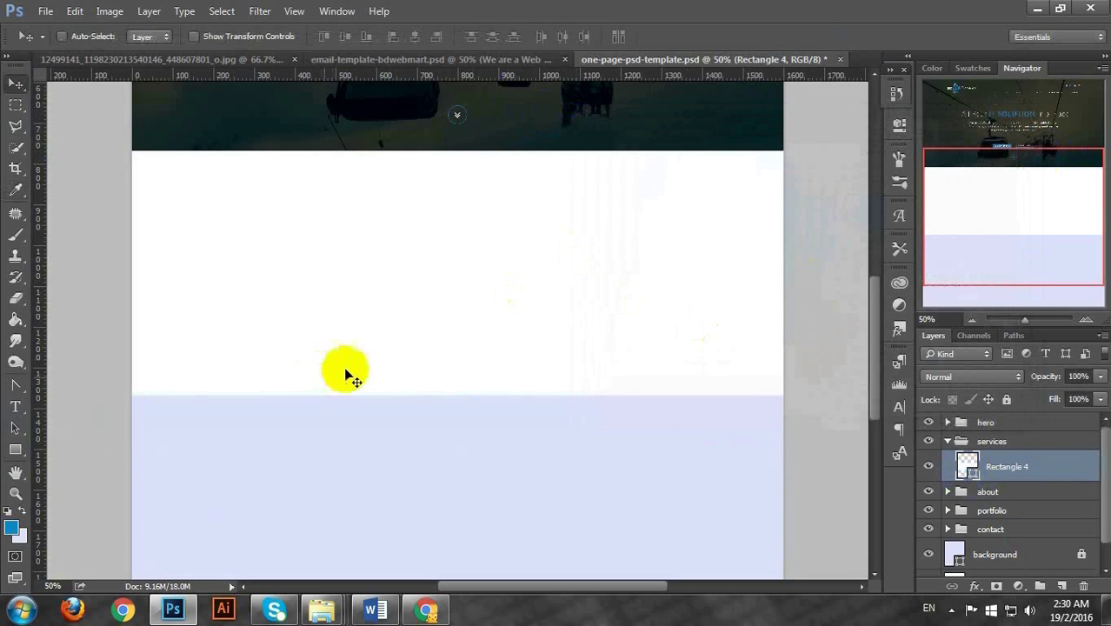
Stretch the white rectangle's bottom edge down to about Y 1500 px and rename its layer service-area-bg
key(ctrl+t)
drag(456, 397, 461, 460)
key(Return)
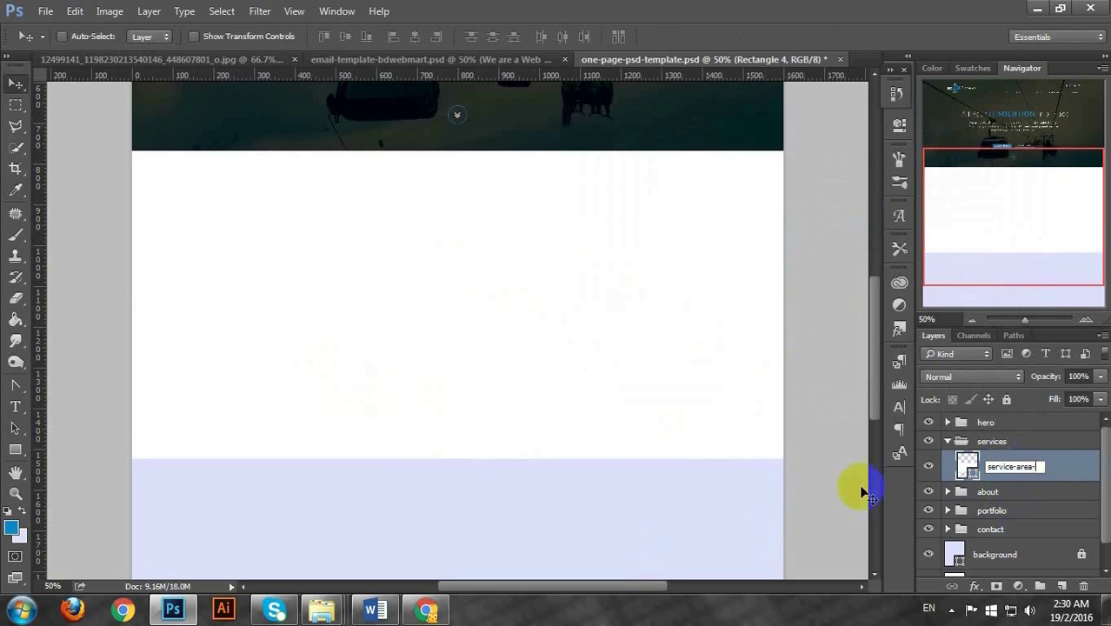
key(Return)
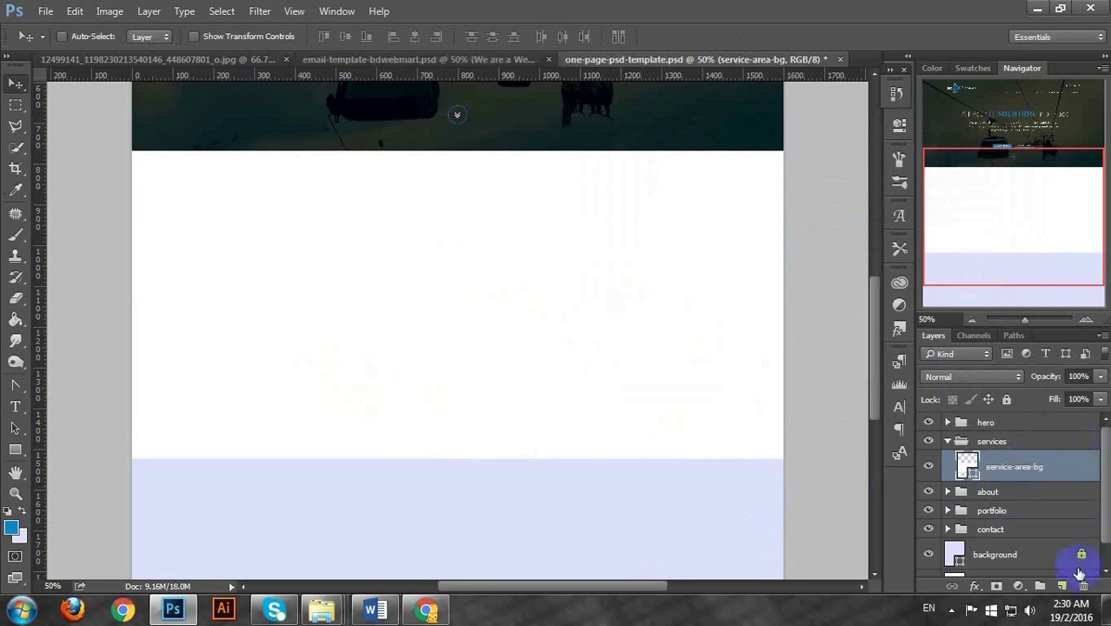
Add a layer above service-area-bg, draw a text box near the white section's top center, and paste the heading SERVIICES
click(1062, 586)
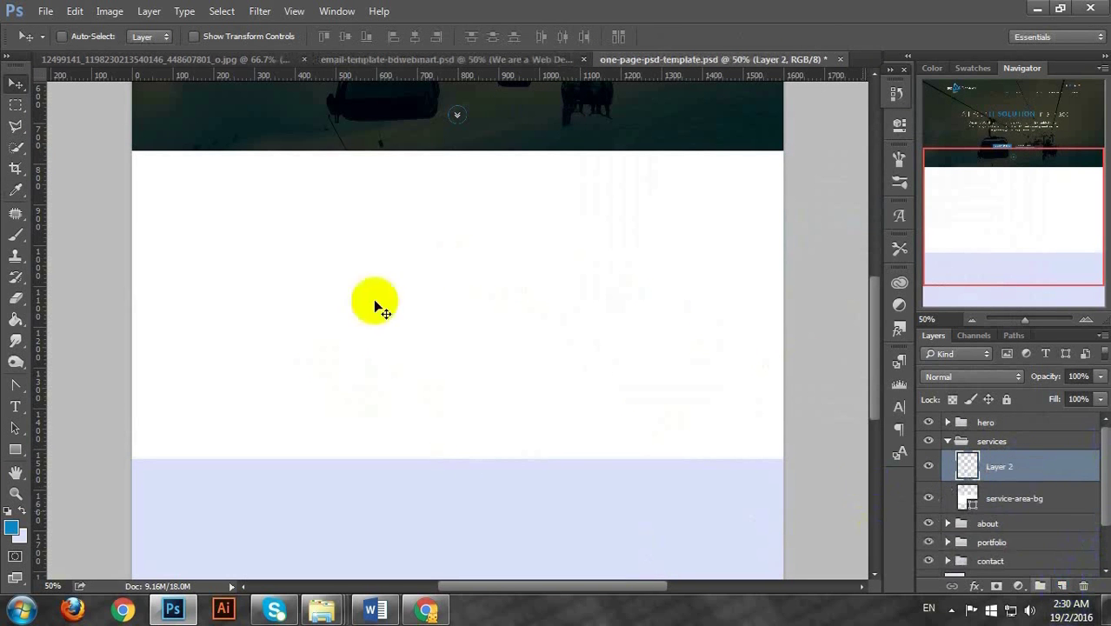
click(16, 406)
drag(355, 179, 577, 222)
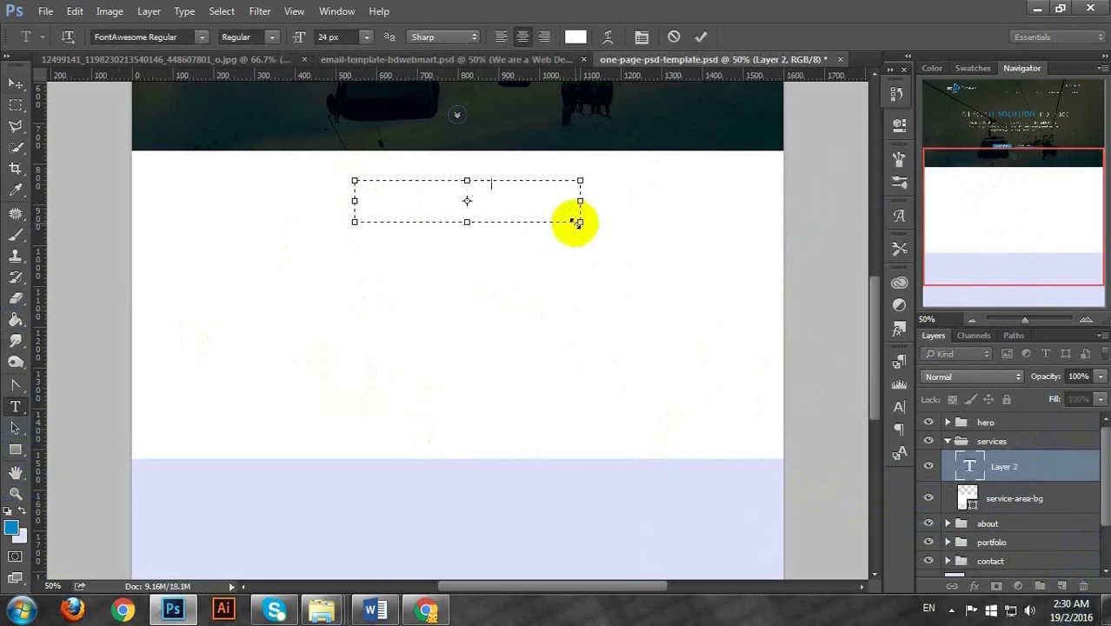
key(ctrl+v)
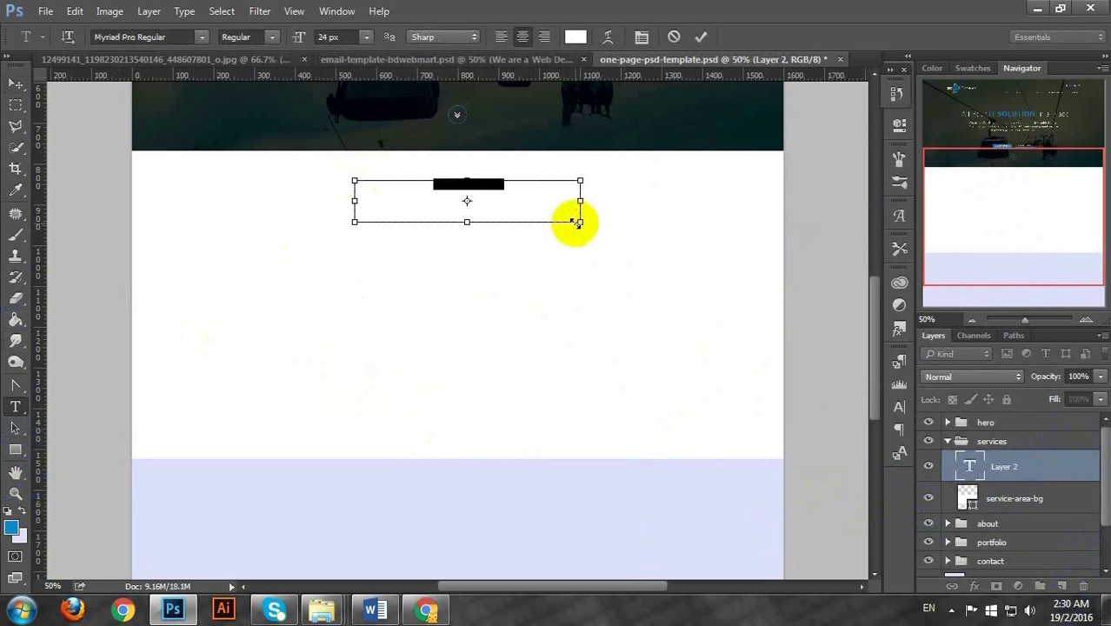
Set the services heading's text color to black, 000000
click(574, 36)
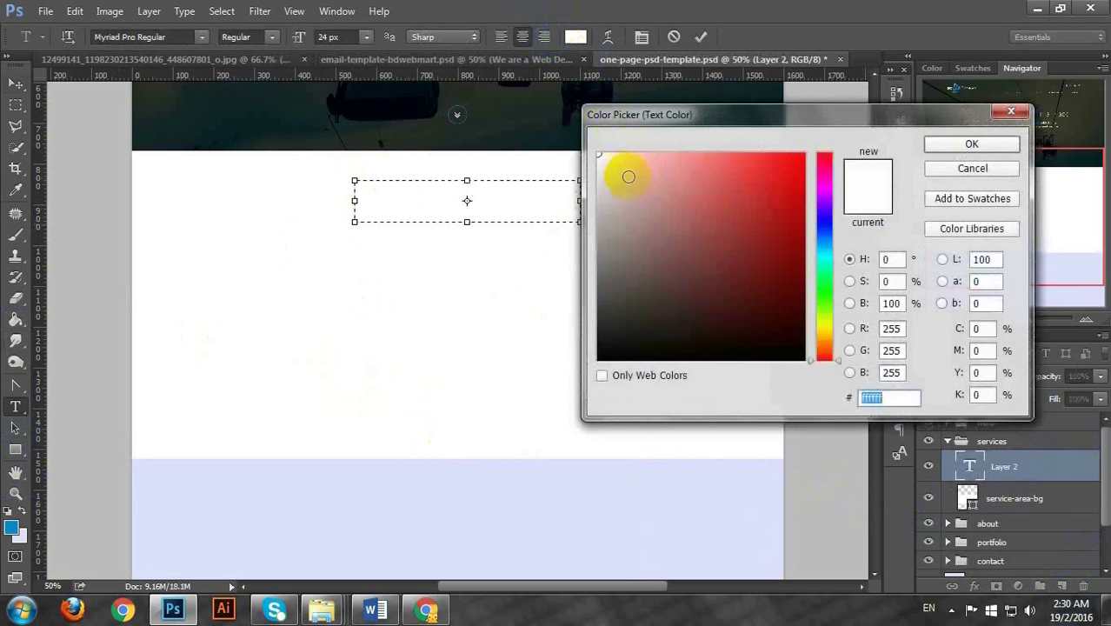
click(786, 359)
mouse_move(792, 356)
mouse_down()
mouse_move(736, 330)
mouse_move(809, 368)
mouse_up()
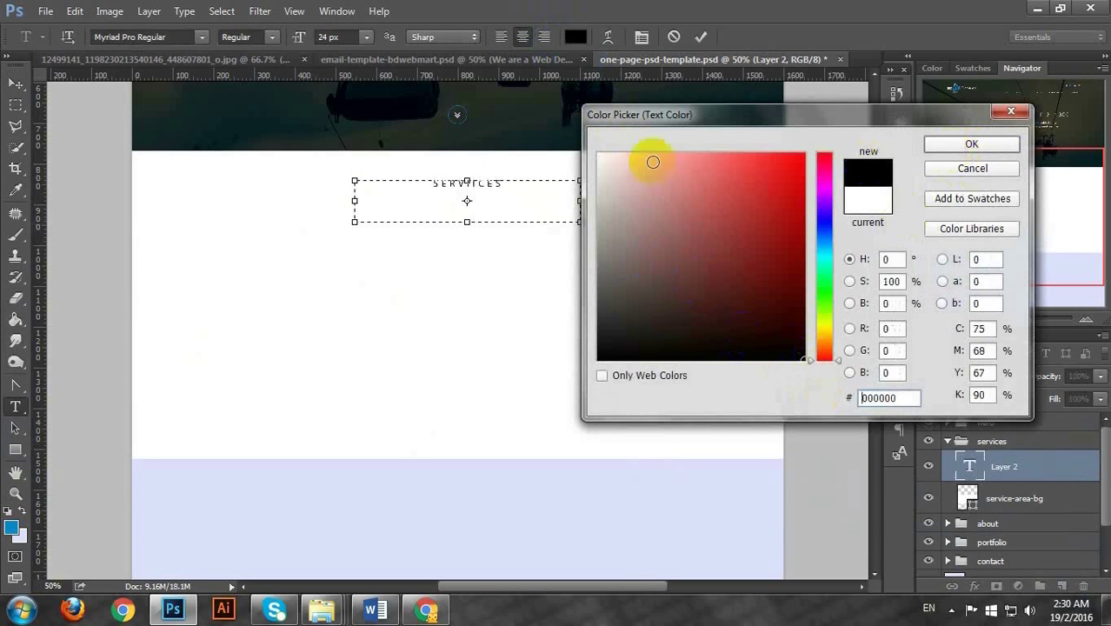
click(562, 68)
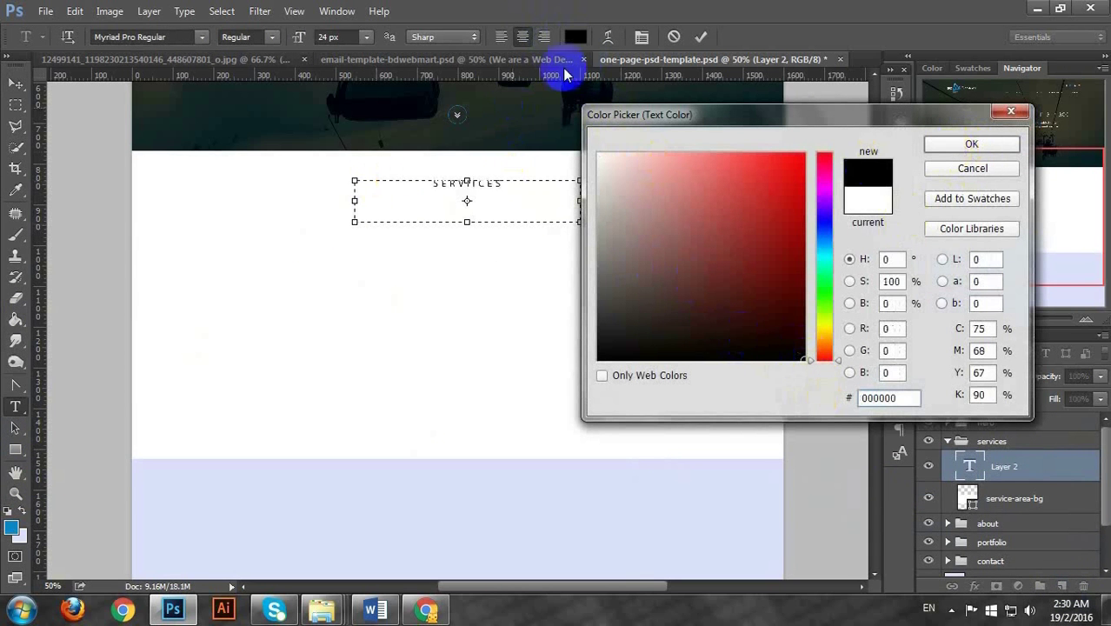
click(1007, 146)
Set the services heading's font to Lato Bold
click(266, 36)
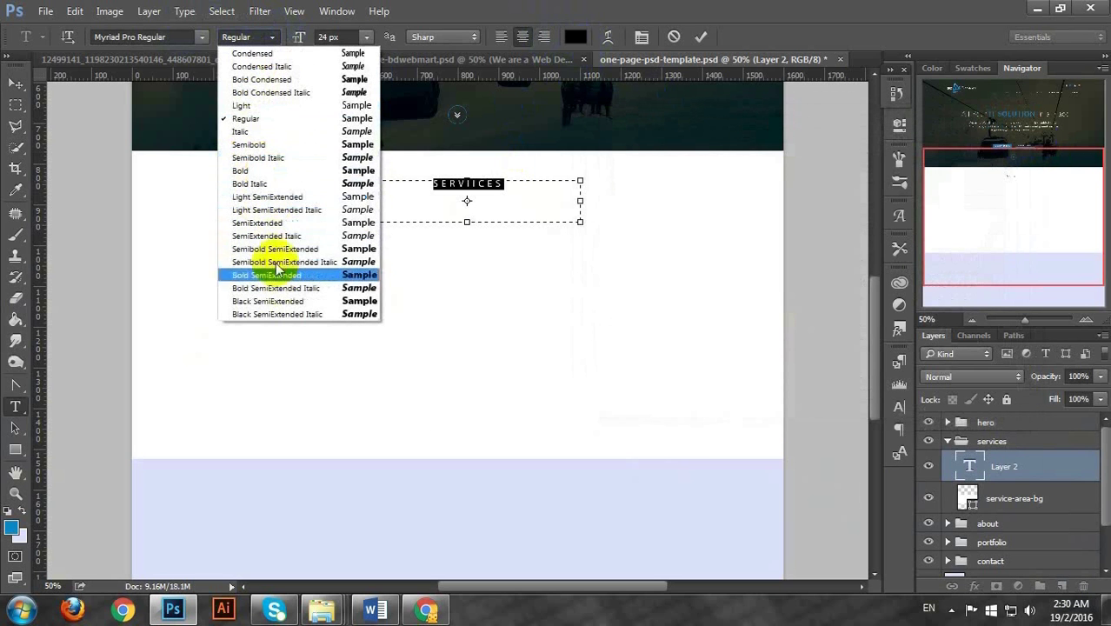
click(181, 35)
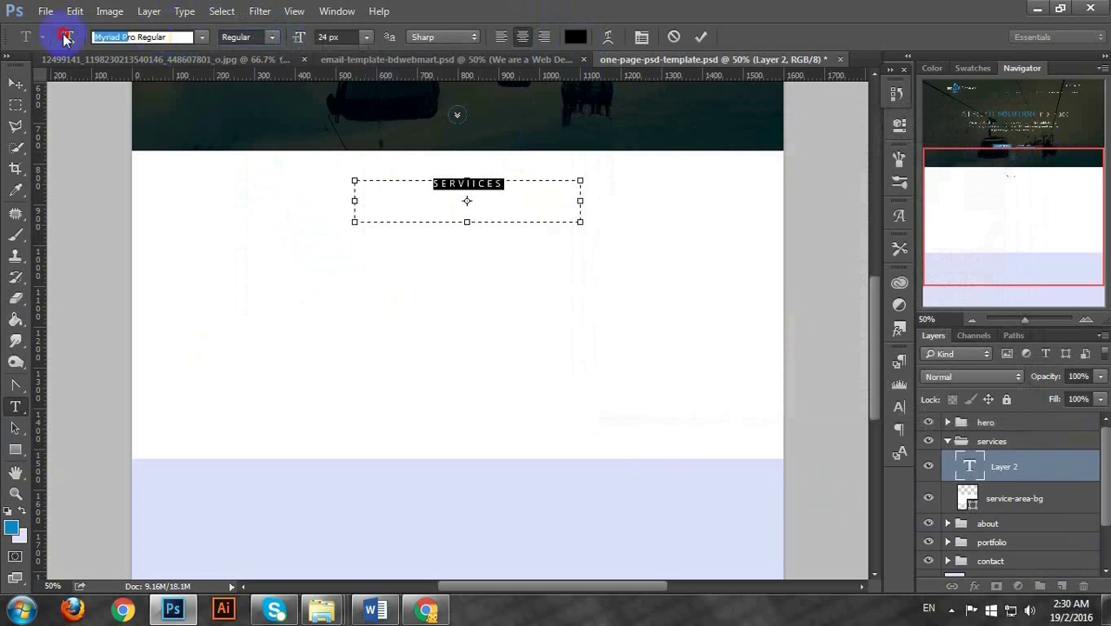
drag(91, 36, 193, 37)
text(LATO)
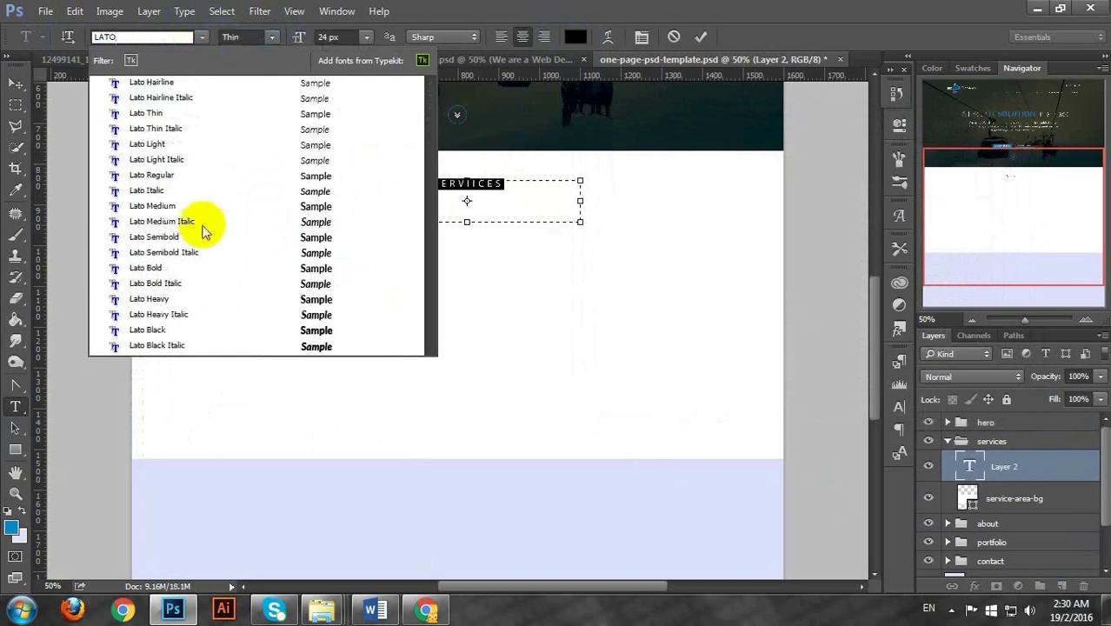
click(202, 270)
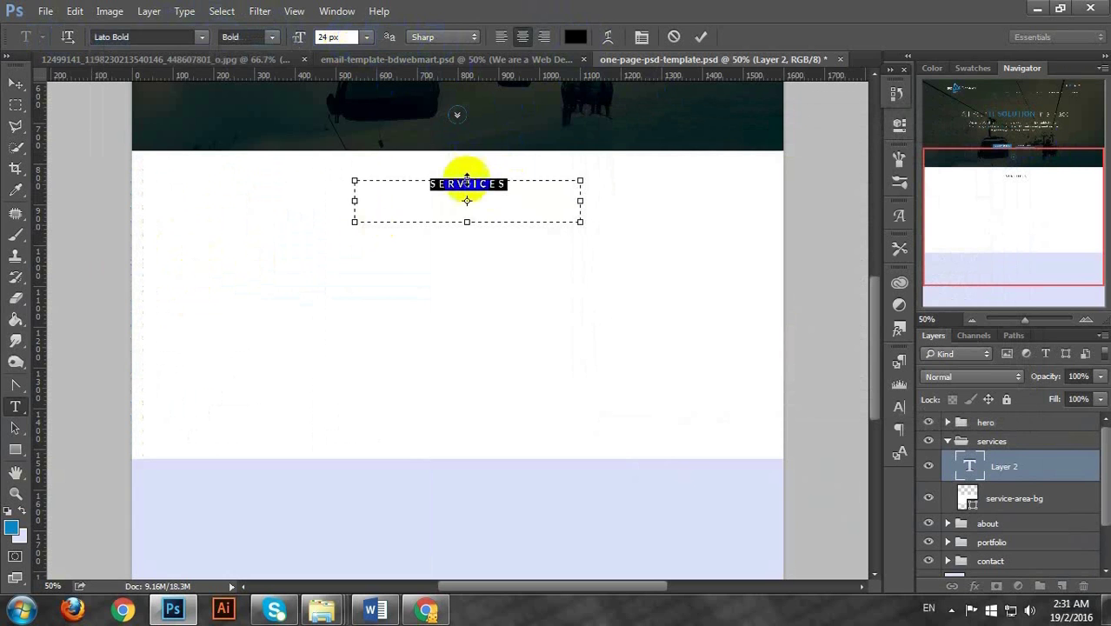
Shorten the heading's text box to one line's height and shift the heading slightly left, nearer the page center
drag(467, 224, 471, 193)
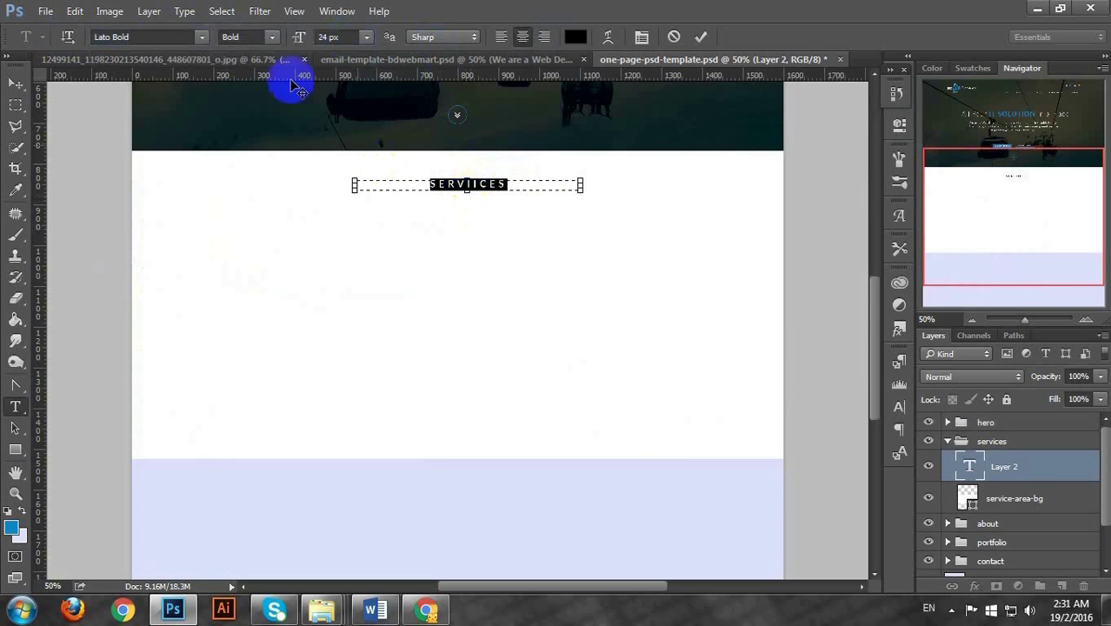
click(610, 307)
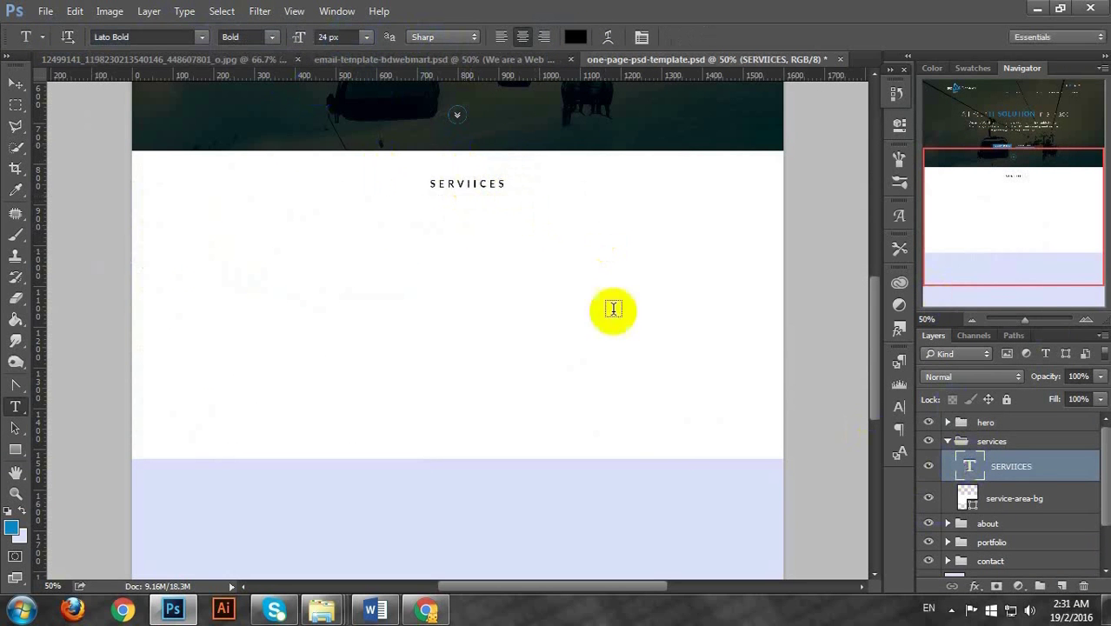
click(14, 83)
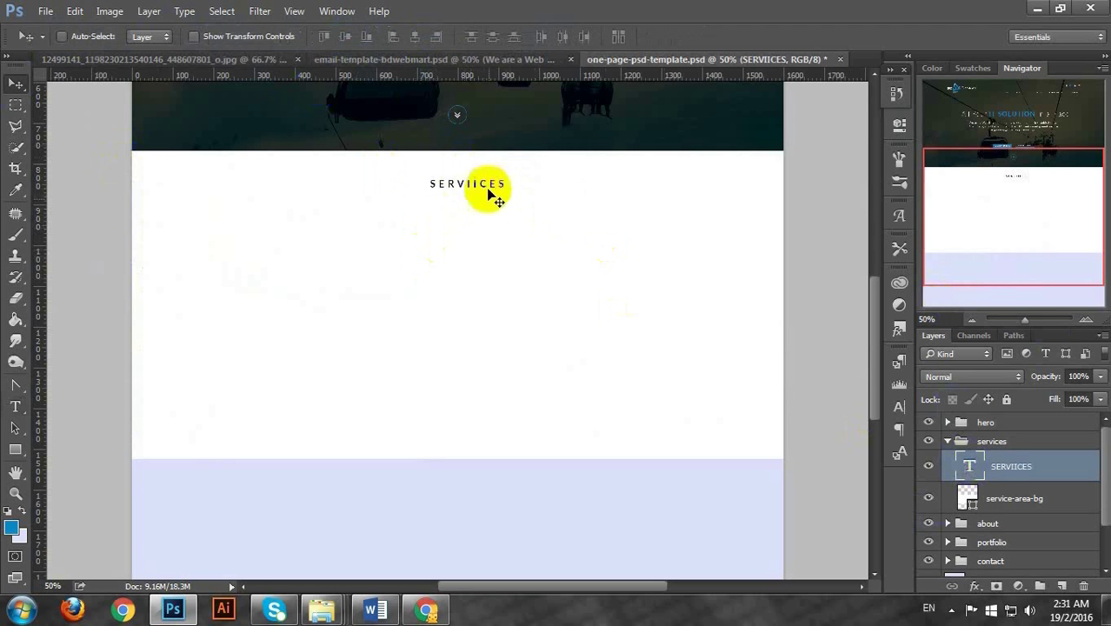
drag(479, 185, 461, 187)
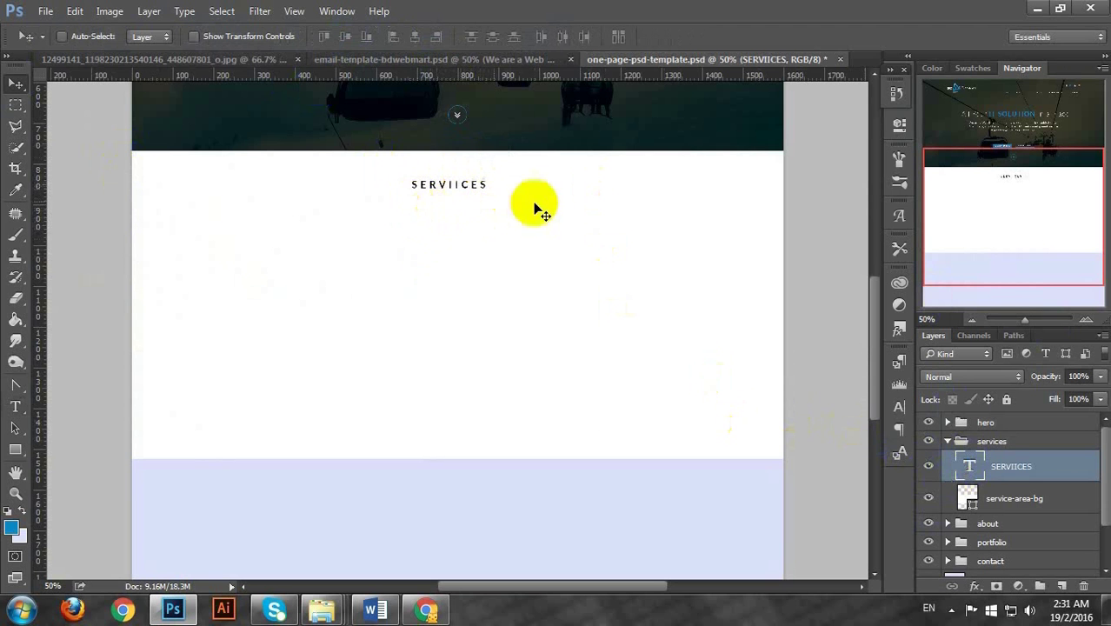
Add a layer between the heading and service-area-bg and draw a horizontal line 172 px long and 2 px thick under SERVICES
click(1002, 501)
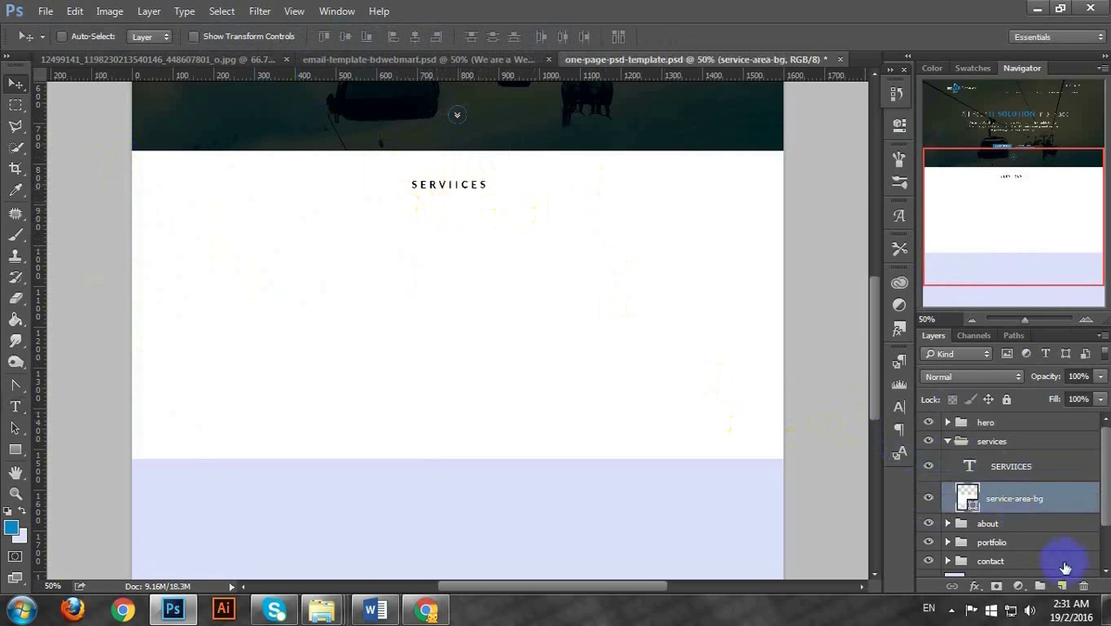
click(1061, 586)
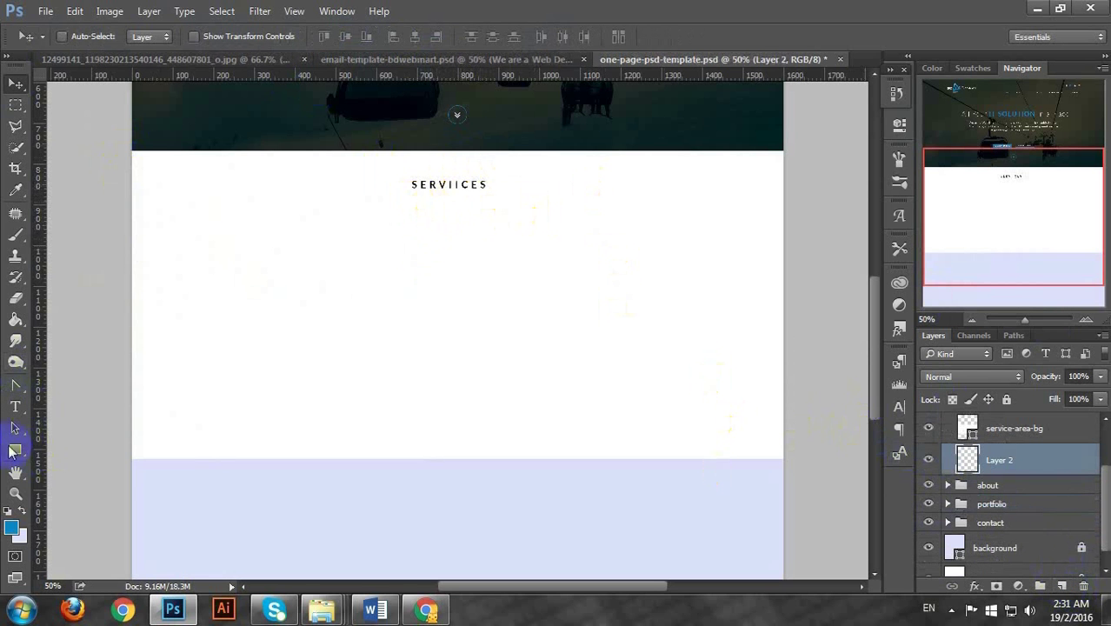
click(16, 384)
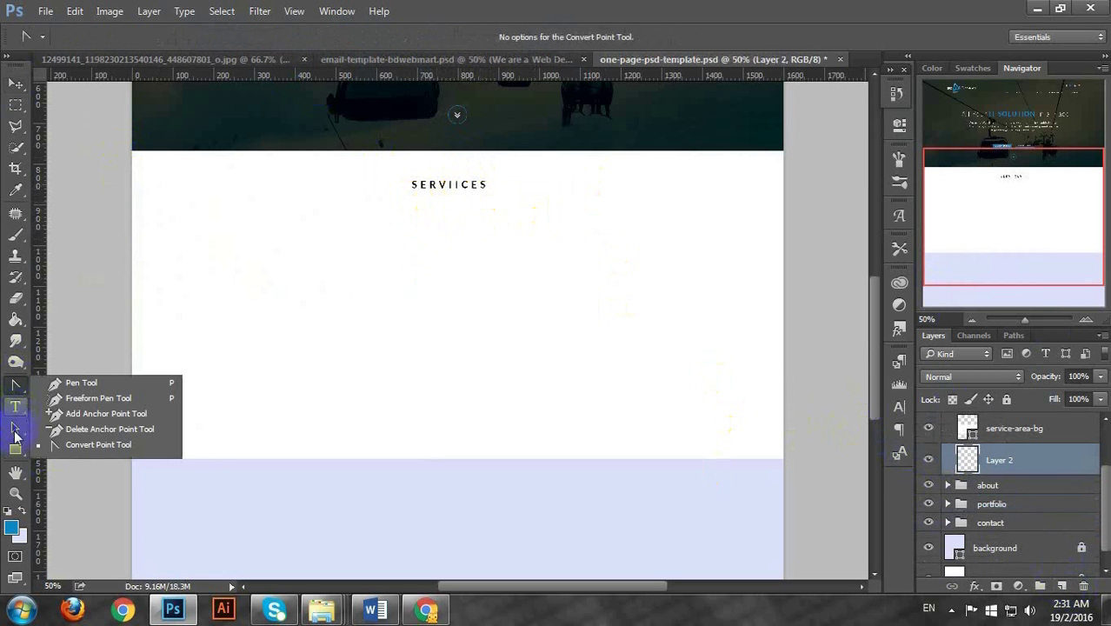
click(16, 448)
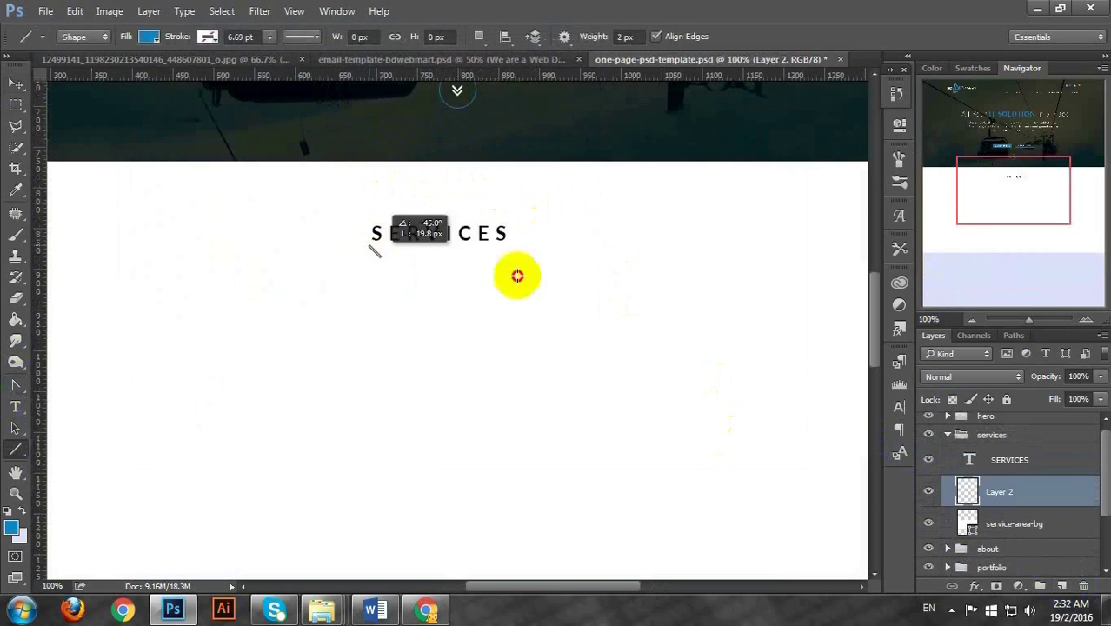
drag(517, 275, 509, 273)
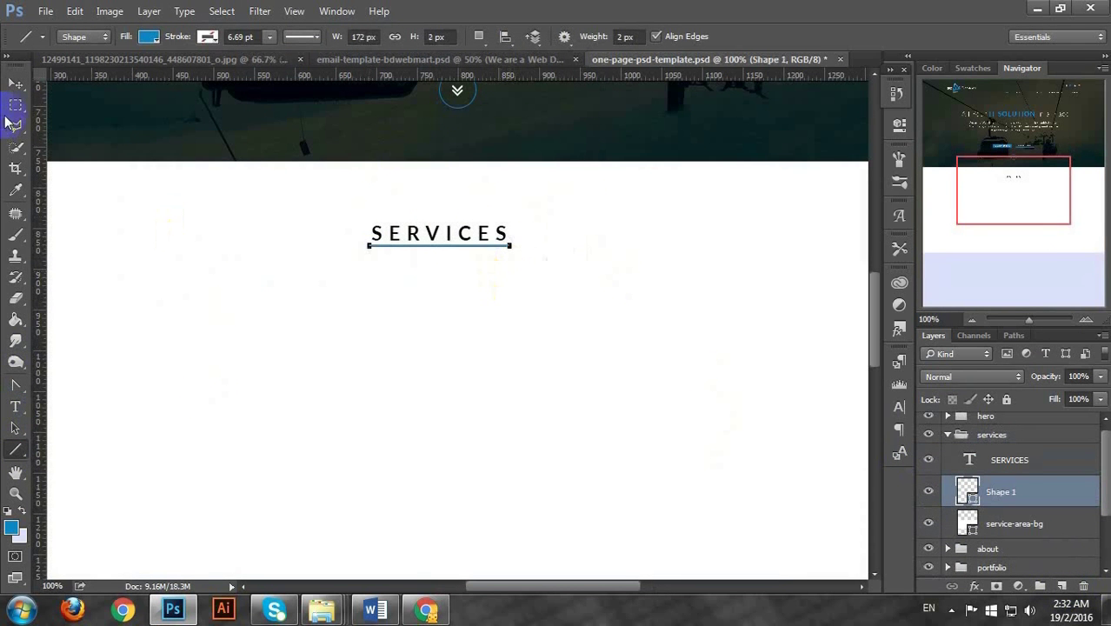
Change the heading underline's fill to black and nudge it down 3 pixels
click(149, 40)
click(98, 121)
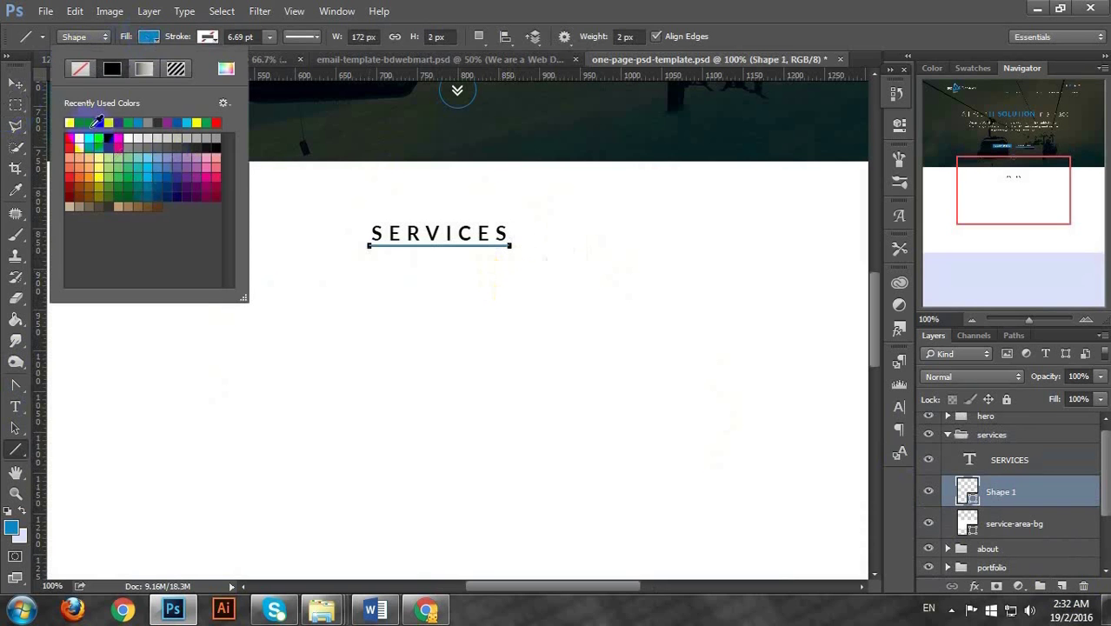
click(14, 85)
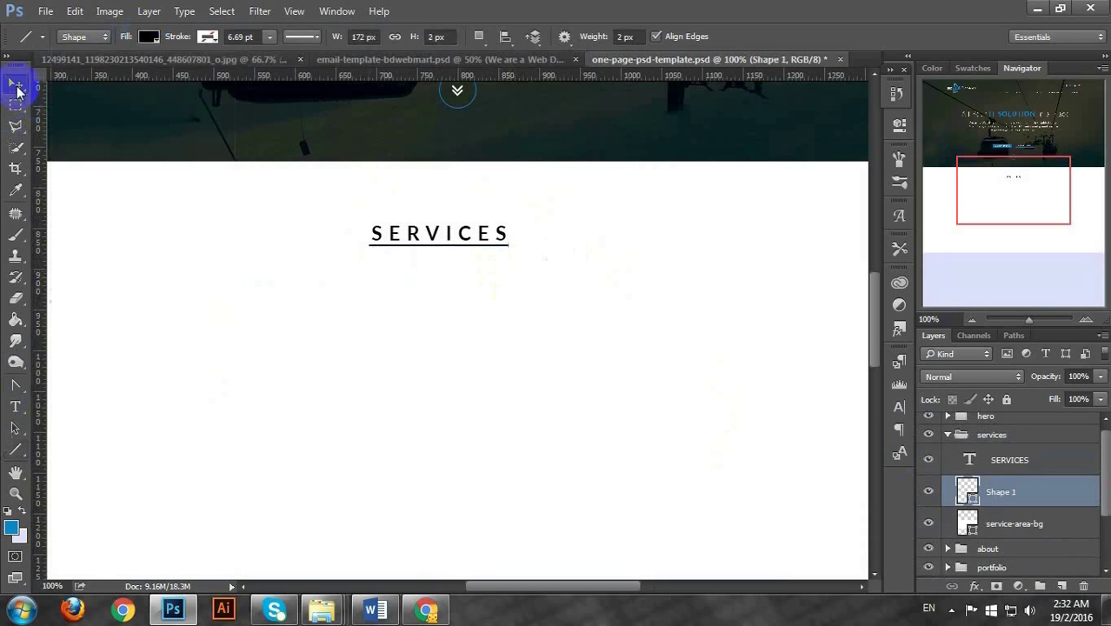
click(15, 84)
key(Down)
key(Down)
key(Down)
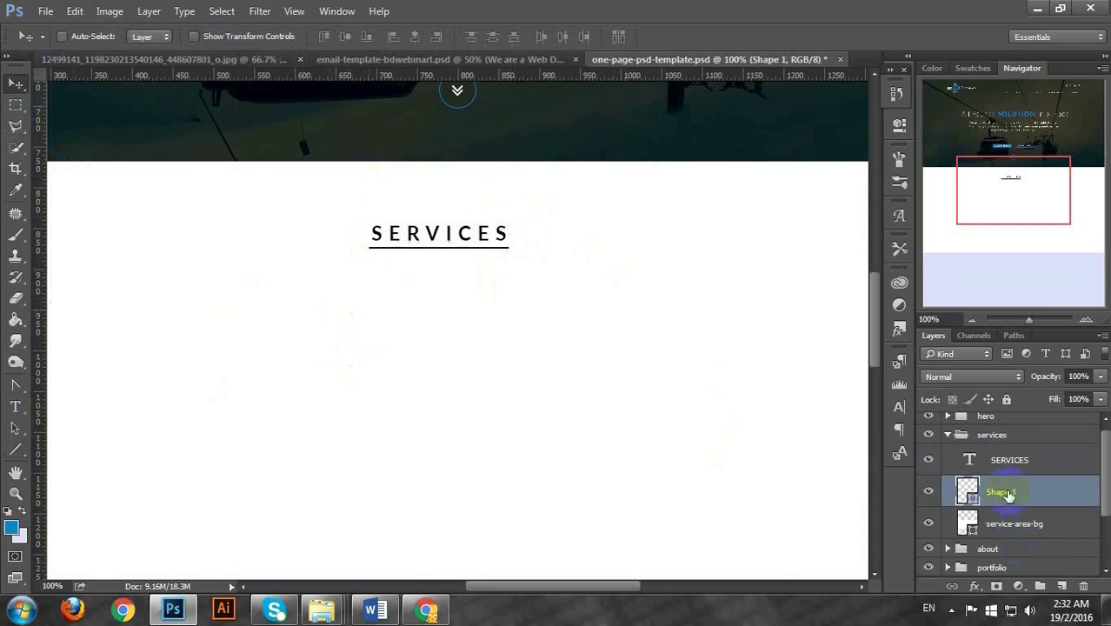
Show the guides and group the SERVICES text and its underline into a group named PAGE-TITLE
shift+click(1023, 461)
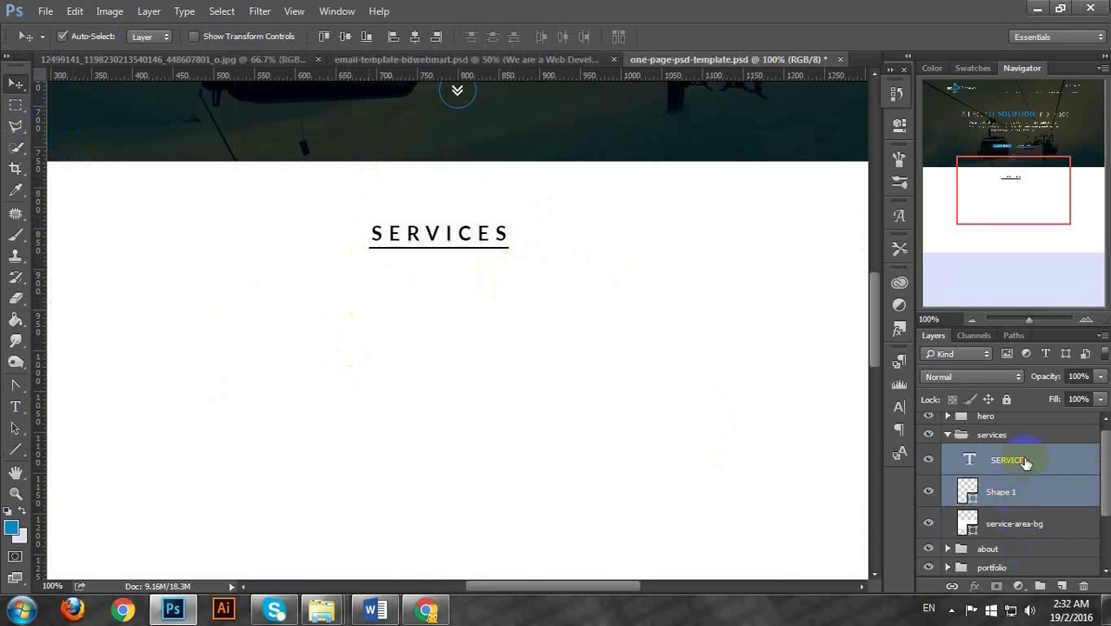
key(ctrl+semicolon)
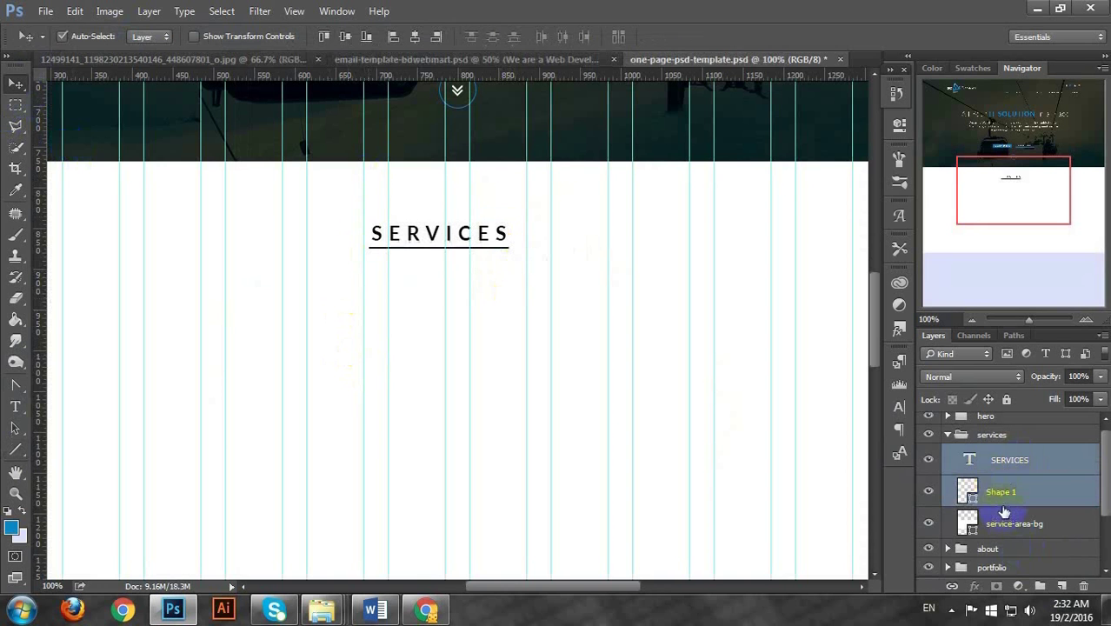
key(ctrl+g)
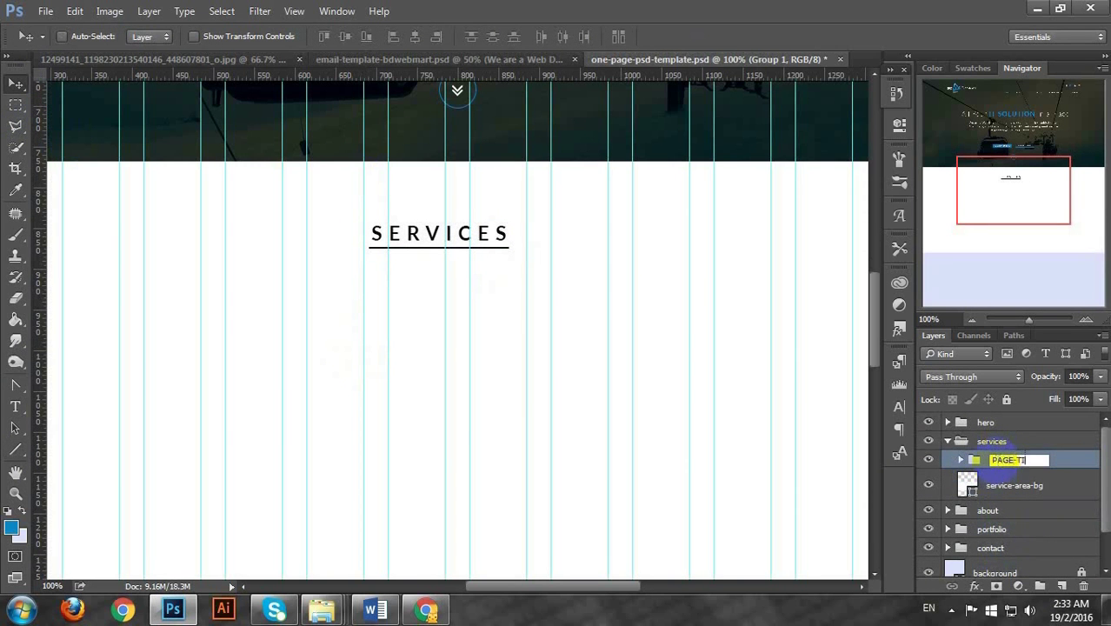
text(LE)
key(Return)
Add an empty layer between the PAGE-TITLE group and the service-area-bg layer
key(ctrl+minus)
key(ctrl+minus)
click(1013, 484)
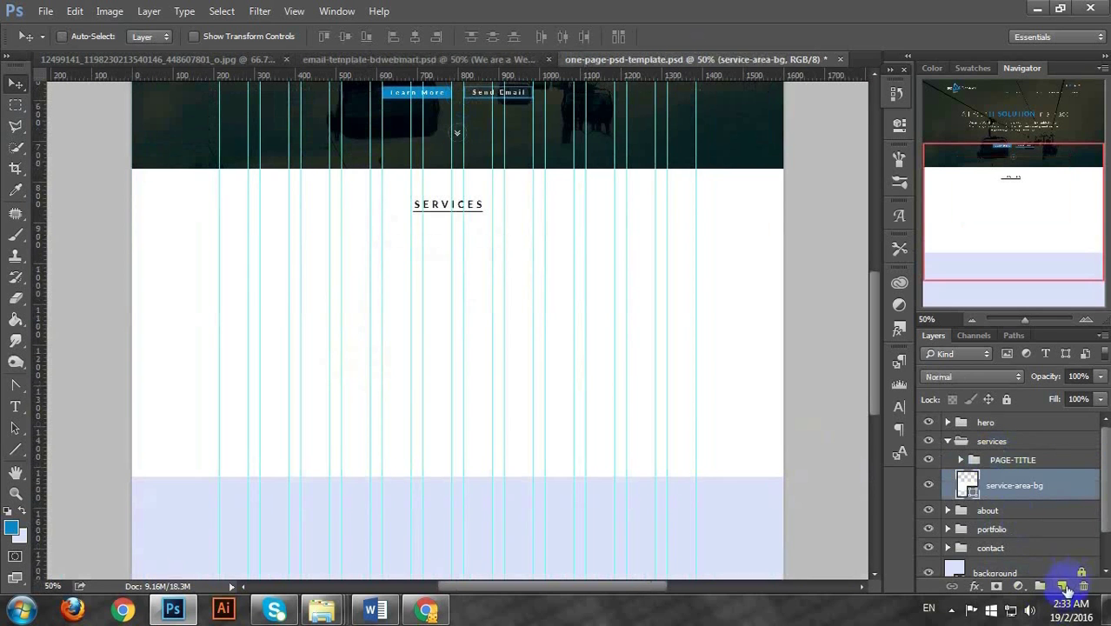
click(1054, 582)
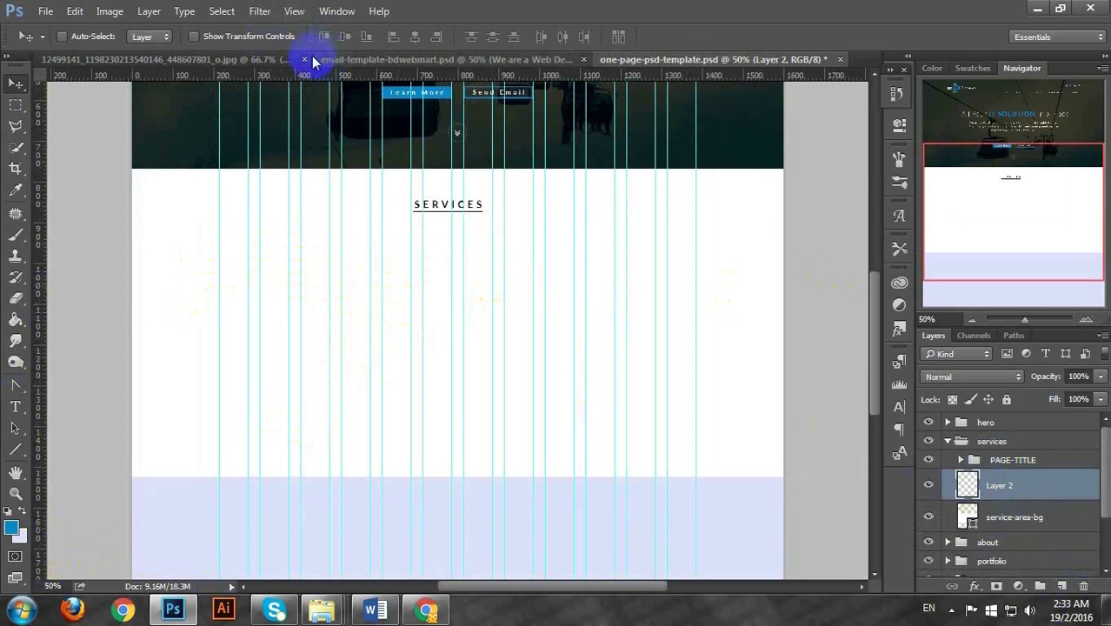
Check the layout of the Our Services section in email-template-bdwebmart.psd and return to one-page-psd-template.psd
click(378, 61)
scroll(370, 348, down, 5)
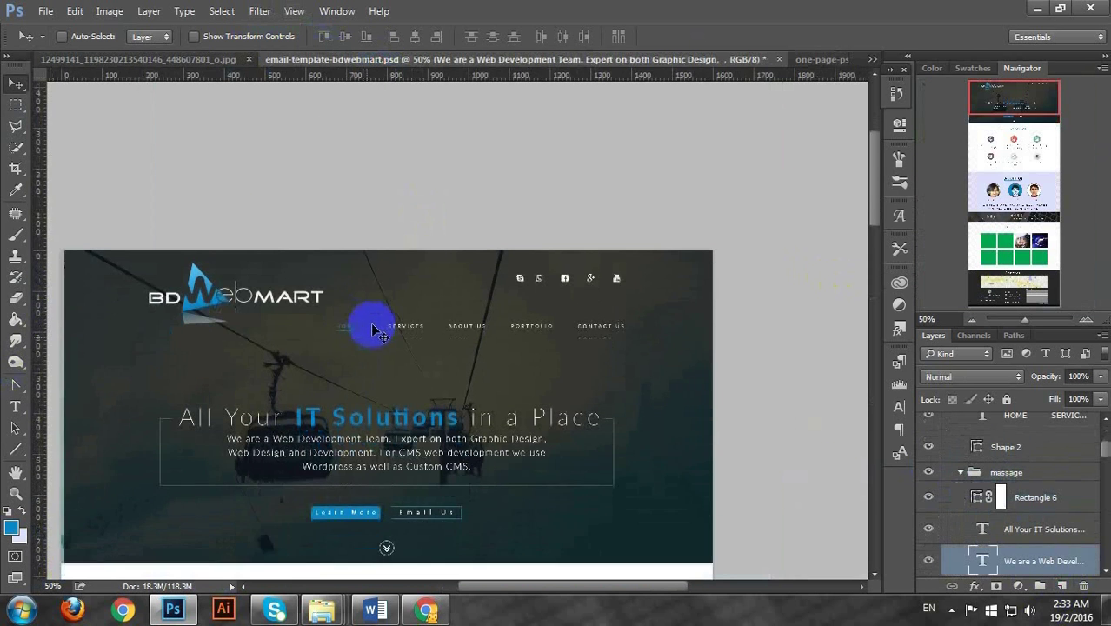
scroll(378, 321, down, 4)
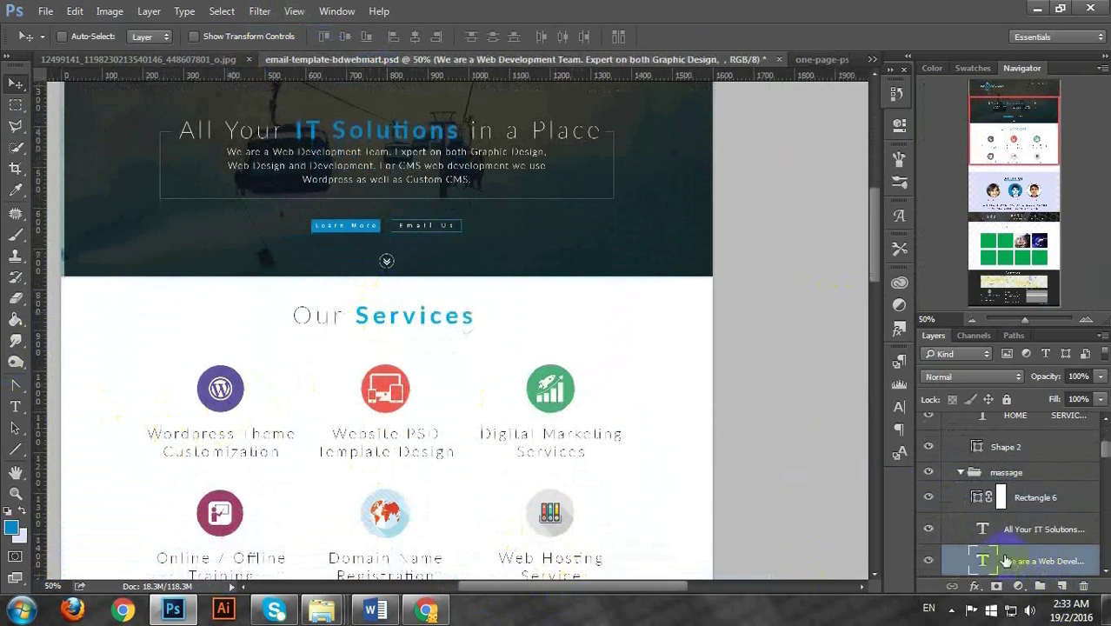
click(813, 59)
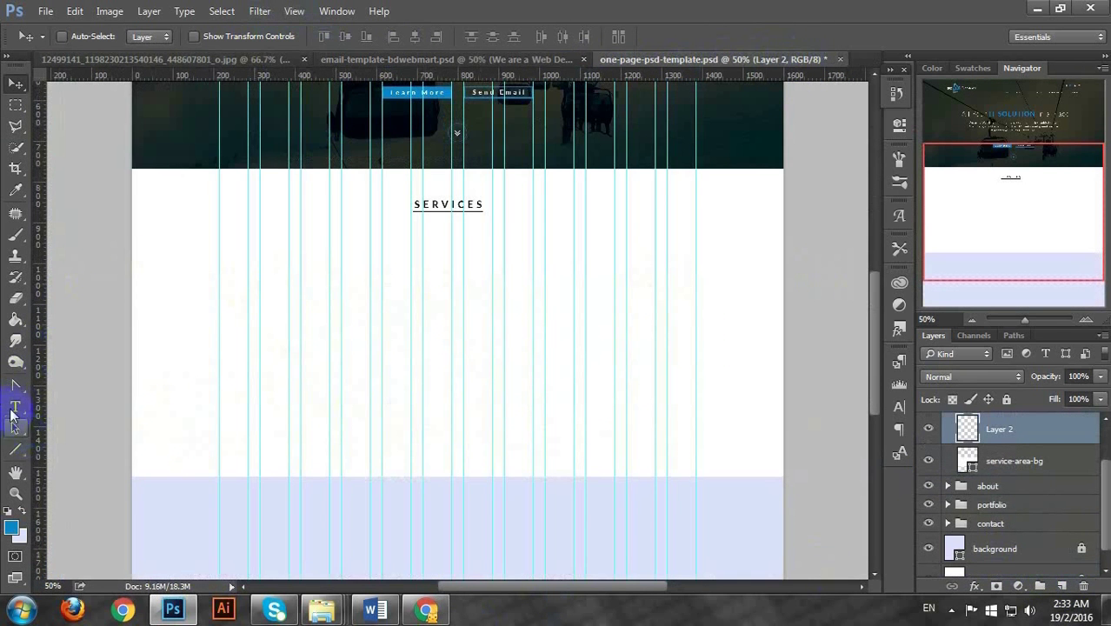
Draw a blue rectangle about 370 px wide and 292 px high below the SERVICES heading, starting at the first column guide
drag(15, 449, 82, 441)
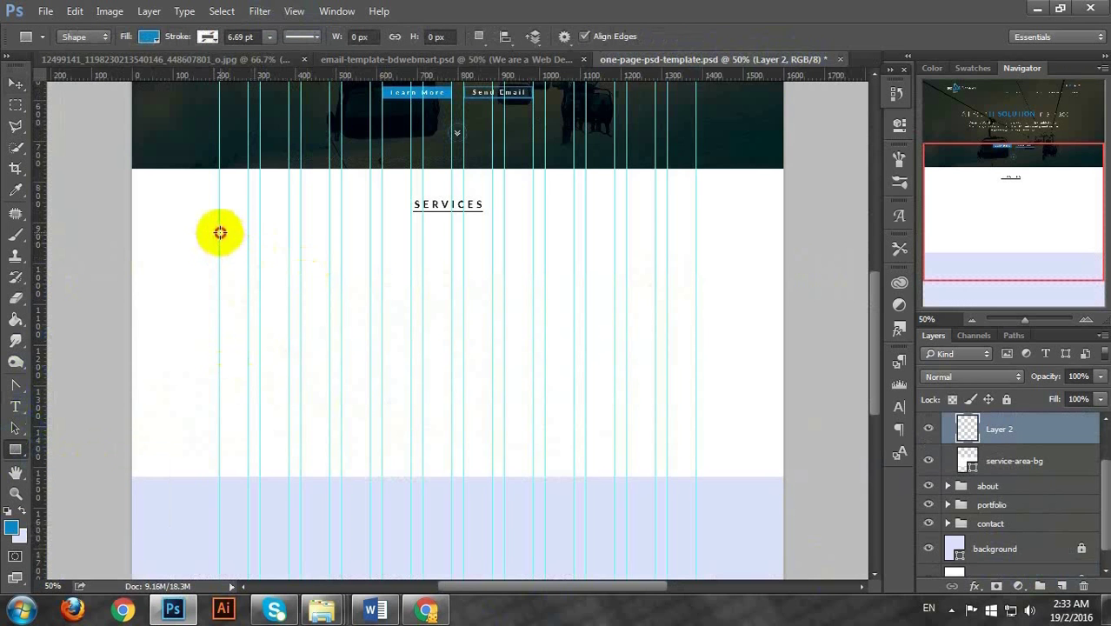
drag(220, 232, 370, 351)
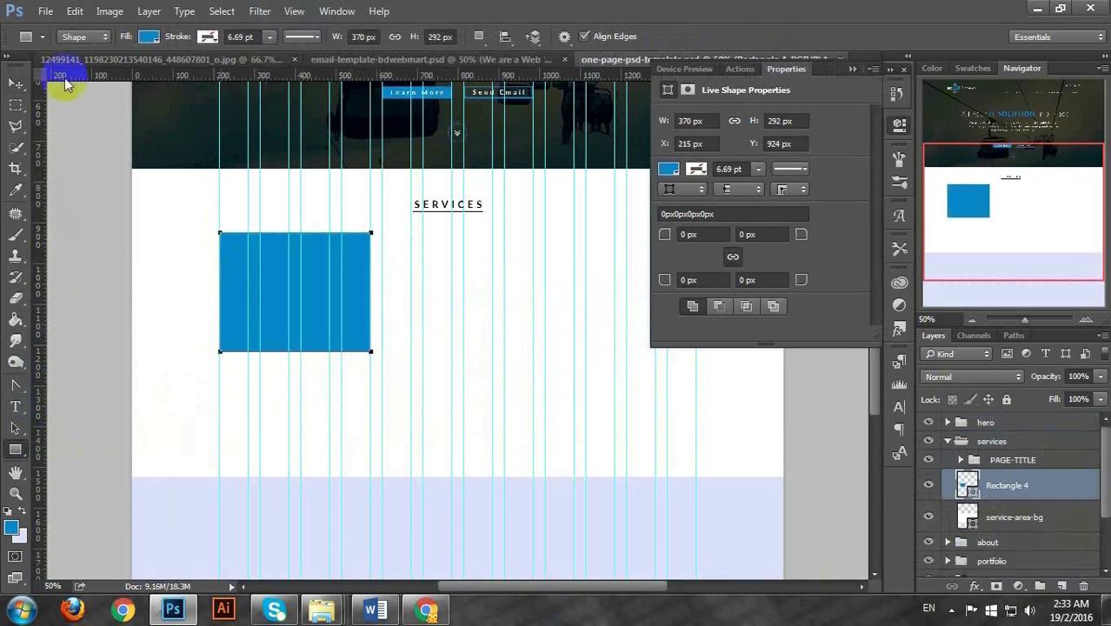
click(851, 67)
click(18, 81)
alt+drag(350, 278, 508, 278)
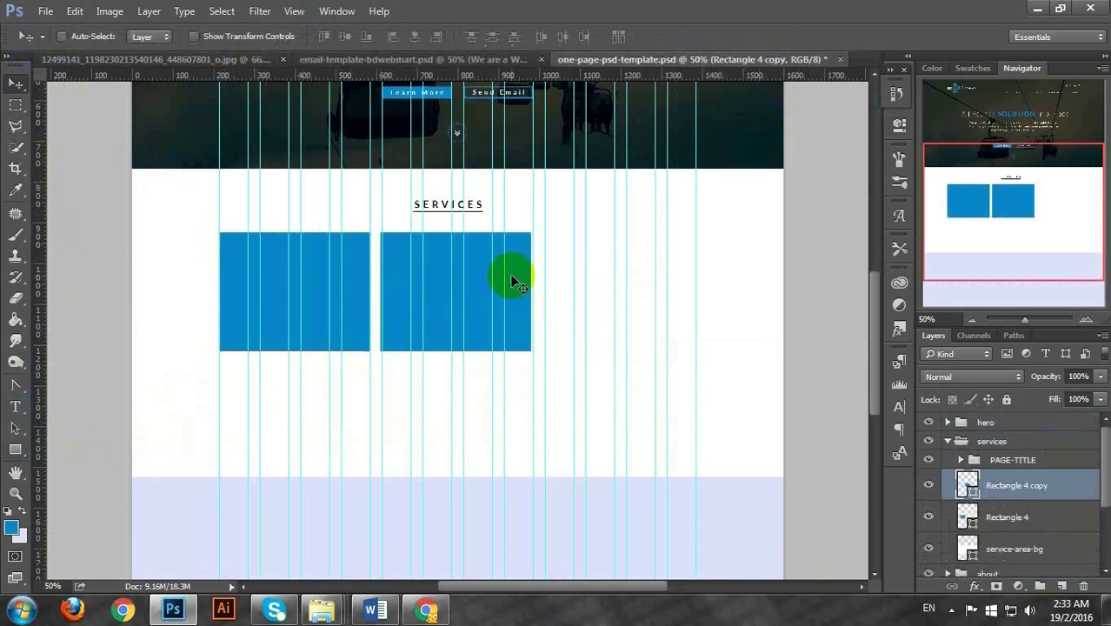
key(ctrl+z)
click(19, 80)
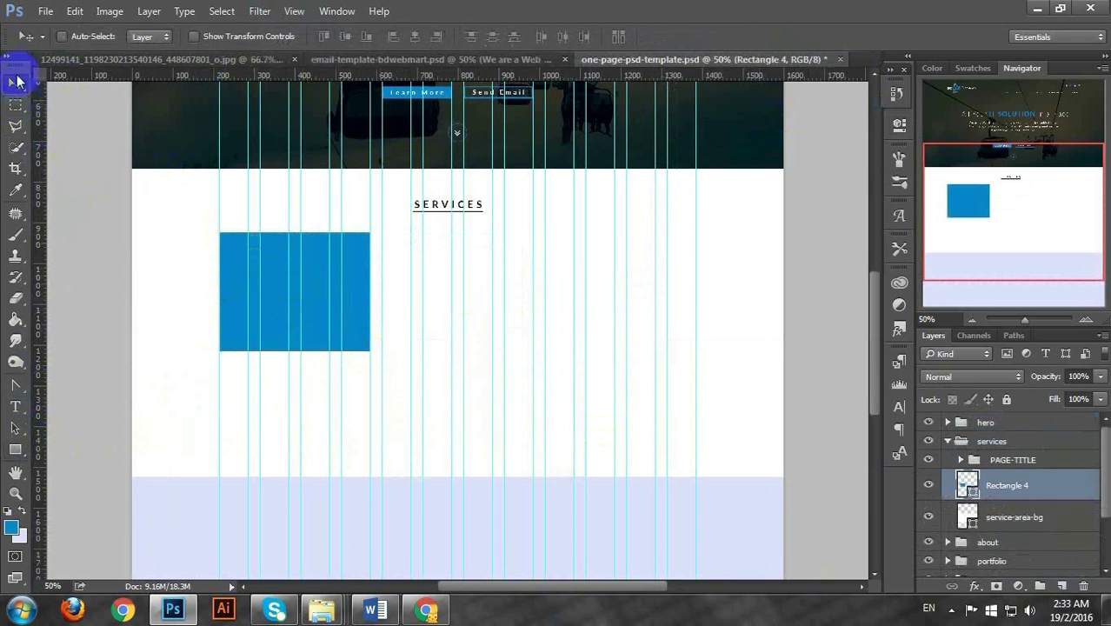
Place the wordpress-flat-circle-icon-256 image from the icons folder above the rectangle, scaled to about 44% near the rectangle's top centre
click(1023, 488)
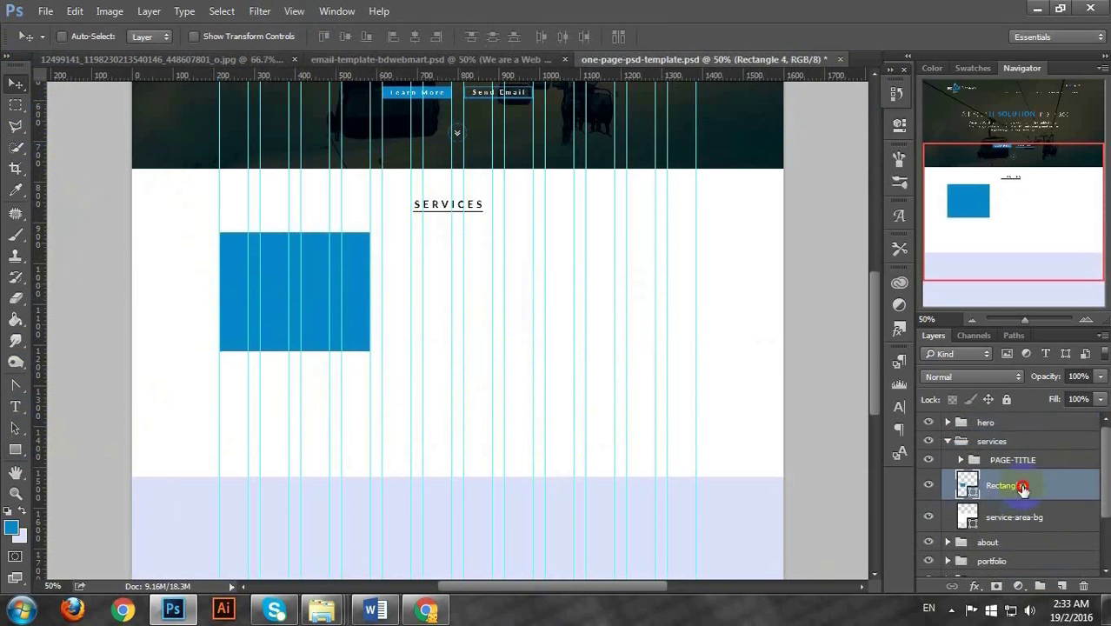
click(1061, 584)
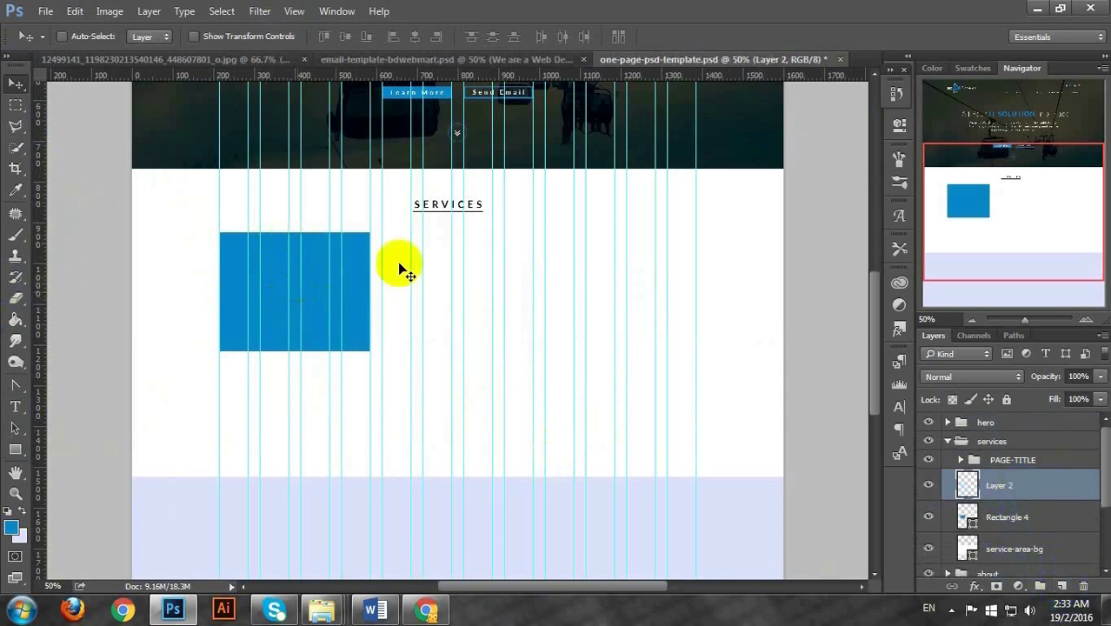
click(1037, 7)
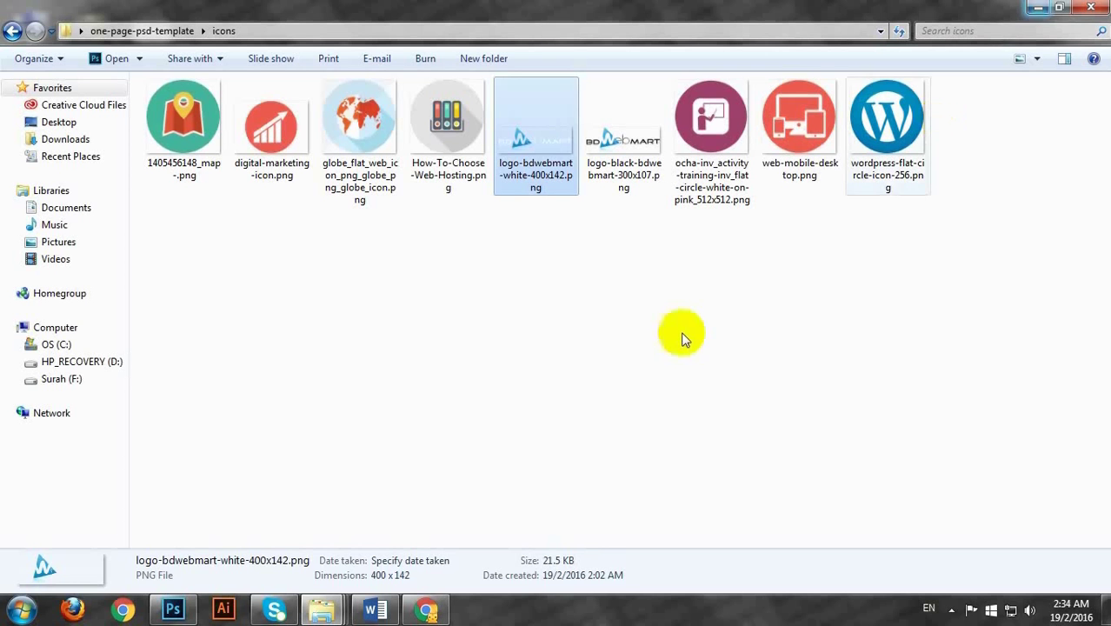
click(566, 359)
click(315, 144)
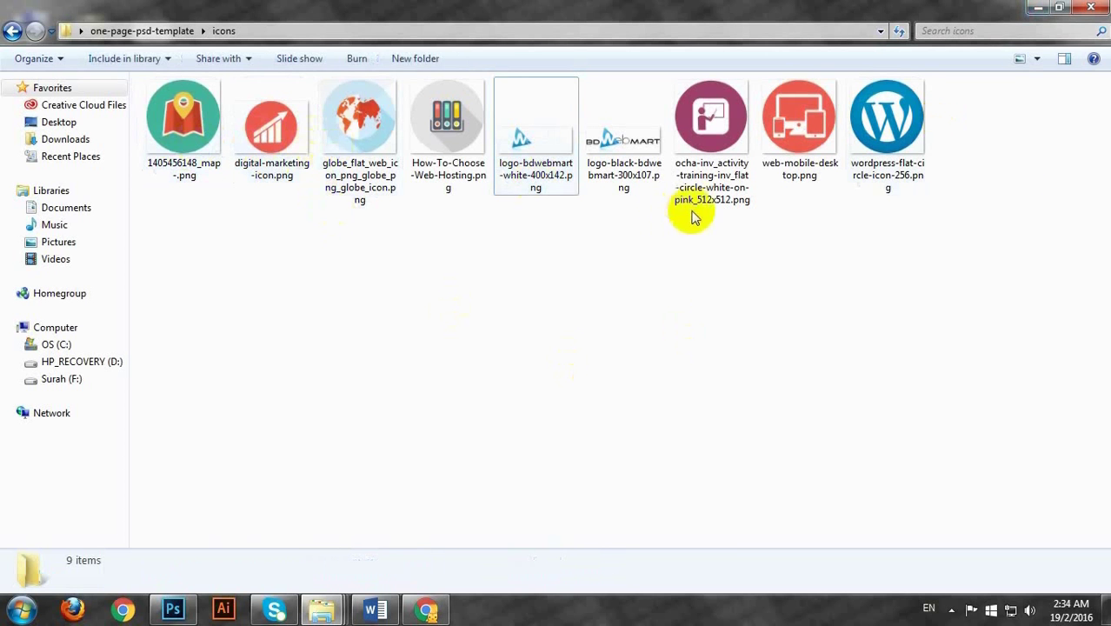
drag(877, 122, 296, 281)
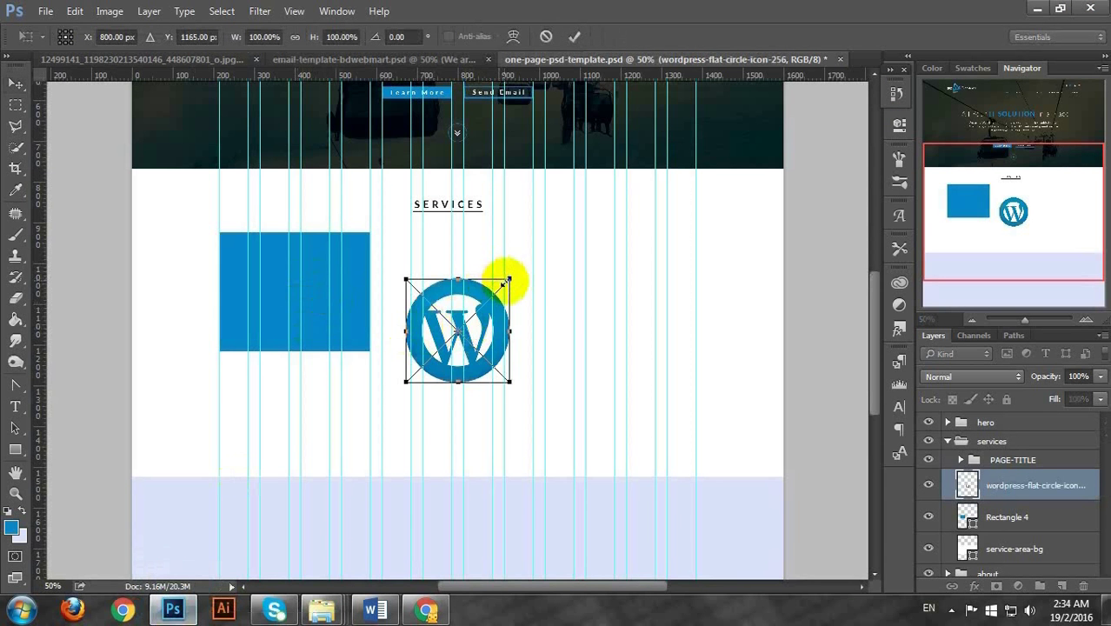
drag(507, 280, 288, 246)
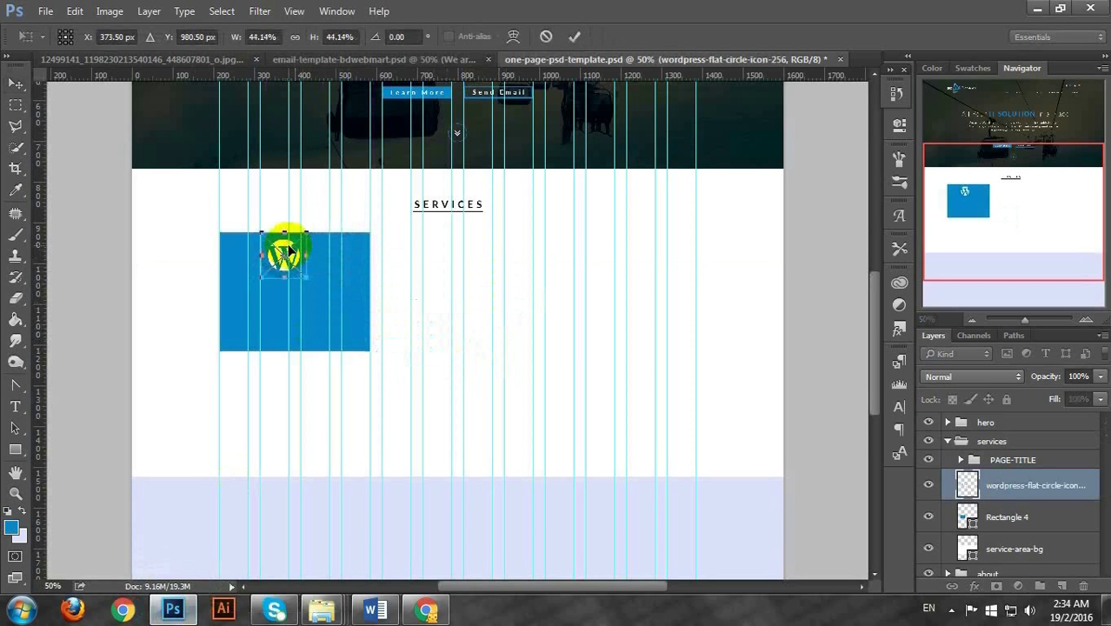
key(Return)
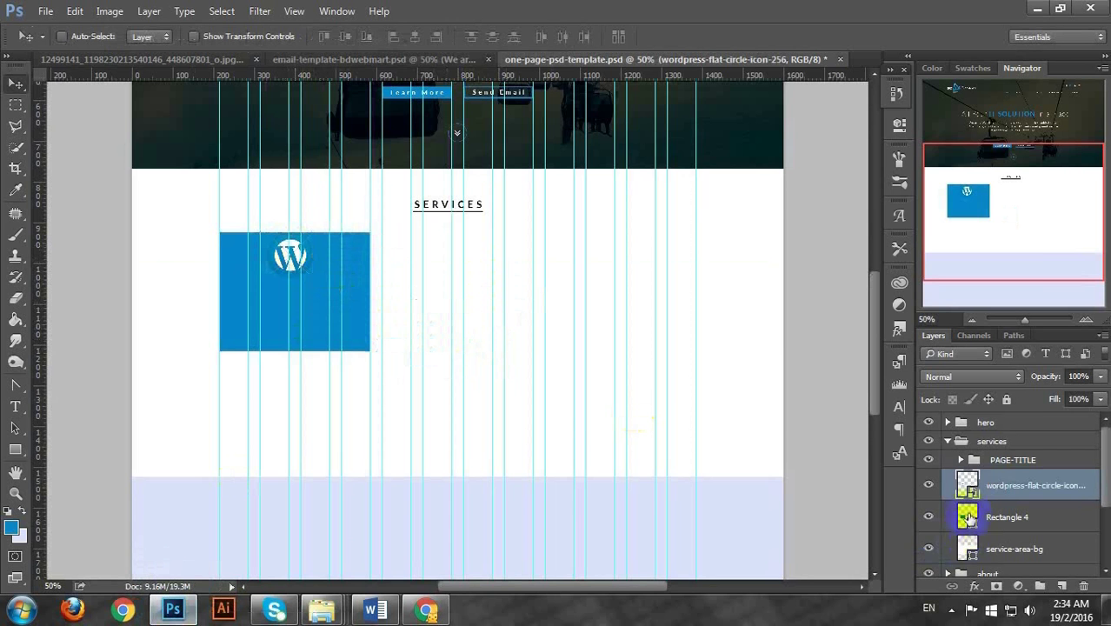
Change the service rectangle's fill from blue to a dark slate grey
double_click(972, 521)
click(641, 292)
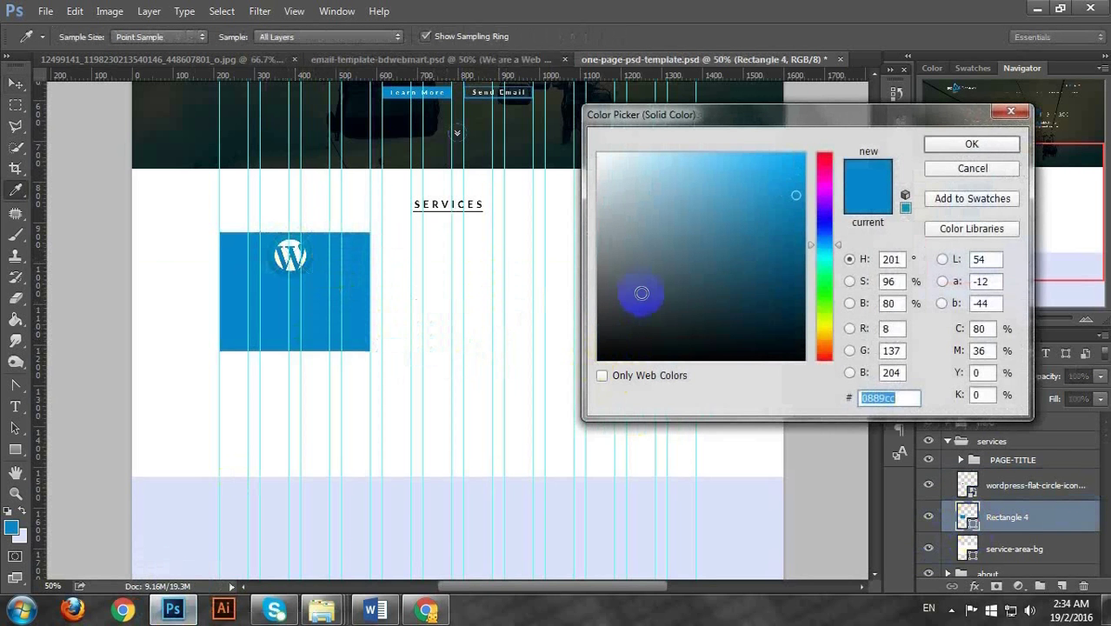
click(970, 145)
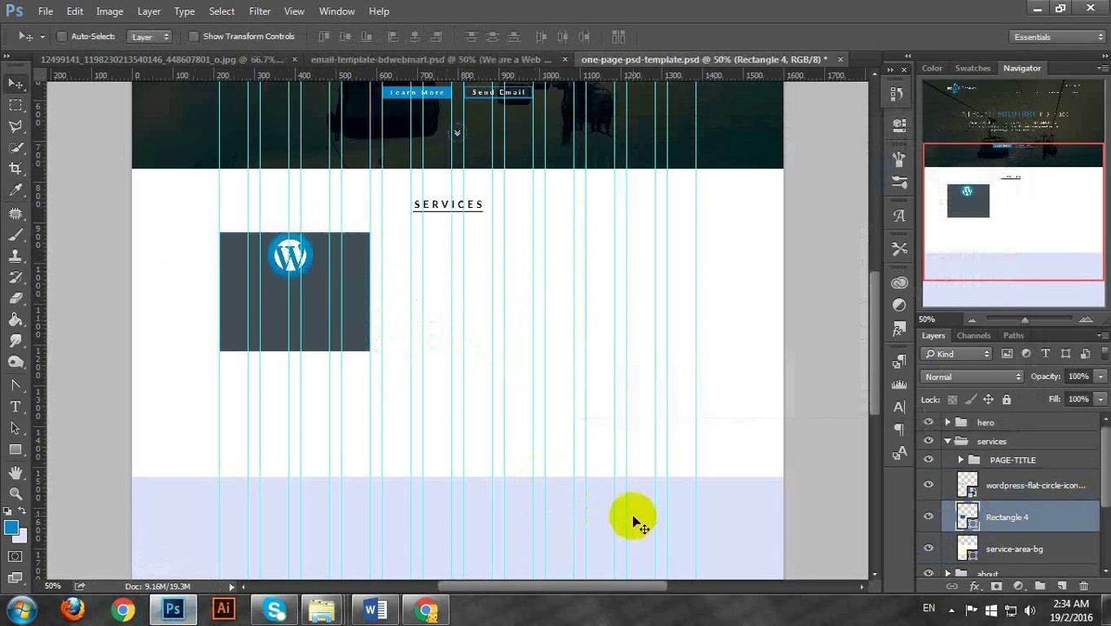
Nudge the WordPress icon slightly to the right to centre it horizontally on the dark rectangle
click(296, 302)
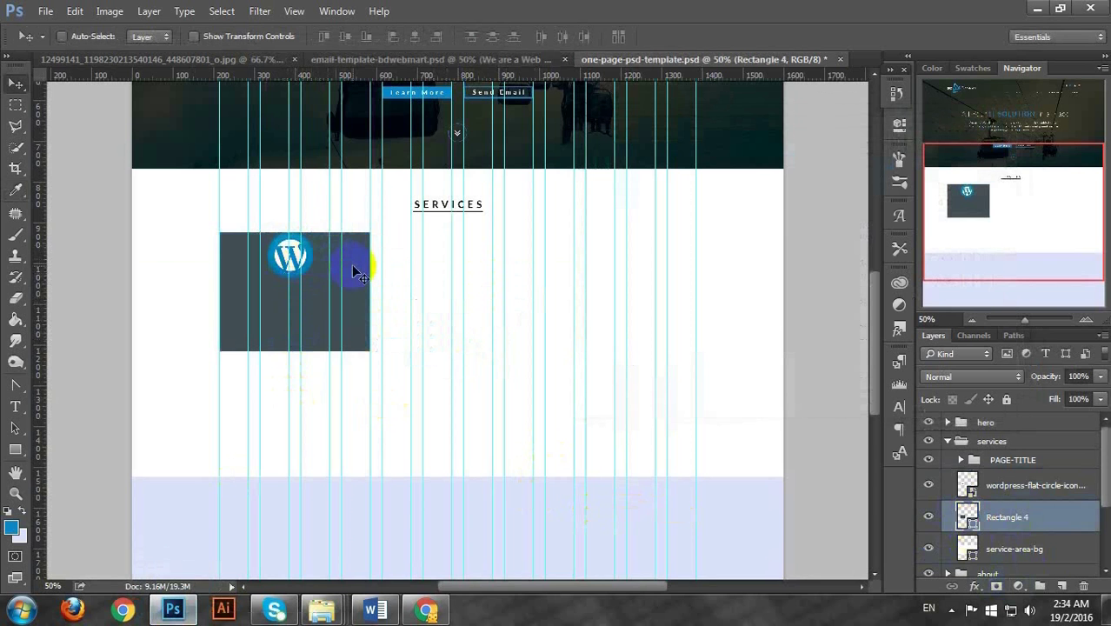
key(Right)
key(Right)
key(Right)
key(Right)
key(Left)
key(Left)
click(1022, 494)
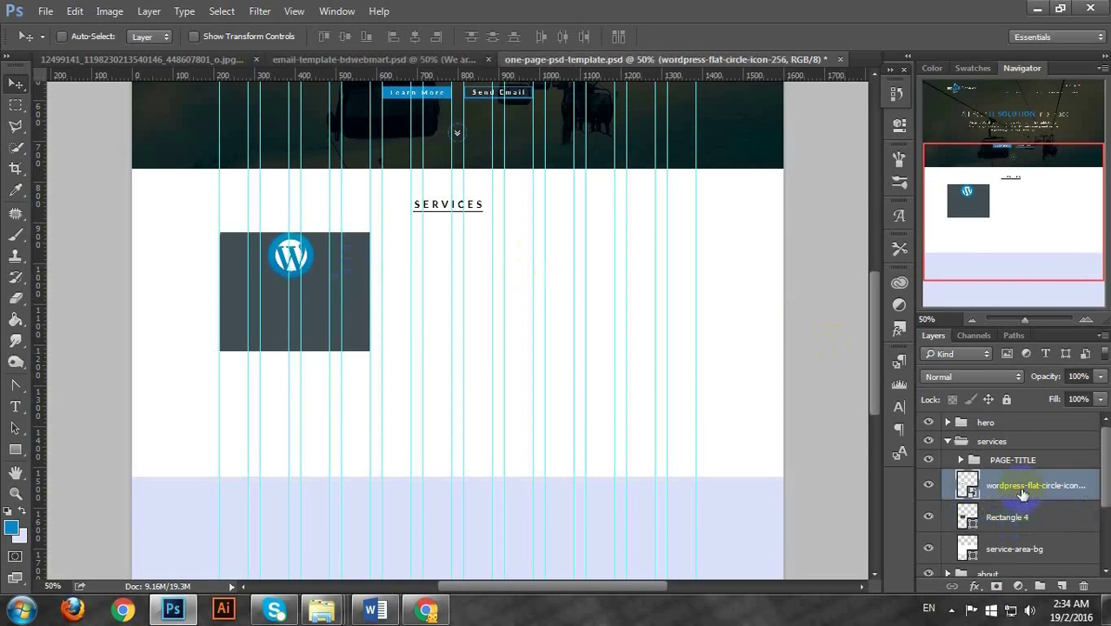
Add a layer between the WordPress icon and the rectangle and create a text box below the rectangle reading "Wordpress Development"
drag(1023, 493, 1063, 587)
click(1064, 587)
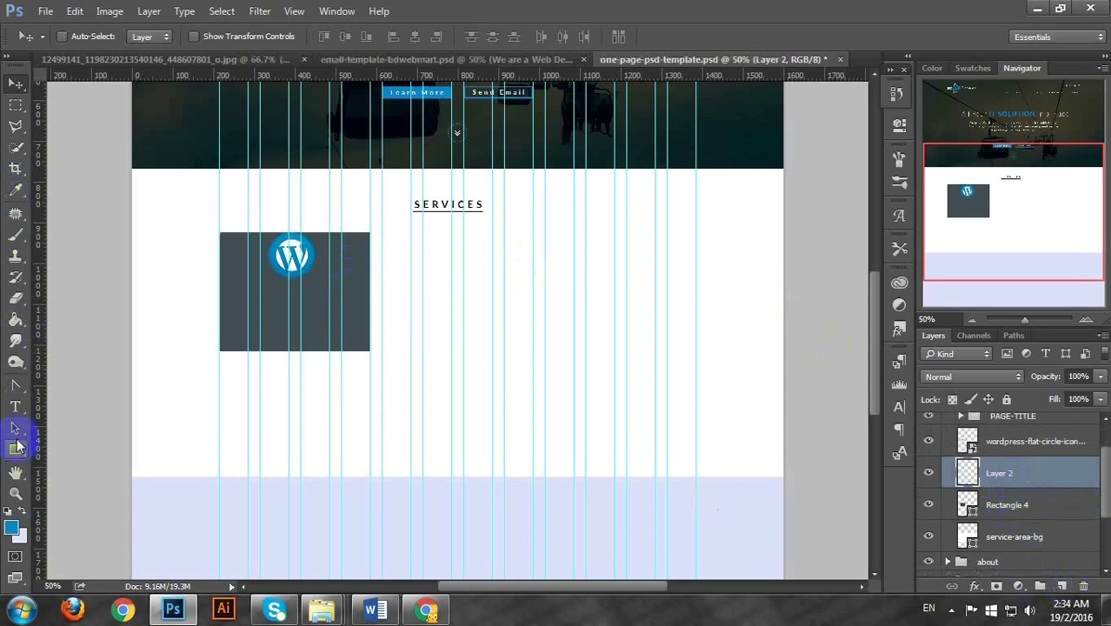
click(15, 406)
drag(468, 452, 467, 453)
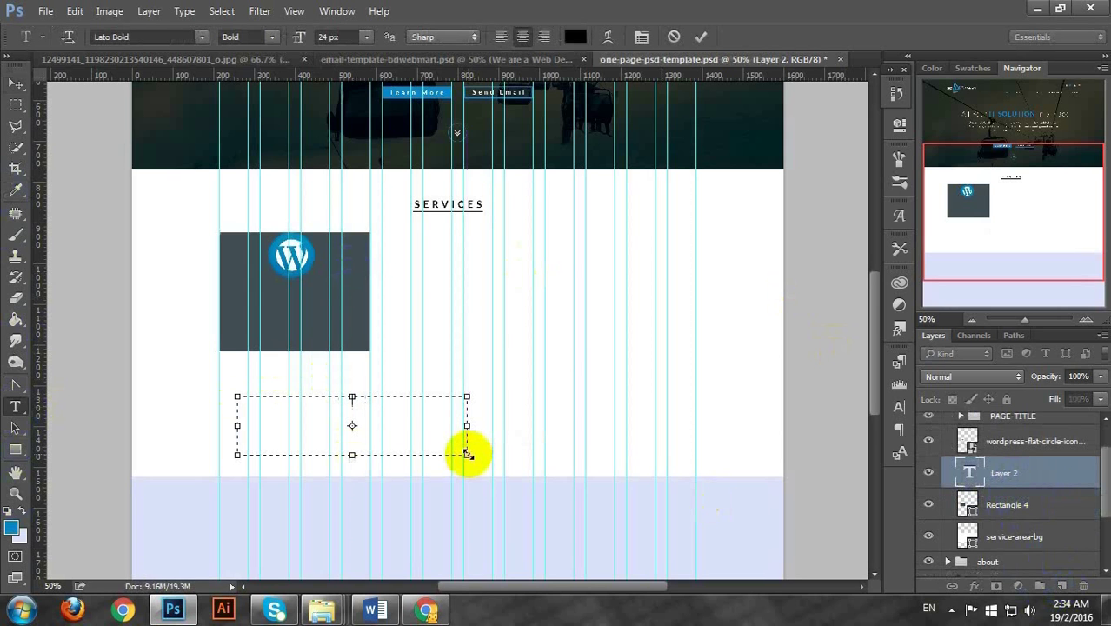
text(Wordpress Development)
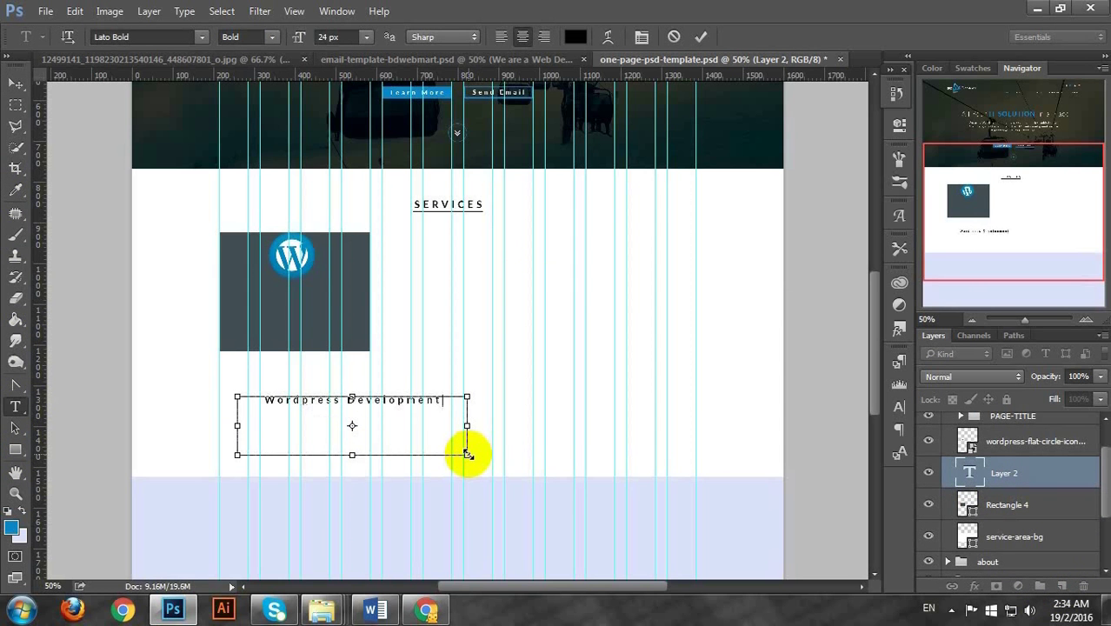
Set the tracking of the whole Wordpress Development text to 280
key(ctrl+a)
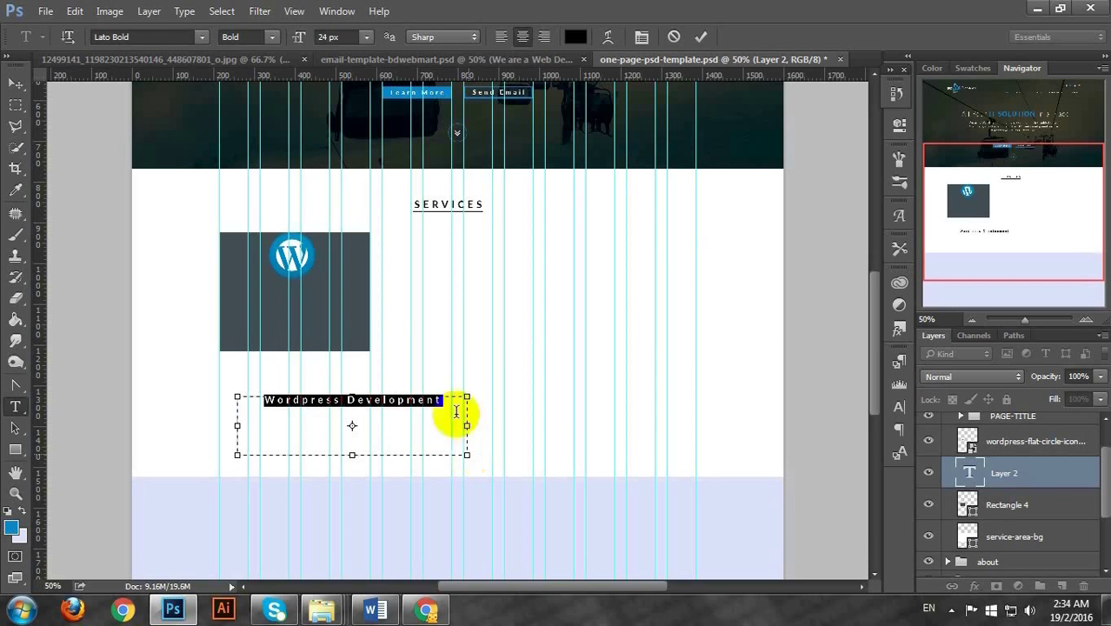
click(642, 36)
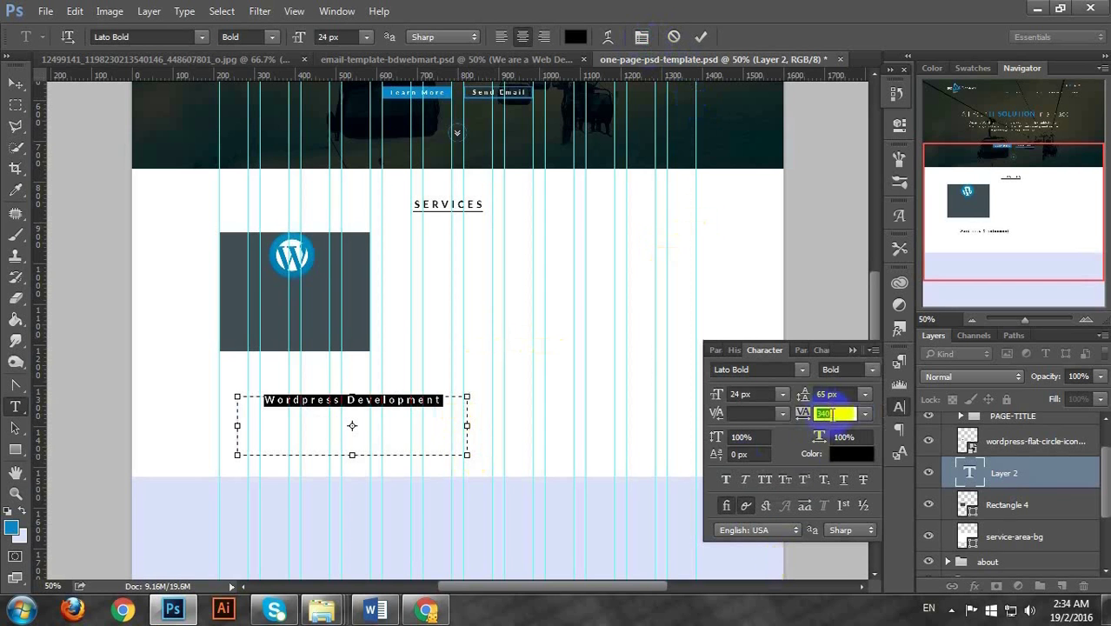
scroll(822, 413, down, 10)
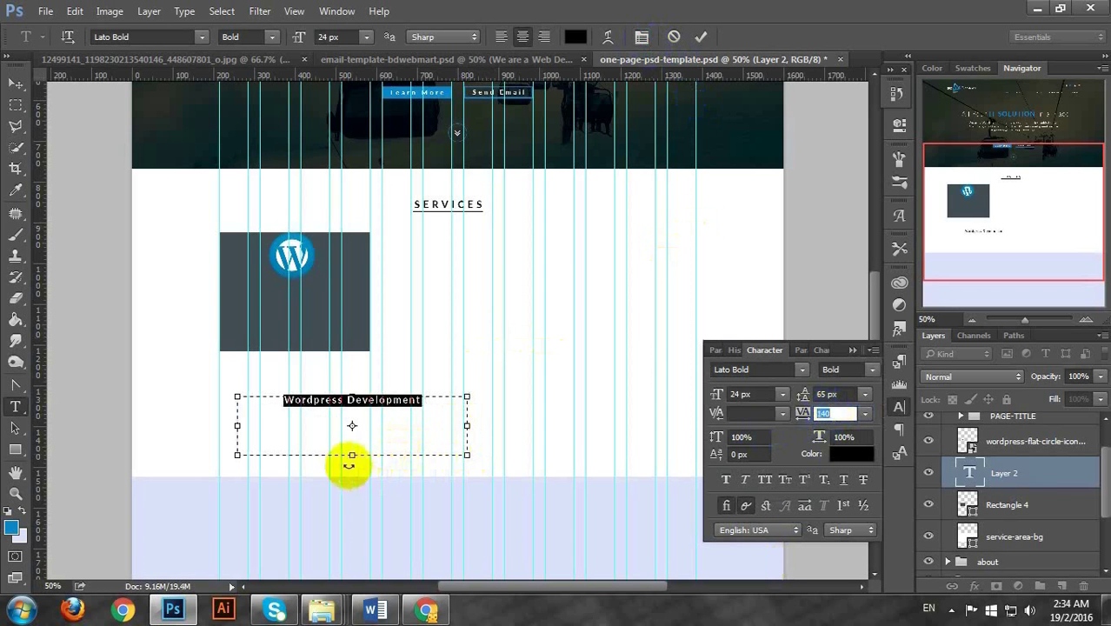
scroll(384, 426, up, 14)
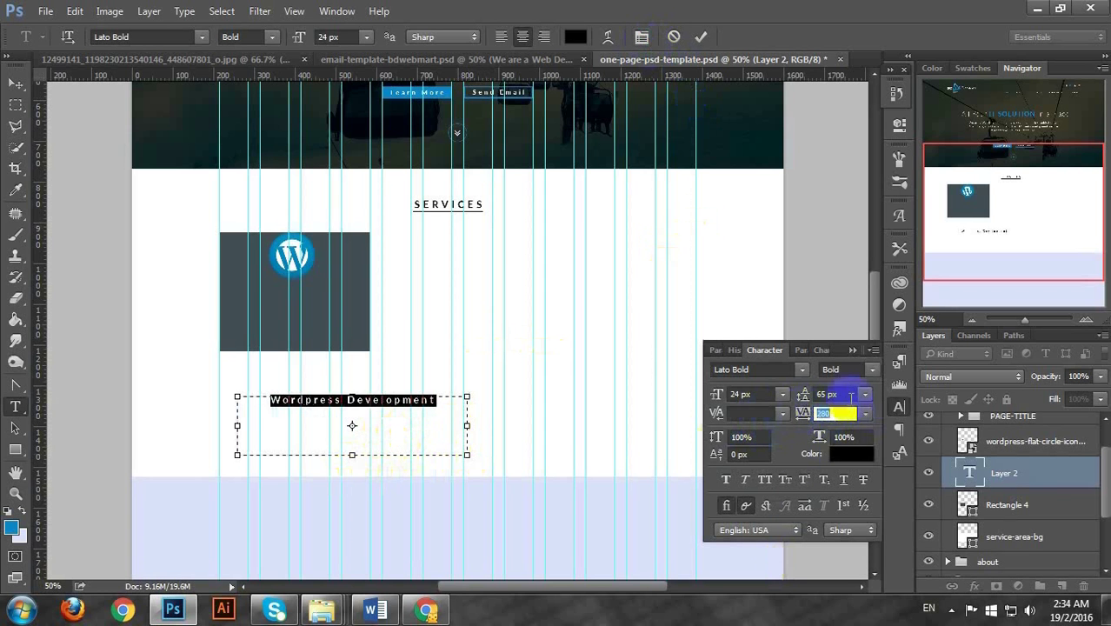
click(854, 350)
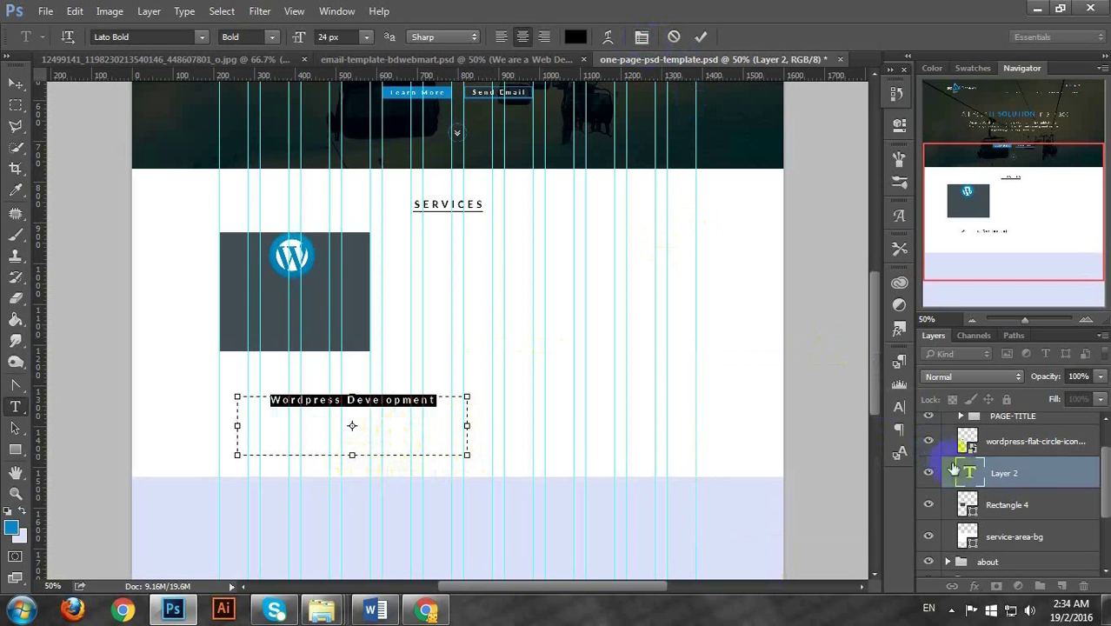
Break the service title into two lines before "Development" and set its leading to 36 px
click(363, 402)
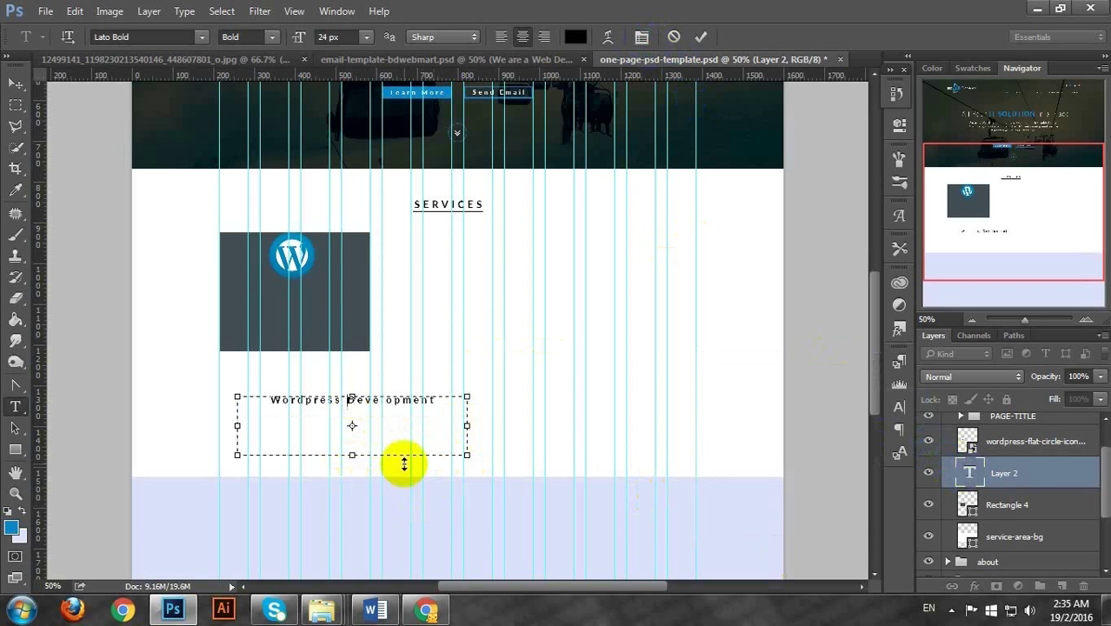
key(Return)
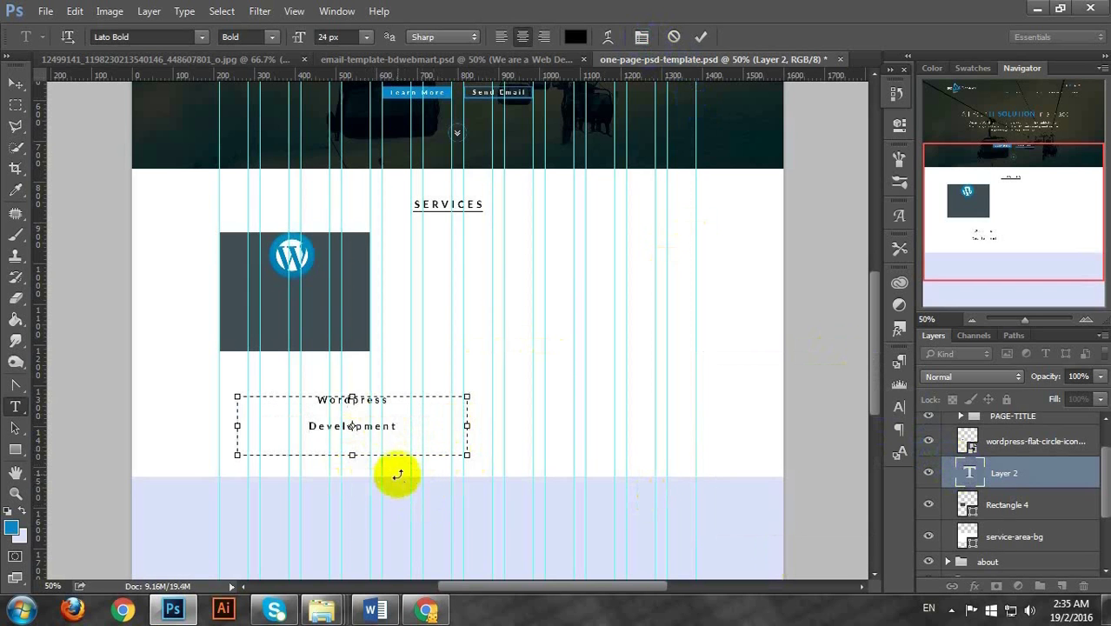
key(ctrl+a)
click(642, 37)
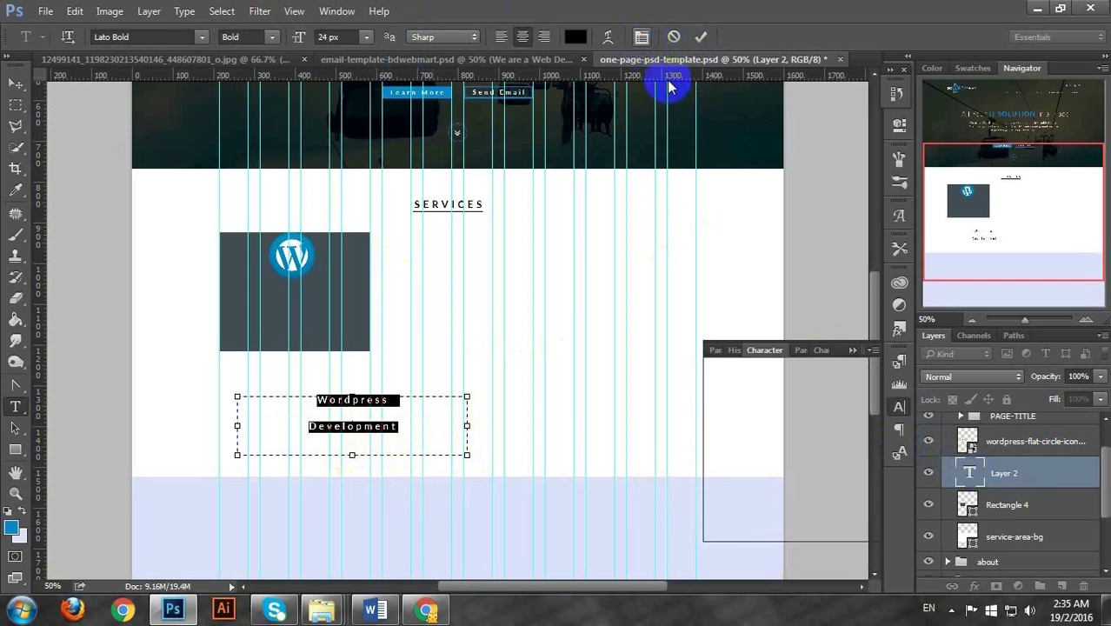
click(836, 393)
key(Down)
key(Down)
key(Down)
key(Down)
key(Down)
key(Down)
key(Down)
key(Down)
key(Down)
key(Down)
key(Down)
key(Down)
key(Down)
key(Down)
key(Down)
key(Down)
key(Down)
key(Down)
key(Down)
key(Down)
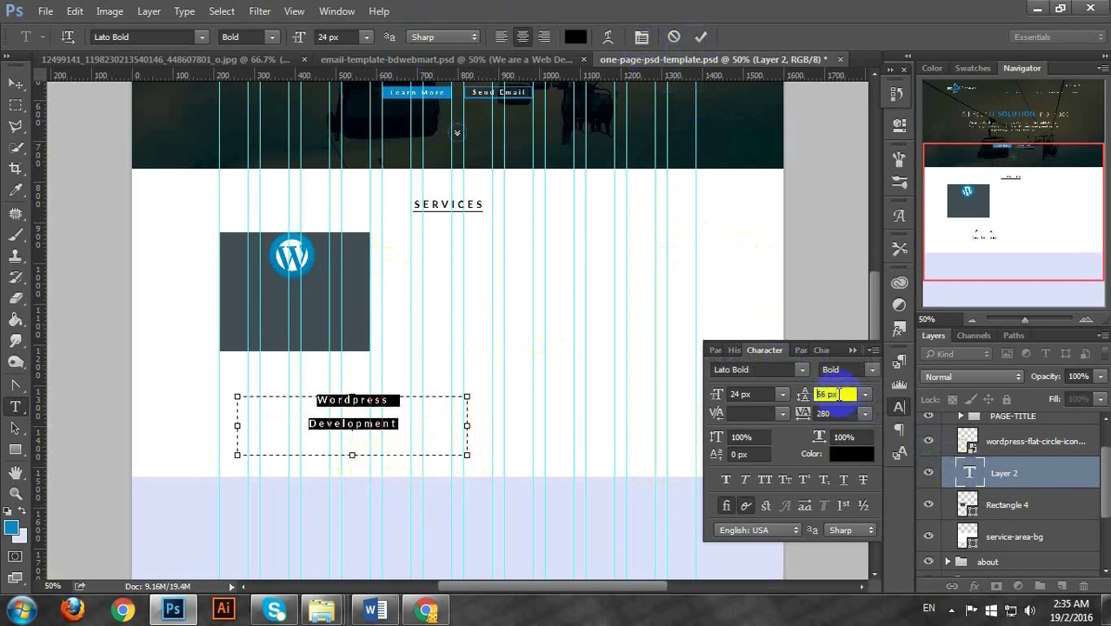
key(Down)
key(Down)
key(Down)
key(Down)
key(Down)
key(Down)
key(Down)
key(Down)
key(Down)
key(Down)
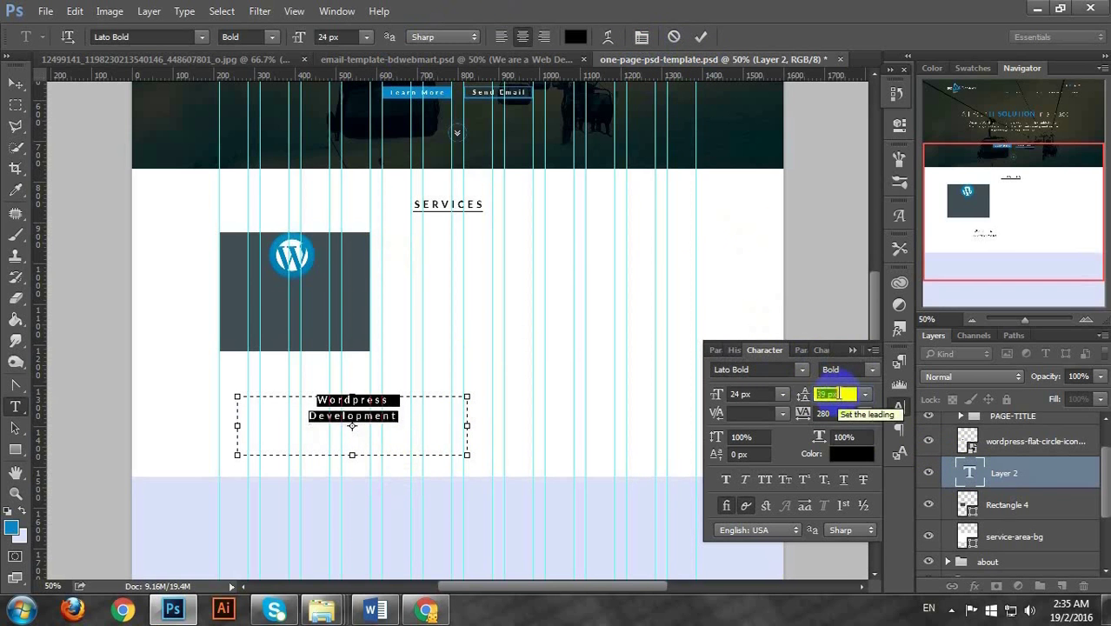
key(Down)
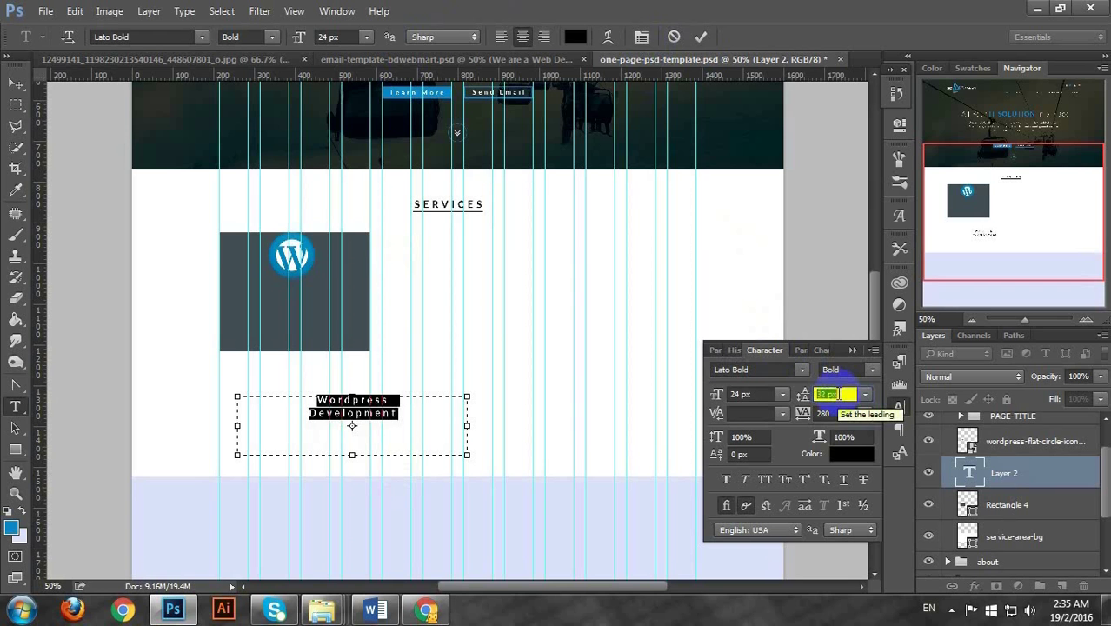
key(Up)
key(Up)
key(Up)
key(Up)
Set the two-line service title's tracking to 500 and align the text to the centre
click(840, 413)
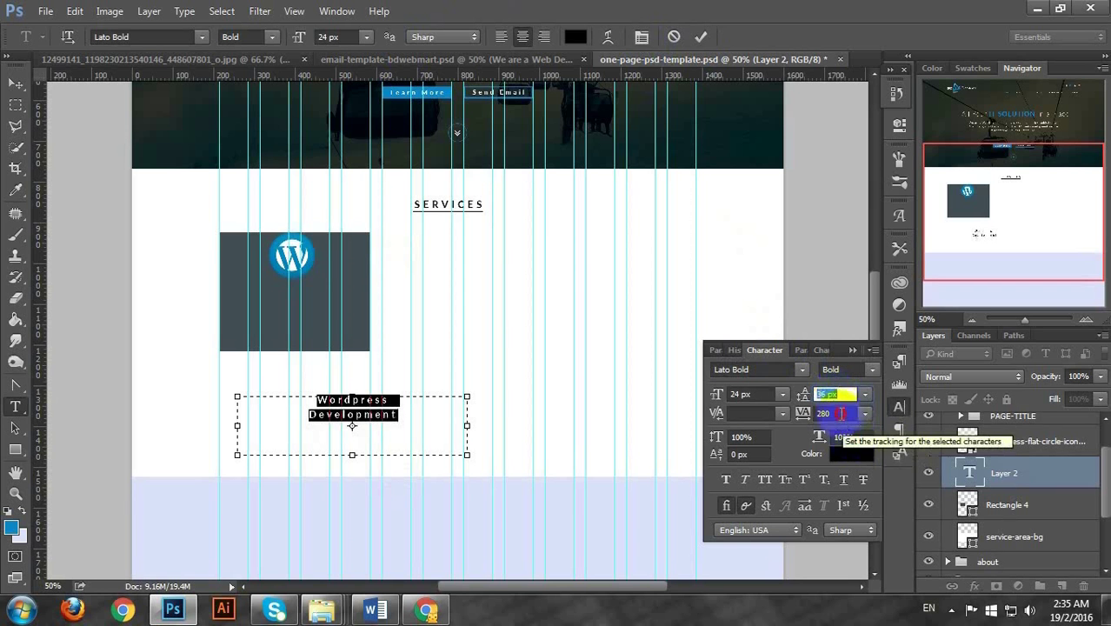
key(Up)
key(Up)
key(Up)
key(Up)
key(Up)
key(Up)
key(Up)
key(Up)
key(Up)
key(Up)
key(Up)
key(Up)
key(Up)
key(Up)
key(Up)
key(Up)
key(Up)
key(Up)
key(Up)
key(Up)
key(Up)
key(Up)
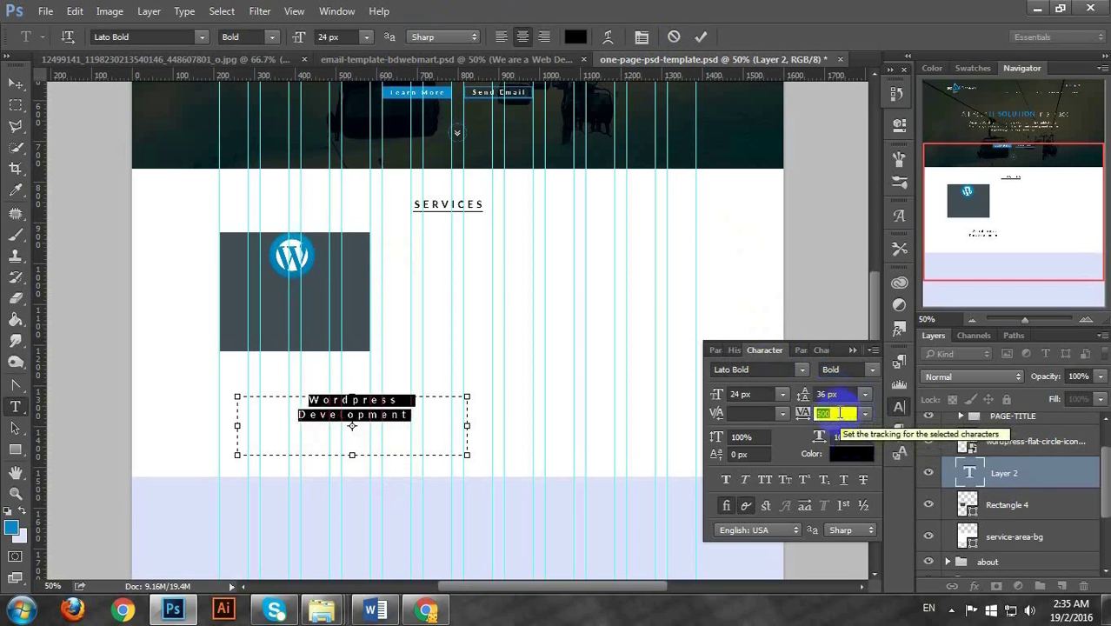
click(523, 38)
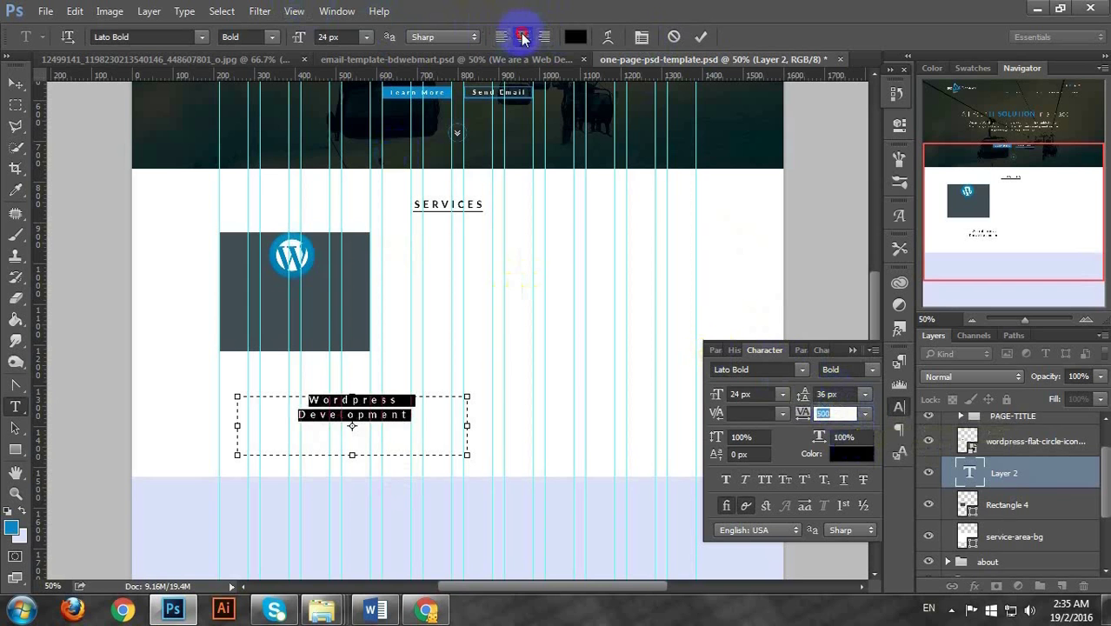
Shorten the Wordpress Development text box to fit its two lines and move the title onto the dark rectangle below the icon
click(312, 401)
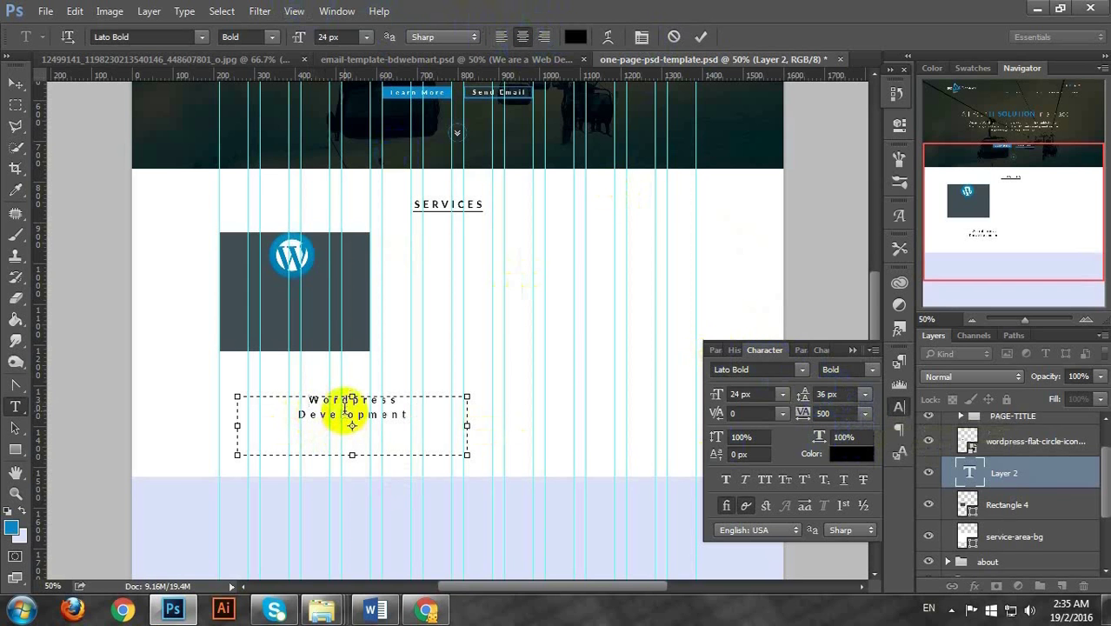
click(402, 401)
drag(351, 453, 351, 423)
click(15, 84)
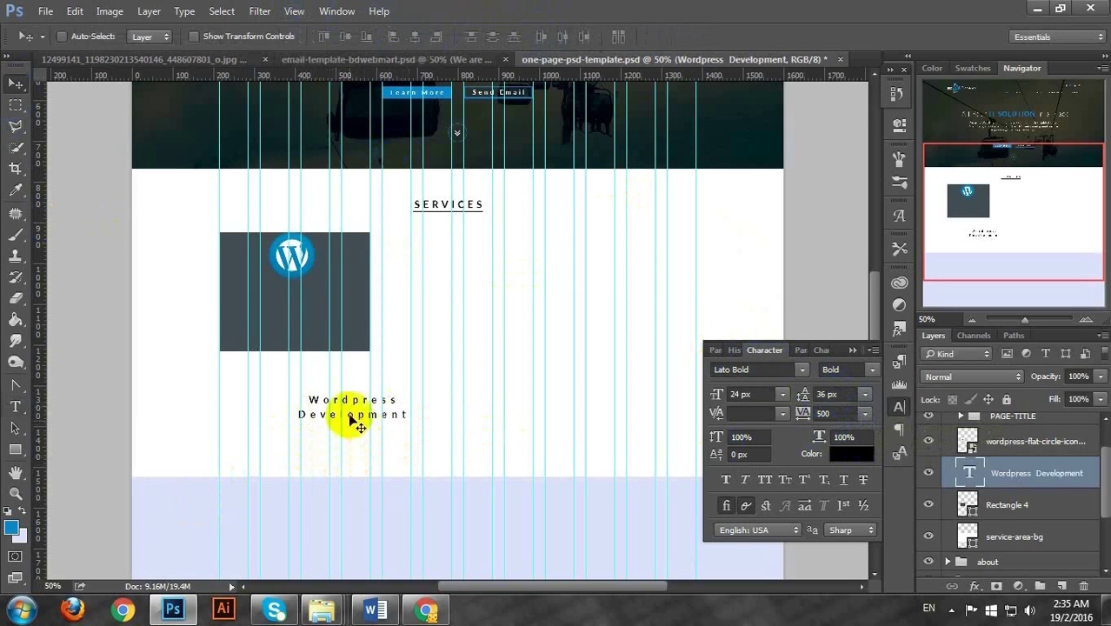
drag(330, 381, 295, 317)
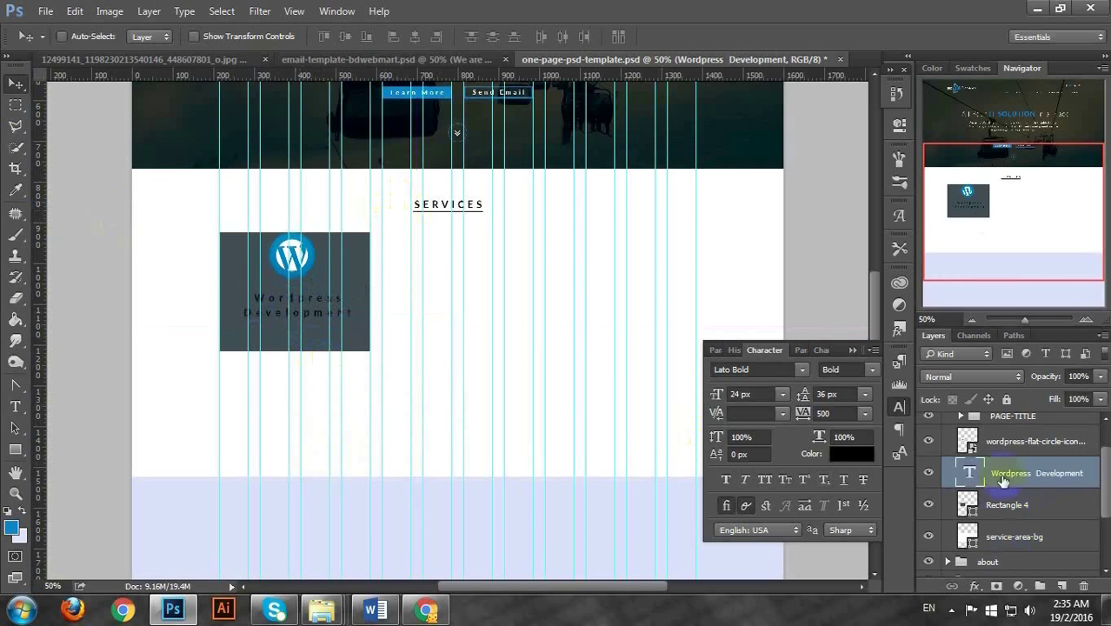
Align the WordPress icon, title and rectangle on their horizontal centres and nudge them left until the rectangle meets its column guide
shift+click(1029, 441)
click(1034, 507)
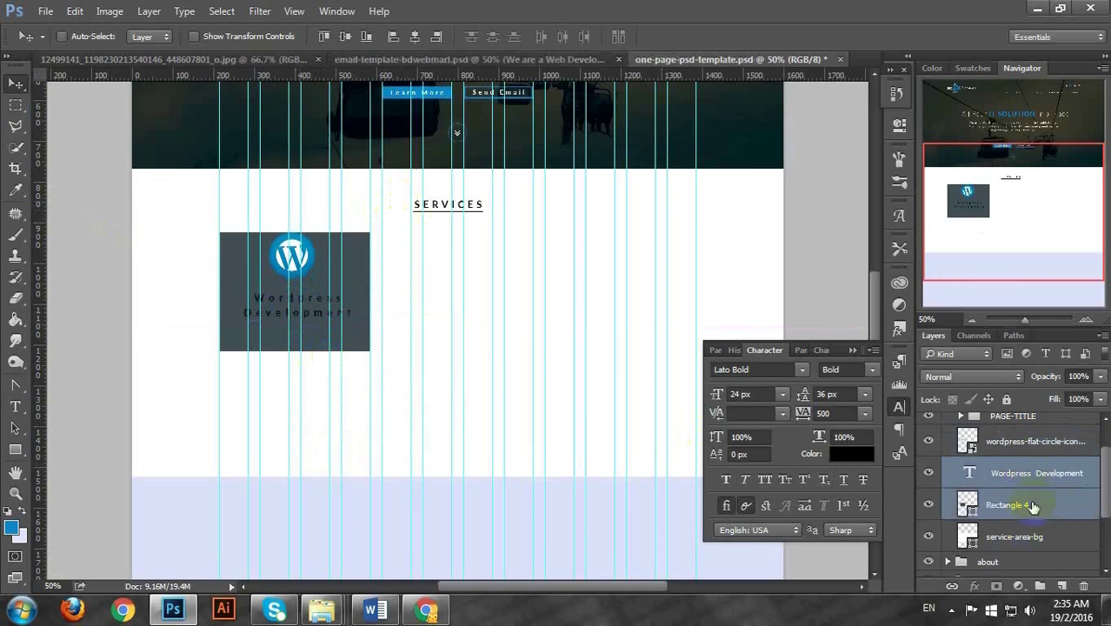
shift+click(1034, 507)
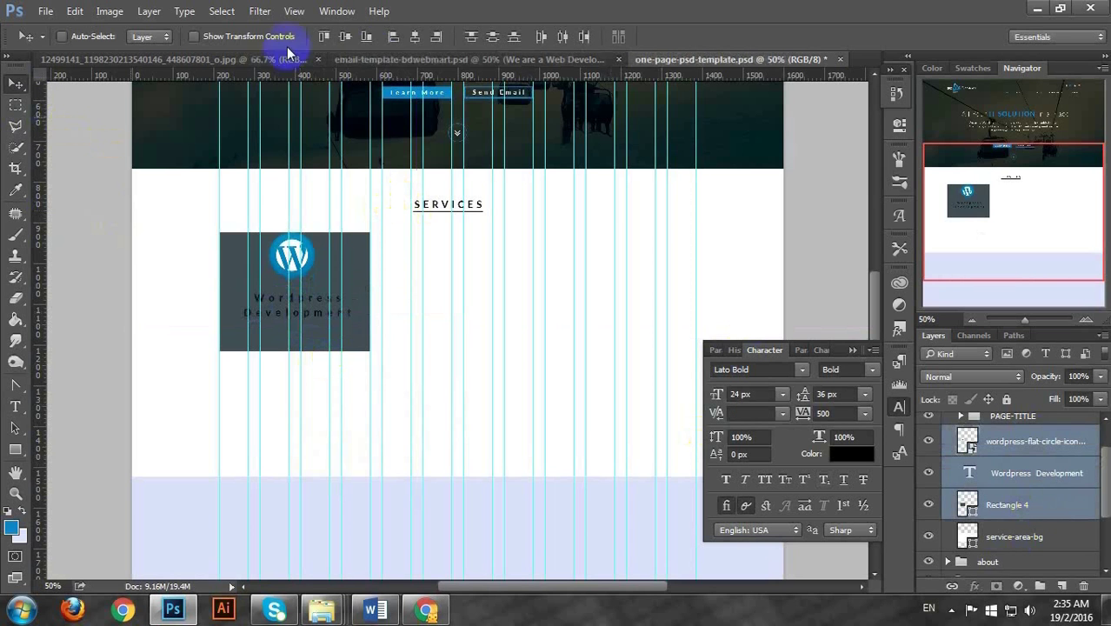
click(413, 38)
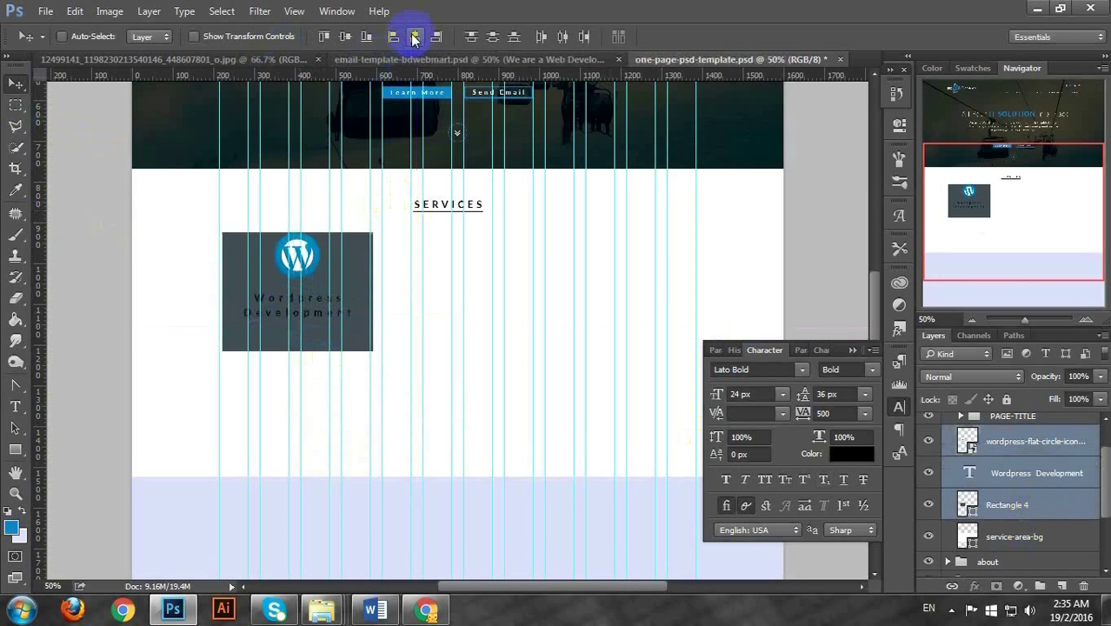
key(Left)
key(Left)
key(Left)
key(Left)
key(Left)
key(Left)
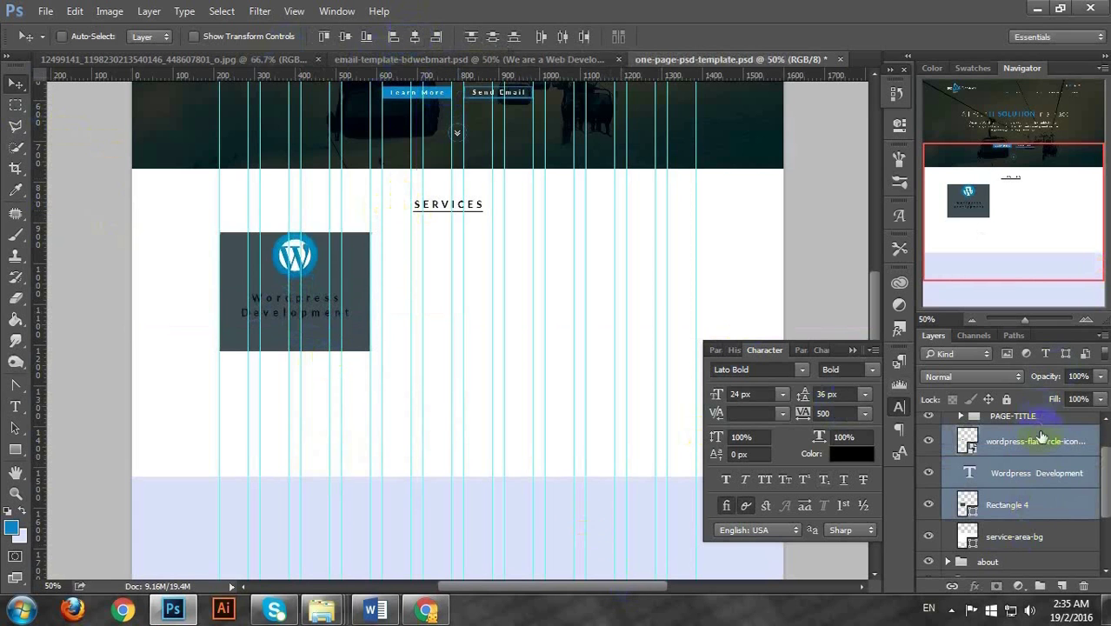
Hide the dark rectangle and nudge the WordPress icon about 12 px down, closer to the title
click(978, 516)
click(928, 506)
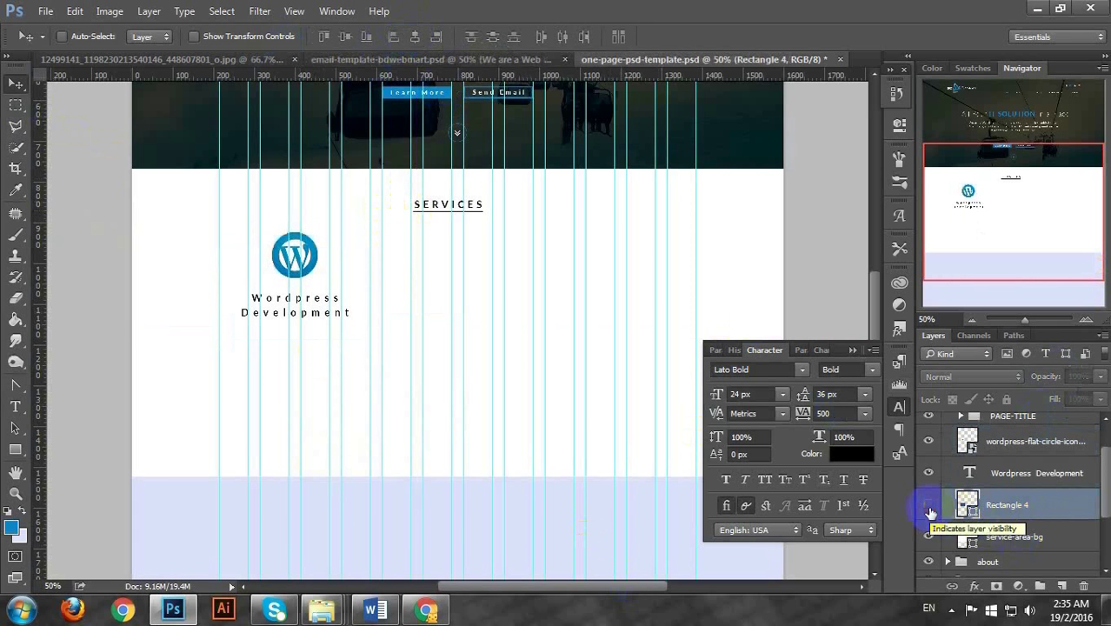
click(1013, 452)
key(Down)
key(Down)
key(Down)
key(Down)
key(Down)
key(Down)
key(Down)
key(Down)
key(Down)
key(Down)
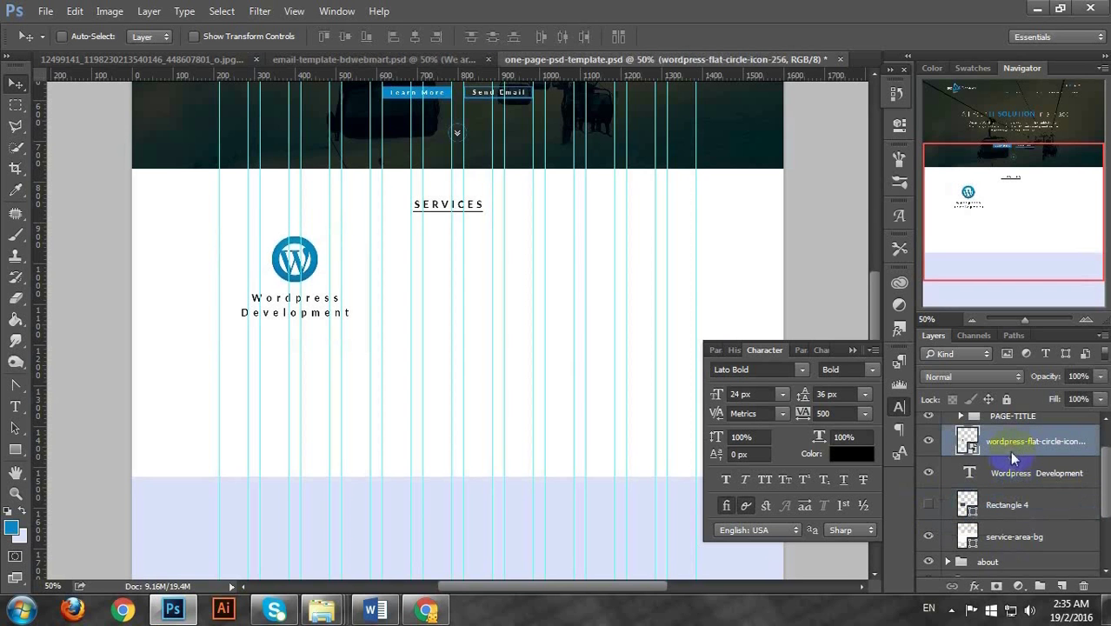
key(Down)
key(Down)
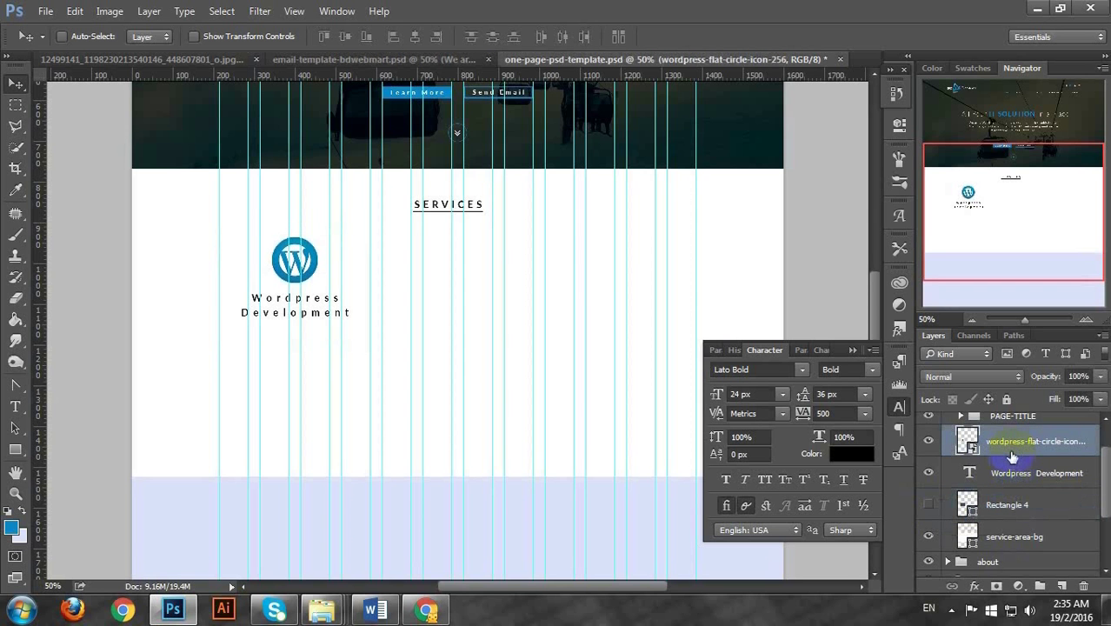
Group the WordPress icon and title layers and name the group "service -1"
shift+click(1018, 472)
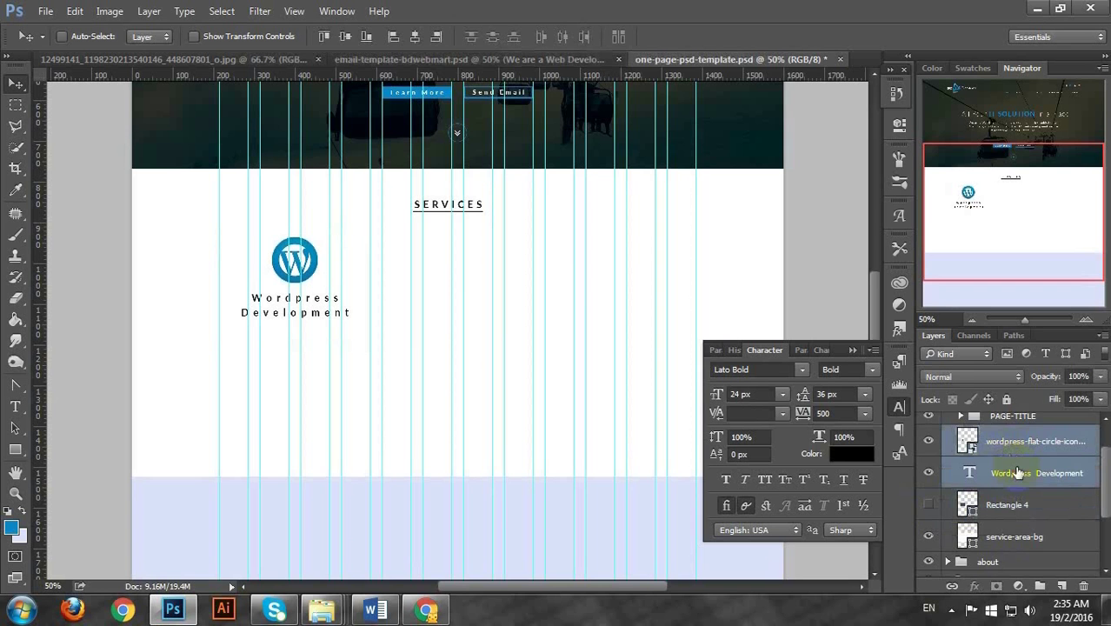
key(ctrl+g)
double_click(1000, 478)
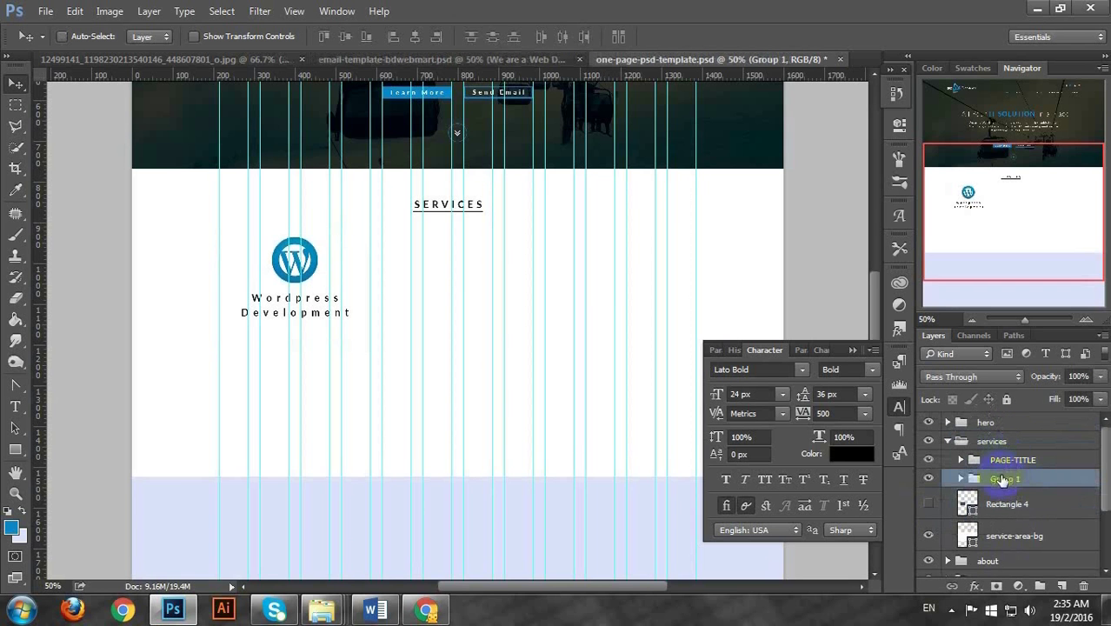
text(se)
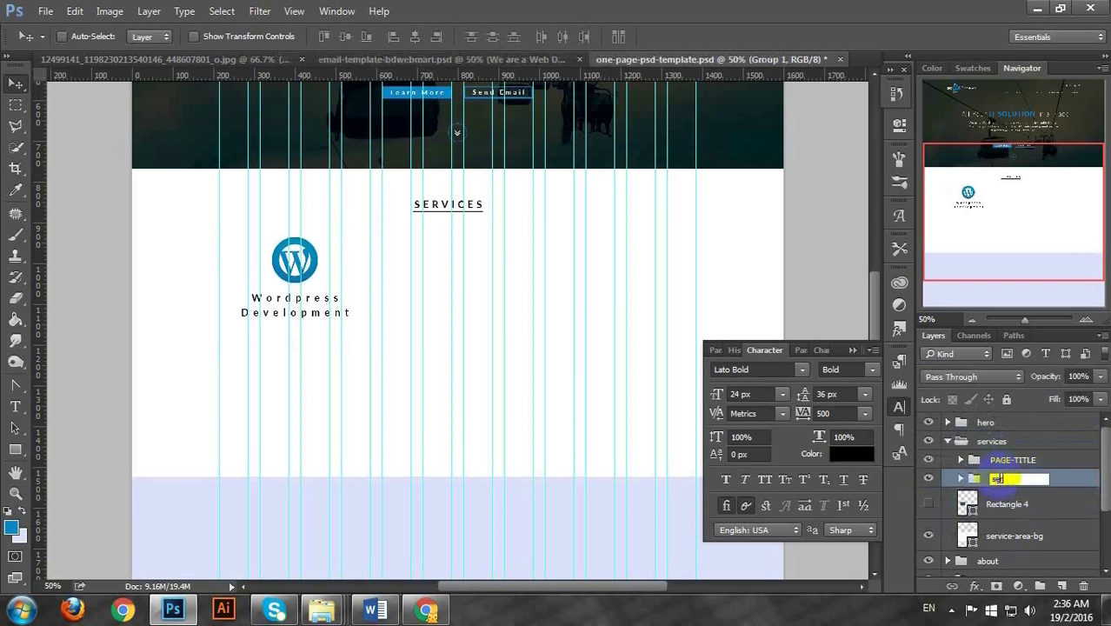
text(rvice -1)
key(Return)
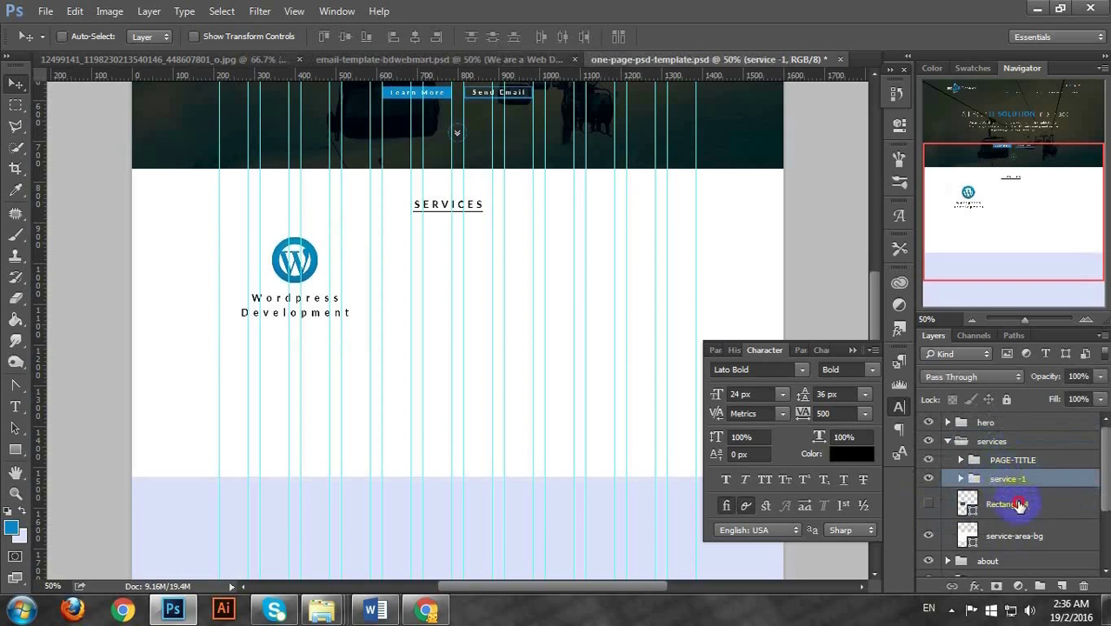
Show the Rectangle 4 layer again and move it into the service -1 group
click(971, 502)
click(927, 504)
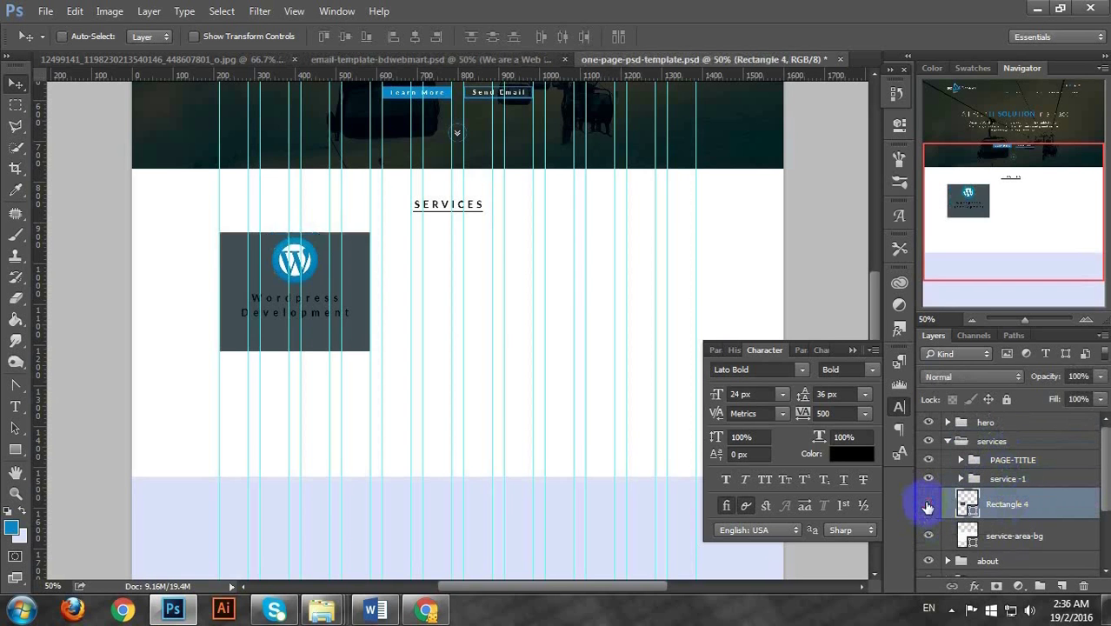
click(927, 504)
click(928, 504)
click(1001, 504)
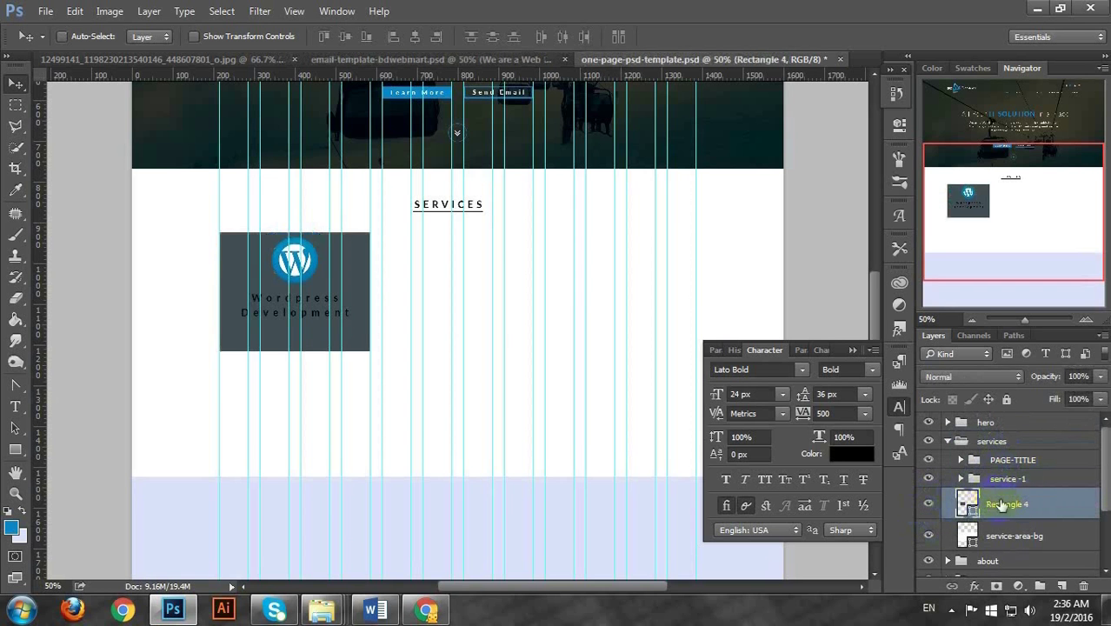
drag(1001, 504, 970, 486)
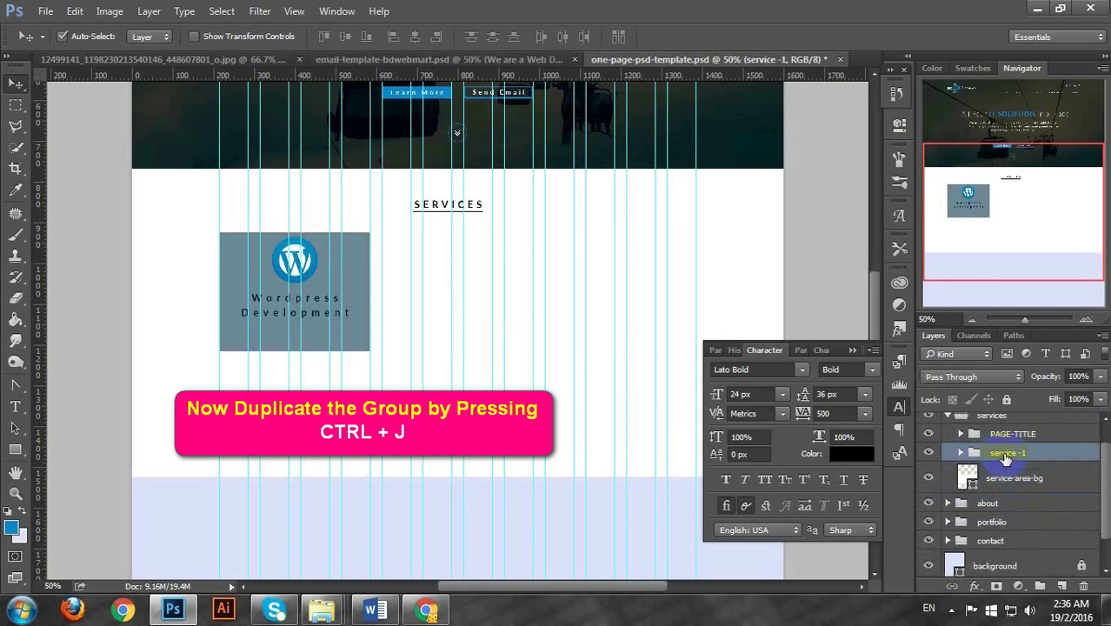
Duplicate the service -1 group and move the original right to the next column guide as a second service box
key(ctrl+j)
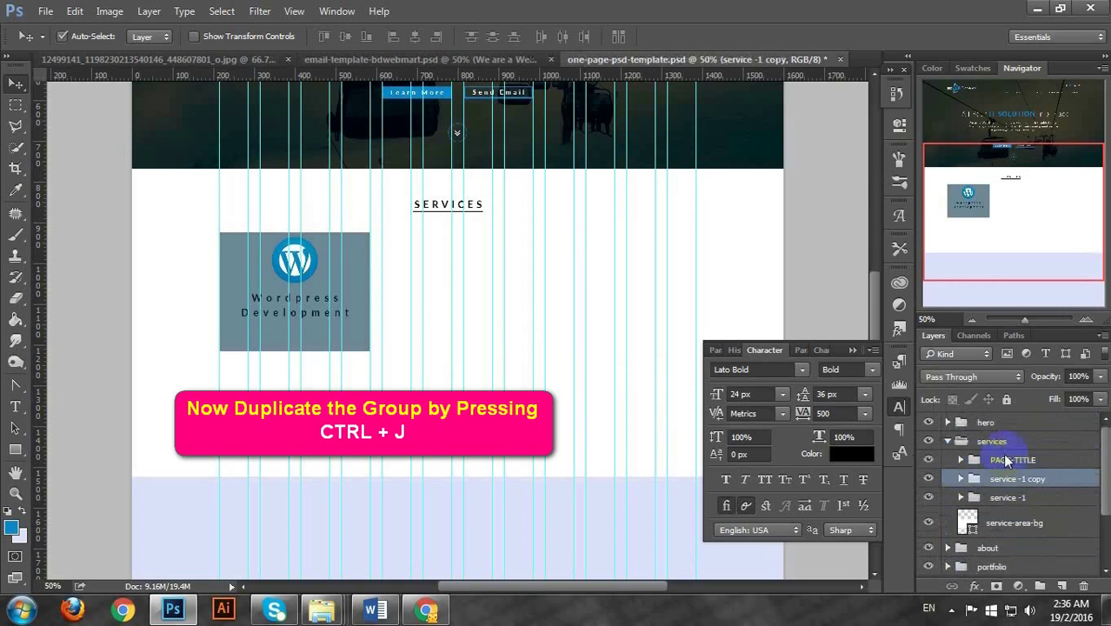
scroll(1013, 469, up, 1)
click(989, 483)
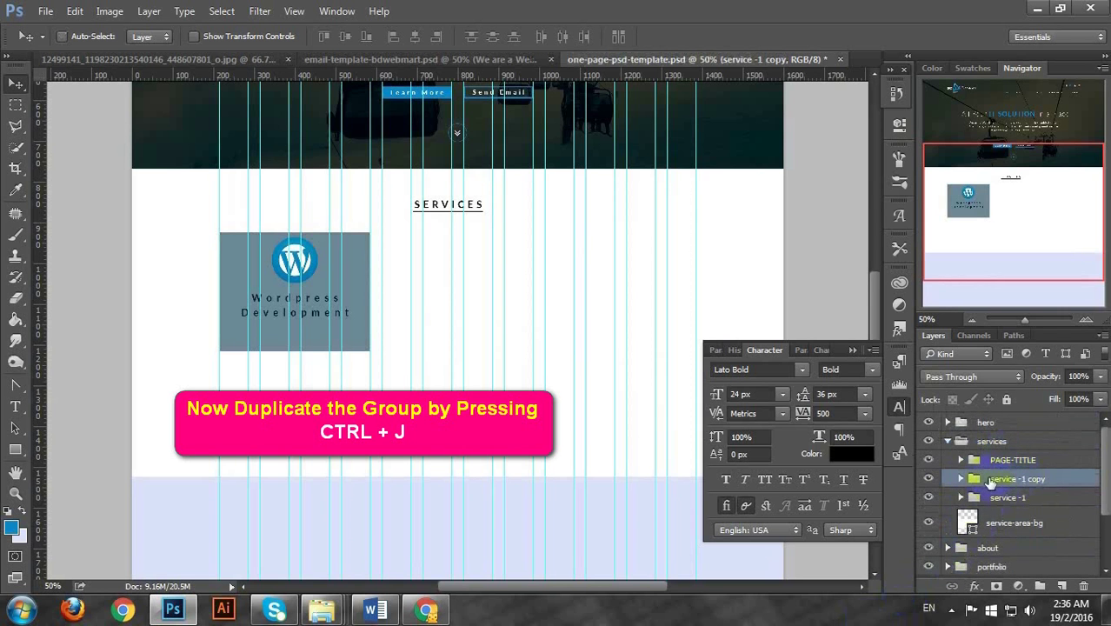
click(995, 498)
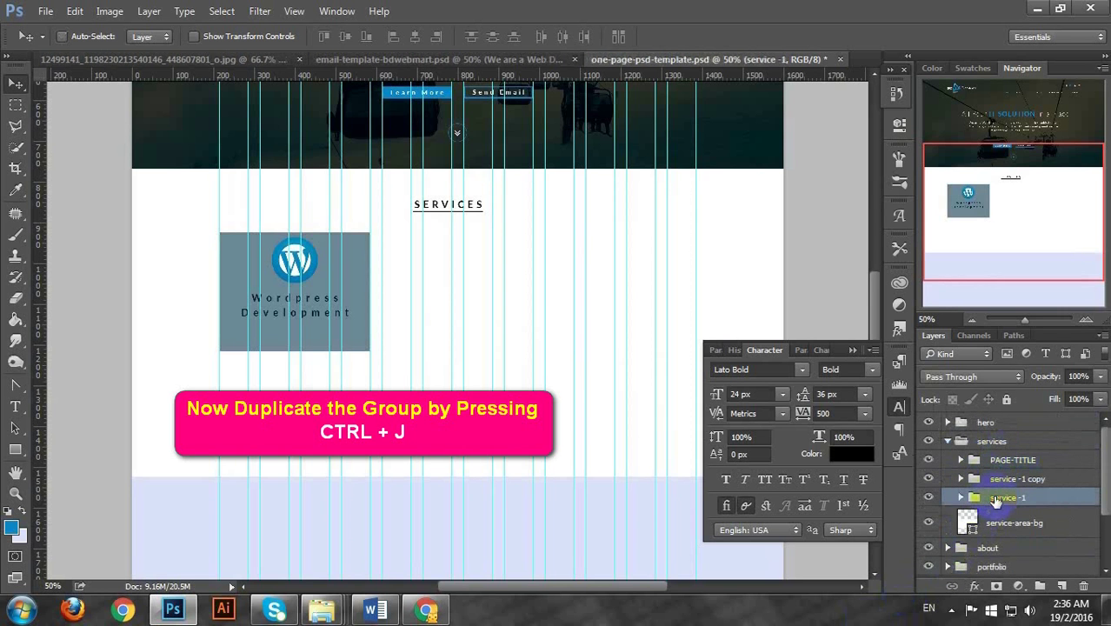
key(shift+Right)
key(shift+Right)
key(shift+Right)
key(shift+Right)
key(shift+Right)
key(shift+Right)
key(shift+Right)
key(shift+Right)
key(shift+Right)
key(shift+Right)
key(shift+Right)
key(shift+Right)
key(shift+Right)
key(shift+Right)
key(shift+Right)
key(shift+Right)
key(shift+Right)
key(shift+Right)
key(shift+Right)
key(shift+Right)
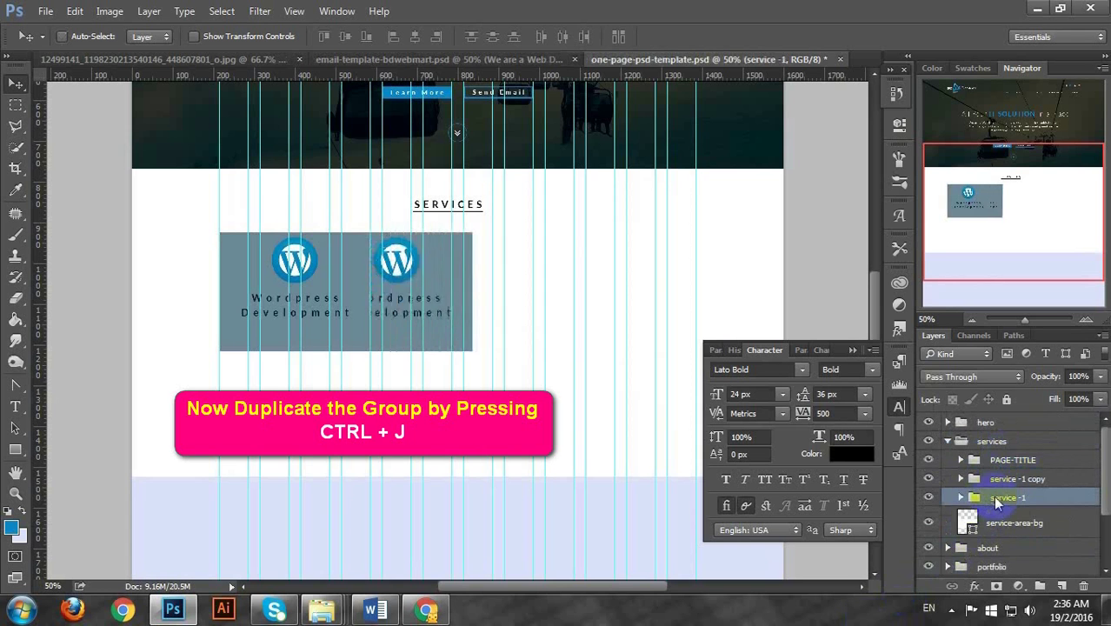
key(shift+Right)
key(shift+Right)
key(shift+Right)
key(shift+Right)
key(shift+Right)
key(shift+Right)
key(shift+Right)
key(shift+Right)
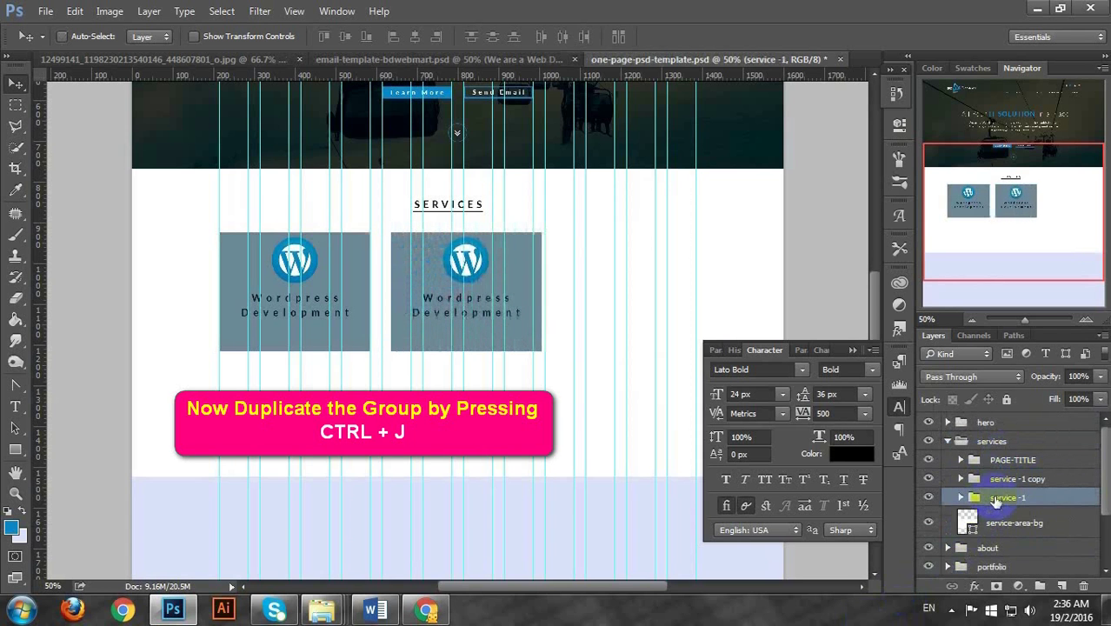
key(shift+Left)
key(shift+Left)
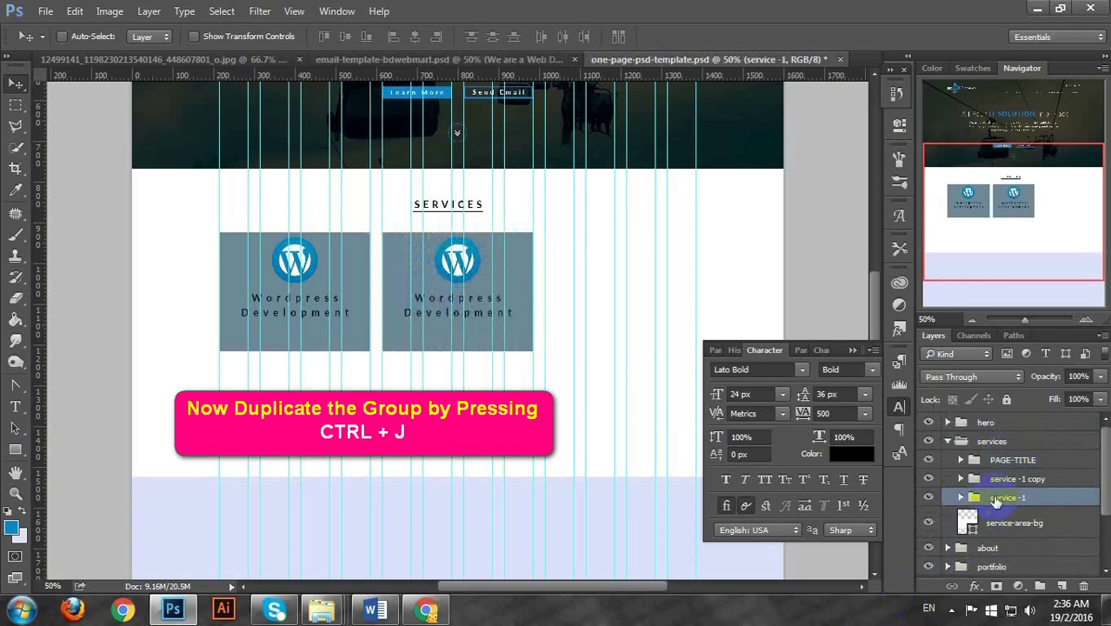
Duplicate the second service box's group and nudge the copy until its edge lines up with the column guide
key(ctrl+j)
key(shift+Right)
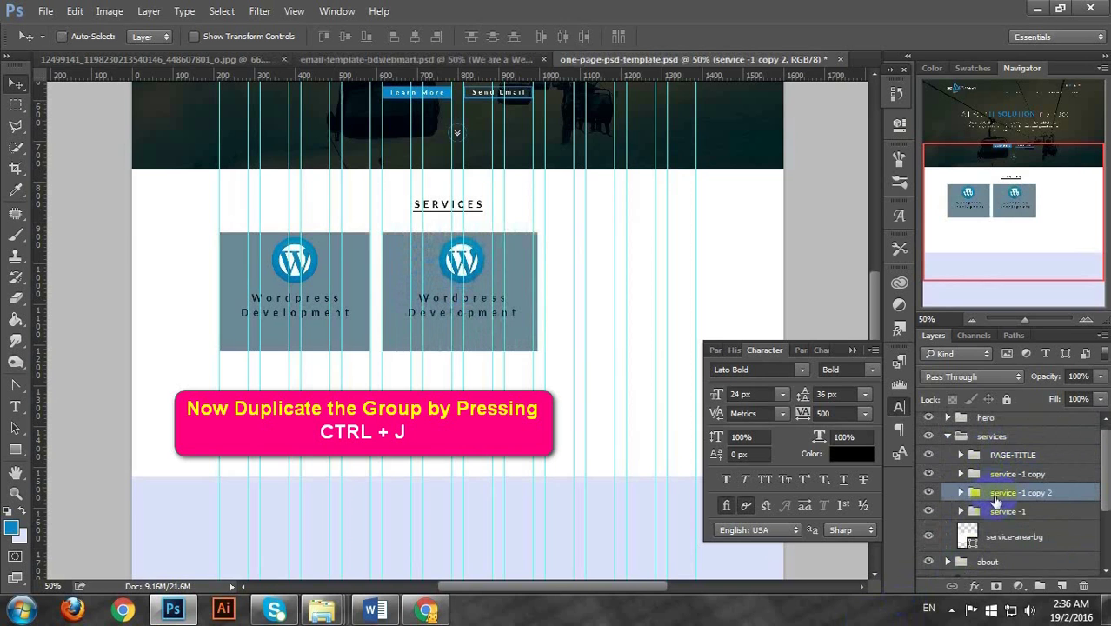
key(Left)
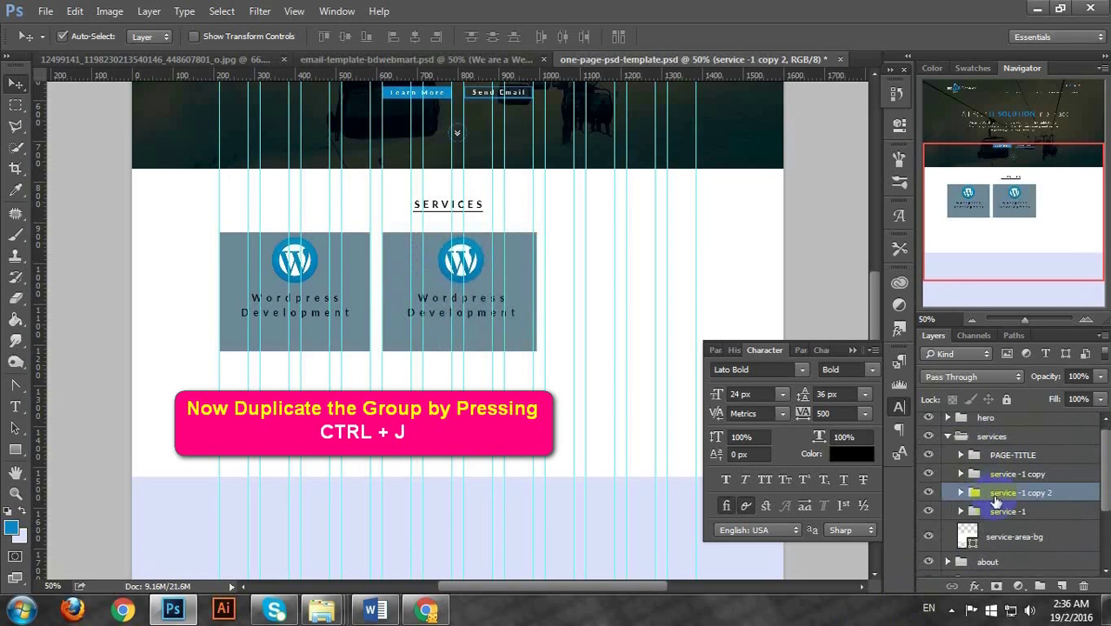
key(shift+Left)
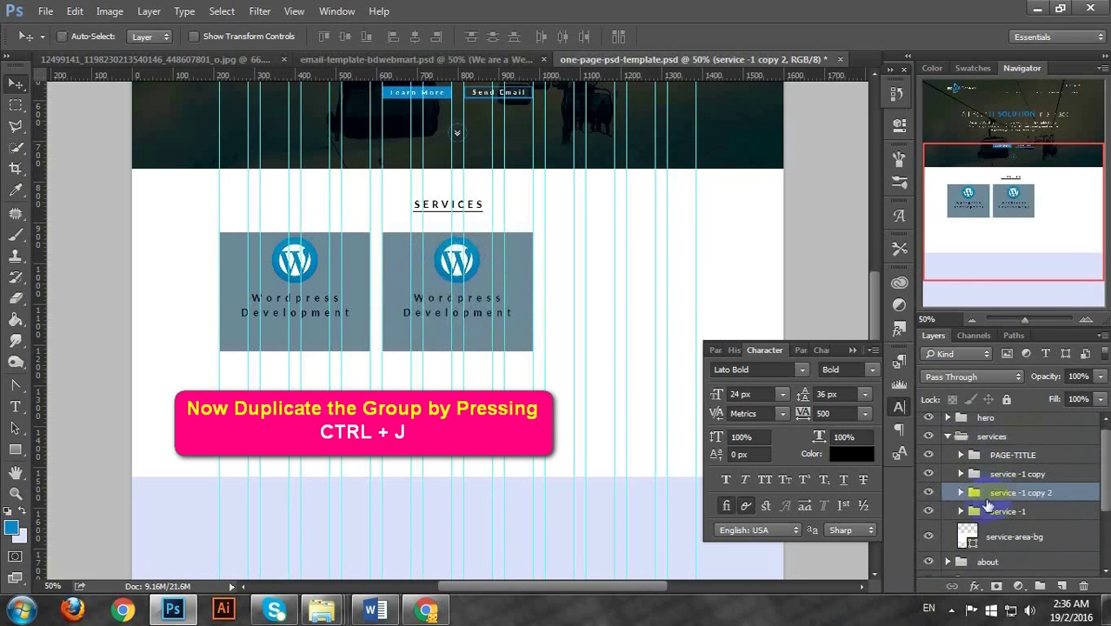
Move the original service -1 group right from the second box to form a third service box
click(1004, 511)
key(shift+Right)
key(shift+Right)
key(shift+Right)
key(shift+Right)
key(shift+Right)
key(shift+Right)
key(shift+Right)
key(shift+Right)
key(shift+Right)
key(shift+Right)
key(shift+Right)
key(shift+Right)
key(shift+Right)
key(shift+Right)
key(shift+Right)
key(shift+Right)
key(shift+Right)
key(shift+Right)
key(shift+Right)
key(shift+Right)
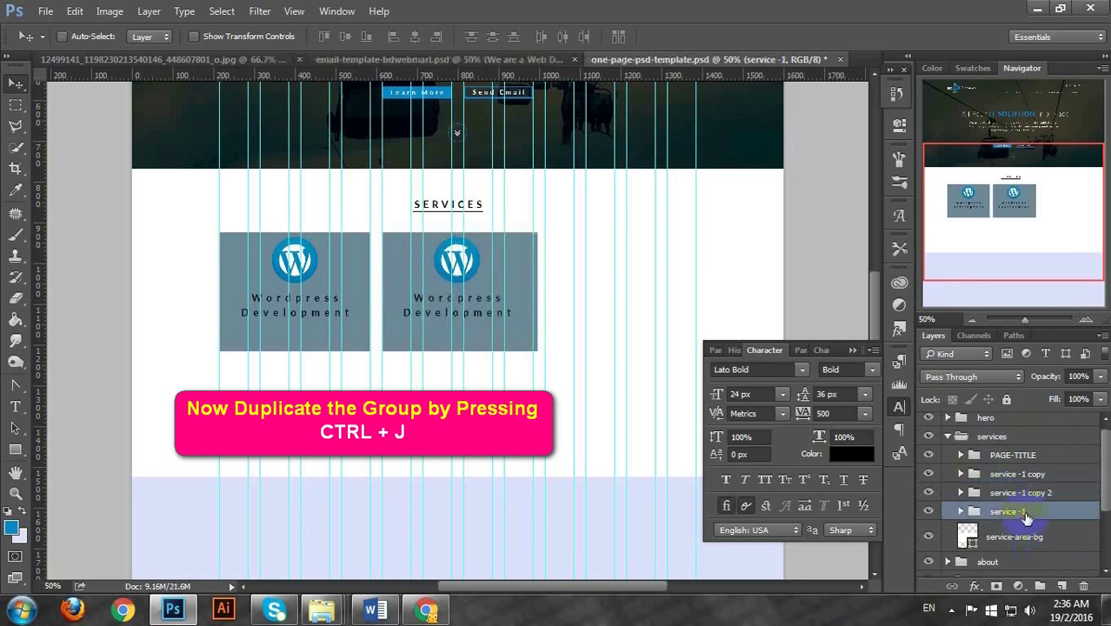
Move the service -1 group horizontally into the third column, completing a row of three service cards
key(shift+Right)
key(shift+Right)
key(shift+Right)
key(shift+Right)
key(shift+Right)
key(shift+Right)
key(shift+Right)
key(shift+Right)
key(shift+Right)
key(shift+Right)
key(shift+Right)
key(shift+Right)
key(shift+Right)
key(shift+Right)
key(shift+Right)
key(shift+Right)
key(shift+Right)
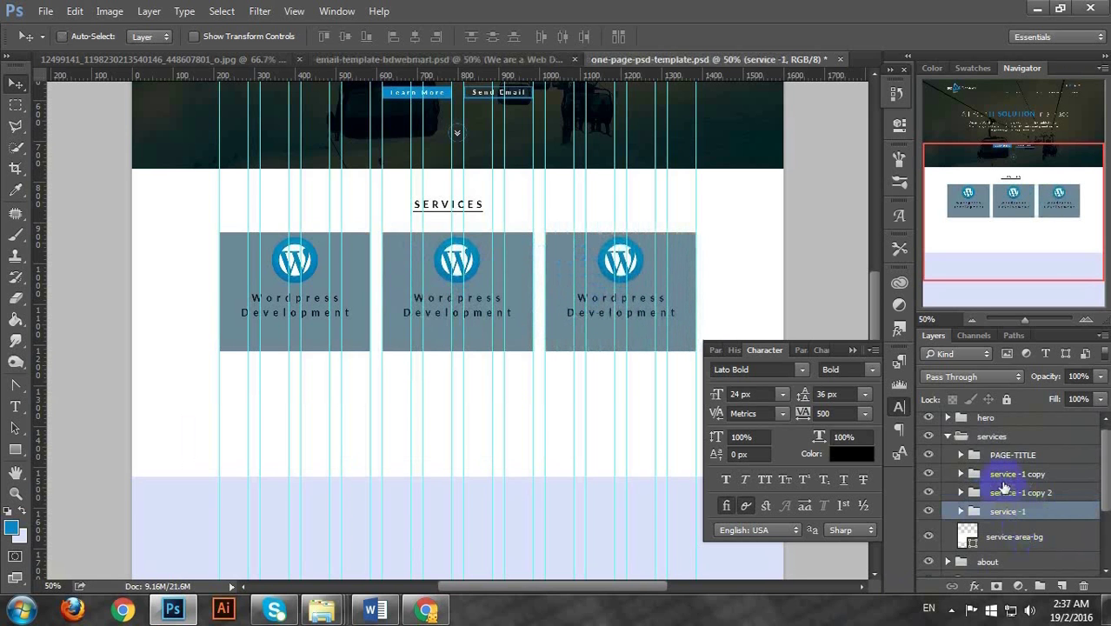
Group the three service card groups together and name the new group top-services
shift+click(1004, 475)
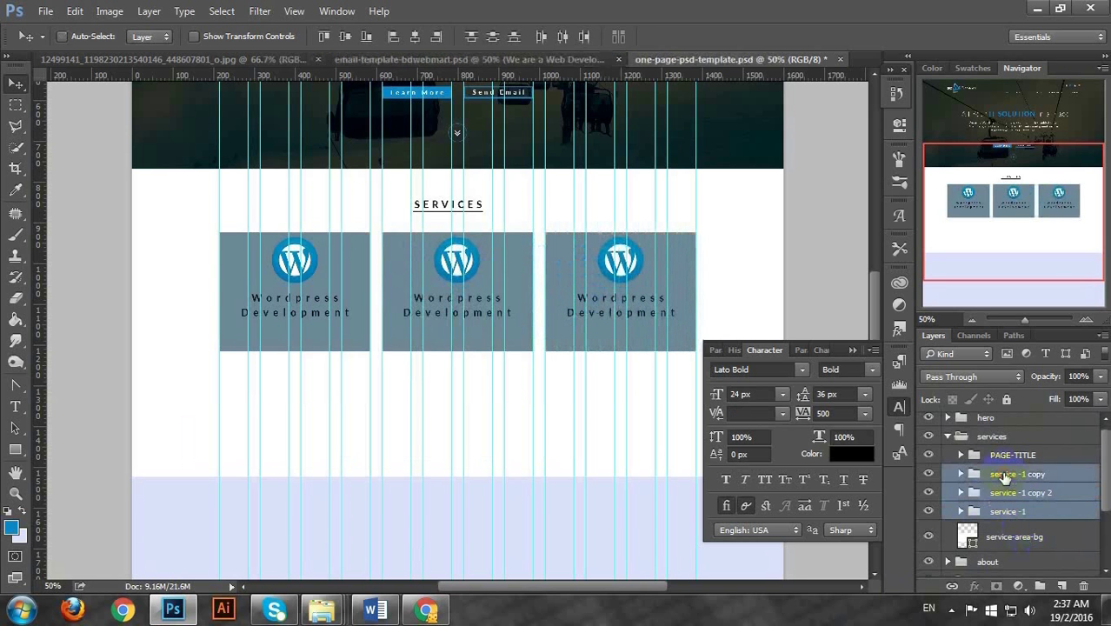
key(ctrl+g)
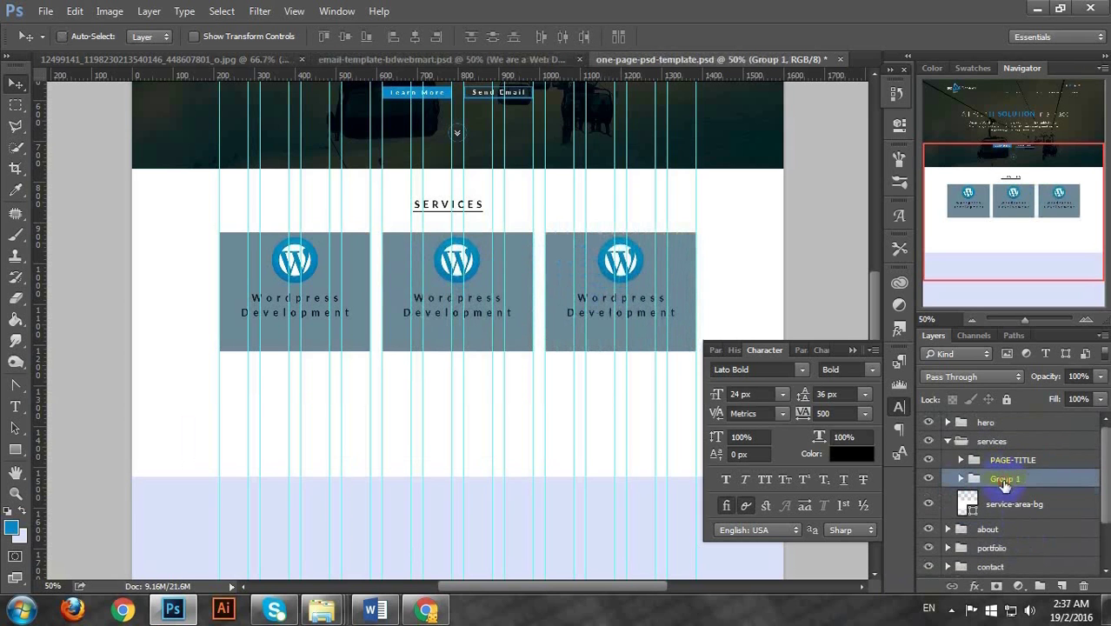
double_click(1004, 480)
text(top-ser)
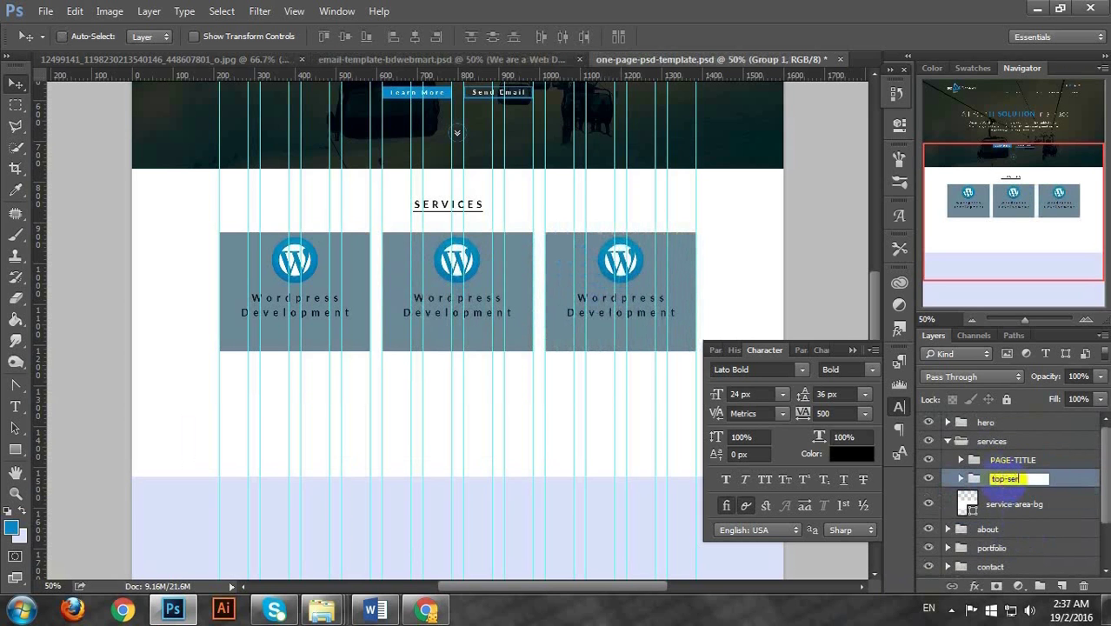
text(vices)
key(Return)
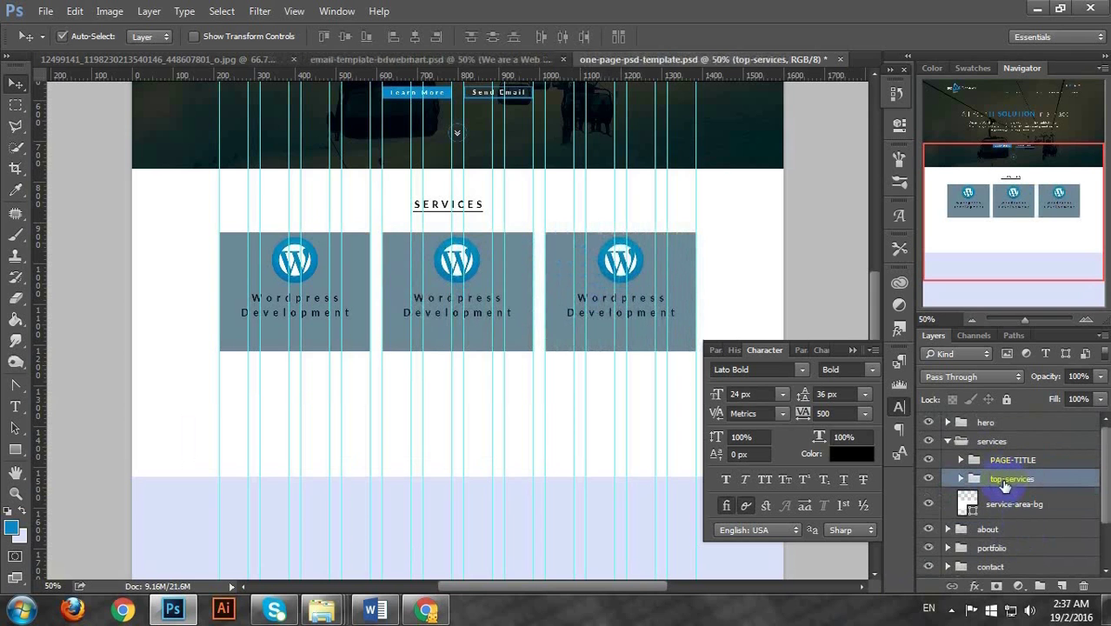
Duplicate the top-services group and shift the original straight down to form a second row of cards just below the first
key(ctrl+j)
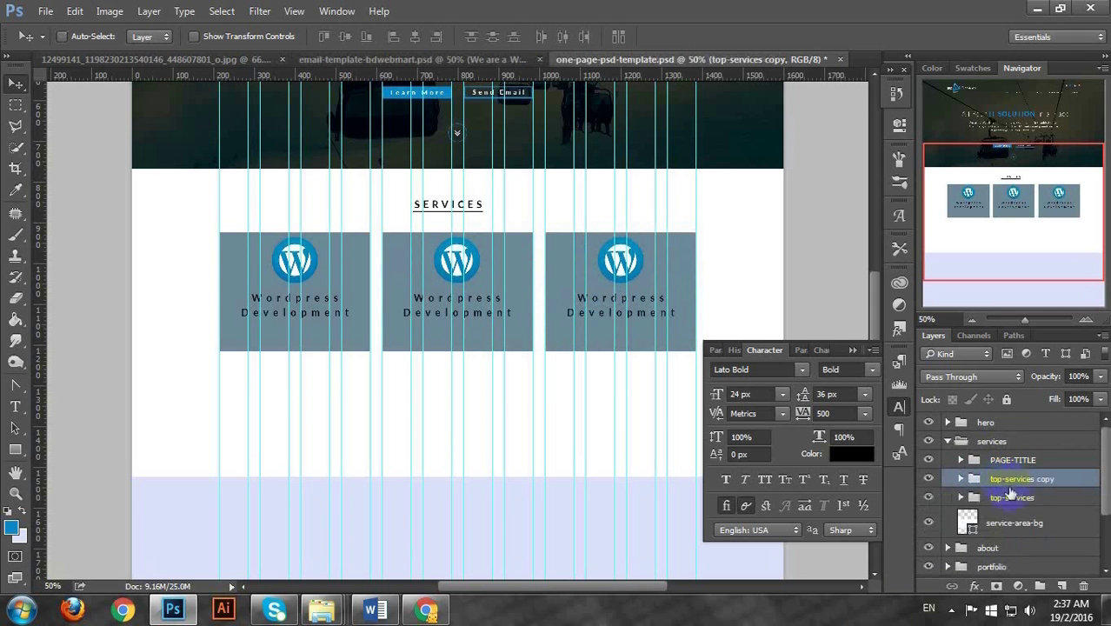
click(1012, 498)
key(shift+Down)
key(shift+Down)
key(shift+Down)
key(shift+Down)
key(shift+Down)
key(shift+Down)
key(shift+Down)
key(shift+Down)
key(shift+Down)
key(shift+Down)
key(shift+Down)
key(shift+Down)
key(shift+Down)
key(shift+Down)
key(shift+Down)
key(shift+Down)
key(shift+Down)
key(shift+Down)
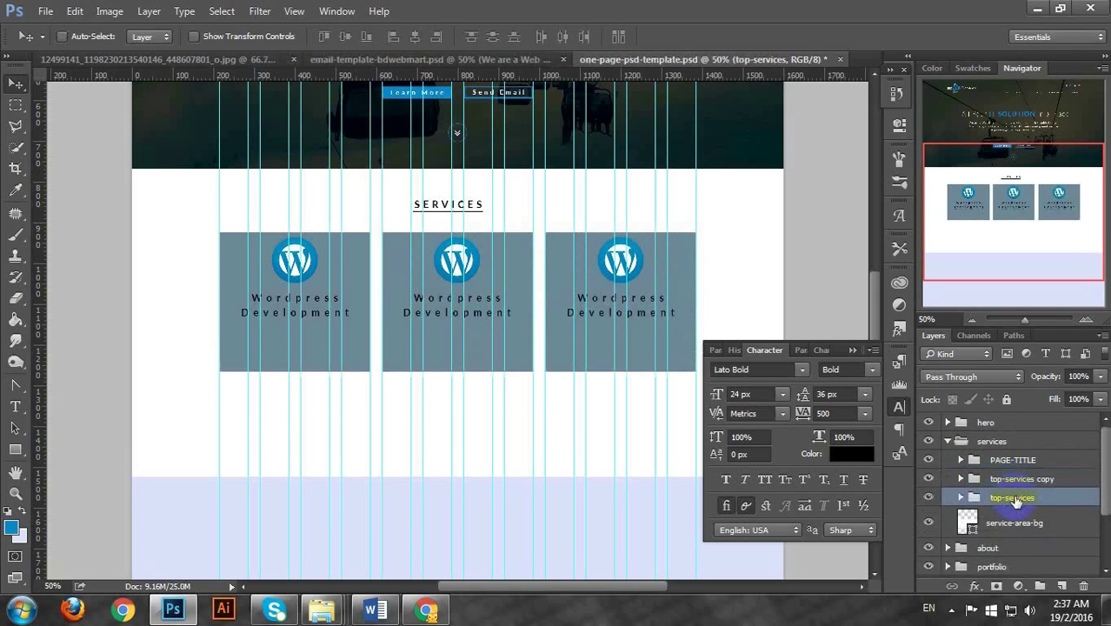
key(shift+Down)
key(shift+Down)
key(shift+Down)
key(shift+Down)
key(shift+Down)
key(shift+Down)
key(shift+Down)
key(shift+Down)
key(shift+Down)
key(shift+Down)
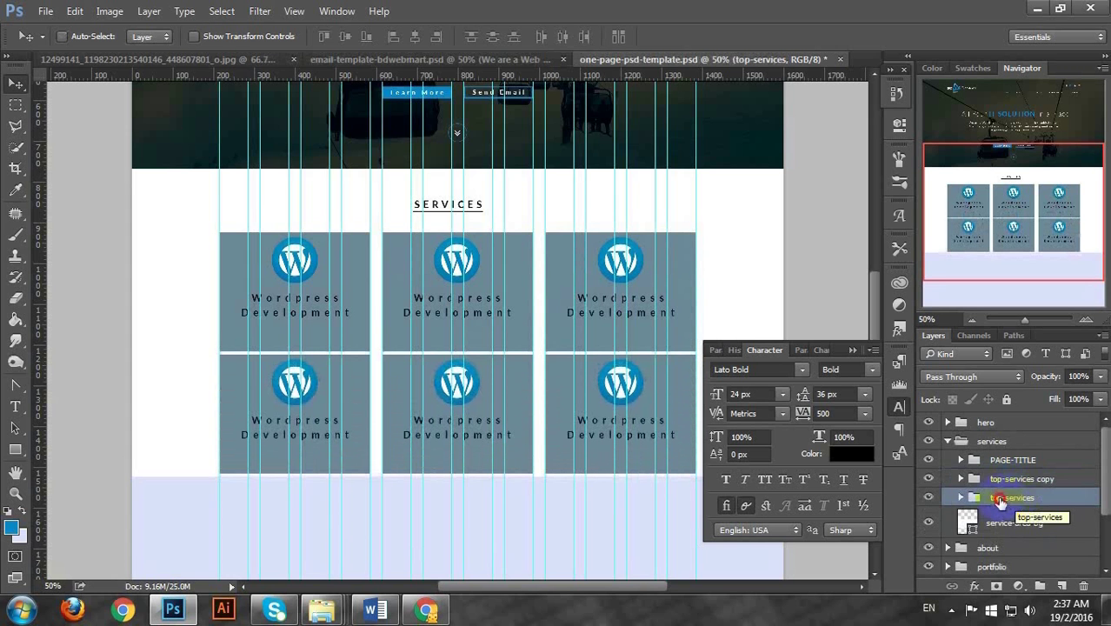
Rename the group holding the lower row of cards as bottom-services
double_click(997, 498)
text(bottom)
key(Return)
click(960, 459)
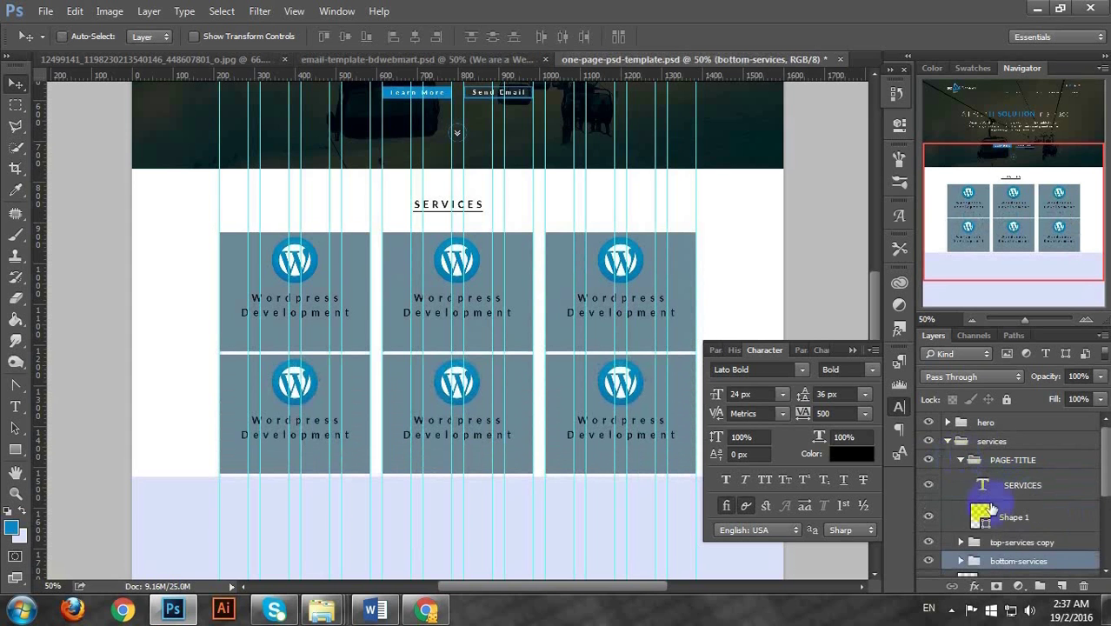
scroll(977, 495, down, 2)
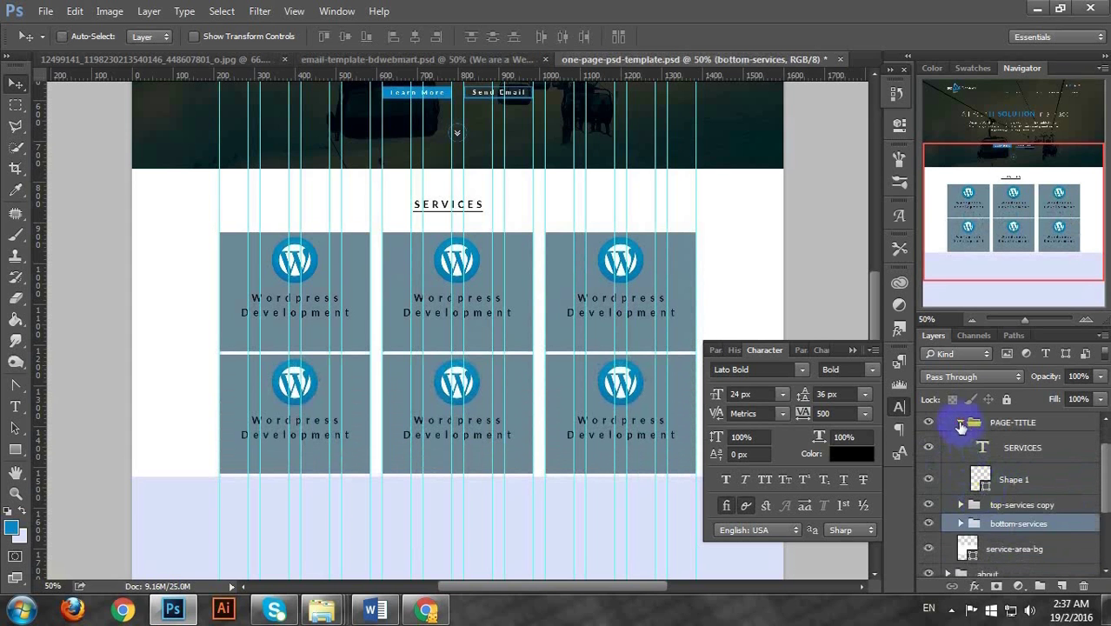
click(960, 425)
click(960, 442)
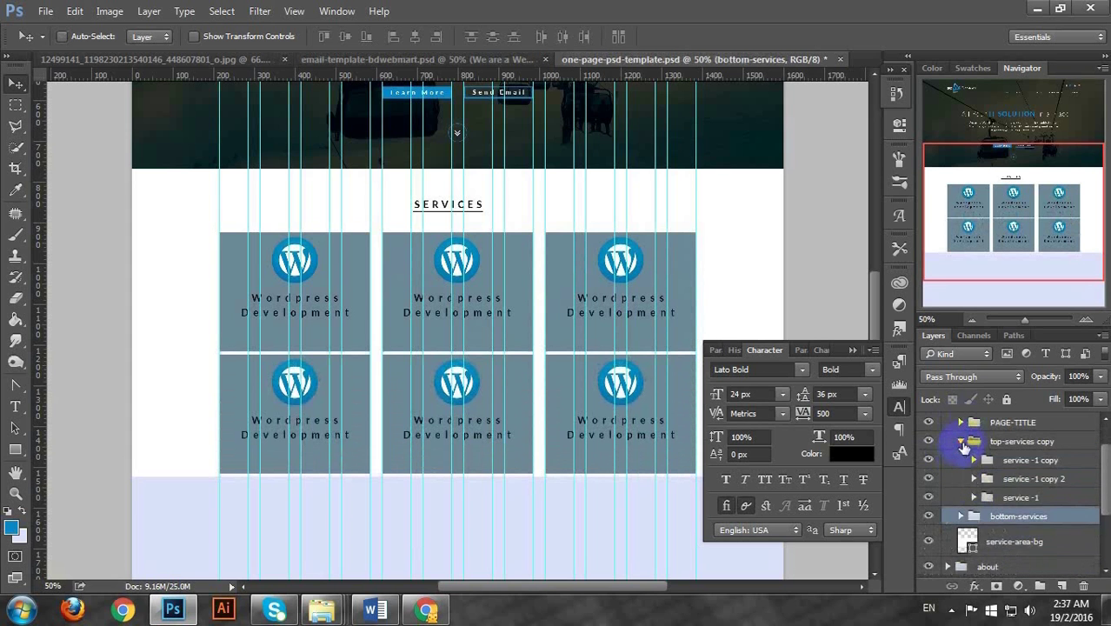
click(962, 441)
Group top-services copy and bottom-services together and name the new group services
shift+click(995, 443)
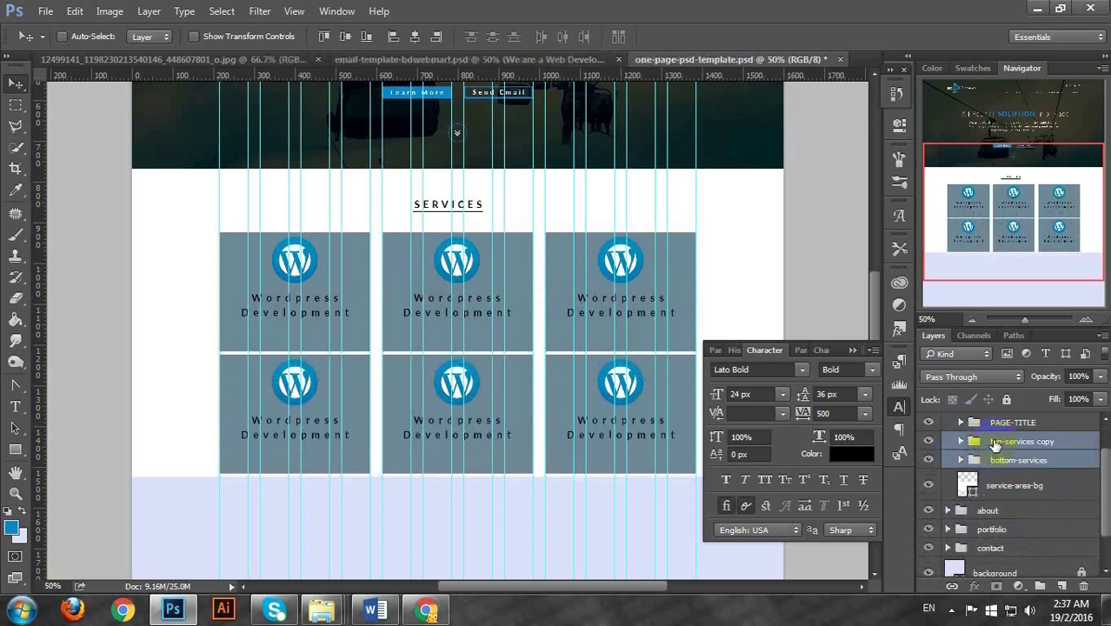
key(ctrl+g)
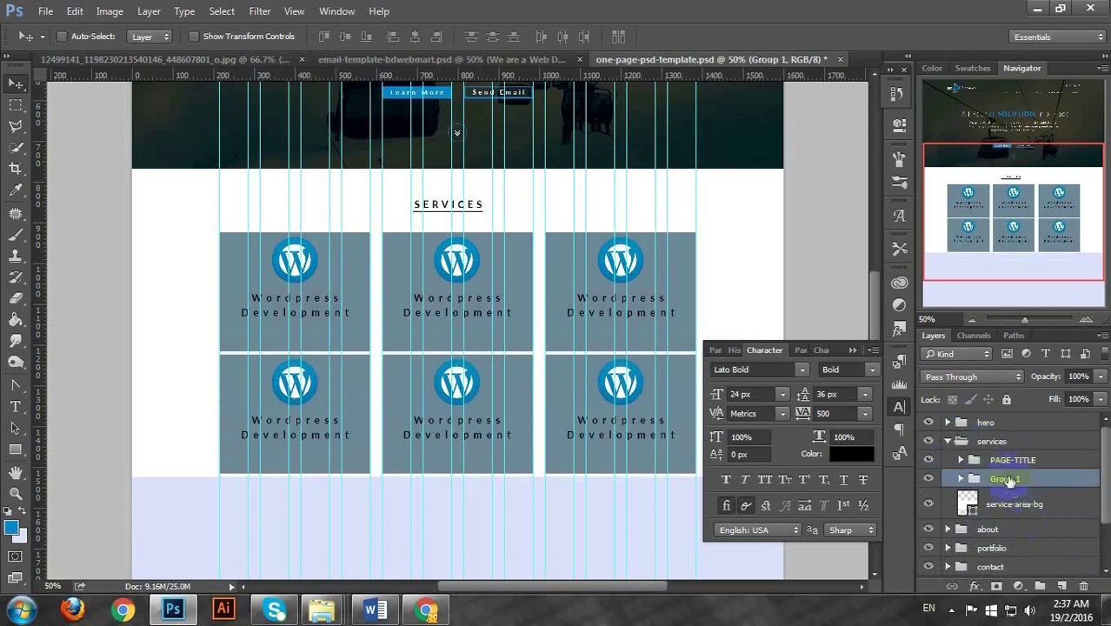
double_click(1005, 479)
text(services)
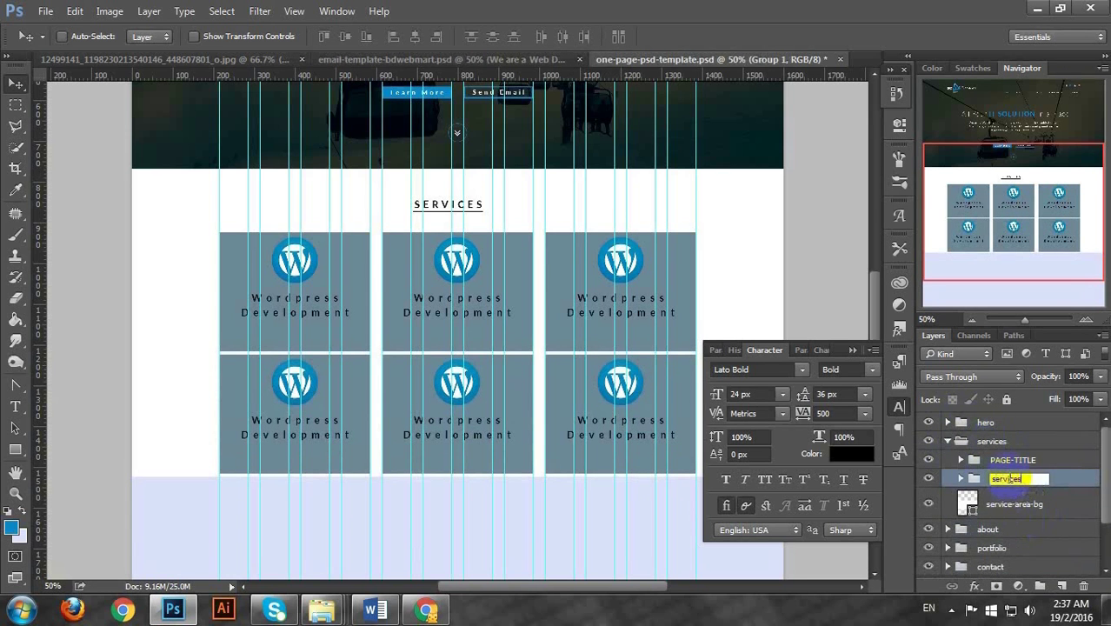
key(Return)
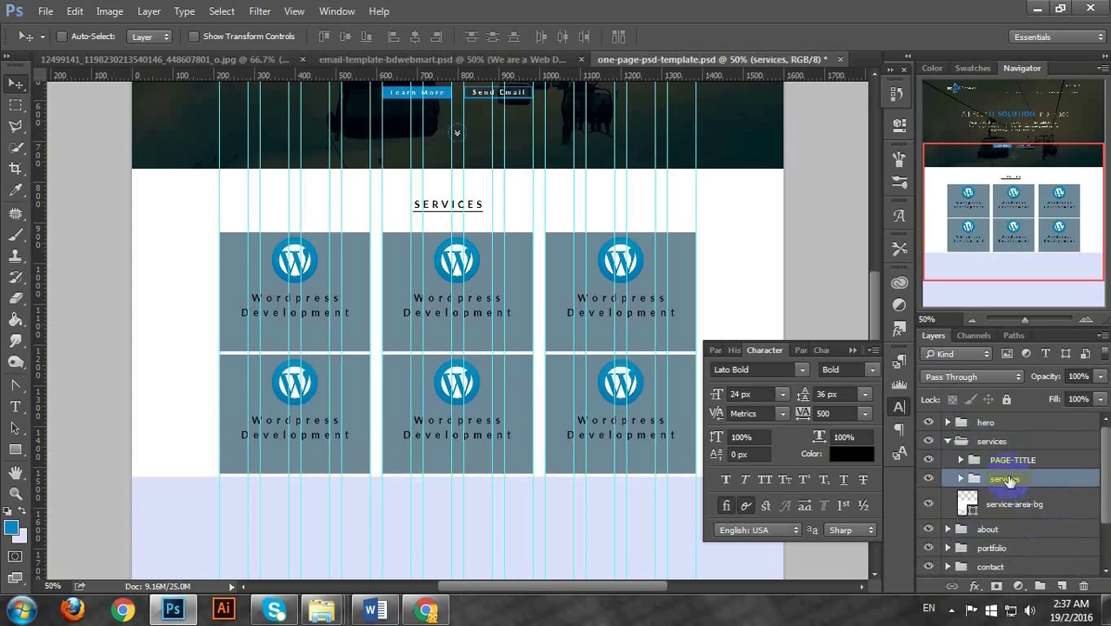
Find the first card of the upper row inside the services group and delete its Rectangle 4 background
click(959, 479)
click(974, 498)
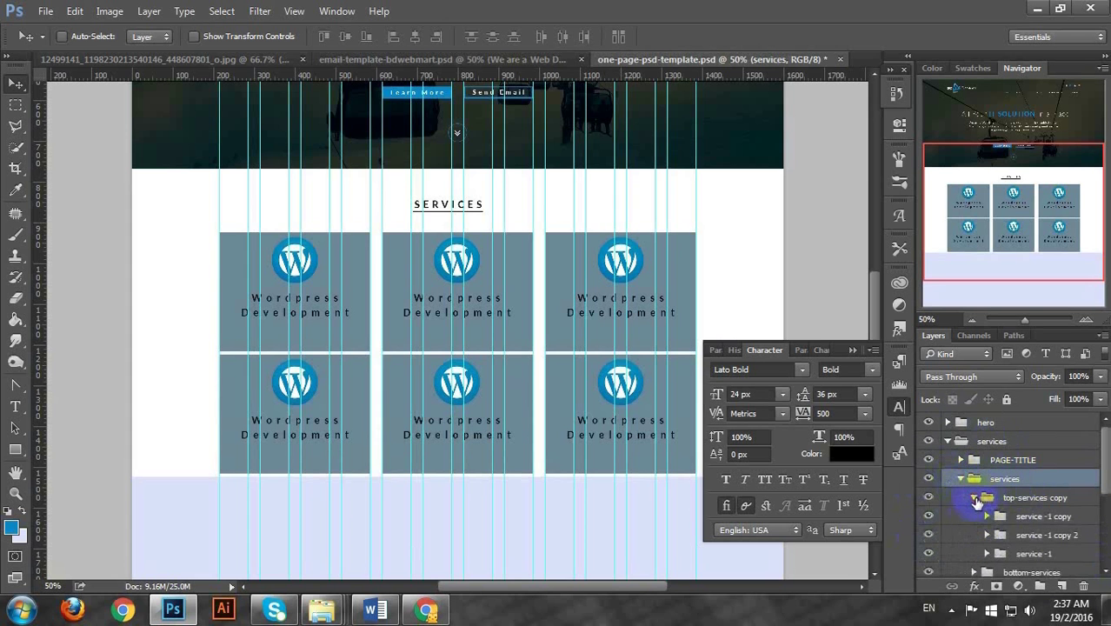
click(988, 517)
click(988, 517)
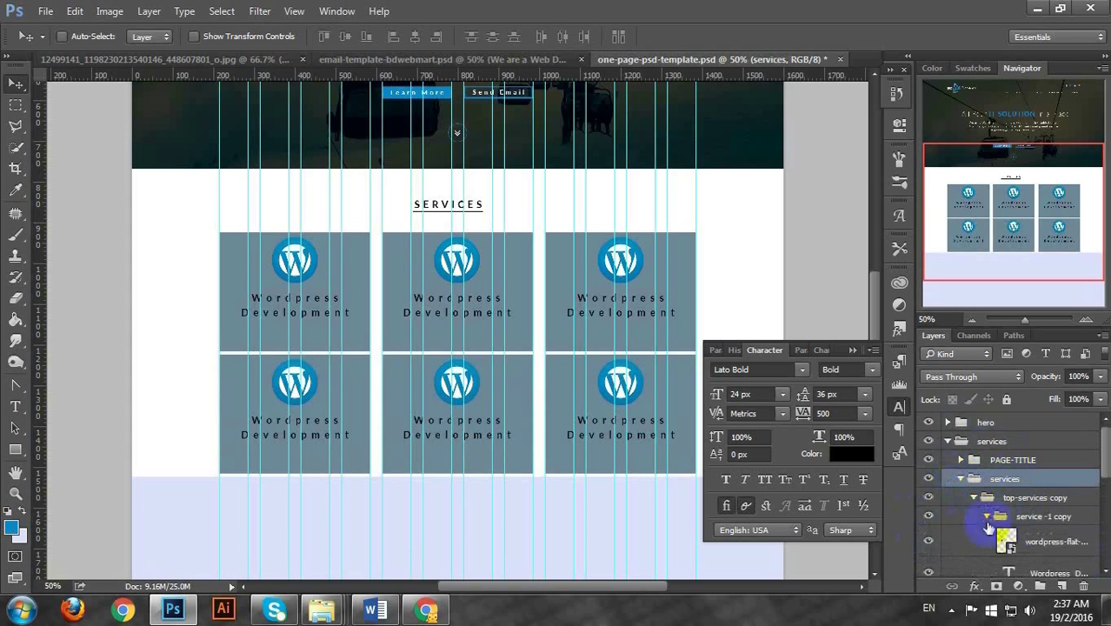
click(929, 517)
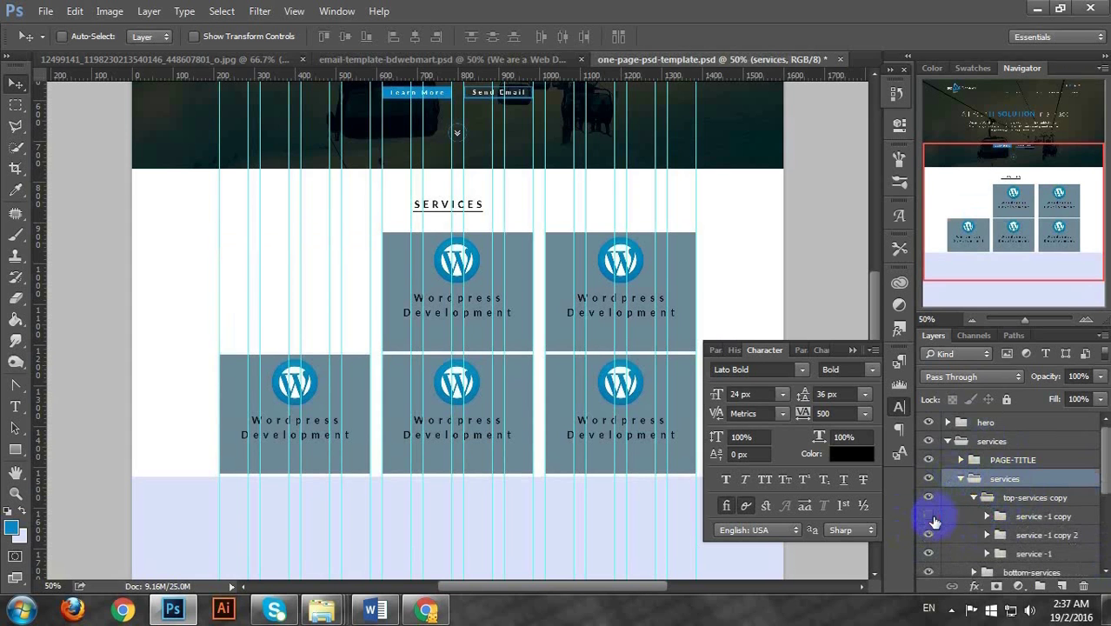
click(929, 517)
scroll(977, 517, down, 1)
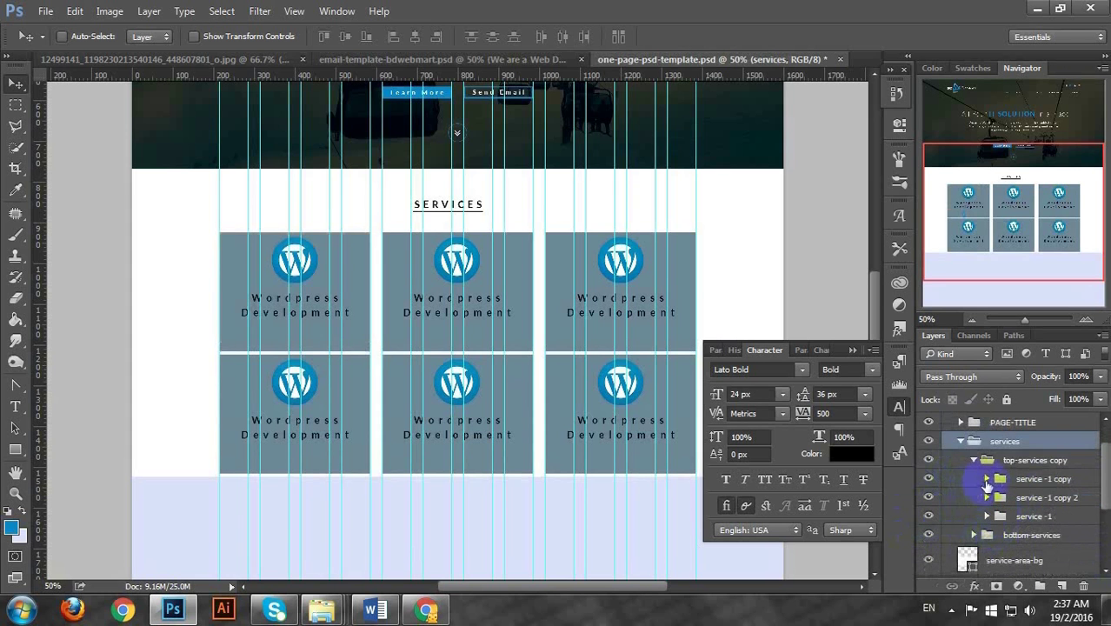
click(986, 479)
scroll(982, 513, down, 1)
scroll(1008, 509, down, 1)
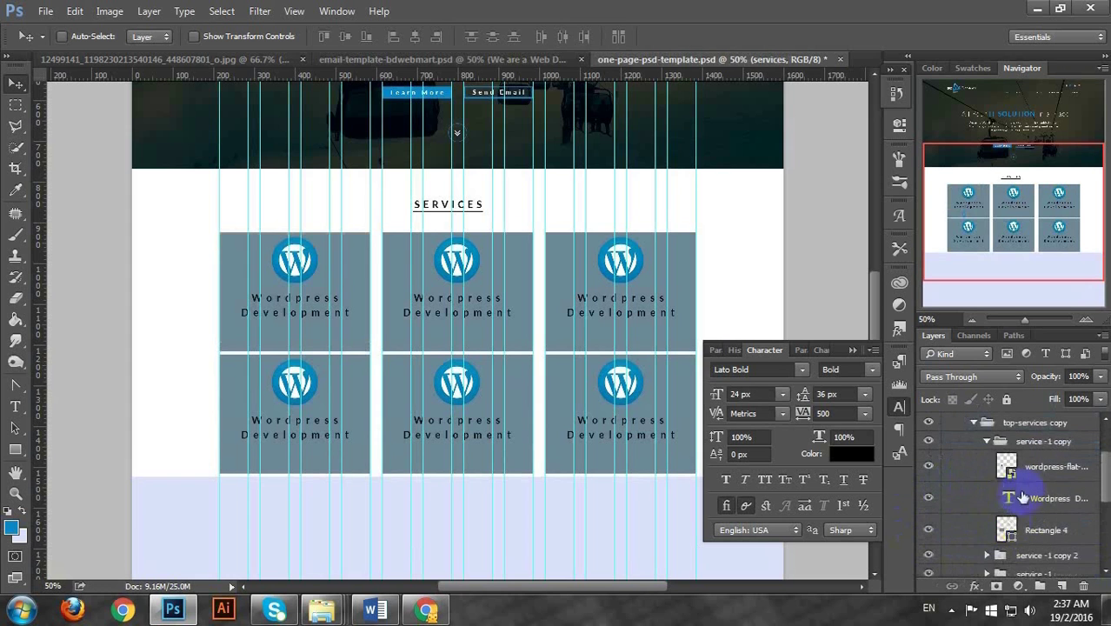
click(1021, 529)
key(Delete)
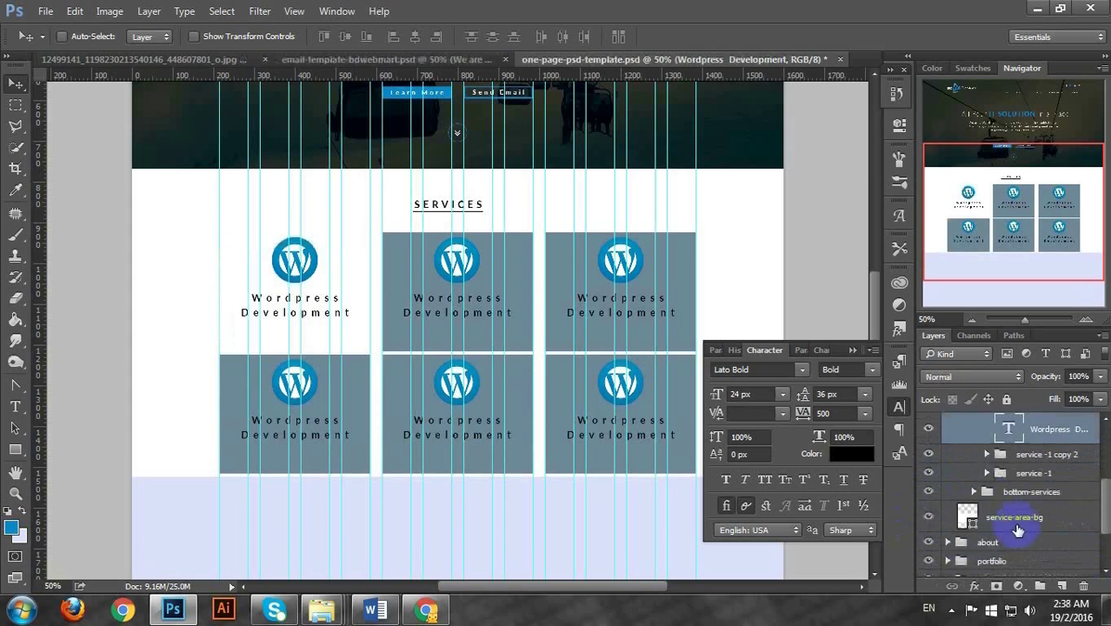
Delete the Rectangle 4 background from the middle card of the upper row, in service -1 copy 2
scroll(1015, 526, down, 1)
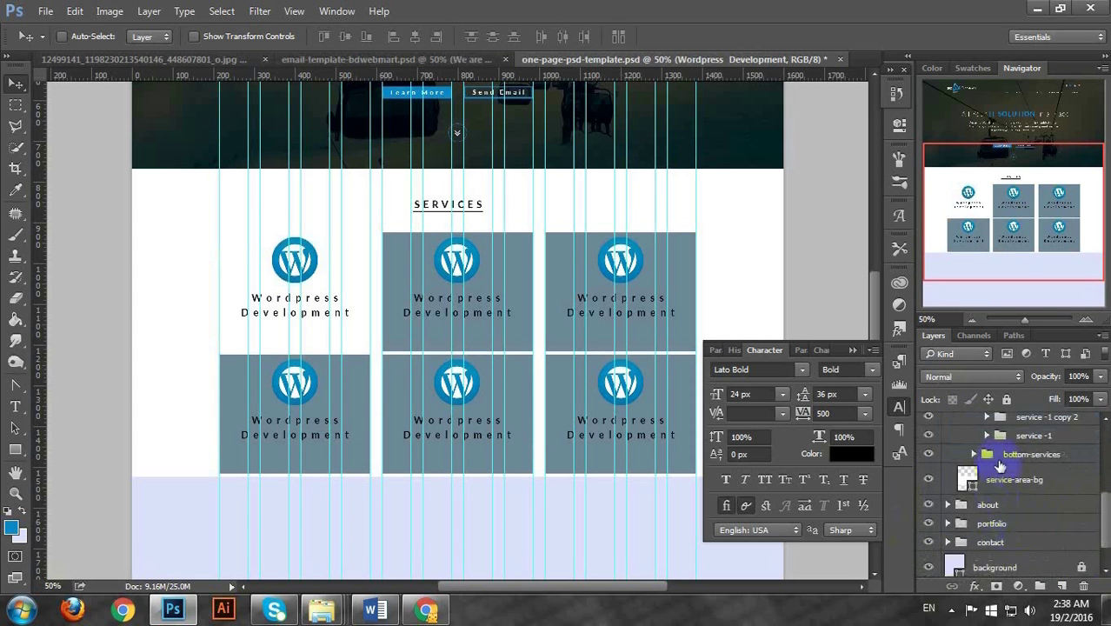
click(987, 437)
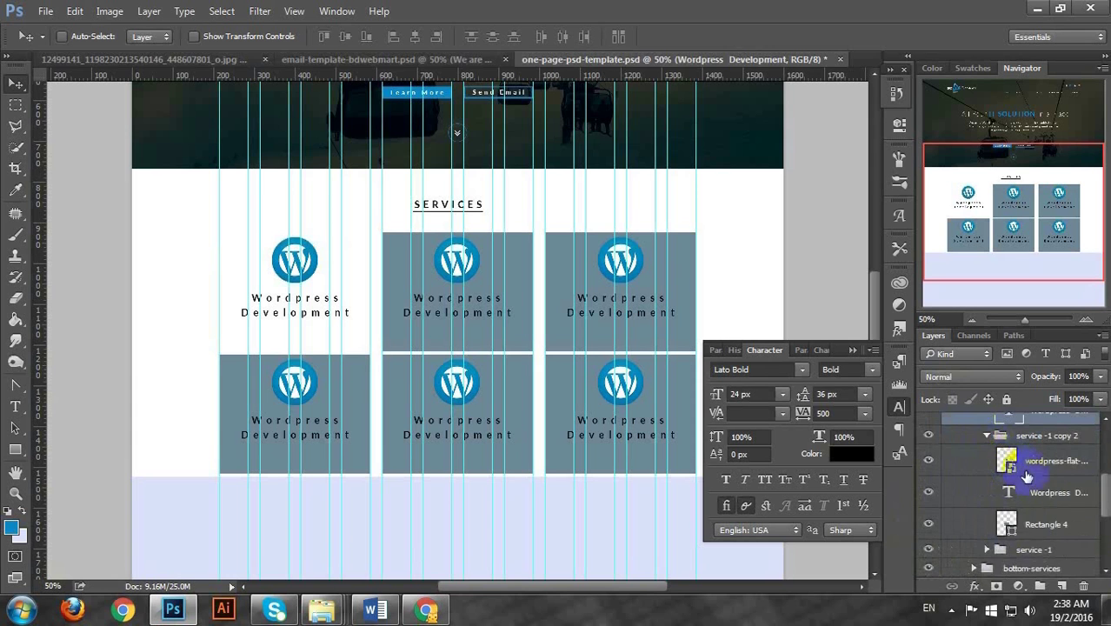
scroll(1027, 474, down, 1)
click(1028, 514)
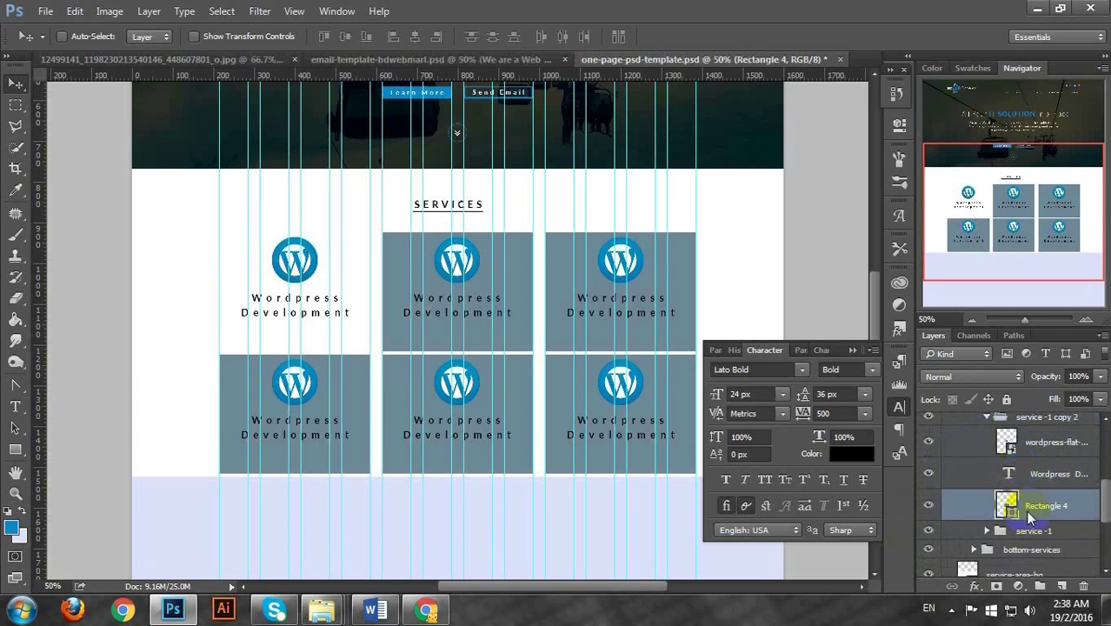
key(Delete)
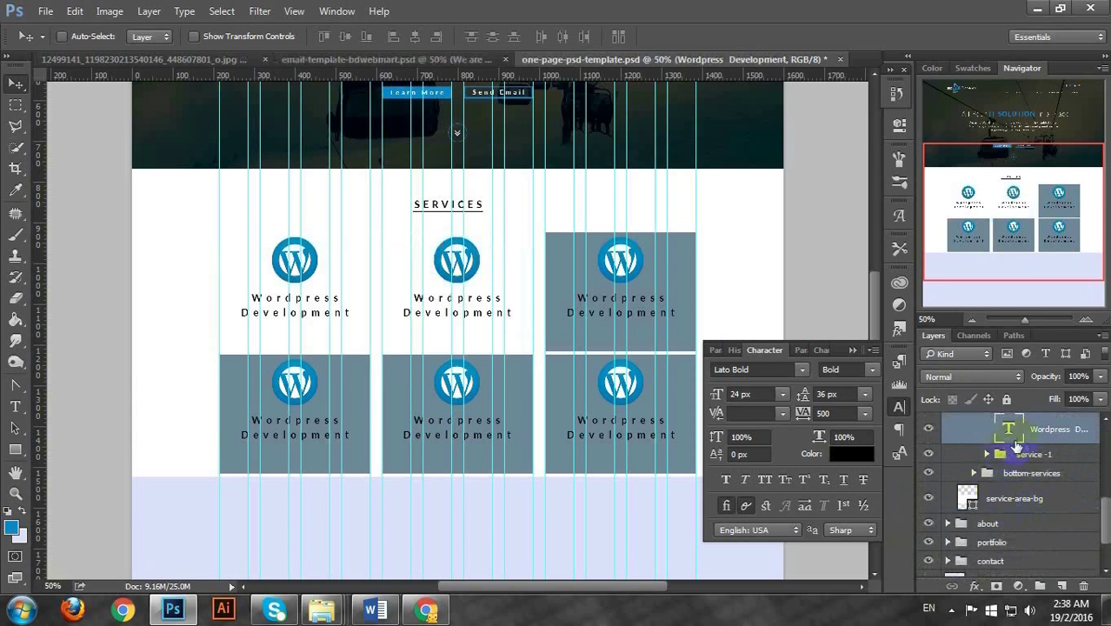
Place web-mobile-desktop.png from the icons folder in the upper middle card, scaled down to cover the WordPress icon
mouse_move(1008, 452)
mouse_down()
mouse_move(1029, 482)
mouse_move(1019, 441)
mouse_up()
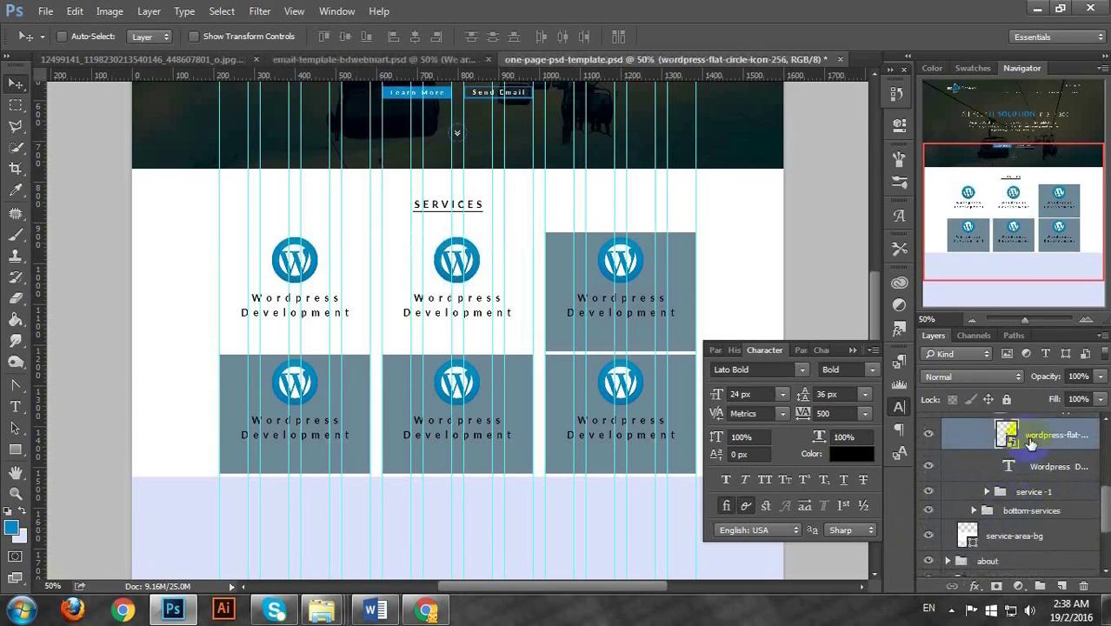
click(1041, 8)
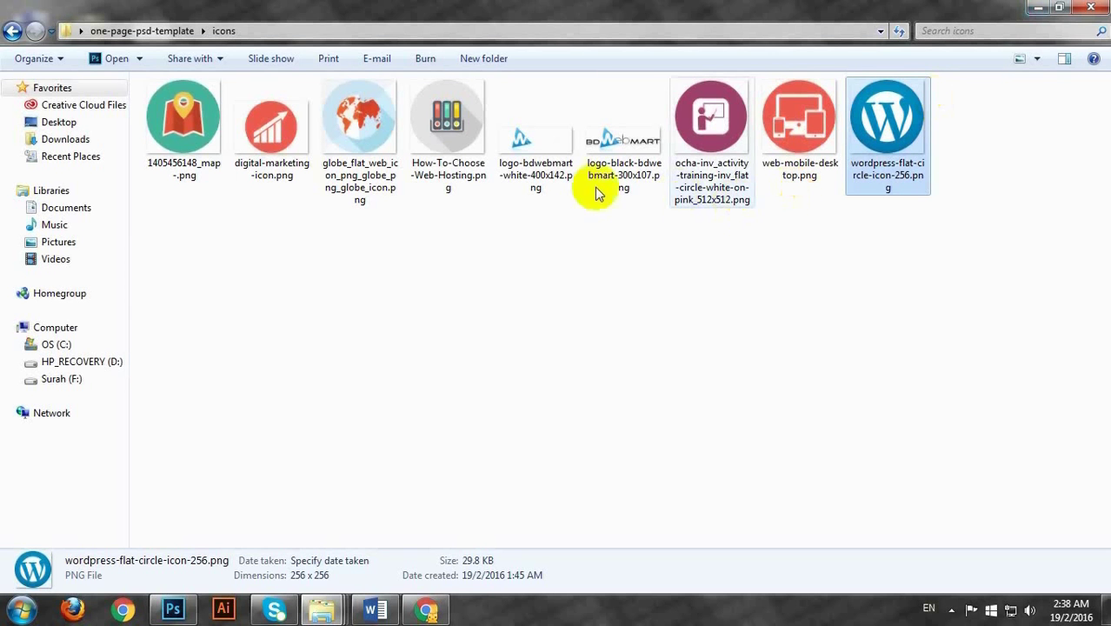
click(339, 304)
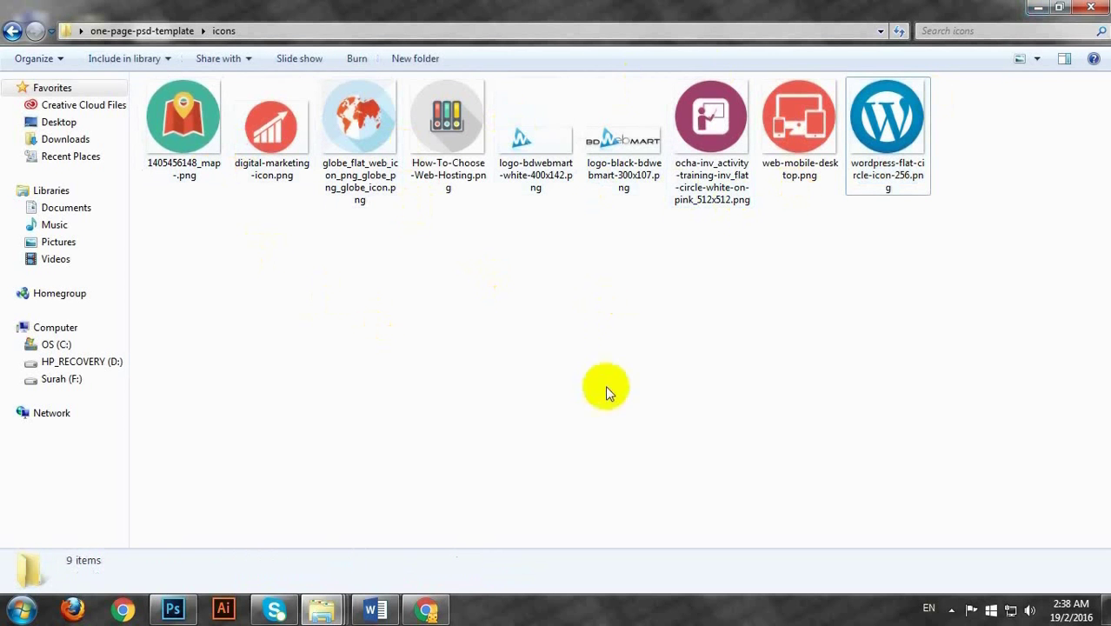
click(815, 126)
drag(815, 126, 454, 279)
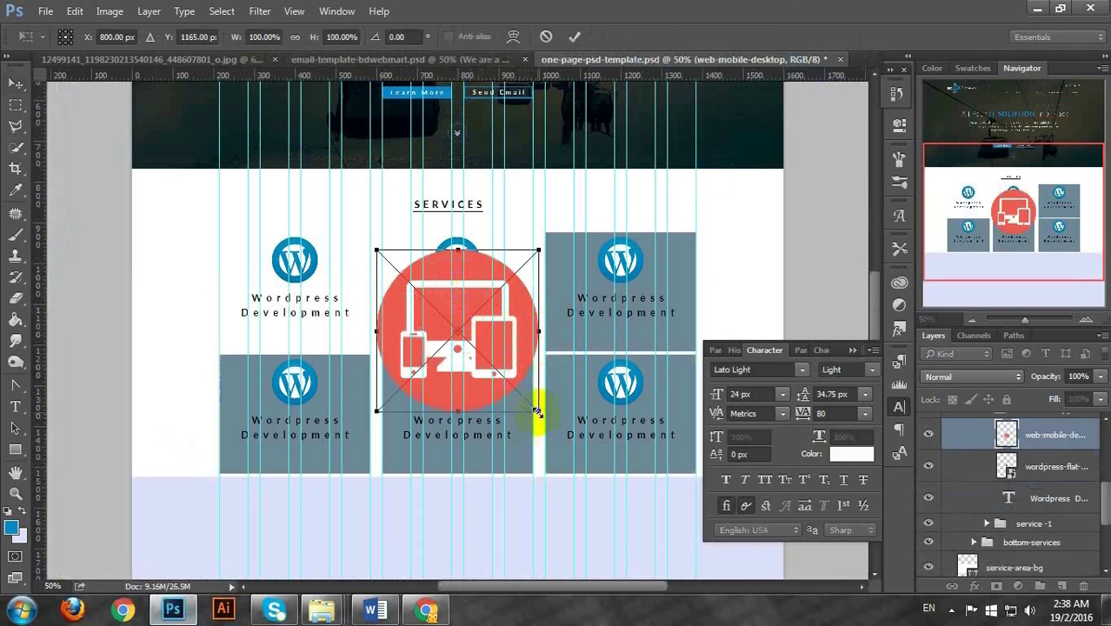
drag(537, 412, 481, 270)
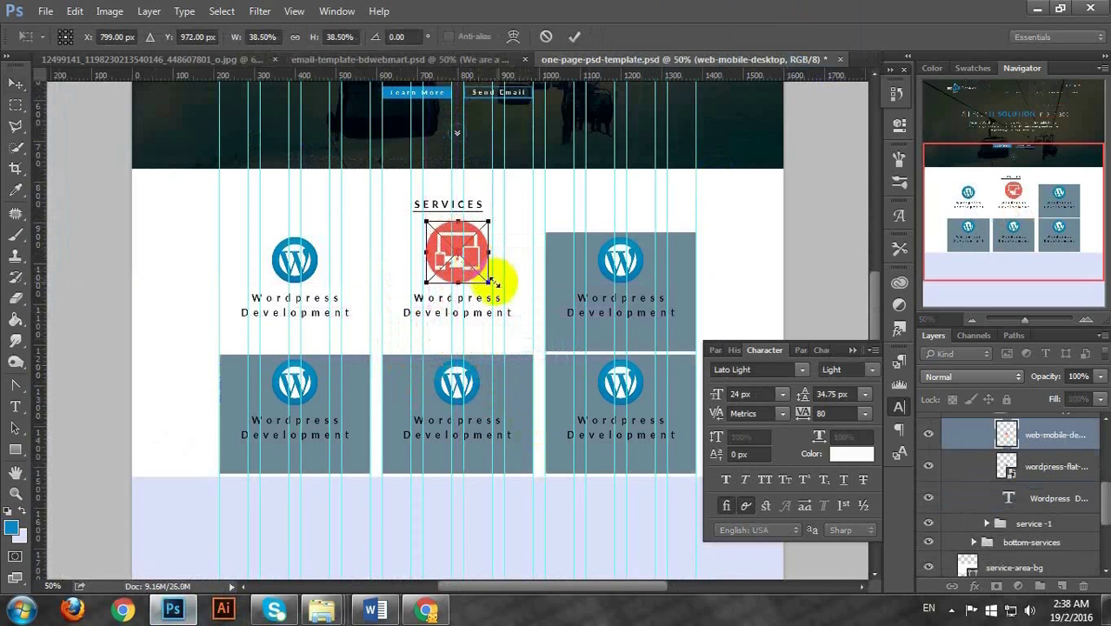
drag(488, 282, 470, 269)
key(Return)
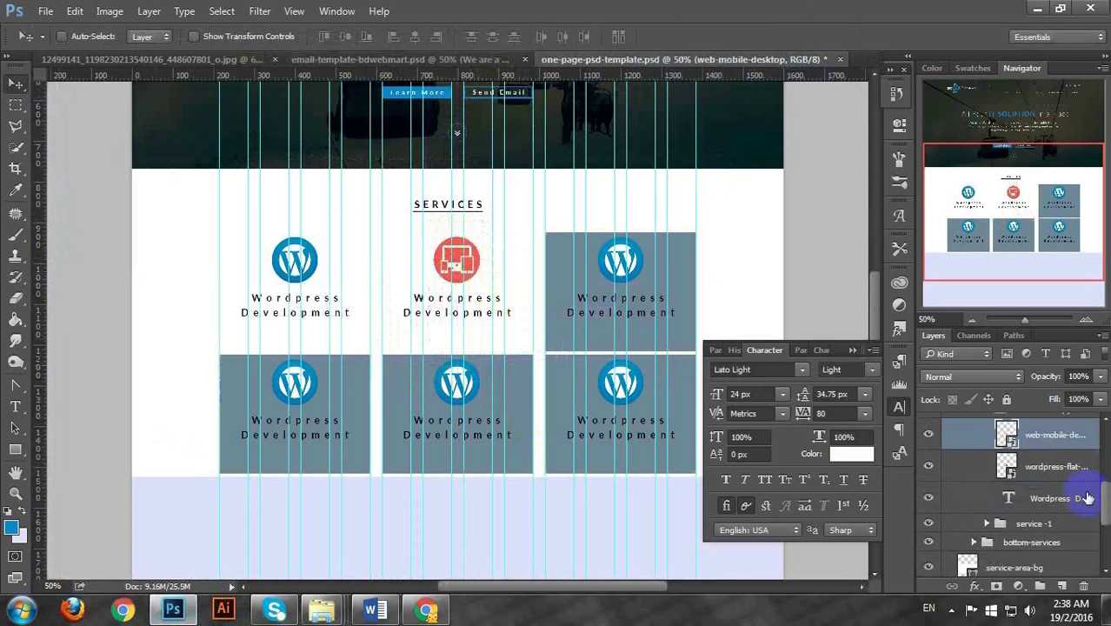
Delete the WordPress icon layer beneath the new device icon in the upper middle card
click(1051, 467)
key(alt+bracketleft)
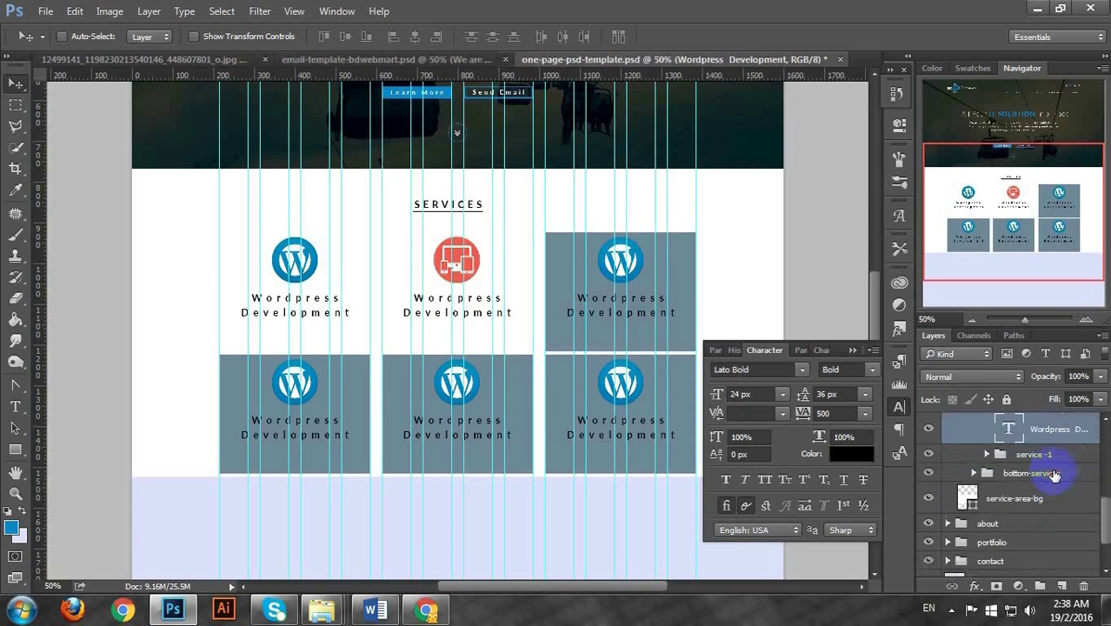
click(1034, 459)
scroll(1030, 461, up, 2)
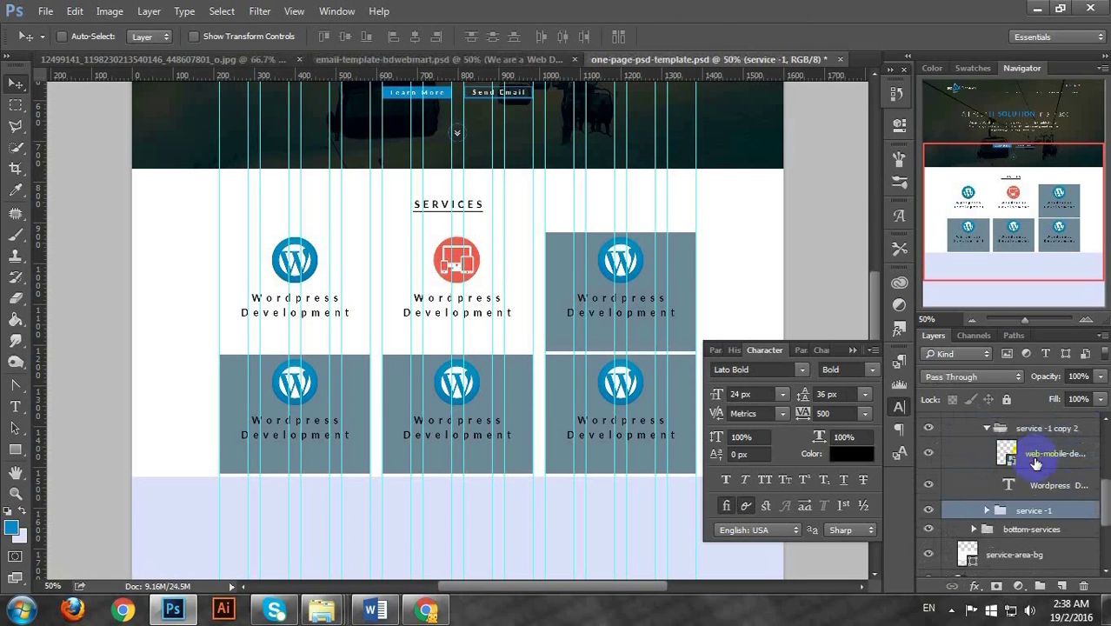
Change the upper middle card's caption to "PSD Template Design", on two lines
click(1017, 489)
double_click(1008, 485)
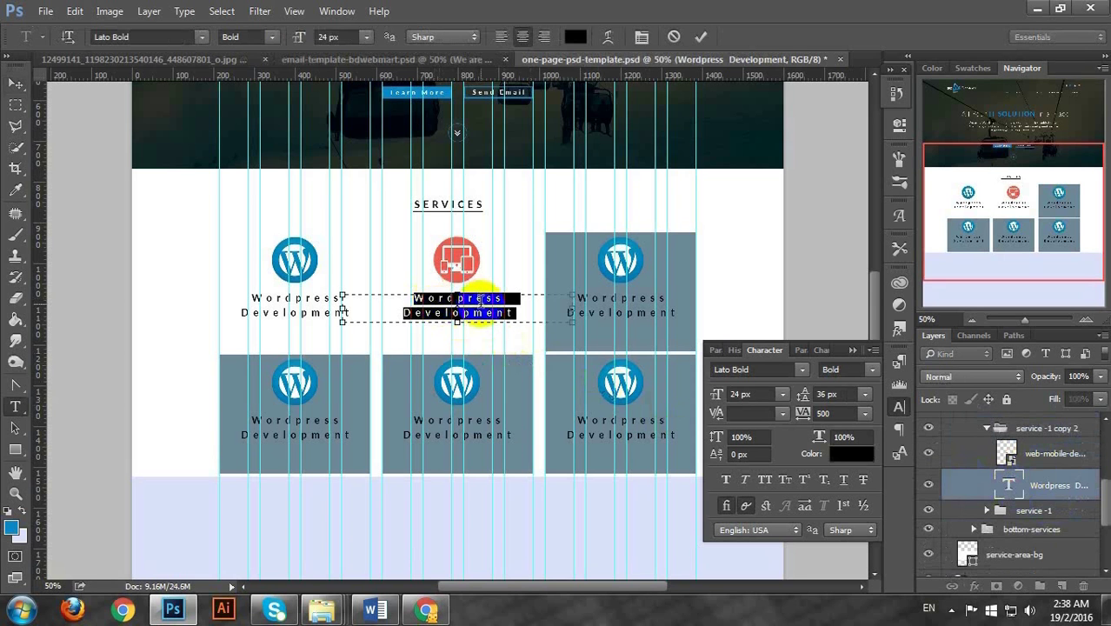
click(480, 300)
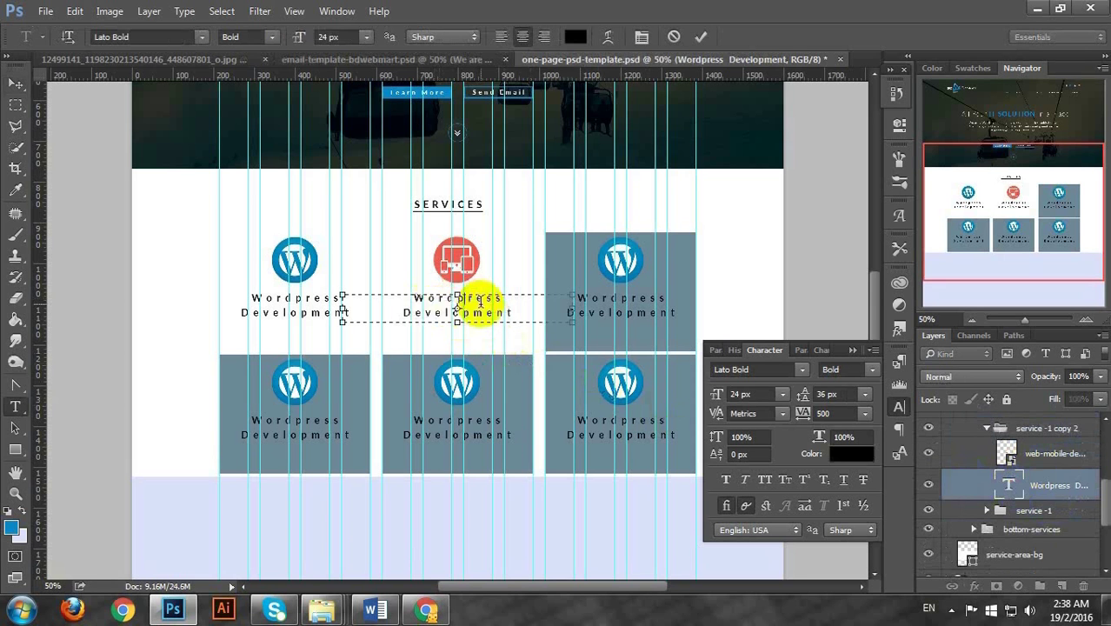
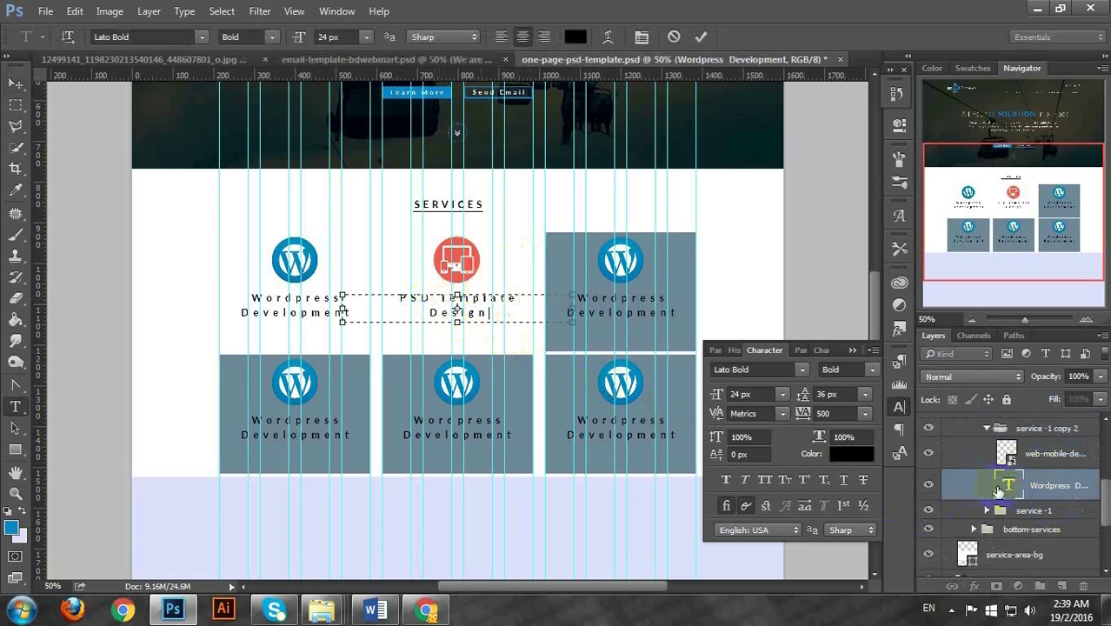
key(ctrl+Return)
key(v)
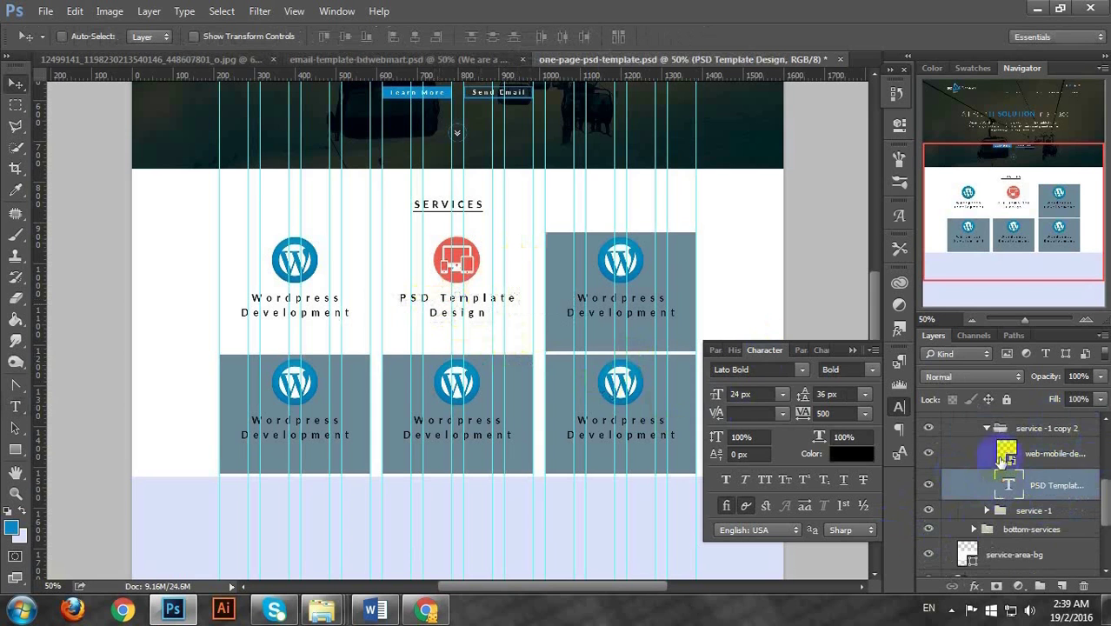
Collapse the service -1 copy 2 group and delete the Rectangle 4 background from the upper row's third card, in service -1
click(989, 429)
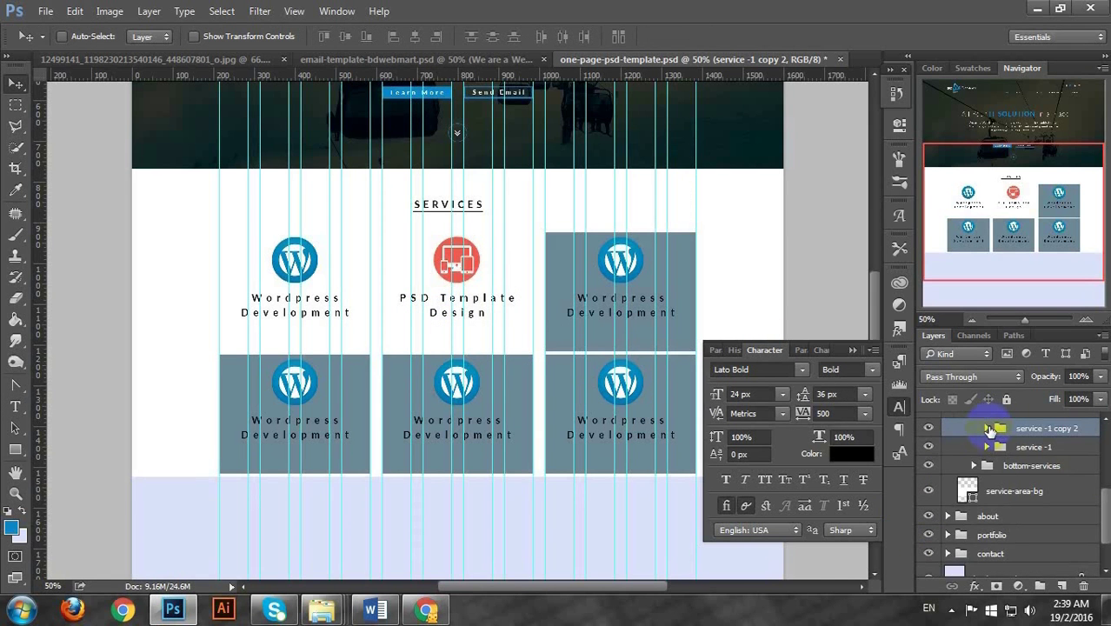
click(989, 429)
click(989, 429)
click(986, 448)
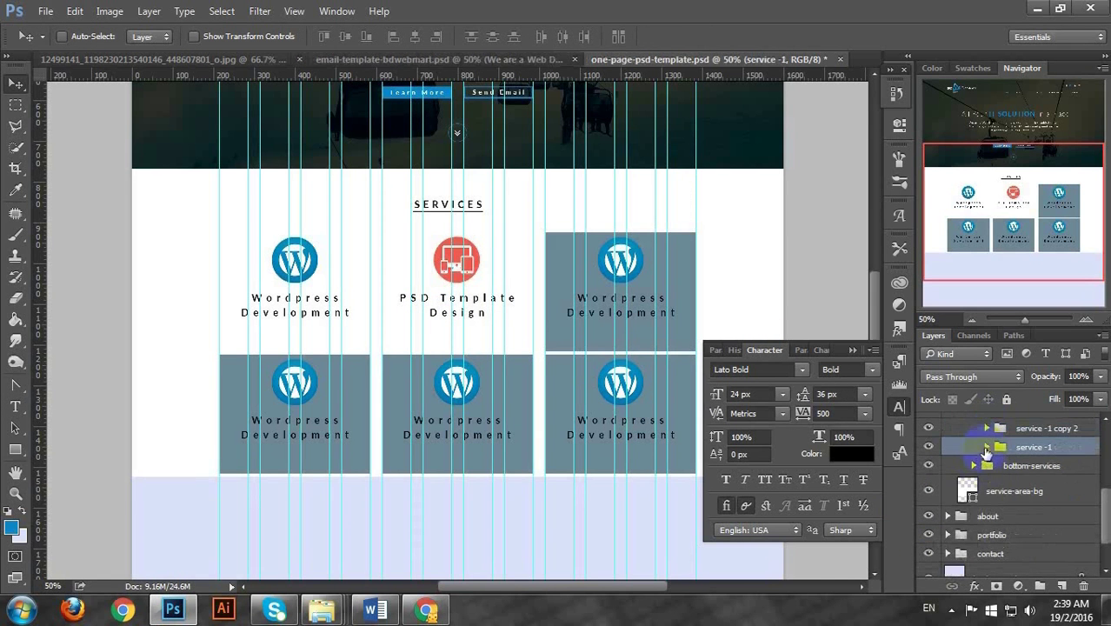
click(988, 447)
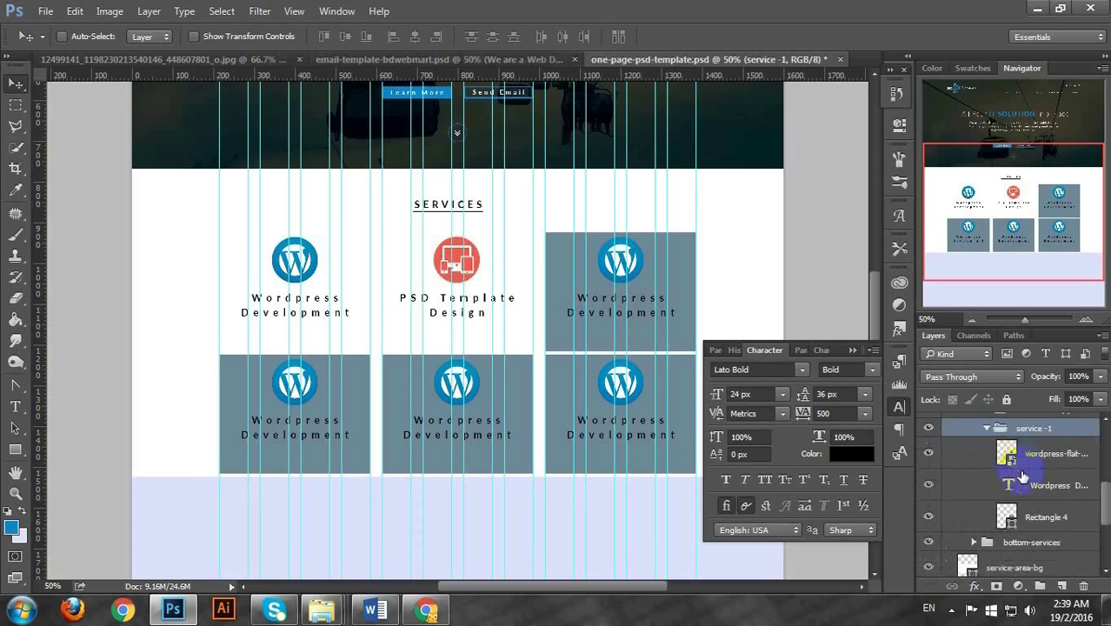
click(1036, 518)
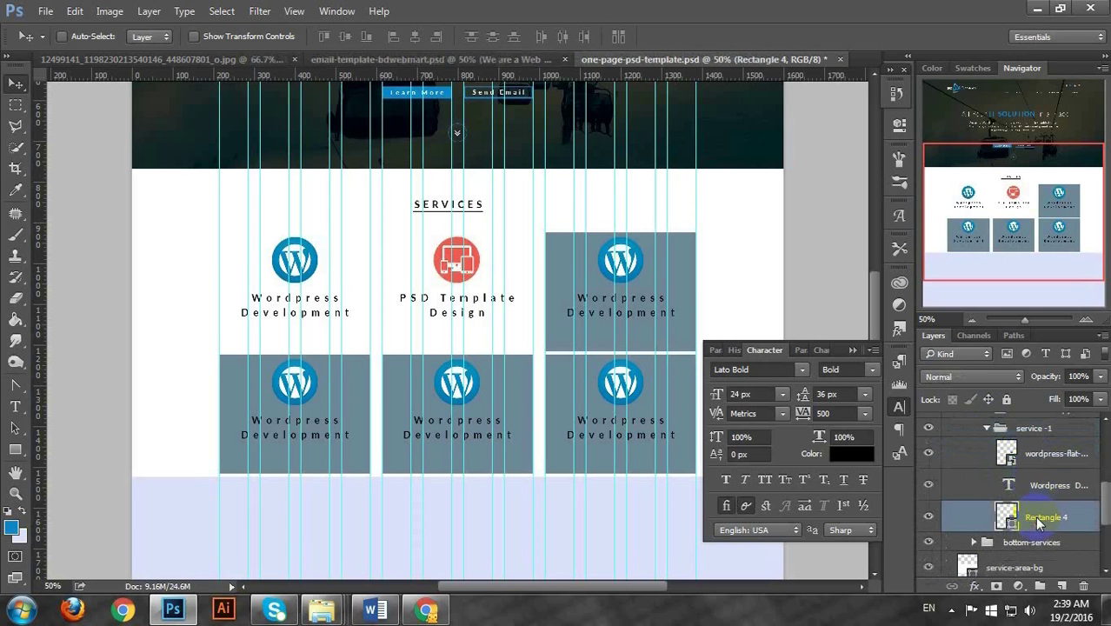
key(Delete)
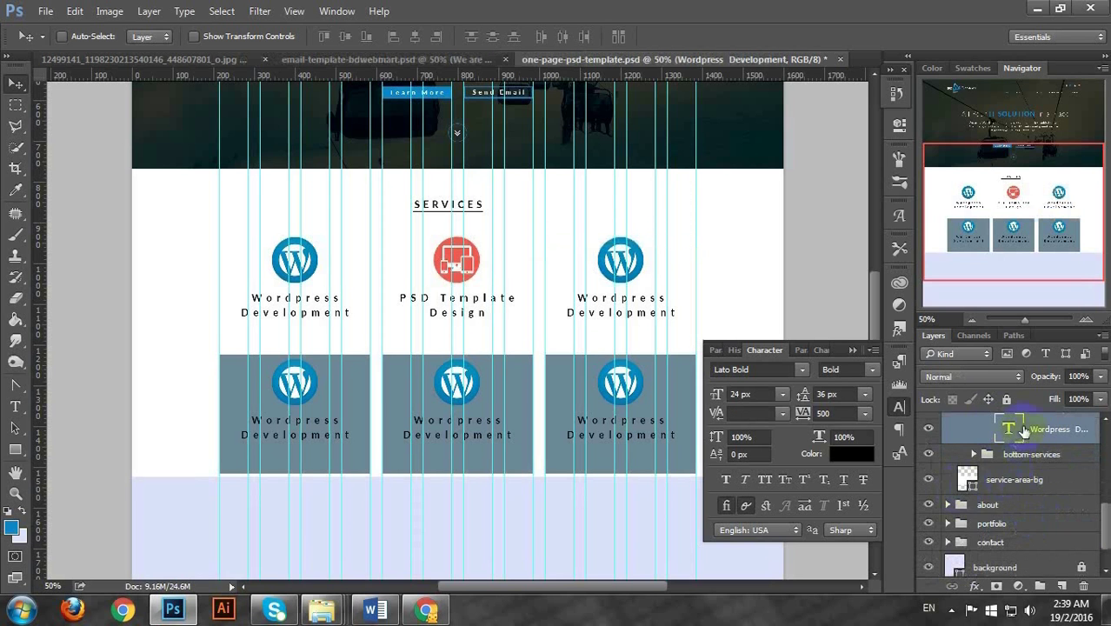
Copy the green Digital Marketing icon from email-template-bdwebmart.psd onto the third card of the upper row in one-page-psd-template.psd
scroll(1008, 429, up, 1)
click(1028, 434)
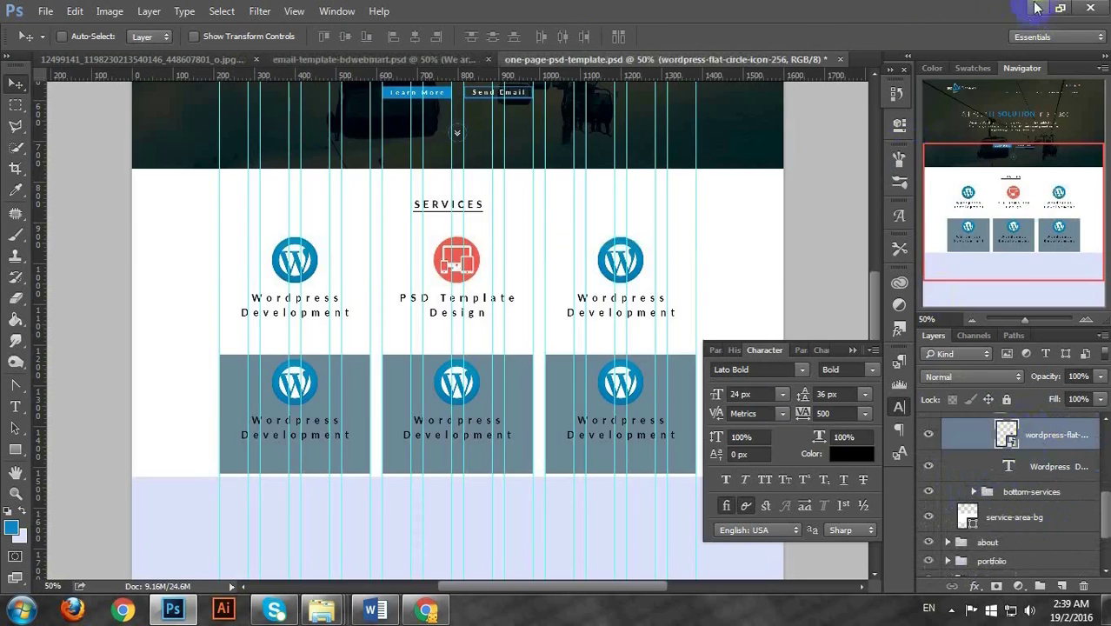
click(555, 382)
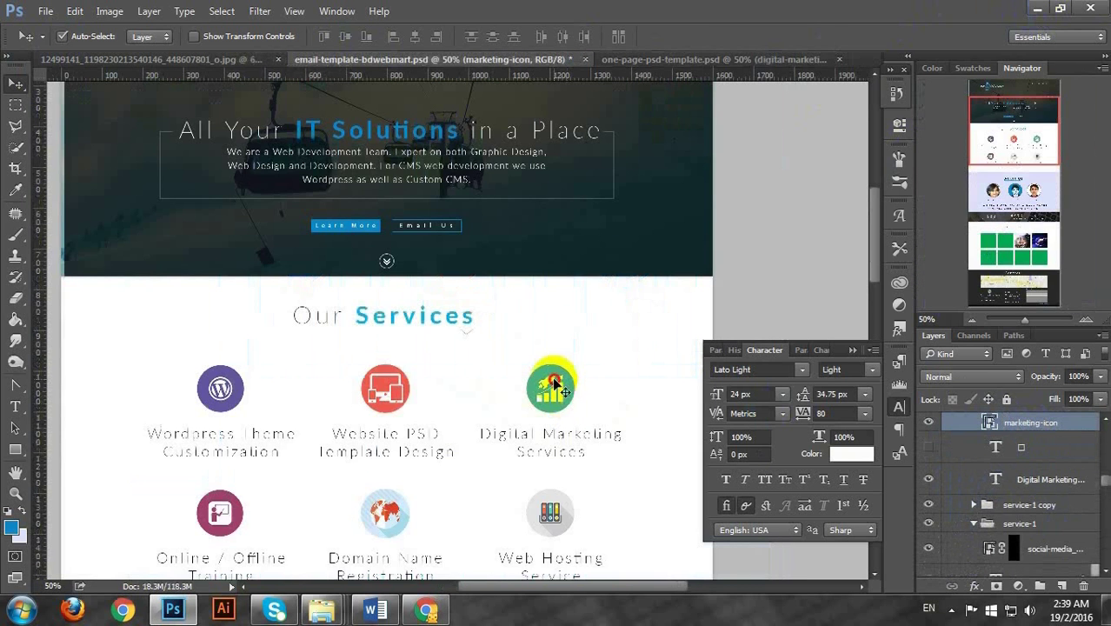
drag(555, 383, 621, 261)
Delete the red digital-marketing icon and the WordPress icon layers beneath the green marketing icon
click(1024, 465)
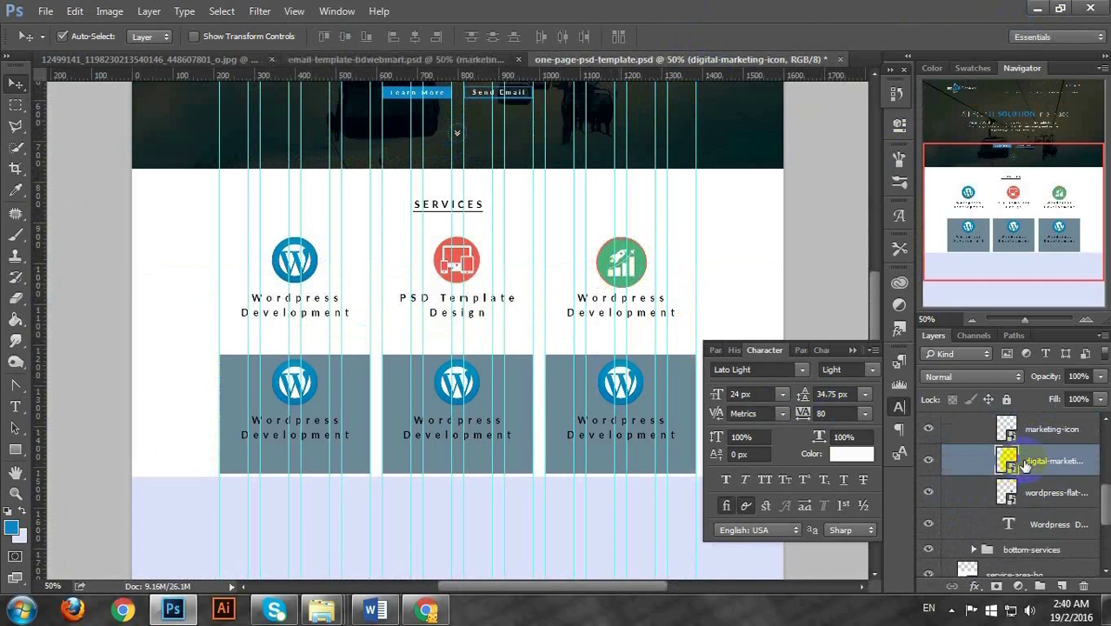
key(Delete)
key(Delete)
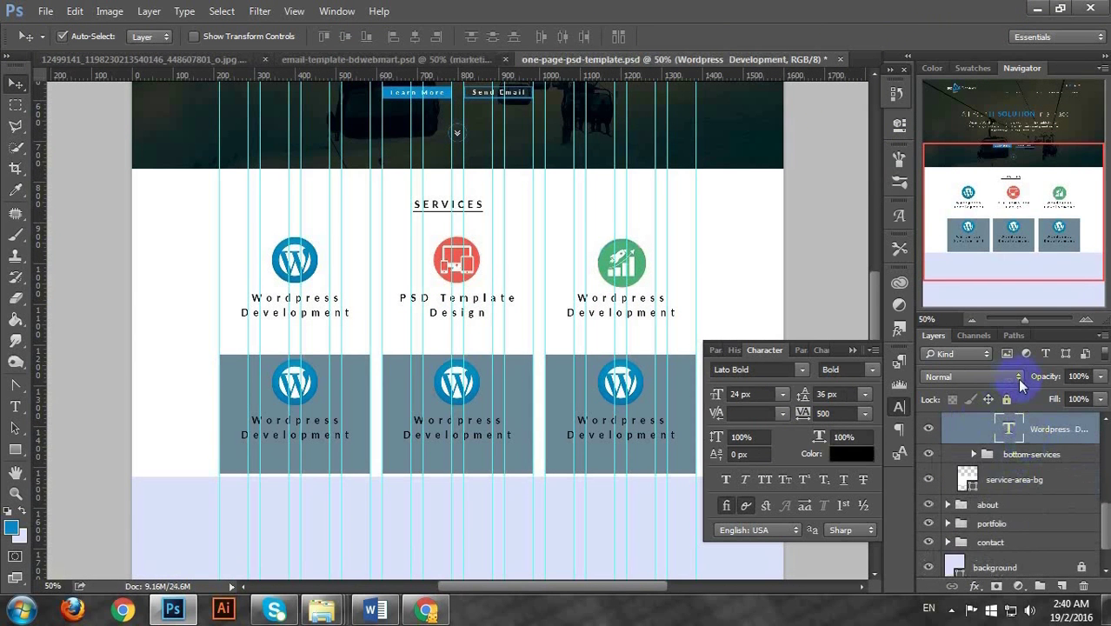
Change the third upper card's caption to "Digital Marketing" on two lines and save the document
scroll(990, 441, up, 2)
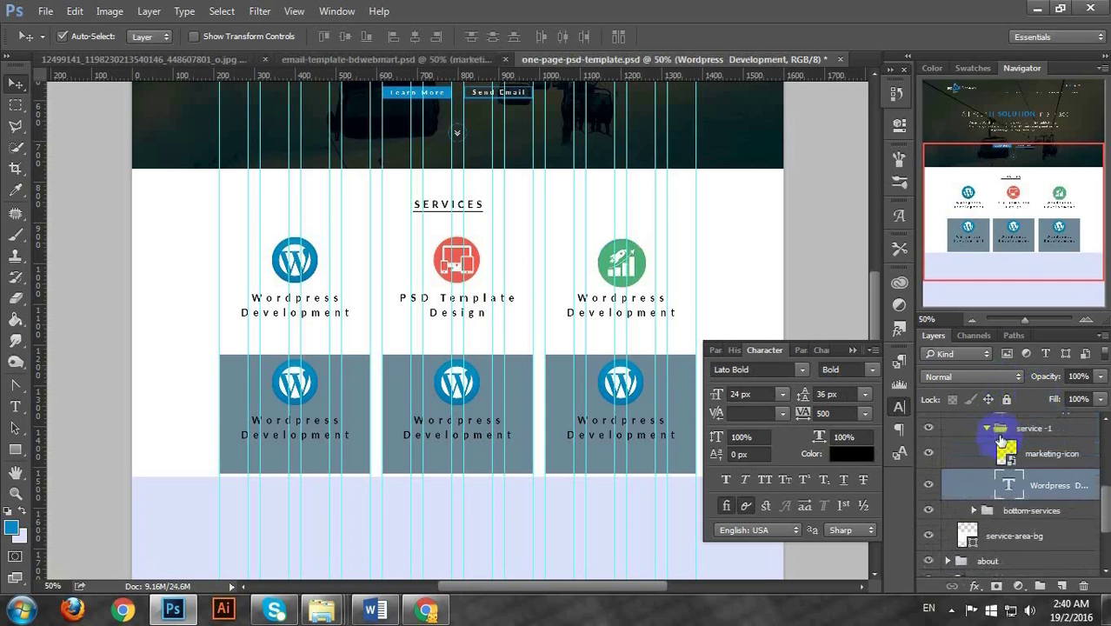
double_click(1009, 486)
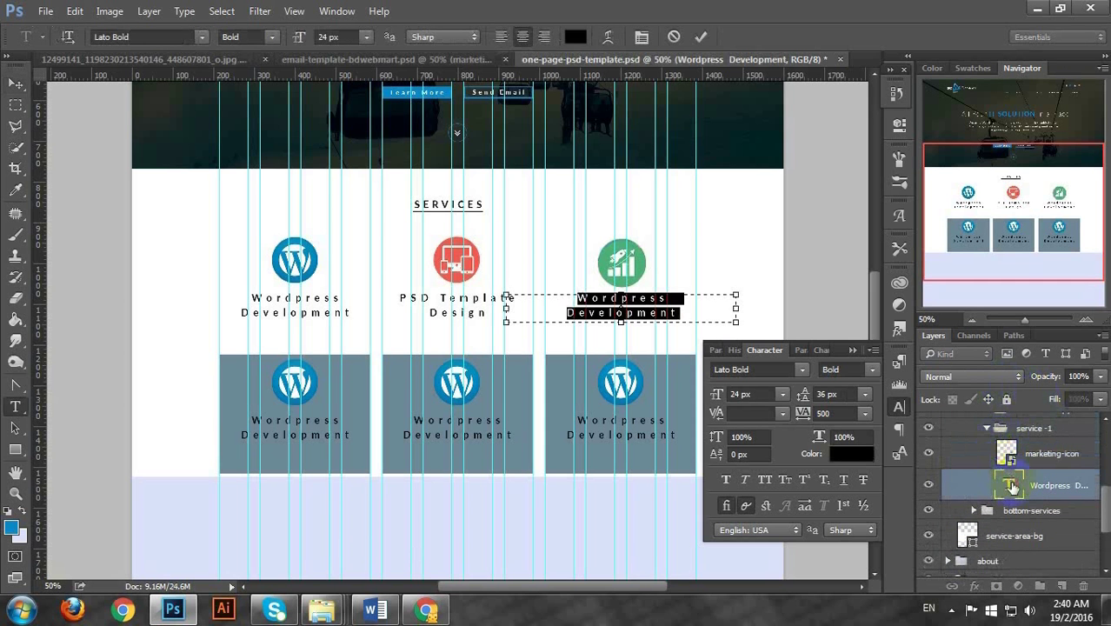
text(De)
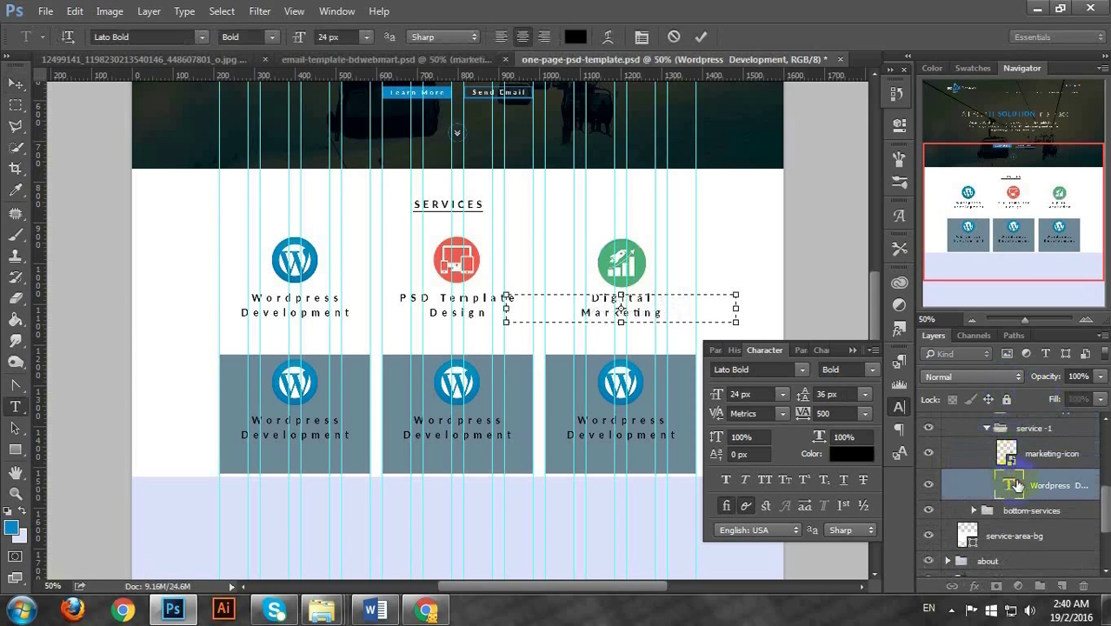
key(ctrl+Return)
key(v)
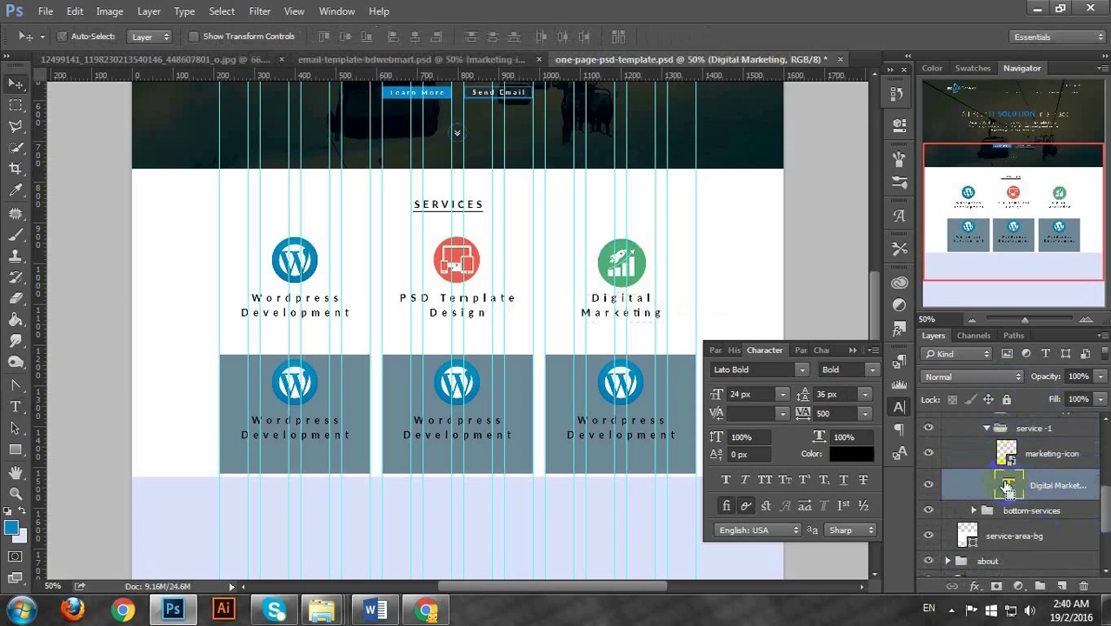
key(ctrl+s)
Delete the Rectangle 4 background from the first card of the lower row, in service -1 copy of the bottom-services group
scroll(985, 470, up, 3)
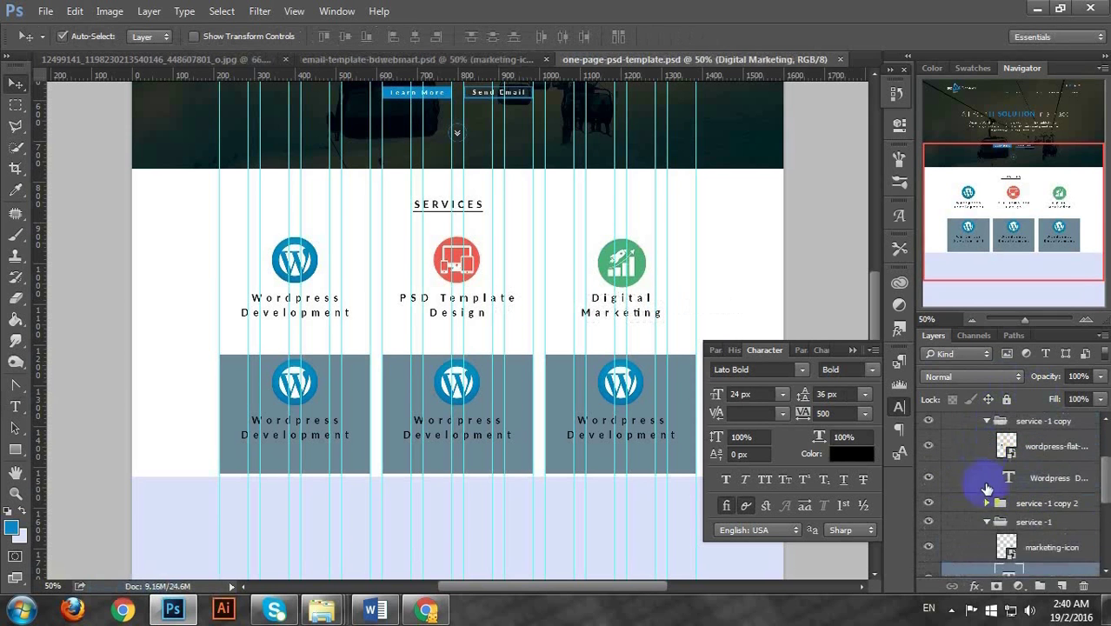
scroll(985, 515, up, 3)
click(974, 497)
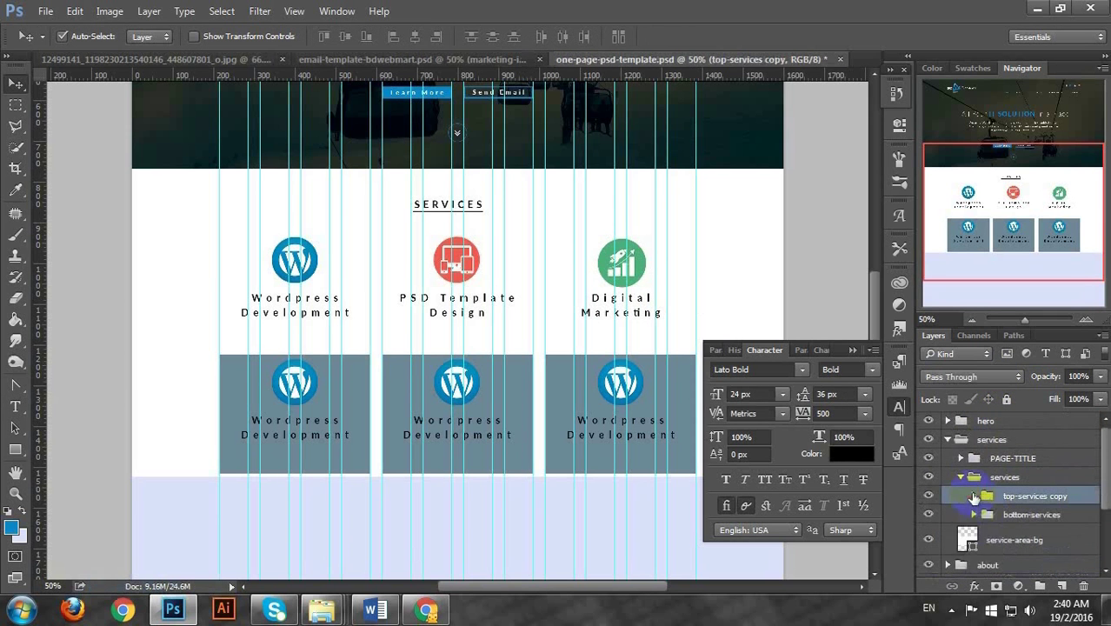
click(973, 516)
scroll(980, 515, down, 2)
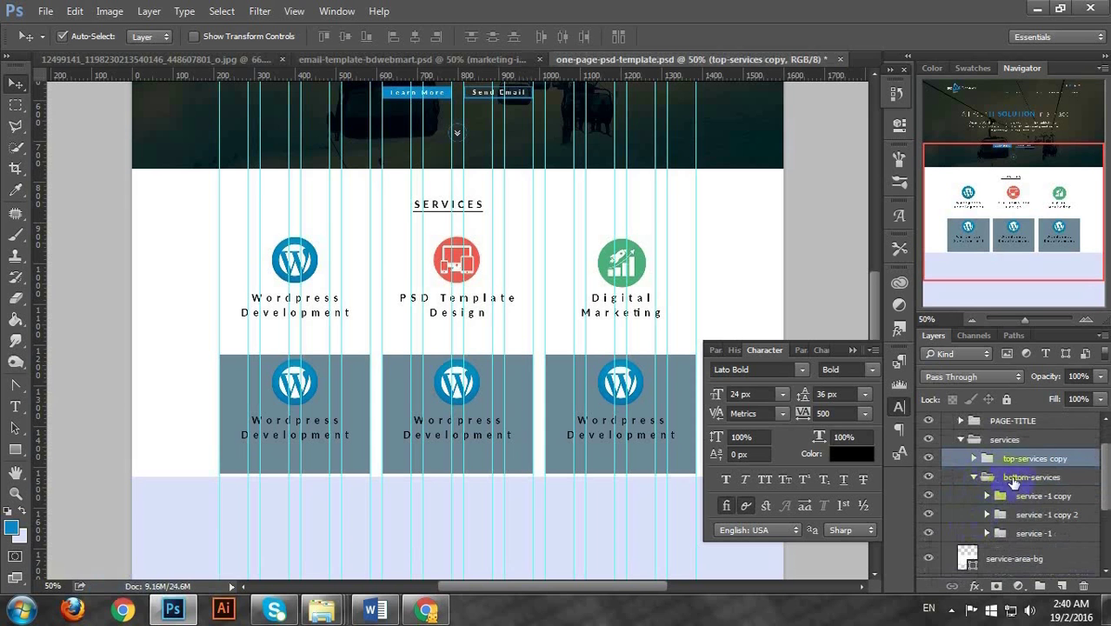
click(987, 498)
scroll(987, 498, down, 2)
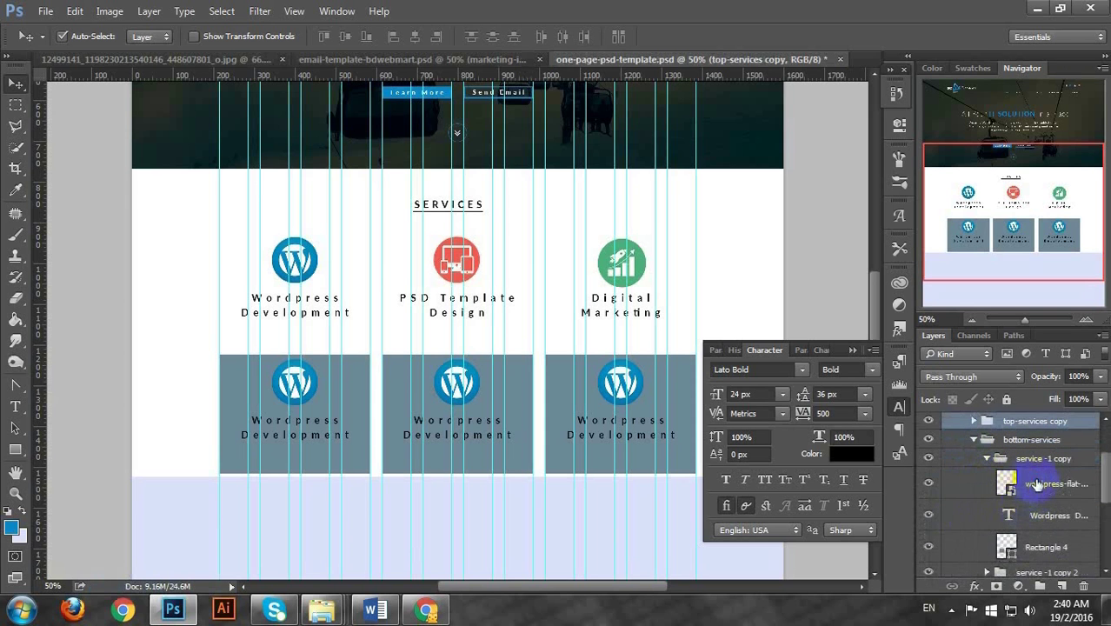
click(1004, 485)
scroll(1069, 518, down, 2)
click(1034, 509)
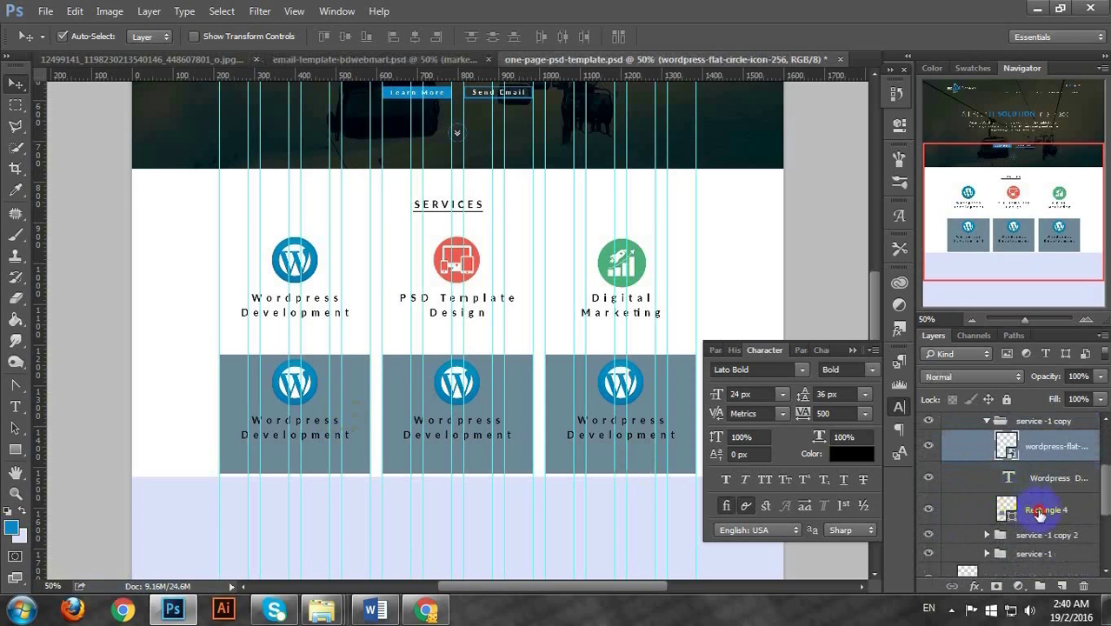
key(Delete)
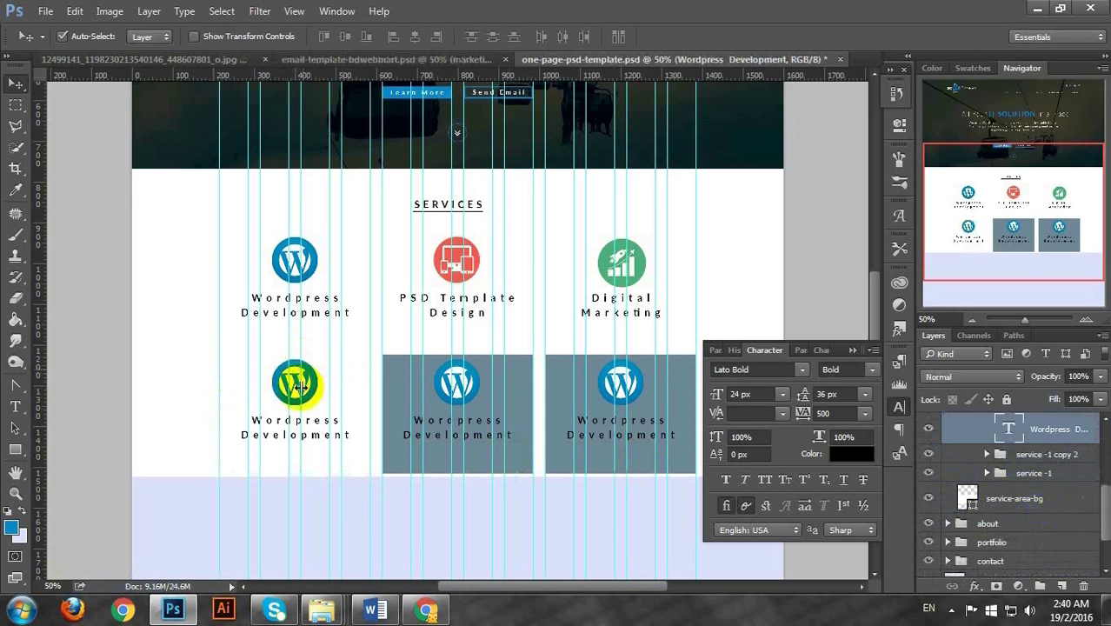
Place the ocha-inv_activity-training icon from the icons folder over the first lower card's WordPress icon, scaled down to about 23%
scroll(1041, 423, up, 1)
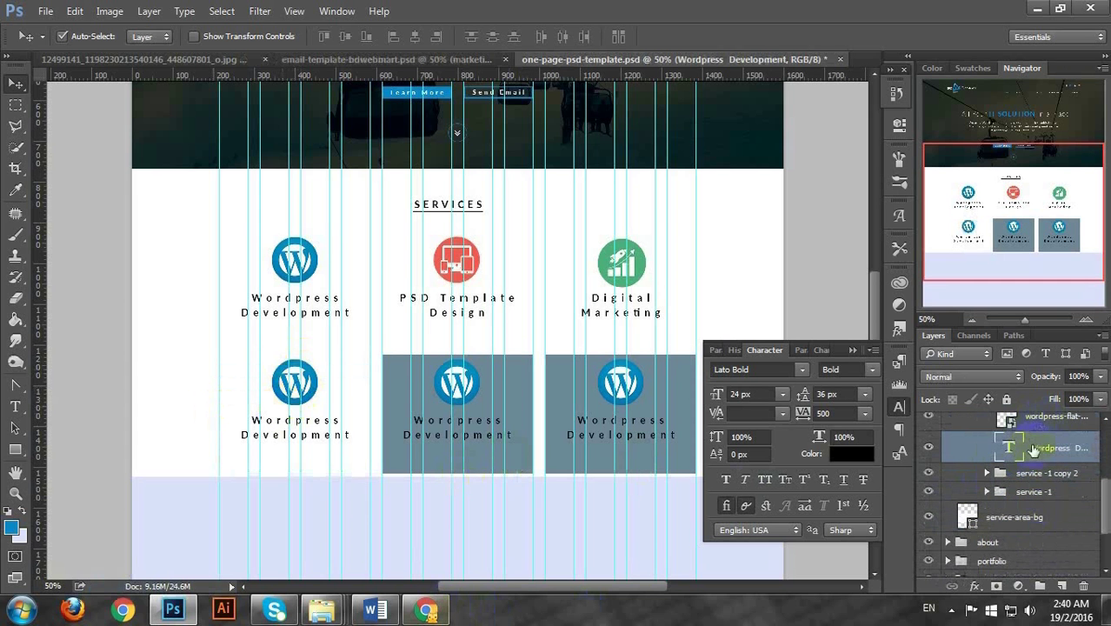
click(1039, 426)
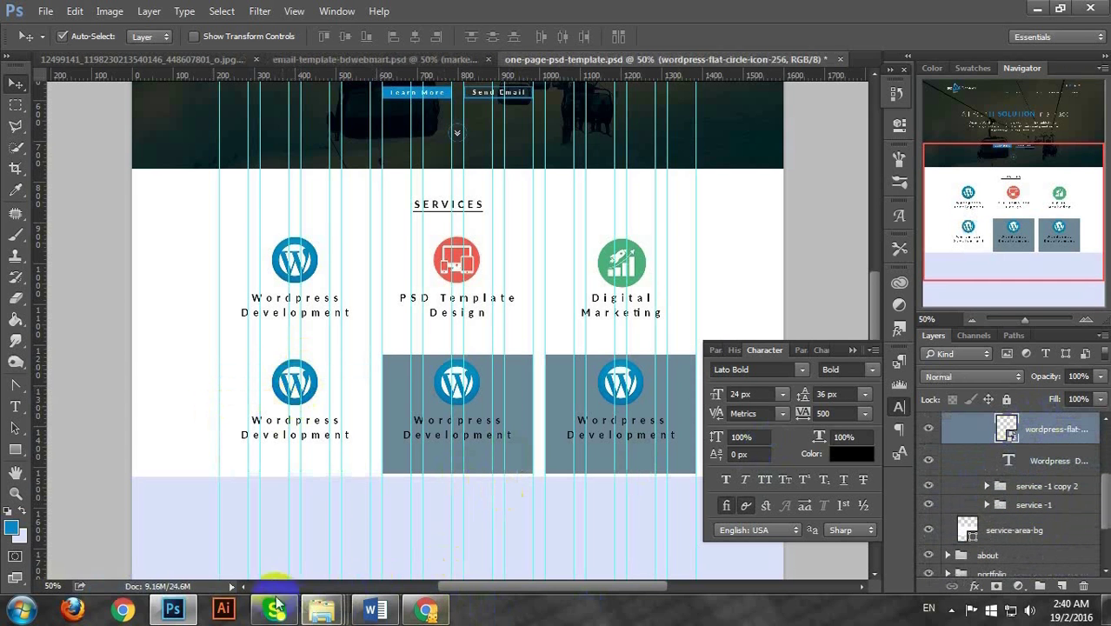
click(416, 60)
scroll(241, 495, down, 1)
click(226, 494)
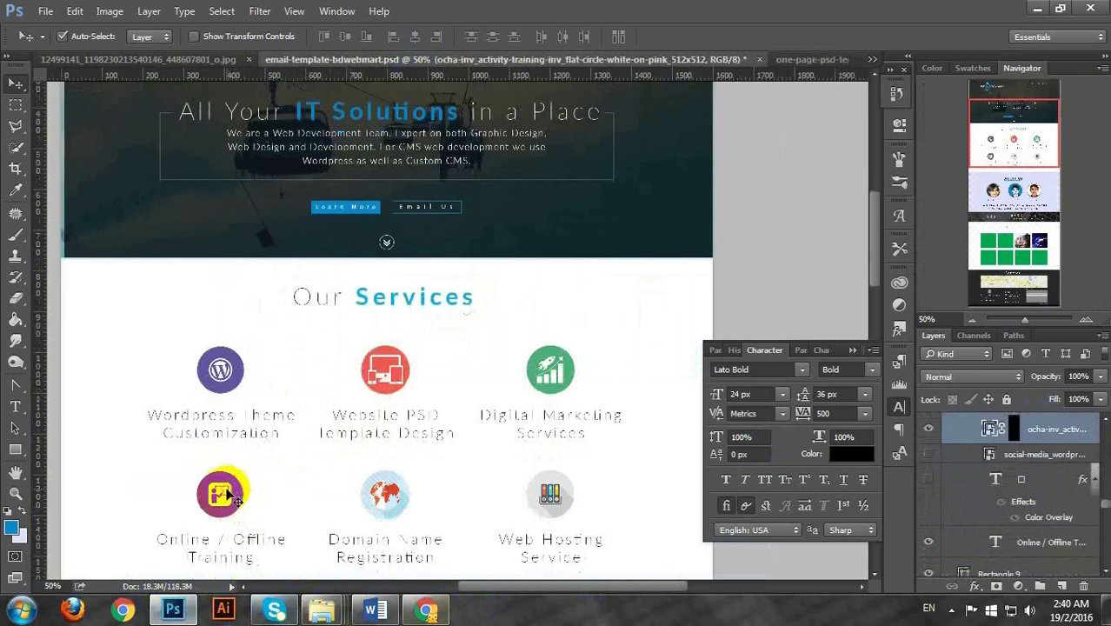
click(1036, 8)
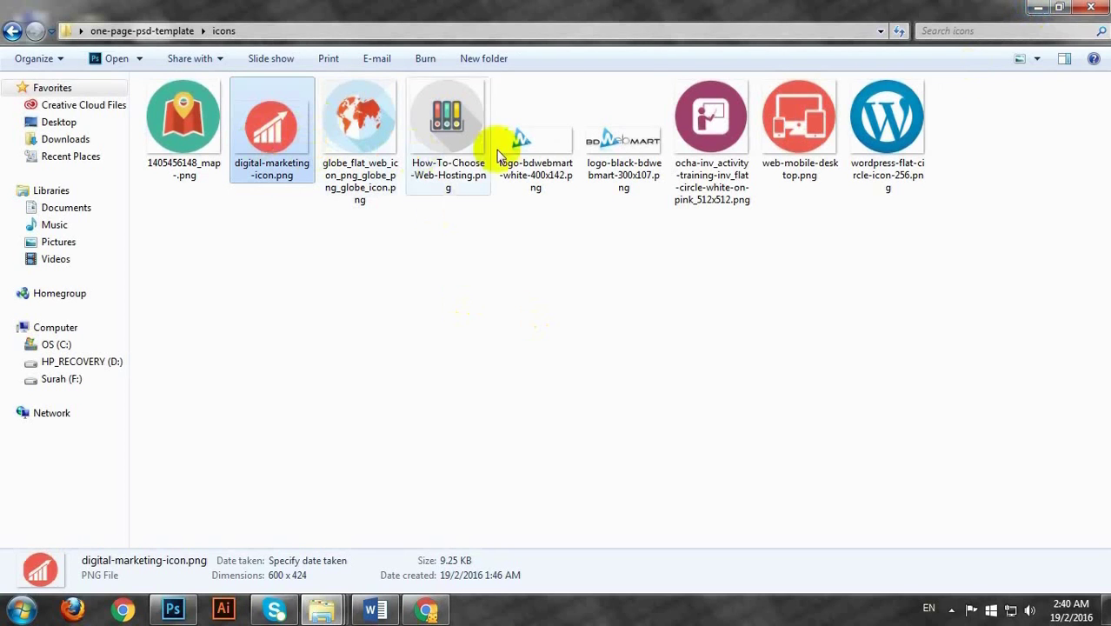
drag(709, 115, 306, 383)
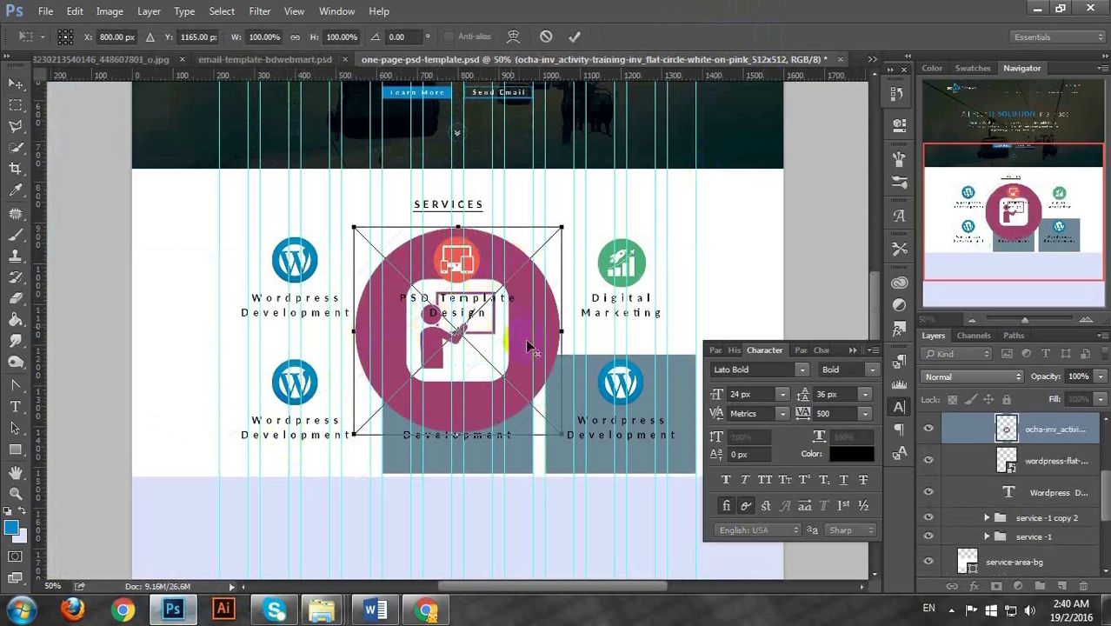
drag(559, 431, 318, 404)
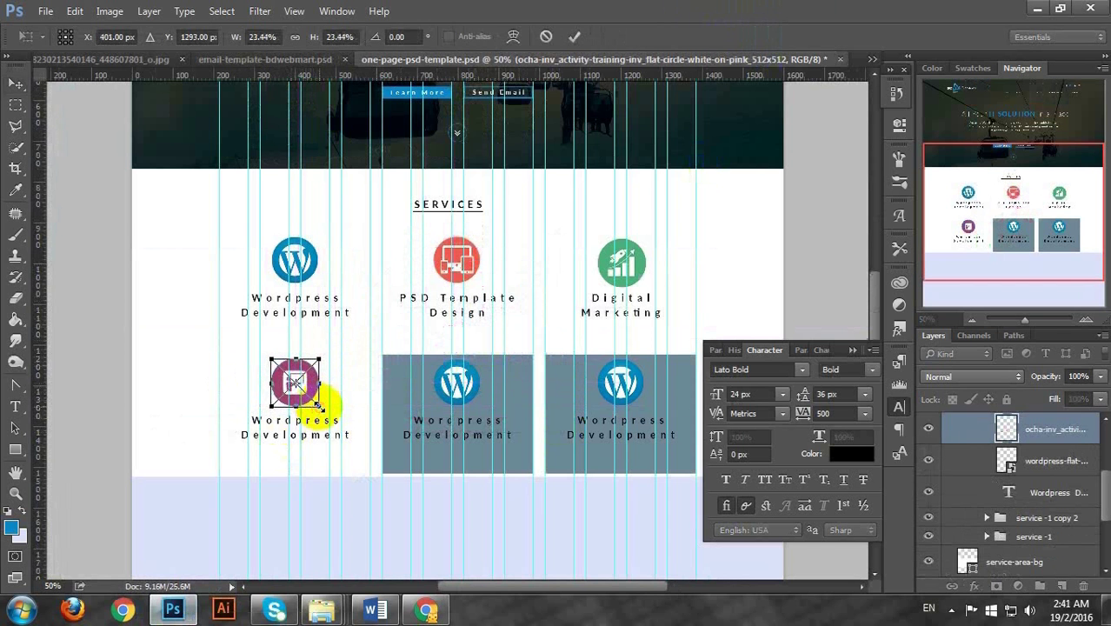
key(Return)
Delete the WordPress icon layer beneath the new training icon in the first lower card
key(ctrl+plus)
key(ctrl+plus)
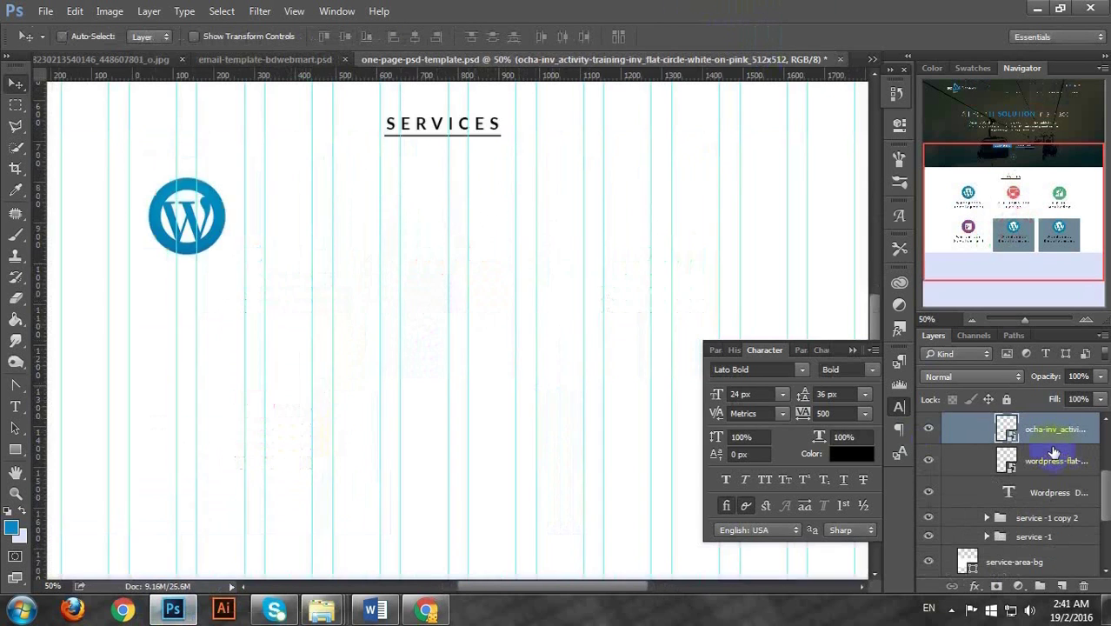
drag(199, 454, 488, 322)
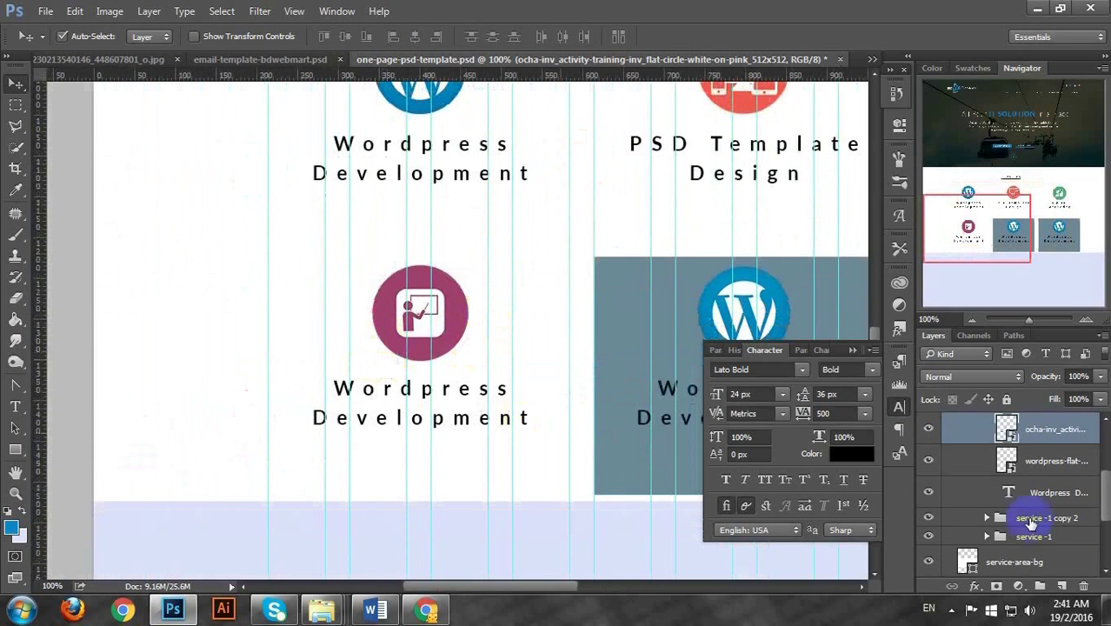
click(1054, 492)
scroll(1043, 487, down, 1)
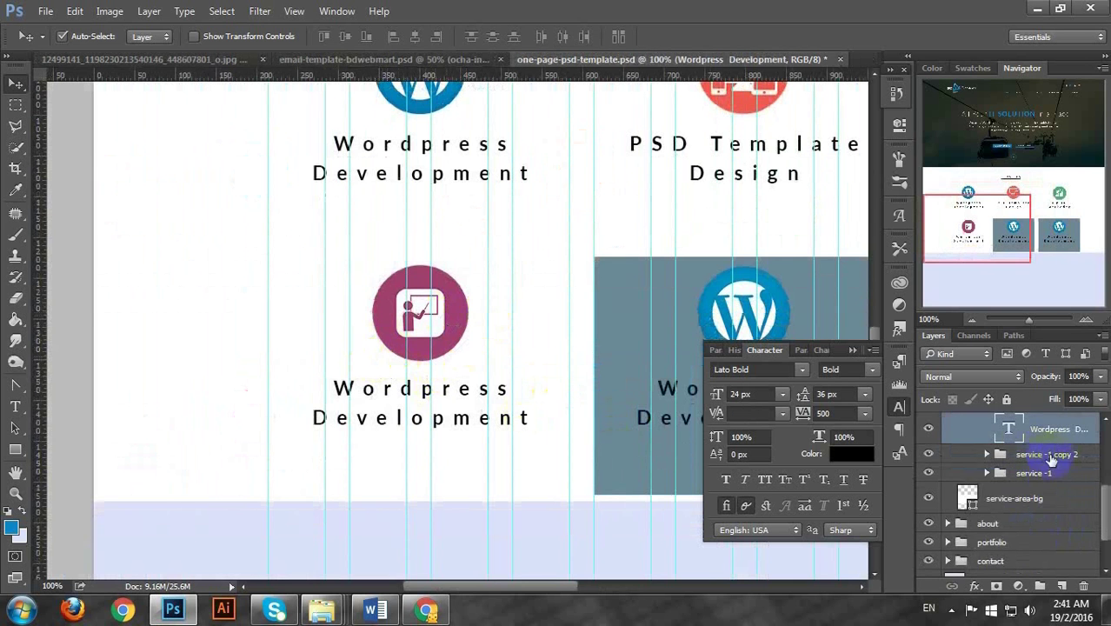
drag(1043, 442, 1041, 435)
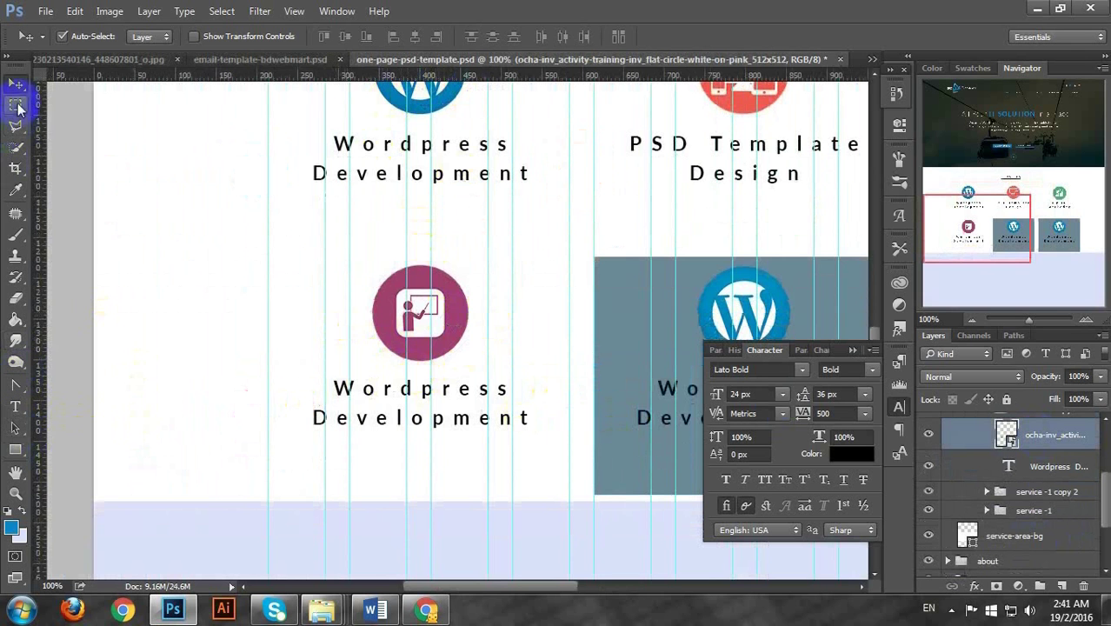
Draw a circular selection around the training icon in the first lower card and transform it to about 104% to fit the circle
drag(16, 104, 74, 122)
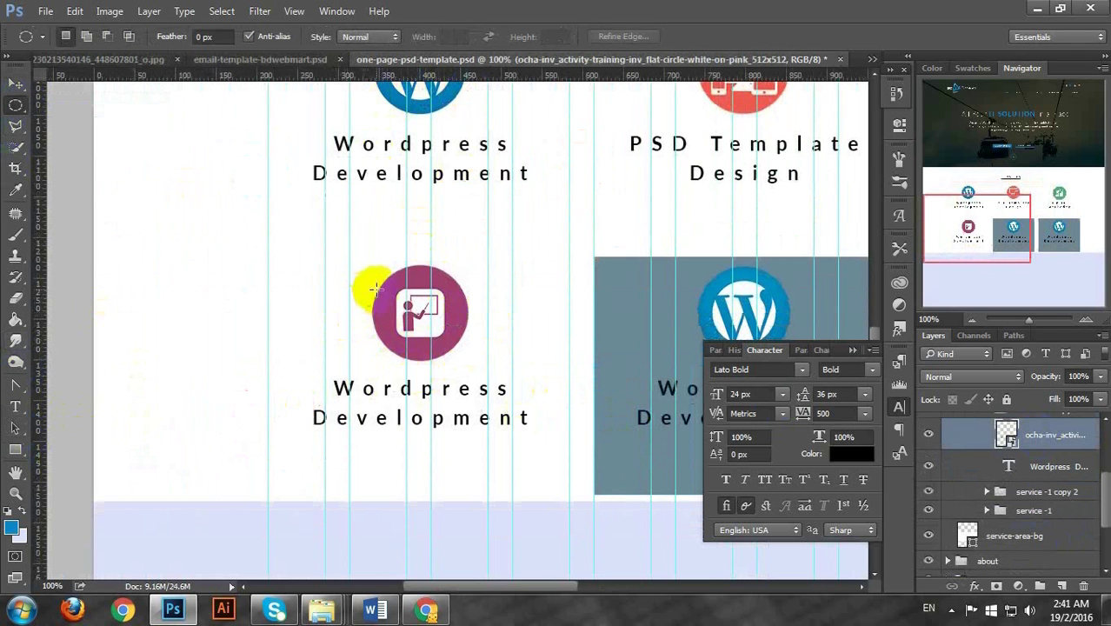
drag(382, 294, 466, 380)
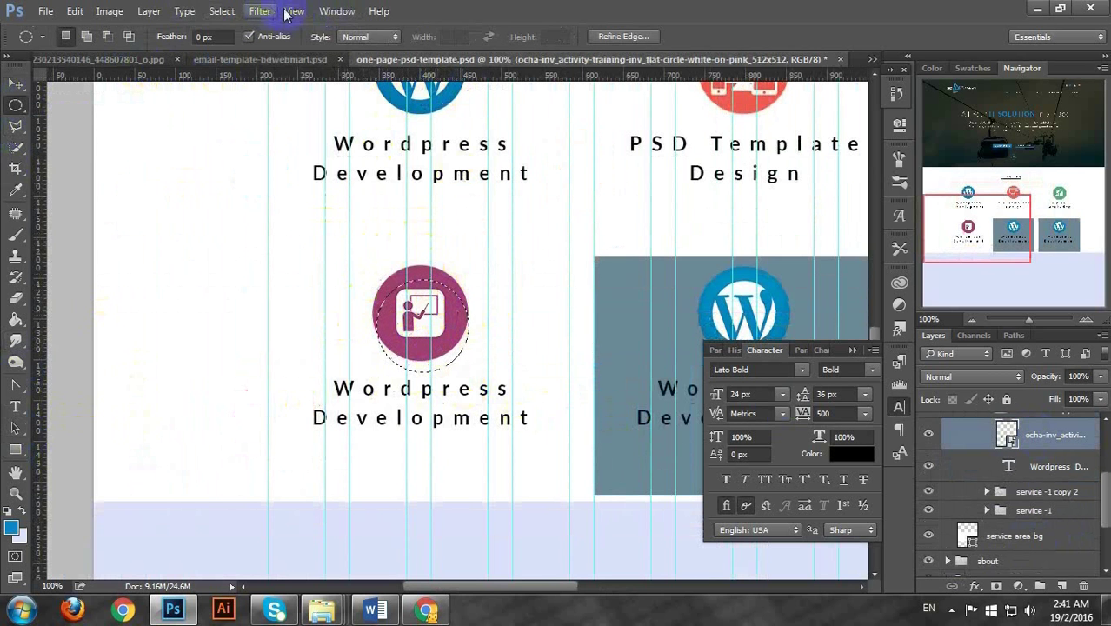
click(219, 14)
mouse_move(296, 222)
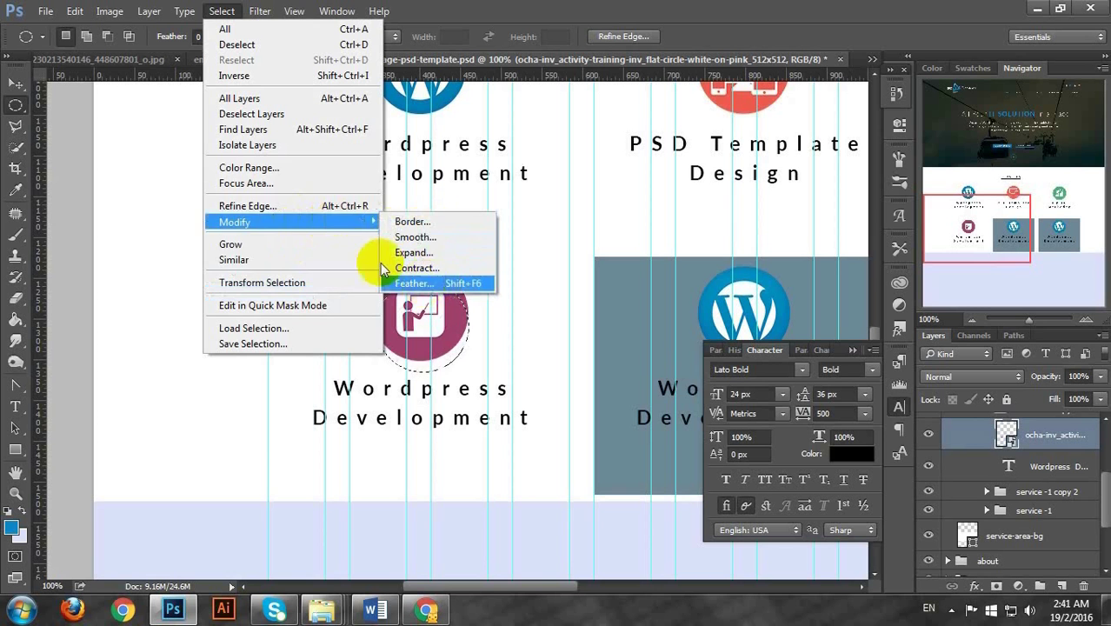
click(278, 283)
drag(394, 291, 391, 278)
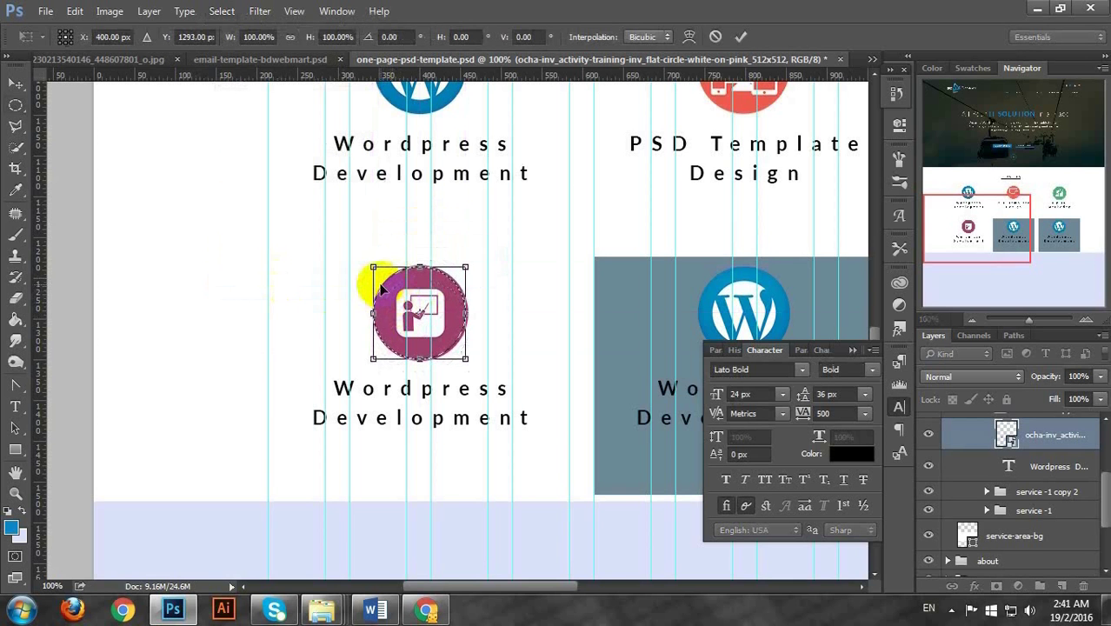
drag(467, 359, 471, 364)
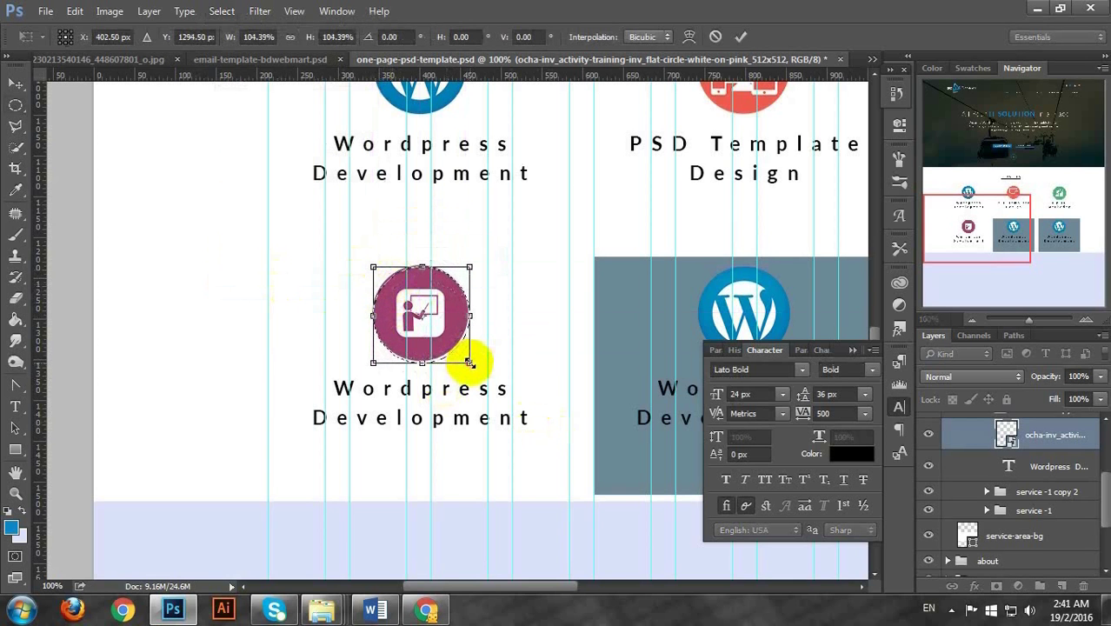
key(Left)
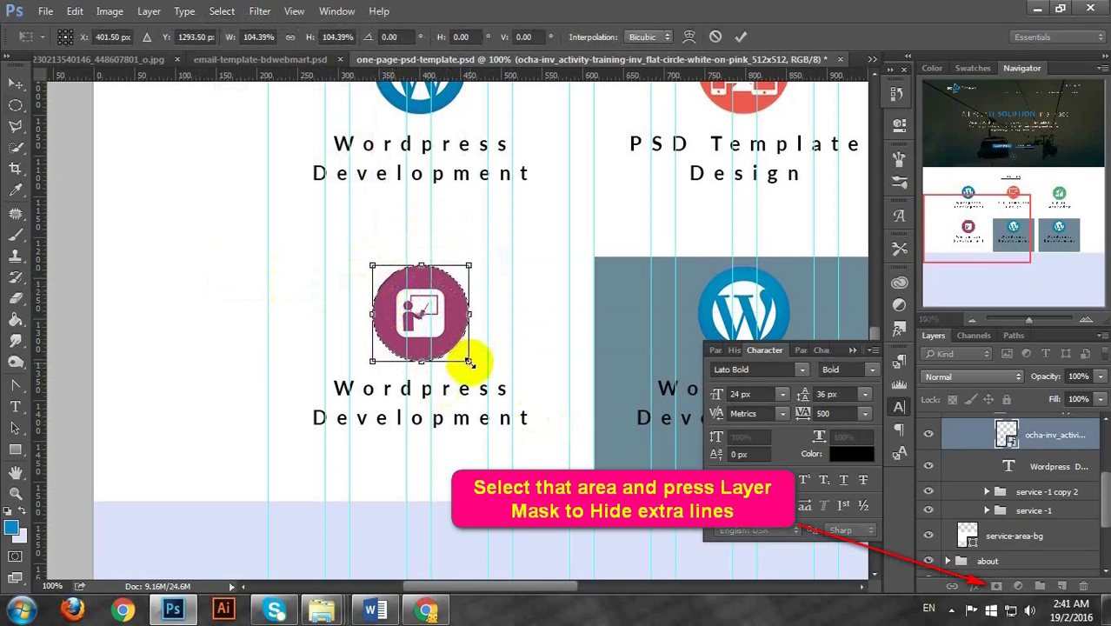
key(Return)
Add a layer mask from the circular selection to the training icon layer to hide its extra edge lines
key(m)
ctrl+click(1008, 434)
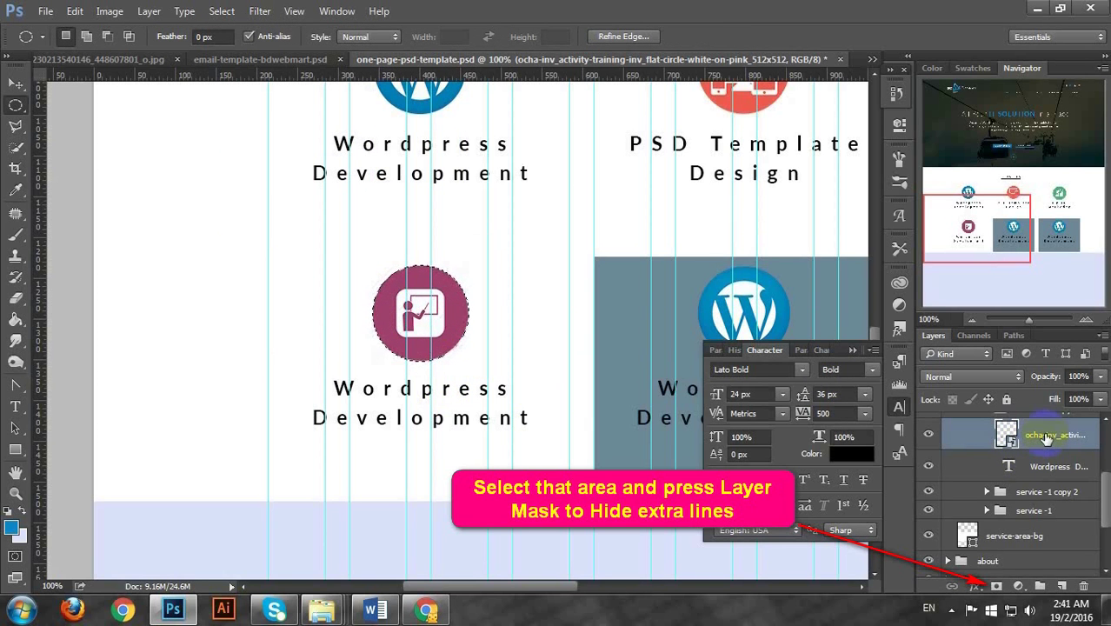
click(996, 586)
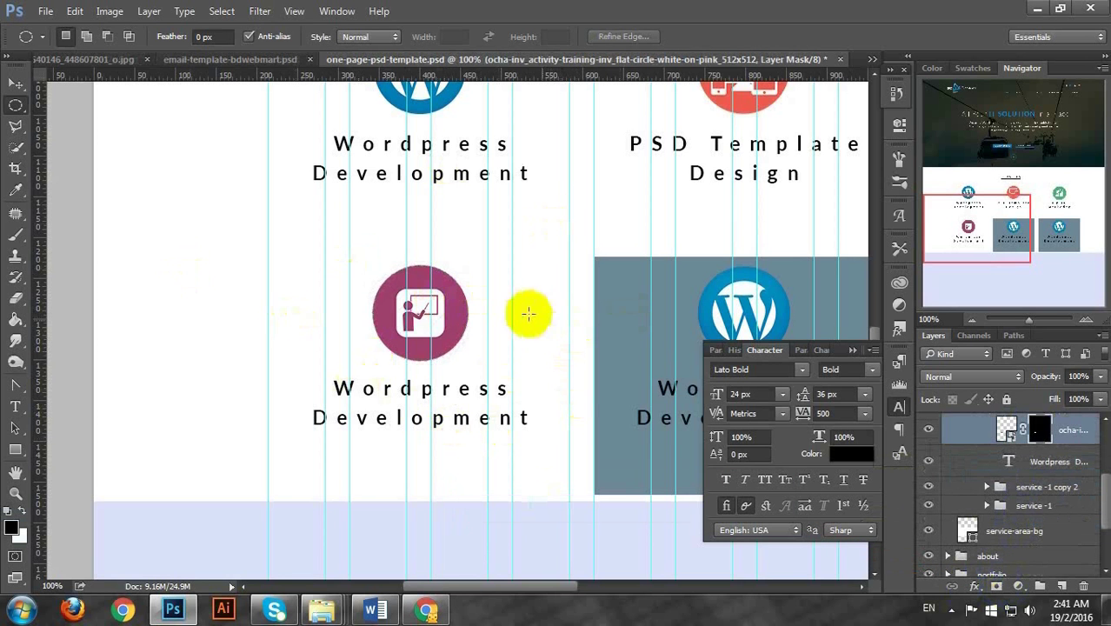
Change the first lower card's caption to "IT & ITES Training" on two lines, with "Training" on the second line
click(1059, 466)
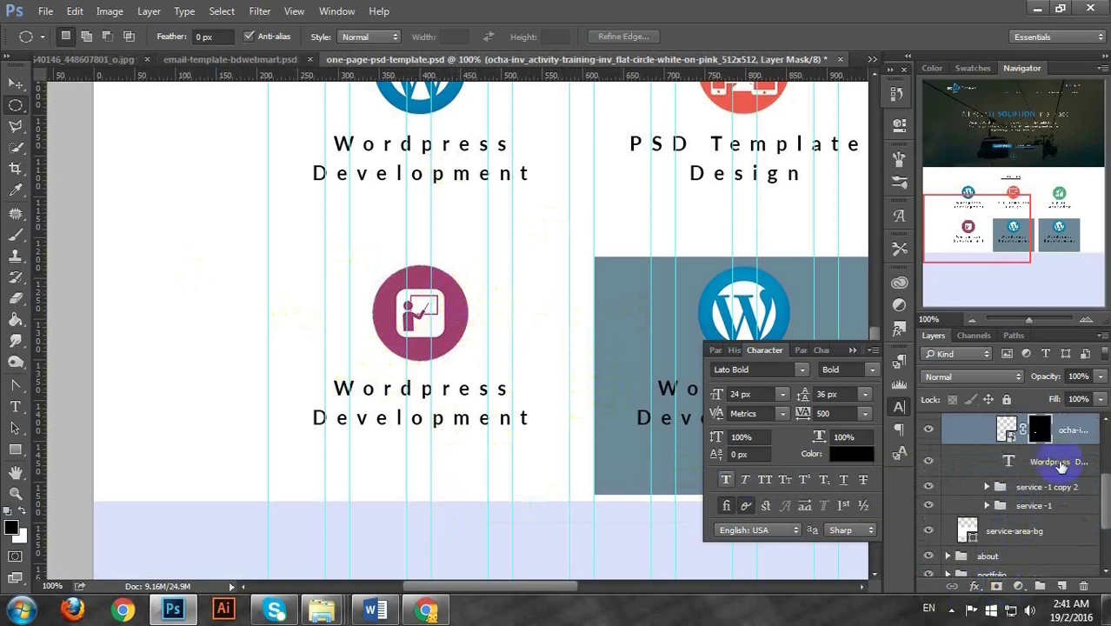
scroll(1056, 465, up, 1)
click(1003, 484)
double_click(1008, 480)
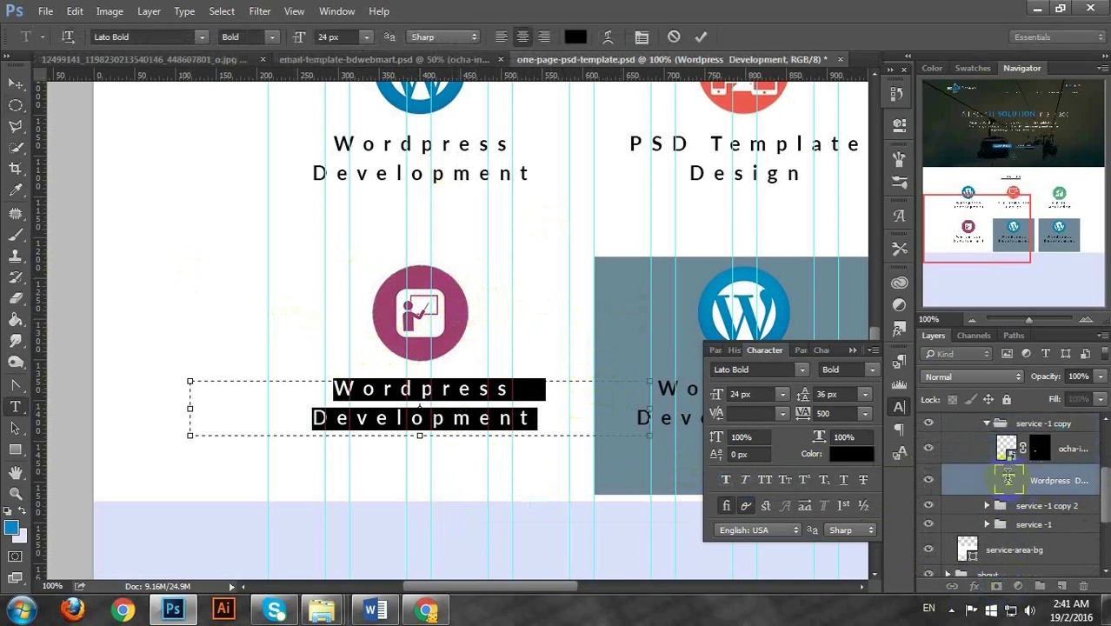
click(417, 406)
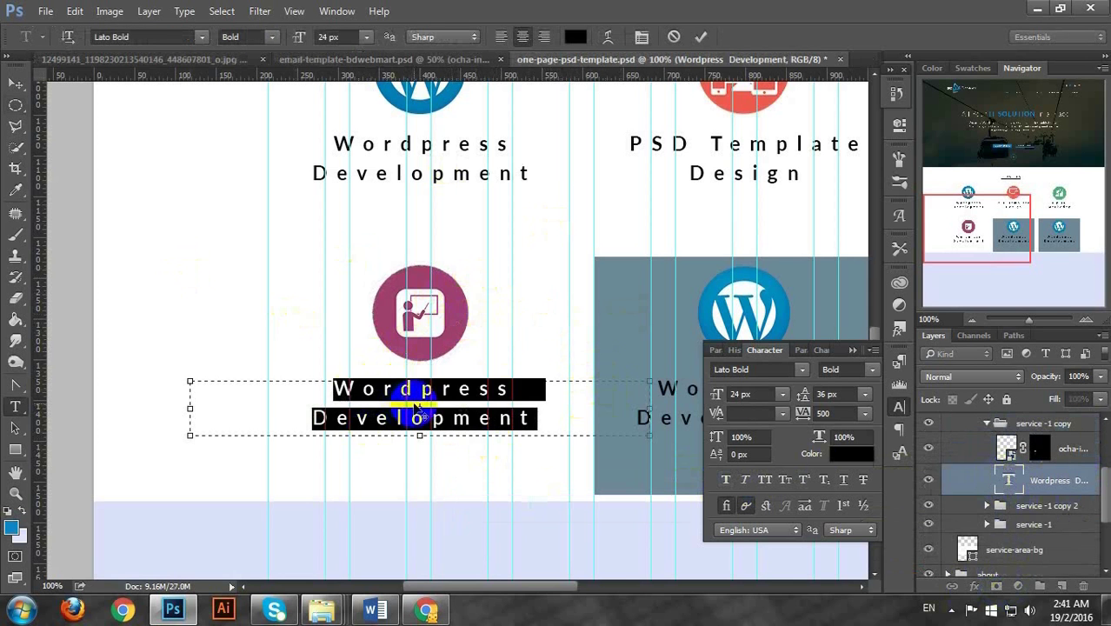
key(BackSpace)
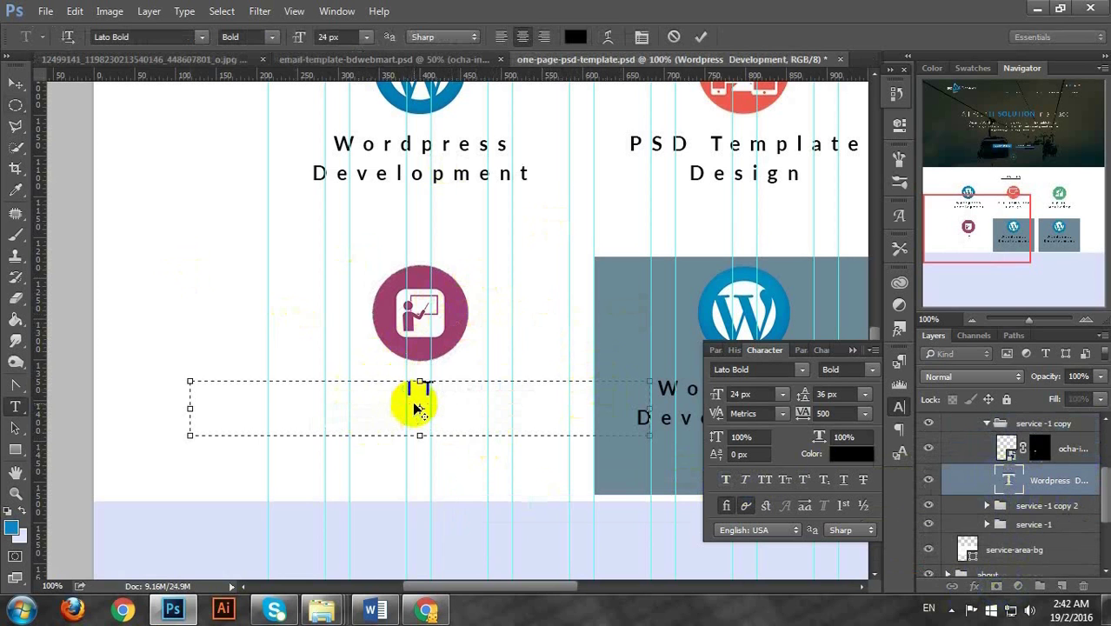
text(IT & ITES)
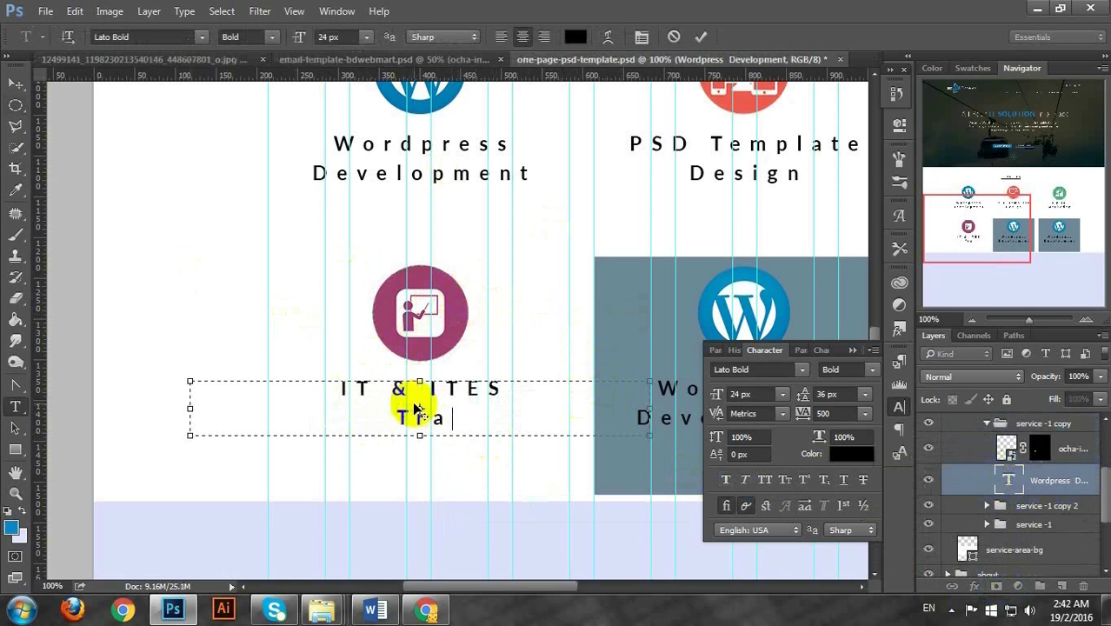
key(Return)
text(Training)
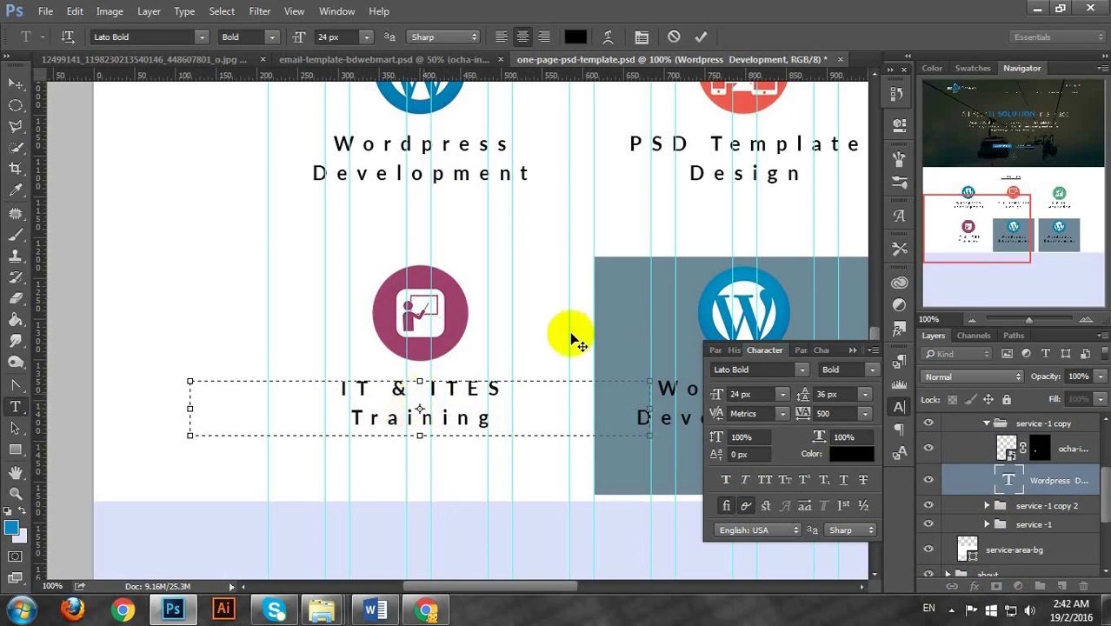
click(1008, 485)
key(m)
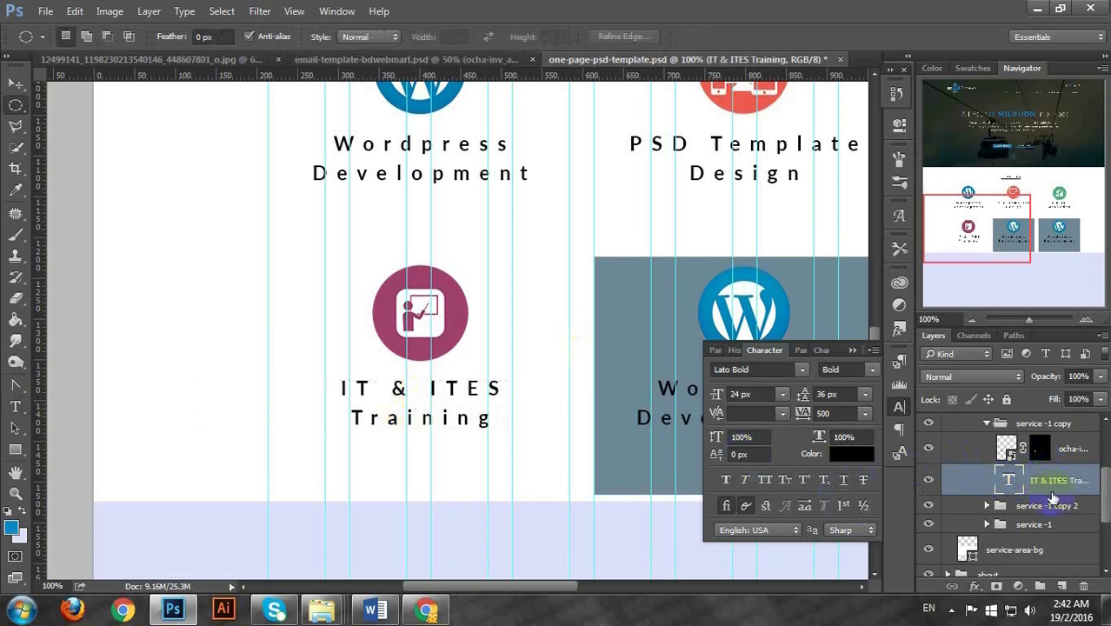
Delete the Rectangle 4 background from the second lower card, in the service -1 copy 2 group
click(986, 423)
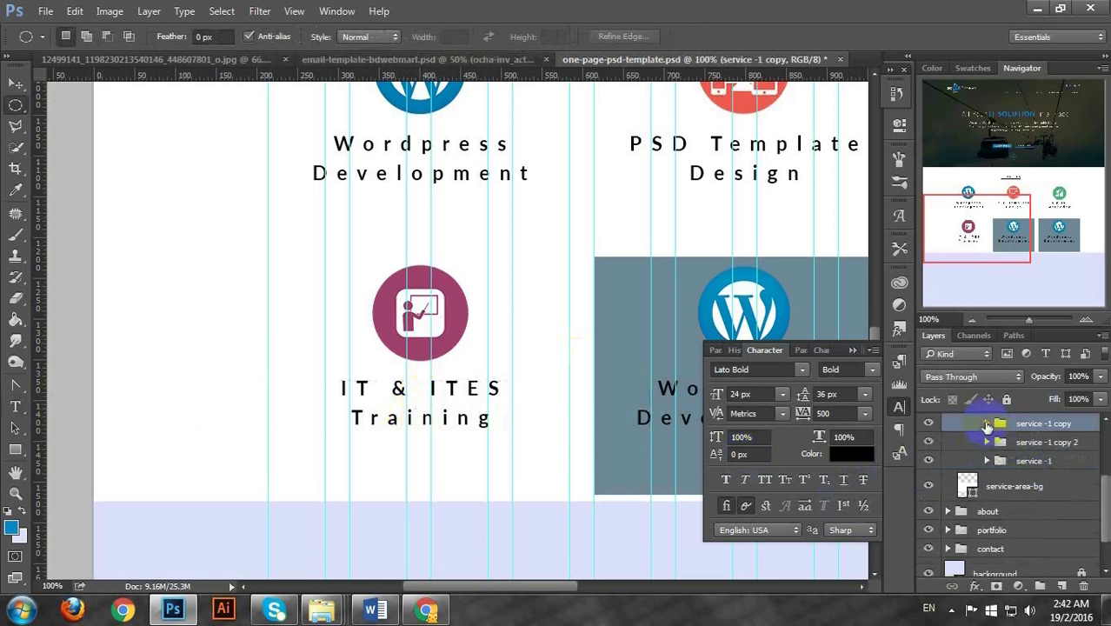
click(988, 442)
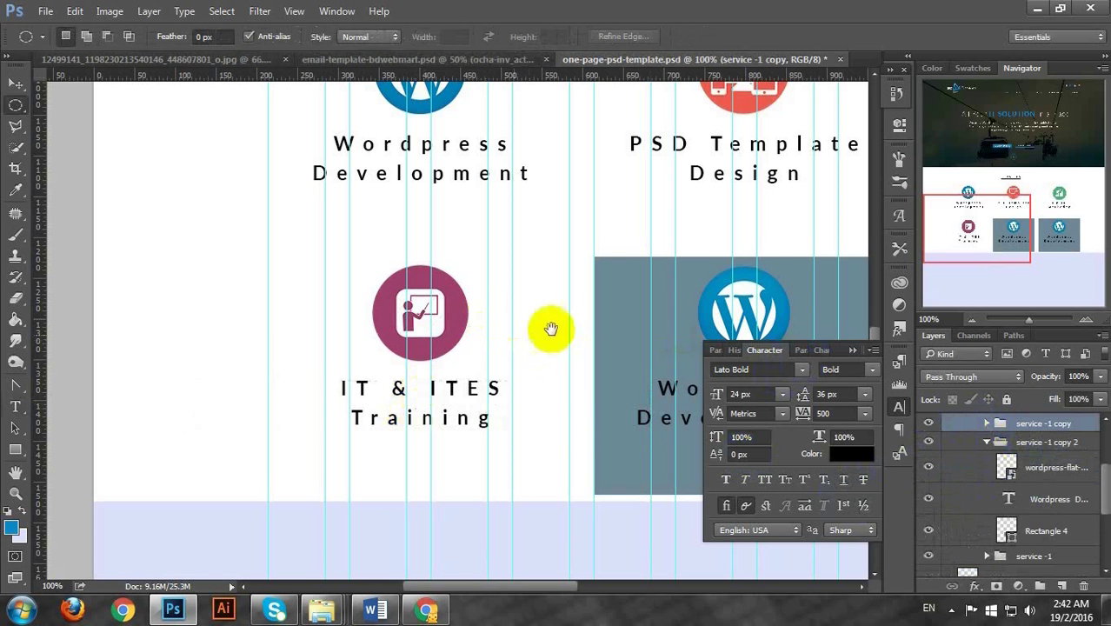
drag(550, 325, 99, 243)
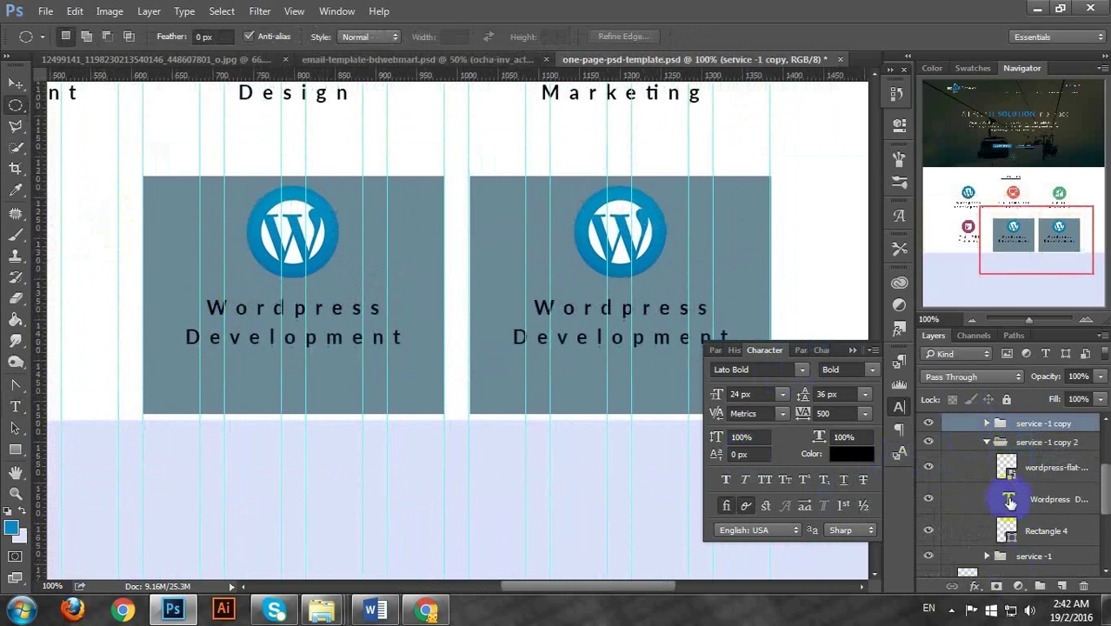
click(1021, 538)
key(Delete)
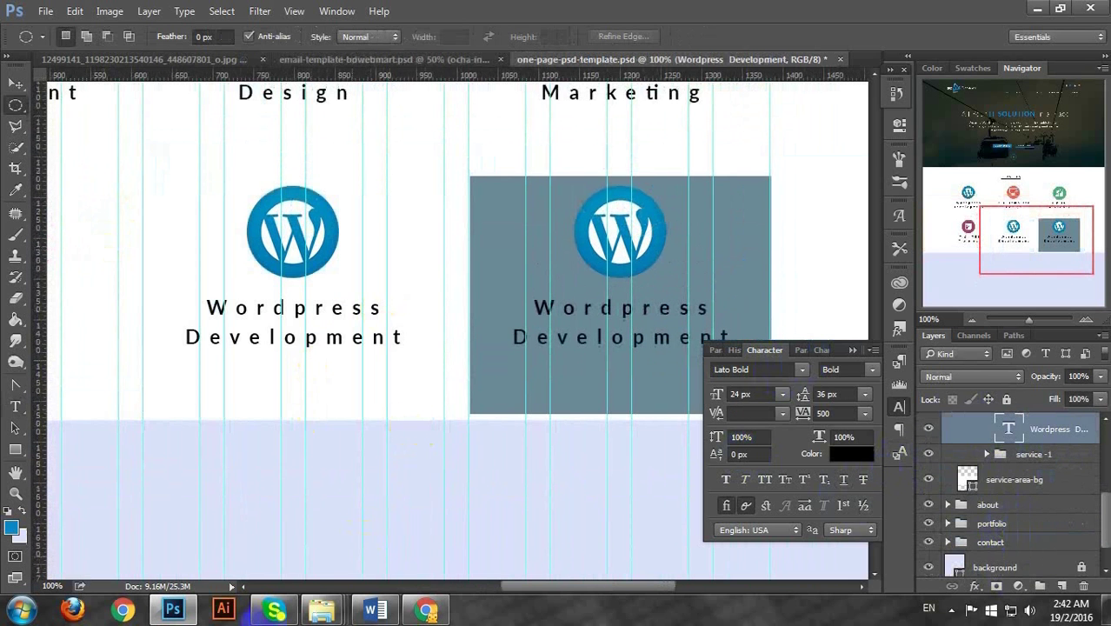
Copy the globe icon of the Domain Name Registration card from email-template-bdwebmart.psd into the second lower card of one-page-psd-template.psd
click(421, 61)
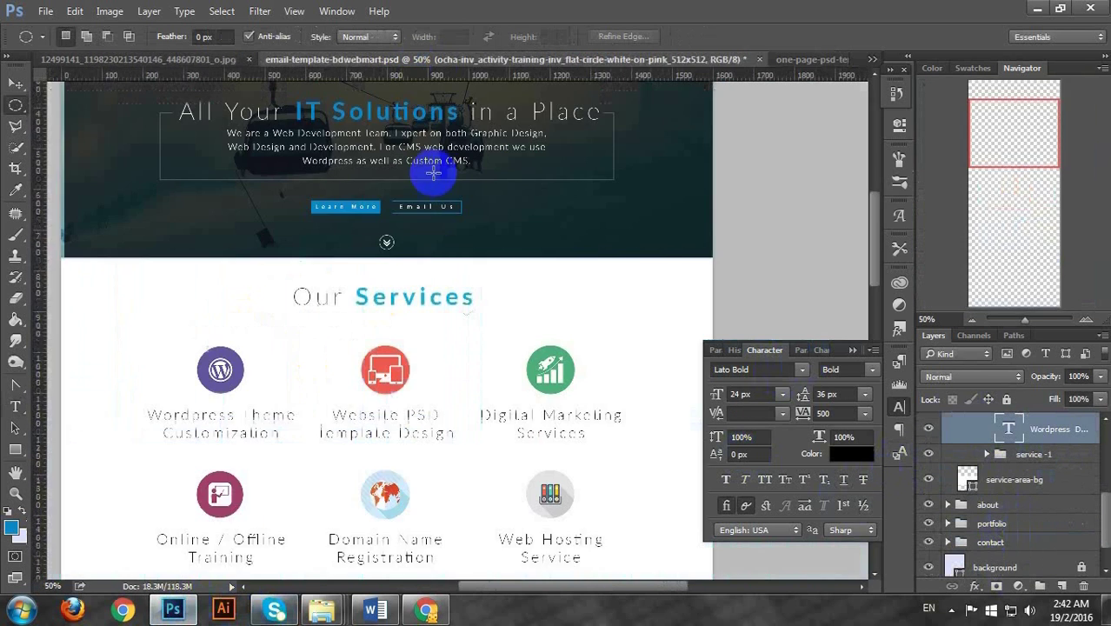
scroll(433, 236, down, 3)
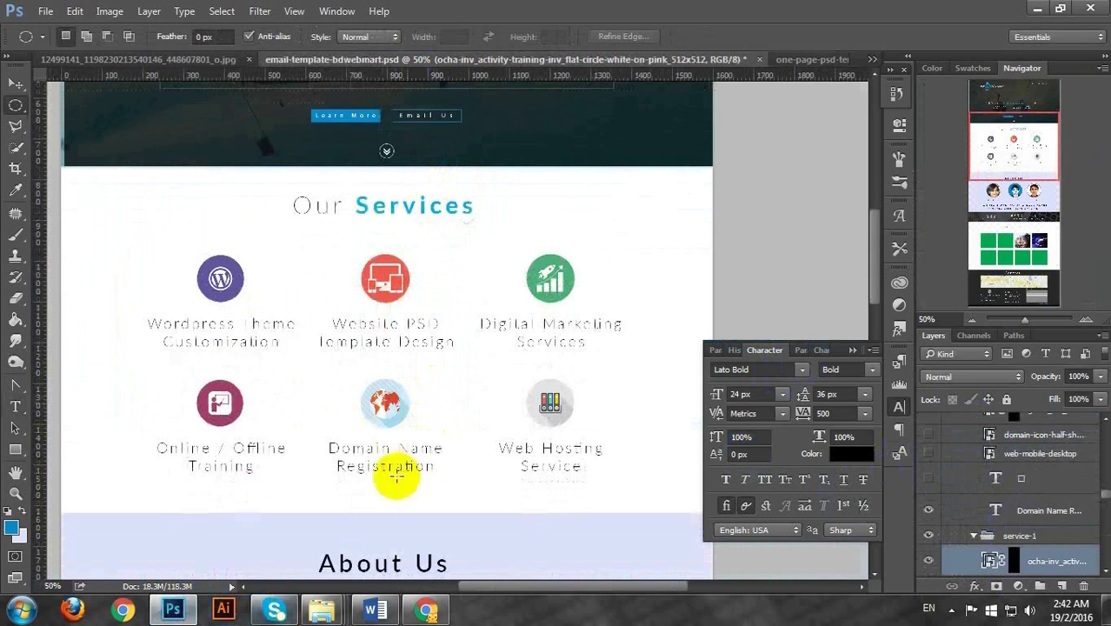
scroll(1060, 542, down, 3)
scroll(1060, 542, up, 1)
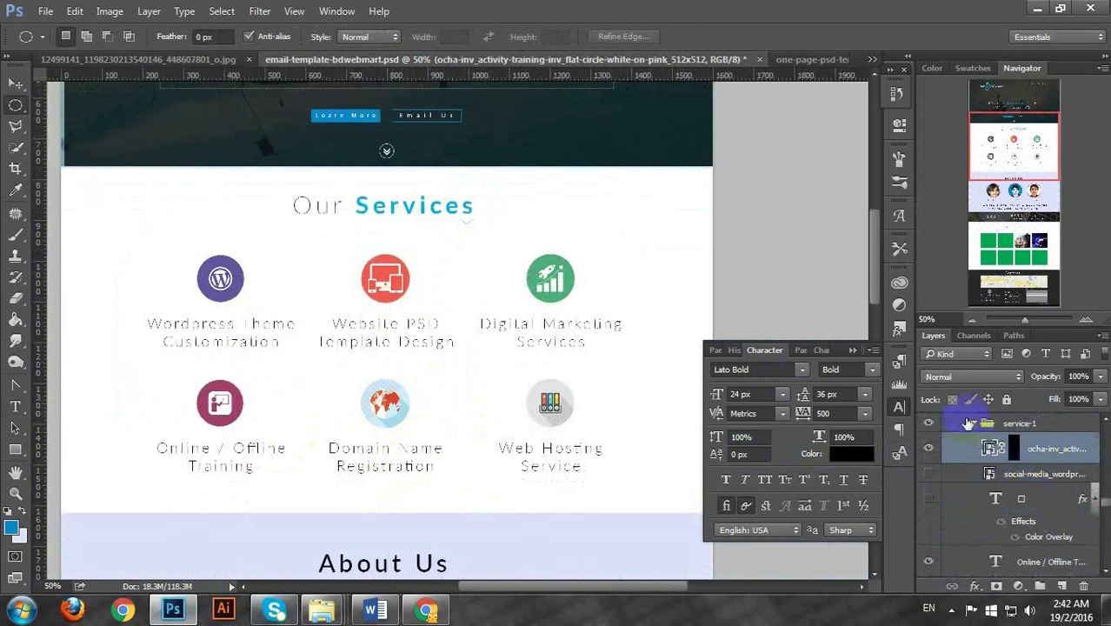
click(15, 84)
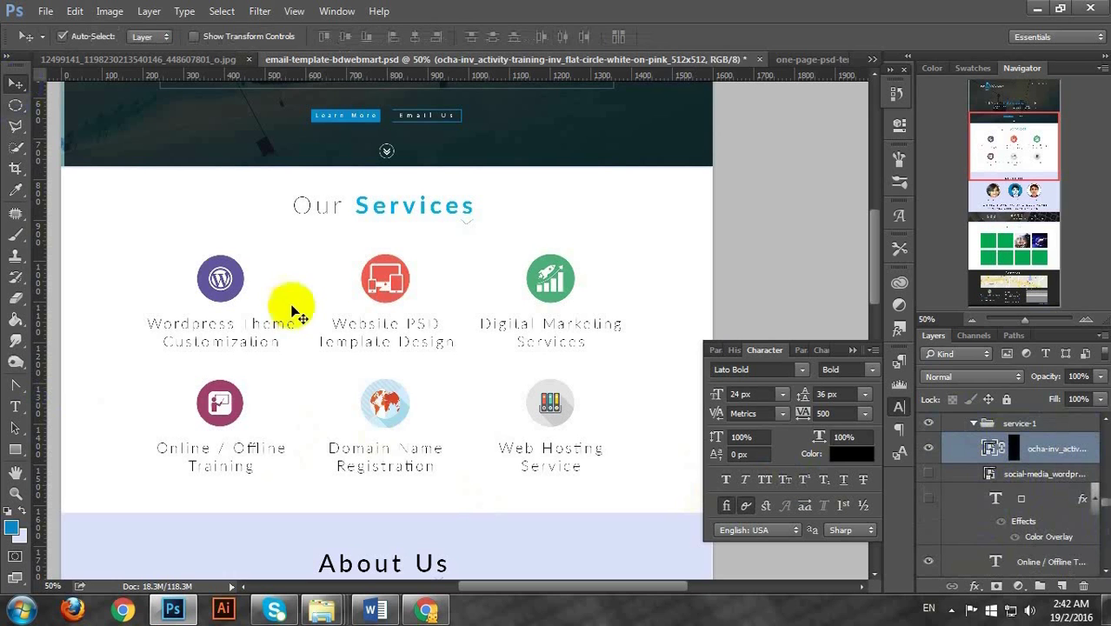
click(405, 420)
scroll(988, 466, up, 1)
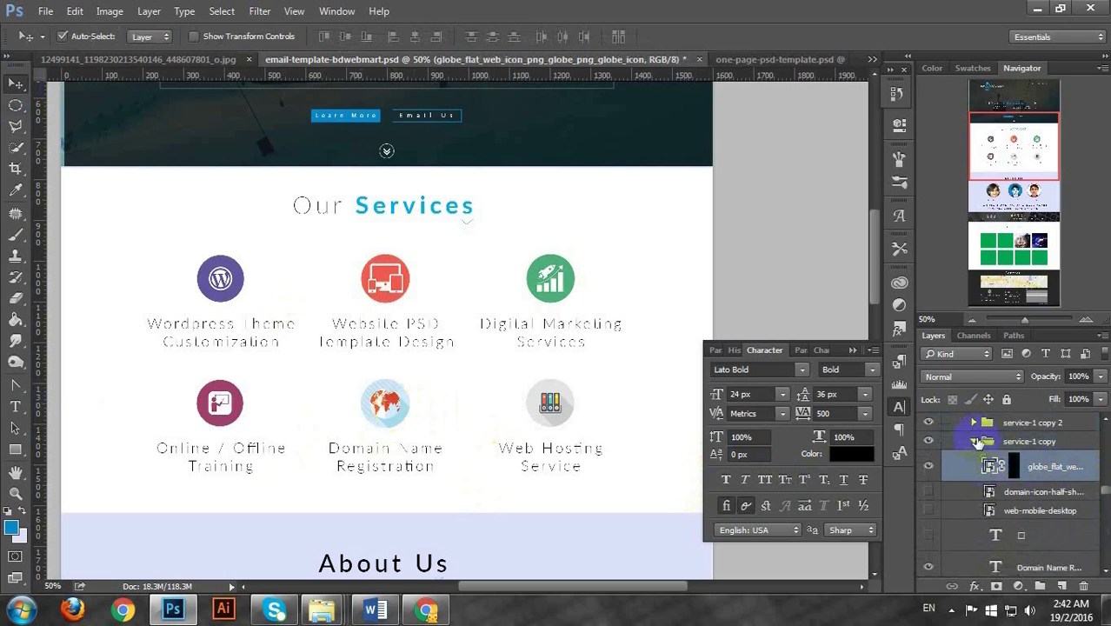
click(975, 441)
click(1006, 443)
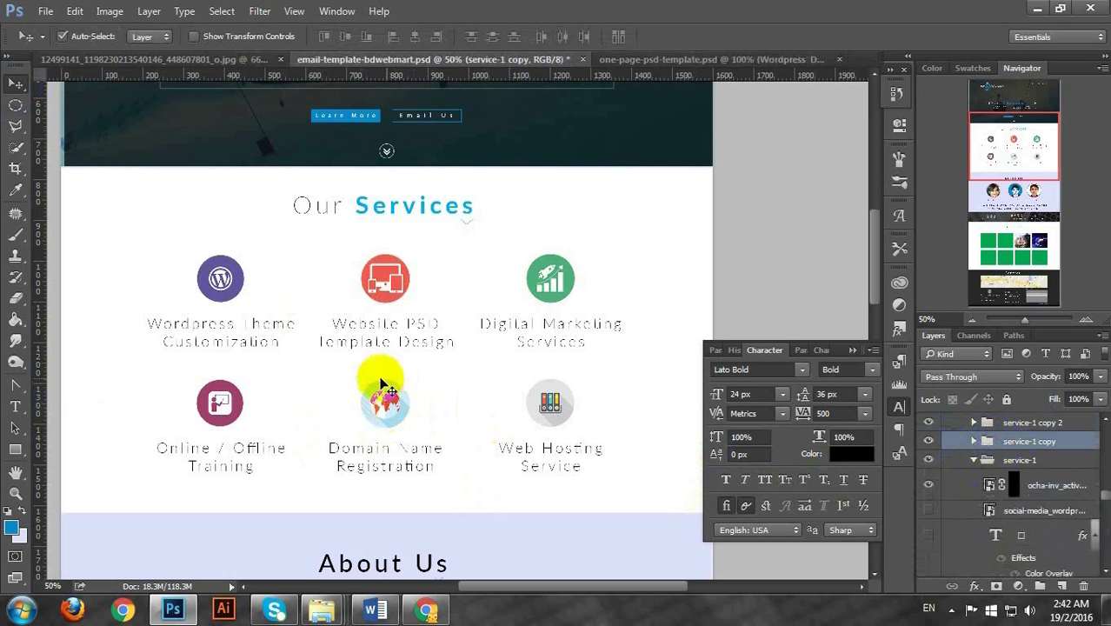
click(974, 442)
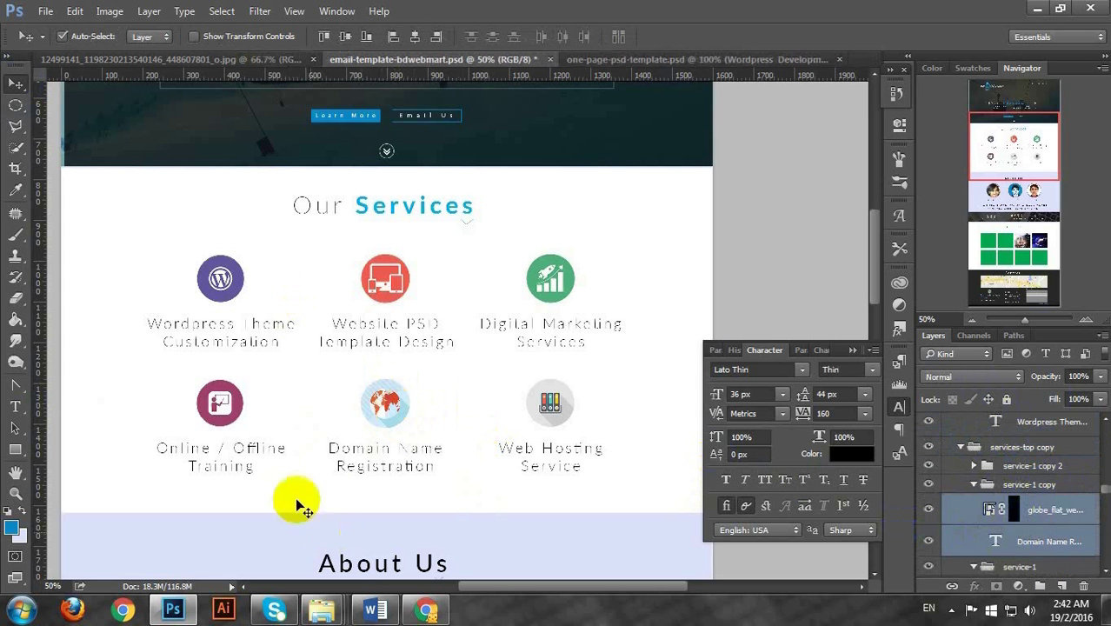
drag(377, 402, 624, 273)
drag(603, 236, 623, 245)
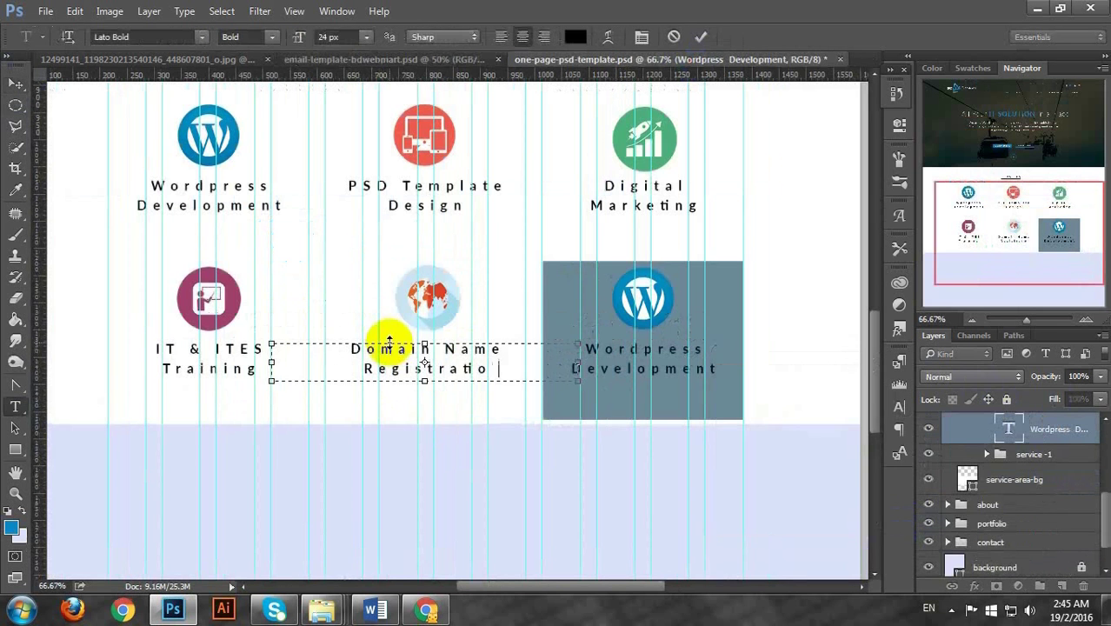
Complete the second lower card's caption as "Domain Name Registration" on two lines and commit the text
text(n)
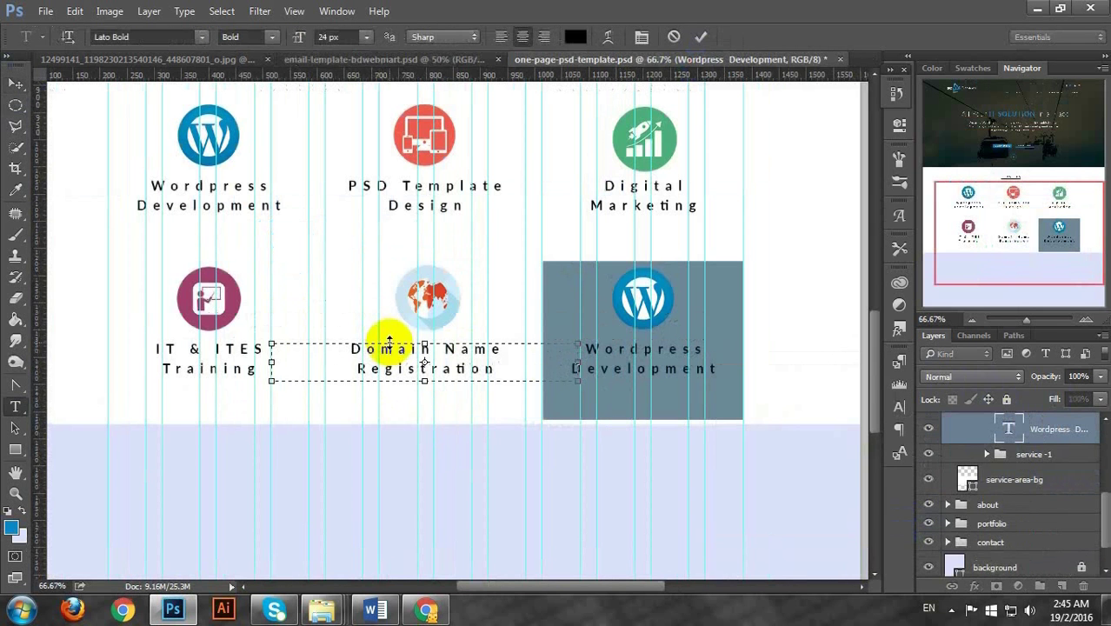
key(ctrl+Return)
key(v)
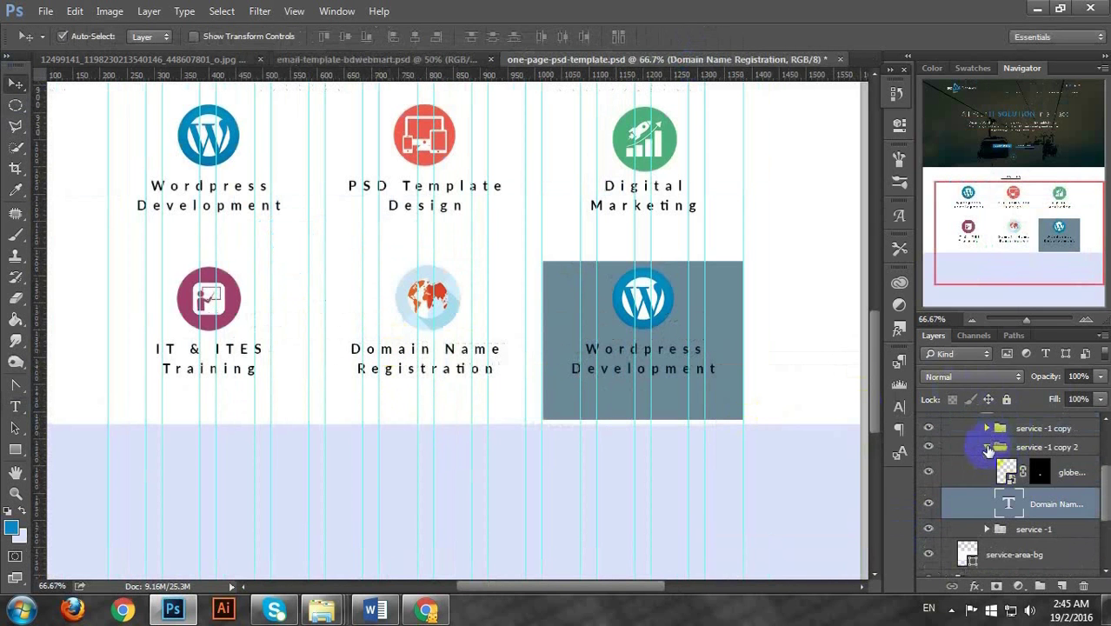
Delete the Rectangle 4 background from the third lower card, in the service -1 group
click(987, 448)
click(984, 467)
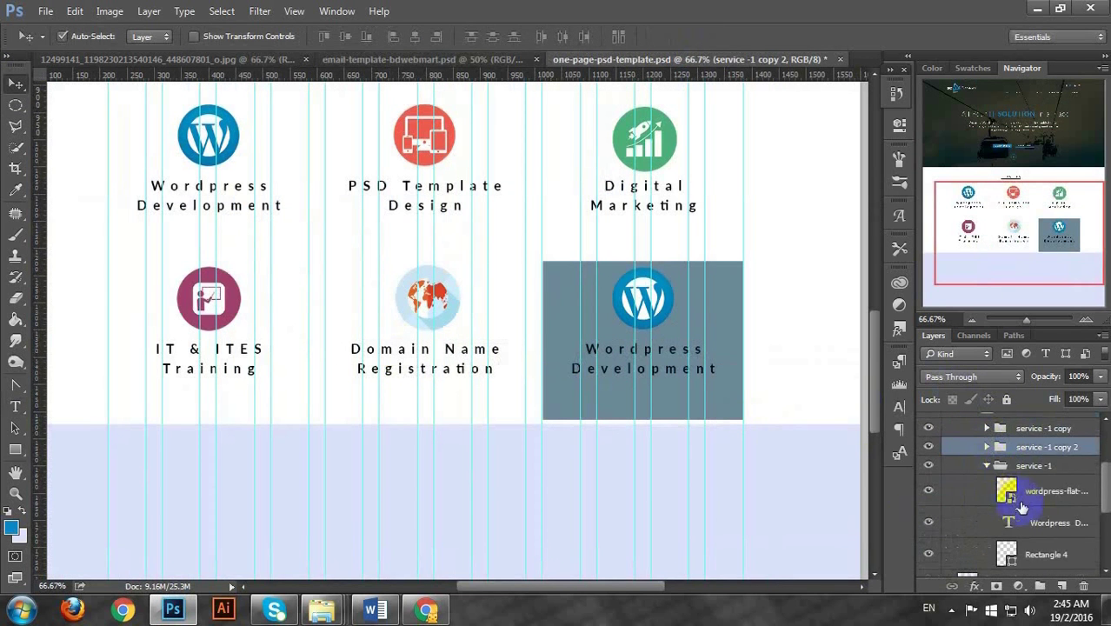
scroll(1018, 504, down, 2)
click(1030, 501)
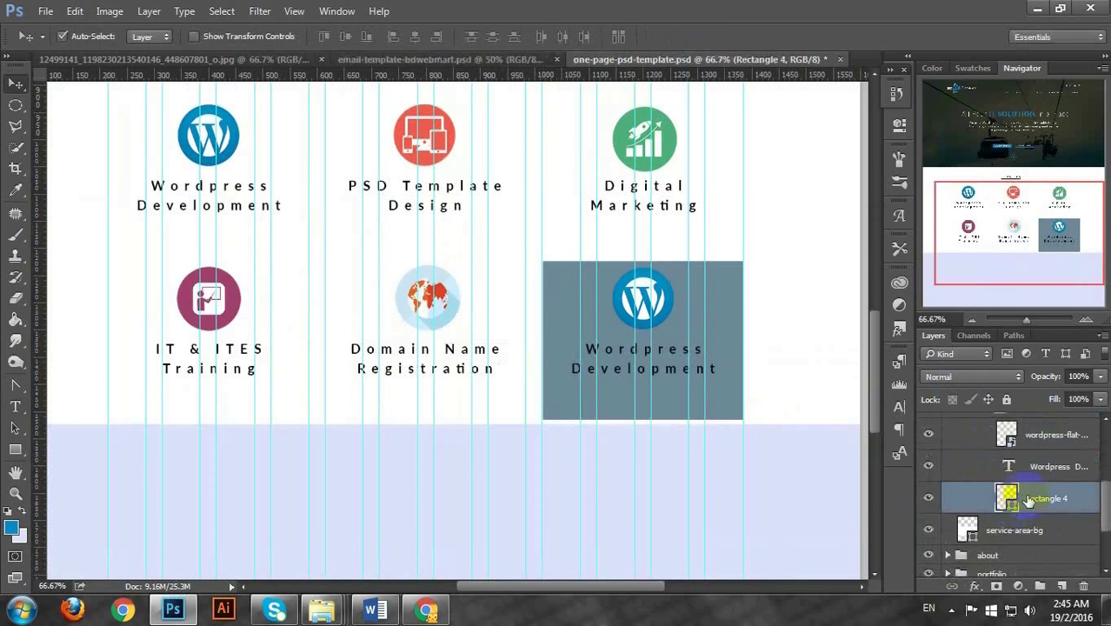
key(Delete)
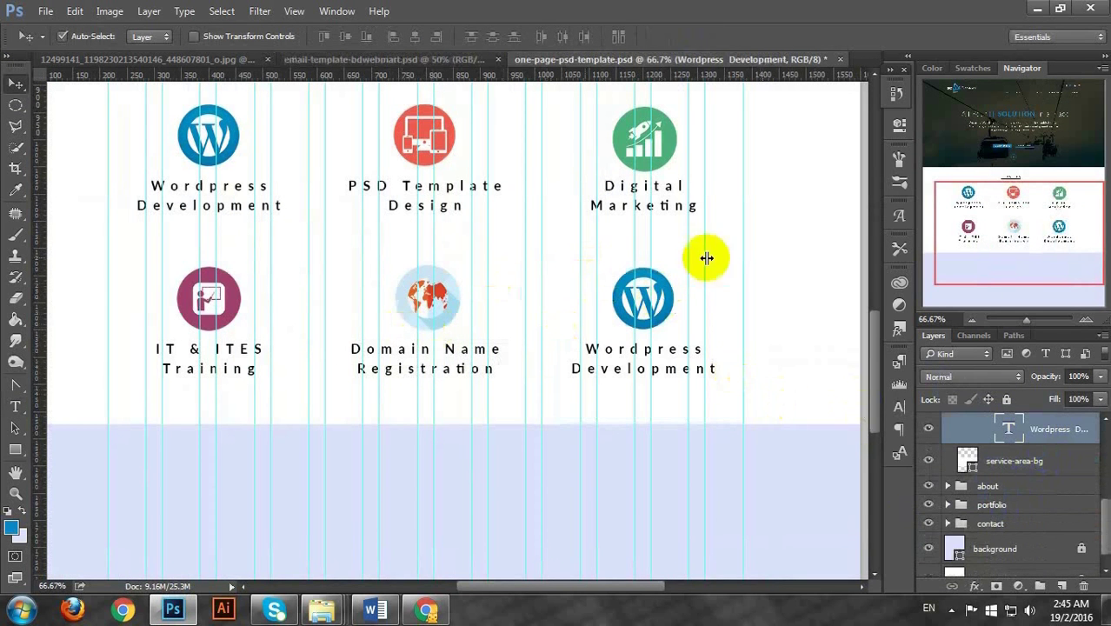
Place How-To-Choose-Web-Hosting.png from the icons folder into the third lower card, above its wordpress-flat-circle-icon layer
scroll(1040, 440, up, 1)
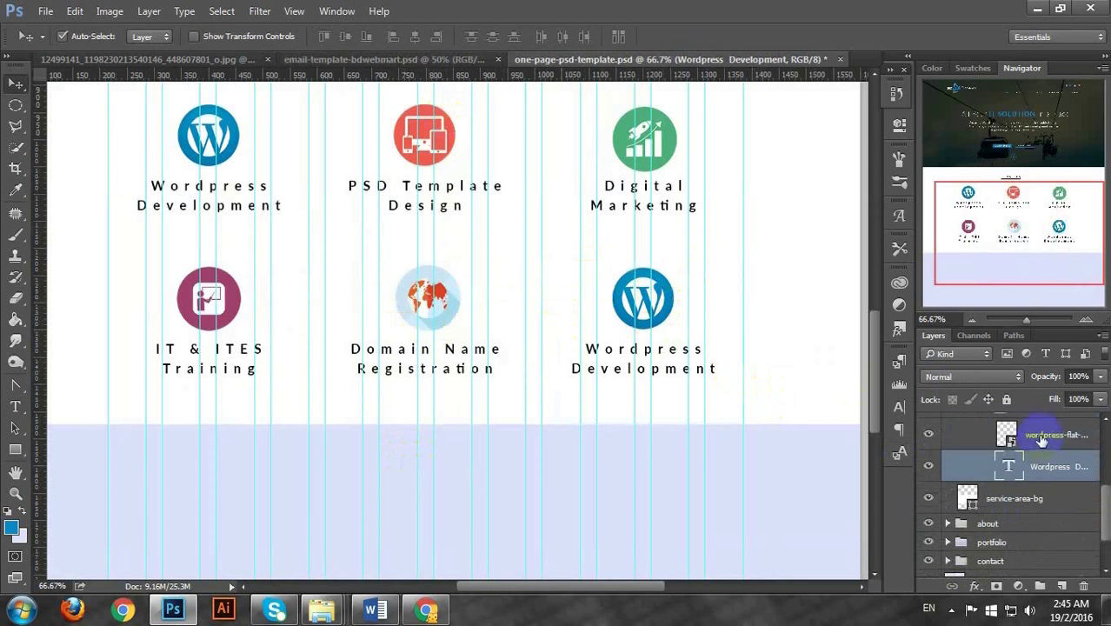
click(1040, 439)
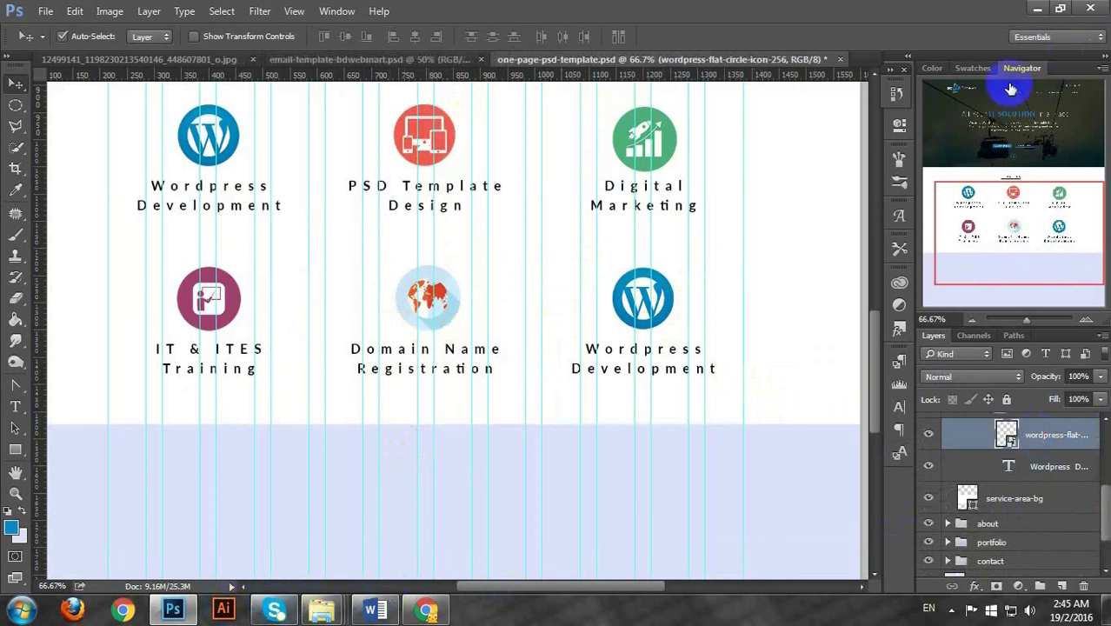
click(1037, 9)
click(689, 300)
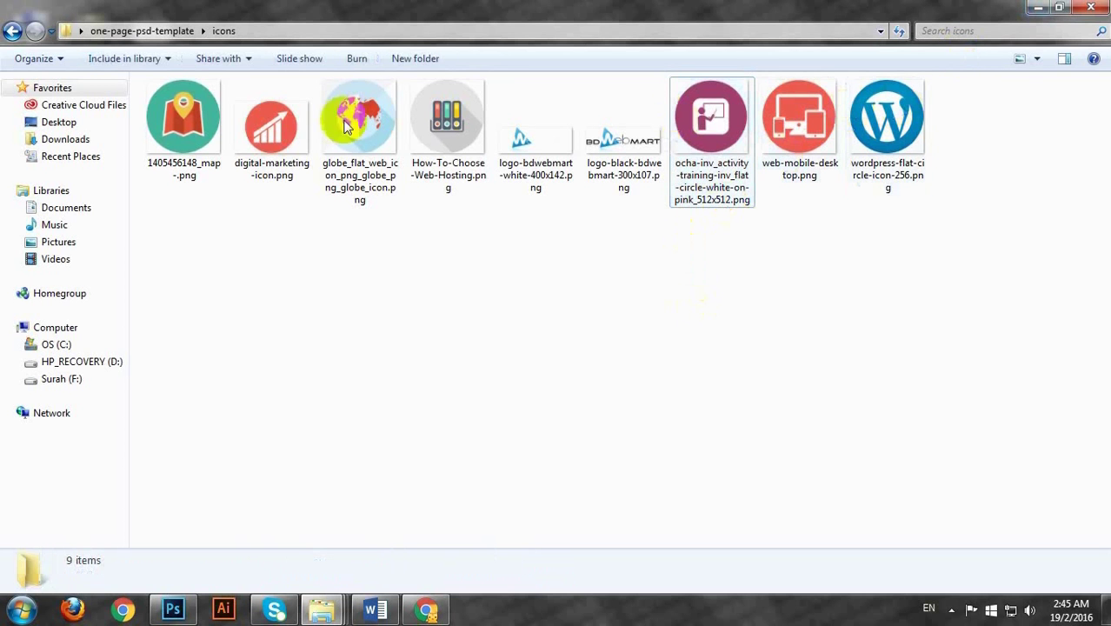
drag(446, 122, 645, 323)
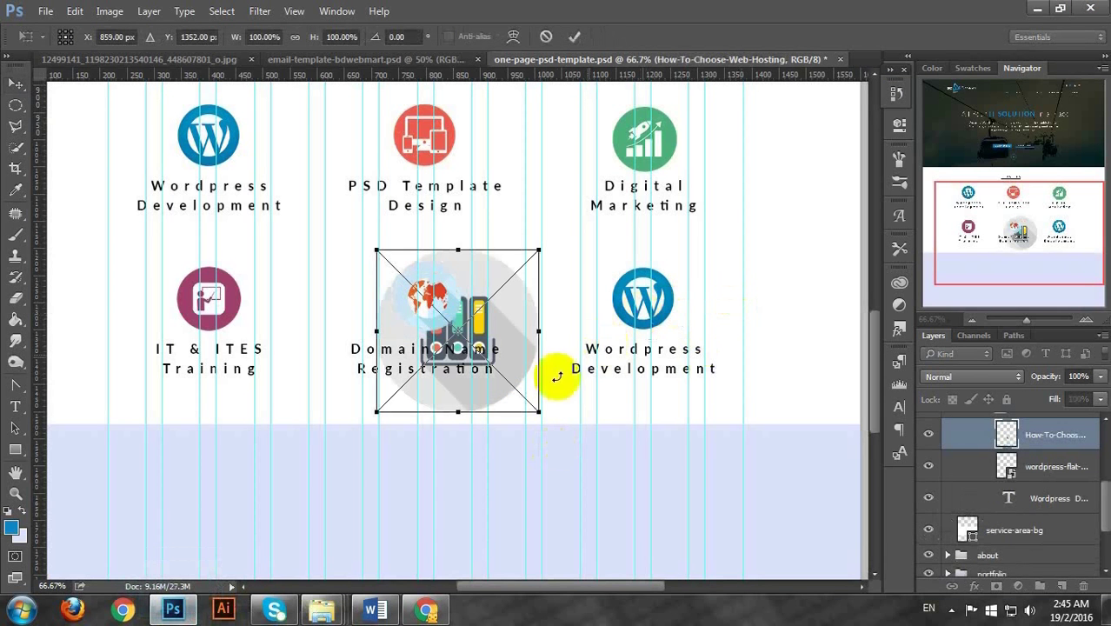
Scale the hosting icon proportionally to about 37.67%, position it over the third lower card's WordPress icon and commit the placement
drag(540, 404, 504, 356)
key(ctrl+z)
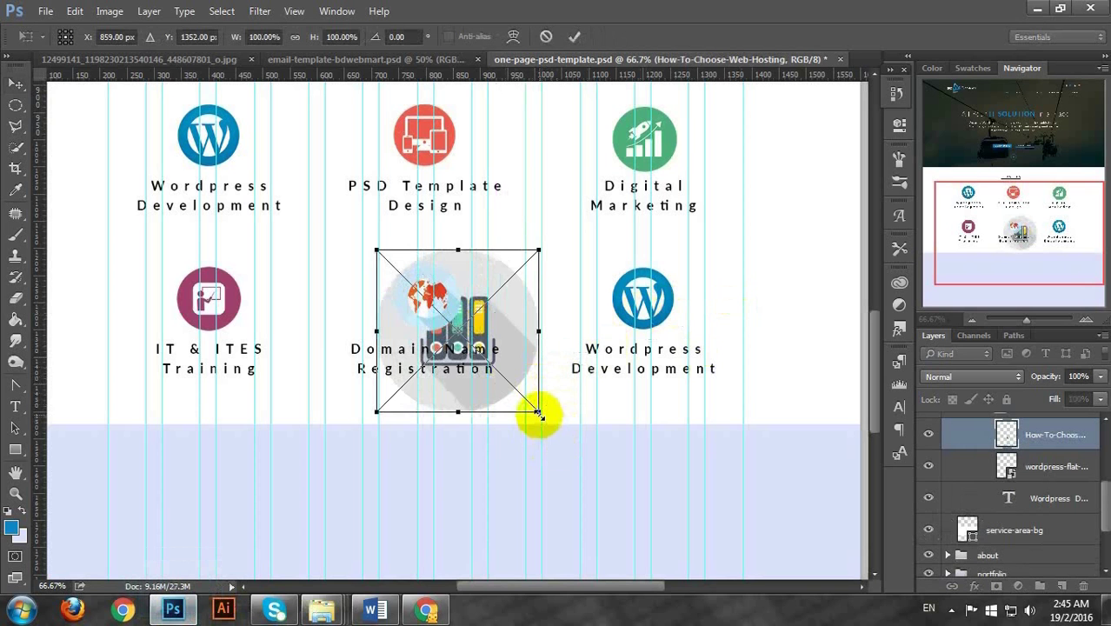
drag(538, 414, 664, 293)
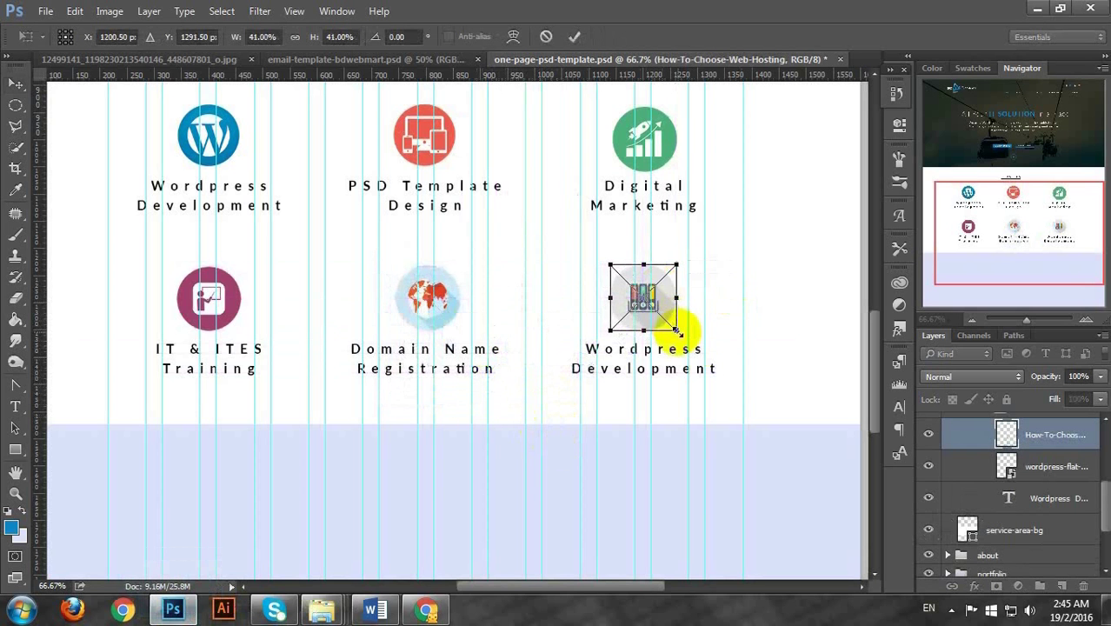
mouse_move(676, 330)
mouse_down()
mouse_move(666, 322)
mouse_move(674, 327)
mouse_up()
click(573, 37)
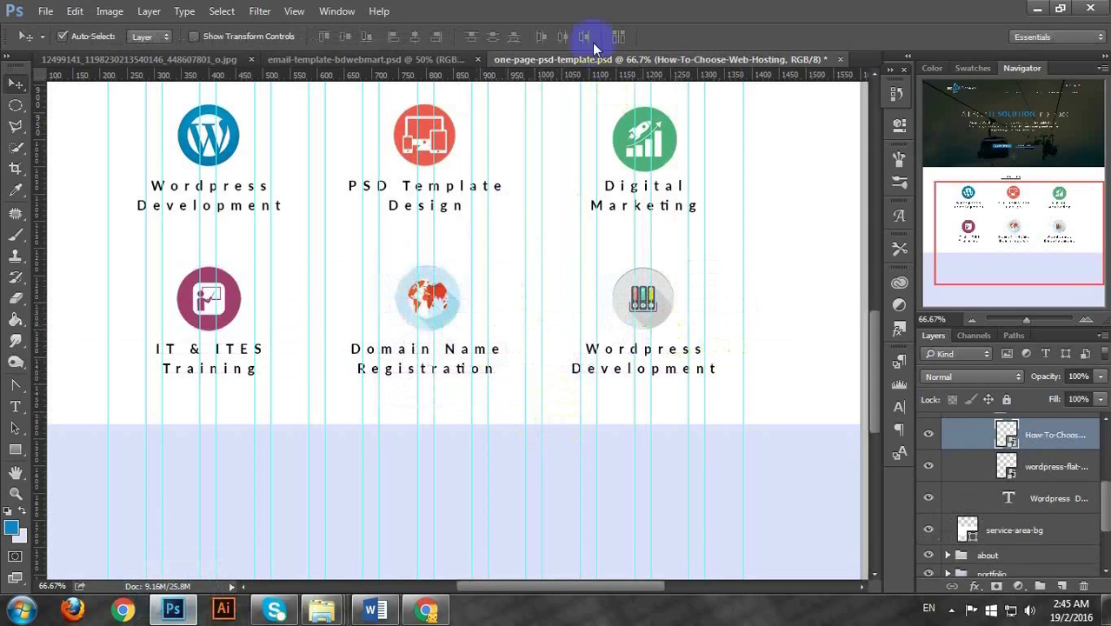
Check the hosting icon against a temporary horizontal guide, remove the guide and fine-tune the icon's size with Free Transform
drag(587, 74, 617, 329)
drag(633, 239, 657, 29)
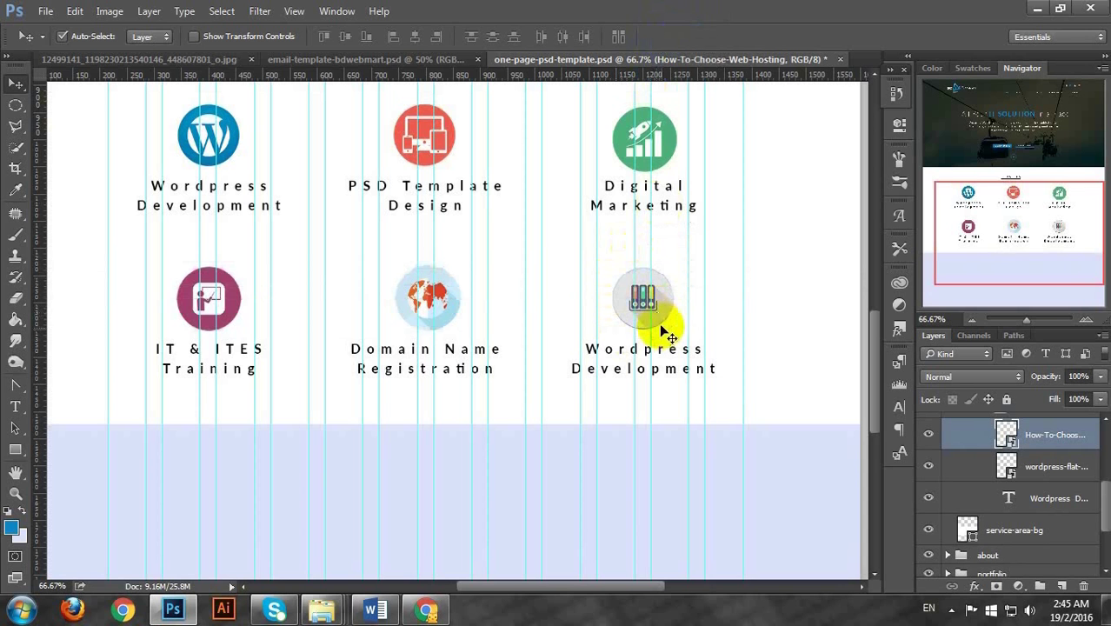
key(ctrl+t)
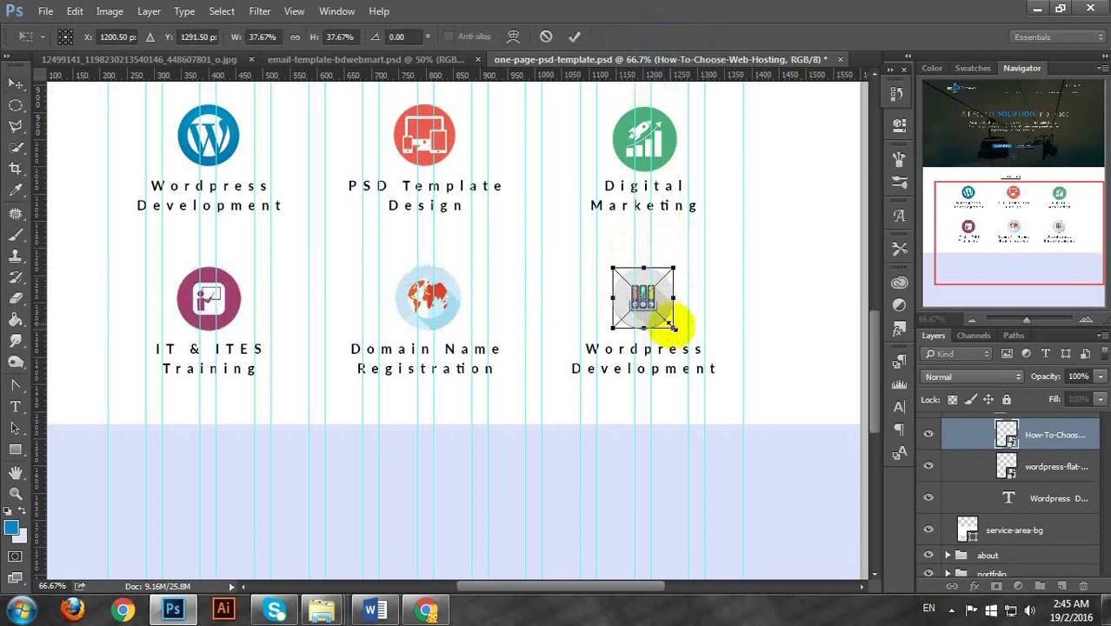
mouse_move(675, 329)
mouse_down()
mouse_move(669, 308)
mouse_move(674, 318)
mouse_up()
key(Return)
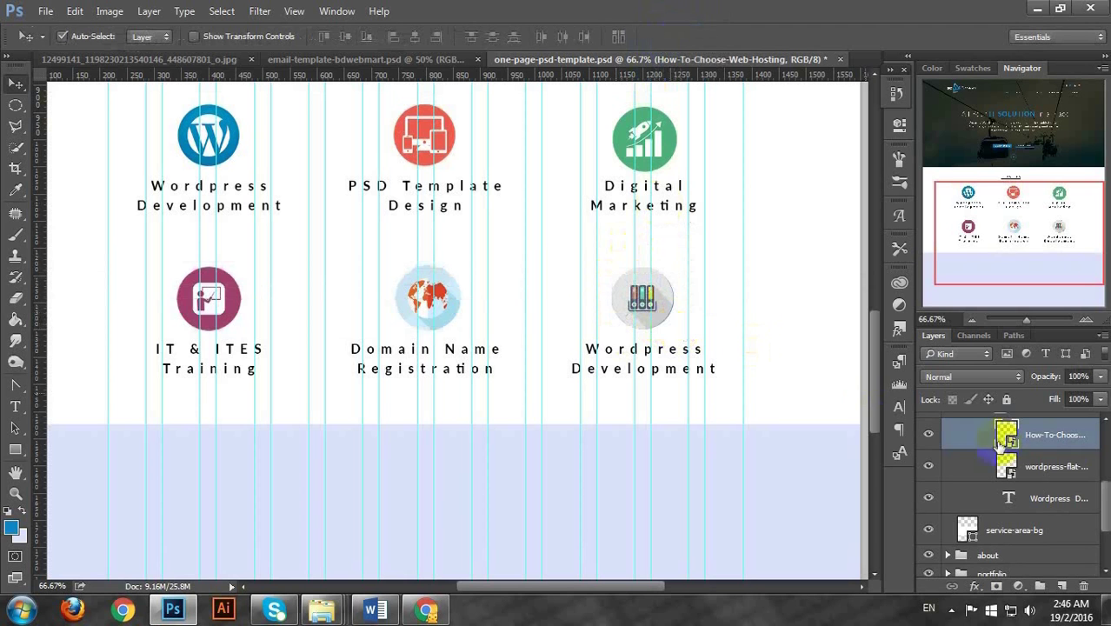
Replace the third lower card's caption with "Hosting Services" on two lines
click(1053, 495)
scroll(1053, 487, down, 2)
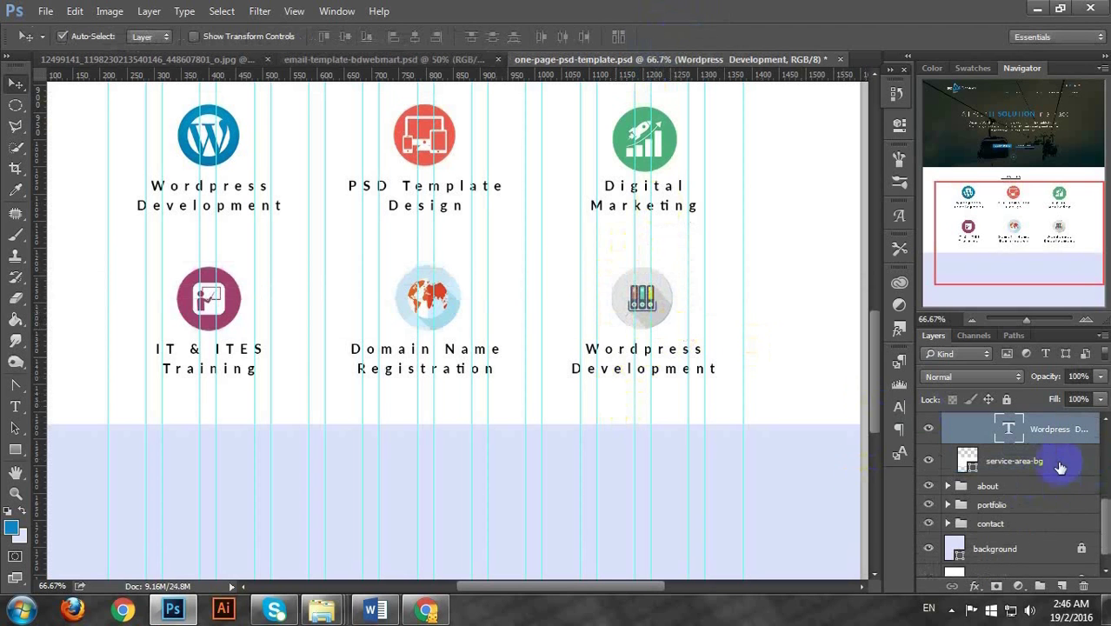
double_click(1008, 429)
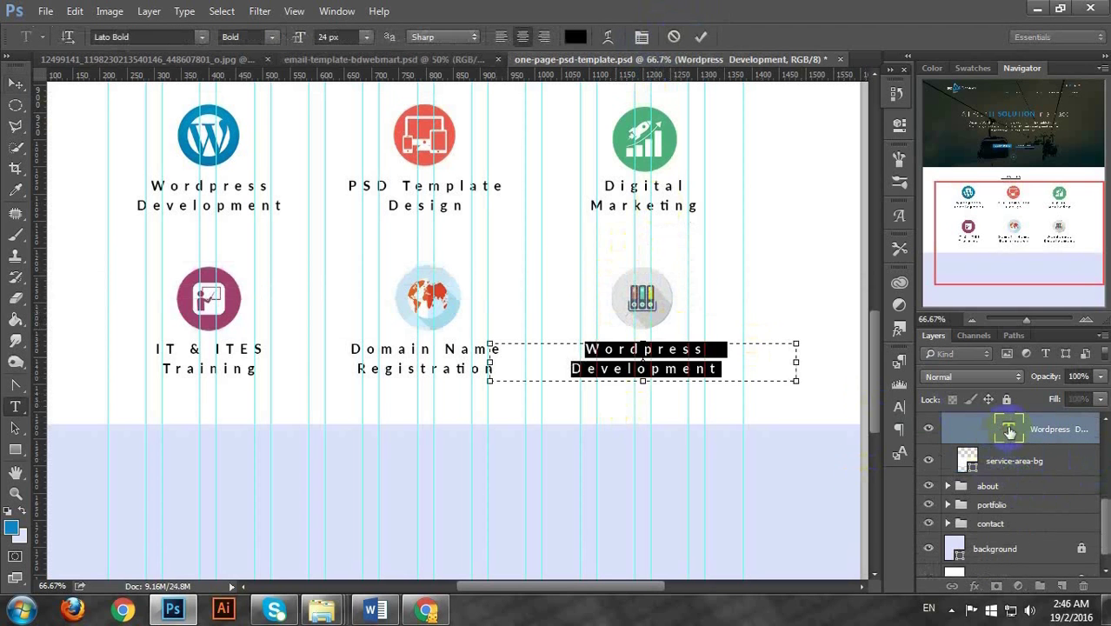
text(Host)
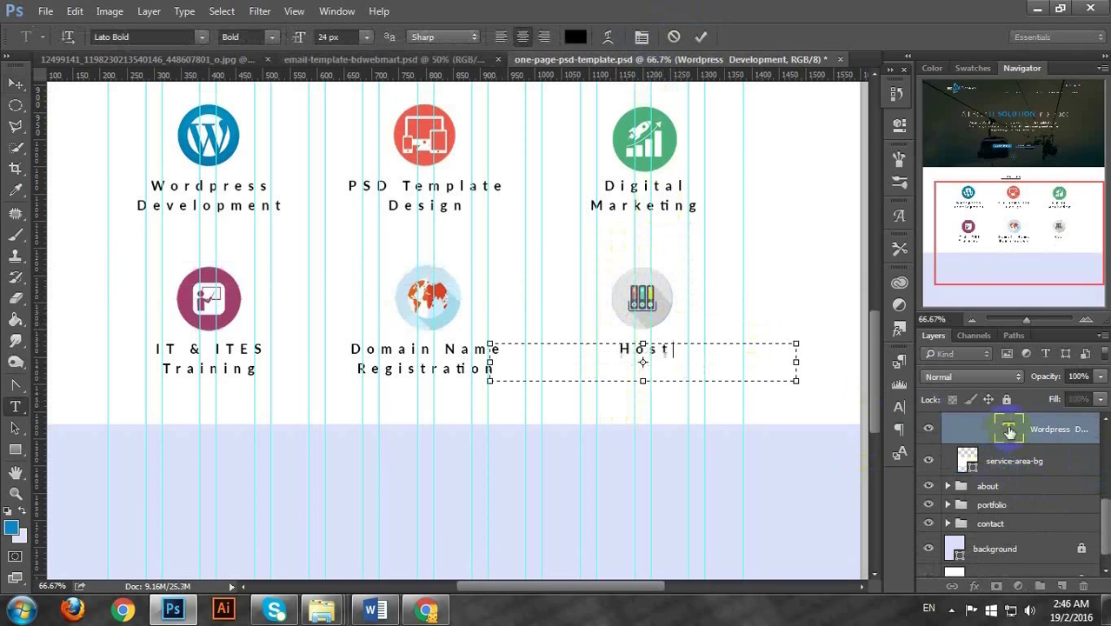
text(ing )
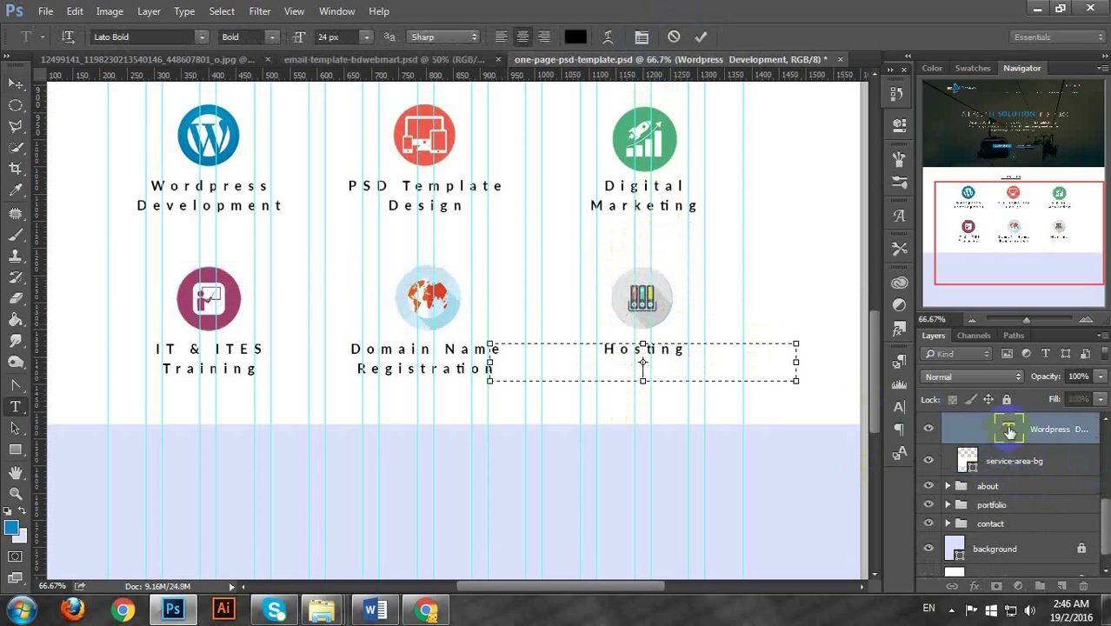
text(Services)
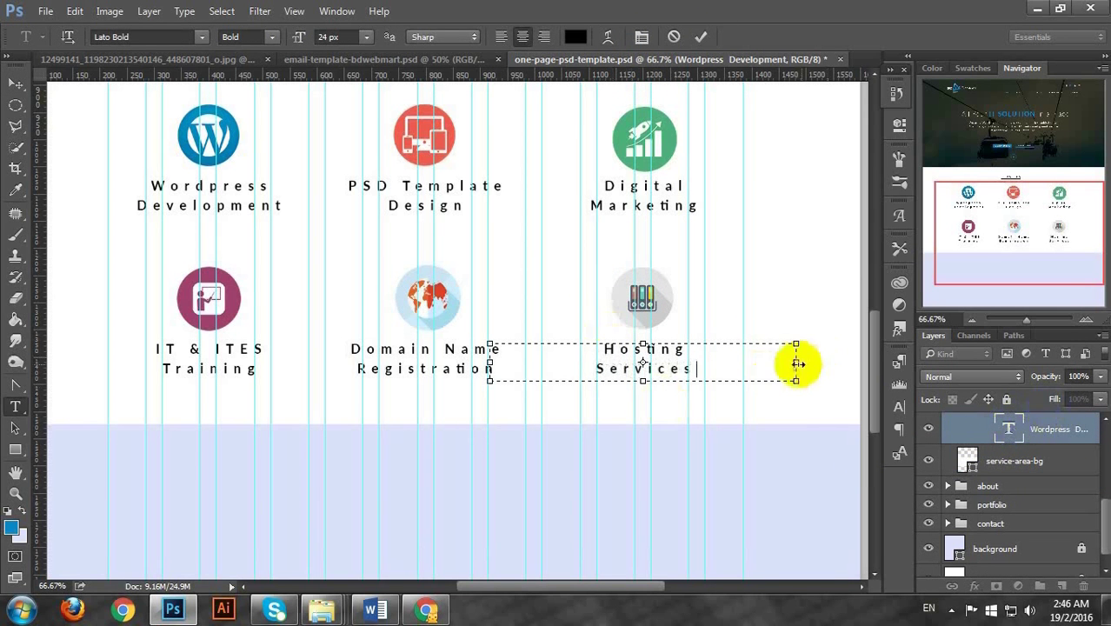
Narrow the Hosting Services text box from both sides to the card's column guides, commit the text and save the document
drag(795, 362, 742, 372)
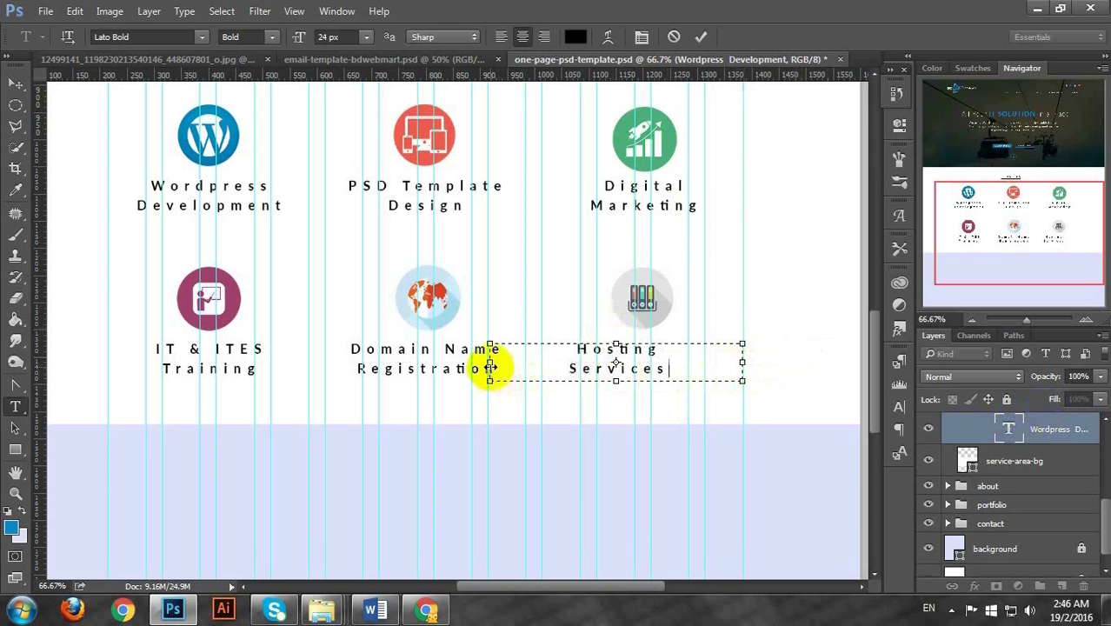
drag(496, 372, 541, 371)
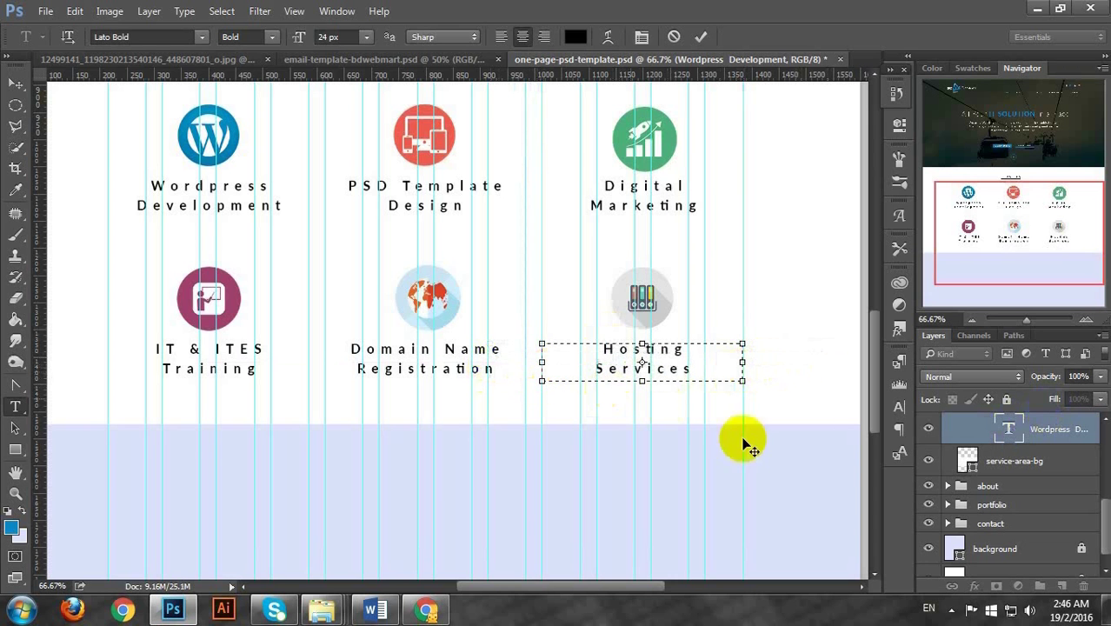
click(998, 430)
key(v)
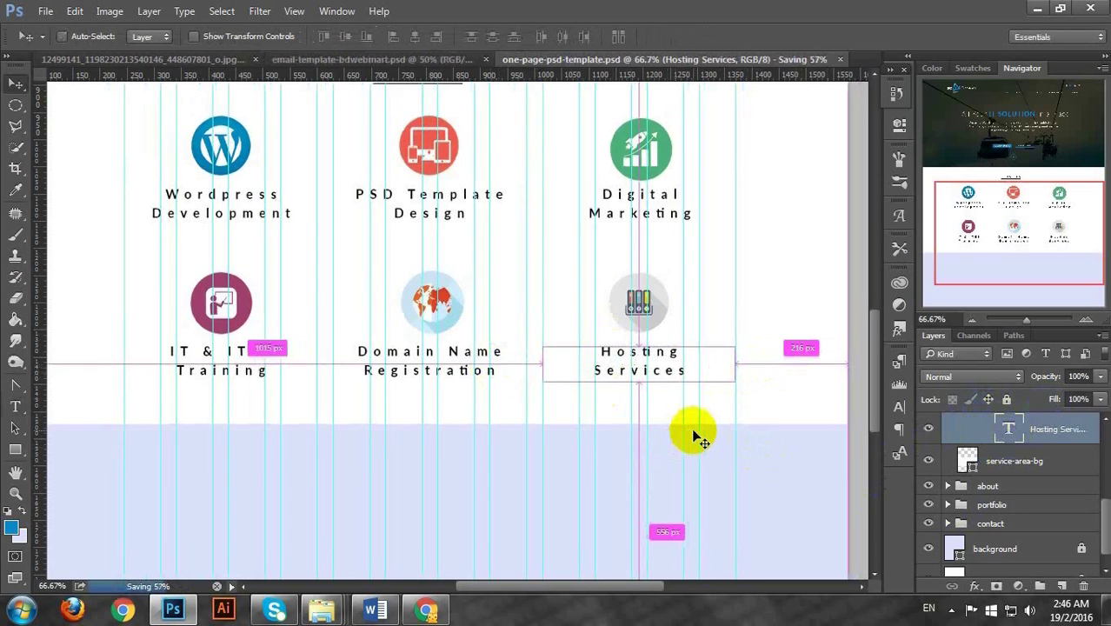
Hide the guides and review the whole page layout down to the empty area below the Services section
key(ctrl+minus)
key(ctrl+minus)
key(ctrl+minus)
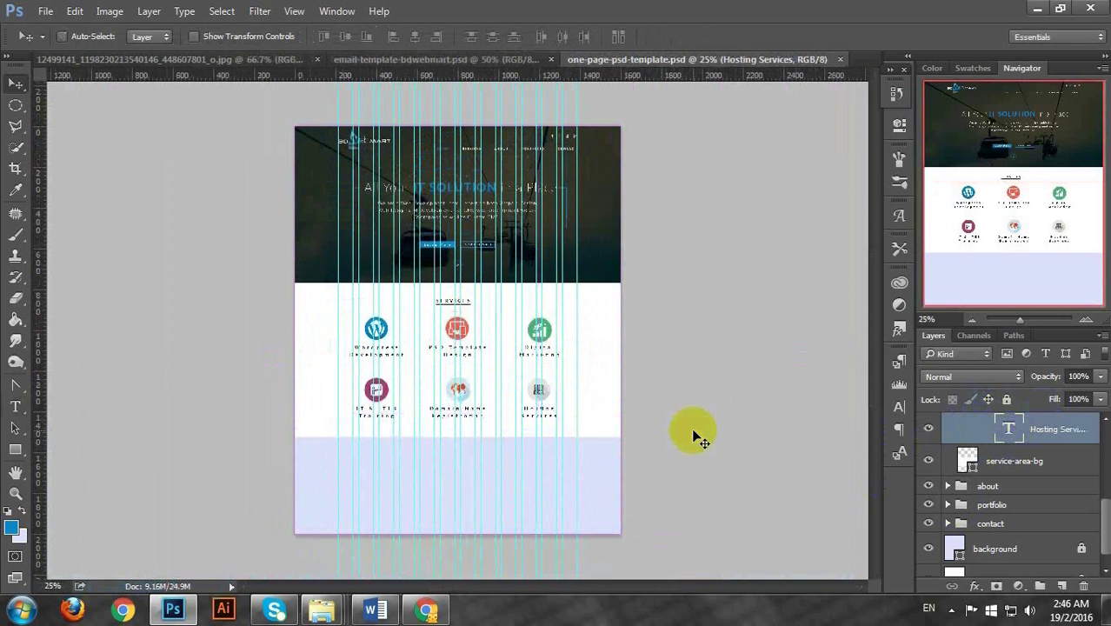
key(ctrl+semicolon)
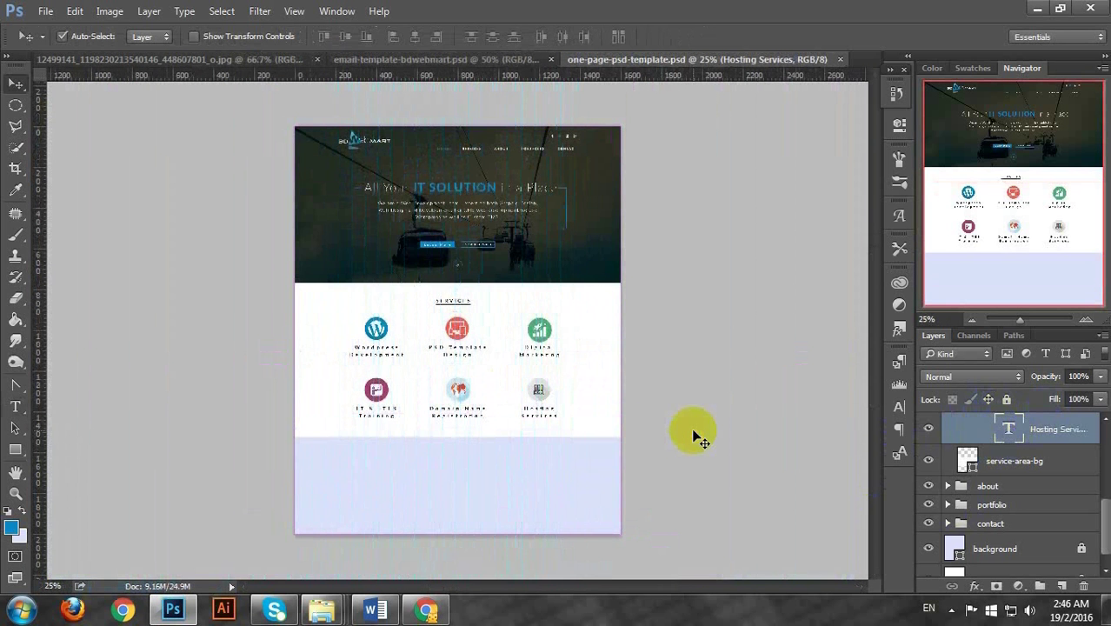
key(ctrl+plus)
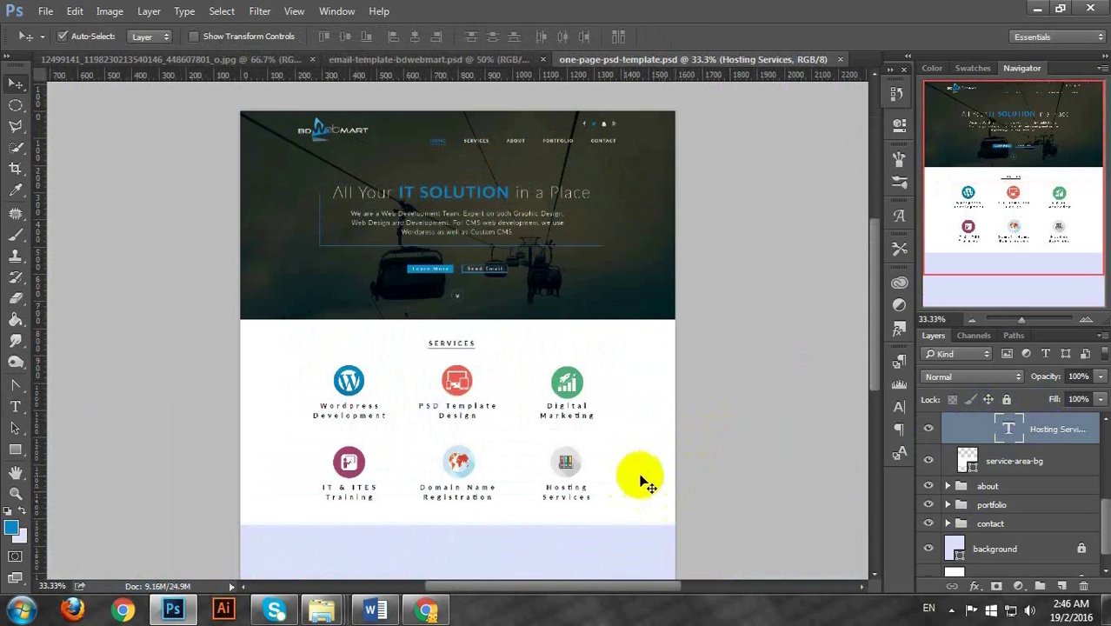
scroll(638, 476, down, 3)
Duplicate the services group and rename the lower of the two groups to "about"
click(982, 443)
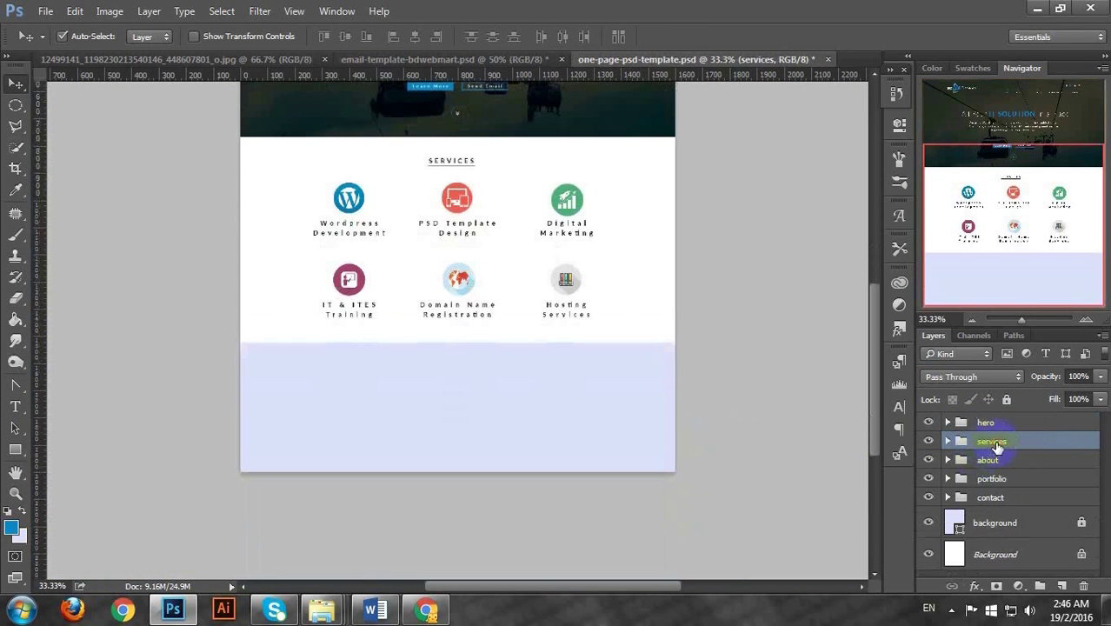
click(990, 461)
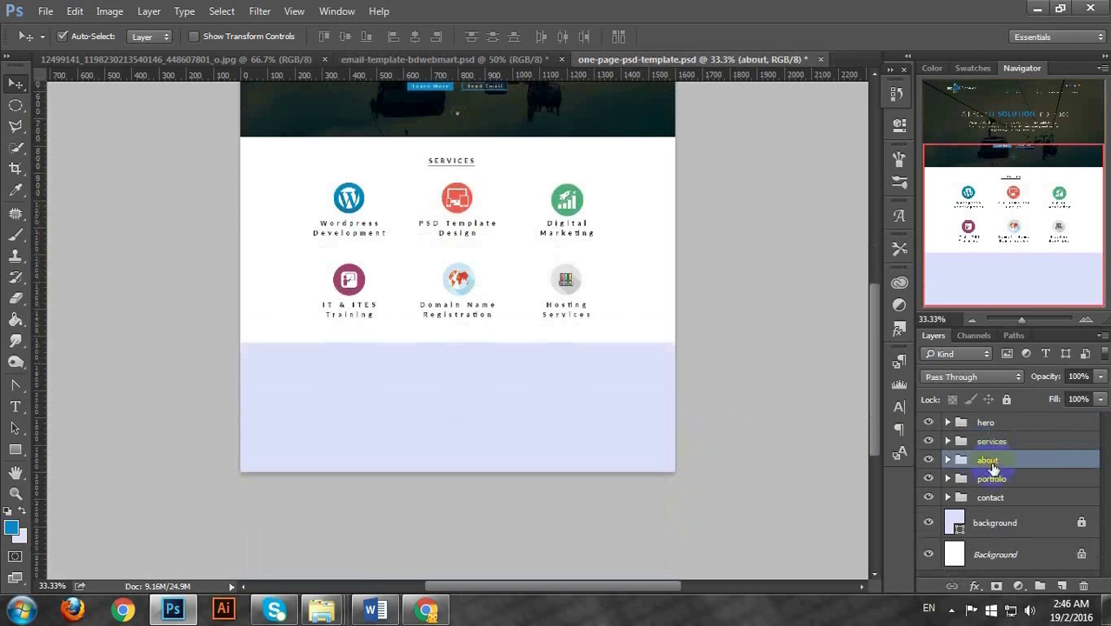
click(998, 442)
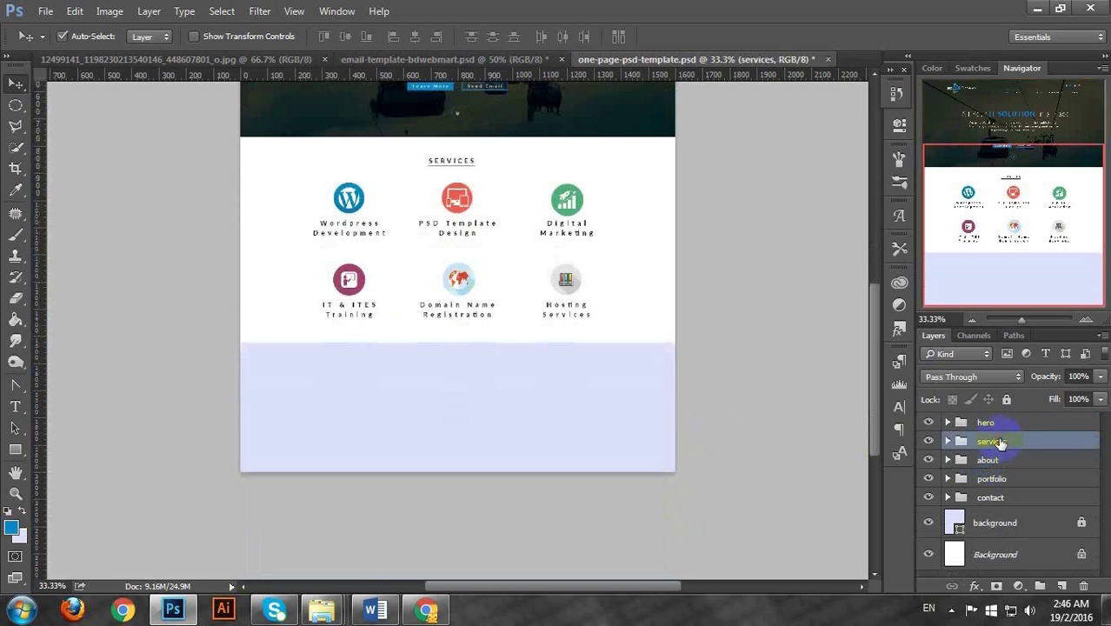
key(ctrl+j)
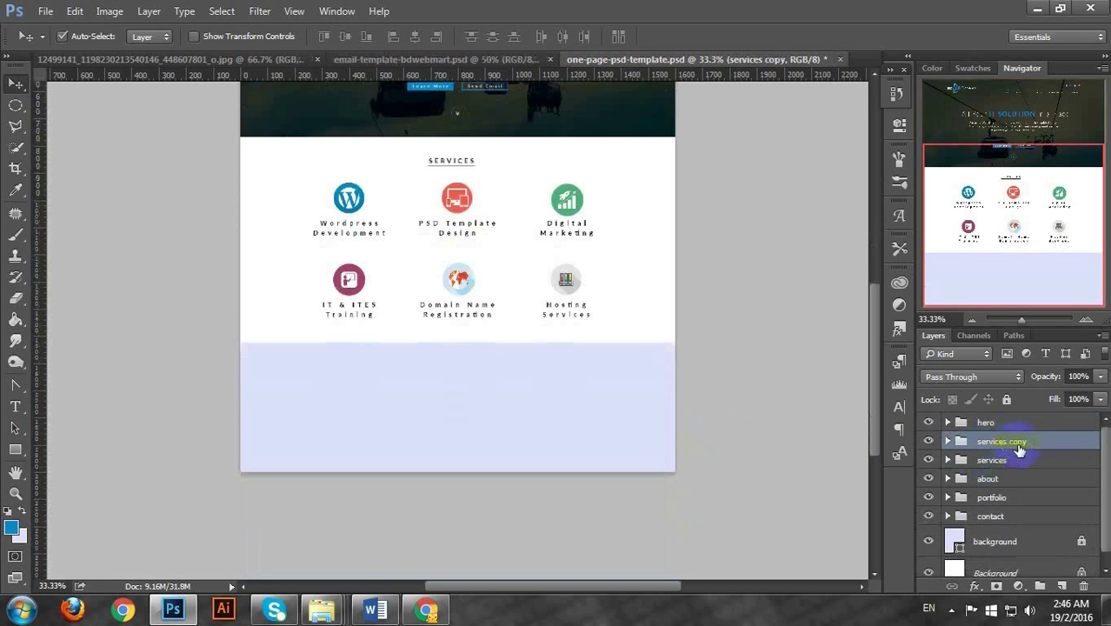
click(1004, 460)
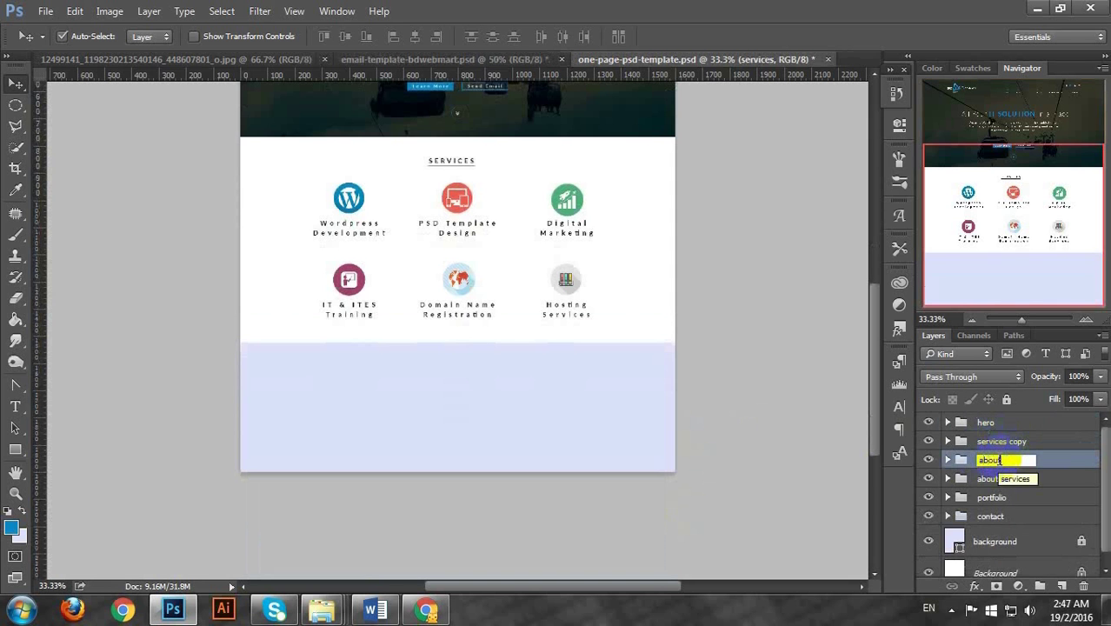
key(Return)
Rename the services copy group to "services" and delete the old empty about group above portfolio
double_click(1000, 441)
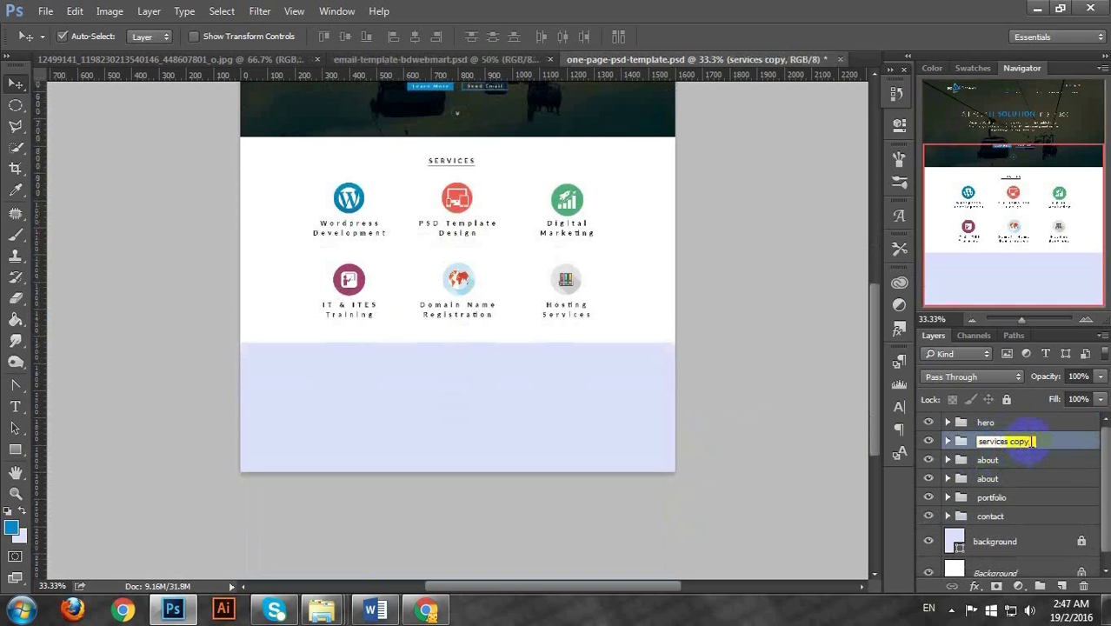
key(BackSpace)
key(BackSpace)
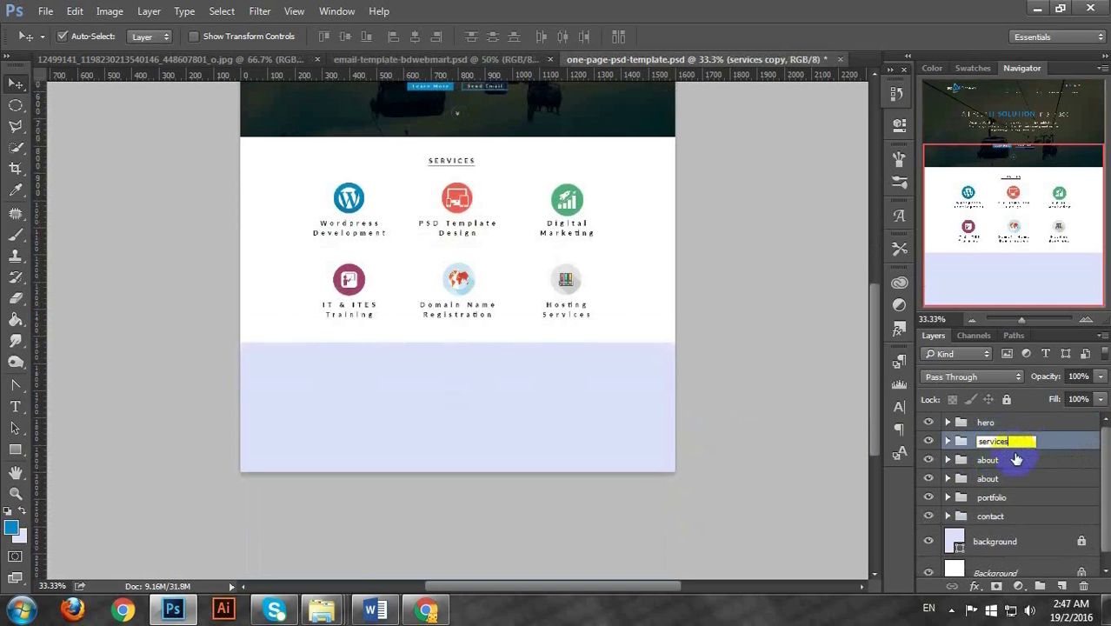
click(1016, 459)
click(1015, 479)
key(Delete)
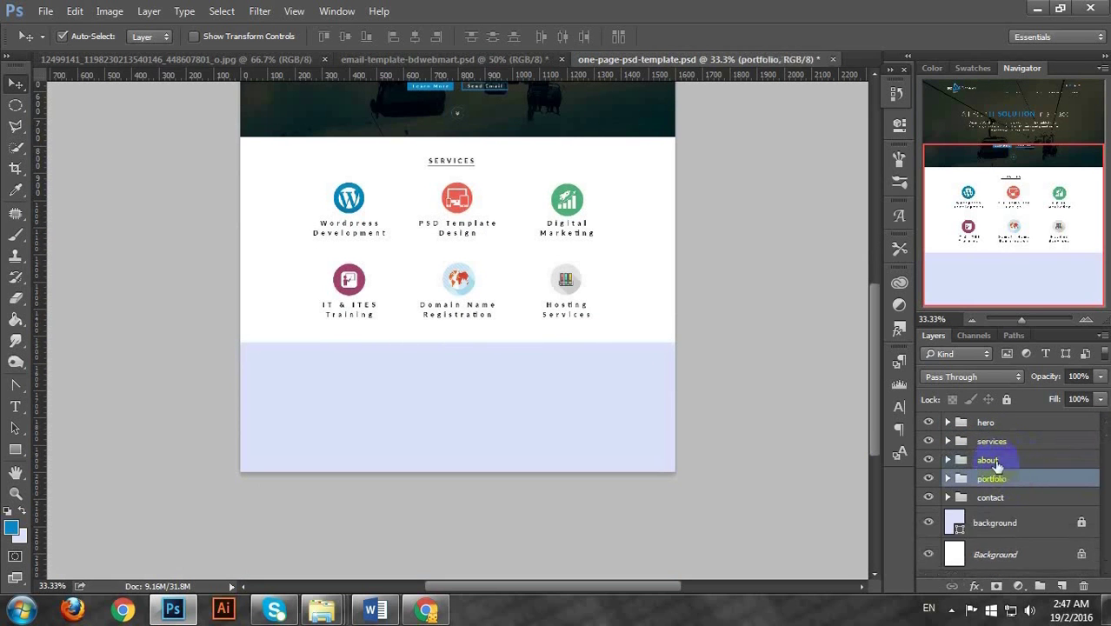
Move the about group directly below the Services section and delete its service-area-bg layer
click(996, 463)
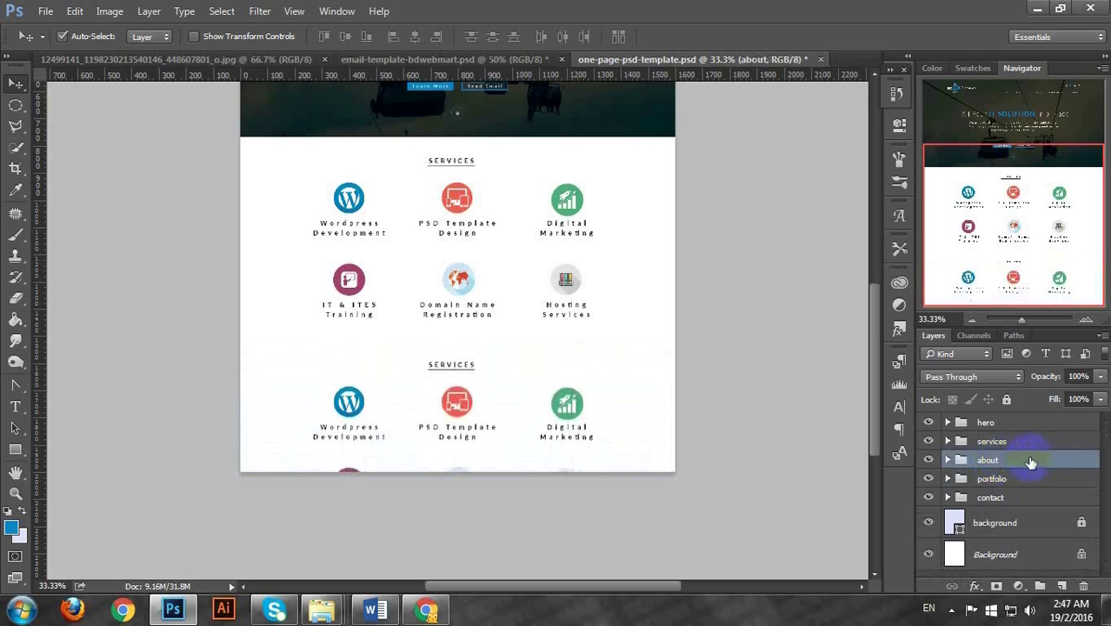
click(947, 460)
scroll(956, 478, down, 2)
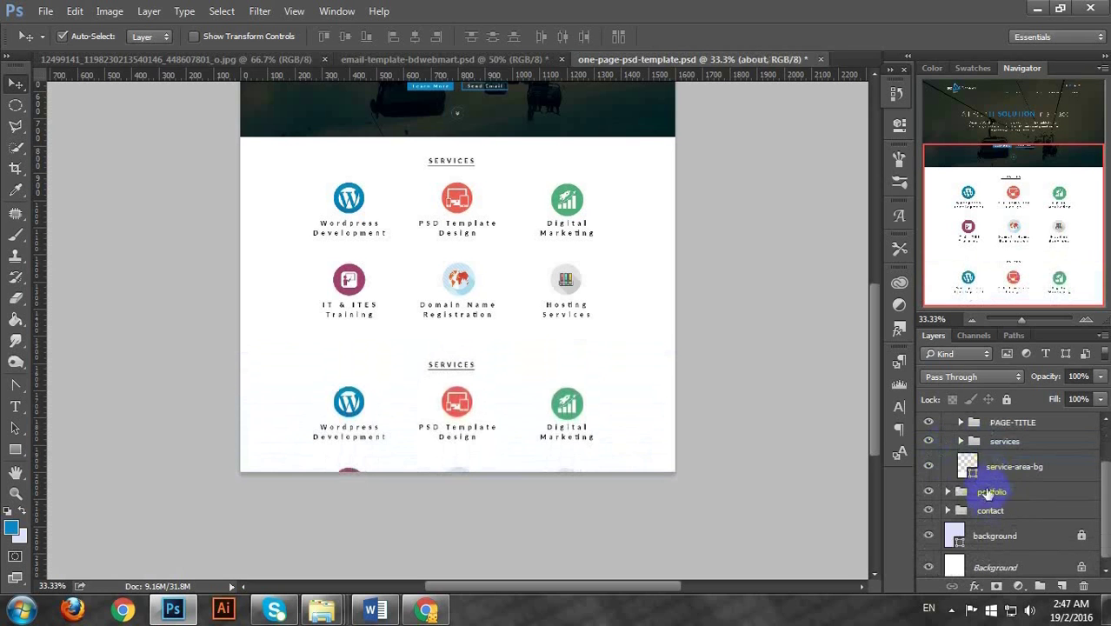
click(973, 469)
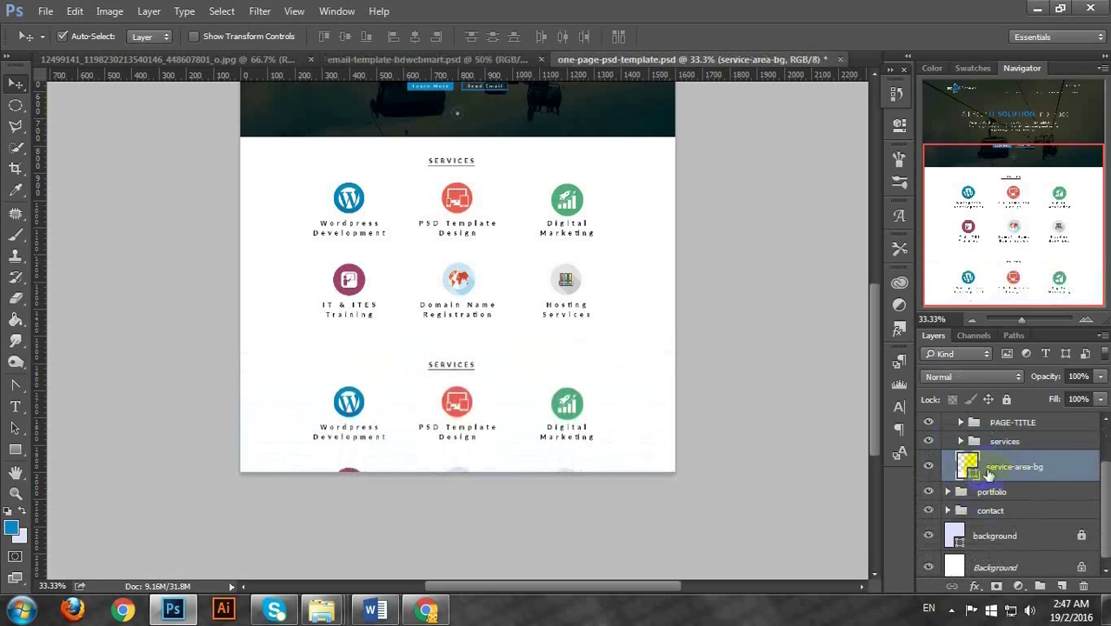
drag(1012, 470, 1004, 442)
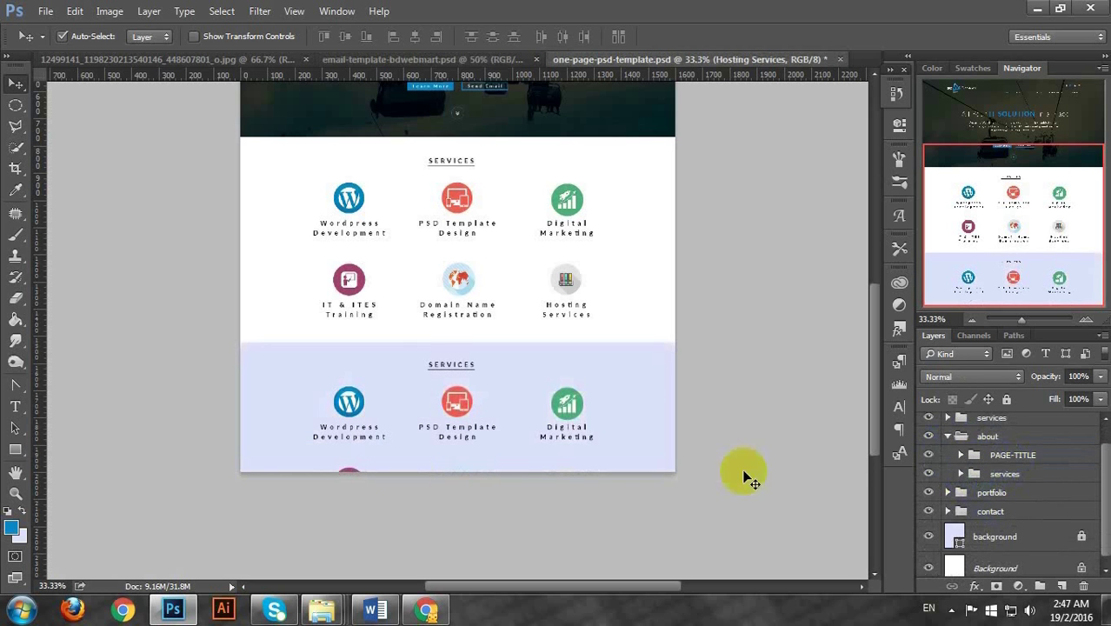
Delete the nested services group with its cards from the about group, keeping PAGE-TITLE
scroll(454, 430, down, 1)
scroll(973, 469, up, 1)
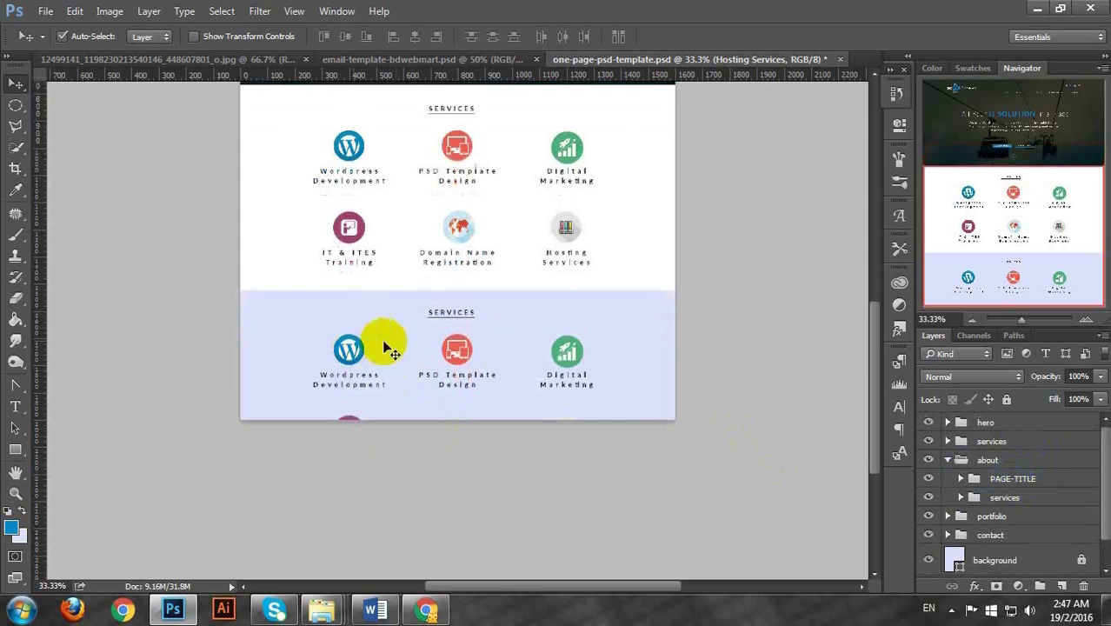
click(1011, 504)
key(Delete)
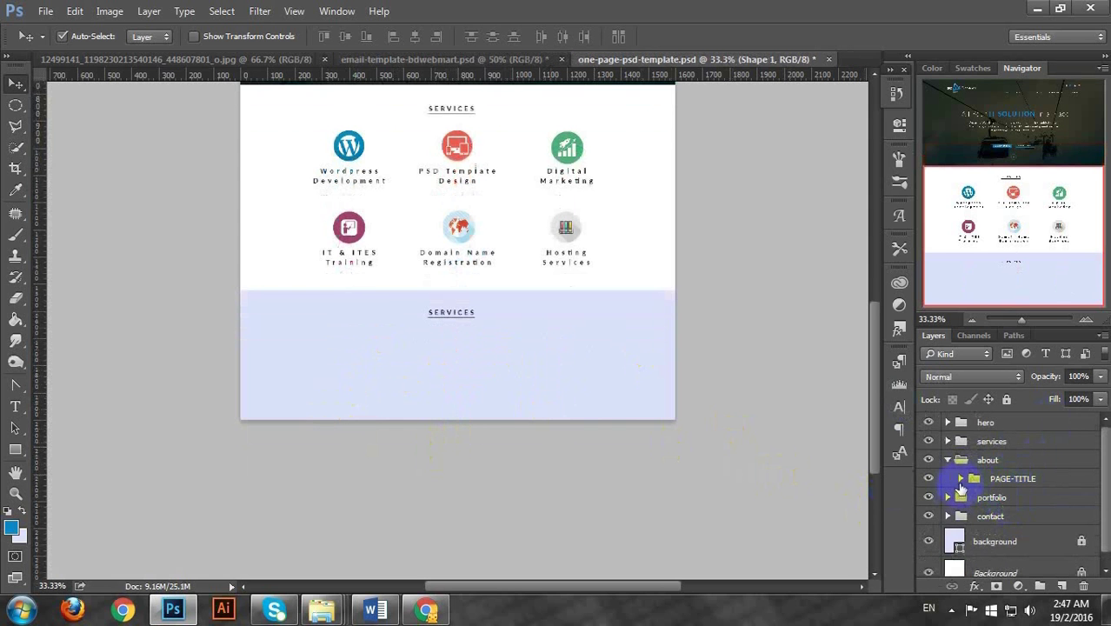
Change the SERVICES title text inside the about group's PAGE-TITLE group to "ABOUT"
click(960, 478)
double_click(984, 502)
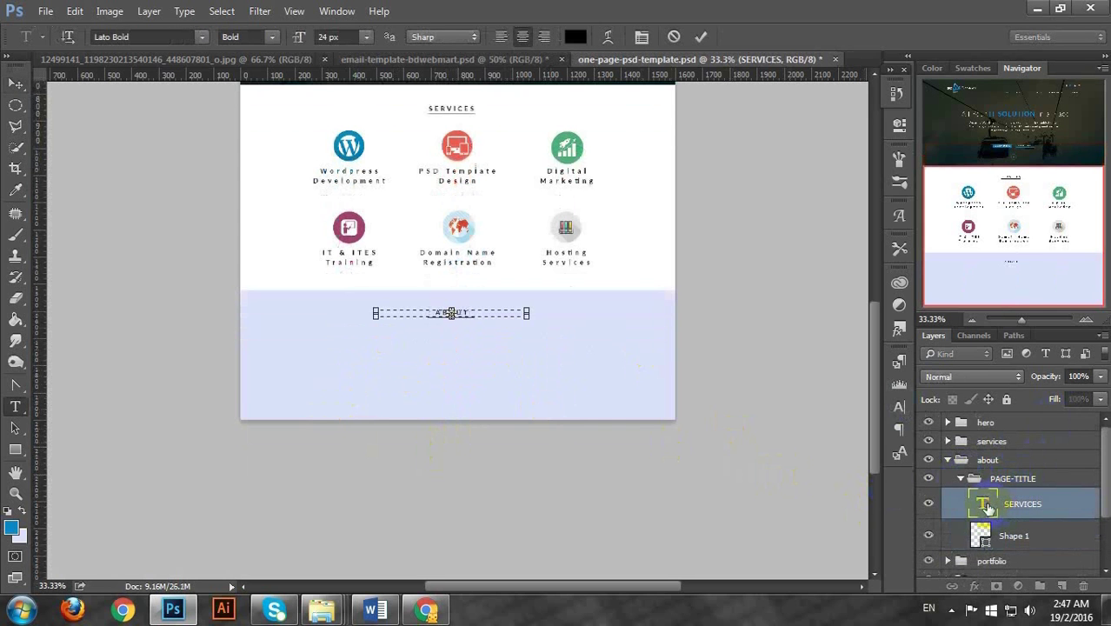
key(ctrl+Return)
key(v)
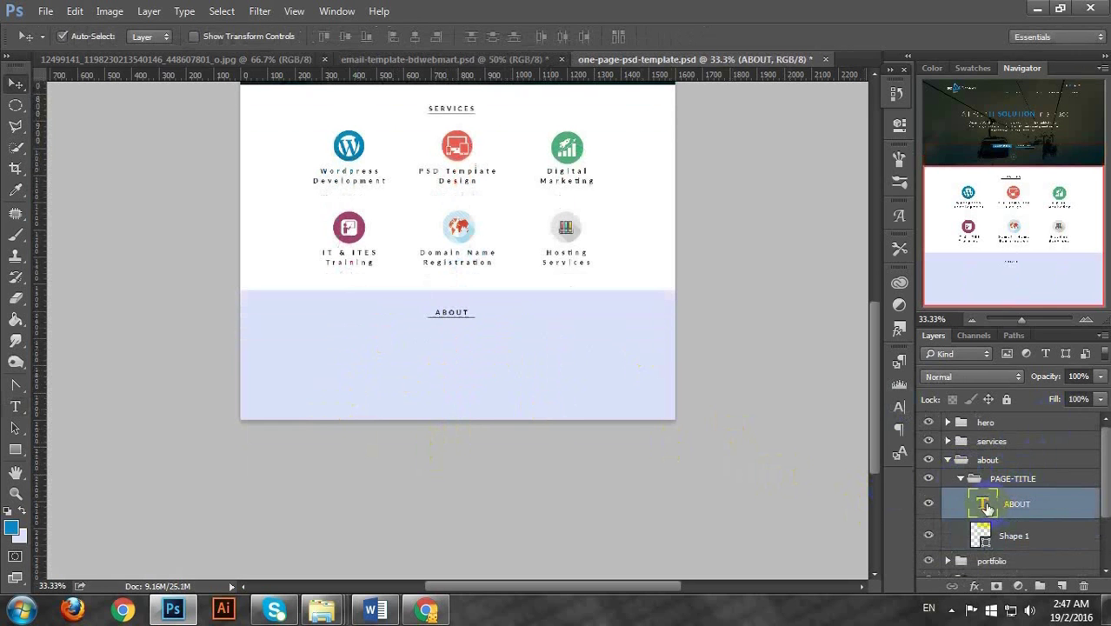
Narrow the underline shape beneath the ABOUT title to about 72% width, keeping it centred, and save the document
click(1013, 537)
key(ctrl+t)
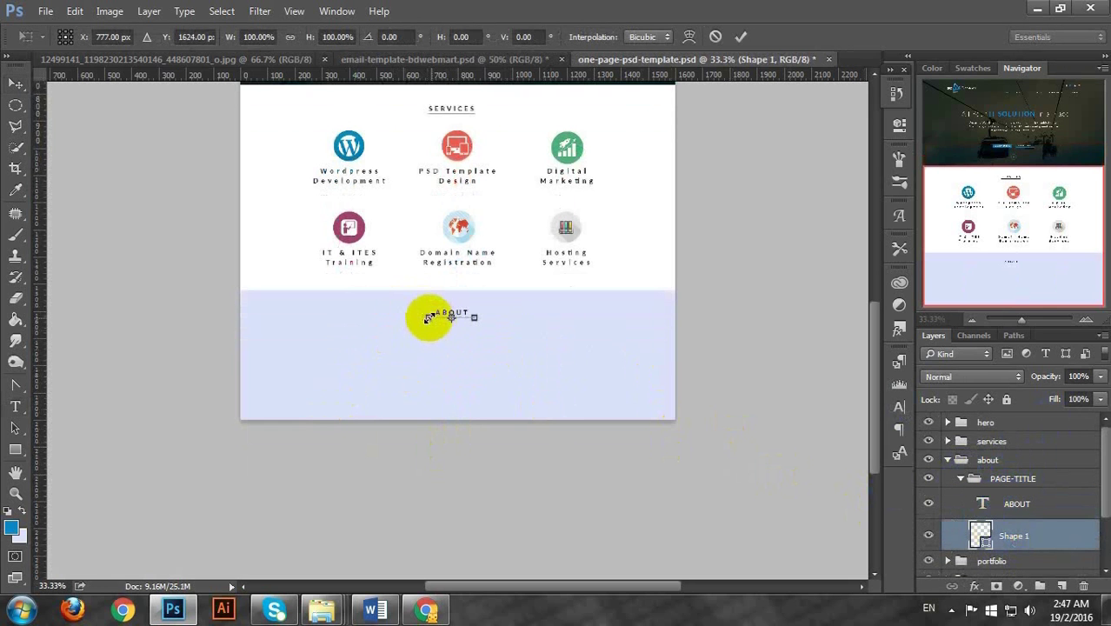
drag(426, 317, 469, 316)
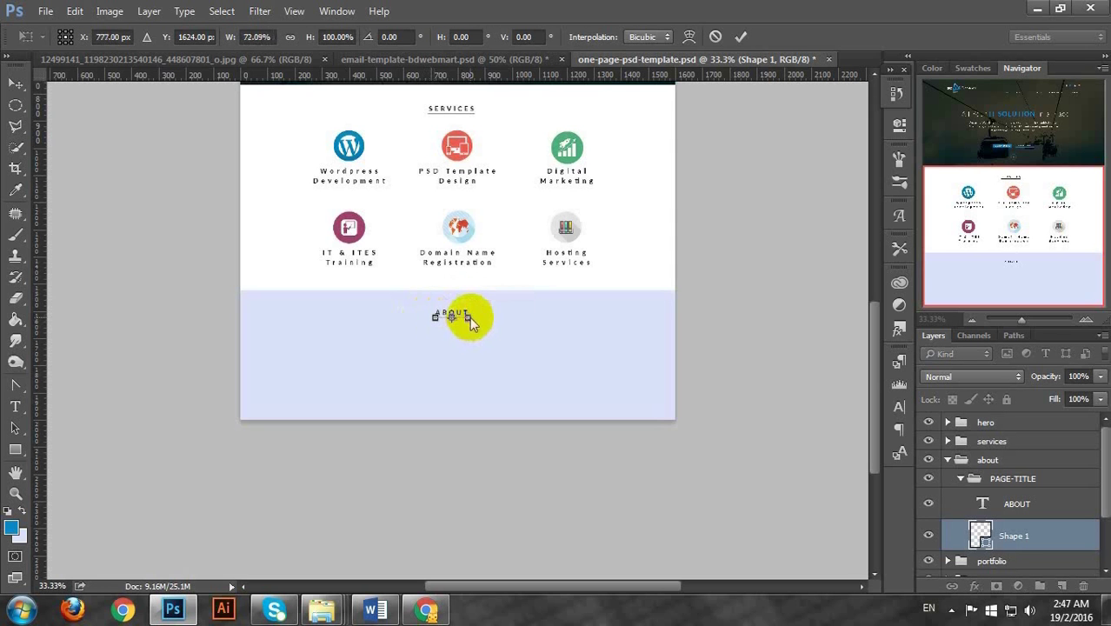
key(Return)
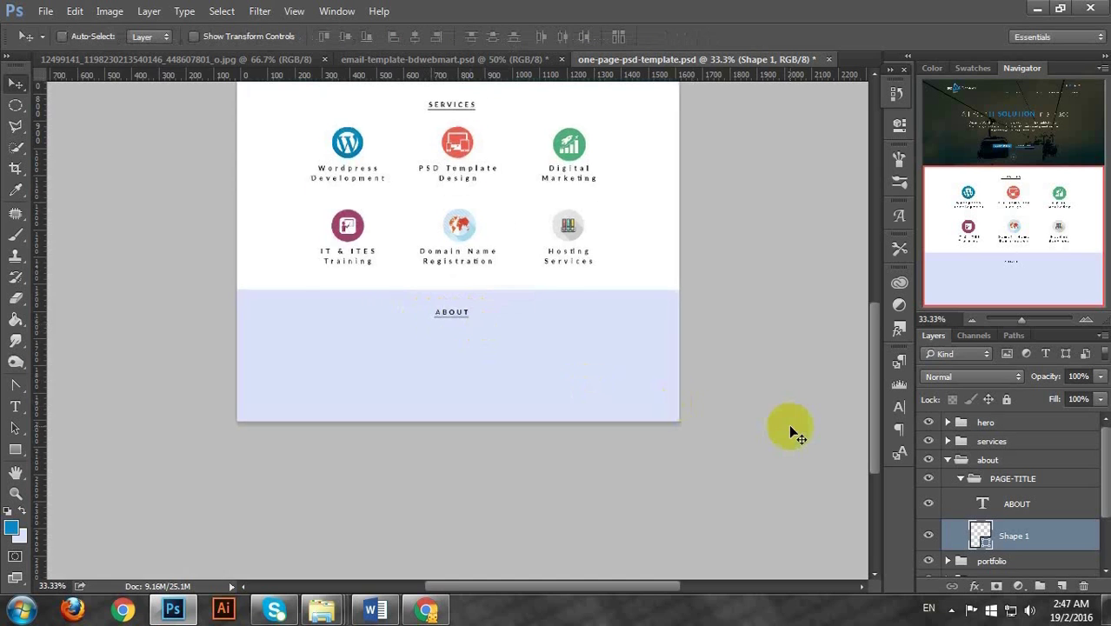
key(ctrl+1)
key(ctrl+0)
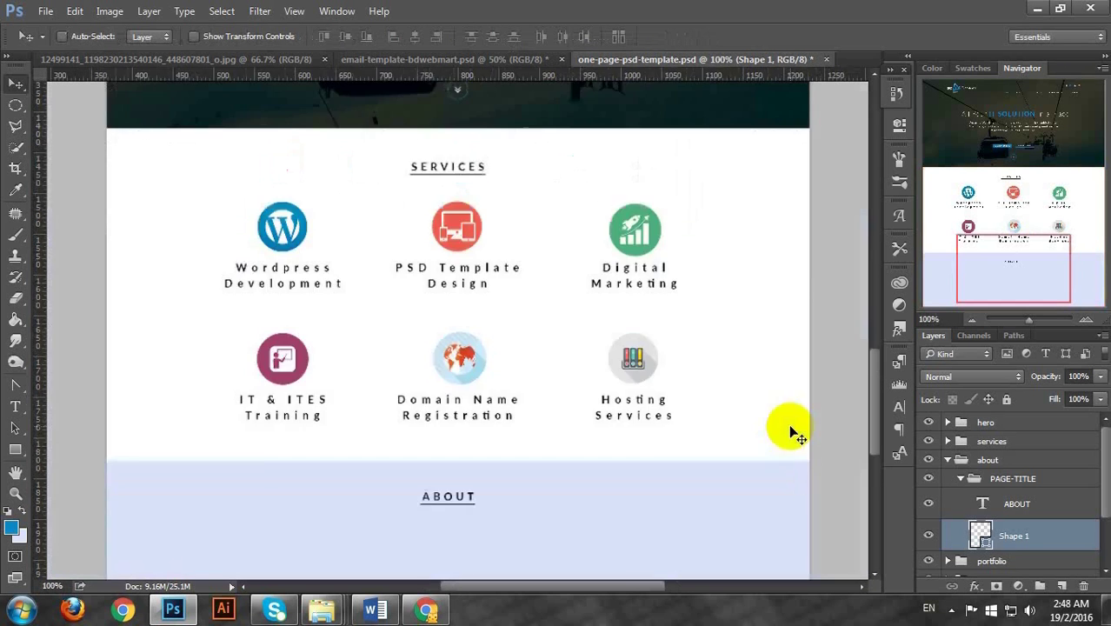
key(ctrl+s)
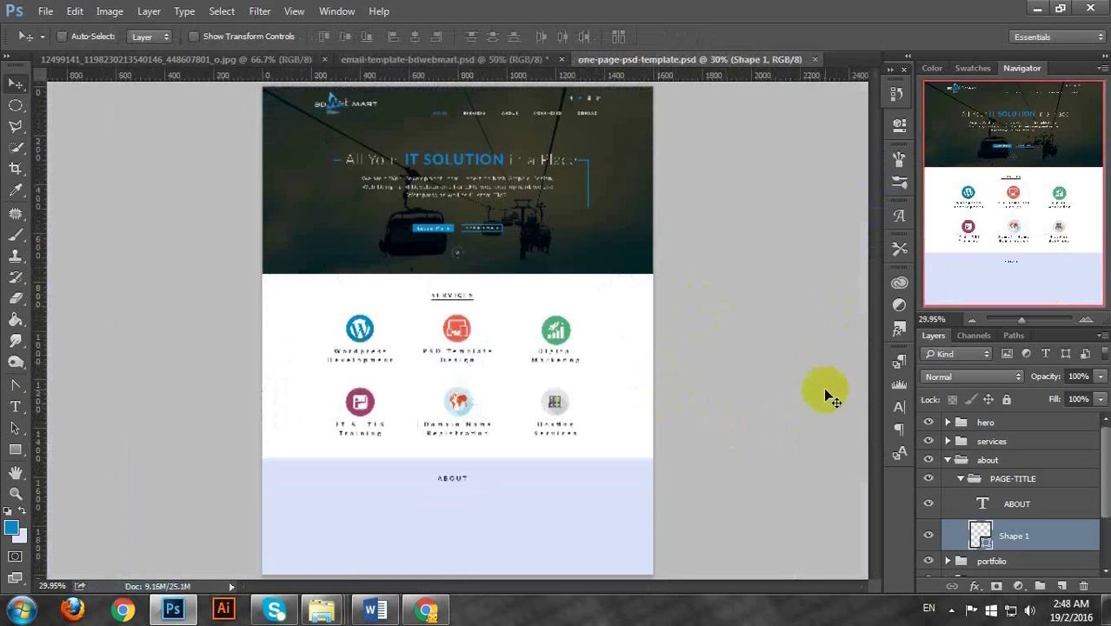
Collapse the about group and extend the canvas height to 4000 pixels, anchored at the top-left corner
key(ctrl+minus)
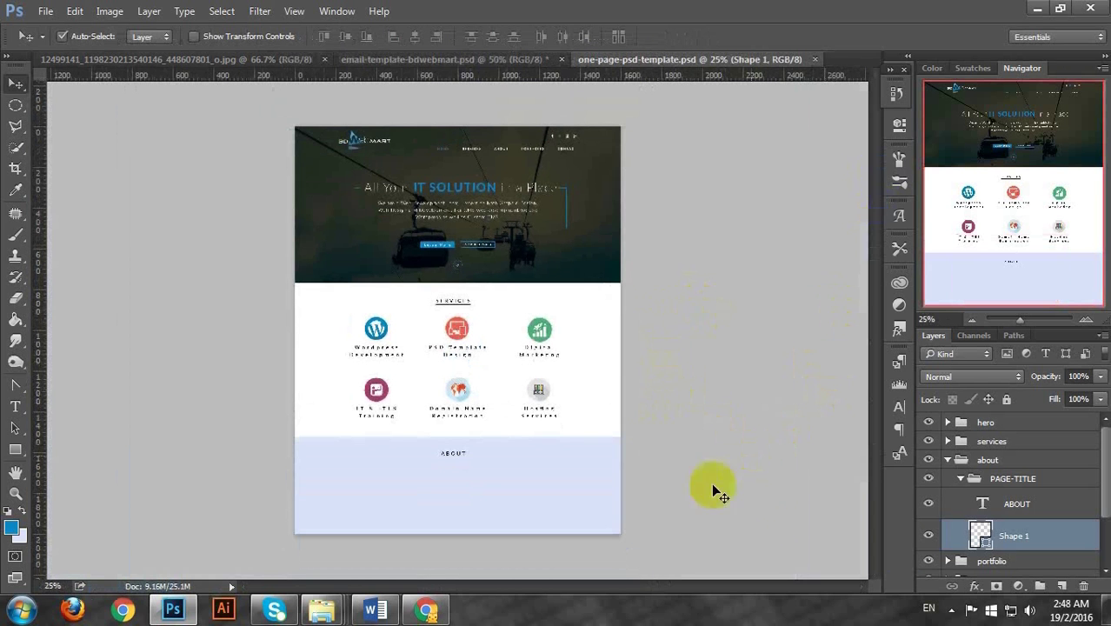
click(960, 478)
click(948, 462)
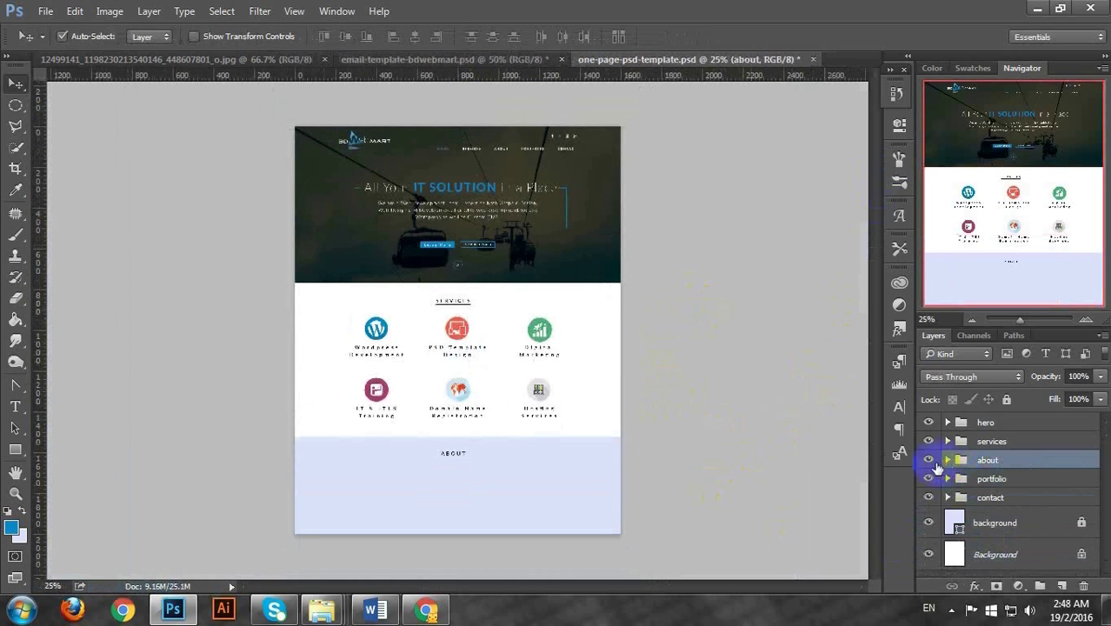
click(929, 463)
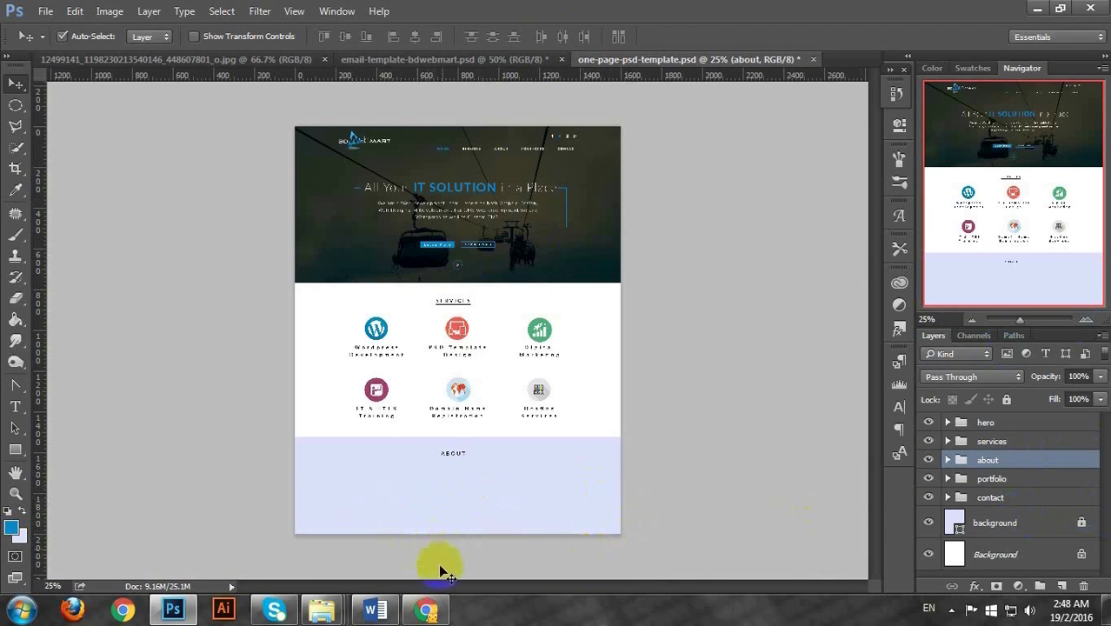
click(109, 11)
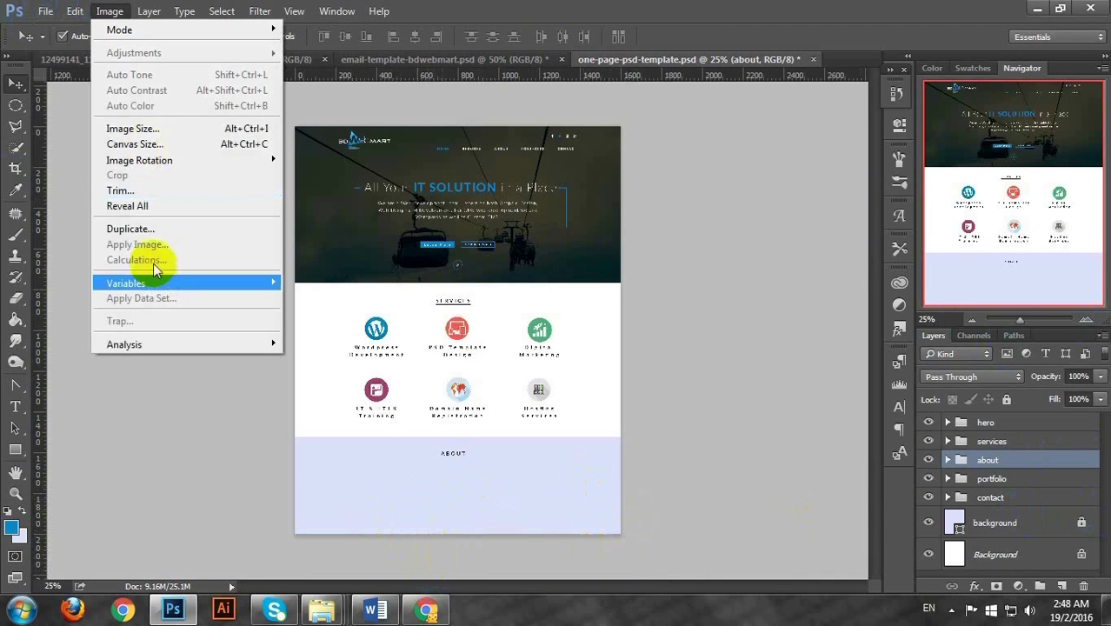
click(170, 144)
double_click(536, 239)
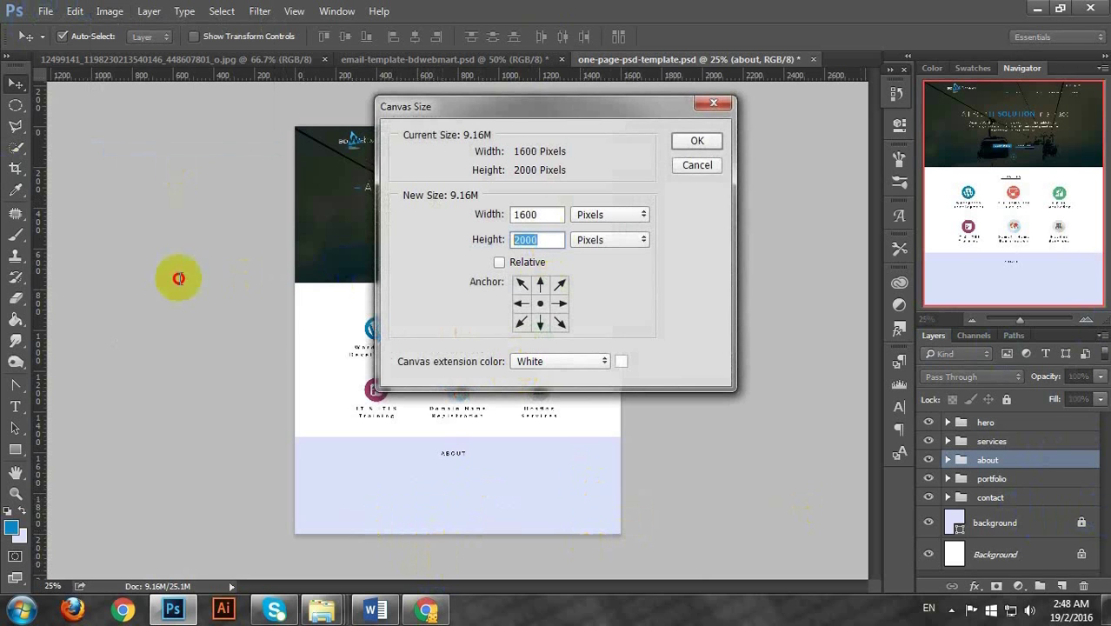
text(40)
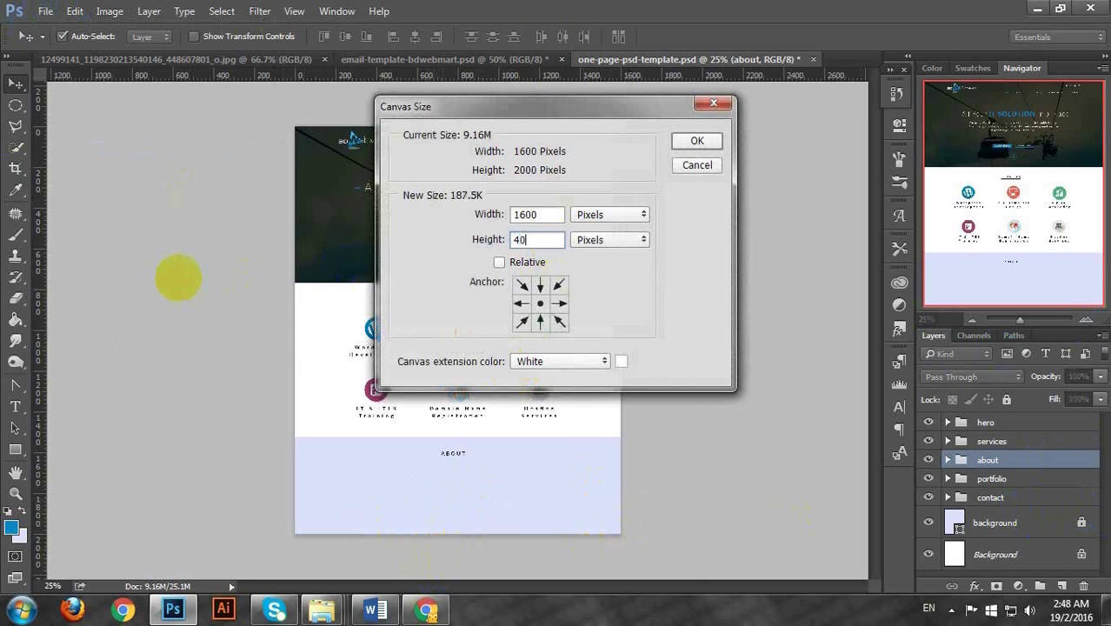
text(00)
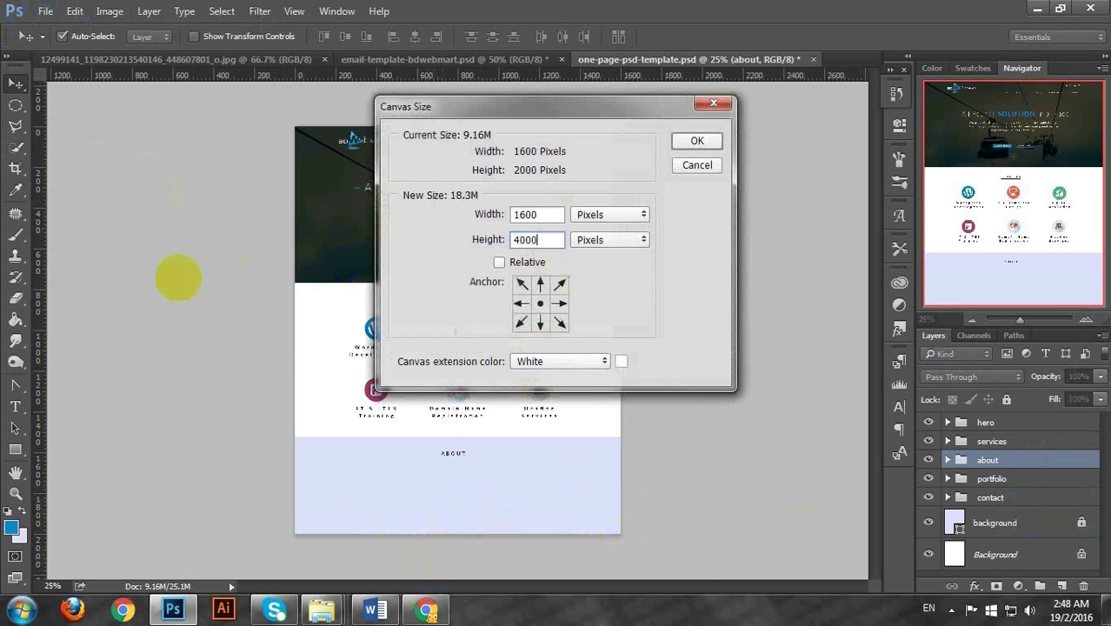
click(523, 284)
click(695, 144)
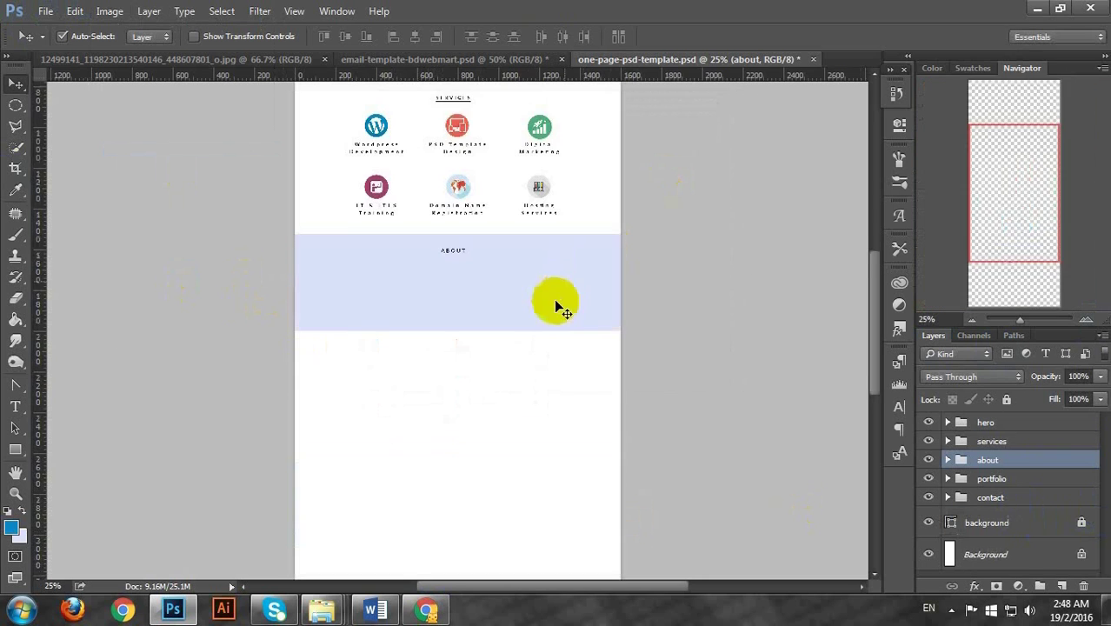
Unlock the lavender background shape layer, stretch it down to the canvas's lower edge, and lock it again
scroll(553, 300, down, 1)
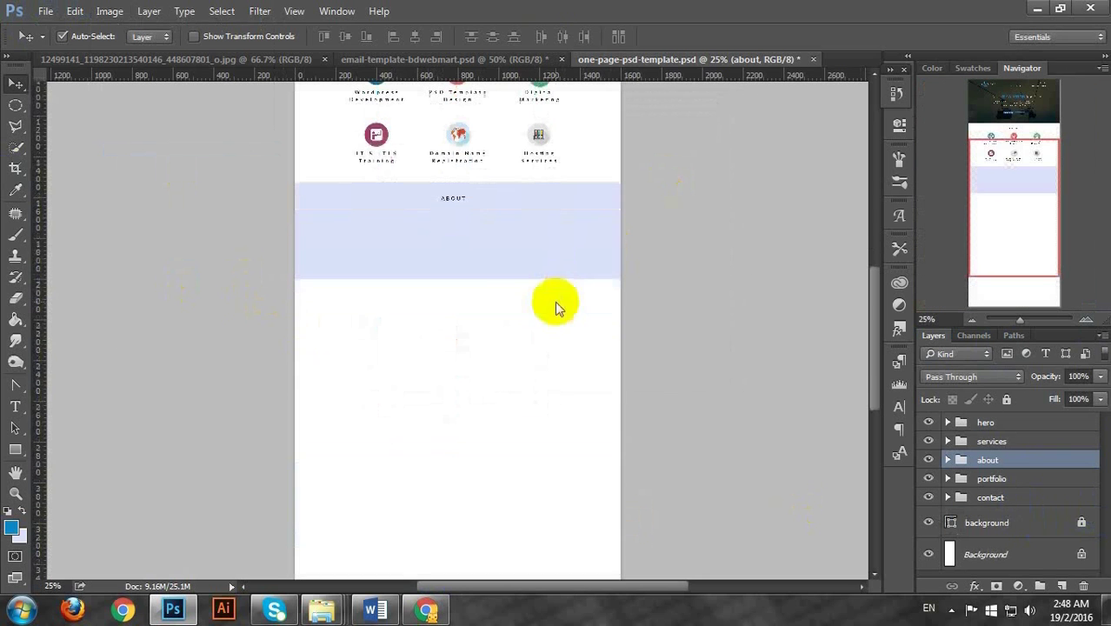
click(947, 460)
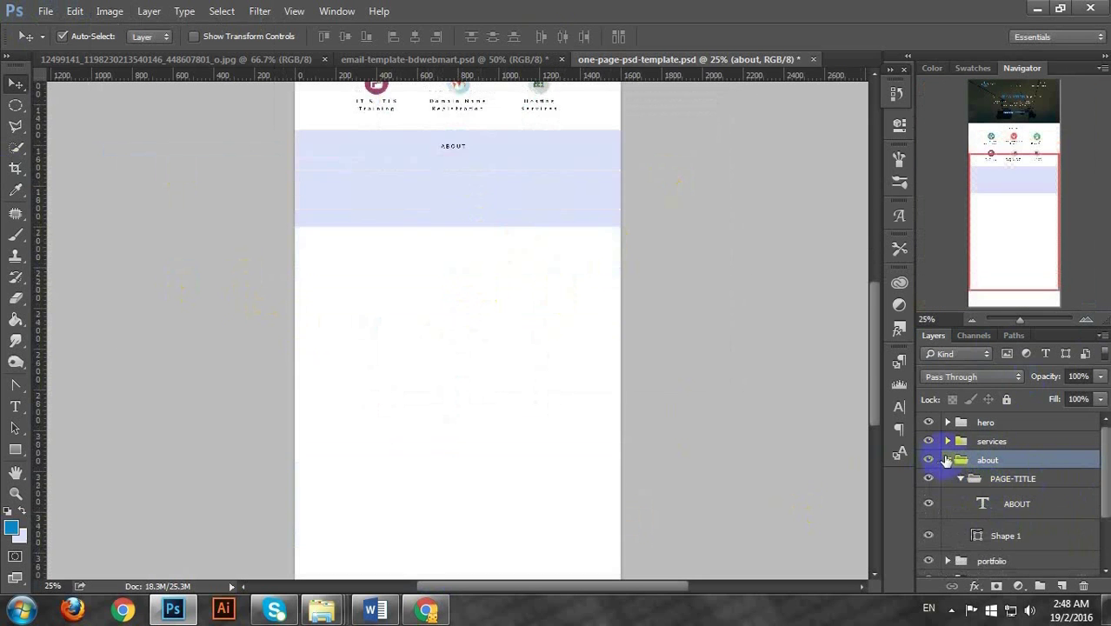
click(947, 460)
click(973, 527)
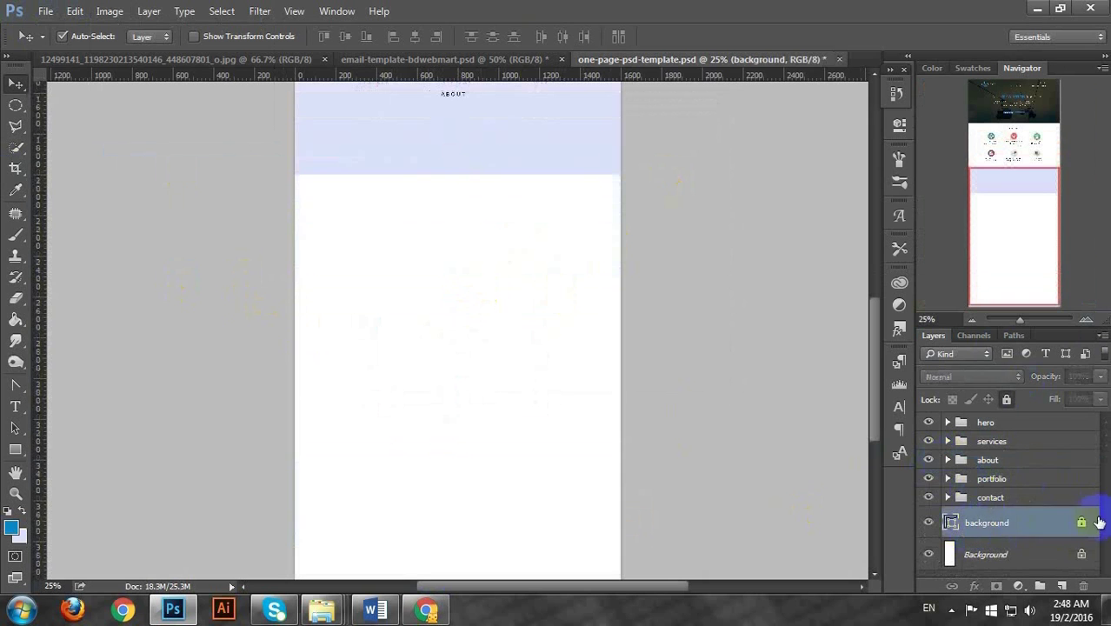
click(1081, 524)
key(ctrl+t)
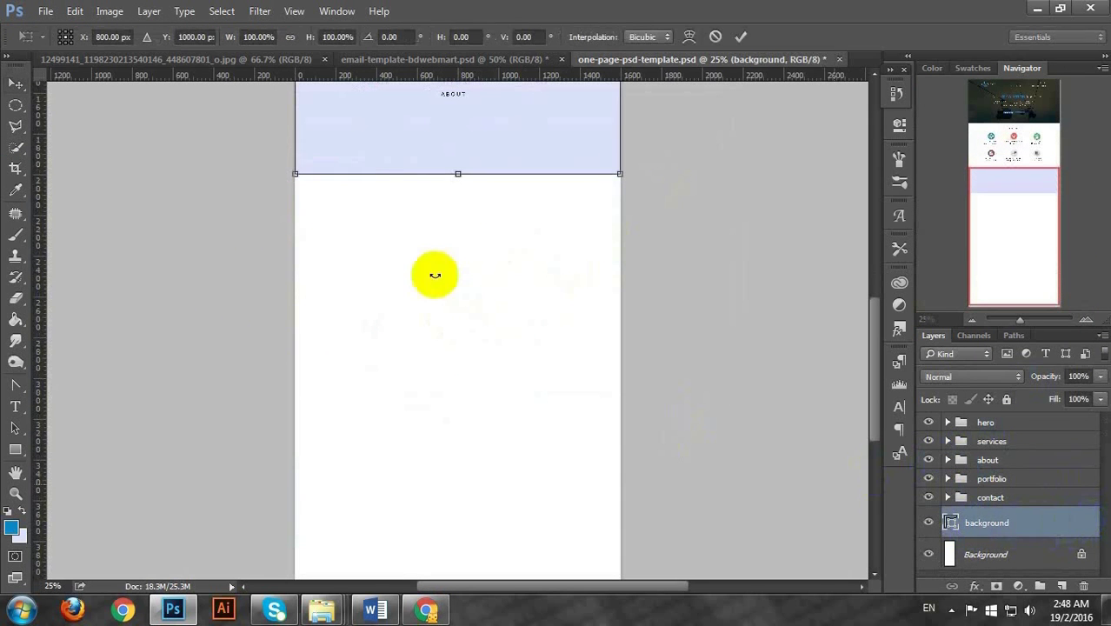
drag(457, 174, 456, 498)
key(Return)
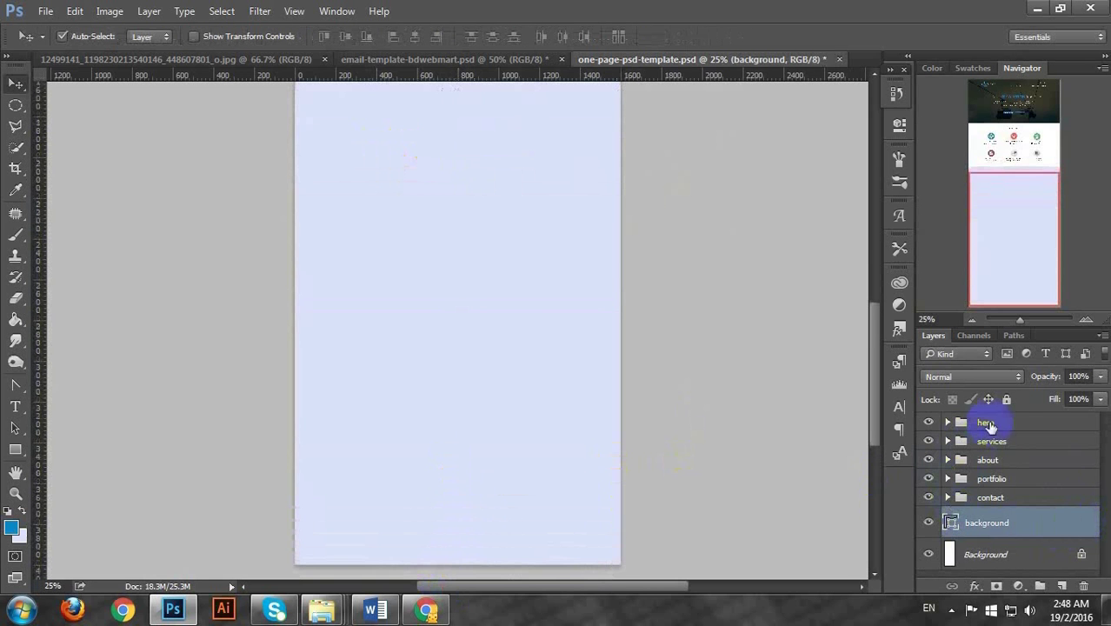
click(1006, 399)
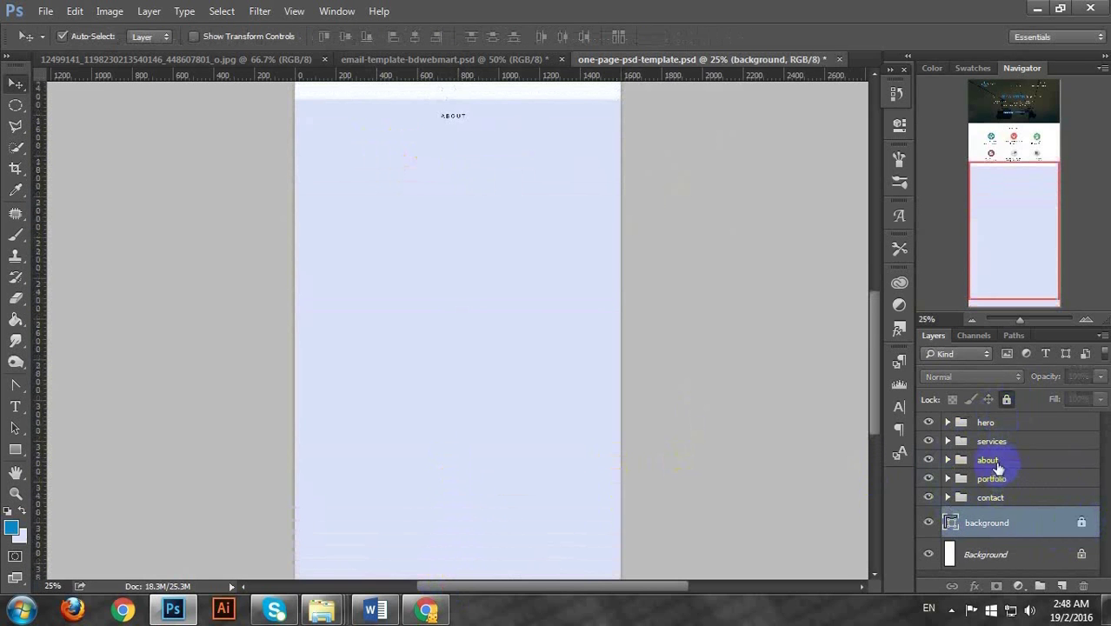
Add a new empty layer inside the about group, directly below the PAGE-TITLE group
click(995, 461)
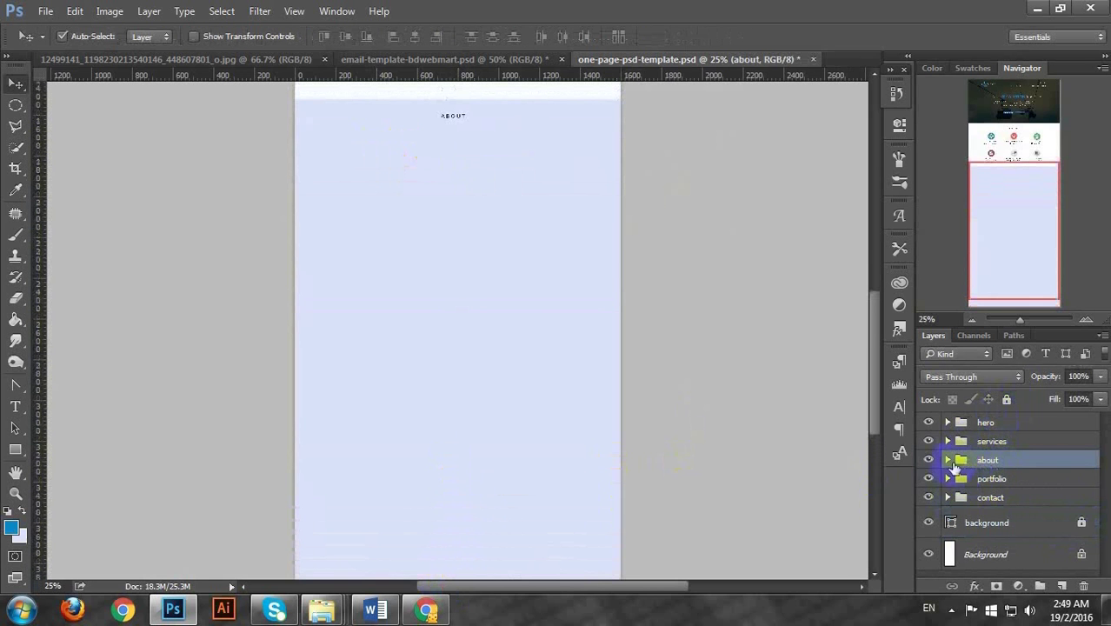
click(947, 460)
click(1008, 506)
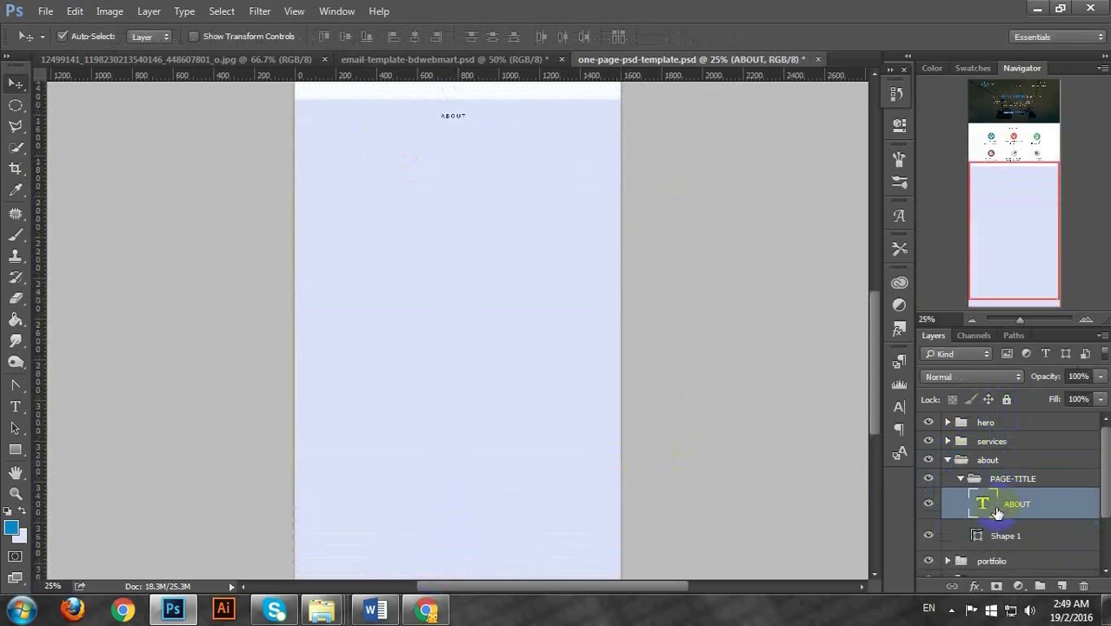
drag(977, 498, 1061, 585)
Show the guides and draw a blue circle about 267 px wide below and to the left of the ABOUT title
scroll(390, 408, up, 1)
scroll(392, 409, up, 1)
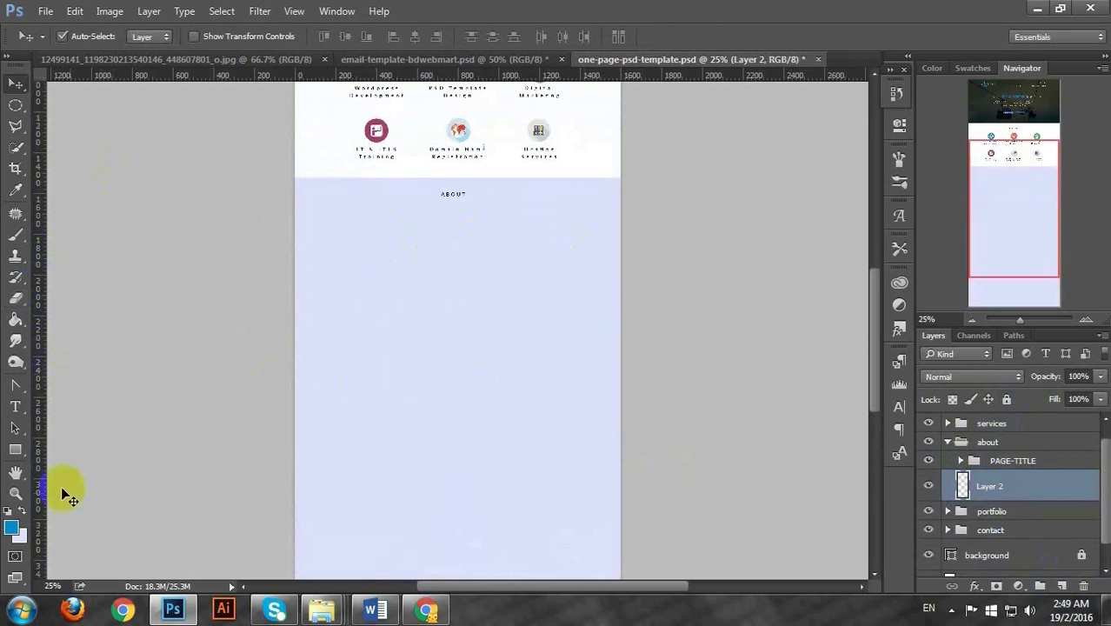
key(ctrl+plus)
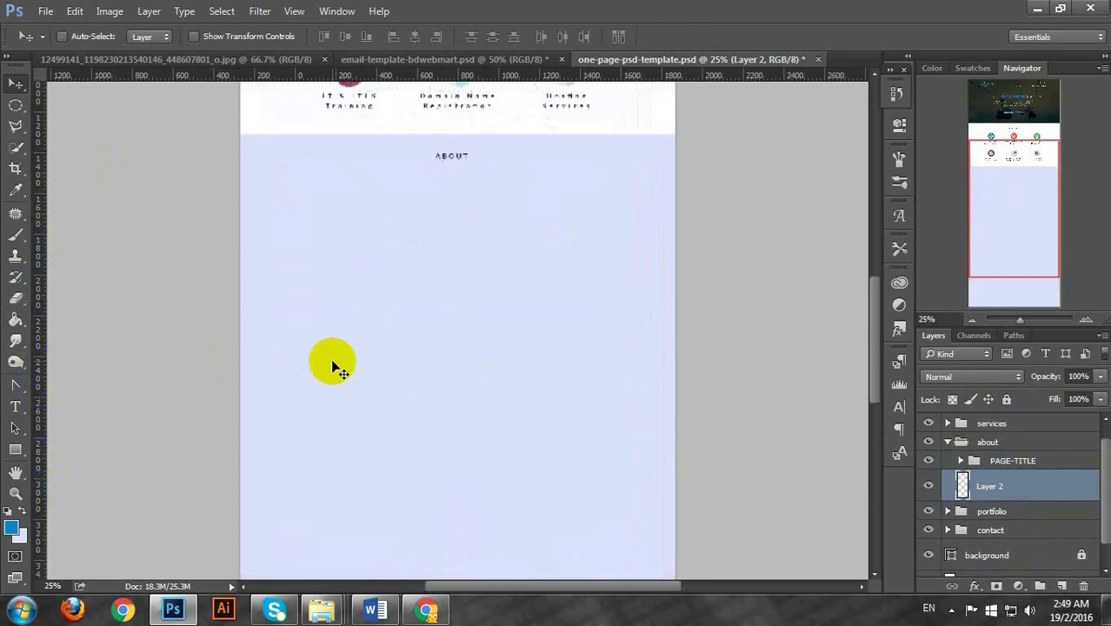
key(ctrl+semicolon)
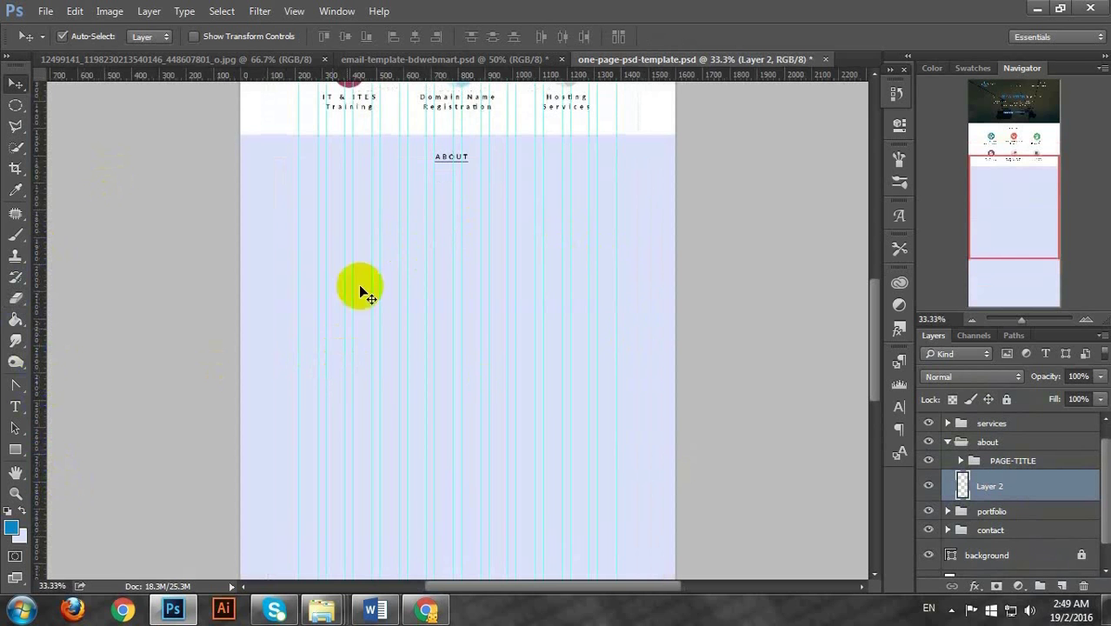
click(13, 449)
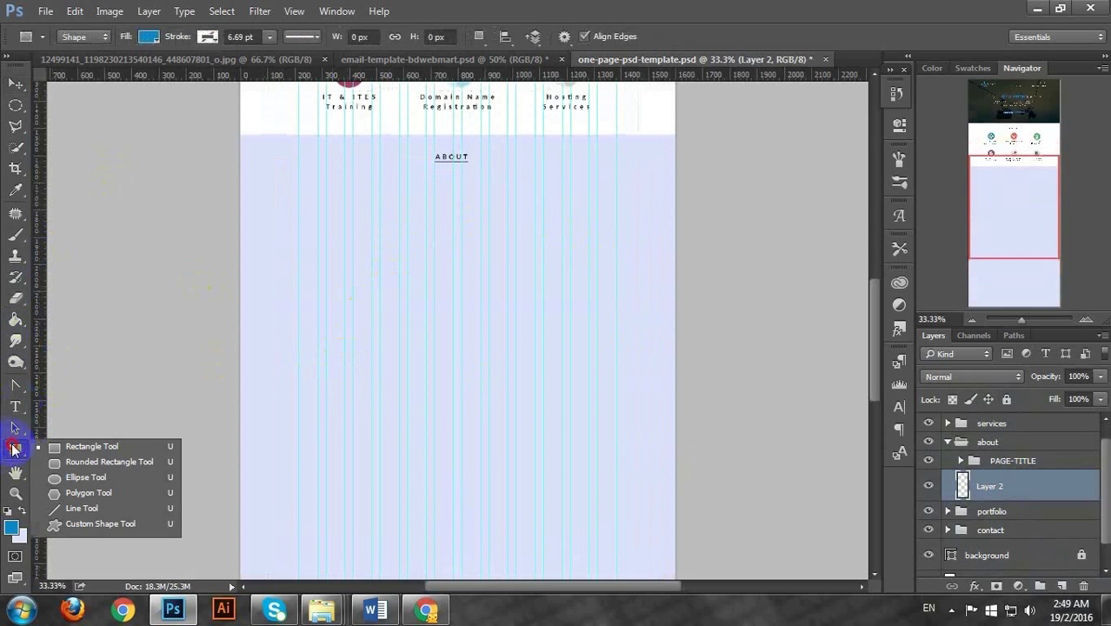
click(89, 478)
drag(315, 200, 405, 269)
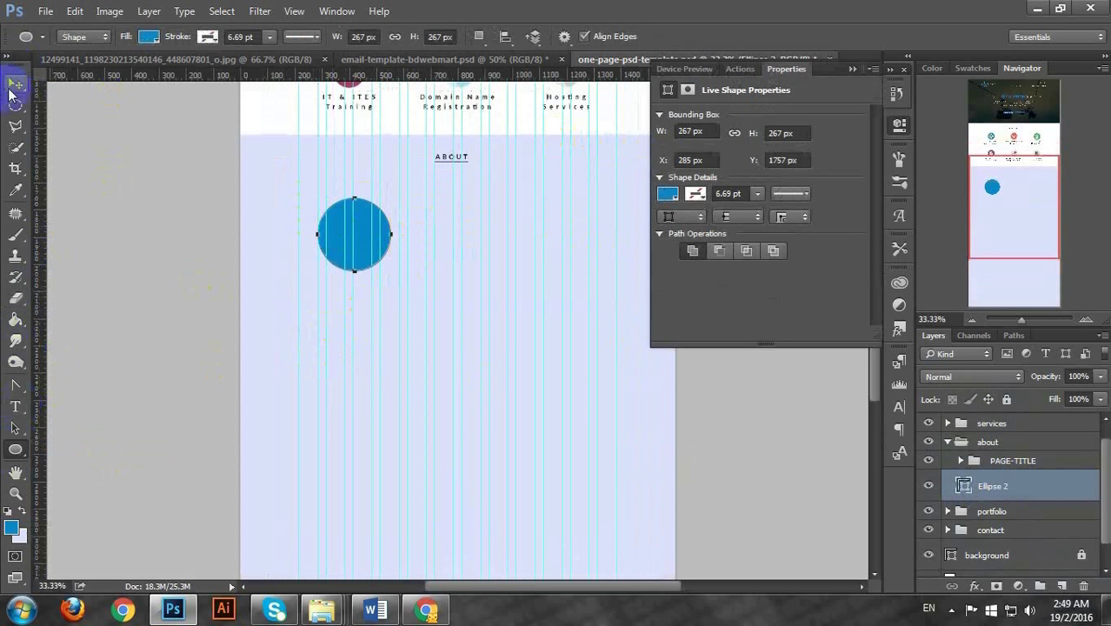
Scale the blue circle down to about 196 px and move it to about X 314 px, Y 1706 px
click(13, 87)
key(ctrl+1)
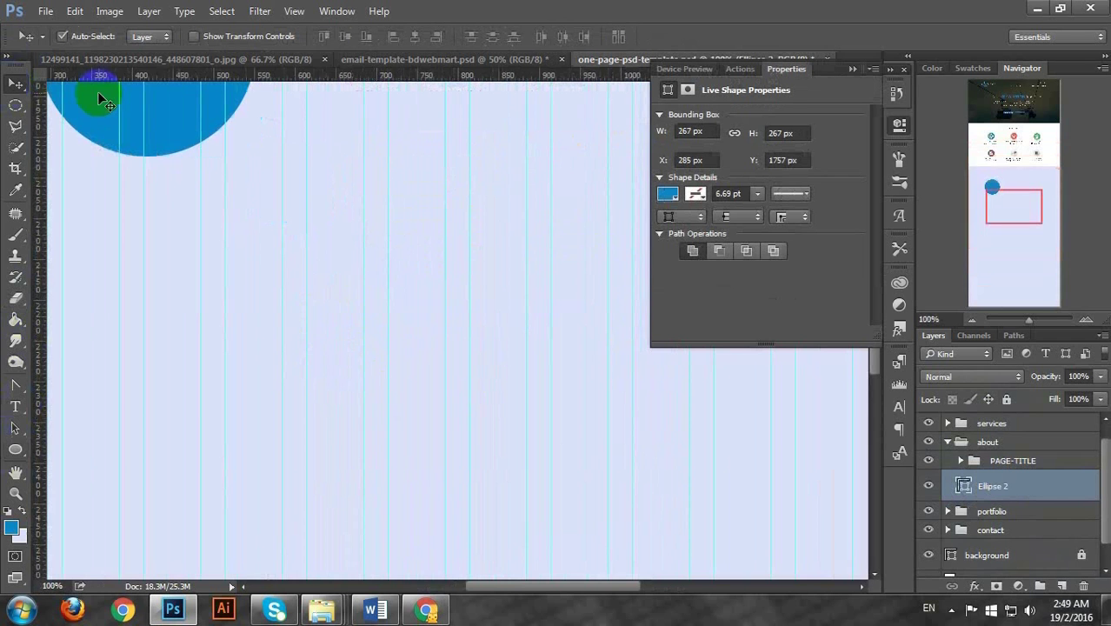
mouse_move(329, 274)
mouse_down()
mouse_move(453, 415)
mouse_move(439, 506)
mouse_up()
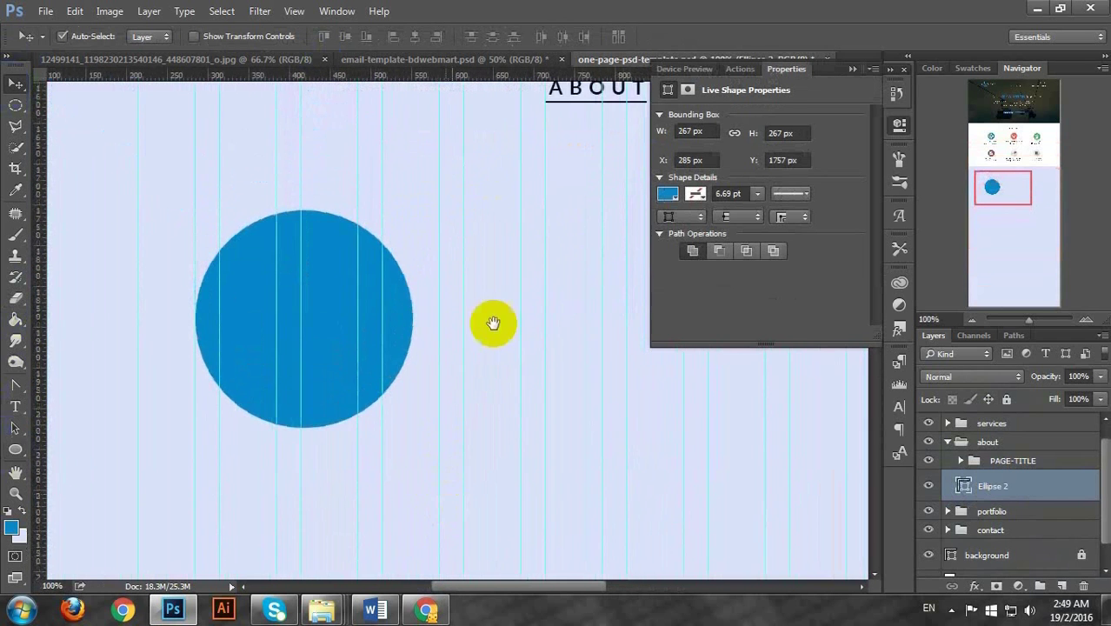
drag(493, 323, 524, 345)
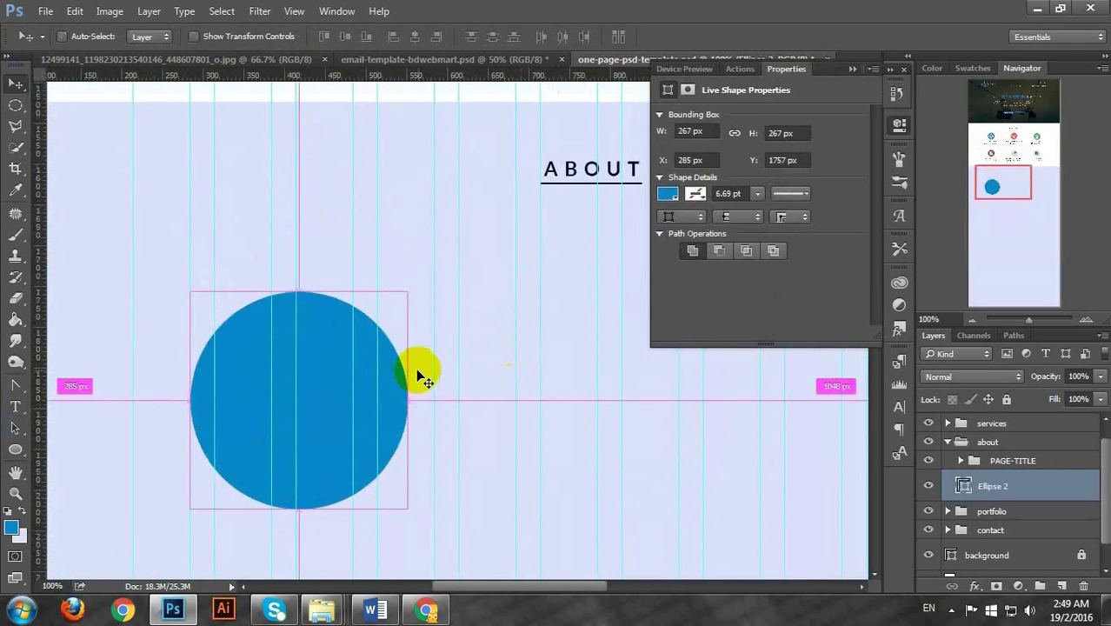
key(ctrl+t)
drag(405, 507, 350, 450)
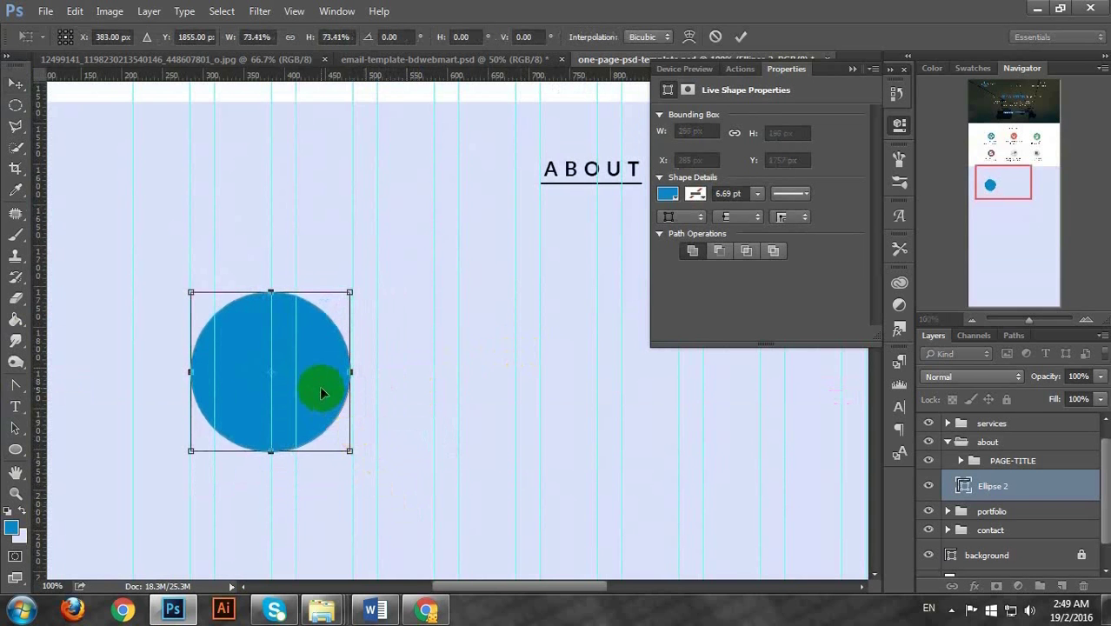
drag(321, 393, 342, 343)
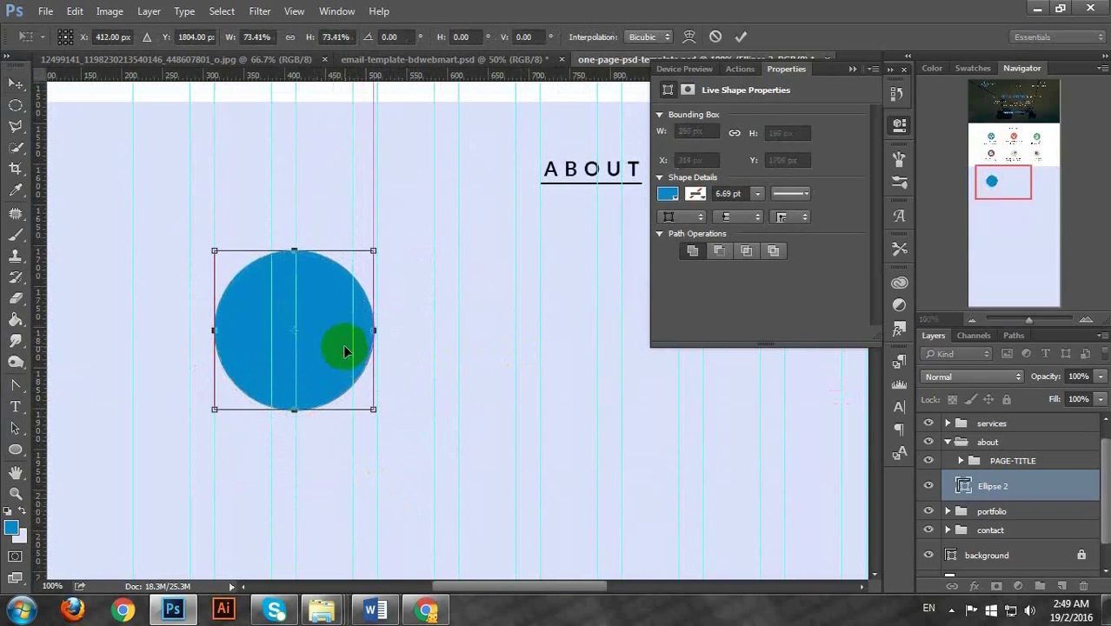
key(Return)
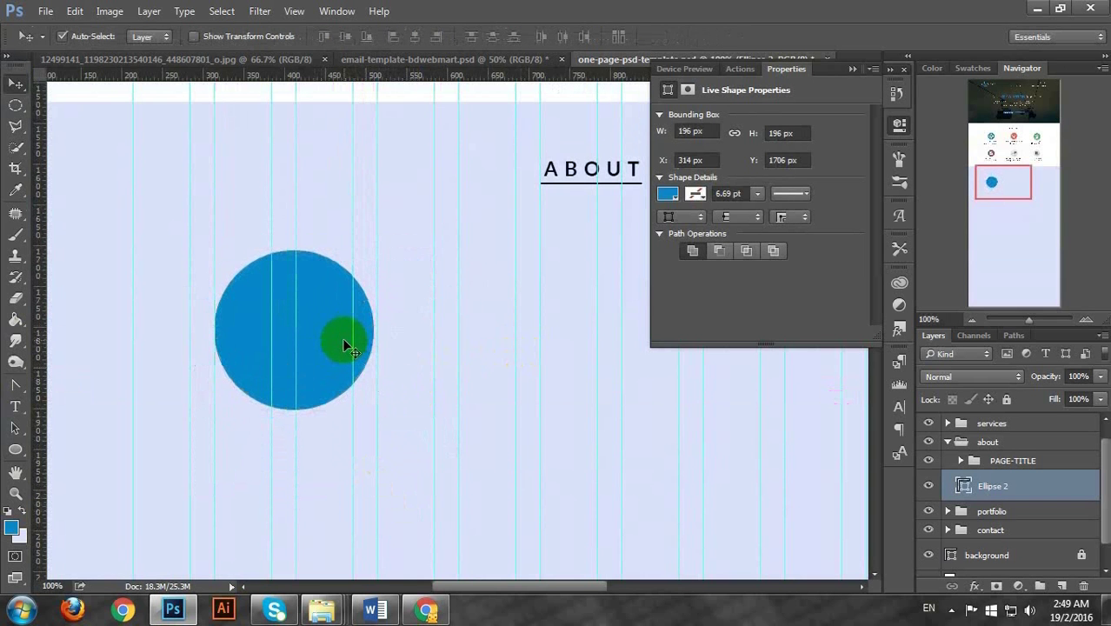
Duplicate the blue circle horizontally to the right, placing the copy at about X 619 px, Y 1706 px
drag(343, 345, 591, 345)
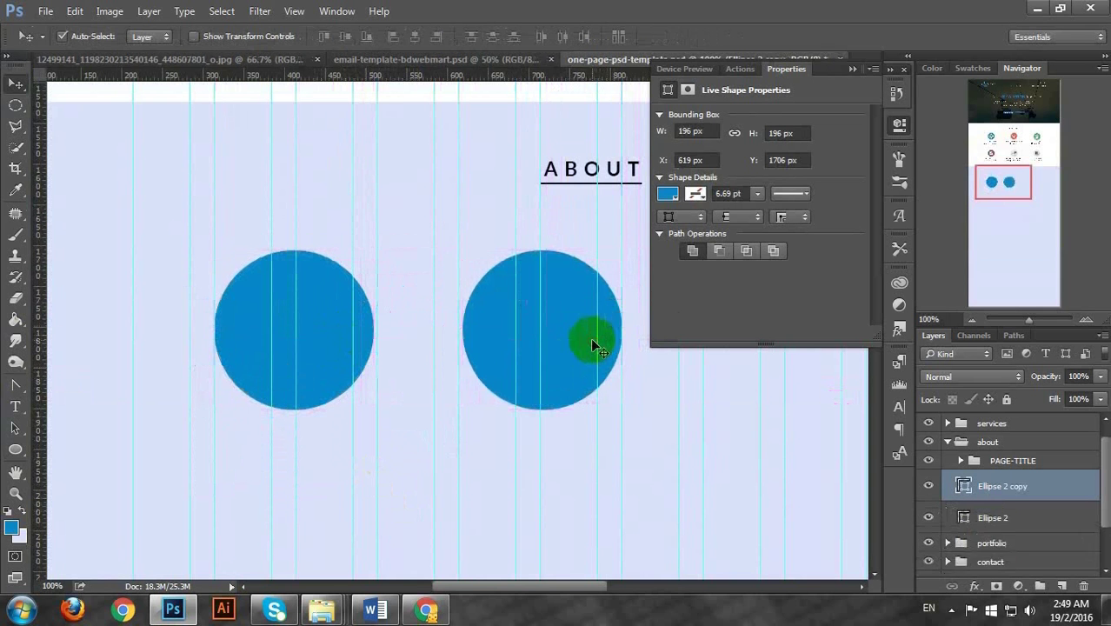
Undo the circle duplication and write the team member's name in a text box on a new layer below the blue circle
key(ctrl+z)
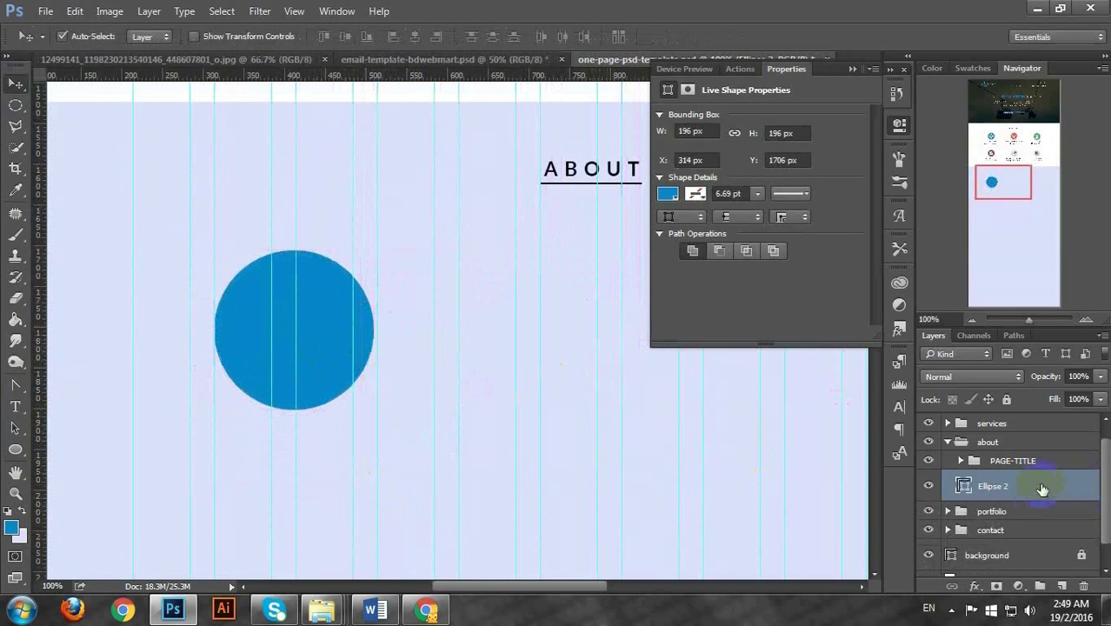
ctrl+click(1062, 587)
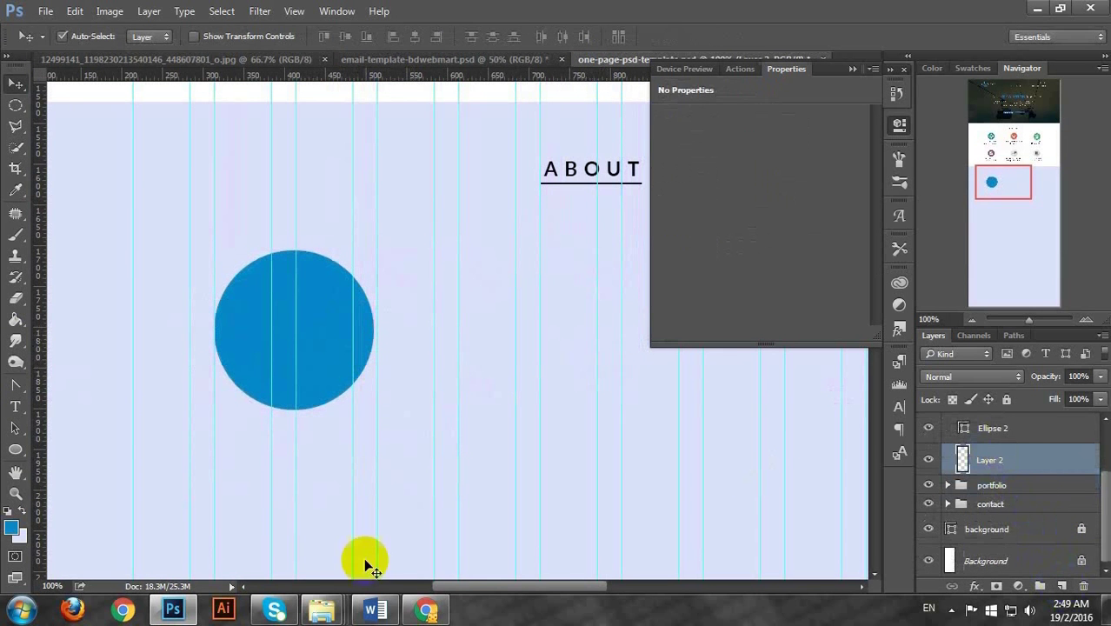
click(14, 406)
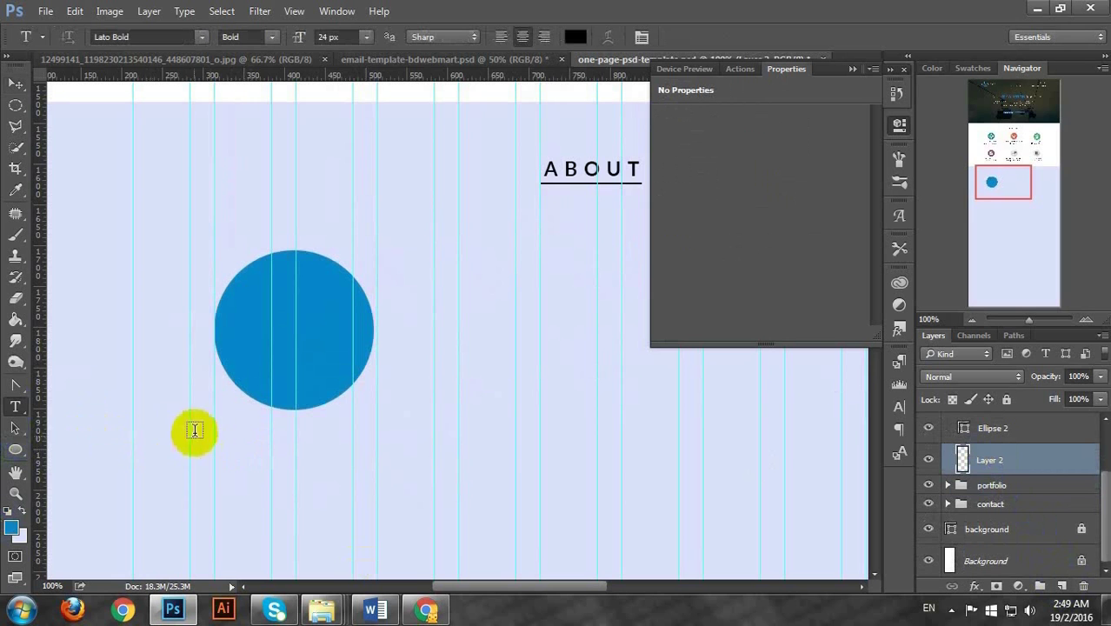
drag(177, 427, 380, 481)
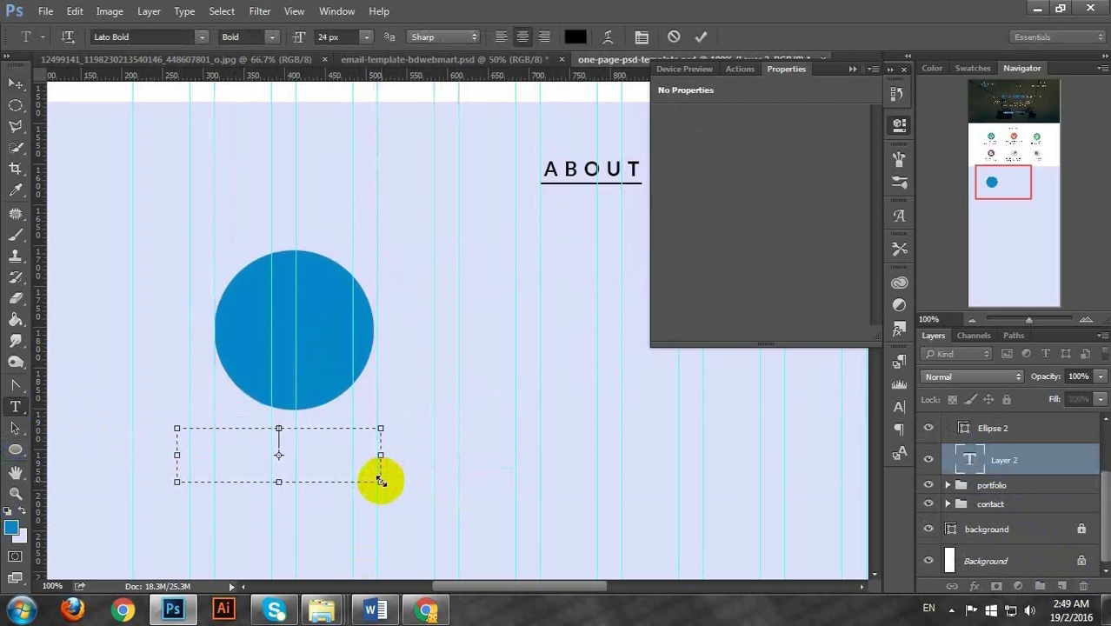
text(JONE)
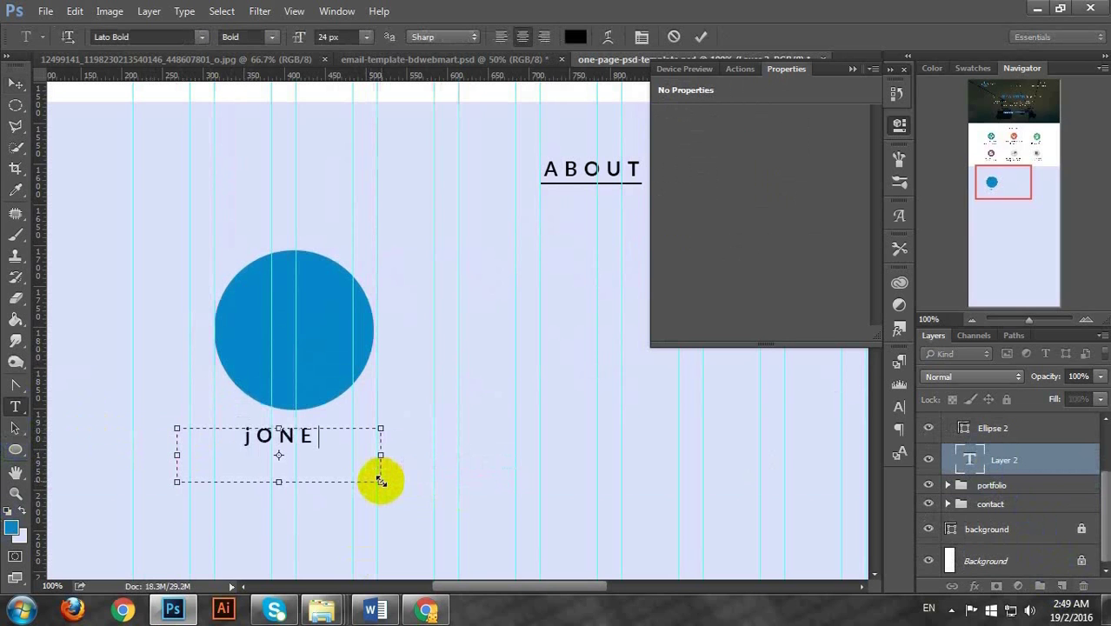
key(BackSpace)
key(BackSpace)
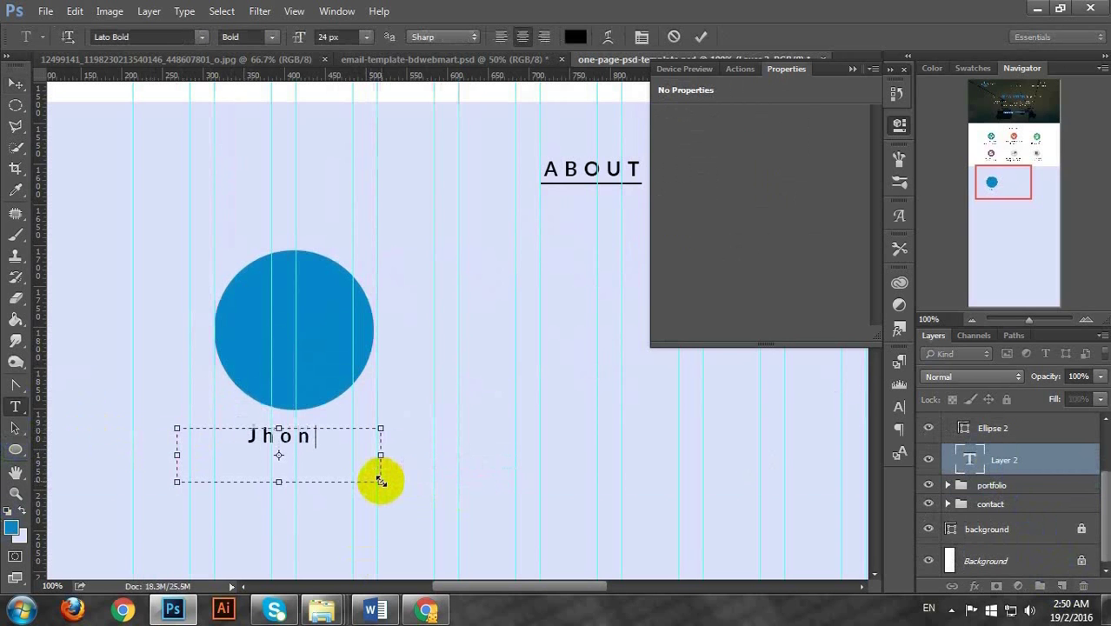
text(Doe)
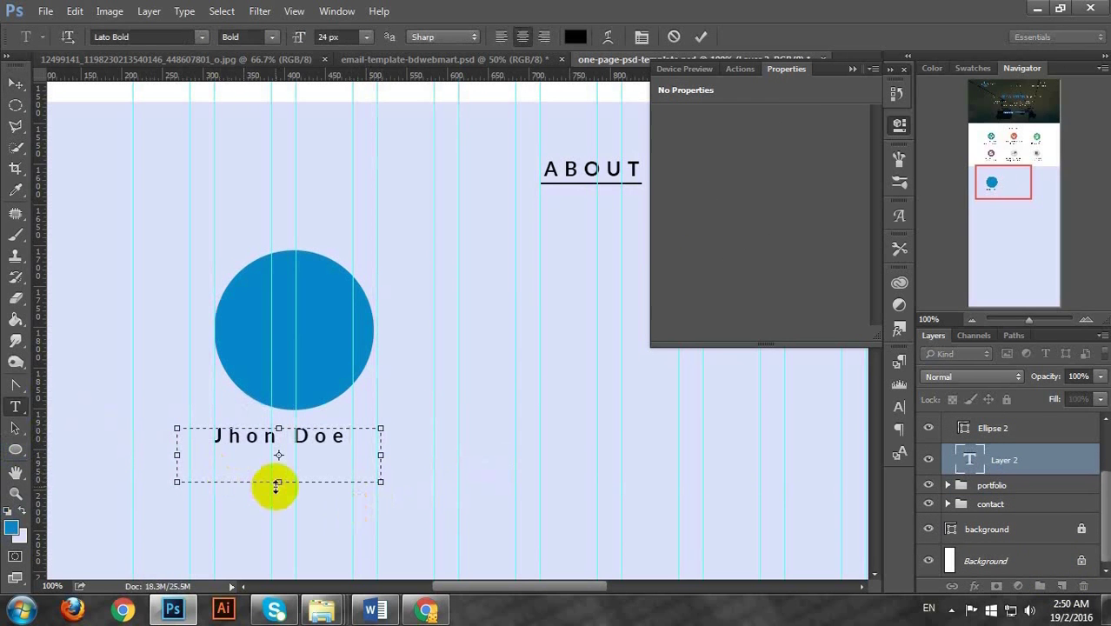
drag(277, 483, 276, 450)
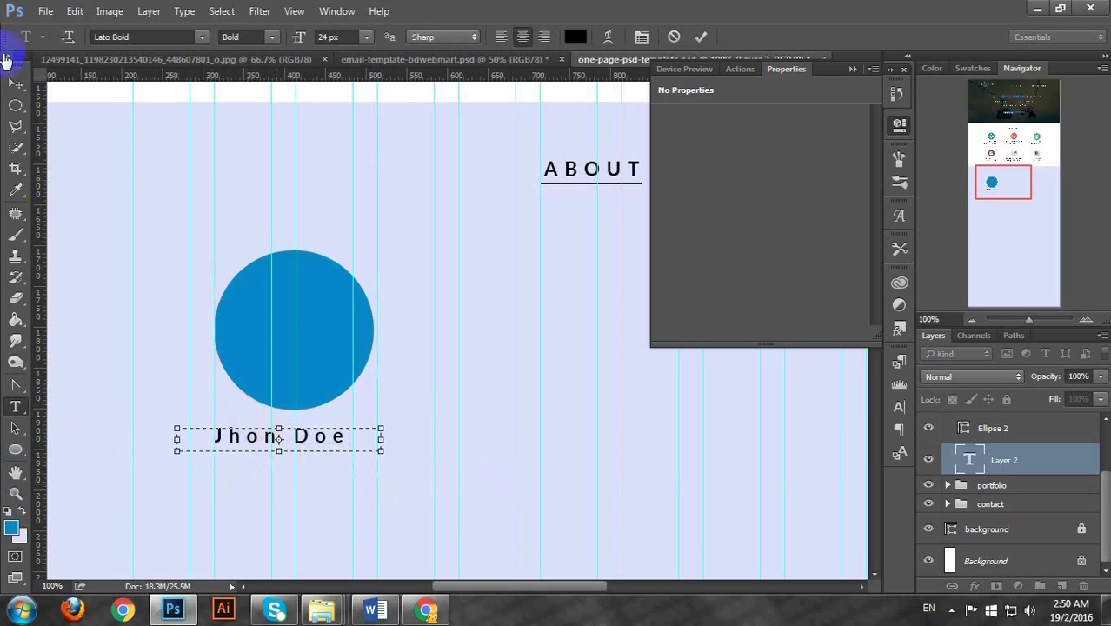
click(12, 82)
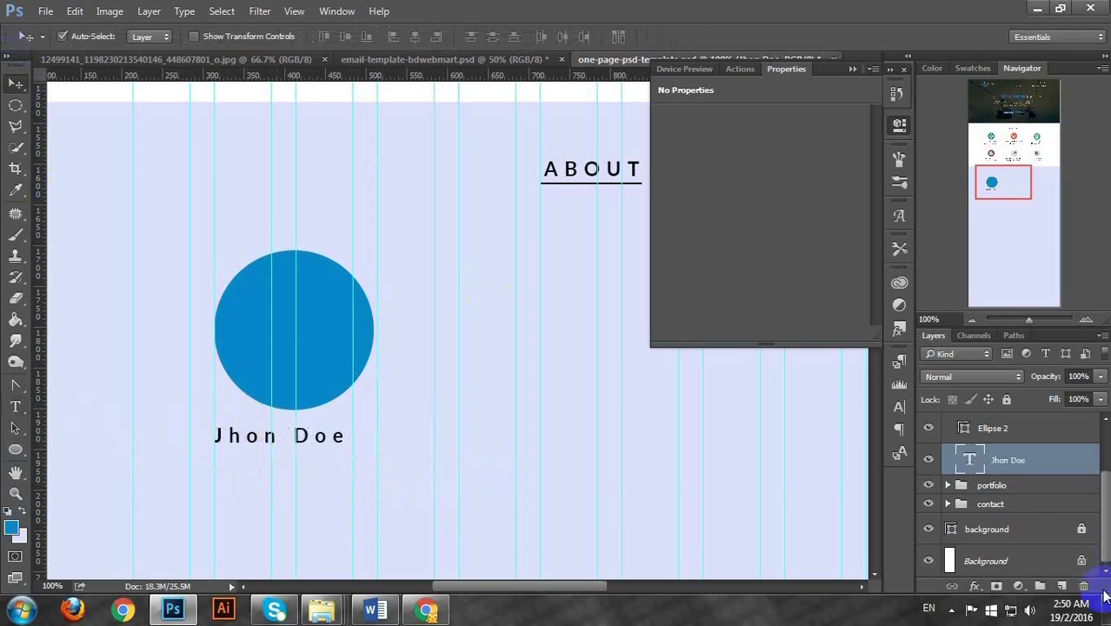
Add a new layer below the name's layer and write the job title "Creative Director" in a text box under the name
click(1062, 586)
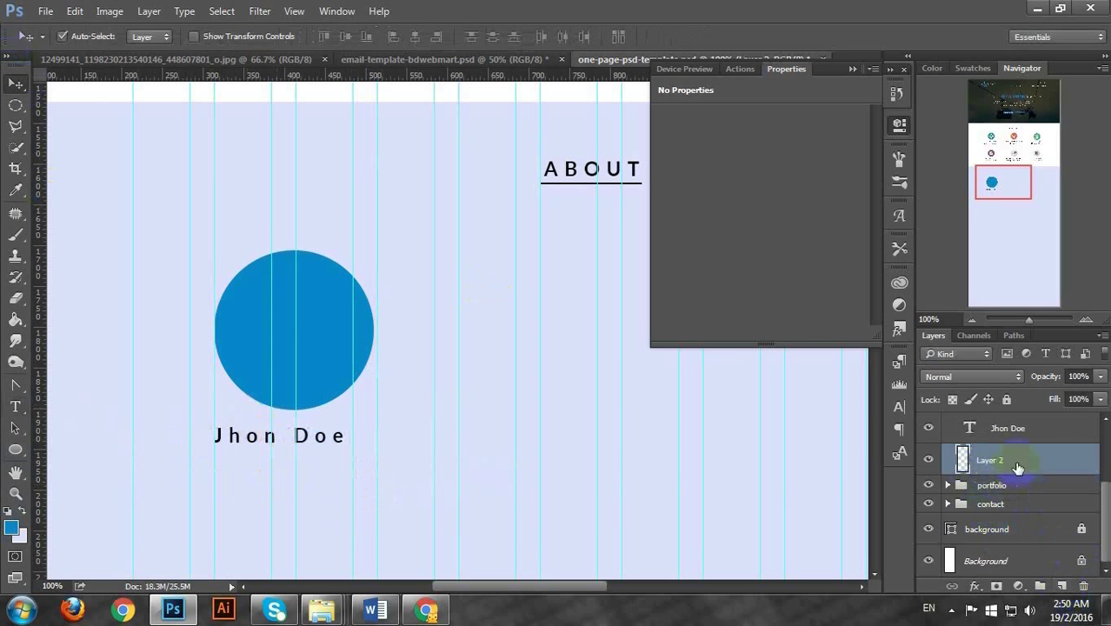
click(12, 407)
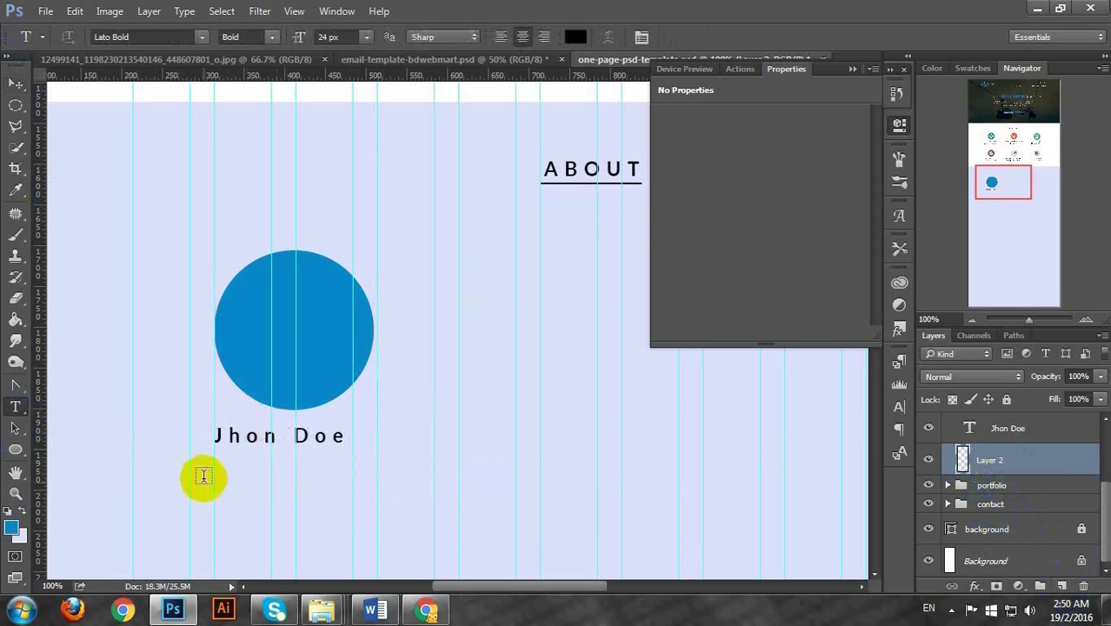
drag(184, 461, 363, 510)
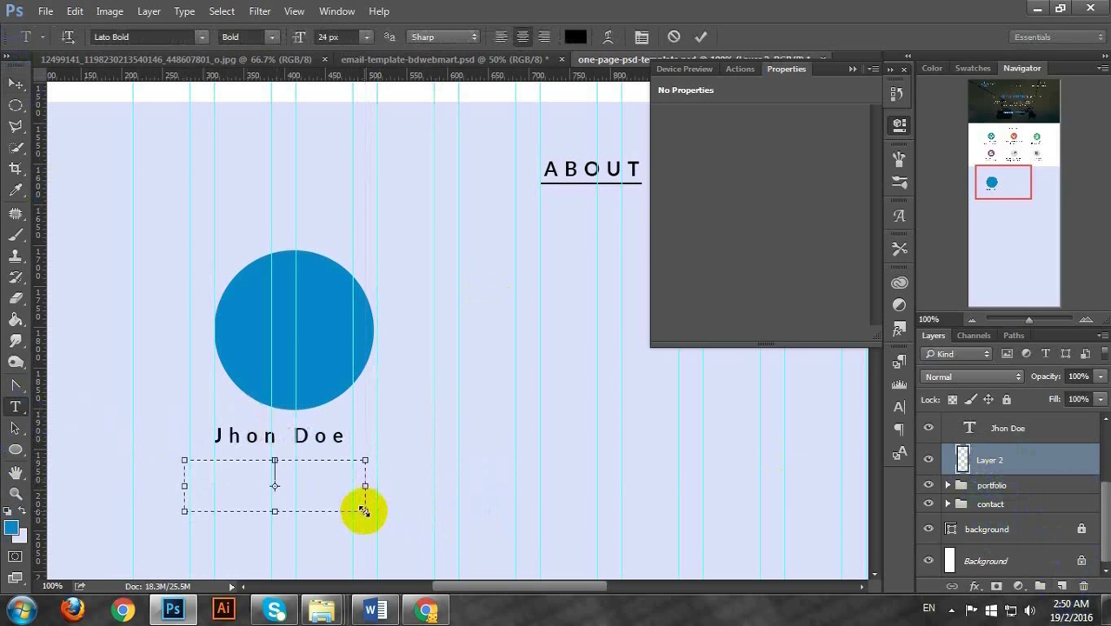
text(Creat)
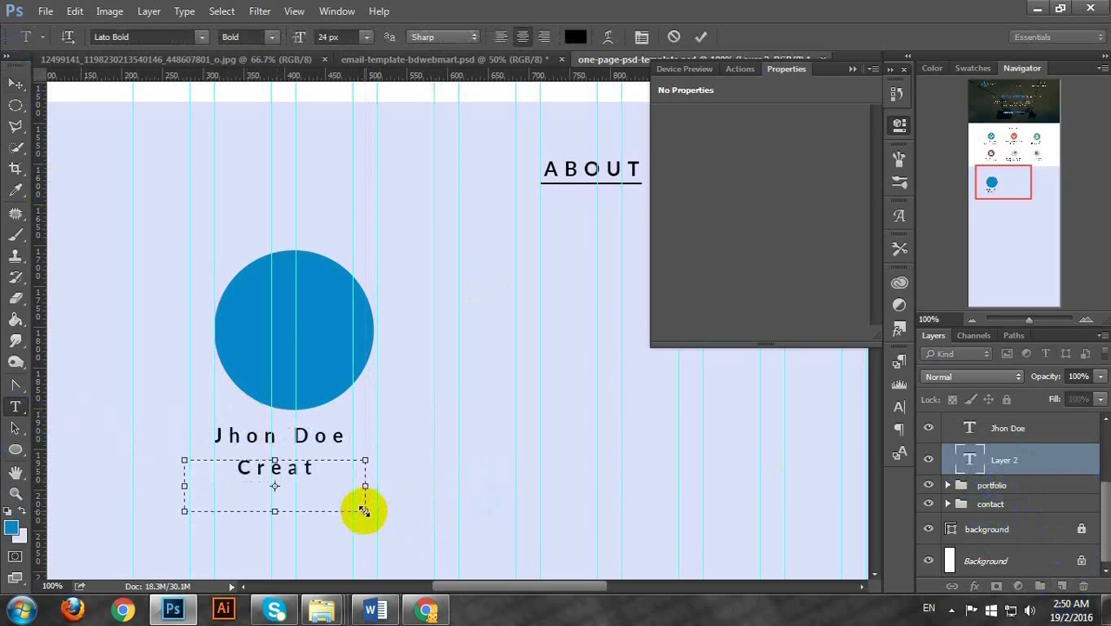
text(ive Dir)
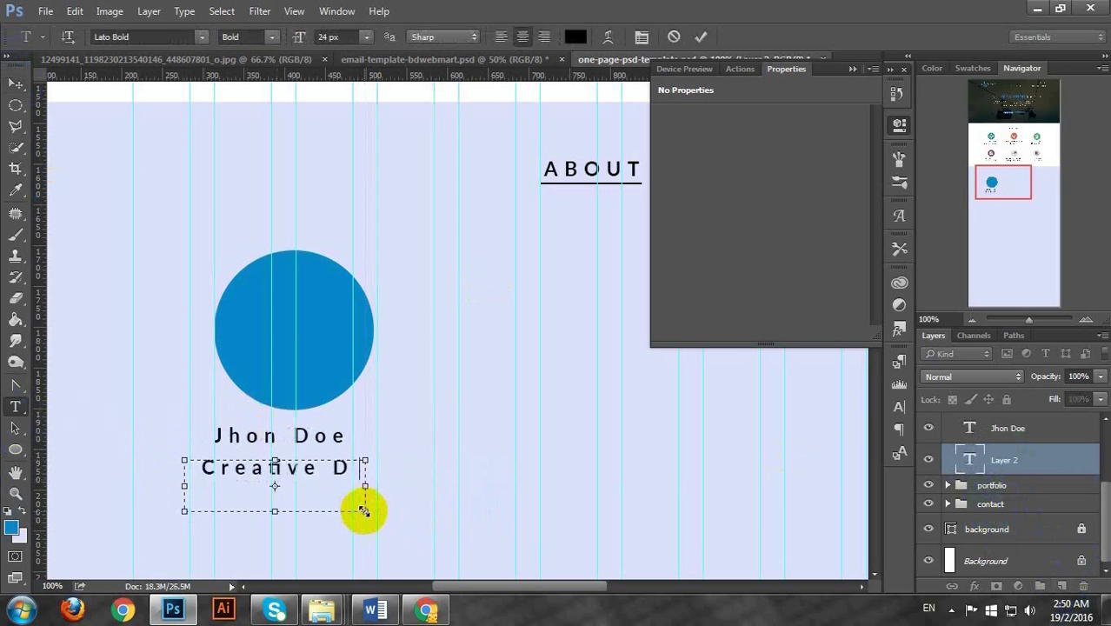
key(BackSpace)
key(BackSpace)
key(BackSpace)
key(BackSpace)
text(Di-)
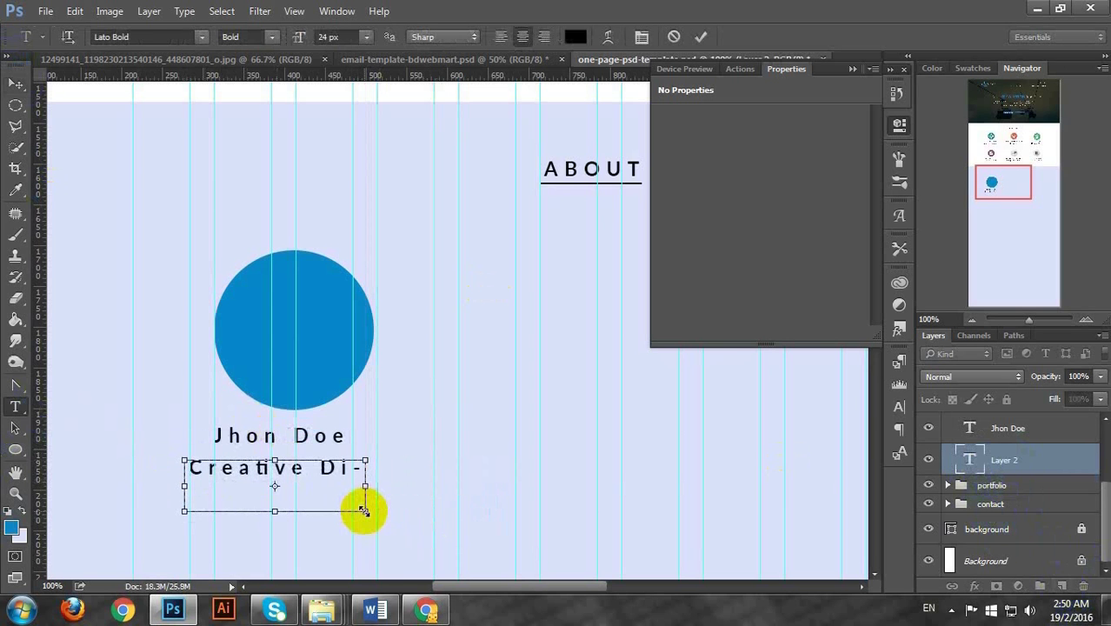
Format the job title as 16 px Lato Regular and shorten its text box
key(ctrl+a)
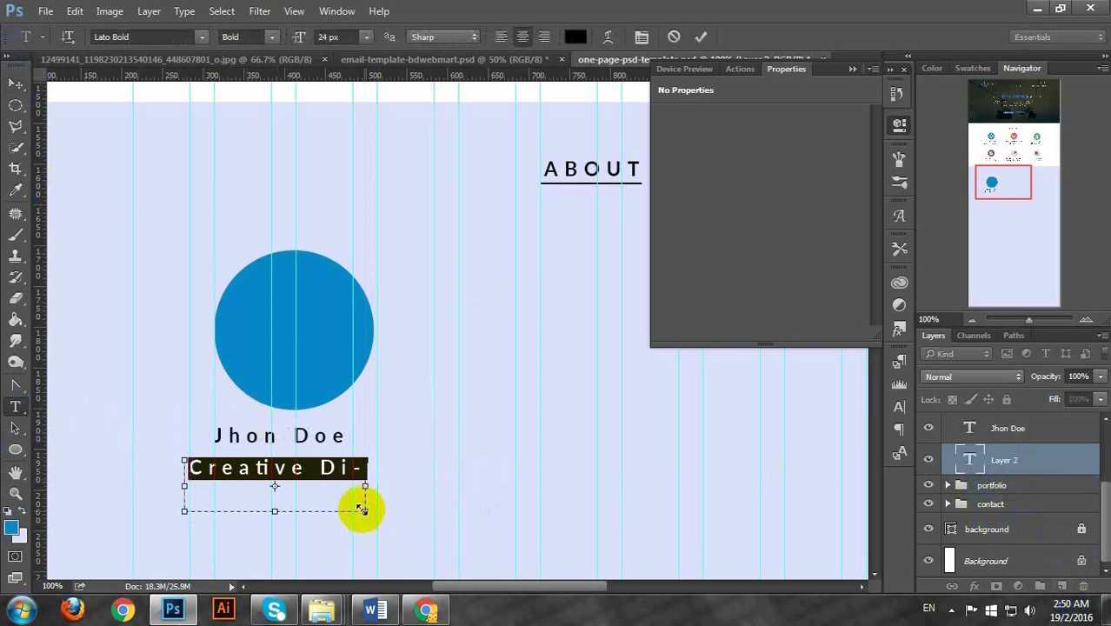
click(346, 37)
text(17)
key(Return)
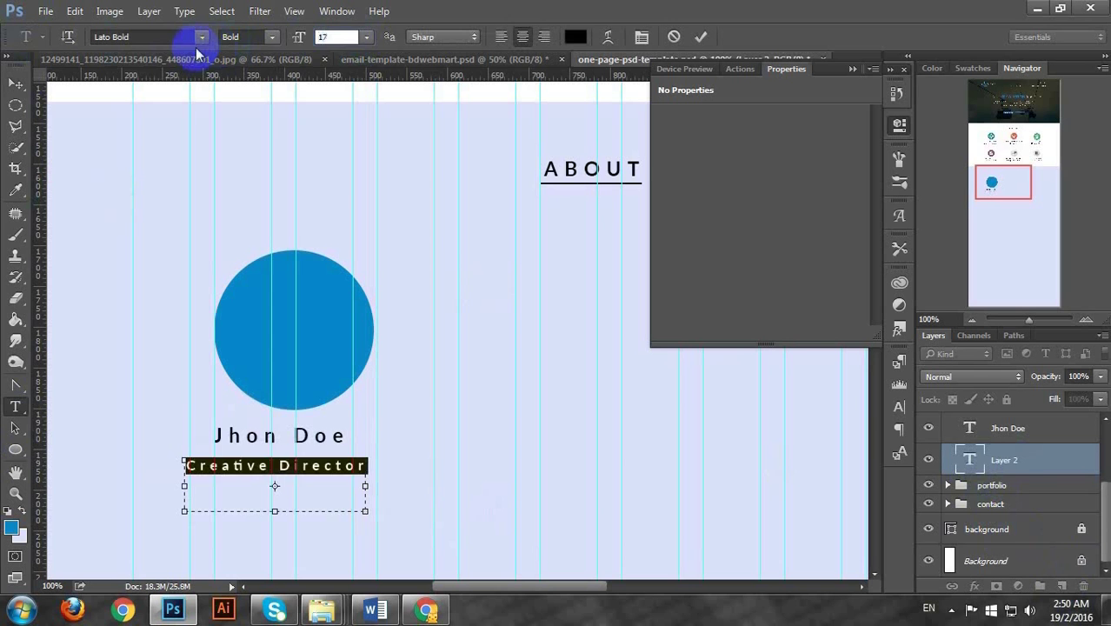
key(Down)
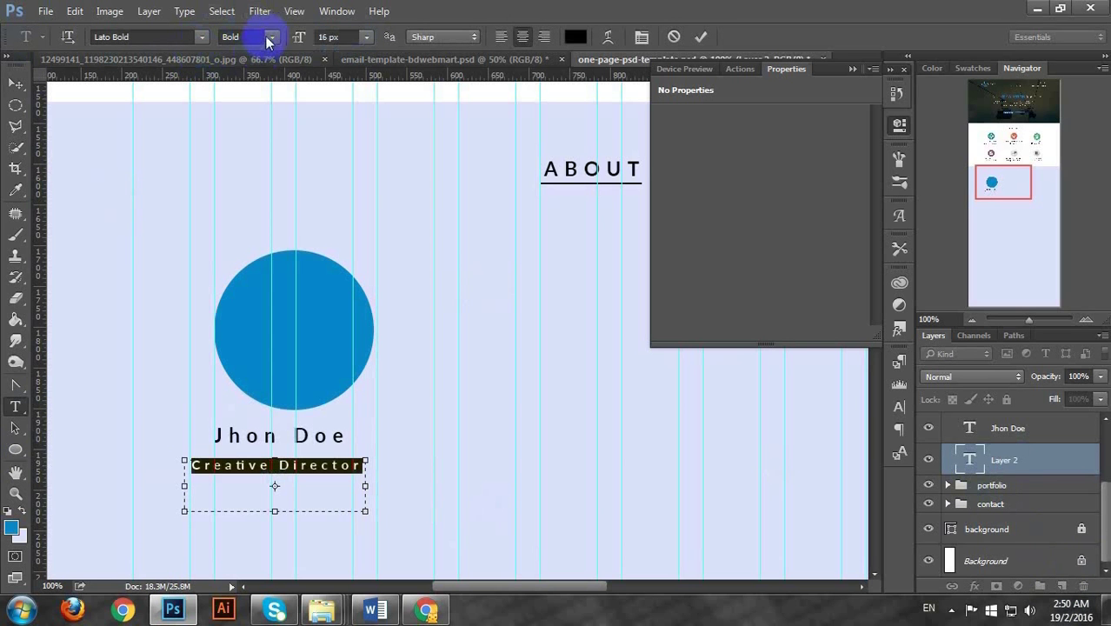
click(267, 41)
click(264, 126)
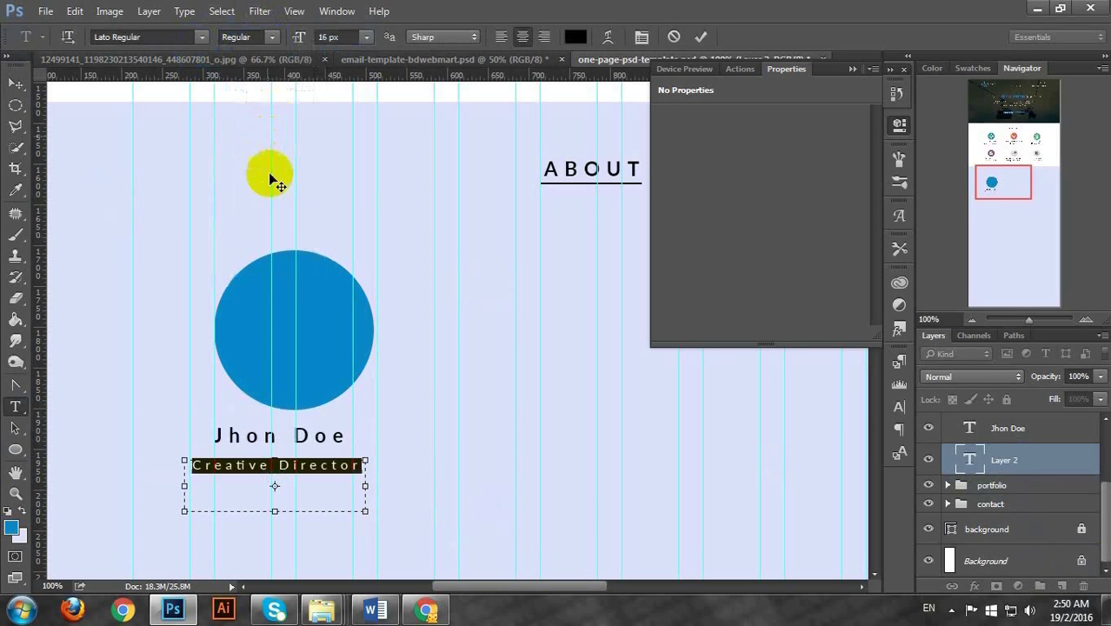
drag(274, 510, 276, 477)
click(15, 84)
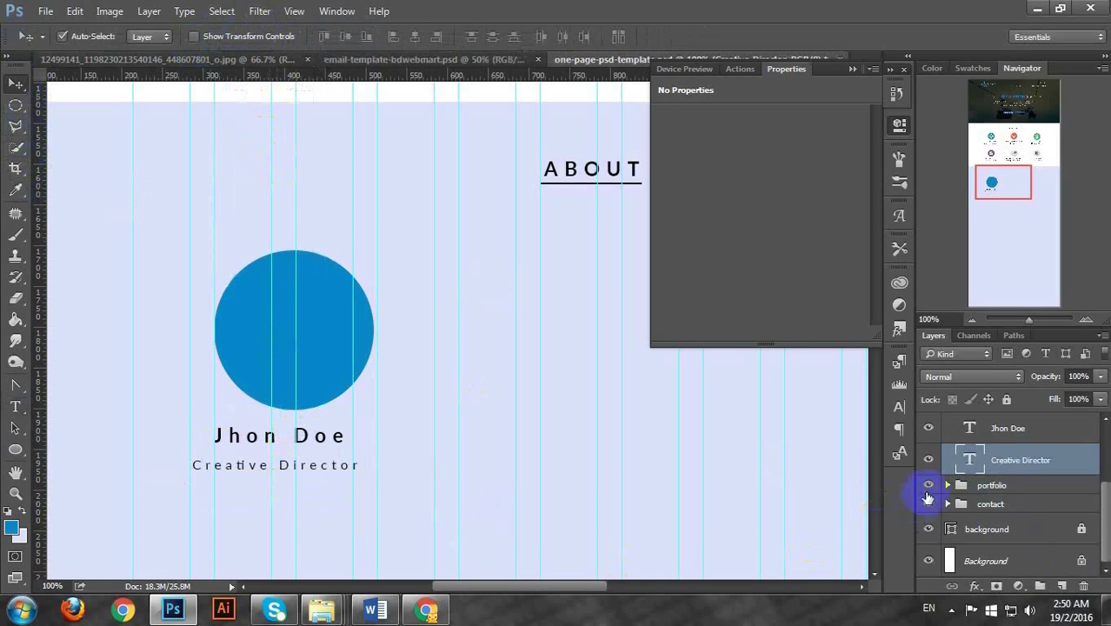
Align the blue circle, the name and the job title on their horizontal centers
shift+click(1011, 428)
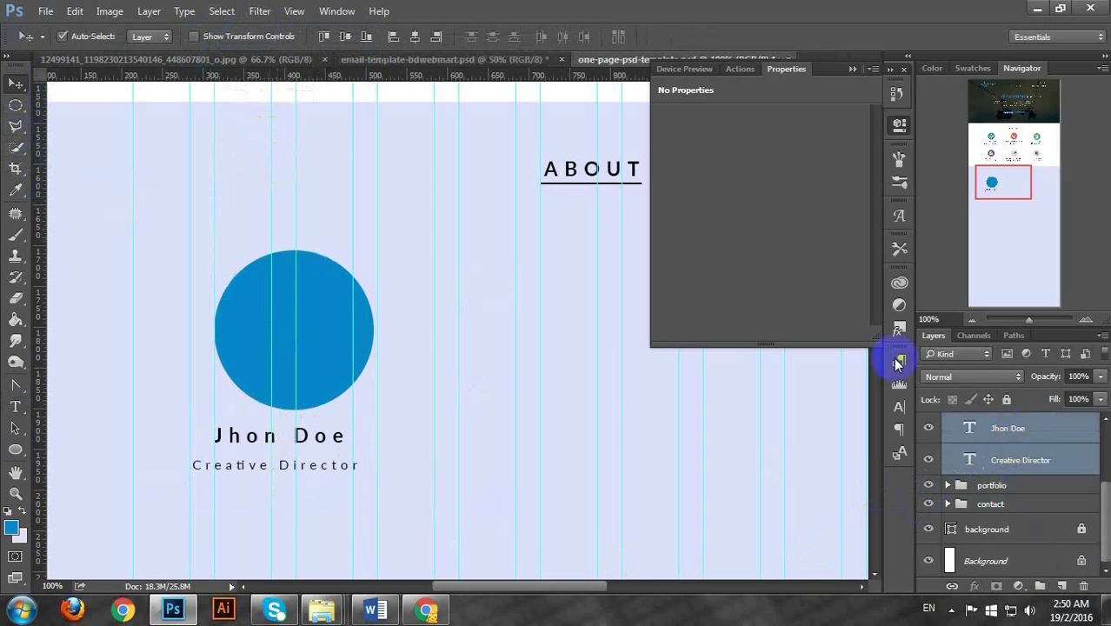
click(413, 37)
scroll(999, 444, up, 2)
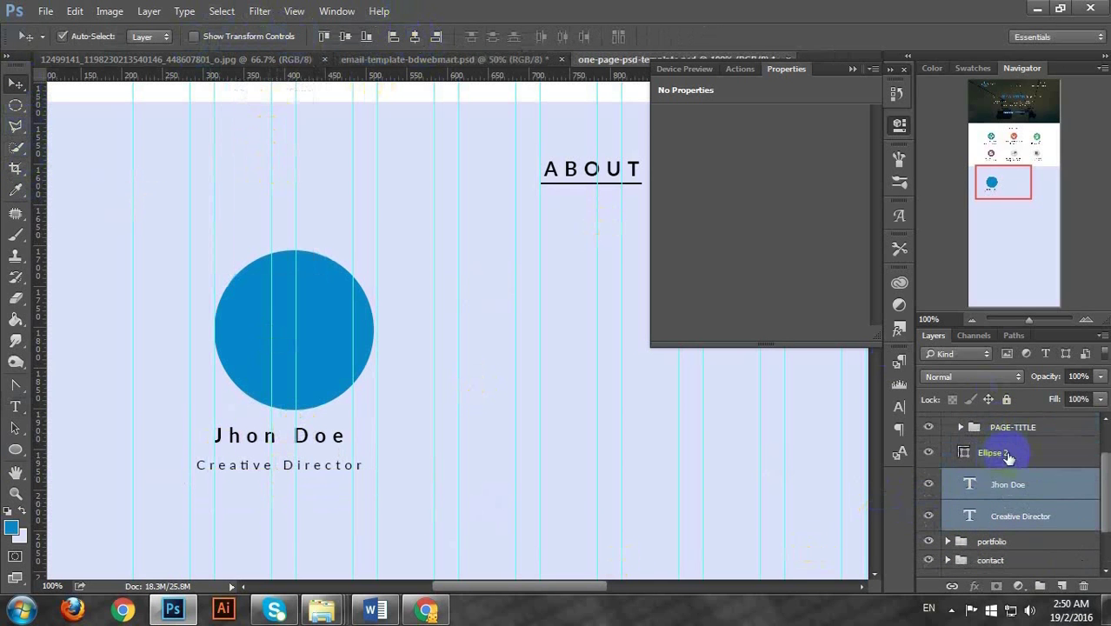
shift+click(1006, 455)
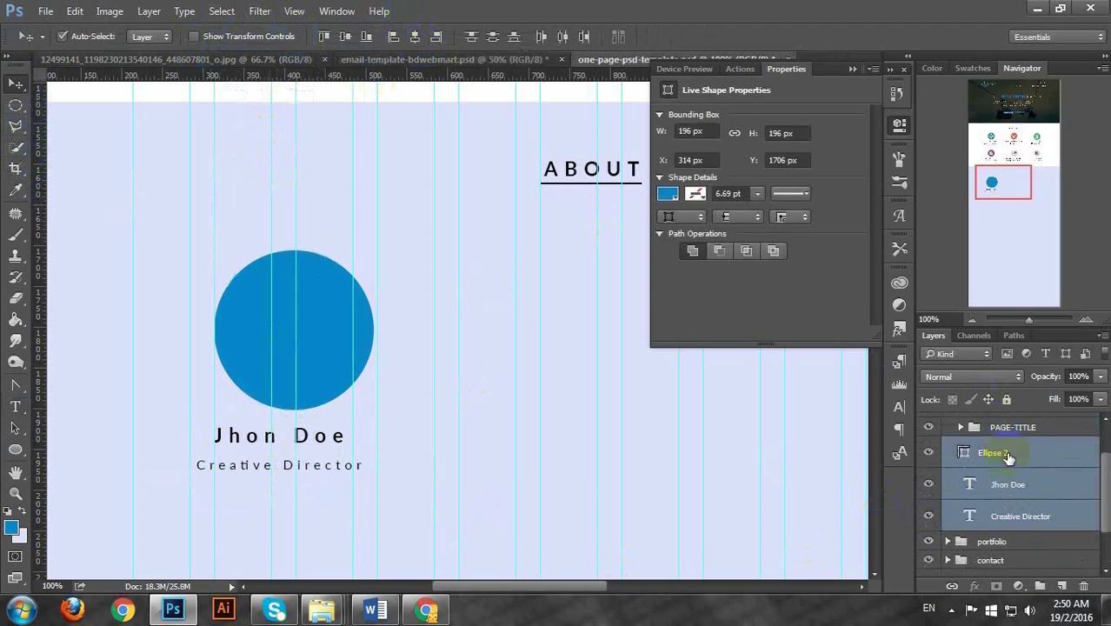
click(415, 38)
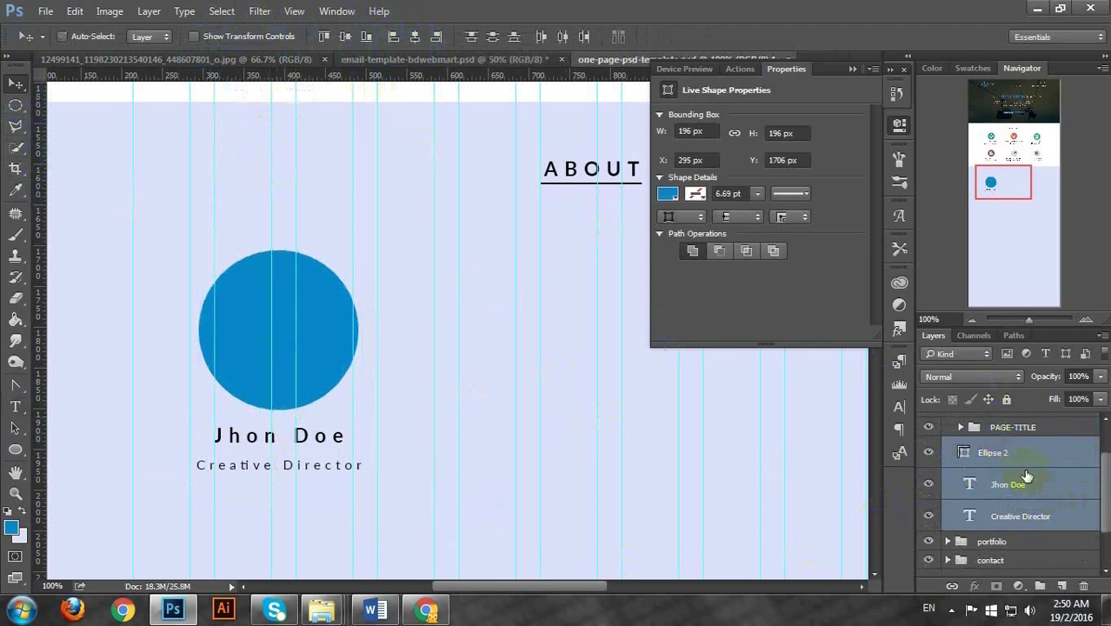
Group the circle, name and job title layers and name the group team-member-1
key(ctrl+g)
double_click(1004, 492)
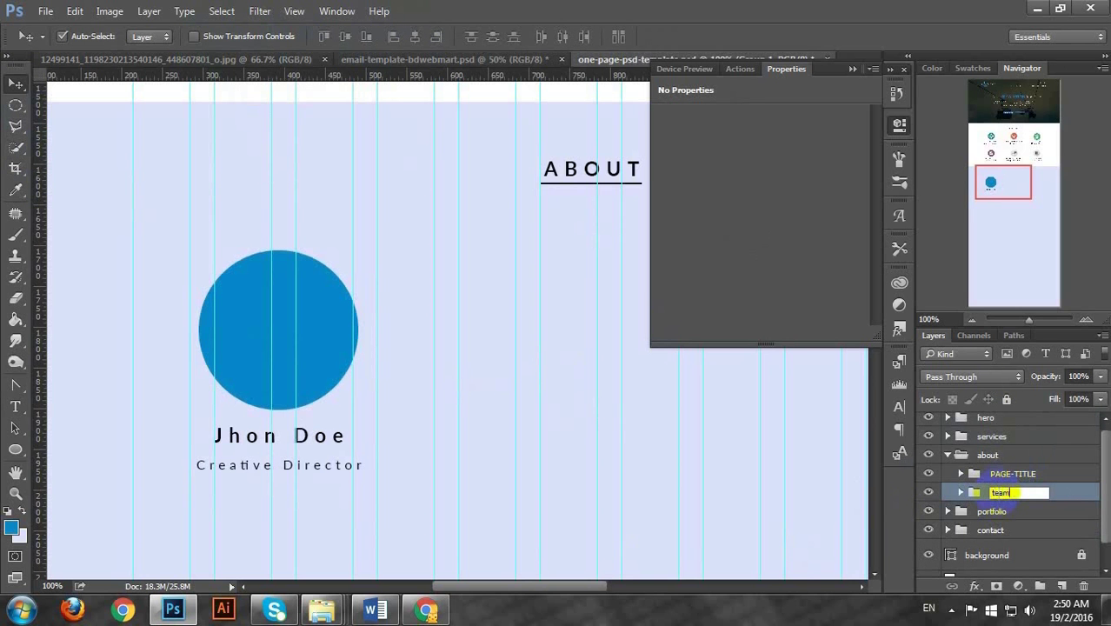
text(team-member-1)
key(Return)
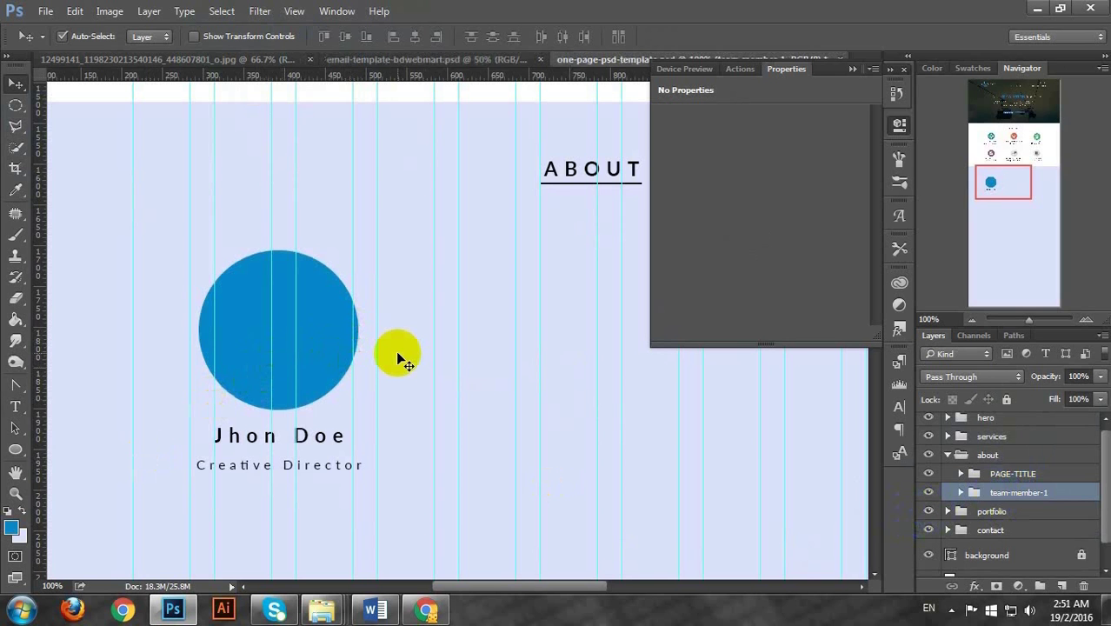
Duplicate the team-member-1 group and shift the original about 300 px horizontally to the right of the copy
key(ctrl+j)
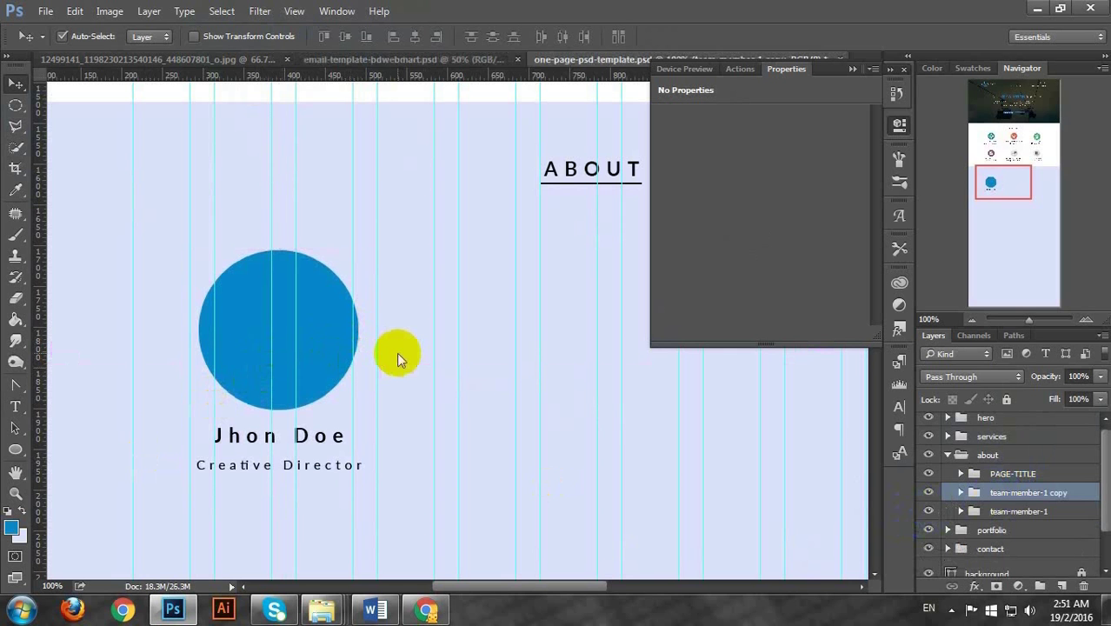
key(shift+Right)
key(ctrl+z)
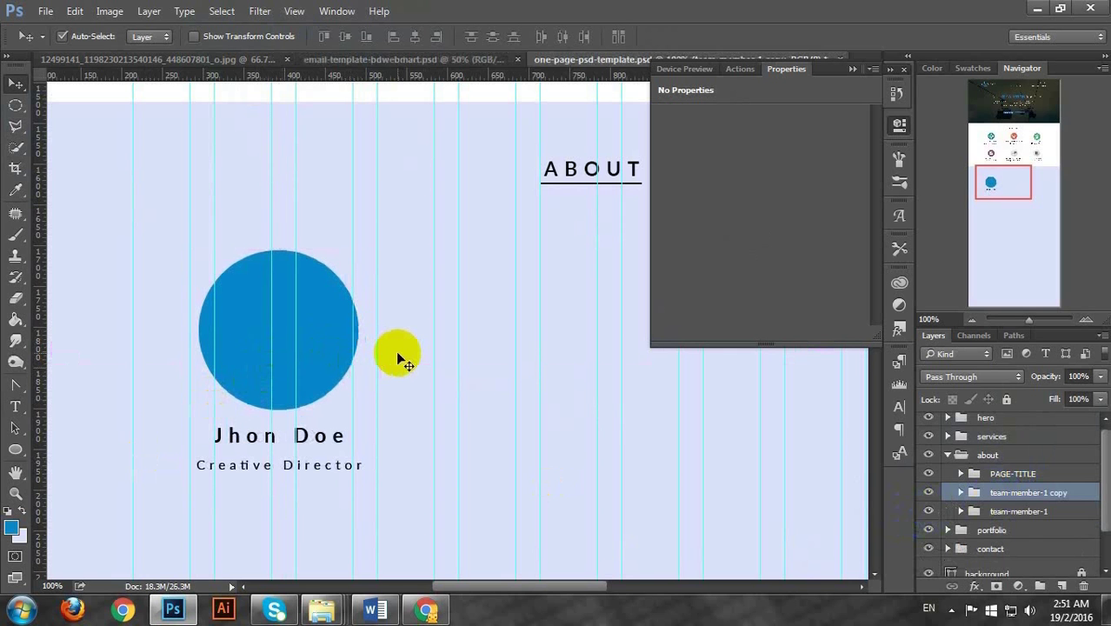
click(1014, 512)
key(shift+Right)
key(shift+Right)
key(shift+Right)
key(shift+Right)
key(shift+Right)
key(shift+Right)
key(shift+Right)
key(shift+Right)
key(shift+Right)
key(shift+Right)
key(shift+Right)
key(shift+Right)
key(shift+Right)
key(shift+Right)
key(shift+Right)
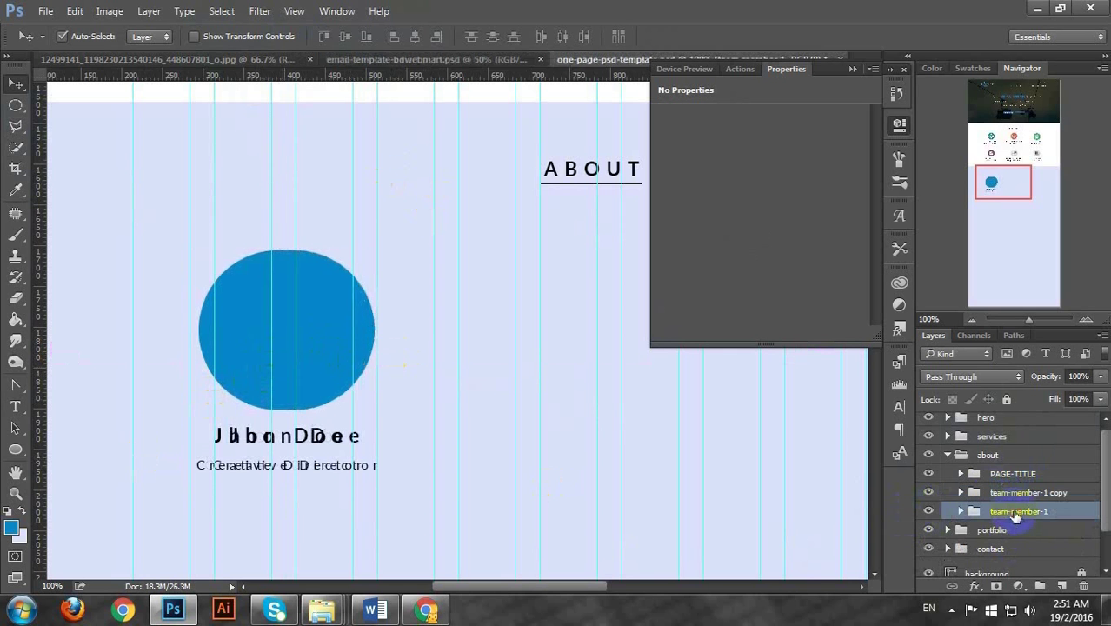
key(shift+Right)
key(shift+Right)
key(shift+Right)
key(shift+Right)
key(shift+Right)
key(shift+Right)
key(shift+Right)
key(shift+Right)
key(shift+Right)
key(shift+Right)
key(shift+Right)
key(shift+Right)
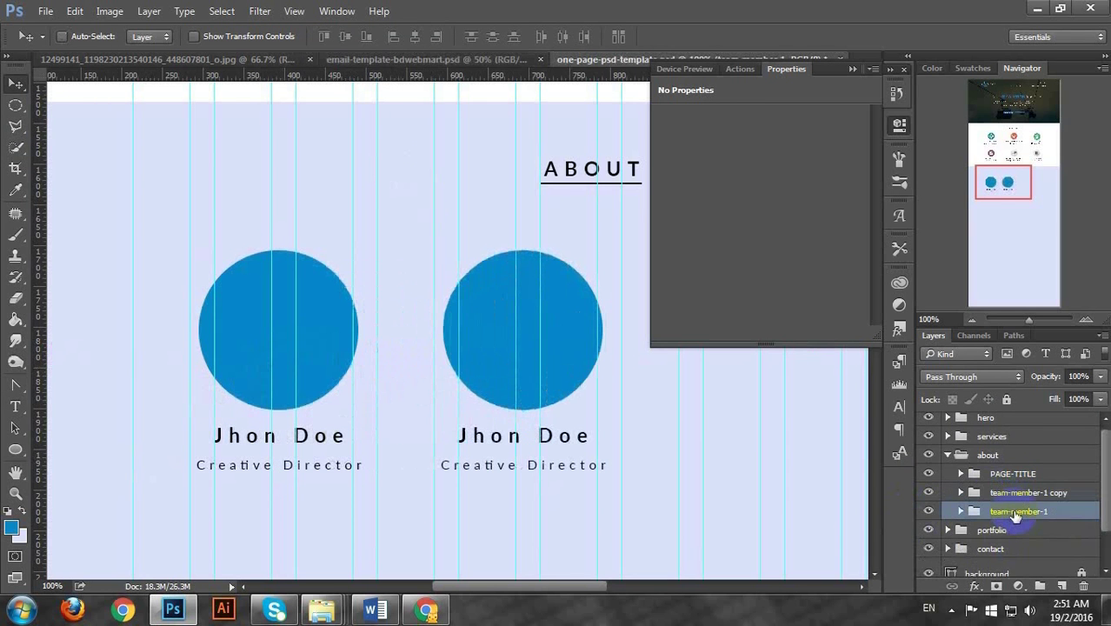
Duplicate the team-member-1 group again and shift the original about 280 px further right to form a third team member
key(ctrl+j)
click(1025, 495)
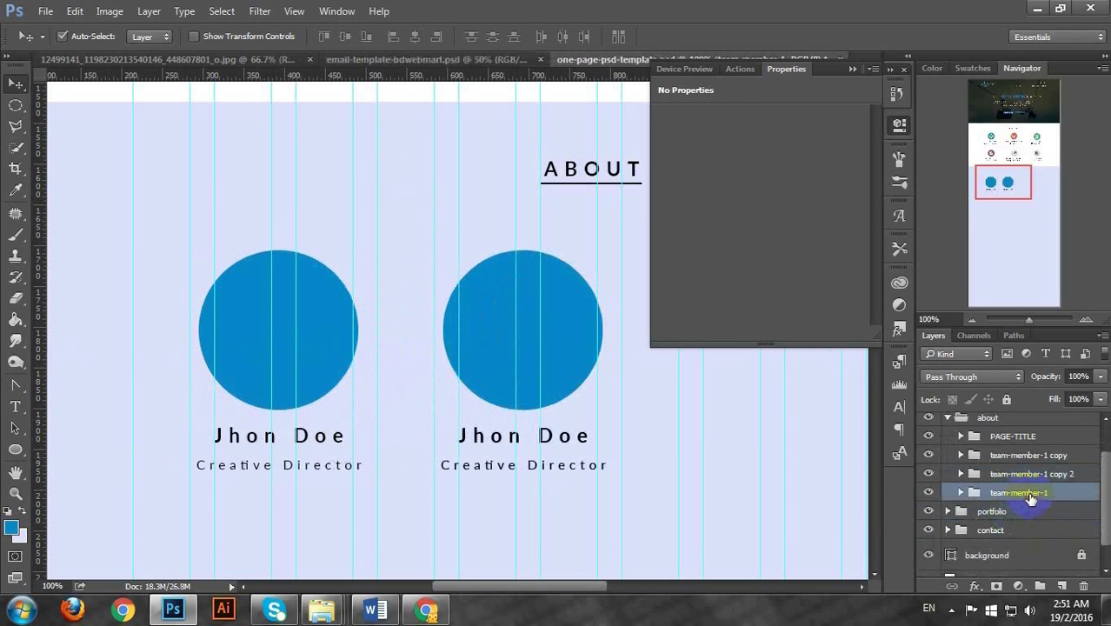
click(856, 73)
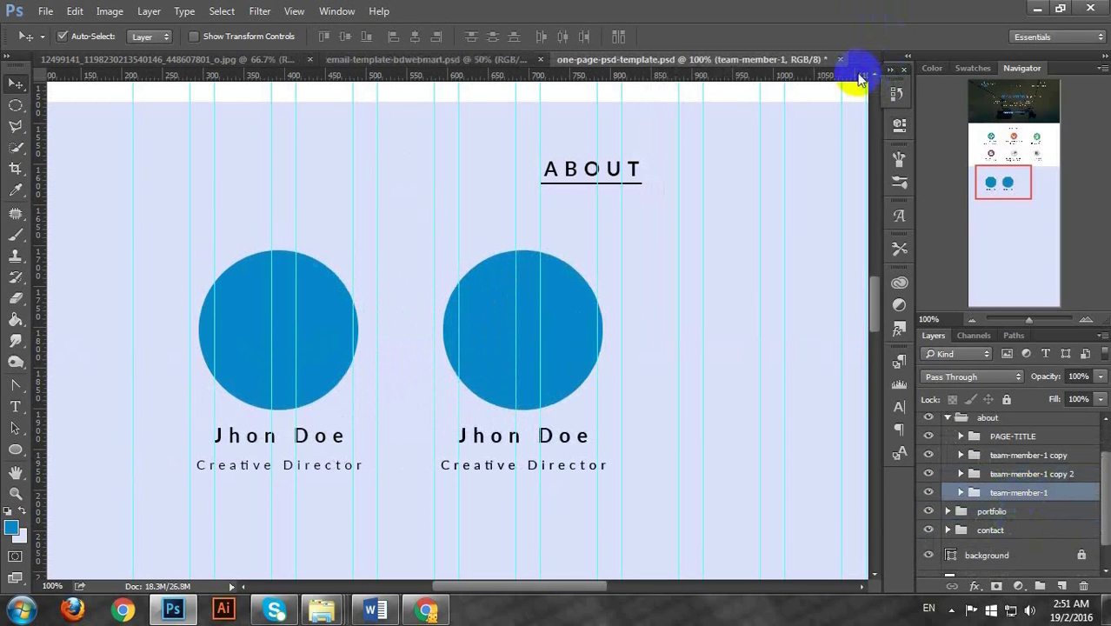
key(shift+Right)
key(shift+Right)
key(shift+Right)
key(shift+Right)
key(shift+Right)
key(shift+Right)
key(shift+Right)
key(shift+Right)
key(shift+Right)
key(shift+Right)
key(shift+Right)
key(shift+Right)
key(shift+Right)
key(shift+Right)
key(shift+Right)
key(shift+Right)
key(shift+Right)
key(shift+Right)
key(shift+Right)
key(shift+Right)
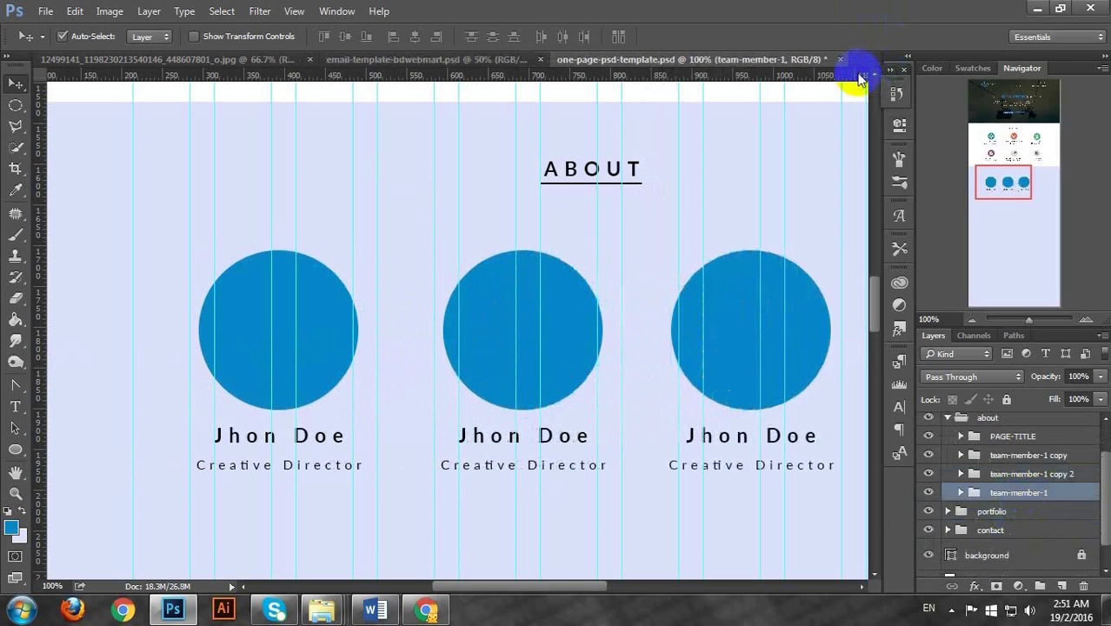
key(ctrl+minus)
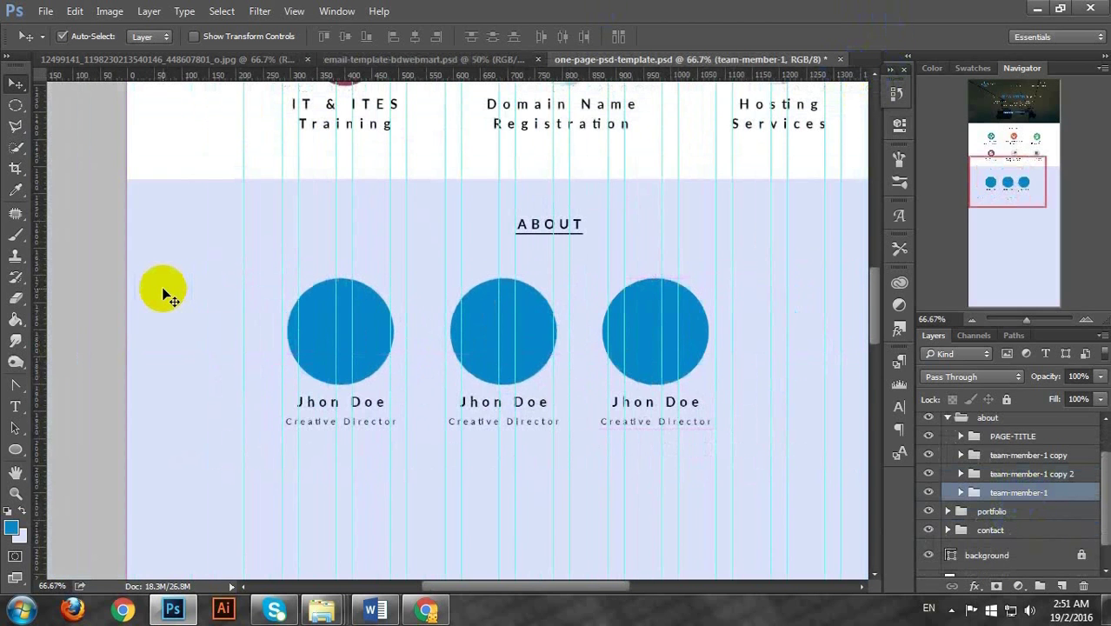
key(ctrl+plus)
key(ctrl+minus)
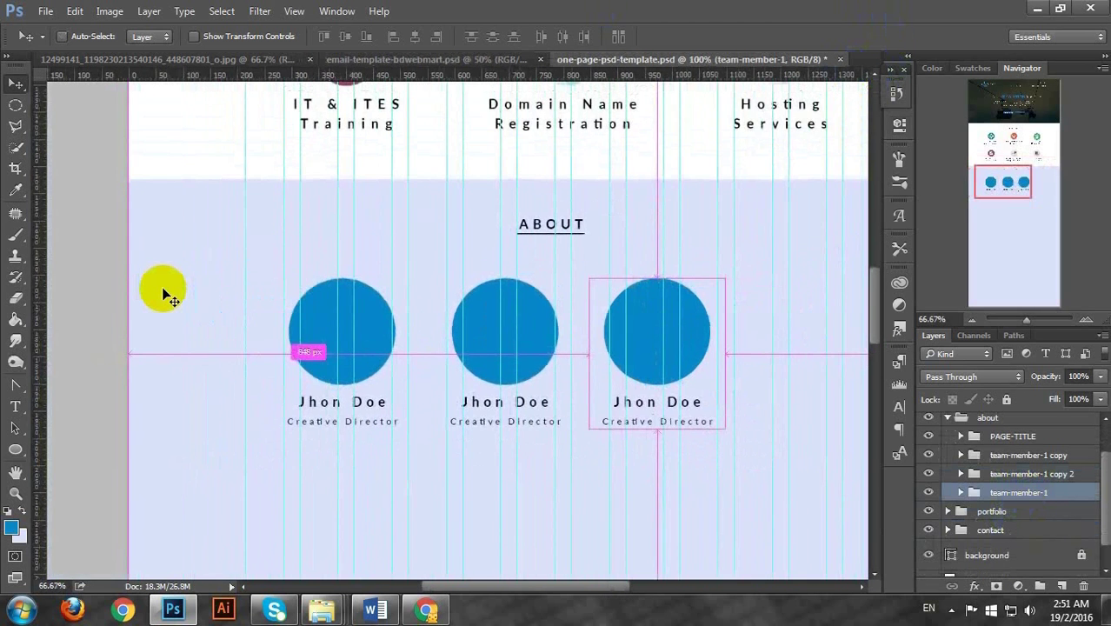
Shift the team-member-1 group about 140 px further to the right
key(ctrl+minus)
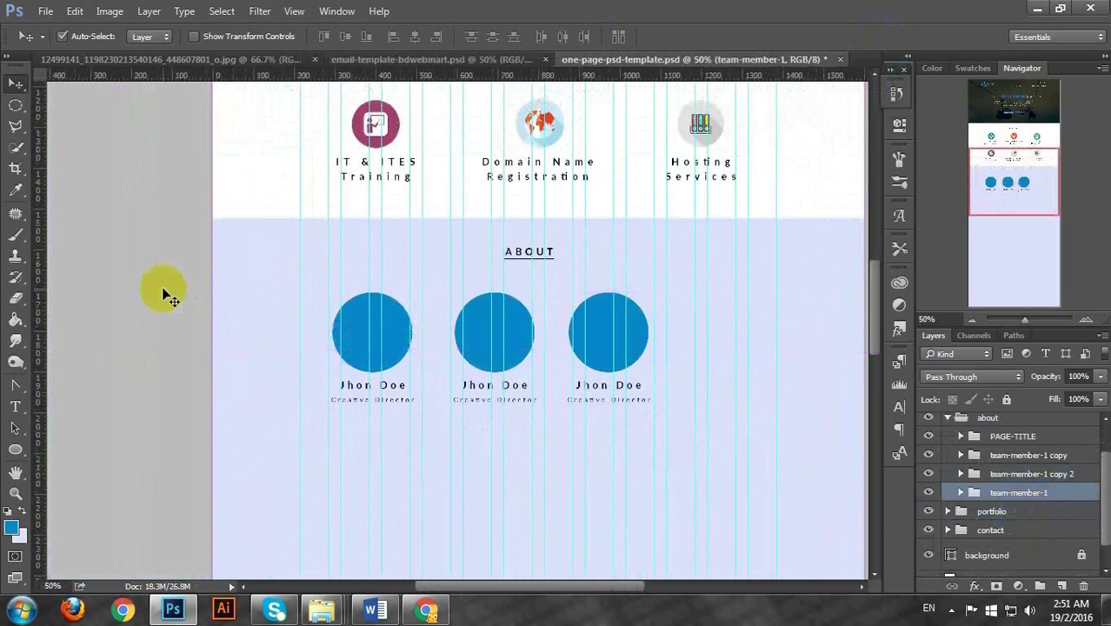
key(shift+Right)
key(shift+Right)
key(shift+Right)
key(shift+Right)
key(shift+Right)
key(shift+Right)
key(shift+Right)
key(shift+Right)
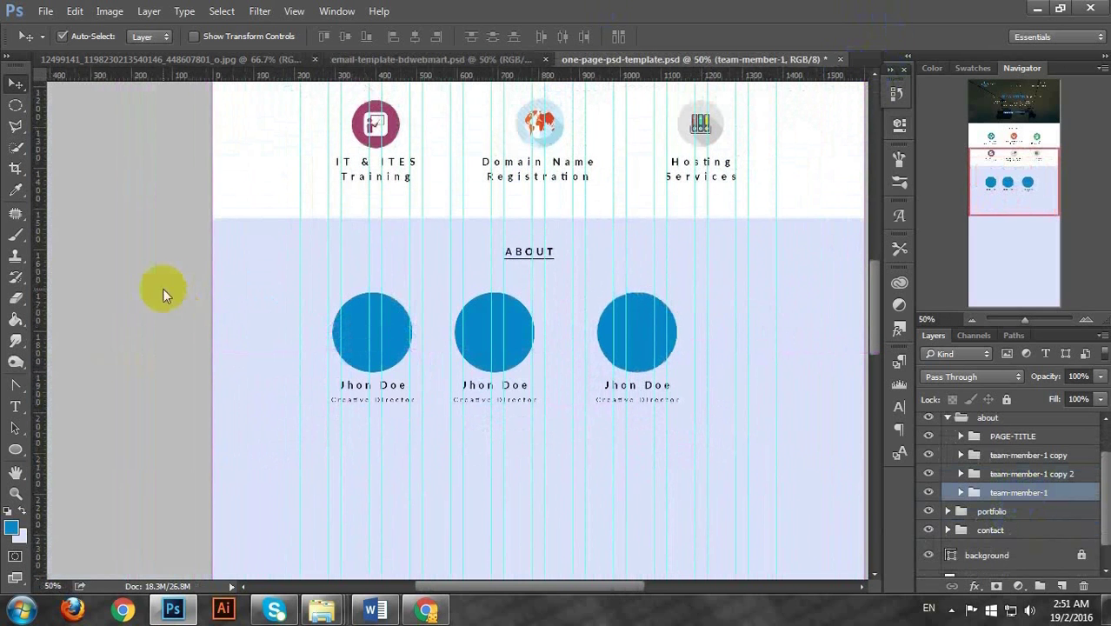
key(shift+Right)
key(shift+Right)
key(shift+Right)
key(shift+Right)
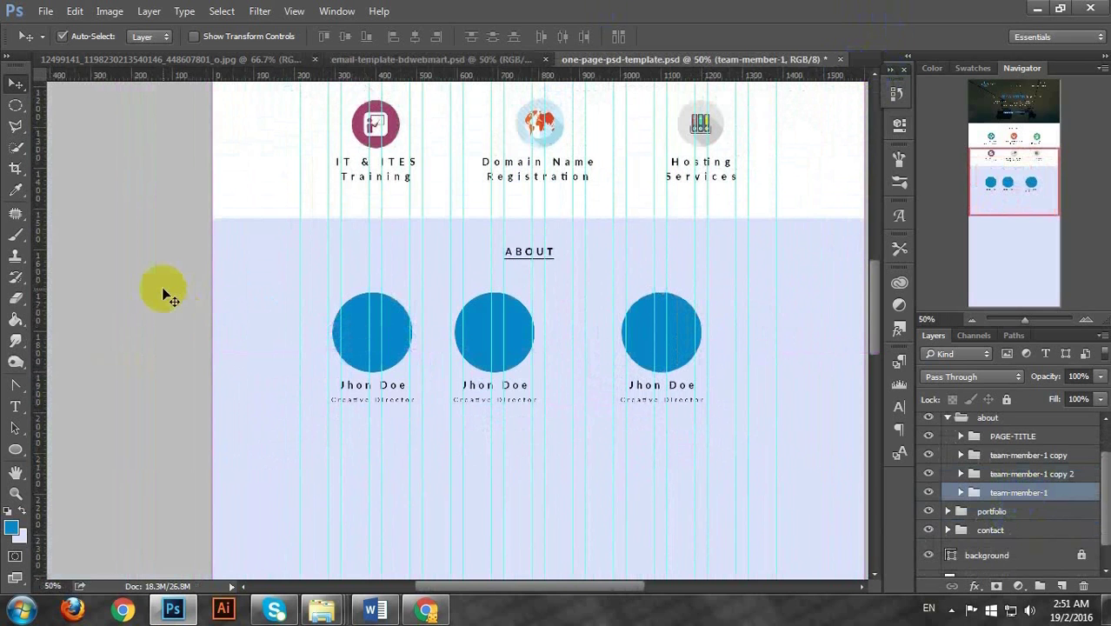
key(shift+Right)
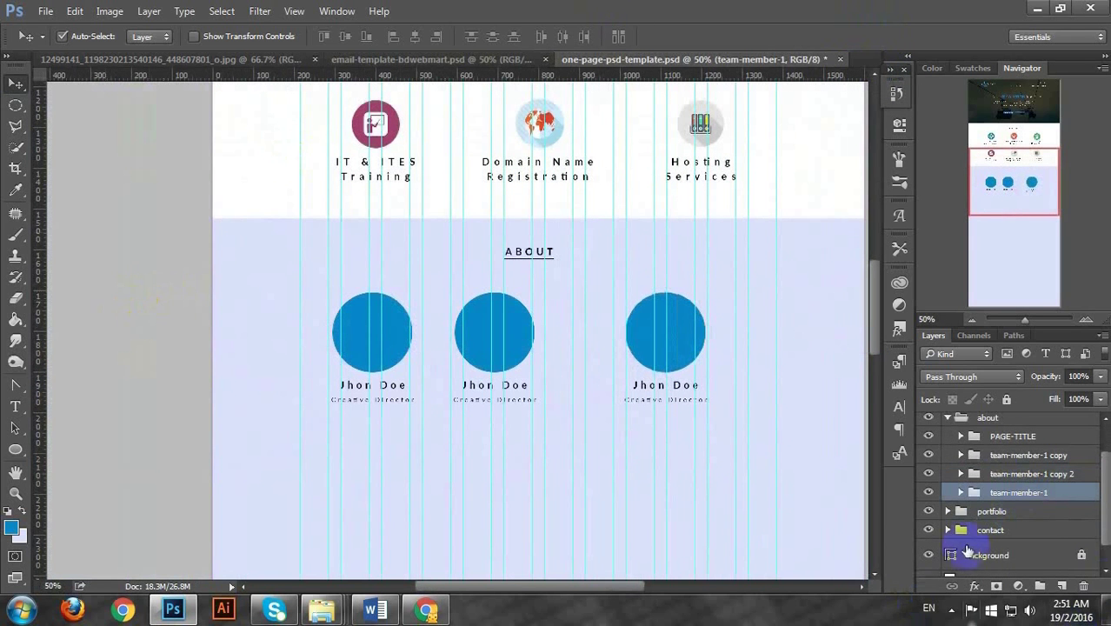
Shift the team-member-1 copy group about 90 px to the right
click(1027, 457)
key(shift+Right)
key(shift+Right)
key(shift+Right)
key(shift+Right)
key(shift+Right)
key(shift+Right)
key(shift+Right)
key(shift+Right)
key(shift+Right)
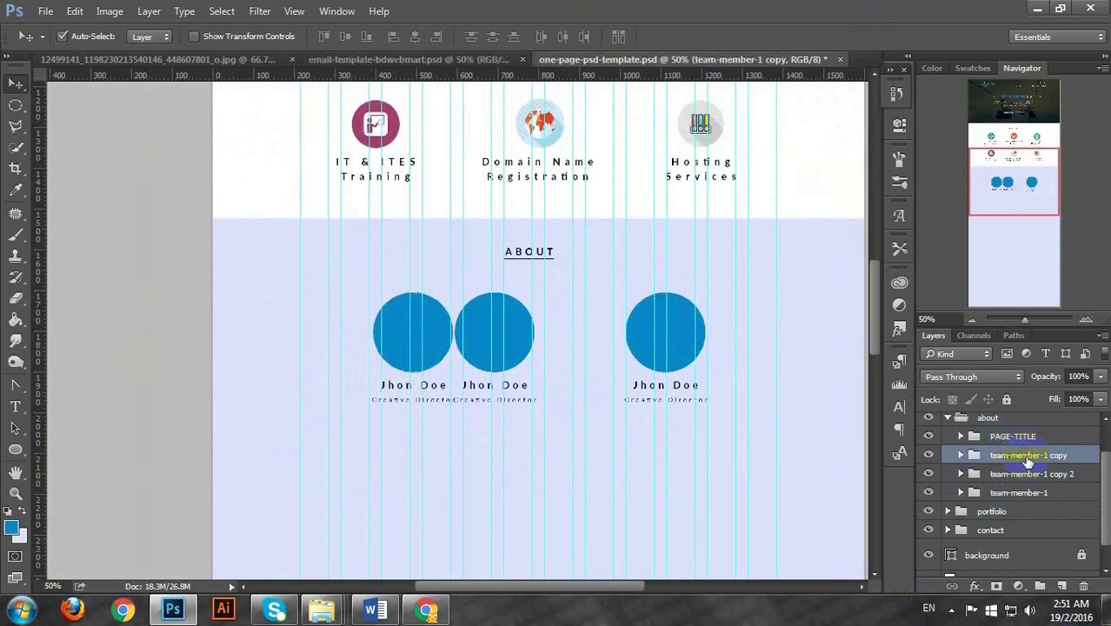
key(shift+Left)
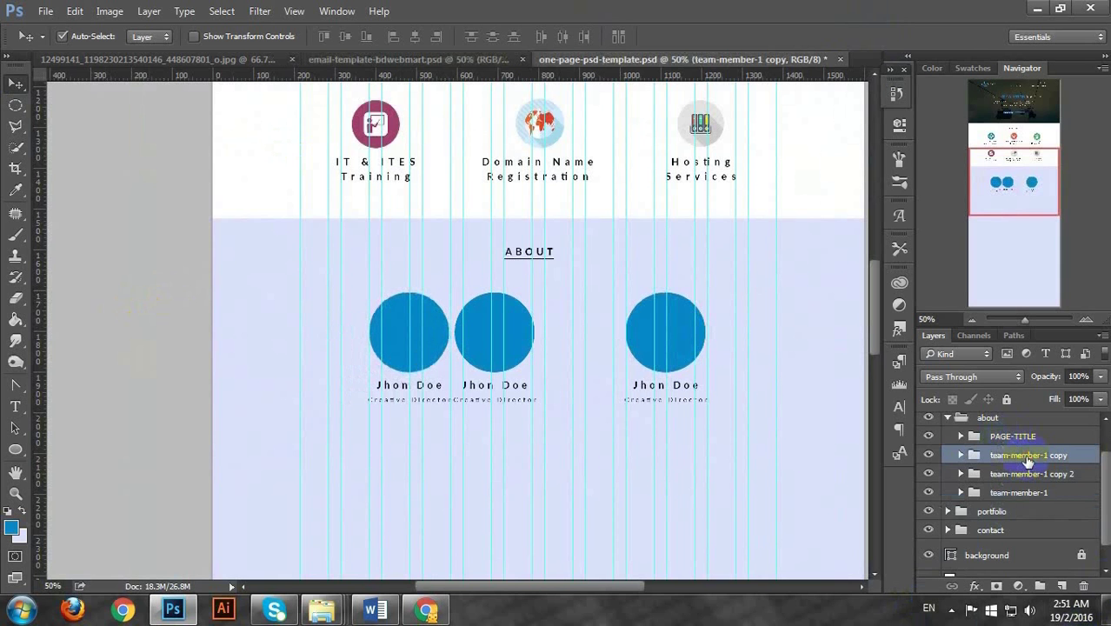
Distribute the three team-member groups evenly by their horizontal centers
shift+click(1003, 492)
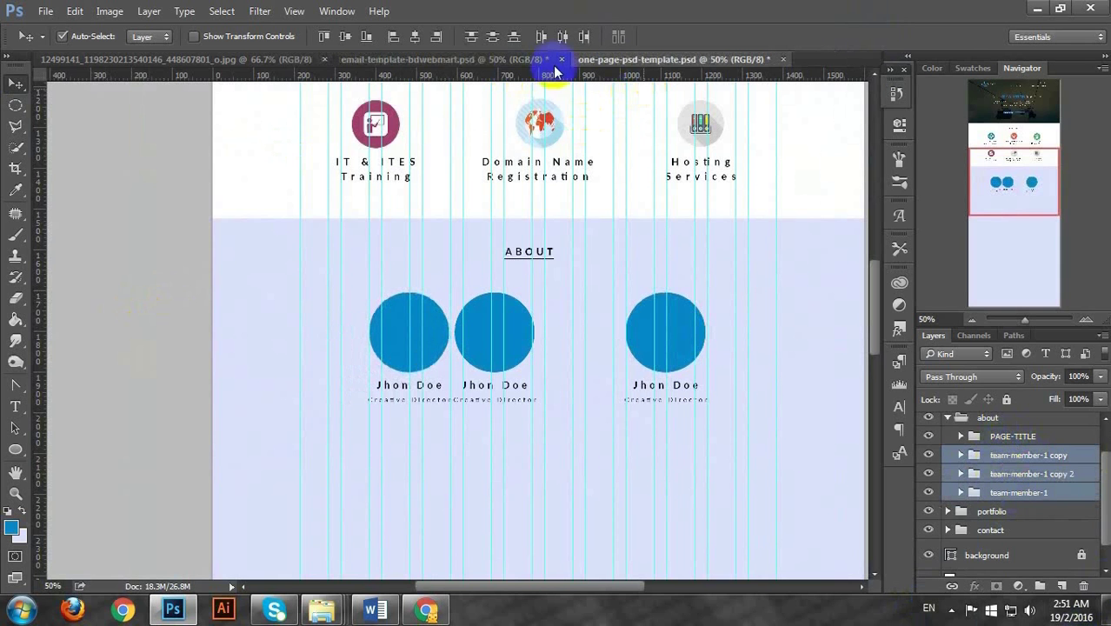
click(570, 37)
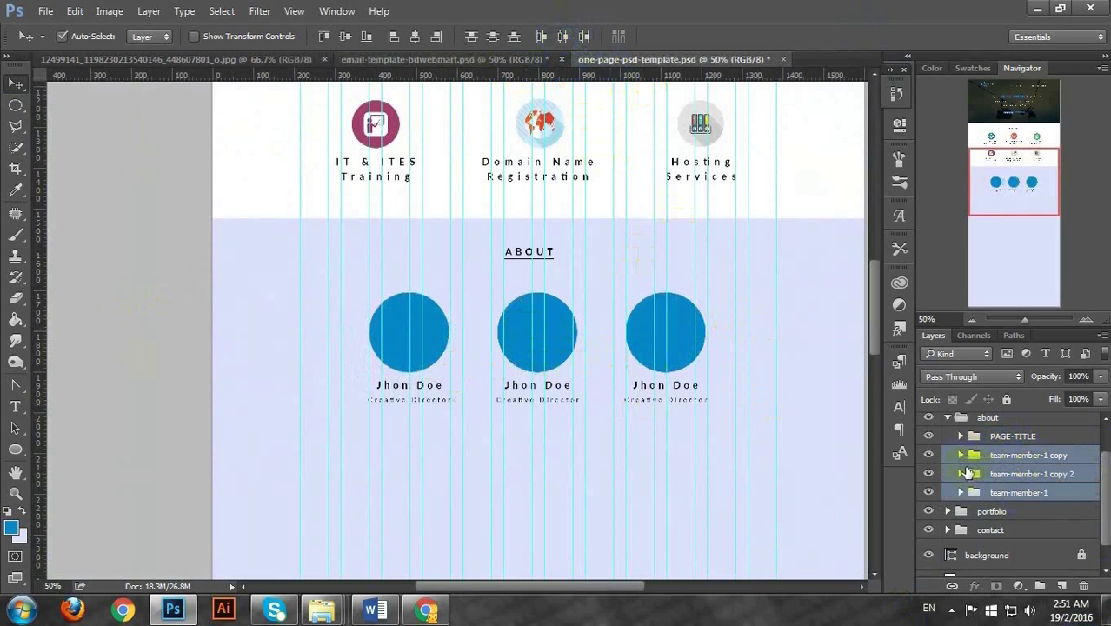
click(541, 347)
click(558, 330)
click(521, 369)
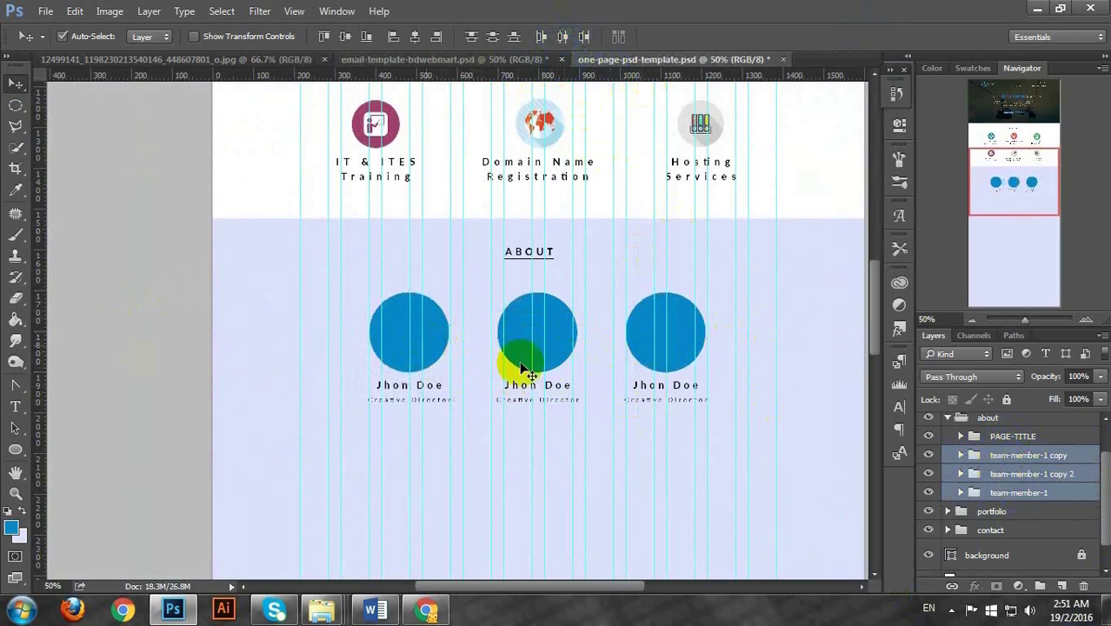
Group the three team-member groups under the name team-image and add an empty layer below that group
scroll(999, 482, down, 1)
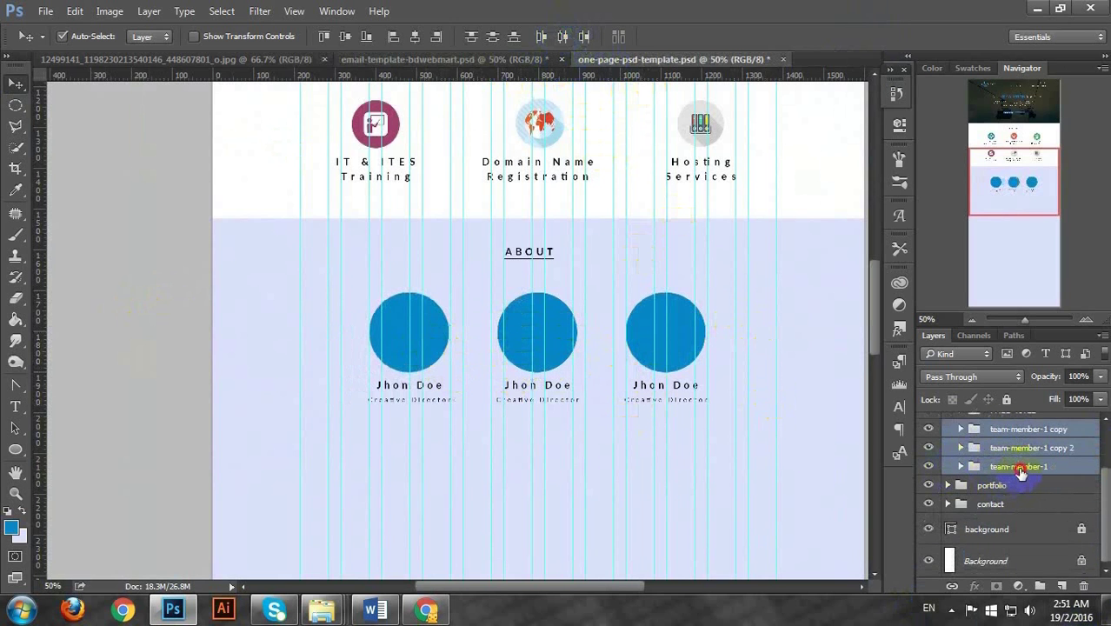
click(1020, 470)
shift+click(1020, 429)
key(ctrl+g)
click(996, 492)
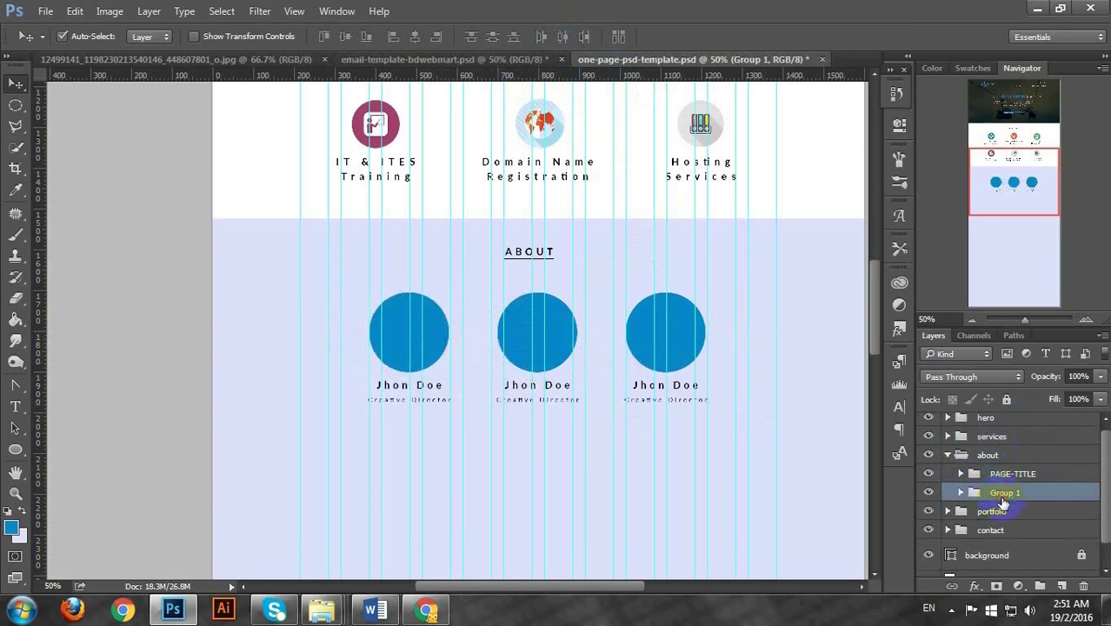
double_click(1004, 494)
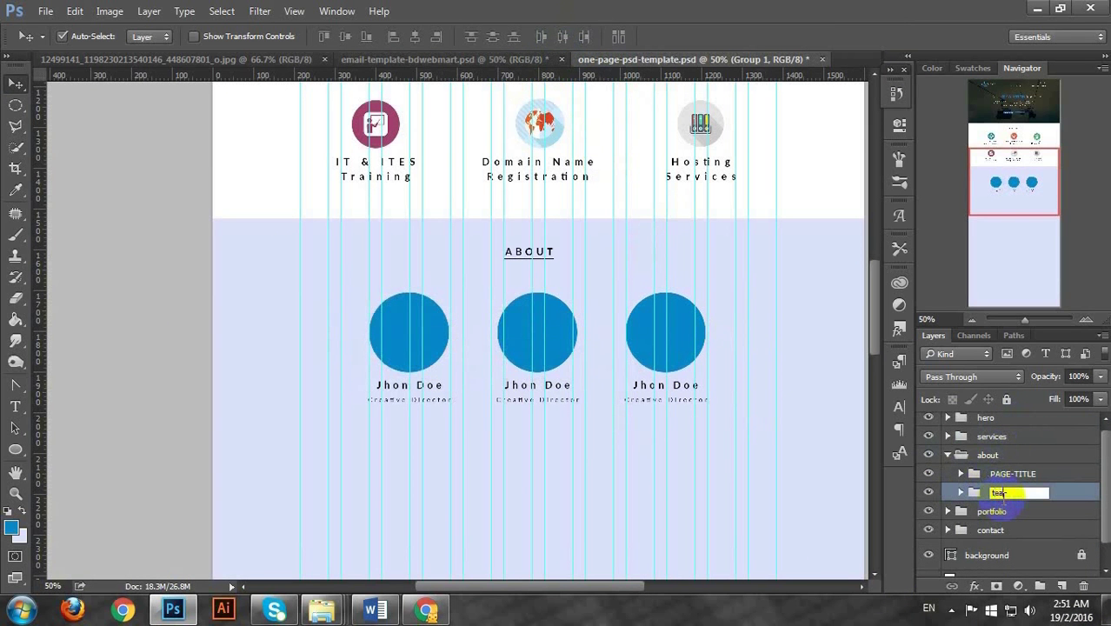
text(team-image)
key(Return)
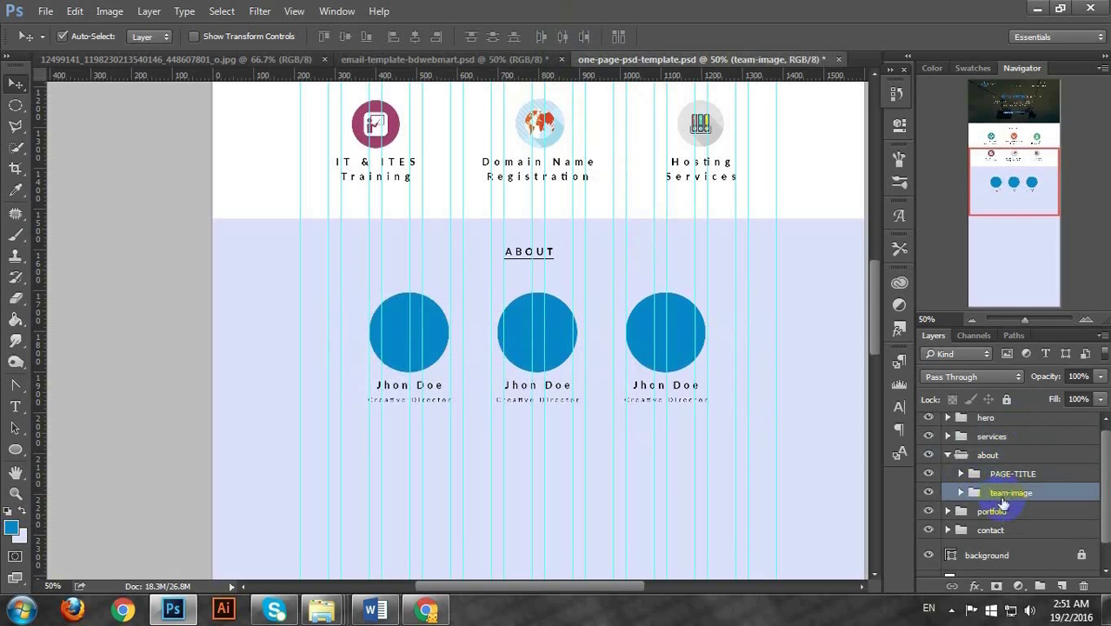
click(1062, 586)
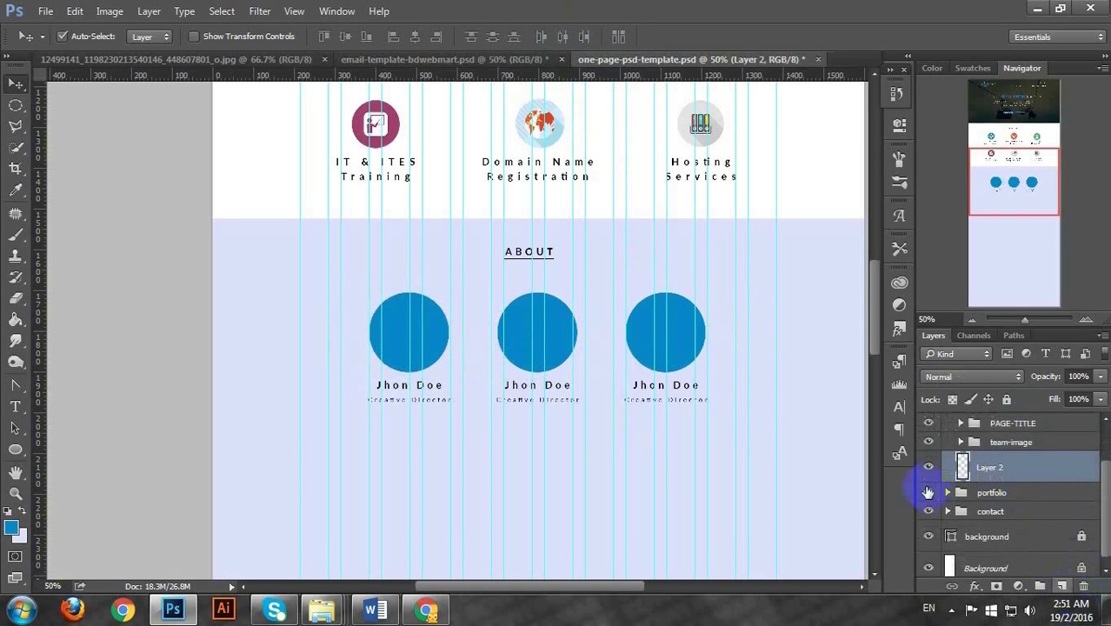
click(963, 468)
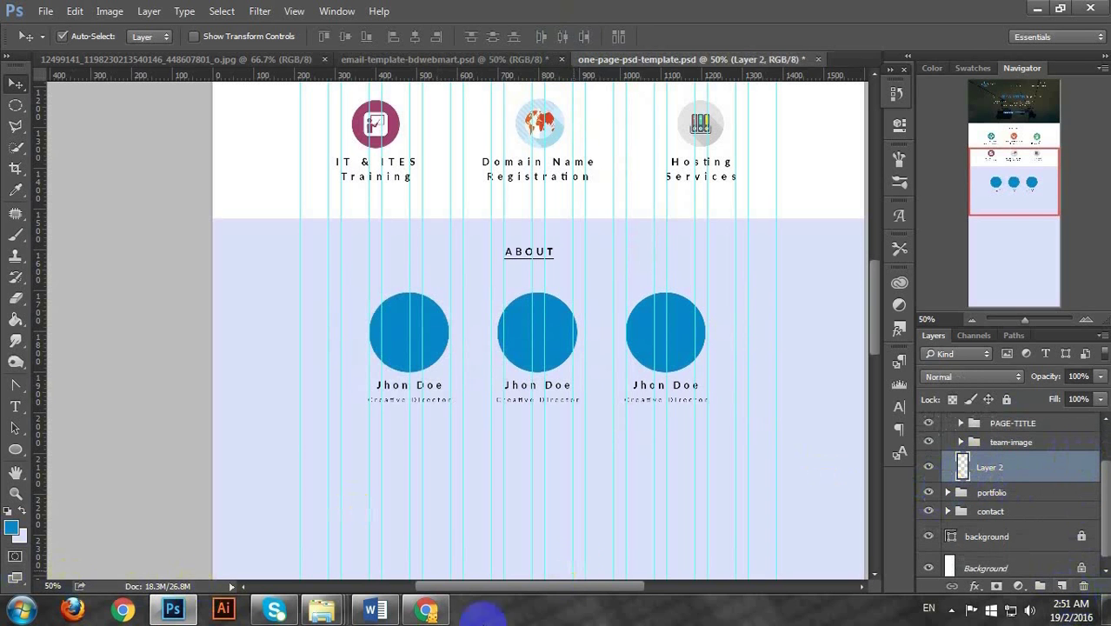
Copy the "We are a Web Design & Develoment company with great passion. ." text from email-template-bdwebmart.psd and place it below the team members
click(428, 58)
scroll(417, 434, down, 5)
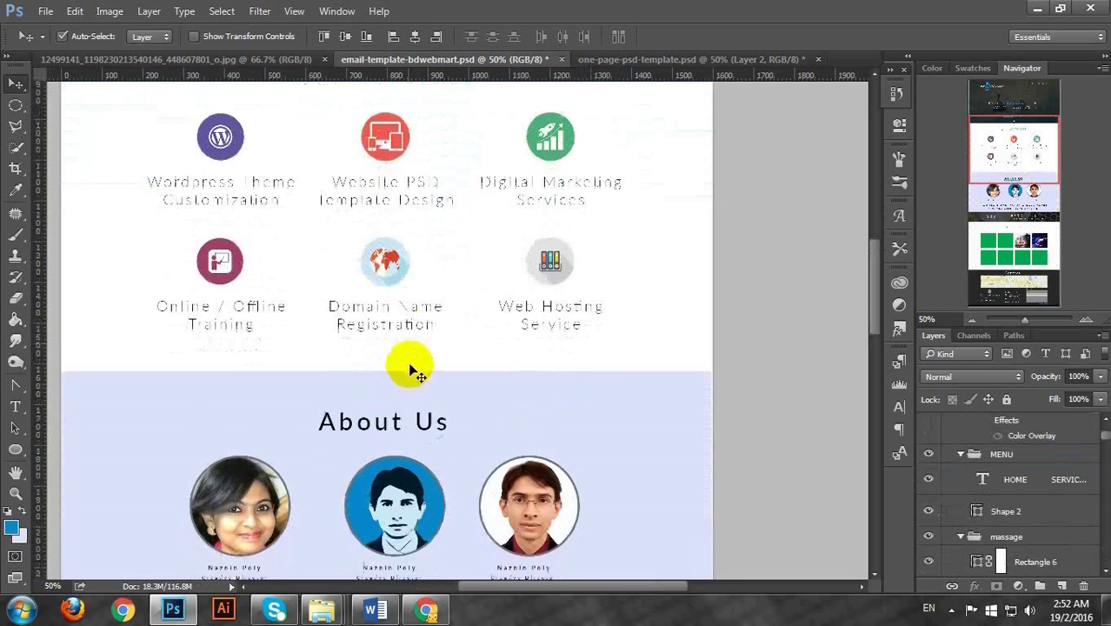
scroll(435, 342, down, 3)
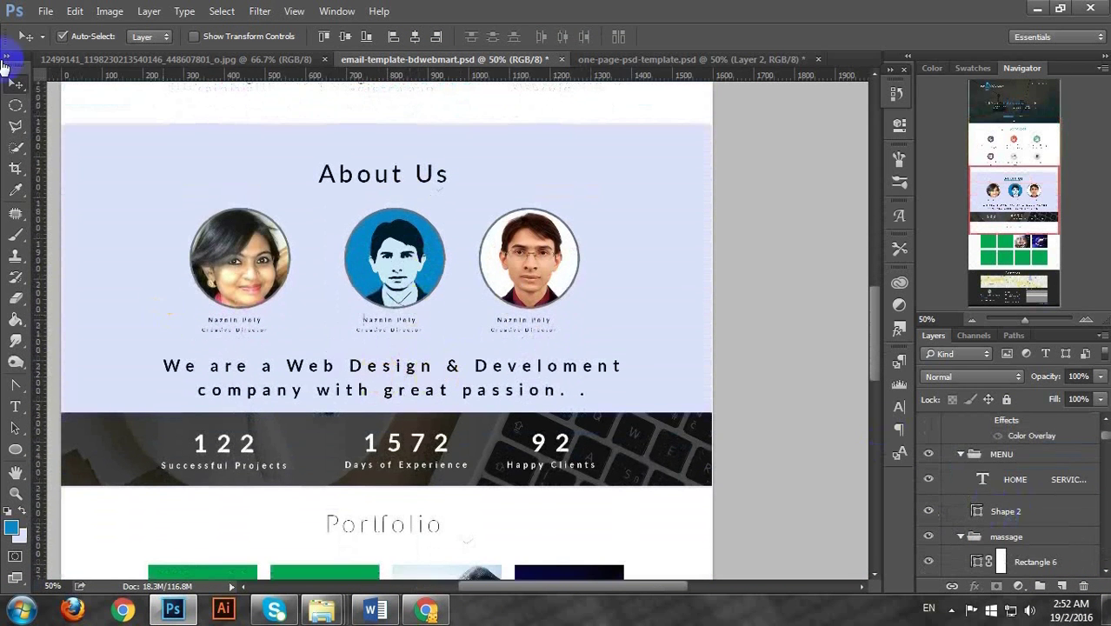
click(14, 77)
drag(166, 301, 583, 412)
click(294, 392)
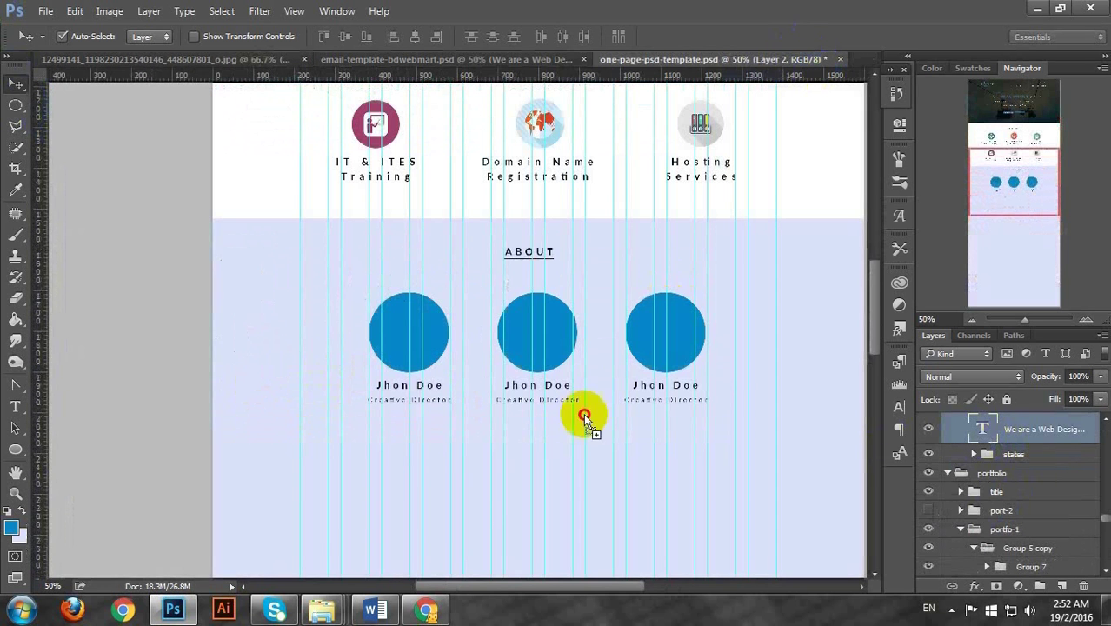
drag(501, 484, 518, 443)
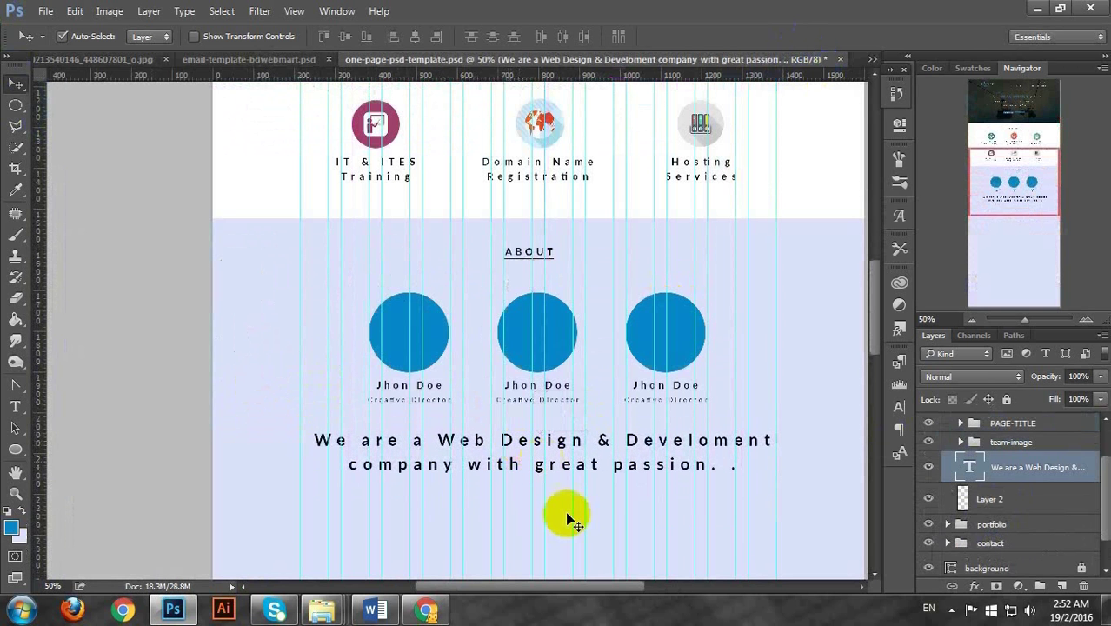
Create a blue 1600 x 200 px rectangle on the empty layer, below the tagline in the About section
scroll(567, 507, down, 3)
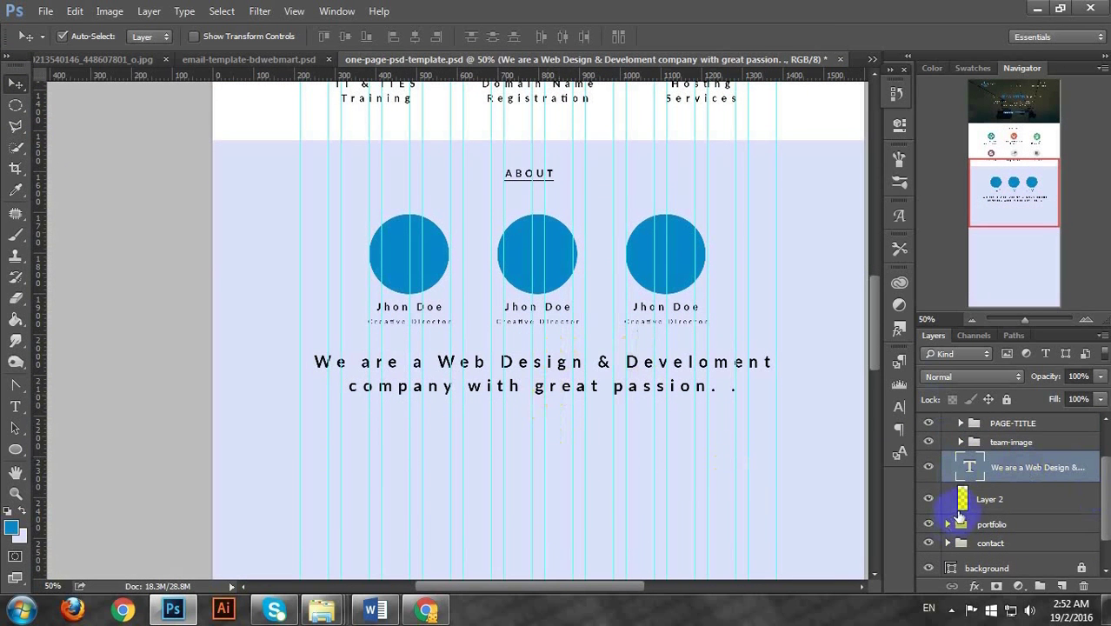
scroll(990, 483, down, 1)
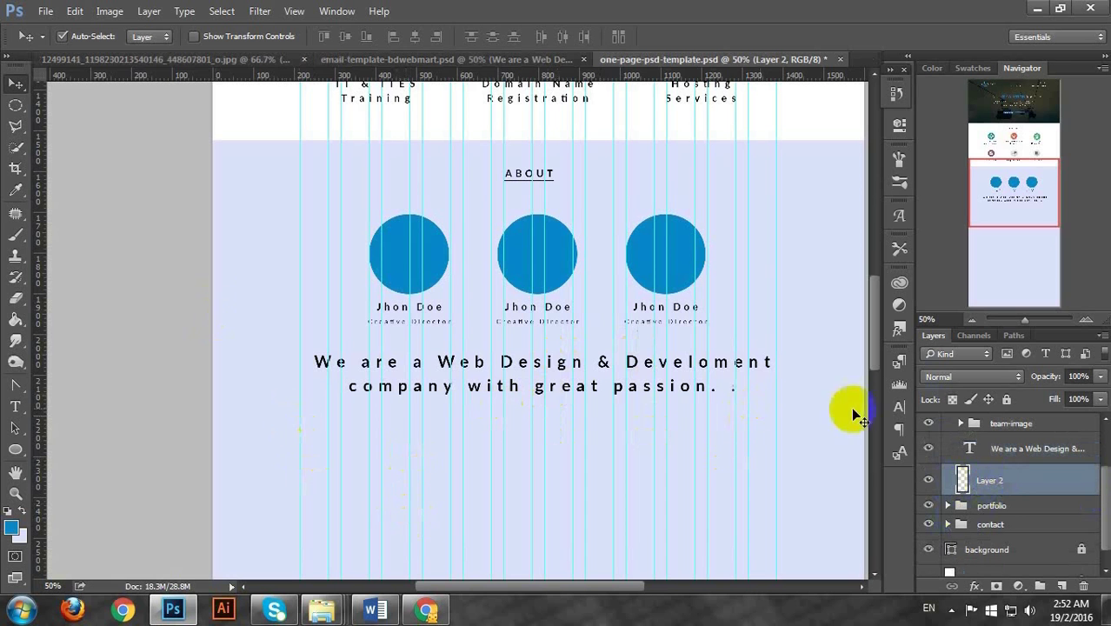
scroll(707, 454, down, 1)
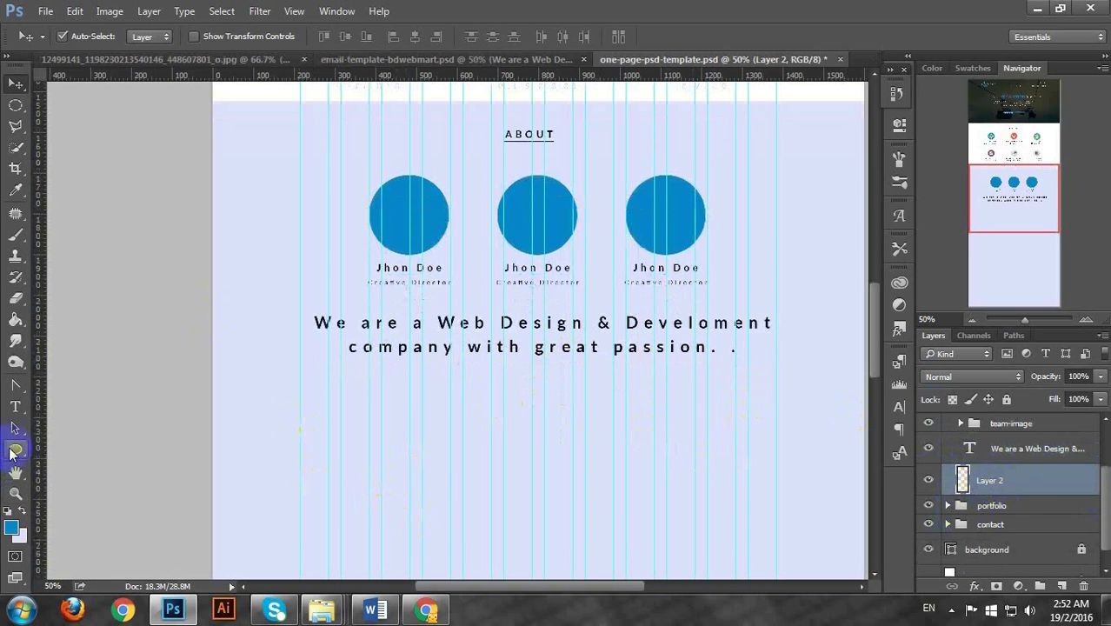
click(13, 451)
drag(15, 460, 104, 442)
click(265, 423)
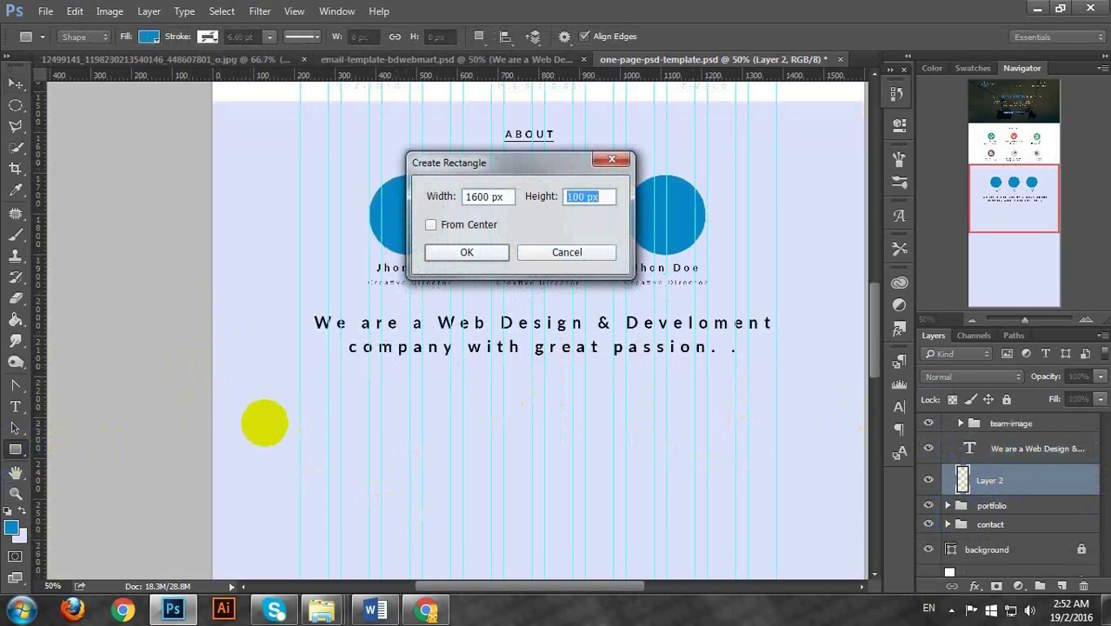
click(467, 252)
Move the blue rectangle to X 0 px, Y 2204 px so it spans the page just below the tagline
click(17, 87)
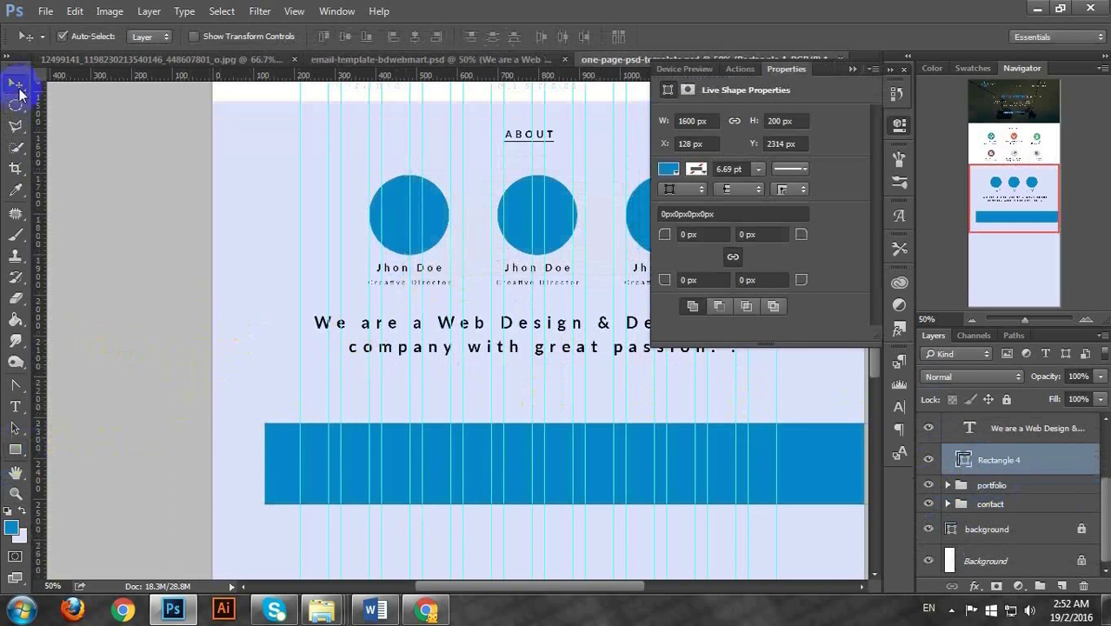
drag(258, 453, 222, 426)
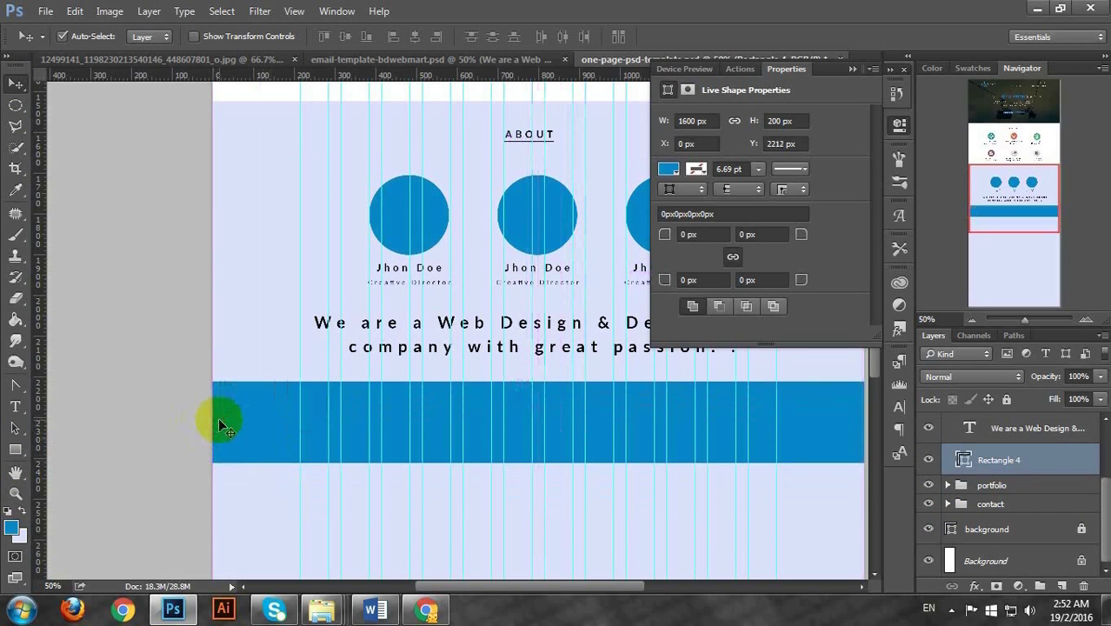
key(Up)
key(Up)
key(Up)
key(Up)
key(Up)
key(Up)
key(Up)
key(Up)
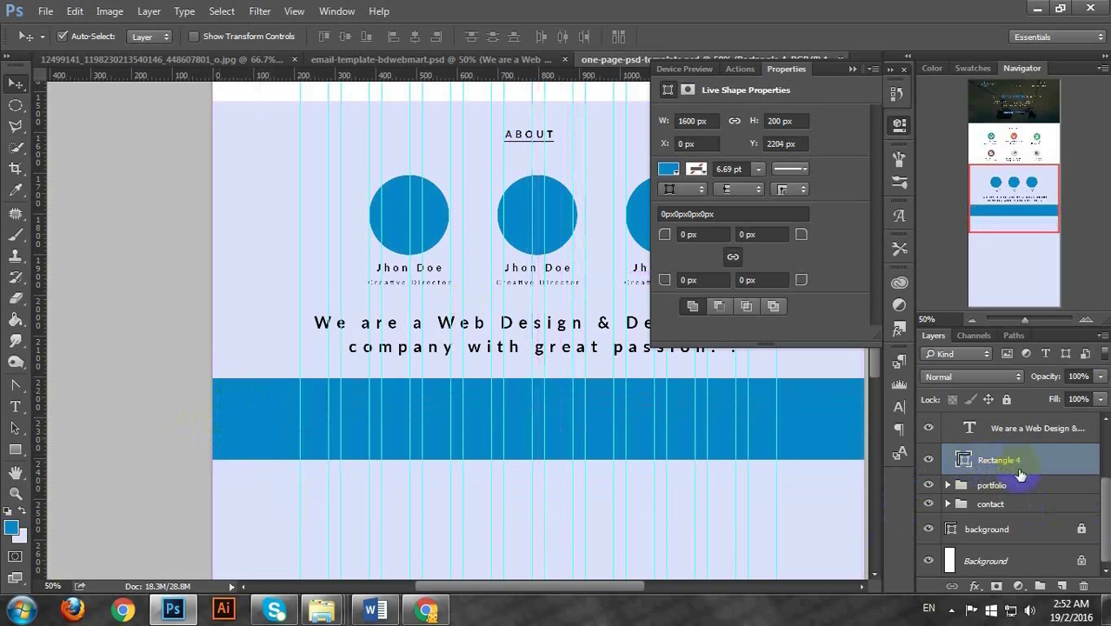
Place picjumbo.com_HNCK9012.jpg from the one-page-psd-template images folder directly above the blue rectangle layer
scroll(1021, 462, up, 2)
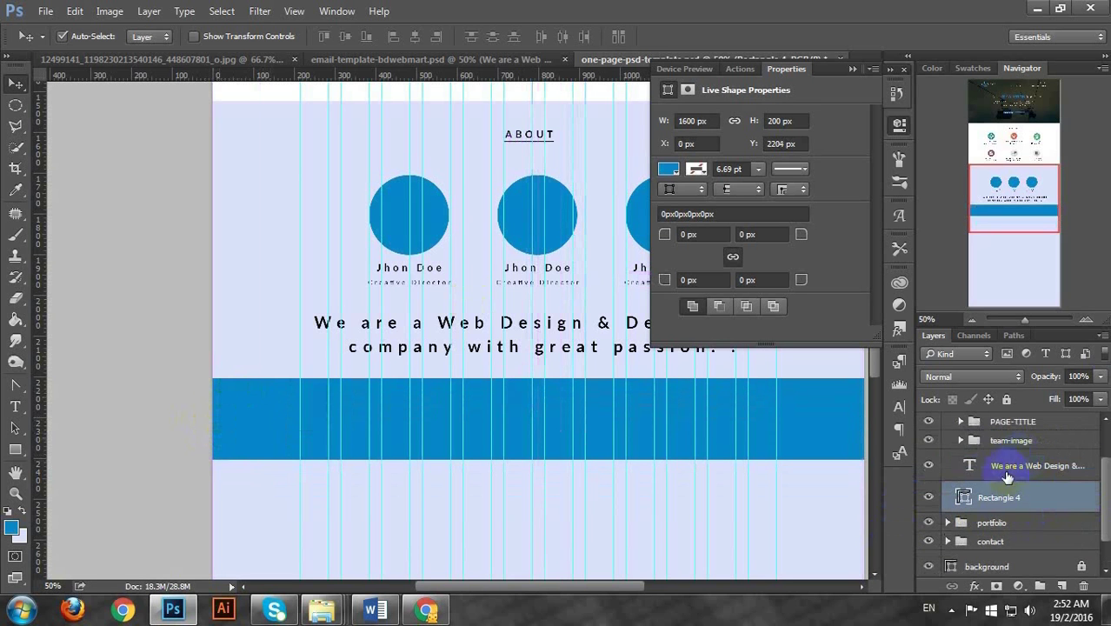
click(1036, 9)
click(552, 429)
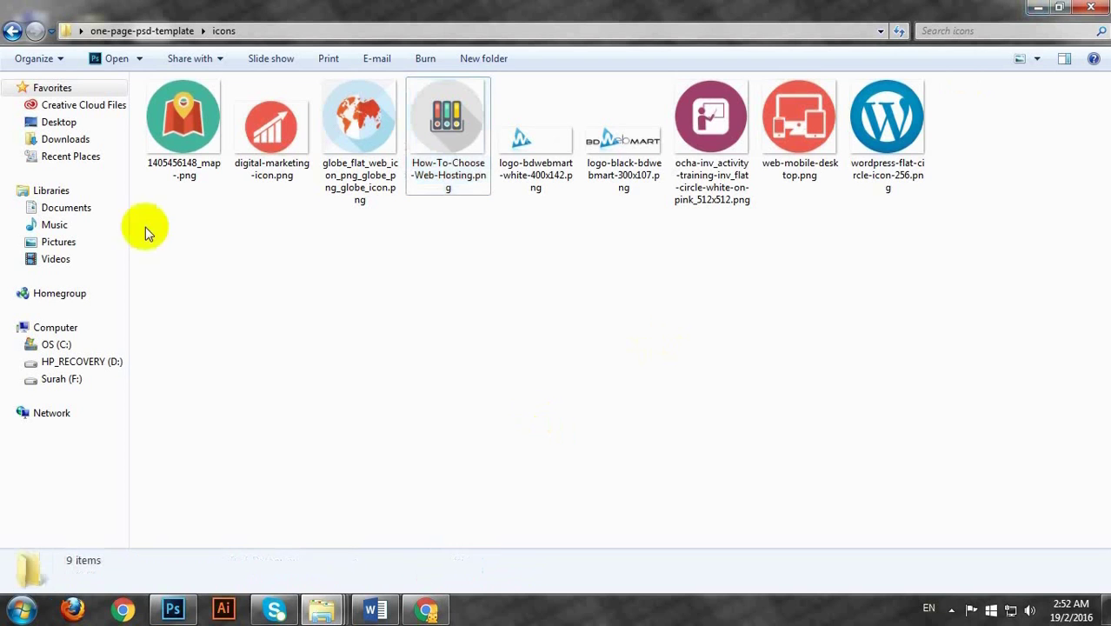
click(14, 33)
double_click(299, 119)
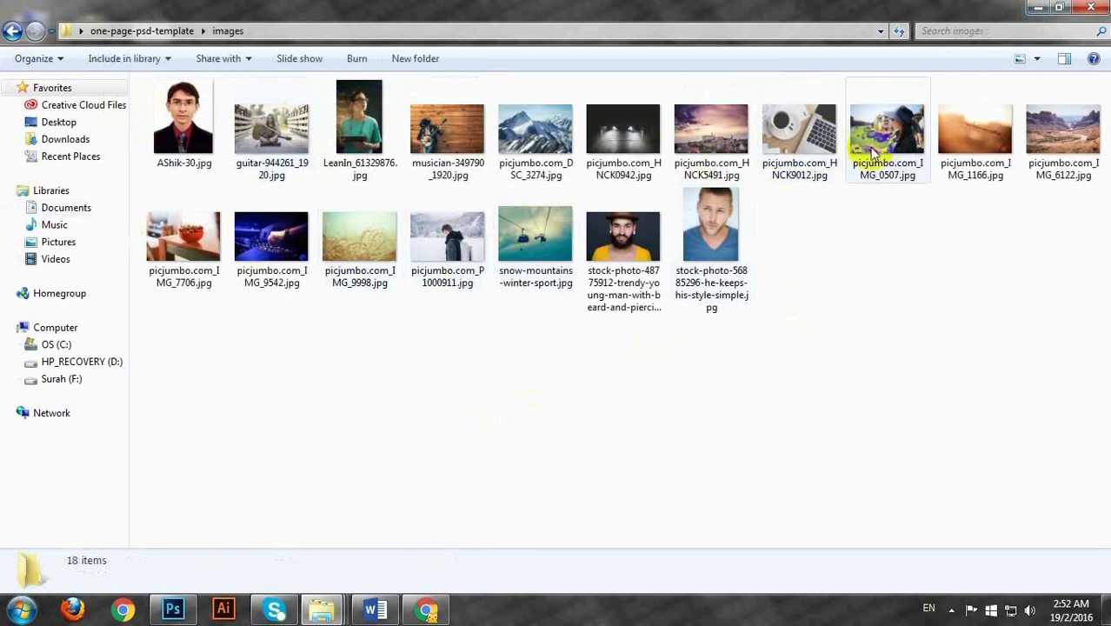
drag(793, 121, 411, 433)
click(852, 68)
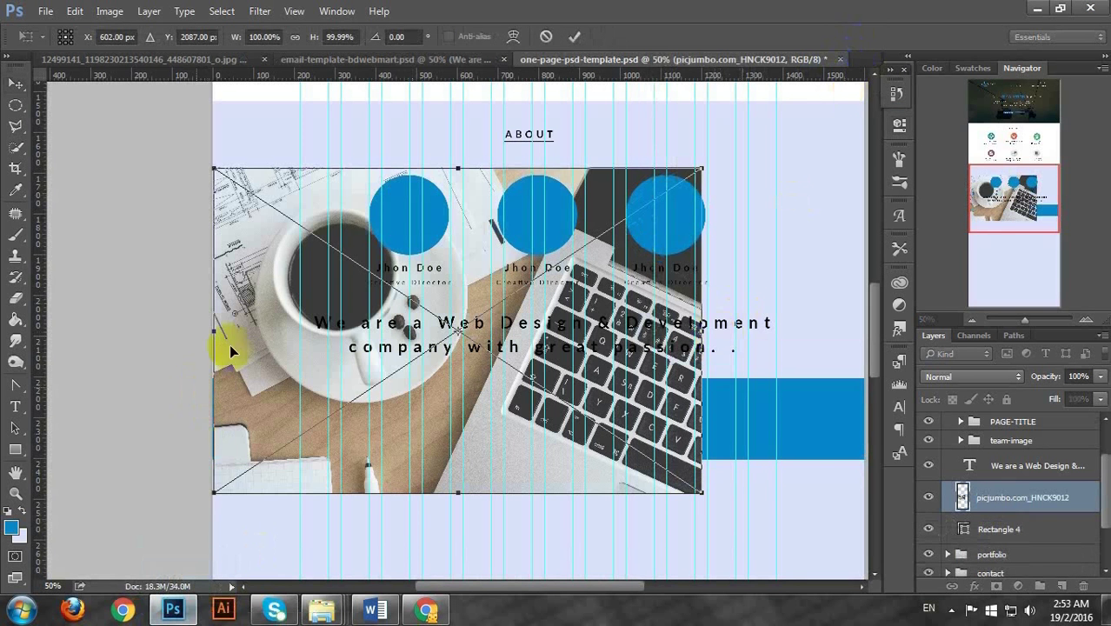
Scale the placed coffee-and-laptop photo to about 135.5% and position it across the full page width over the rectangle
drag(289, 365, 411, 405)
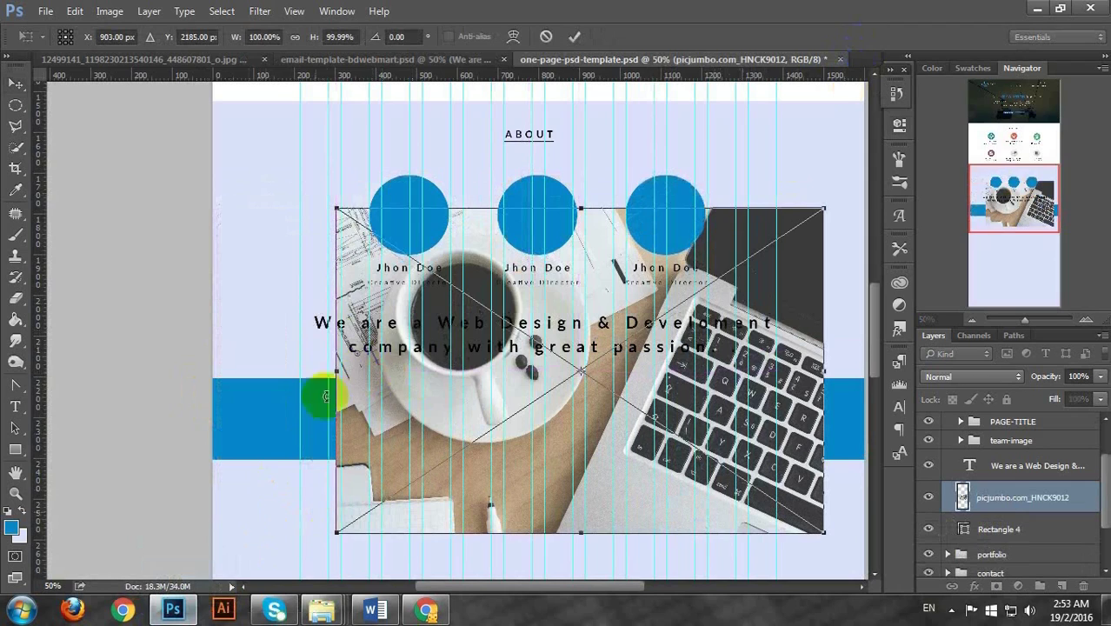
drag(336, 202, 198, 141)
drag(822, 530, 561, 508)
key(ctrl+0)
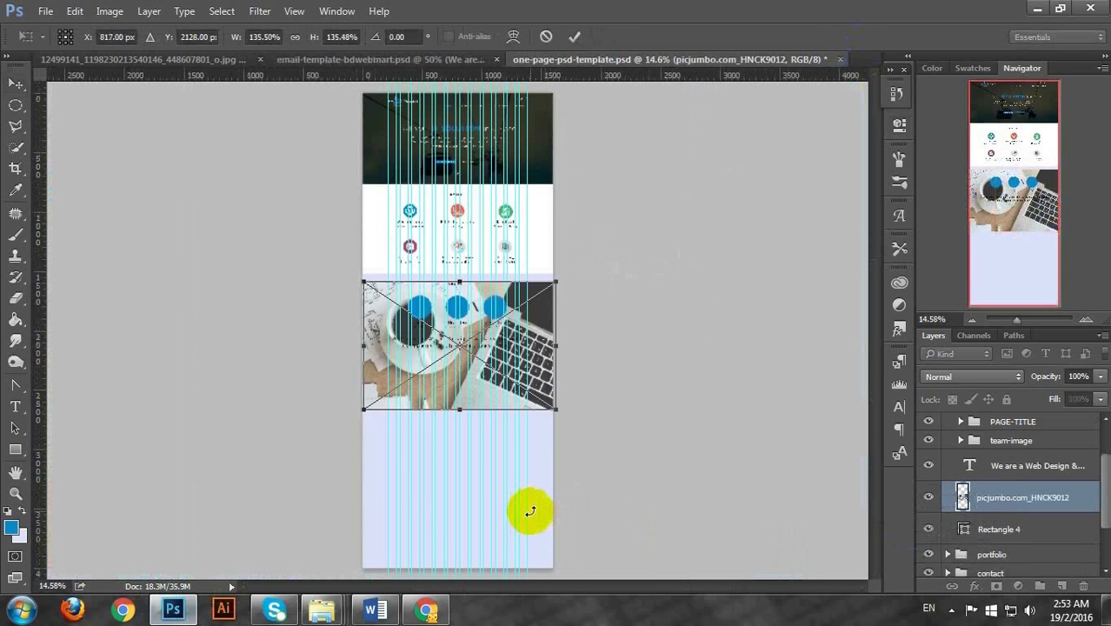
click(574, 36)
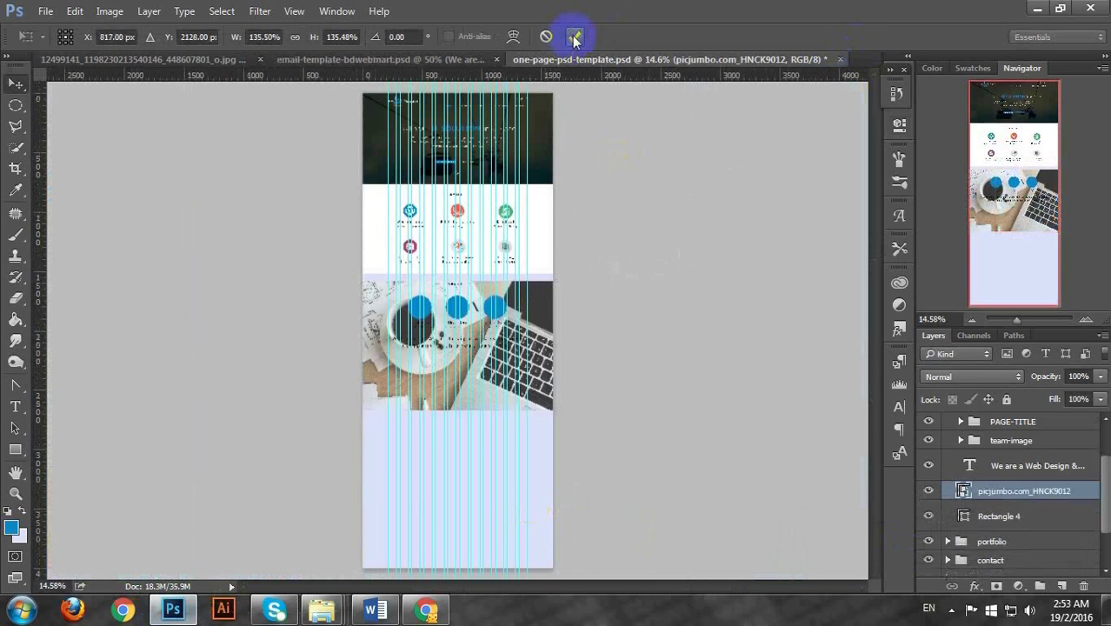
Clip the picjumbo.com_HNCK9012 photo to the blue rectangle with a clipping mask
key(ctrl+g)
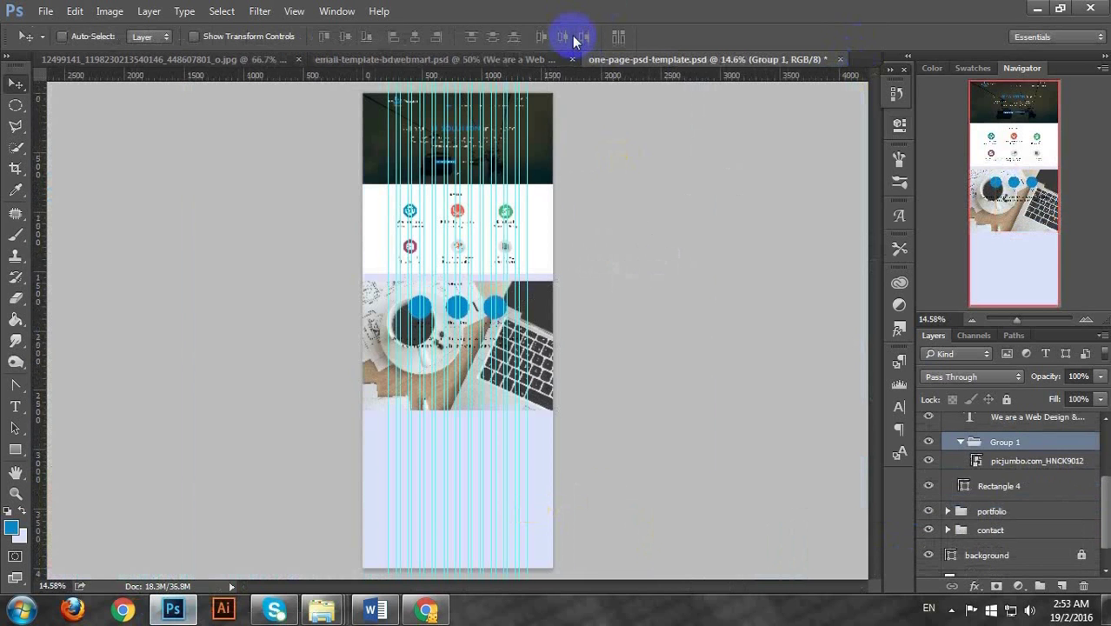
key(ctrl+shift+g)
key(ctrl+alt+g)
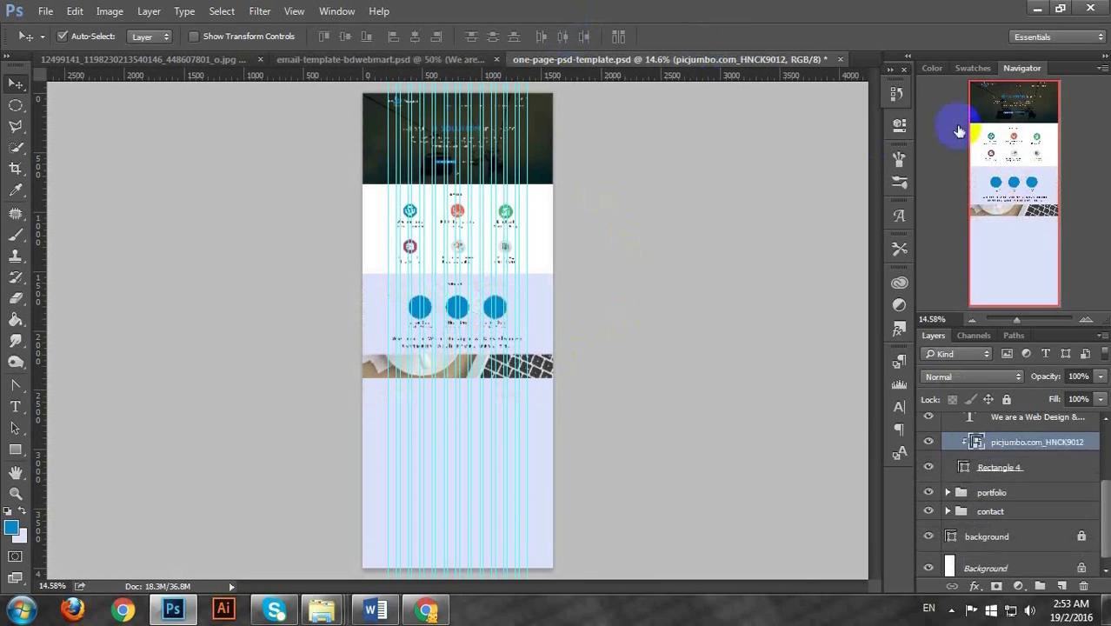
Nudge the clipped coffee-and-laptop photo vertically inside the strip so the coffee cup and keyboard show
key(shift+Down)
key(shift+Down)
key(shift+Down)
key(shift+Down)
key(shift+Down)
key(shift+Down)
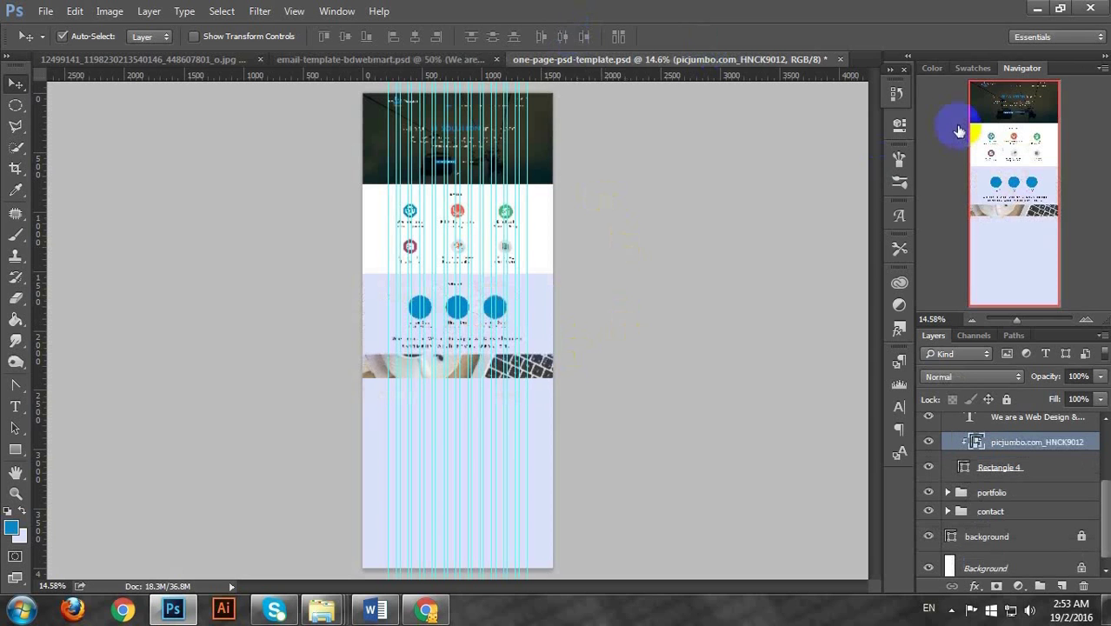
key(shift+Down)
key(shift+Down)
key(shift+Down)
key(shift+Down)
key(shift+Down)
key(shift+Down)
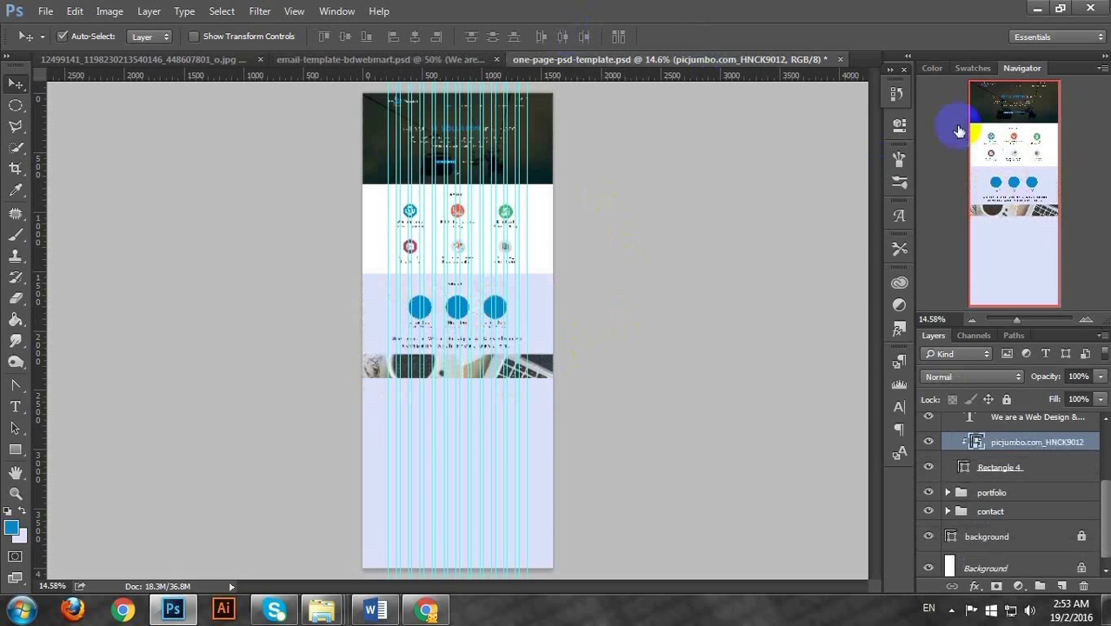
key(shift+Down)
key(shift+Down)
key(shift+Down)
key(shift+Down)
key(shift+Down)
key(shift+Down)
key(shift+Down)
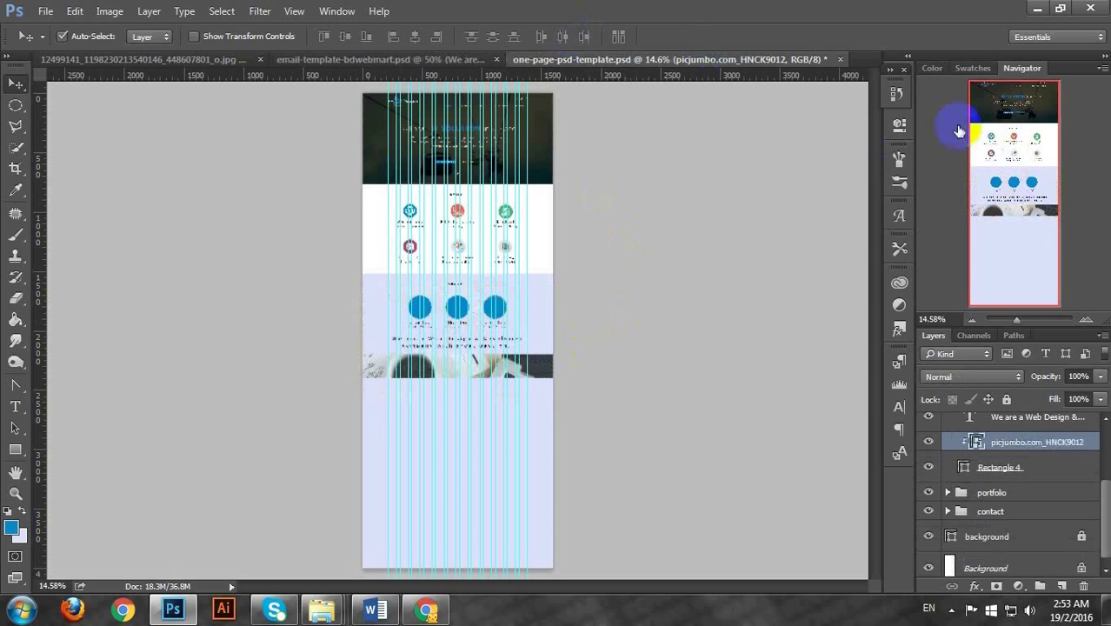
key(shift+Down)
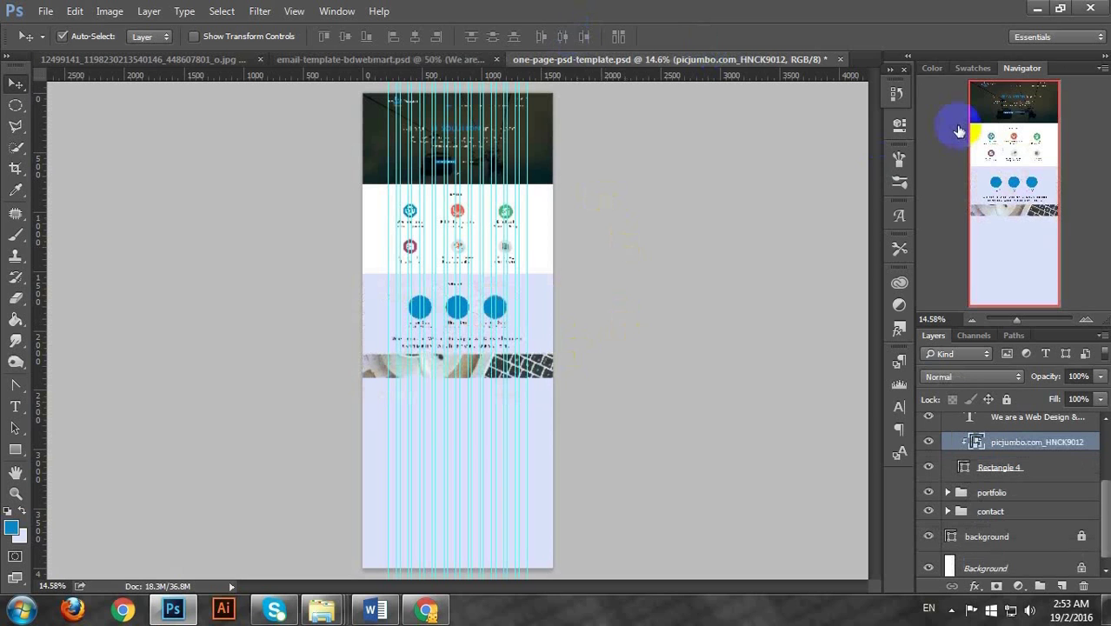
key(shift+Down)
key(shift+Down)
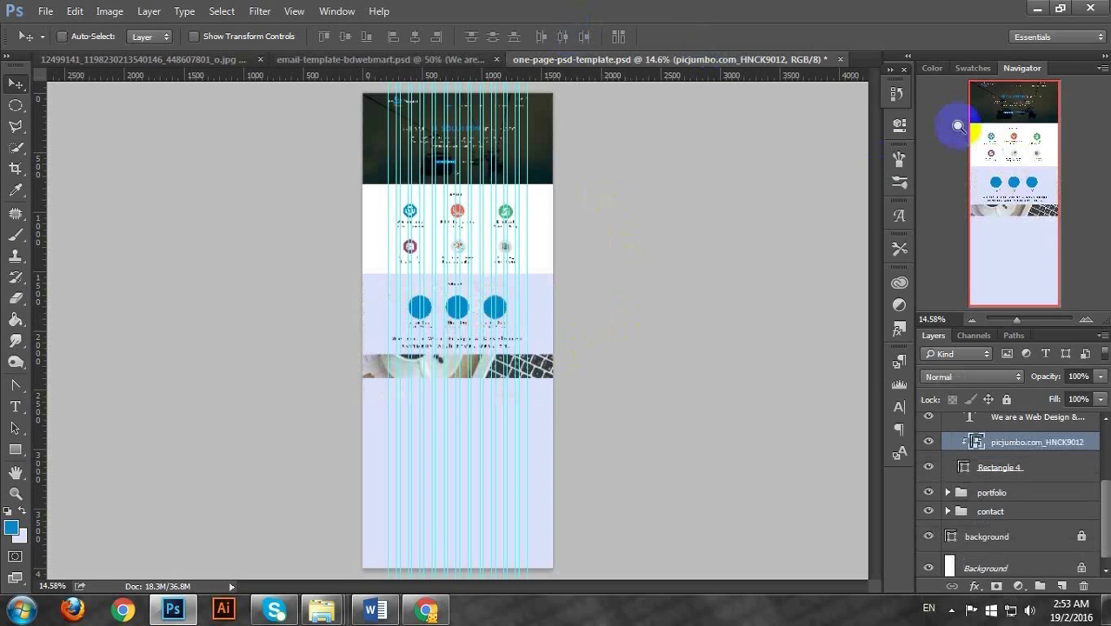
key(ctrl+minus)
key(ctrl+minus)
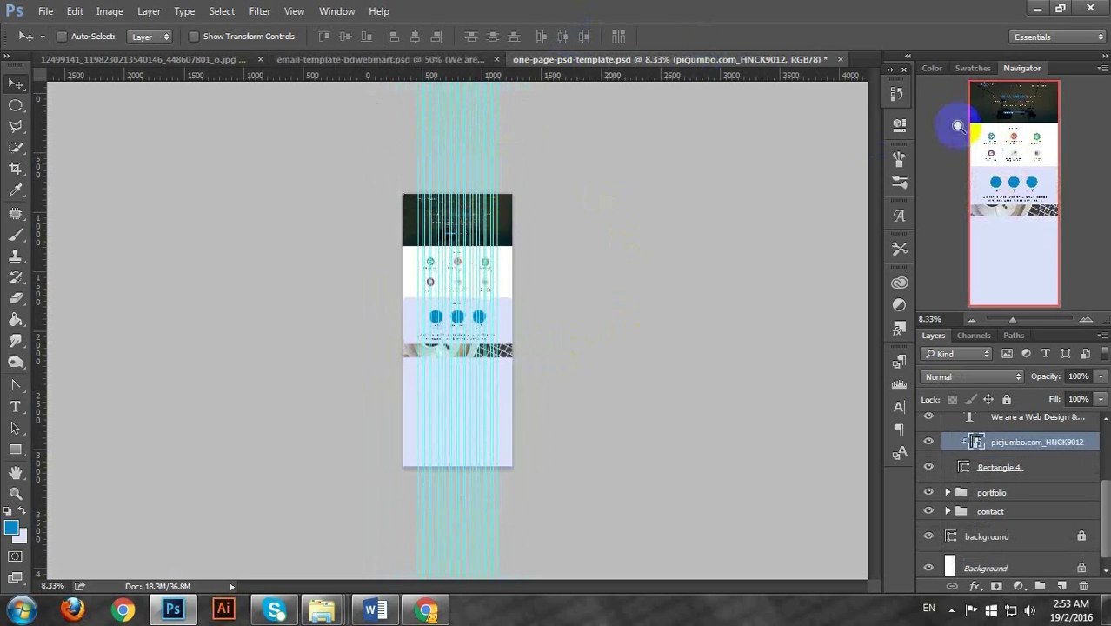
key(ctrl+plus)
key(ctrl+plus)
key(ctrl+plus)
key(ctrl+plus)
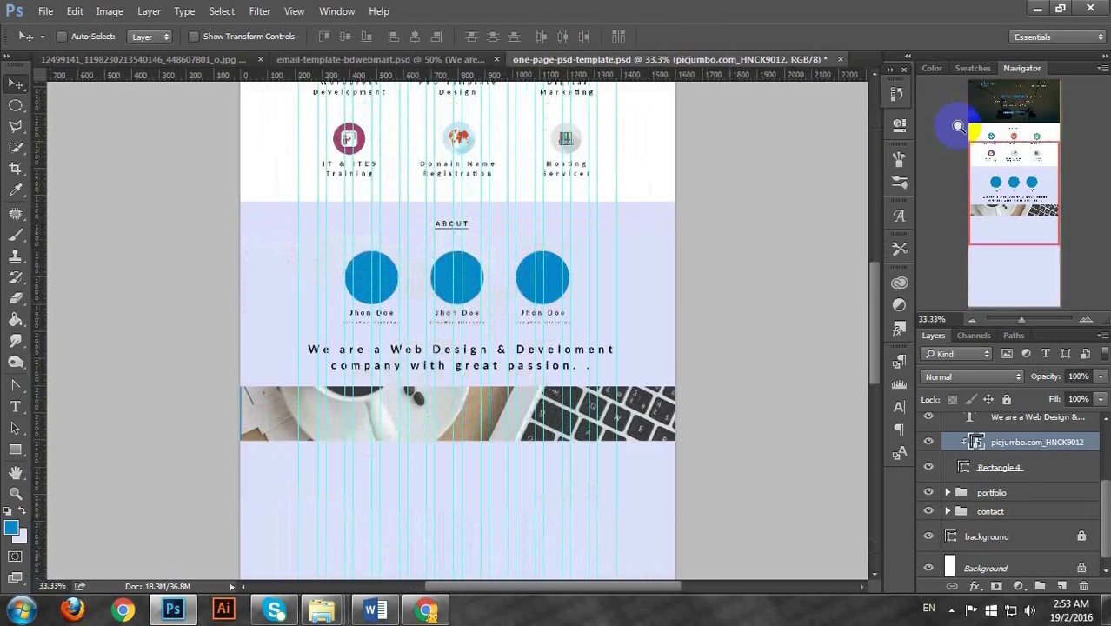
Copy the states group from email-template-bdwebmart.psd into one-page-psd-template.psd, aligned over the photo strip below the tagline
scroll(782, 243, down, 3)
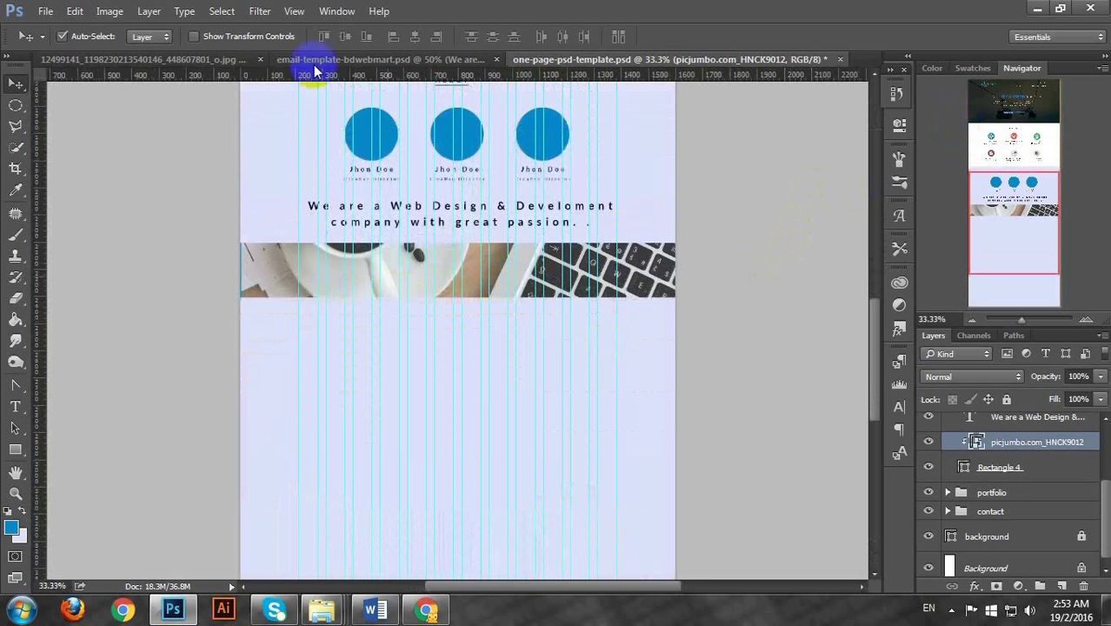
click(339, 60)
scroll(421, 397, down, 5)
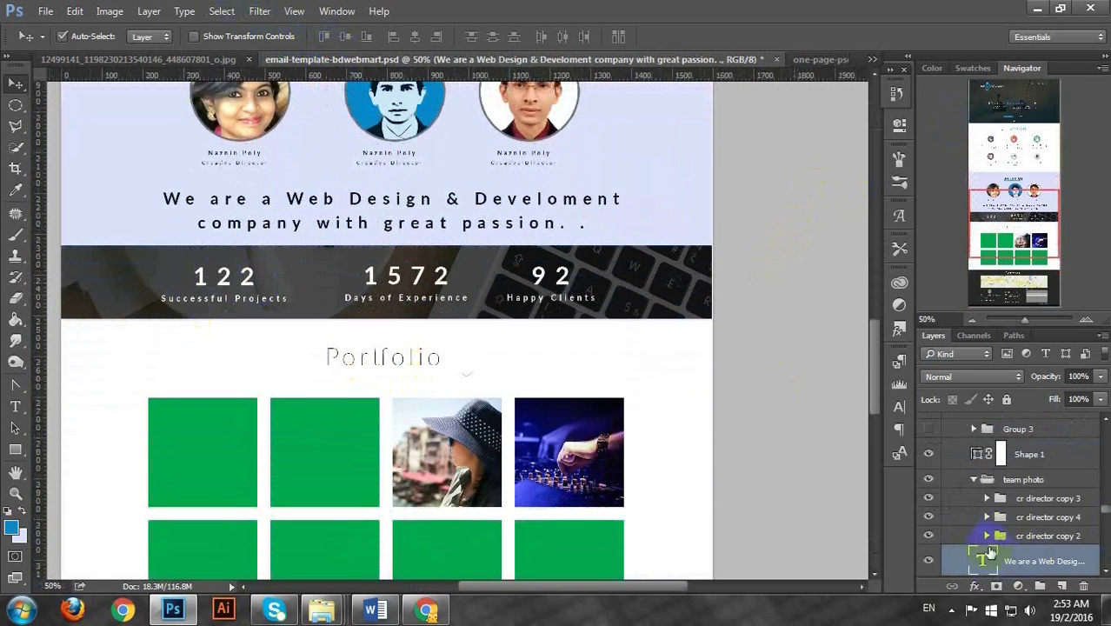
click(225, 277)
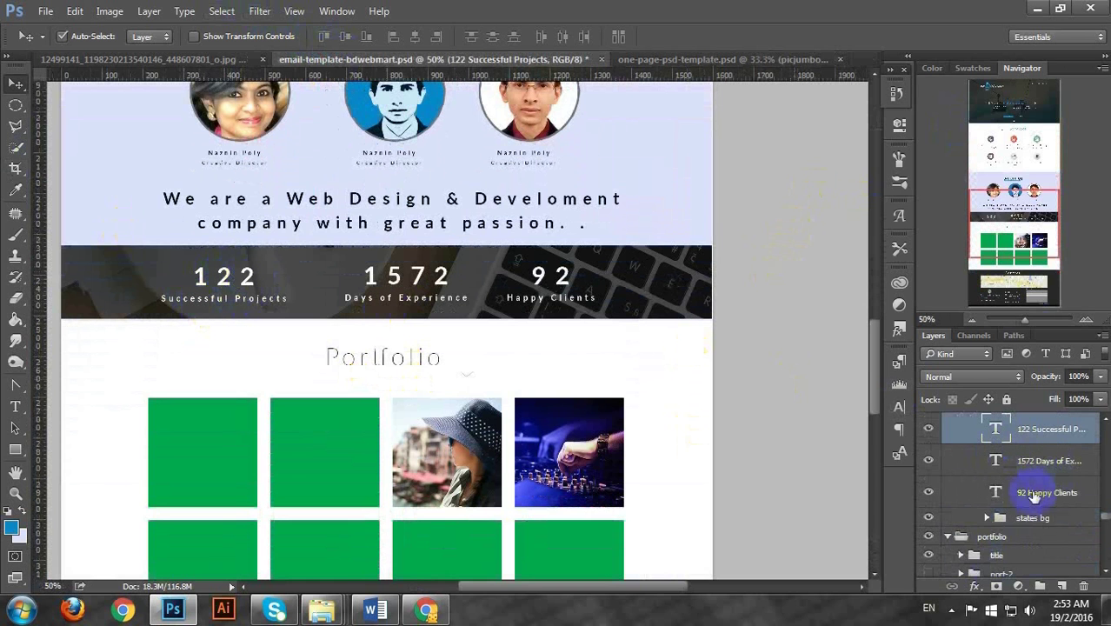
scroll(1025, 497, up, 1)
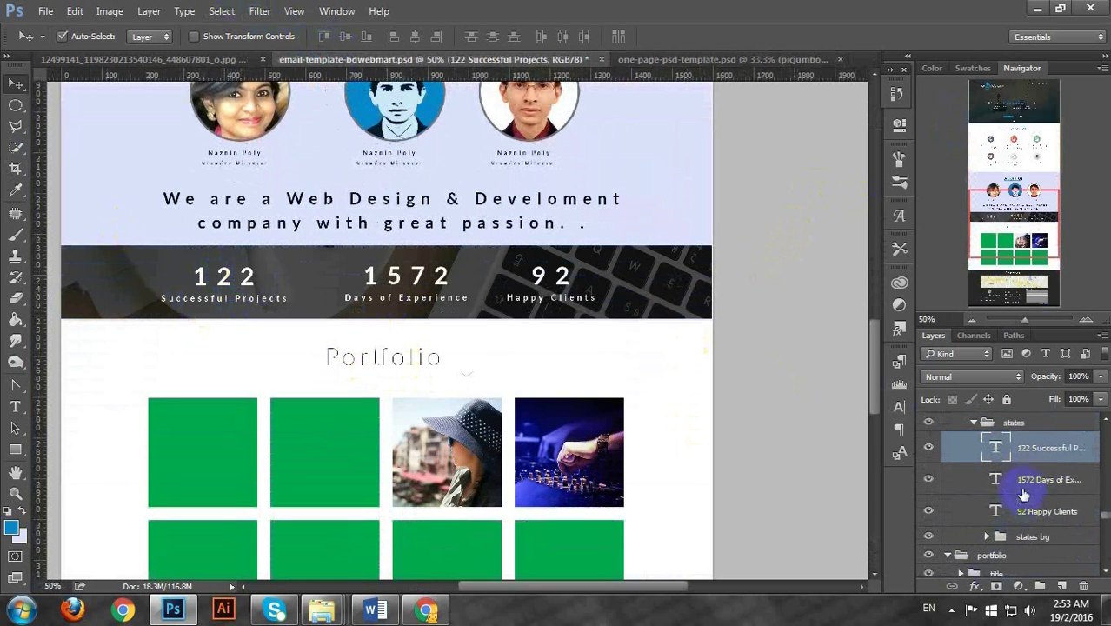
click(971, 423)
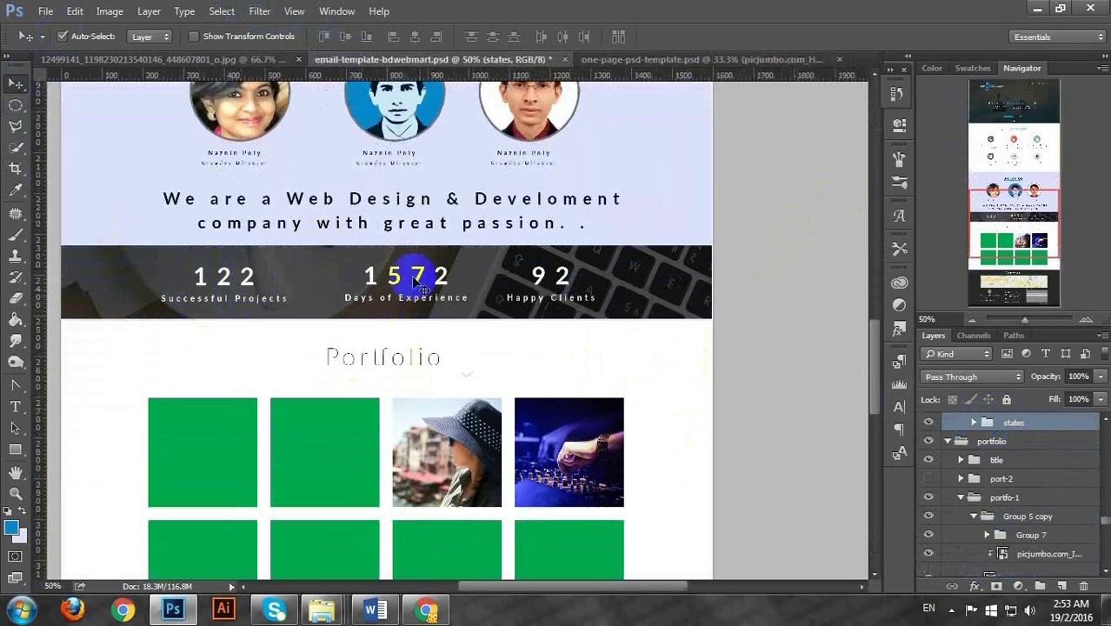
drag(406, 276, 372, 269)
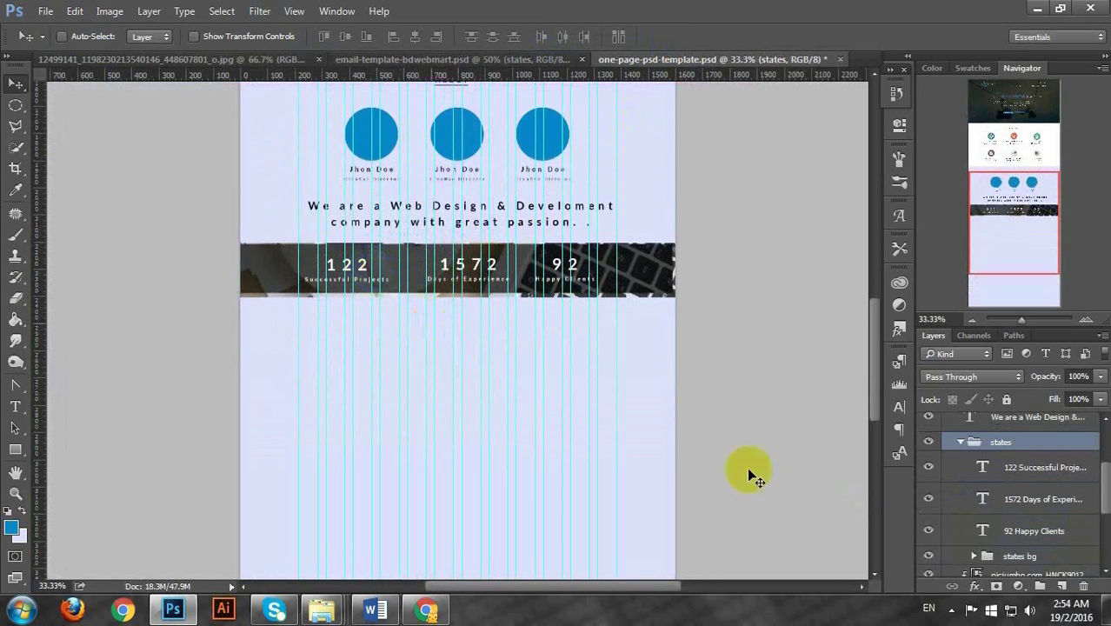
Delete the original picjumbo.com_HNCK9012 photo and Rectangle 4 layers beneath the copied states group
scroll(990, 467, up, 2)
scroll(995, 487, down, 4)
click(999, 519)
shift+click(1003, 545)
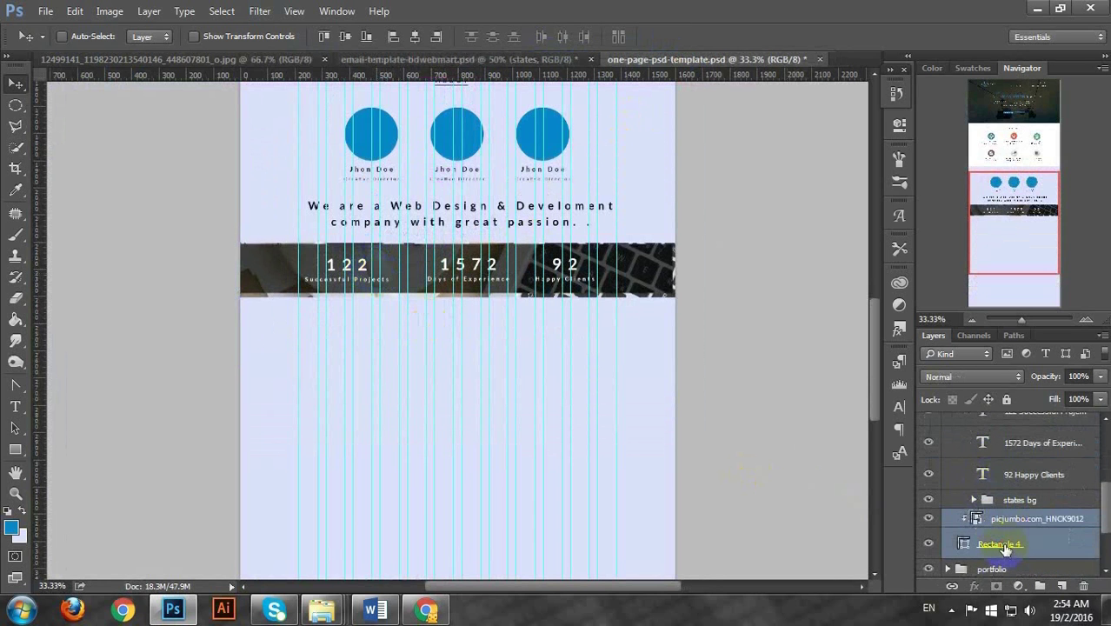
key(ctrl+e)
drag(999, 540, 973, 480)
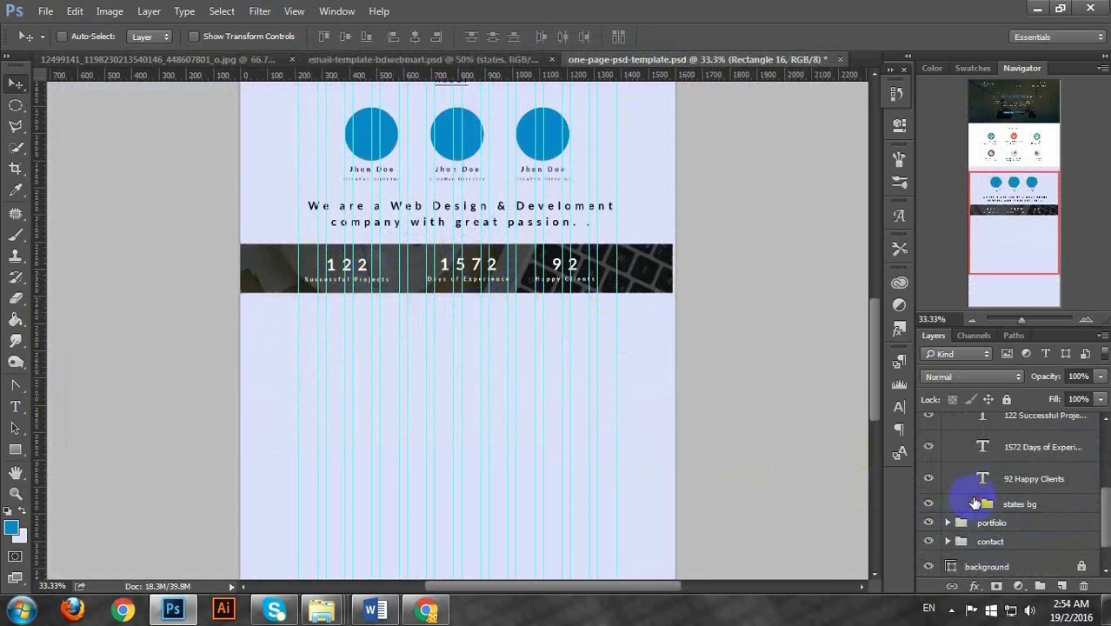
Compare the statistics strip with and without the dark Rectangle 16 copy overlay in the states bg group
click(974, 503)
click(1030, 531)
click(929, 529)
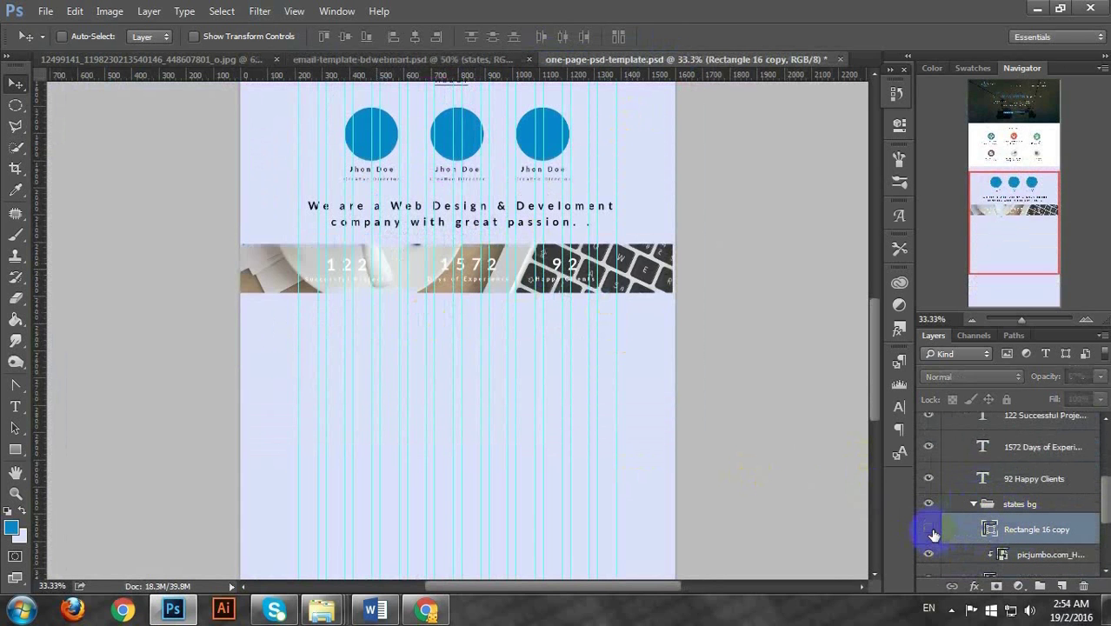
click(929, 529)
click(929, 529)
click(929, 529)
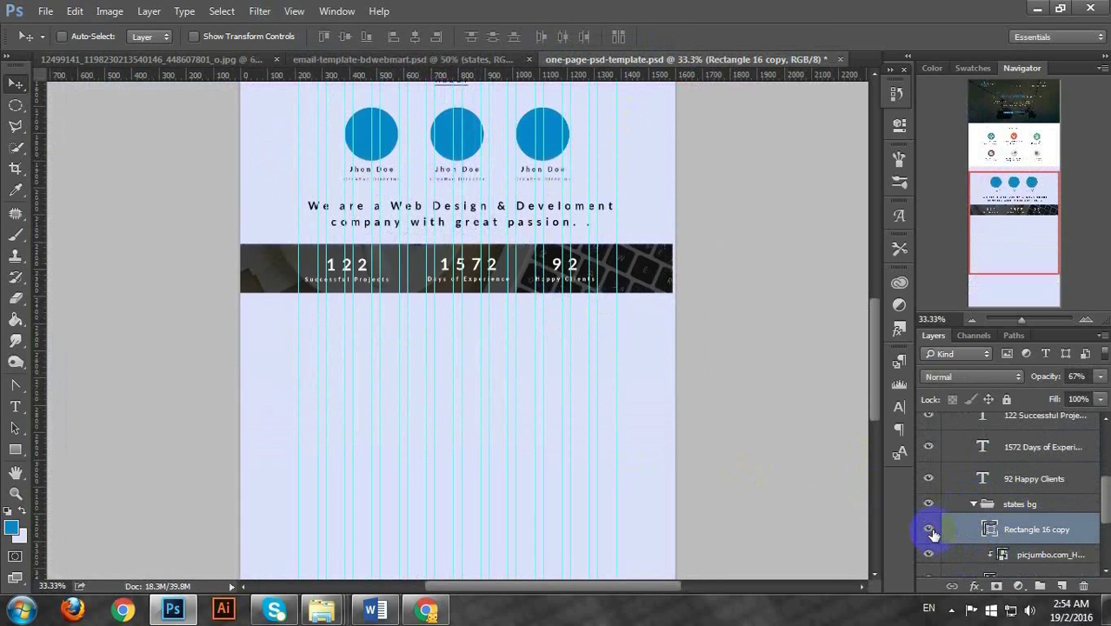
click(929, 530)
click(929, 529)
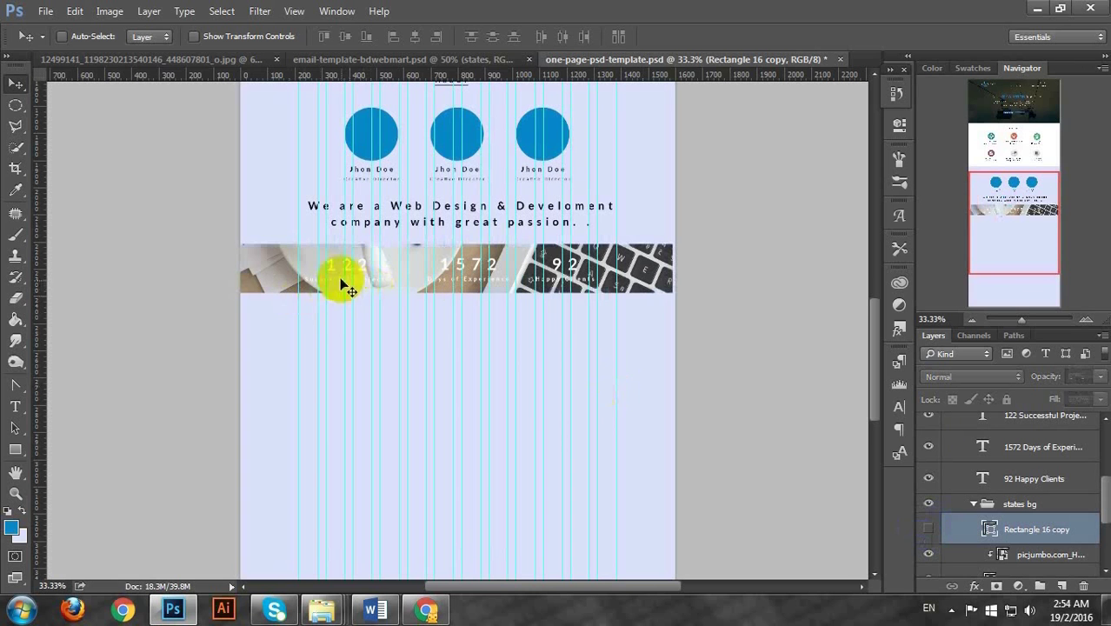
click(928, 529)
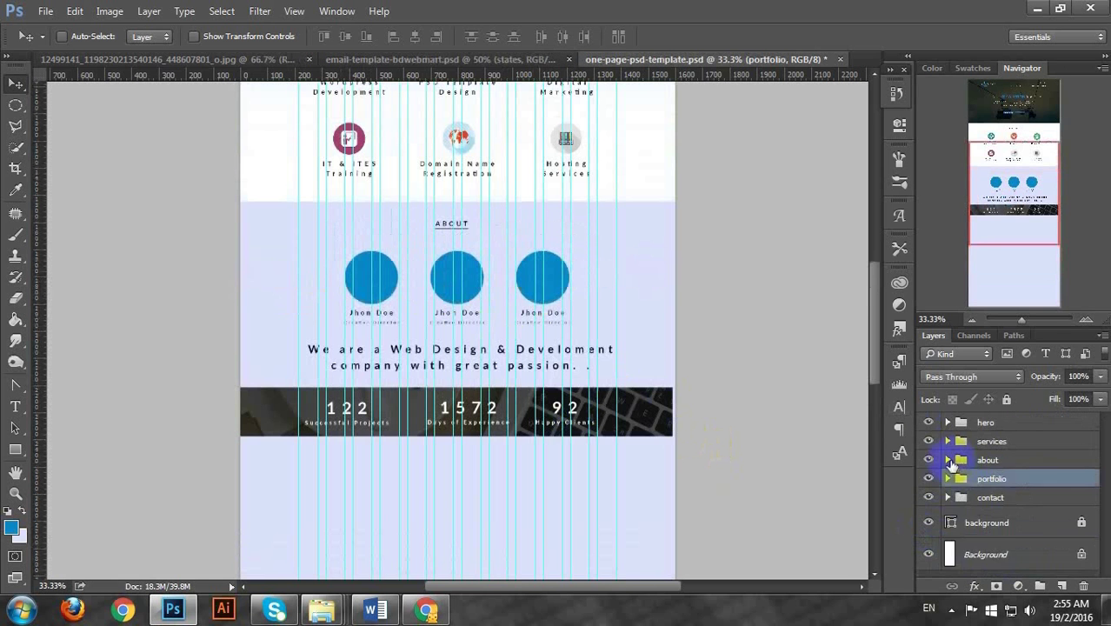
Place the stock-photo-48775912 bearded man image from the images folder directly above Ellipse 2 in the team-member-1 copy group
click(948, 459)
click(958, 482)
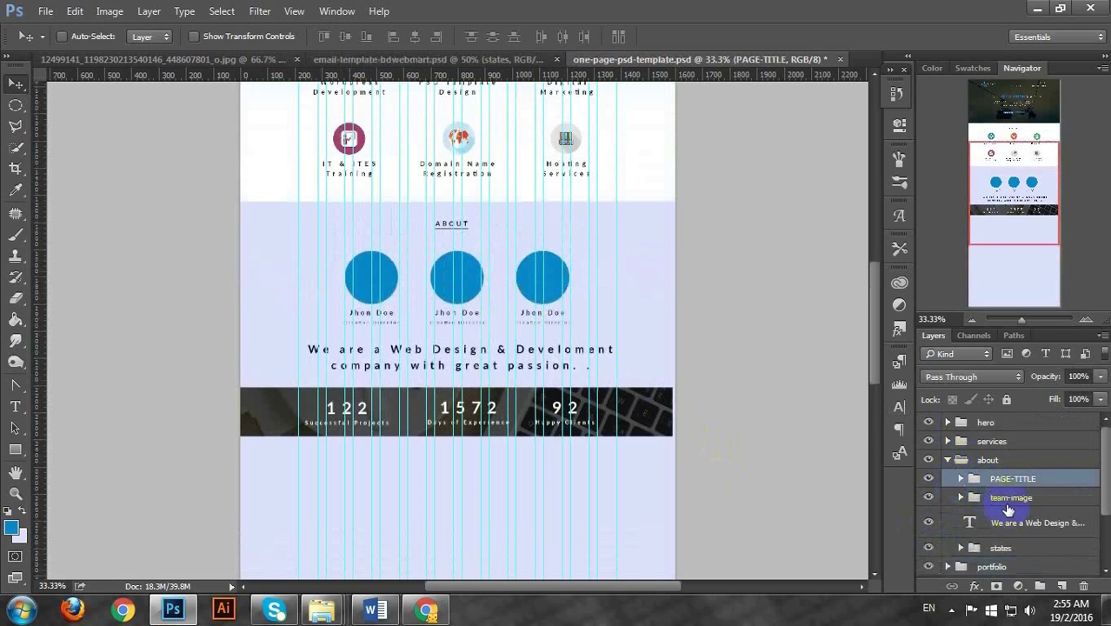
click(956, 499)
click(959, 498)
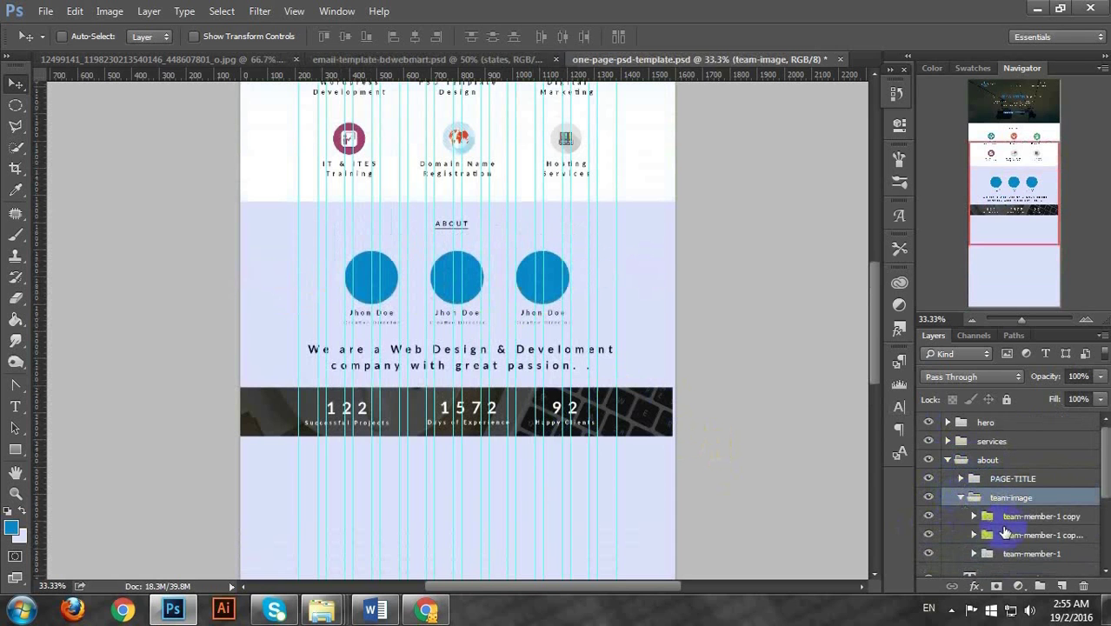
click(974, 516)
click(1010, 544)
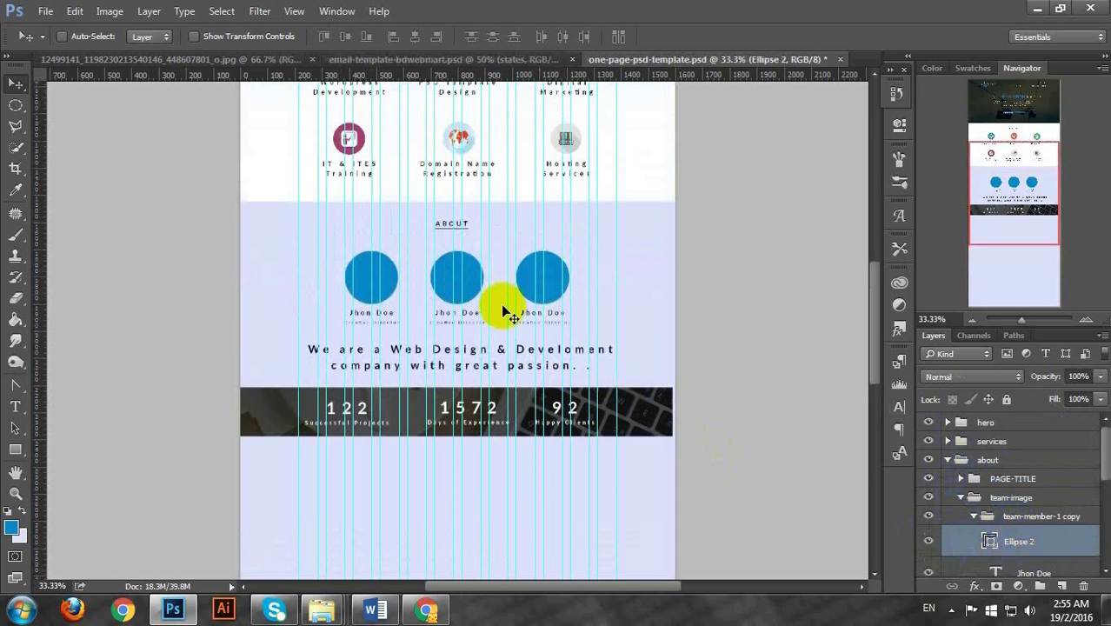
click(928, 541)
click(928, 541)
click(1034, 12)
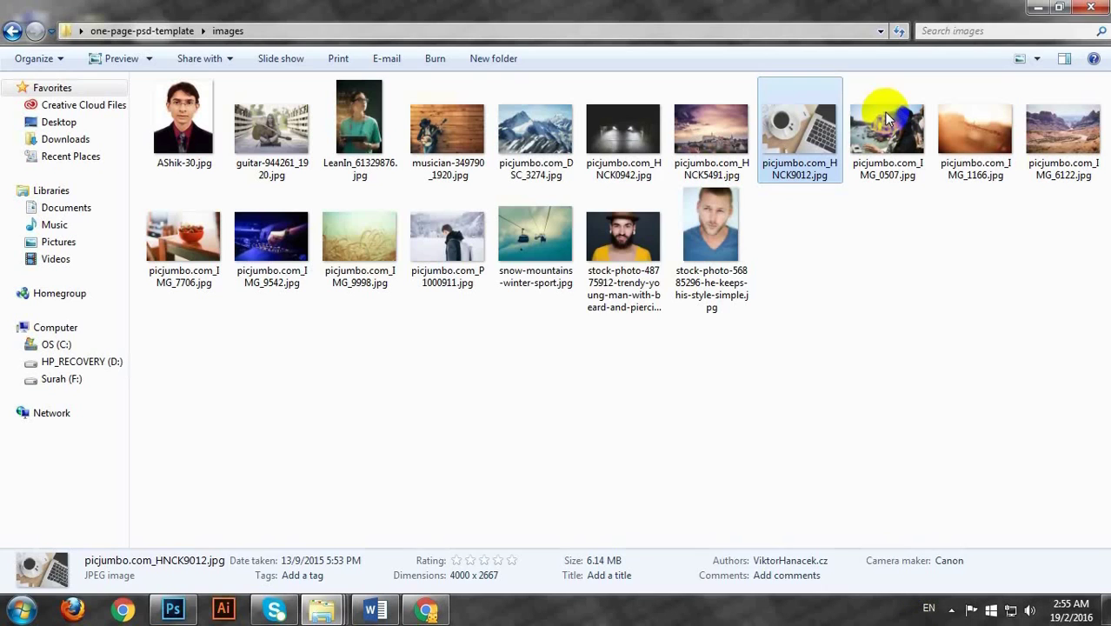
click(620, 254)
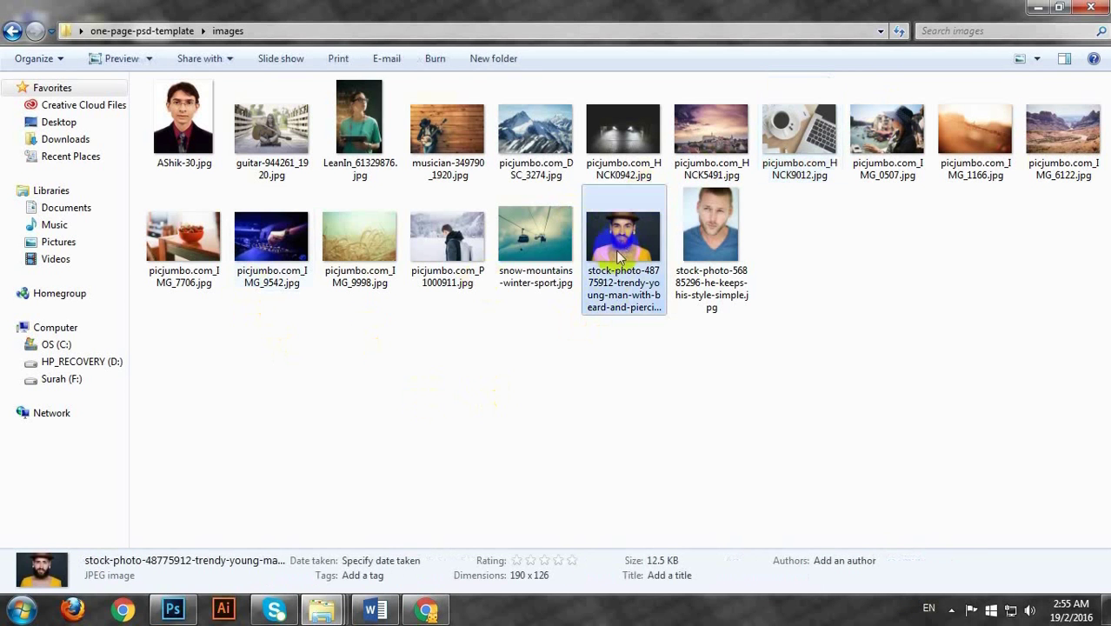
drag(632, 251, 367, 293)
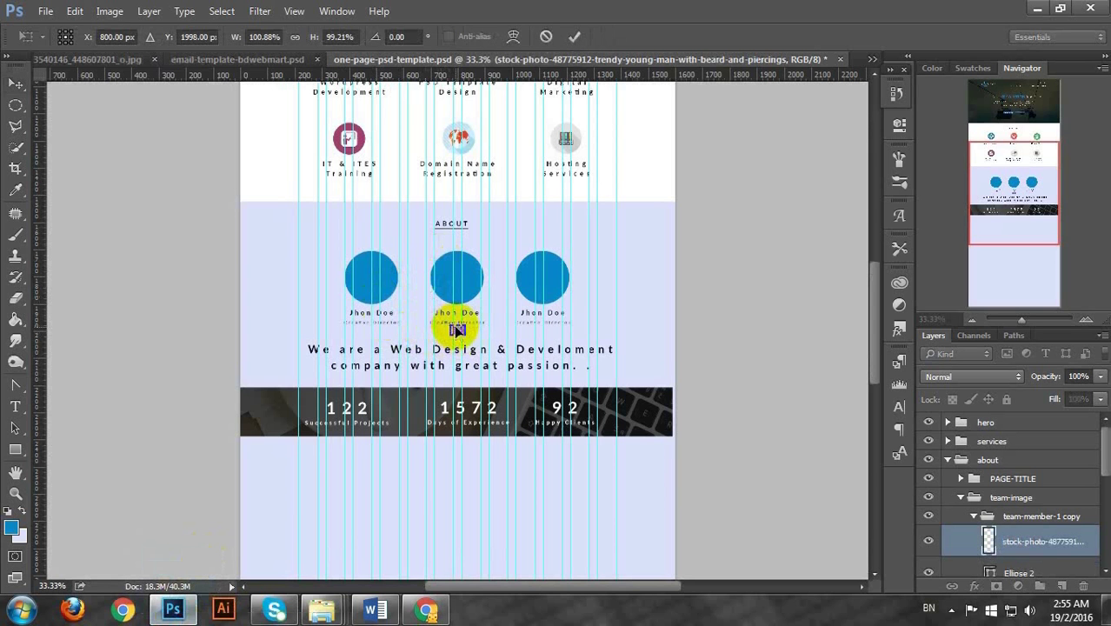
Scale the bearded man photo to about 882% by 866% over the left blue circle and clip it to Ellipse 2
drag(456, 327, 379, 221)
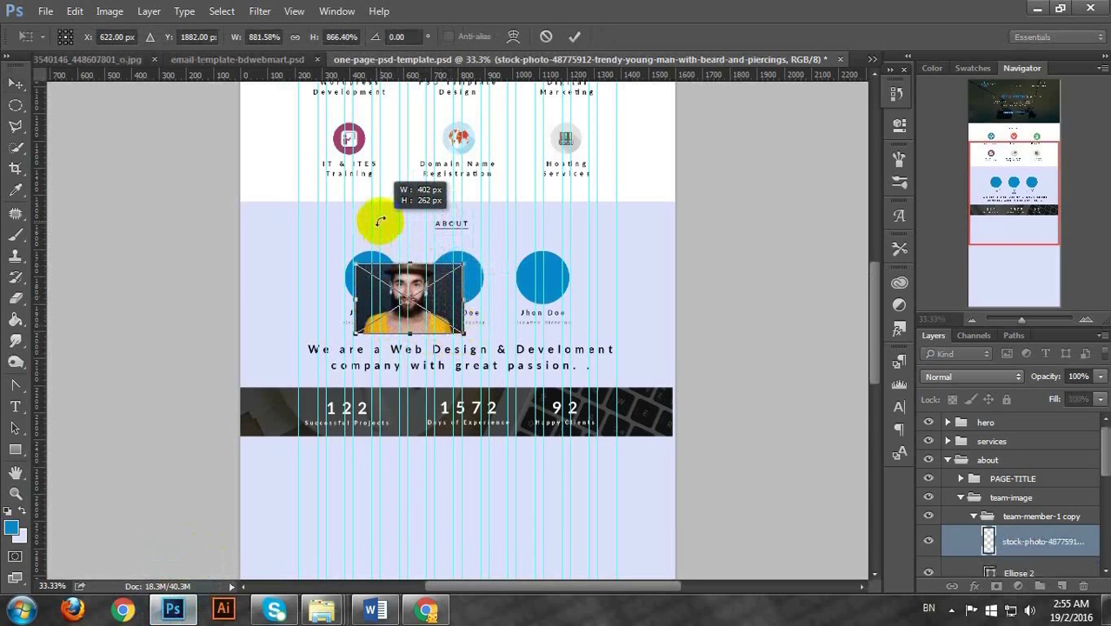
drag(393, 303, 361, 289)
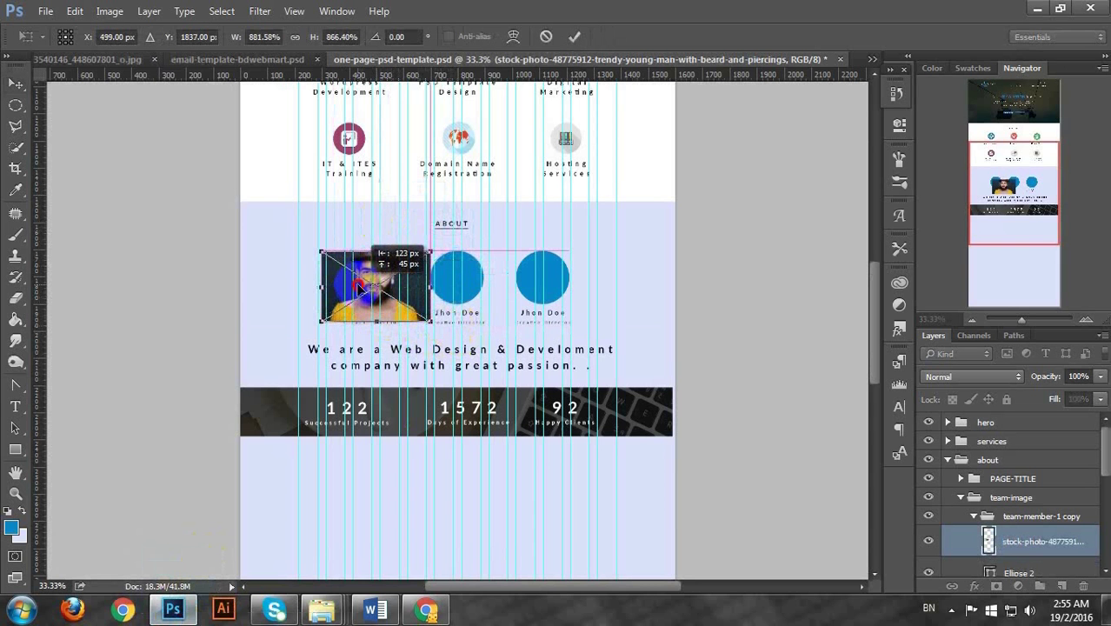
key(Return)
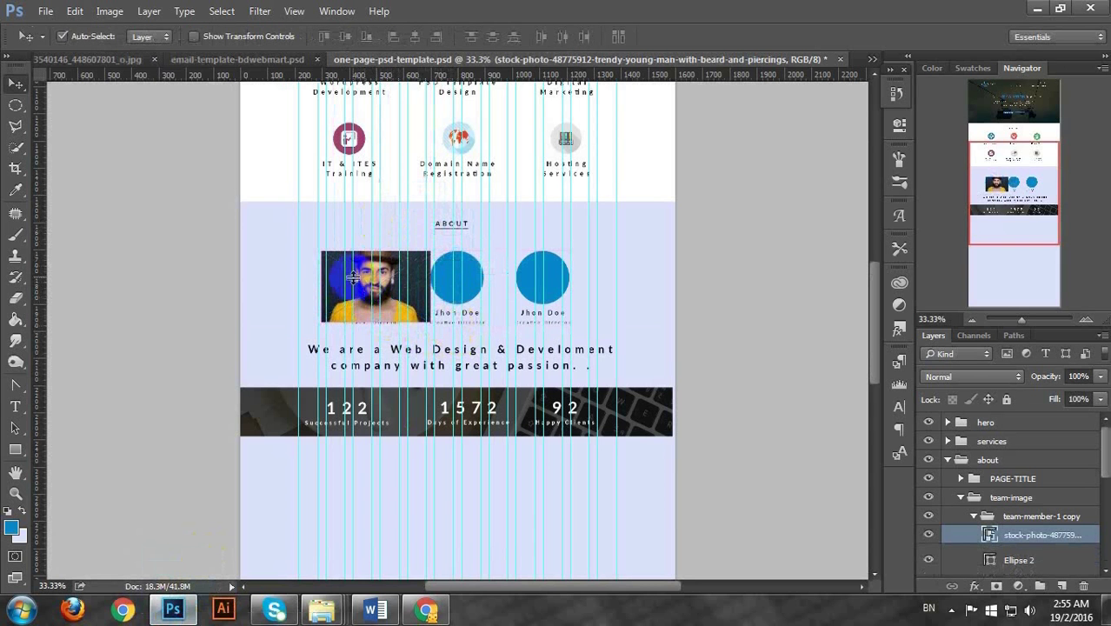
key(ctrl+alt+g)
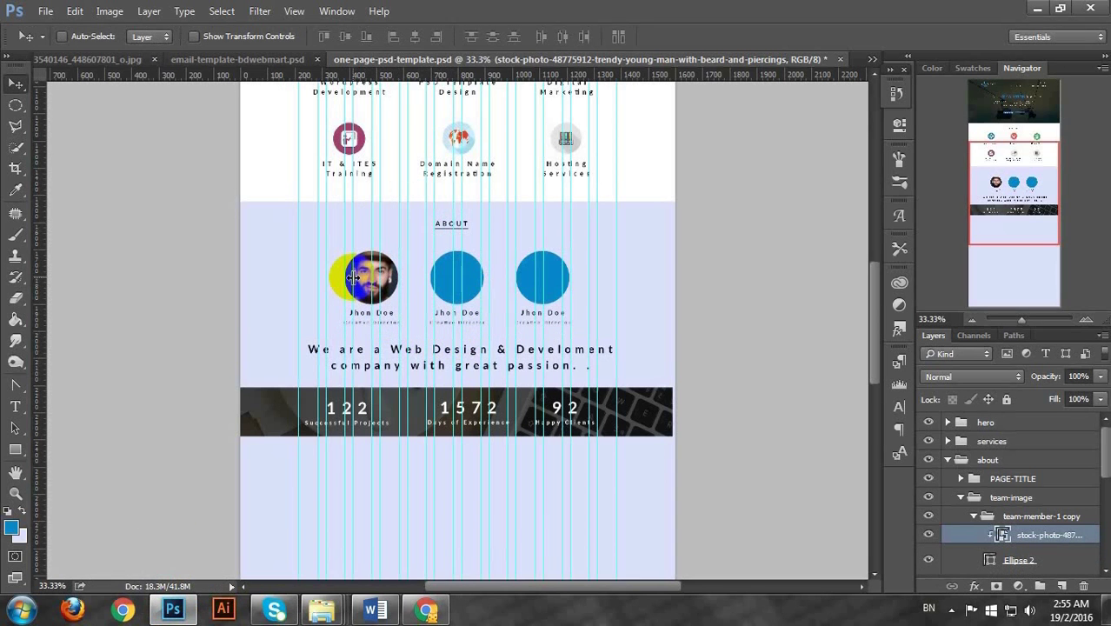
drag(352, 276, 353, 276)
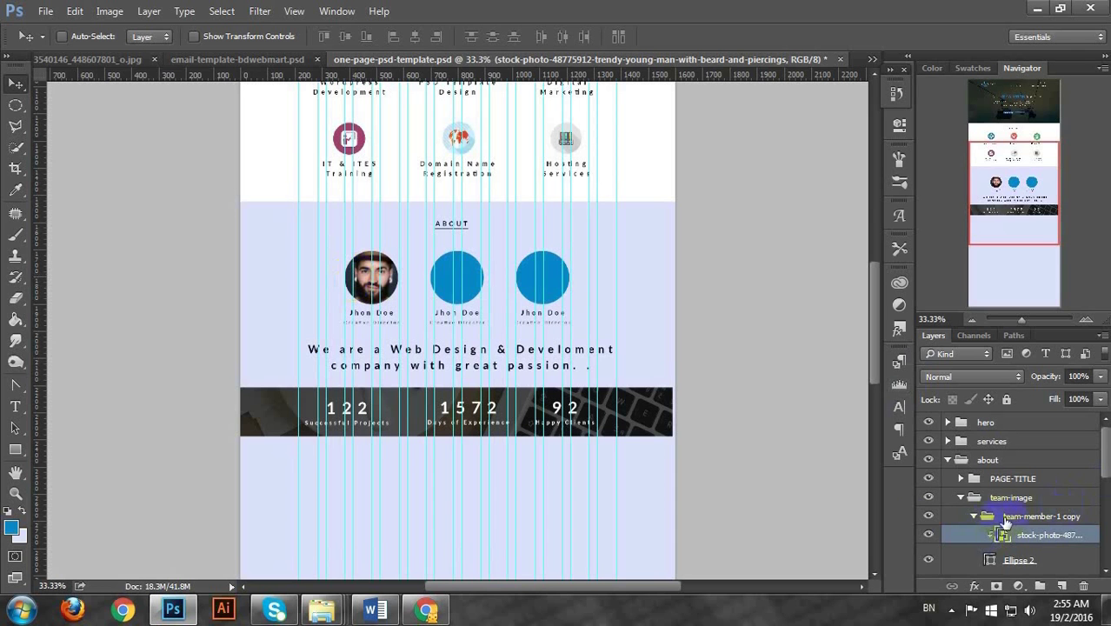
Place LeanIn_61329876.jpg above Ellipse 2 in the middle team member's group and shrink it to slightly wider than the middle circle
click(974, 516)
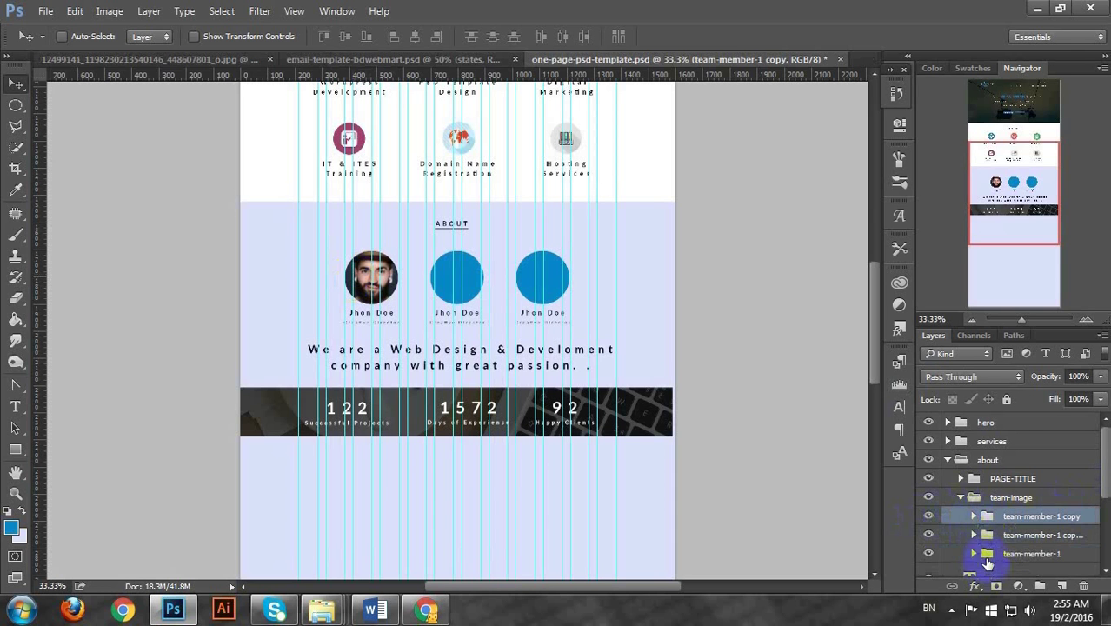
click(971, 538)
scroll(999, 522, down, 2)
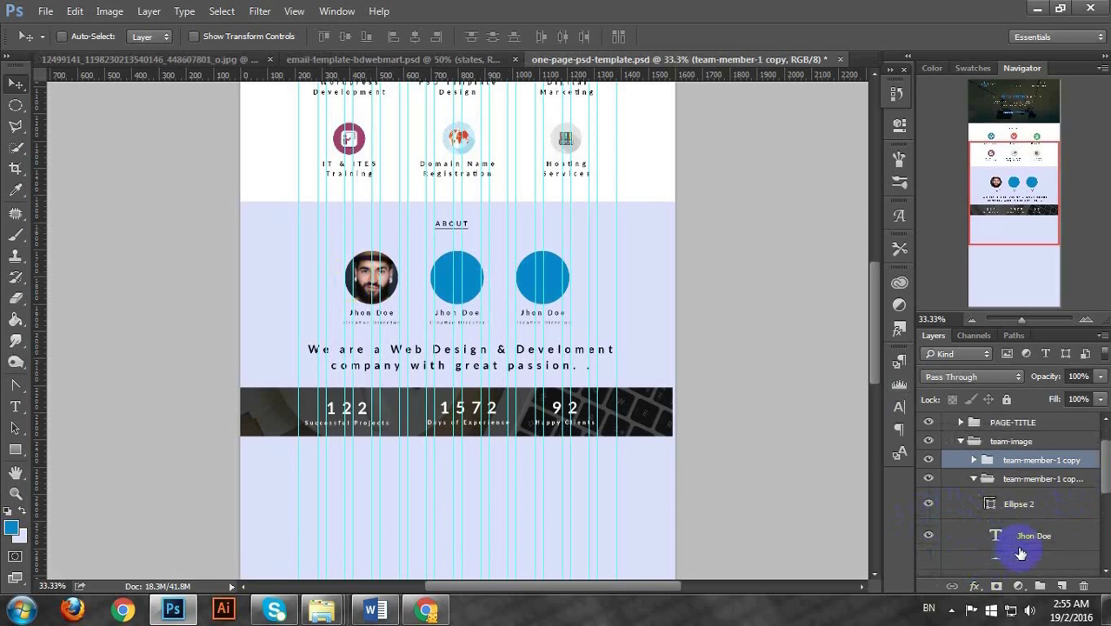
click(1008, 504)
click(1037, 8)
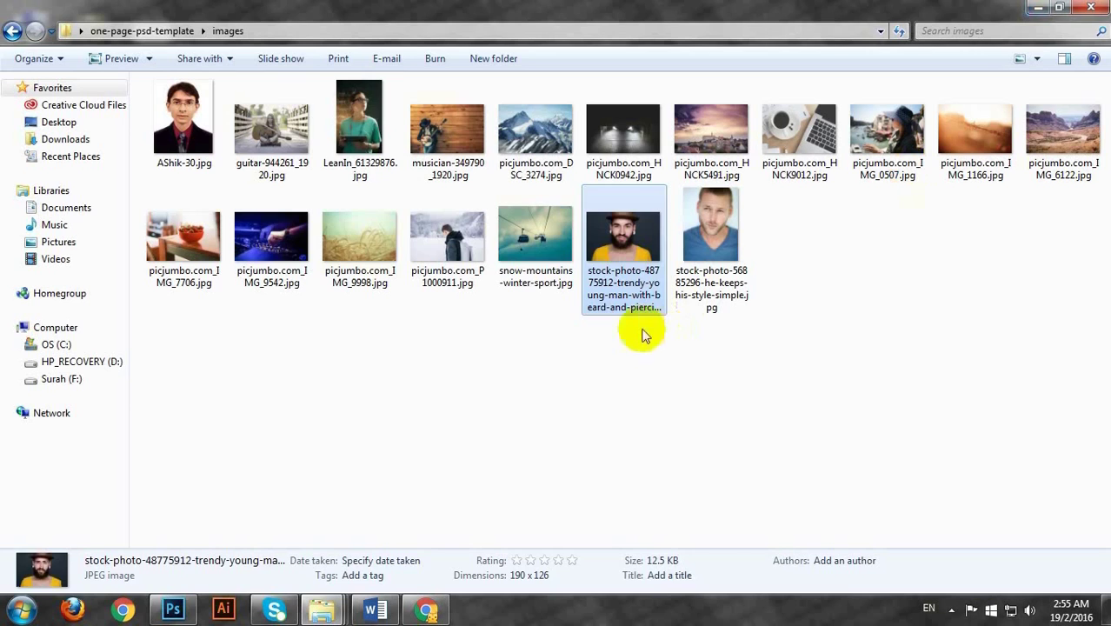
drag(330, 121, 460, 300)
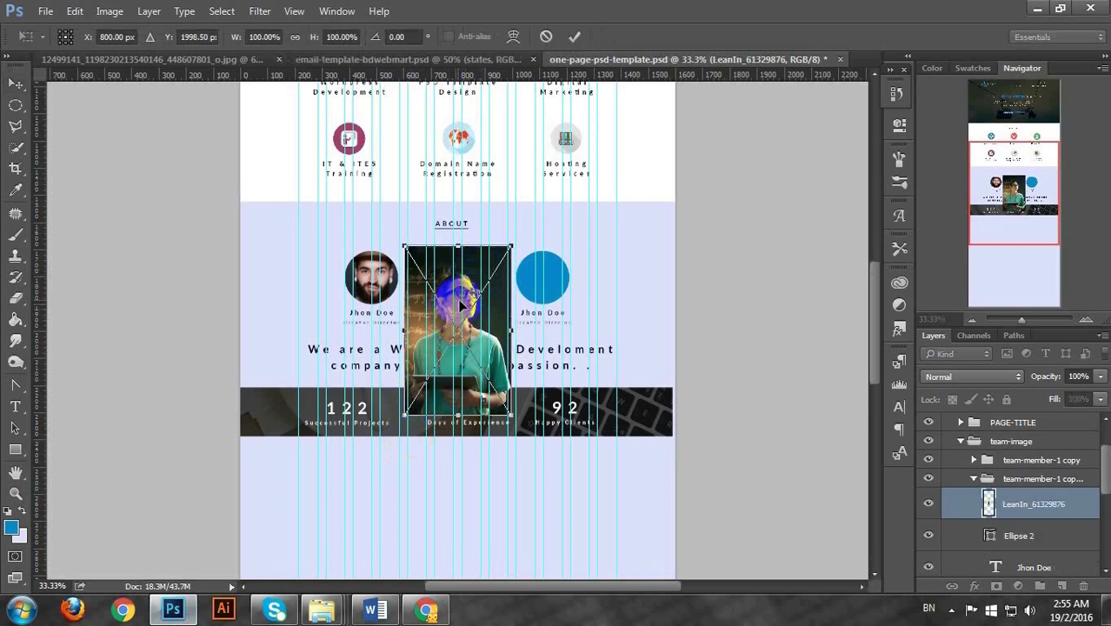
drag(400, 252, 452, 273)
key(Return)
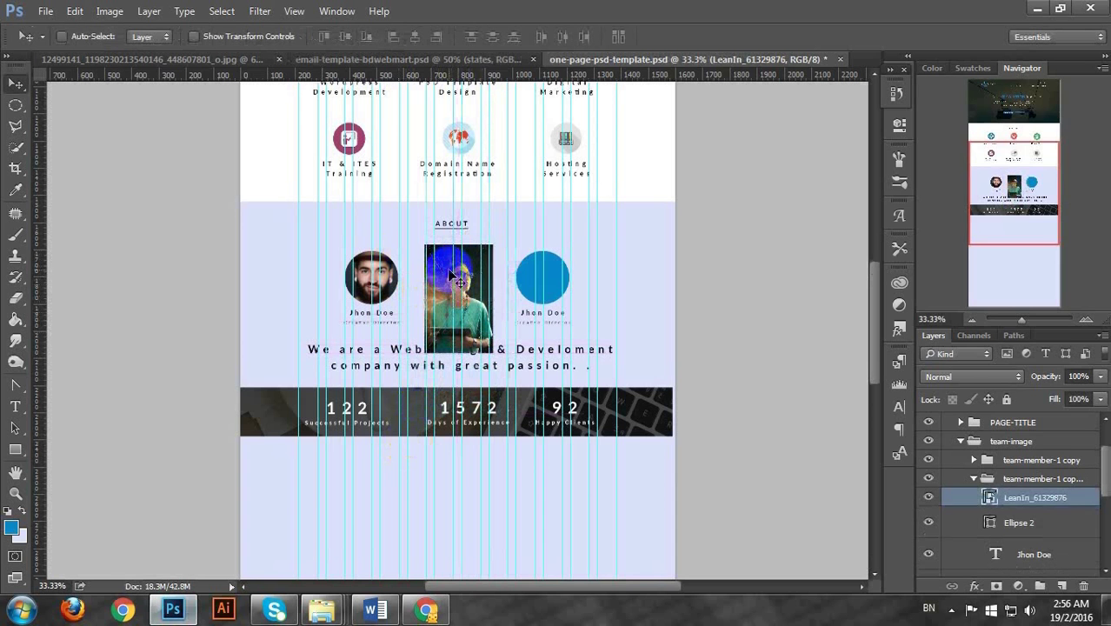
Clip the LeanIn_61329876 photo to Ellipse 2 and enlarge it to about 81% so the woman's face fills the middle circle
right_click(1069, 504)
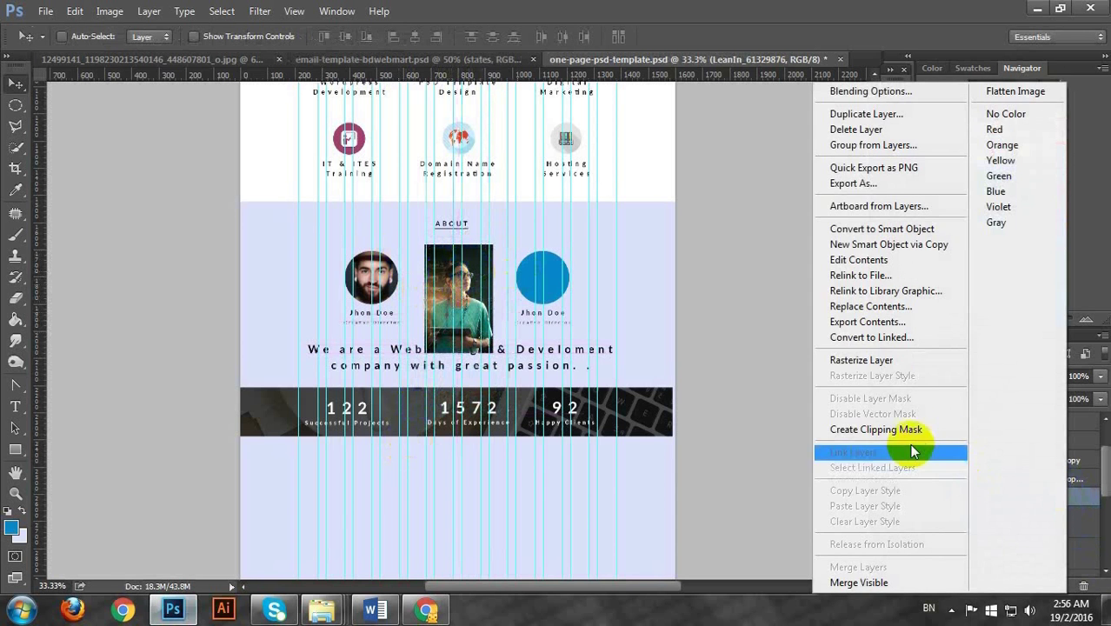
click(905, 428)
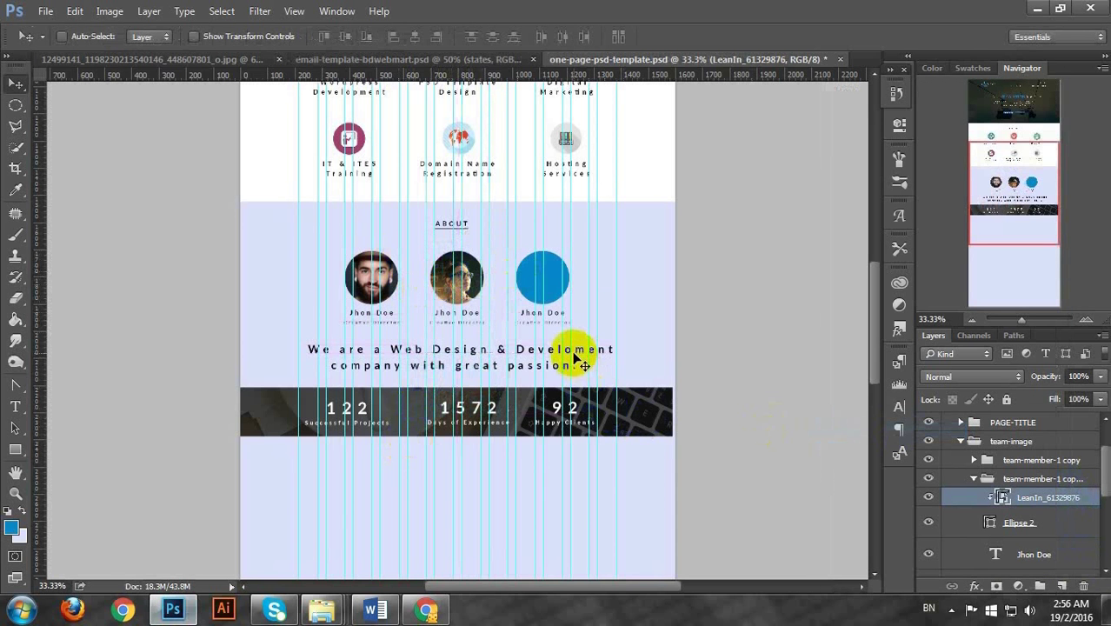
key(ctrl+t)
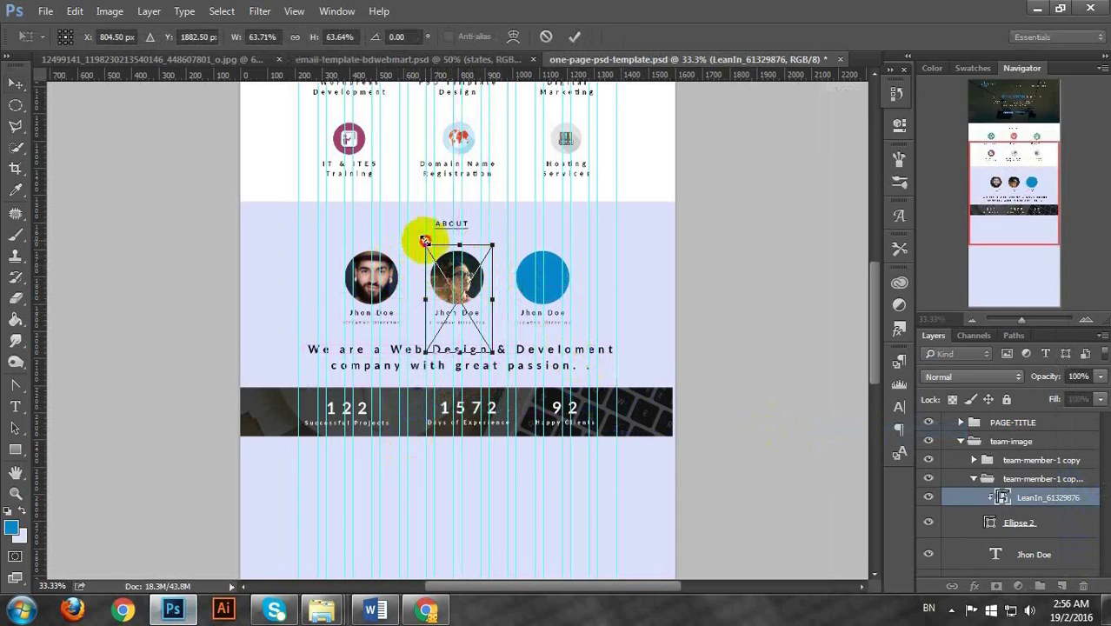
drag(424, 240, 417, 231)
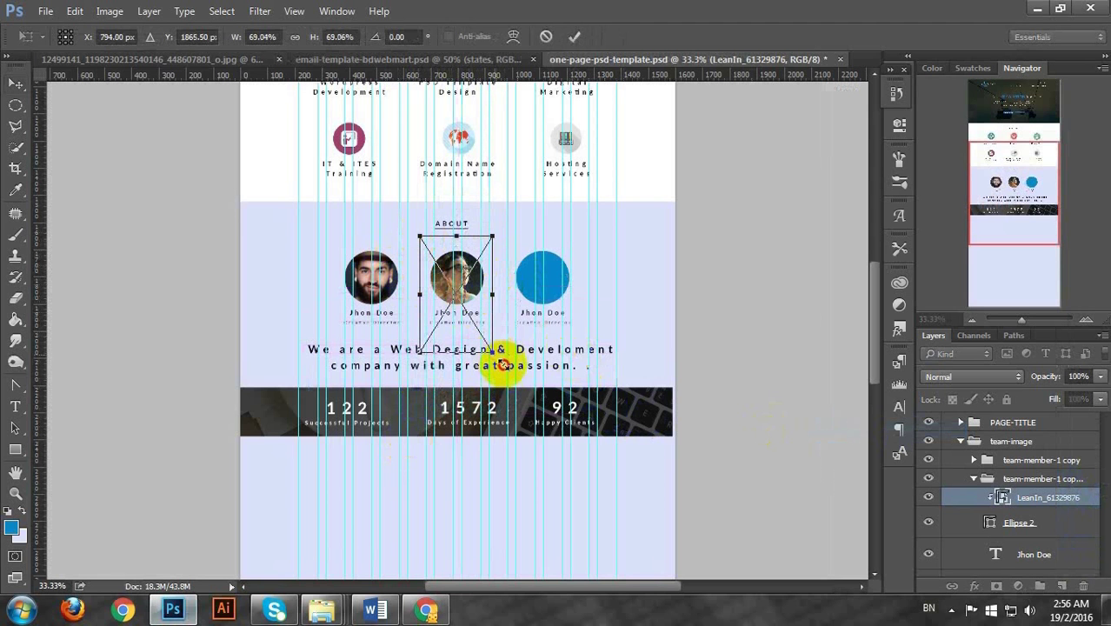
drag(502, 363, 506, 366)
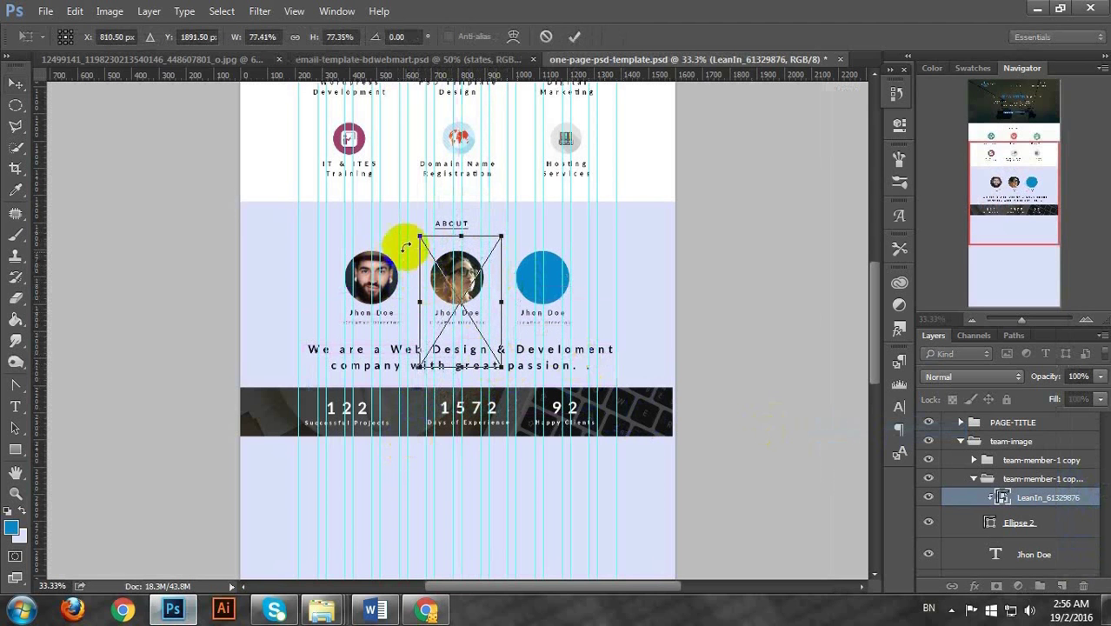
drag(421, 236, 413, 231)
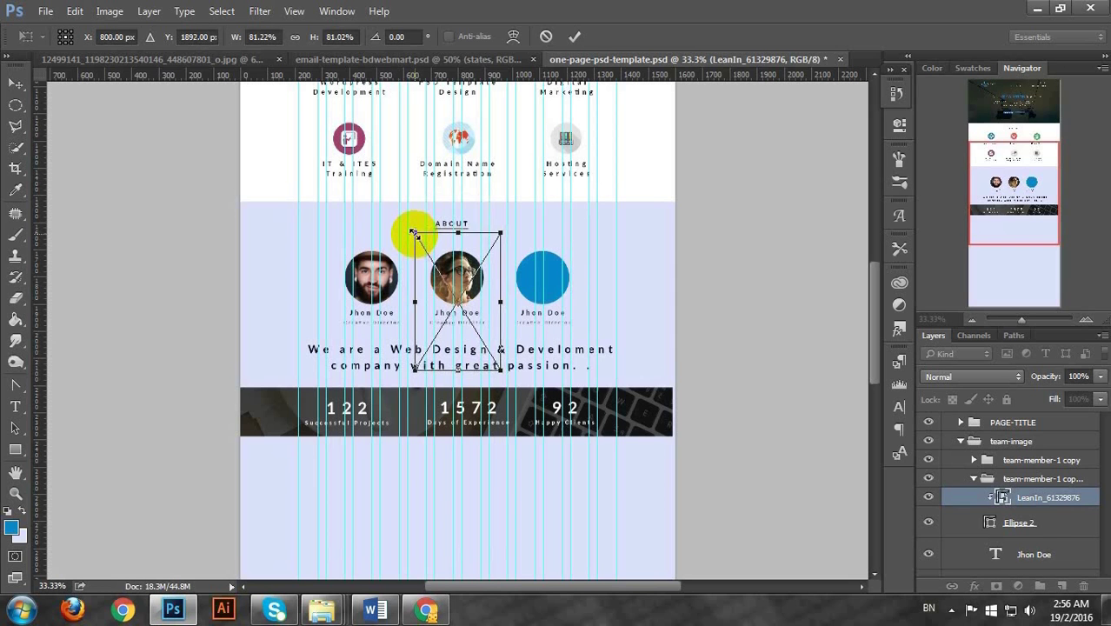
key(Return)
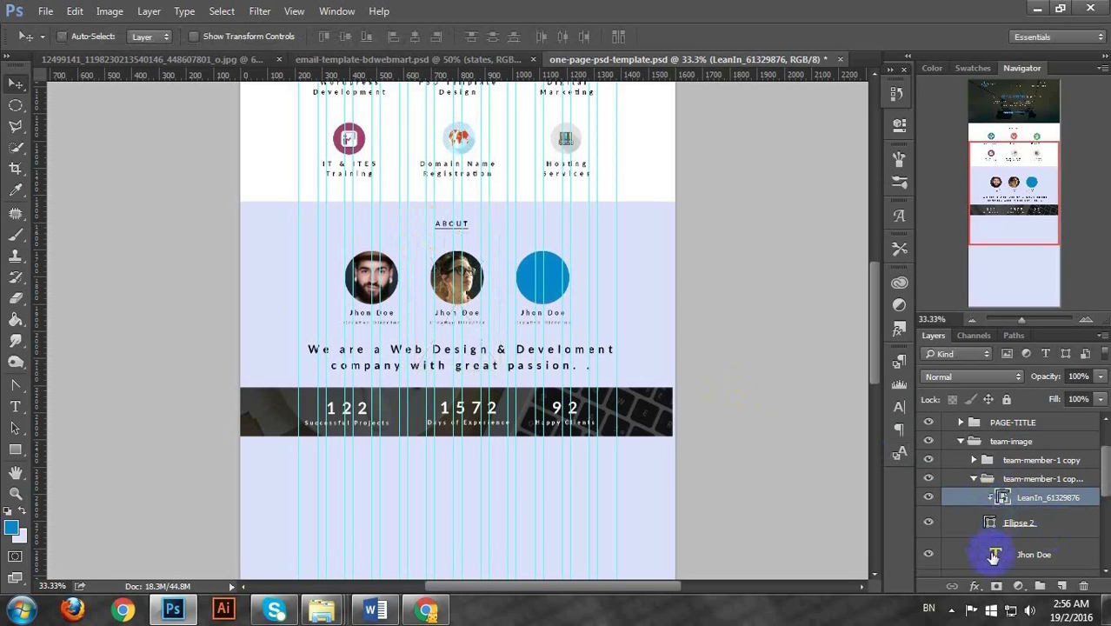
Replace the placeholder name under the middle photo with the team member's name and change her job title to Web Developer
double_click(993, 555)
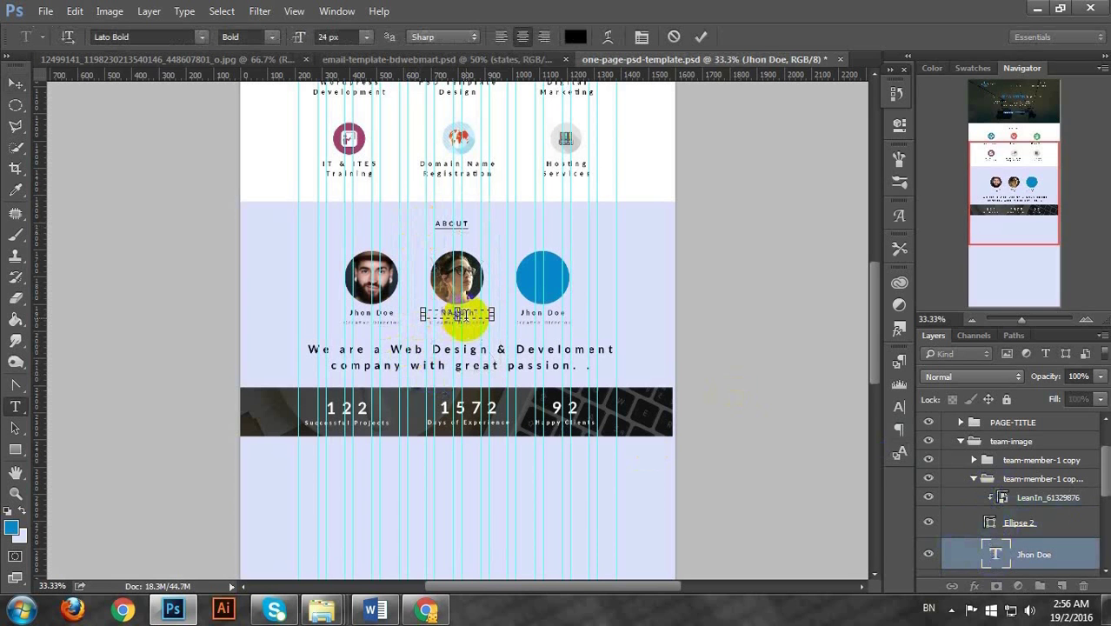
key(ctrl+Return)
key(v)
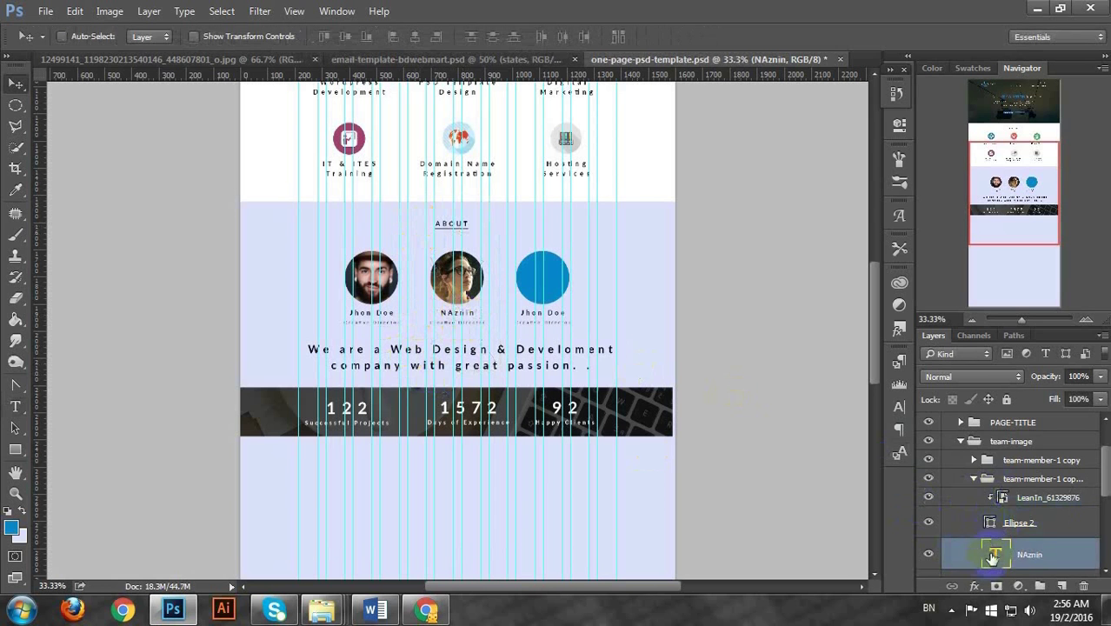
scroll(980, 553, down, 2)
double_click(995, 530)
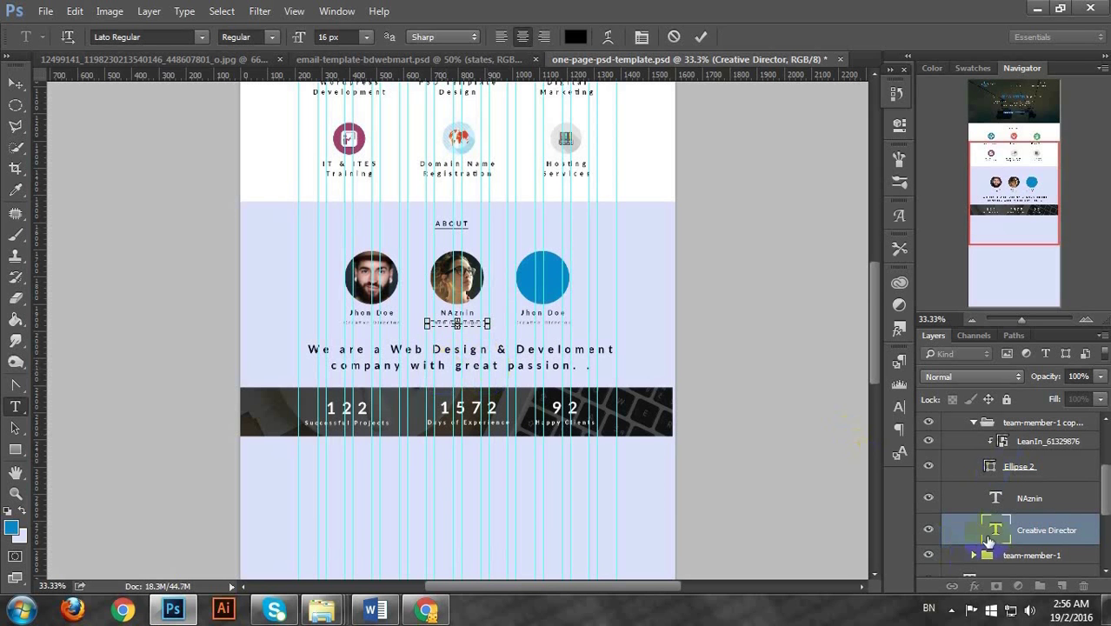
key(ctrl+Return)
key(ctrl+plus)
key(ctrl+plus)
key(ctrl+plus)
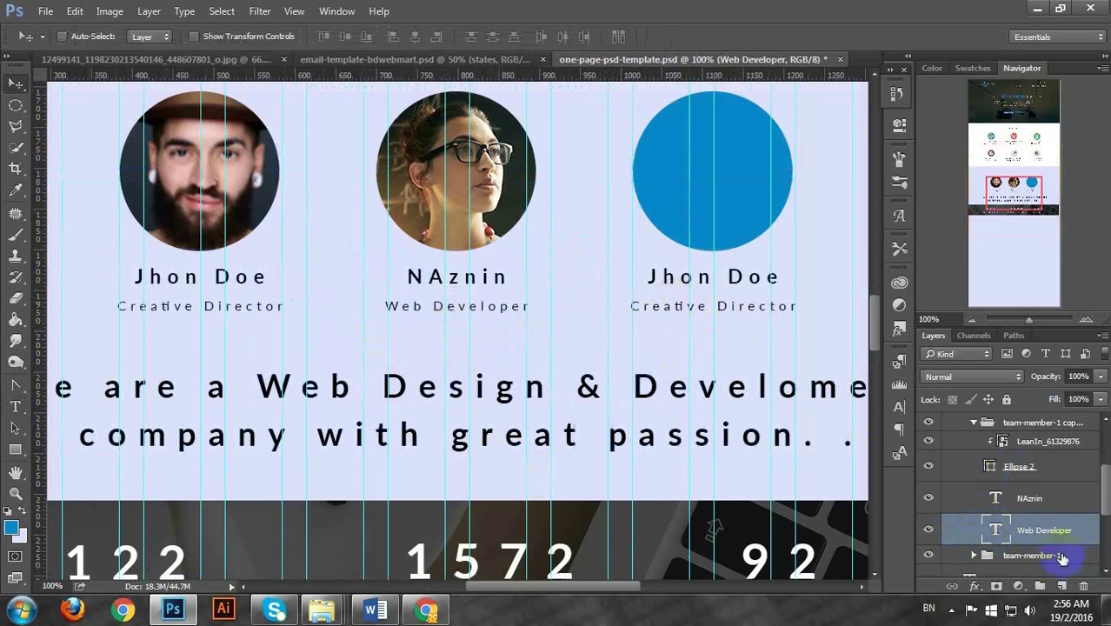
Place the portrait of the man in a suit from the images folder directly above Ellipse 2 in the team-member-1 group
click(974, 423)
click(974, 442)
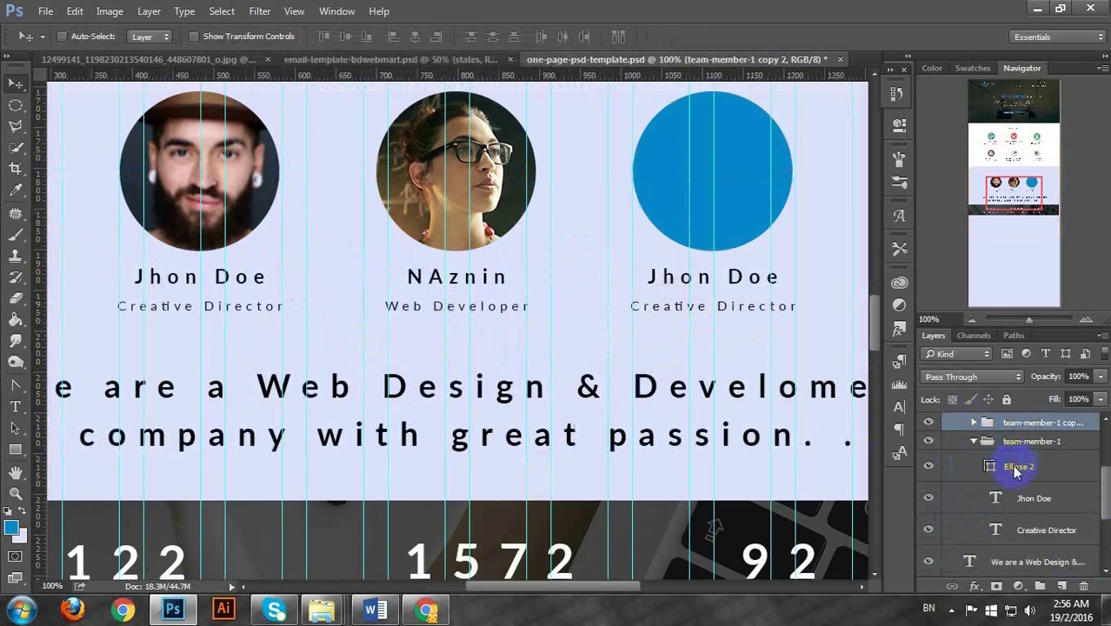
click(1014, 470)
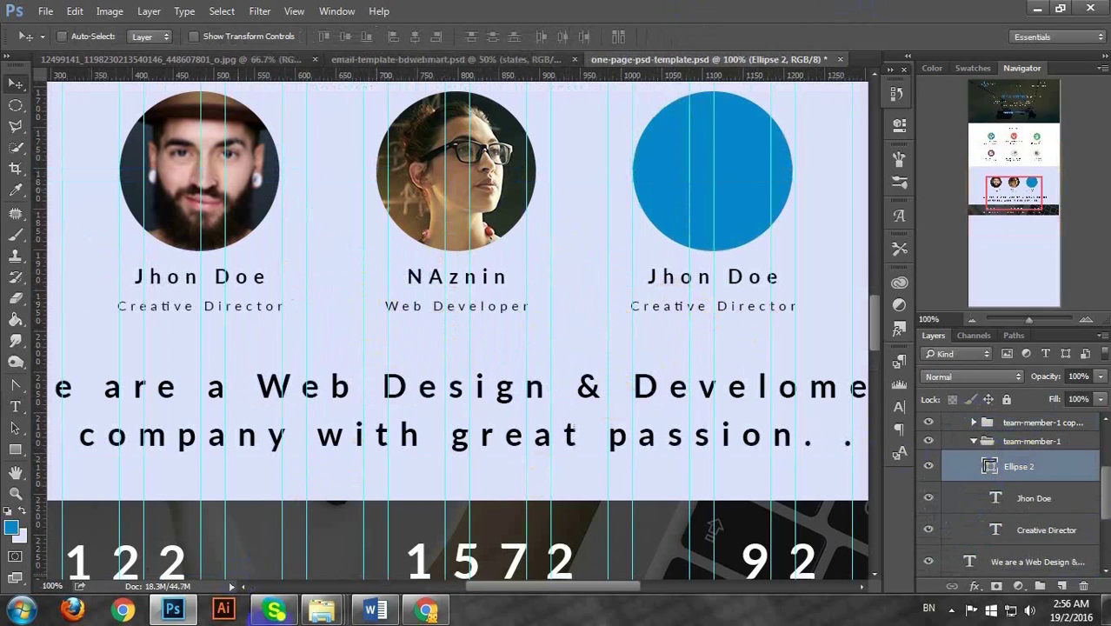
click(1038, 8)
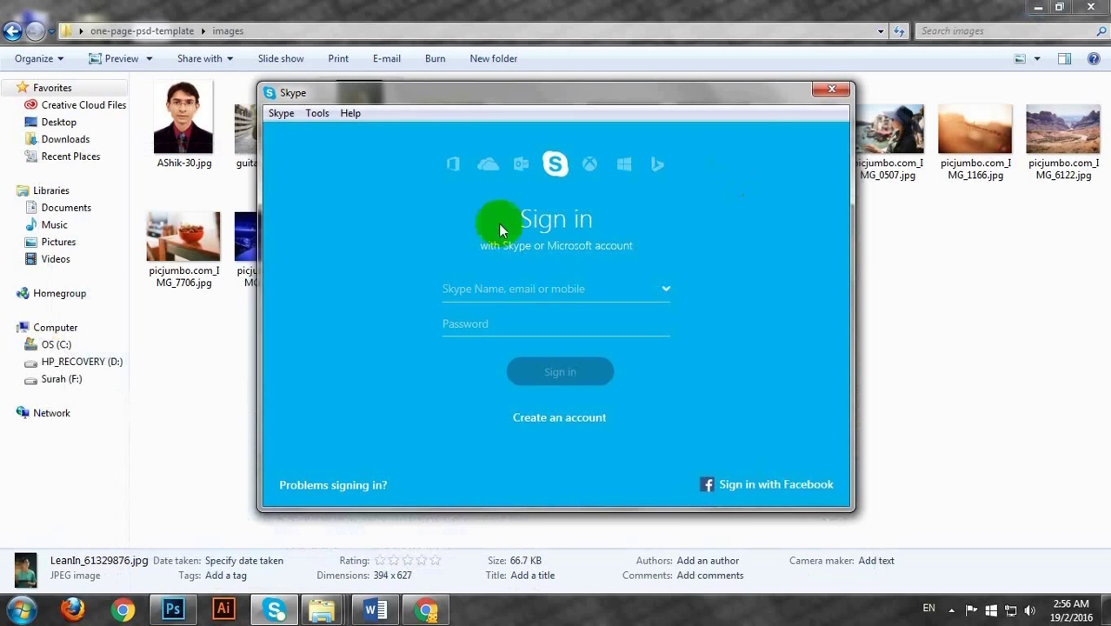
click(847, 89)
click(185, 131)
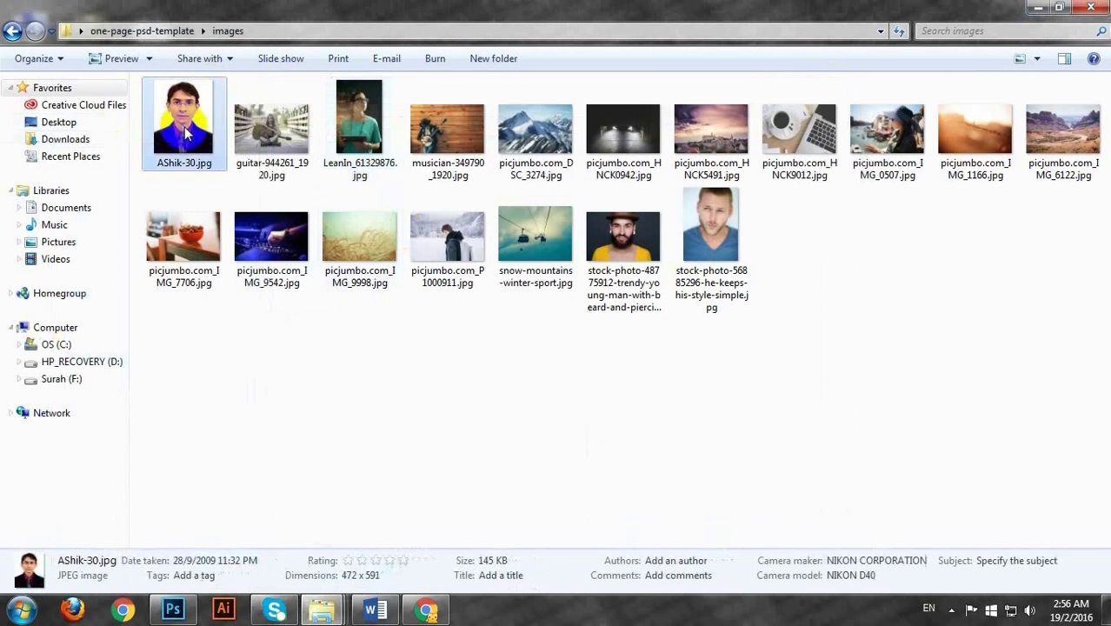
drag(200, 124, 734, 213)
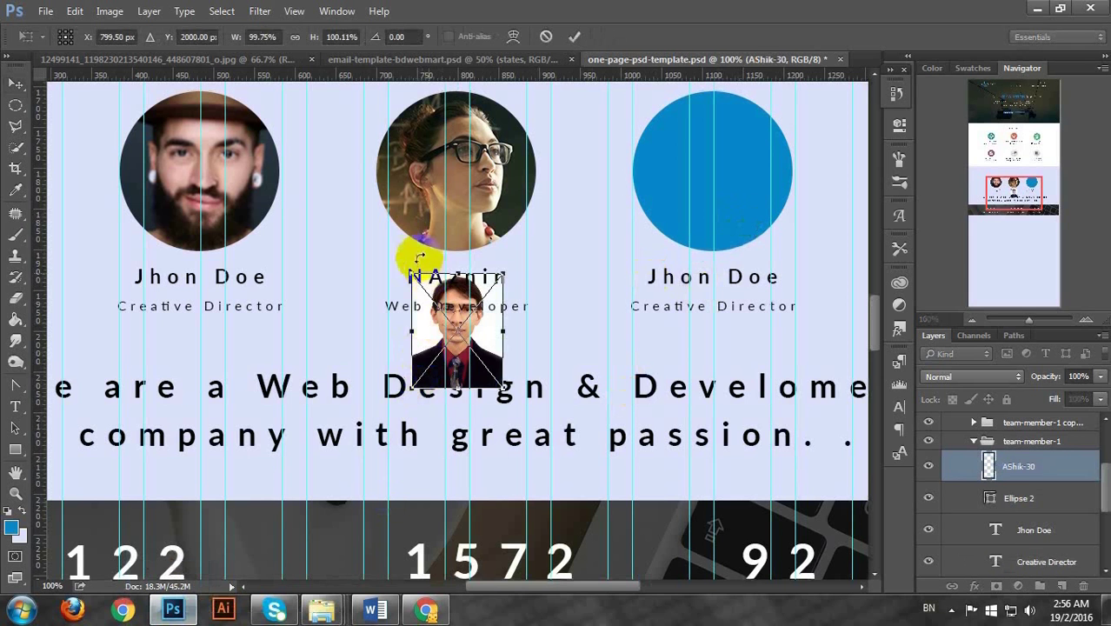
Scale the suited man's portrait to about 181% by 182% over the third circle and clip it to Ellipse 2 with his face centered
drag(408, 276, 367, 227)
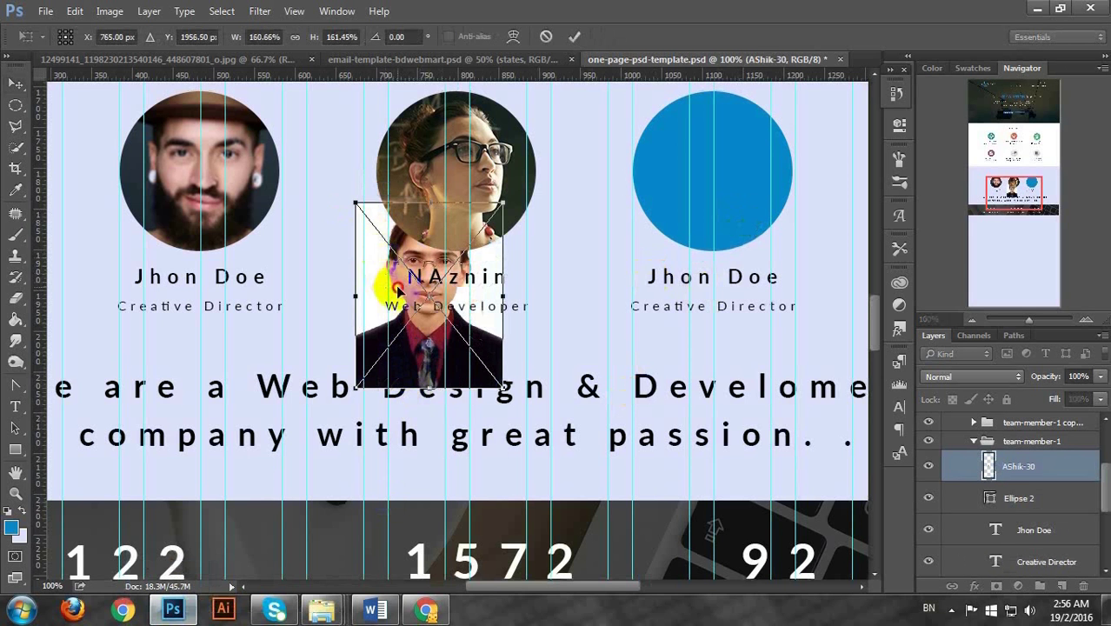
drag(396, 273, 693, 141)
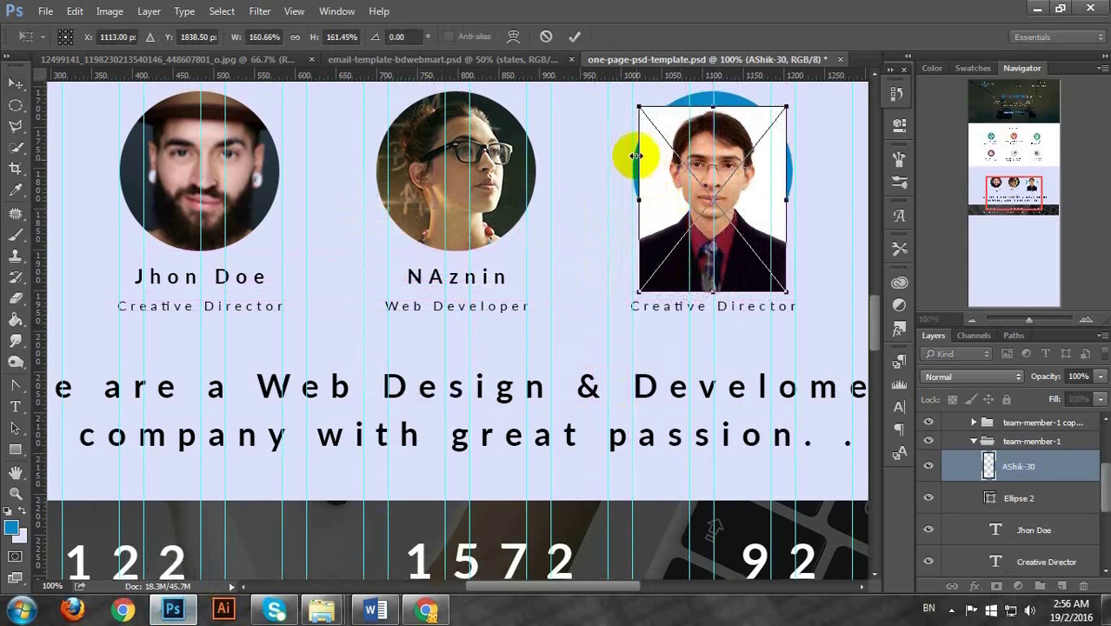
drag(626, 101, 612, 81)
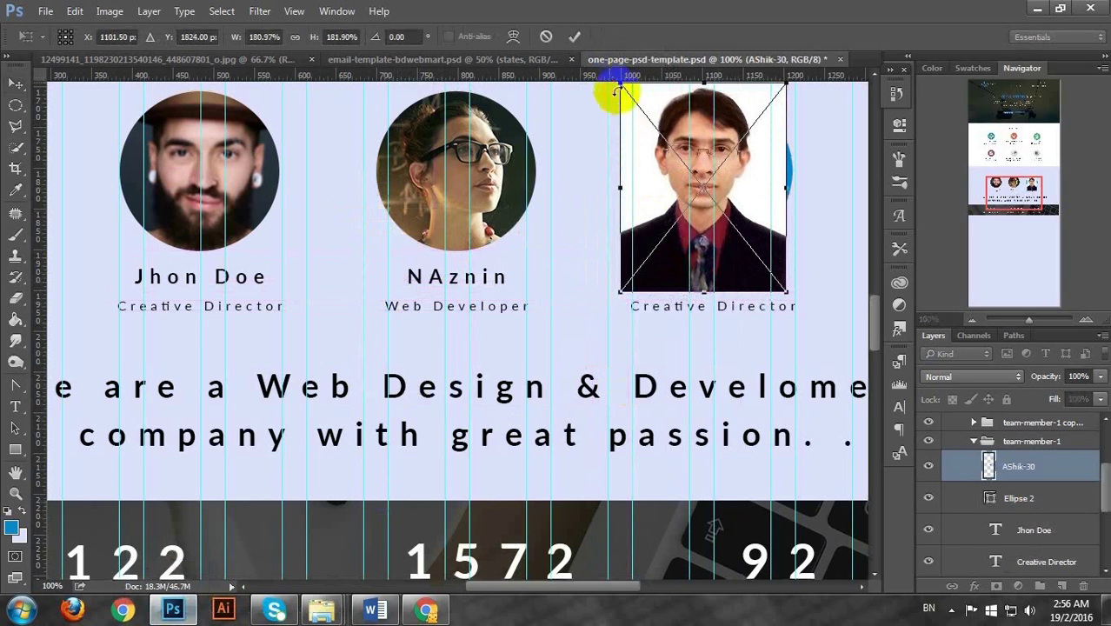
mouse_move(655, 134)
mouse_down()
mouse_move(680, 153)
mouse_move(673, 135)
mouse_up()
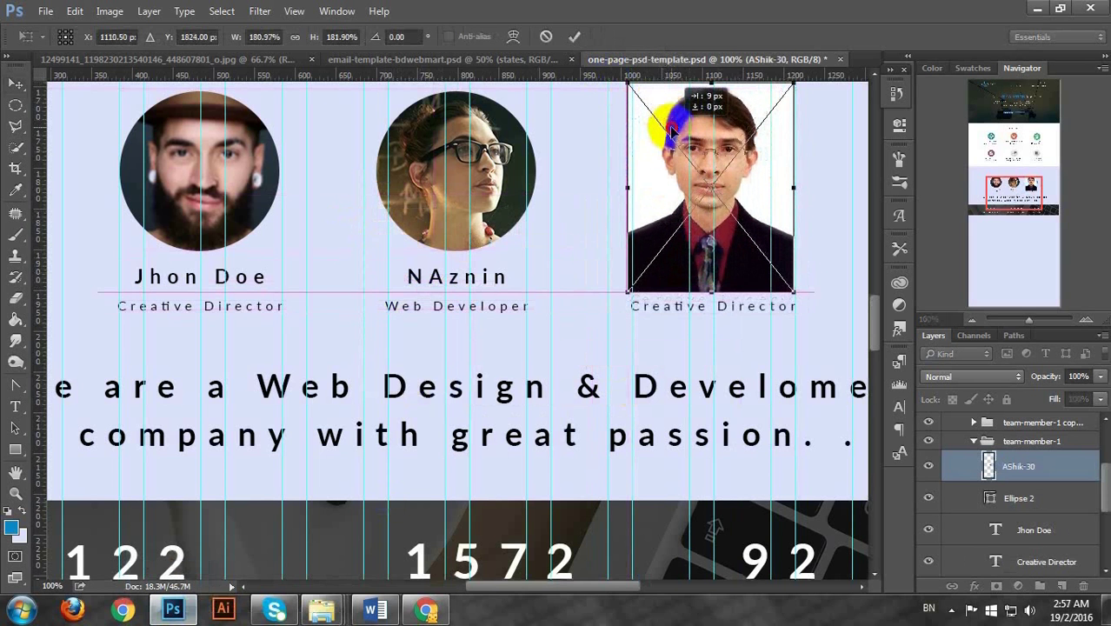
key(Return)
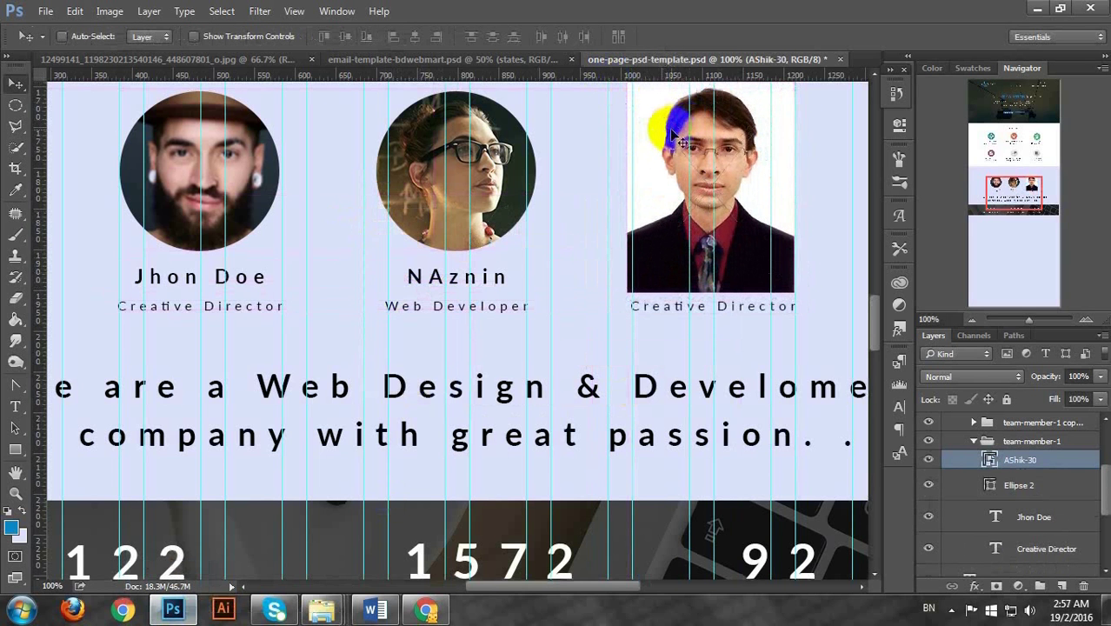
alt+click(1051, 466)
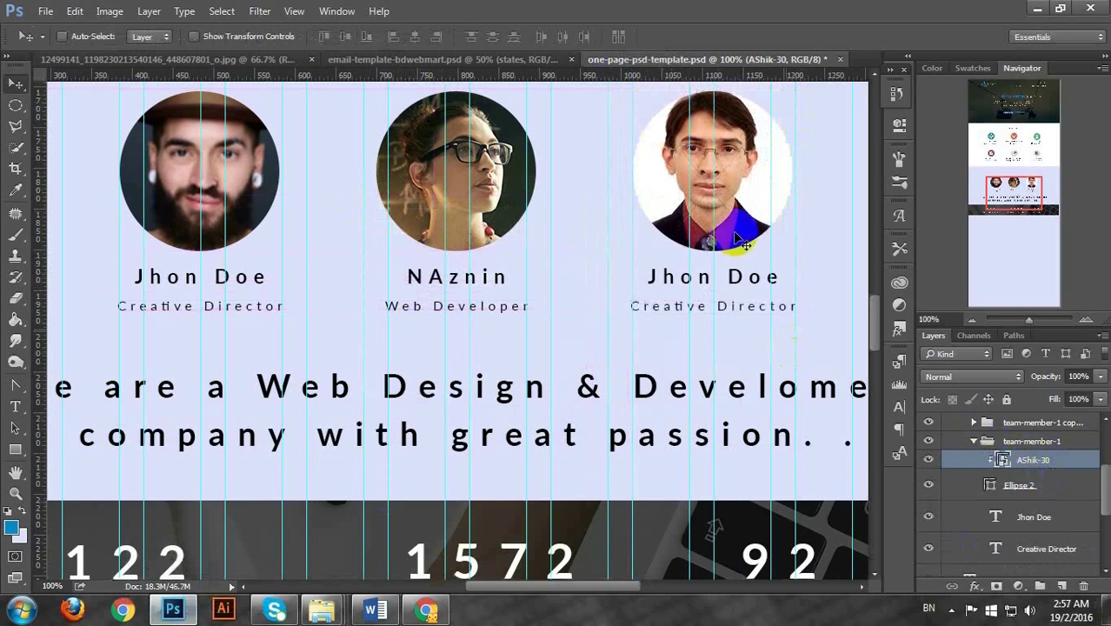
drag(735, 180, 737, 183)
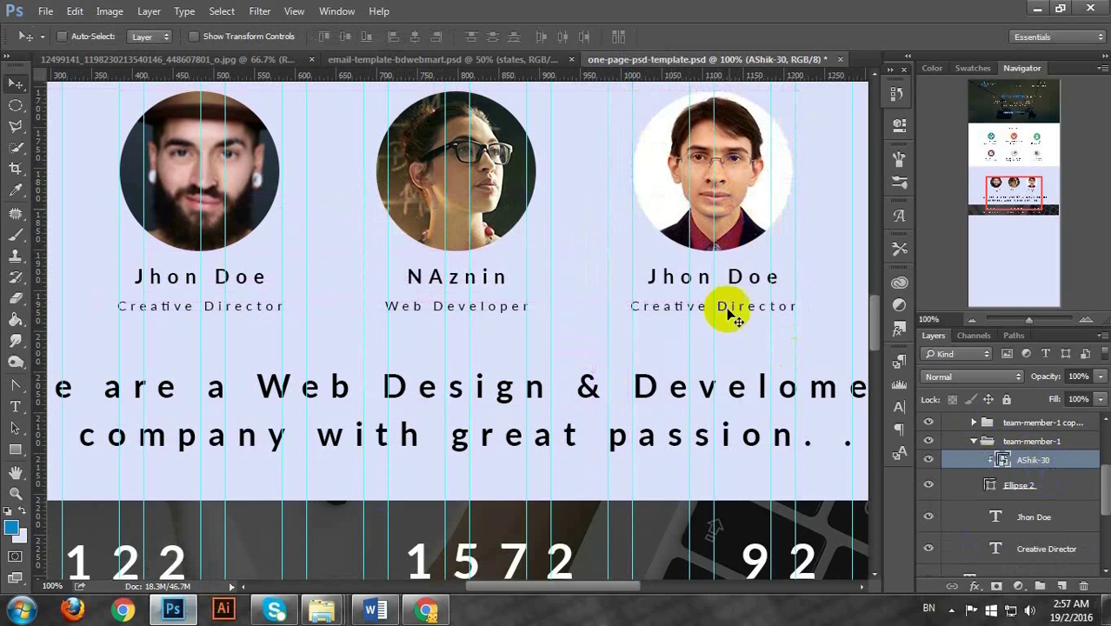
Replace the placeholder name under the third photo with the team member's name and change his job title to Web Designer
double_click(992, 517)
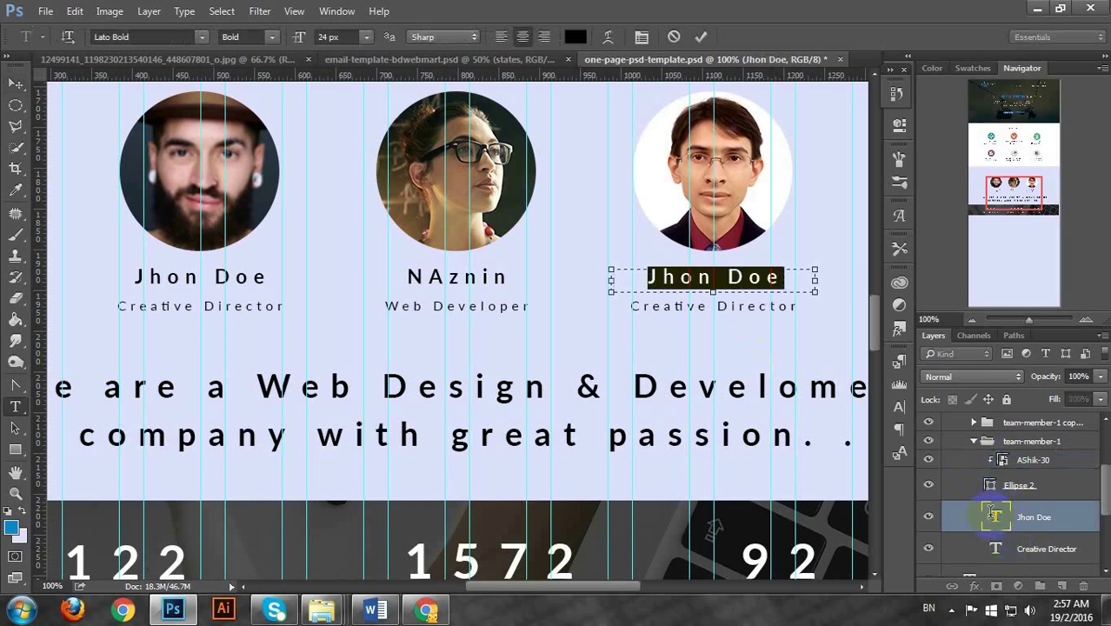
click(763, 265)
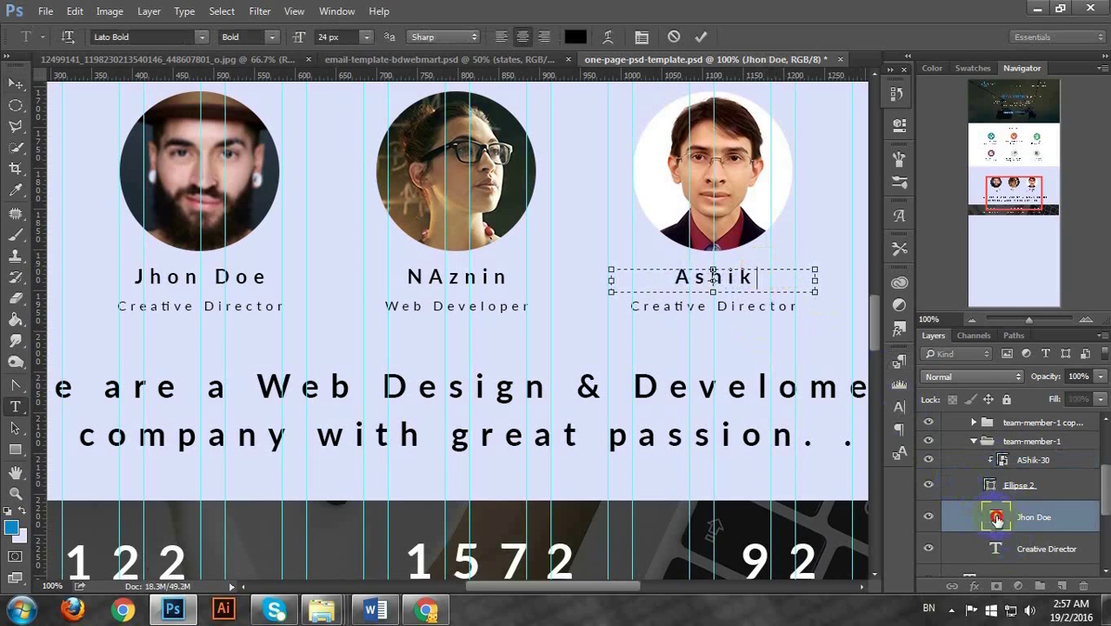
key(ctrl+Return)
key(v)
double_click(997, 551)
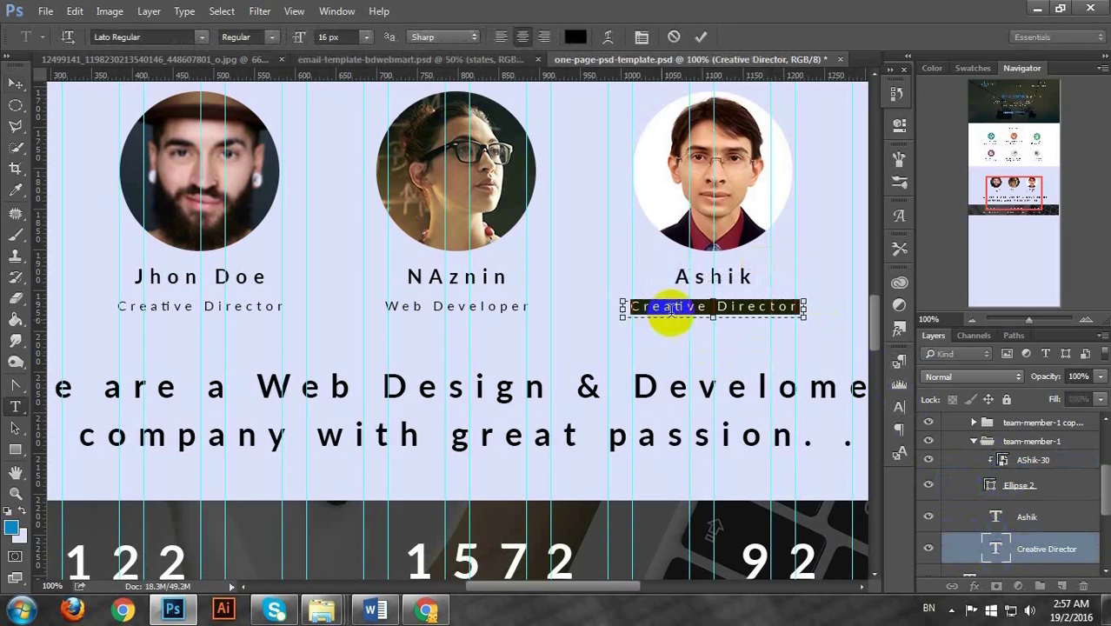
text(Web Designer)
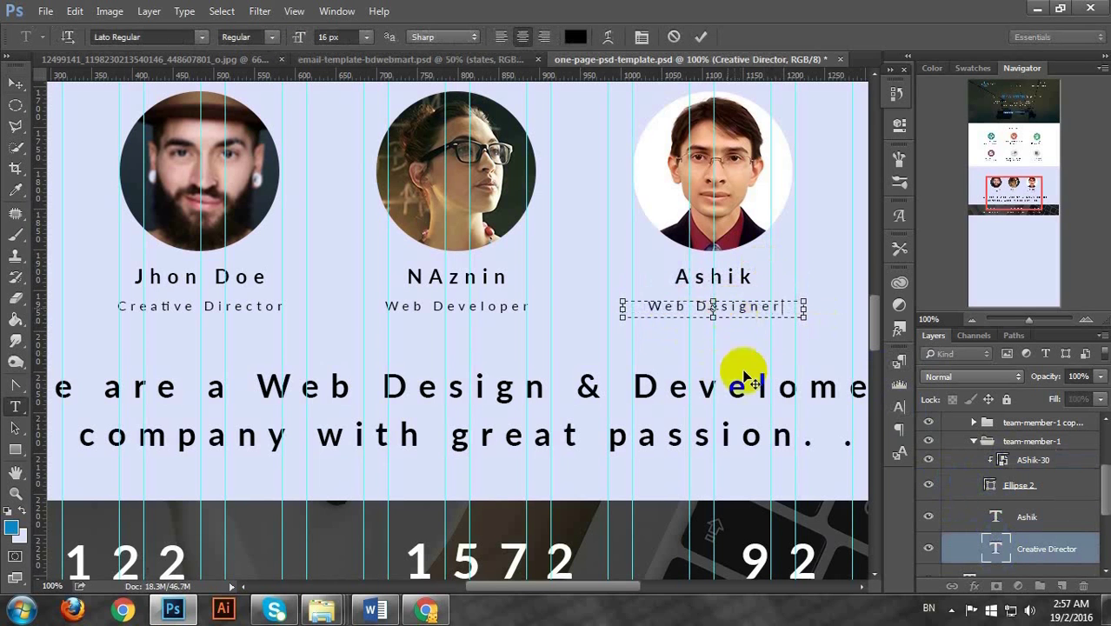
key(ctrl+Return)
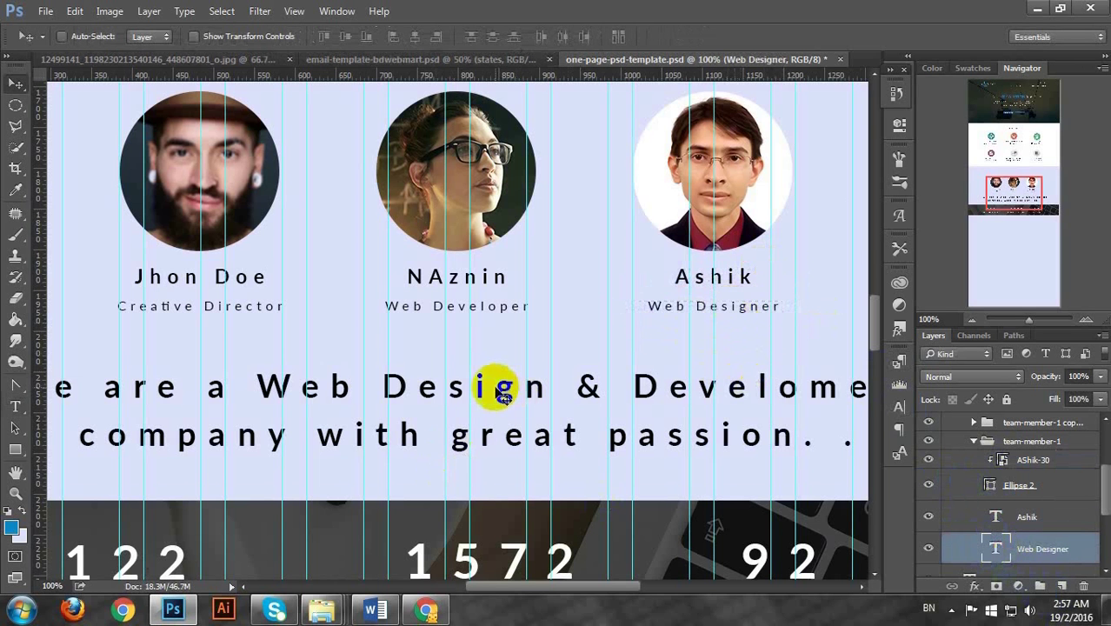
Save the template and hide the guides to review the page from the header down to the statistics strip
key(ctrl+0)
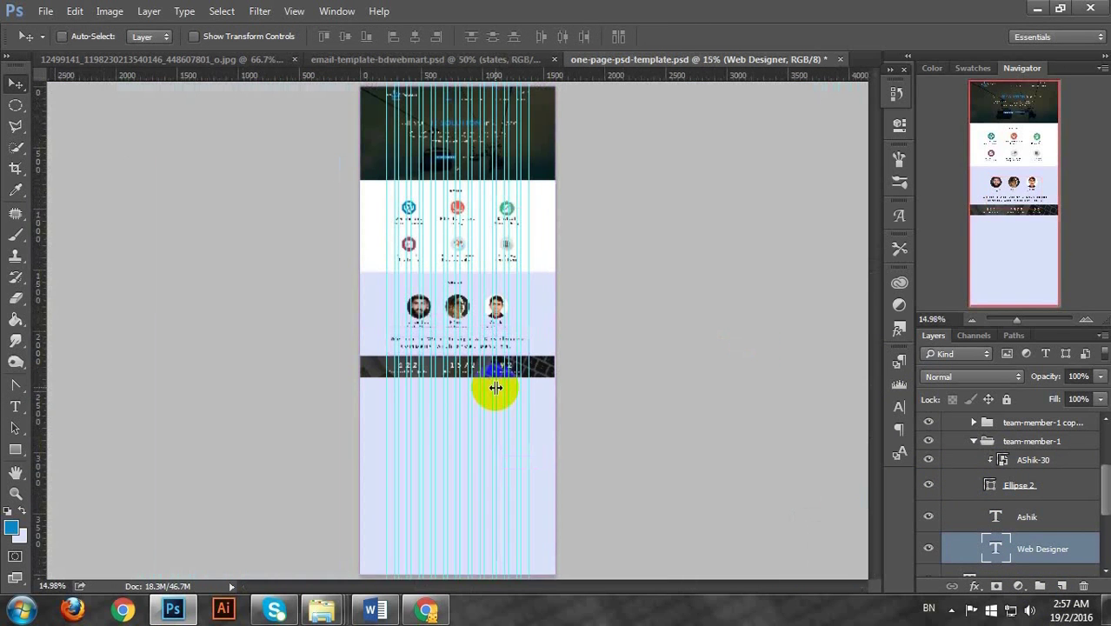
key(ctrl+s)
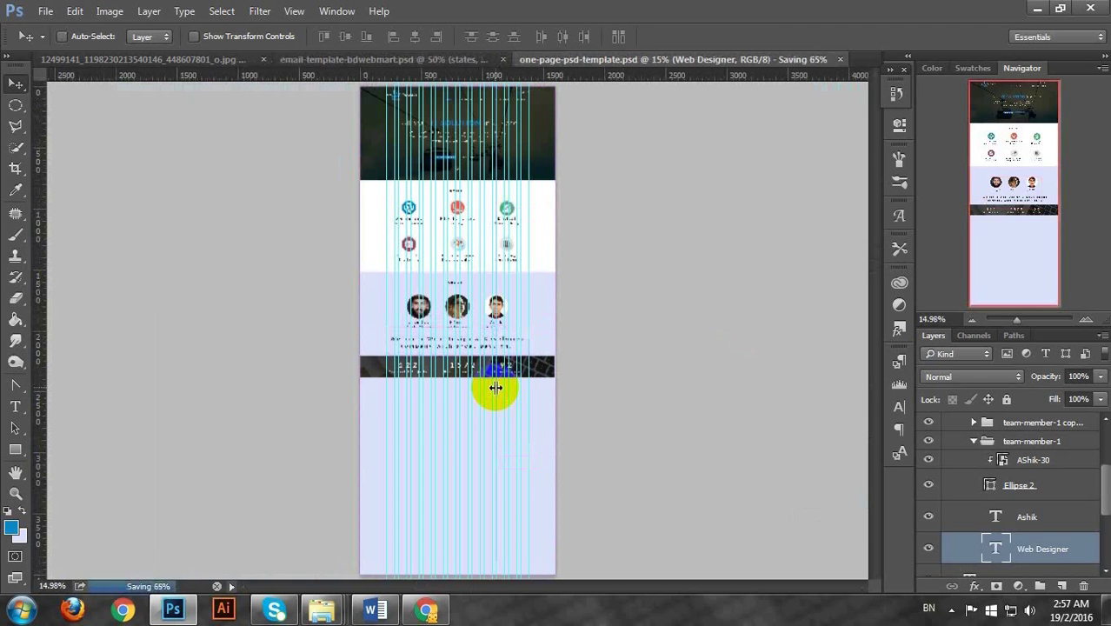
key(ctrl+semicolon)
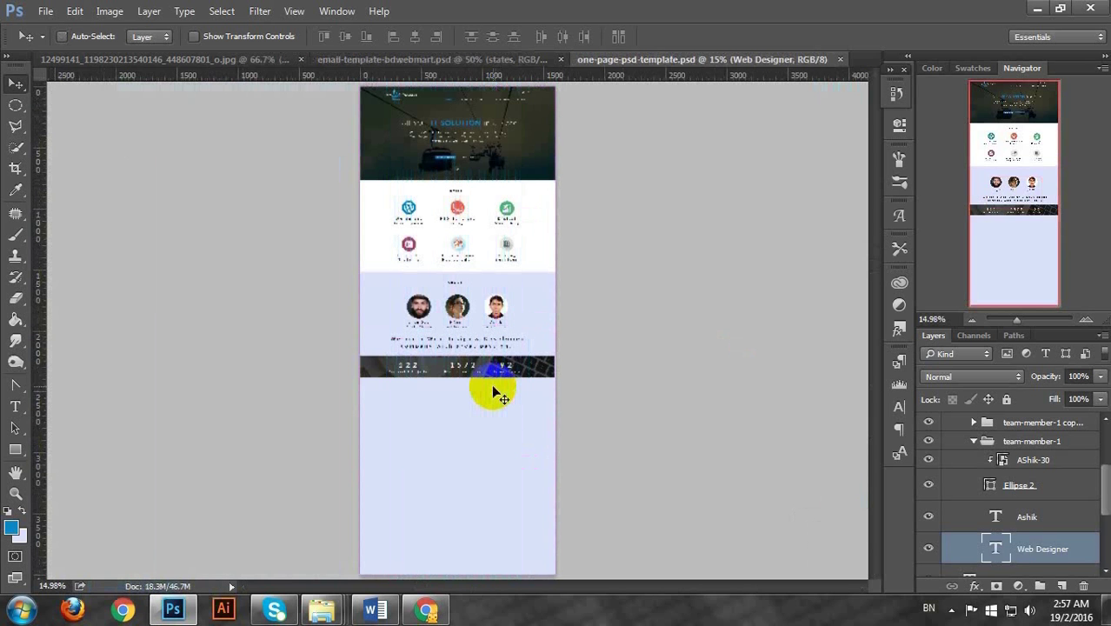
scroll(490, 385, up, 3)
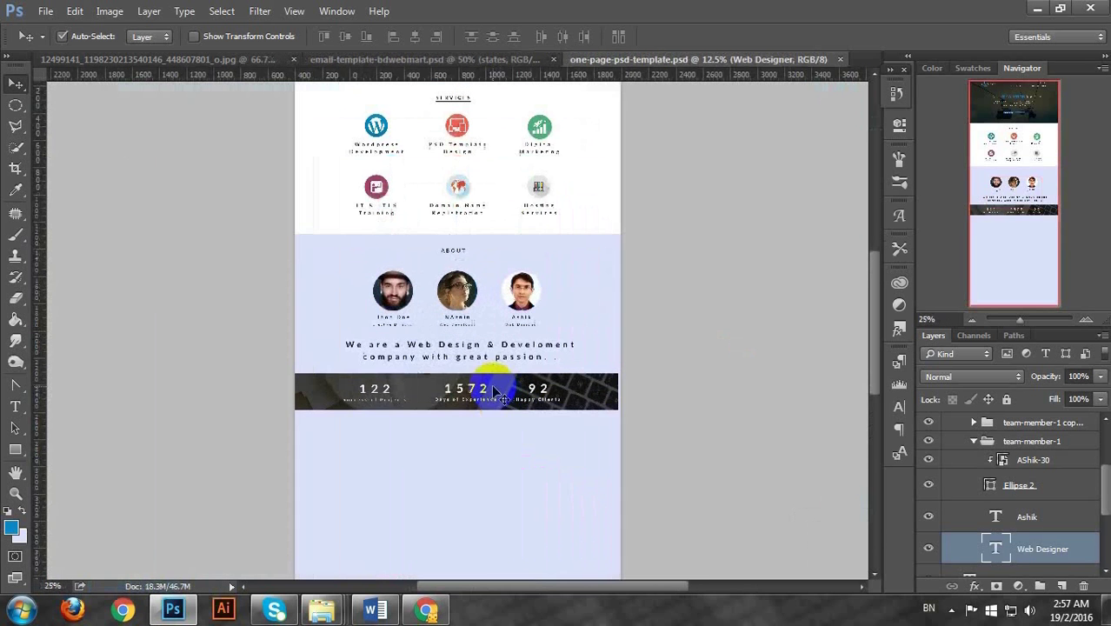
drag(1016, 219, 1019, 134)
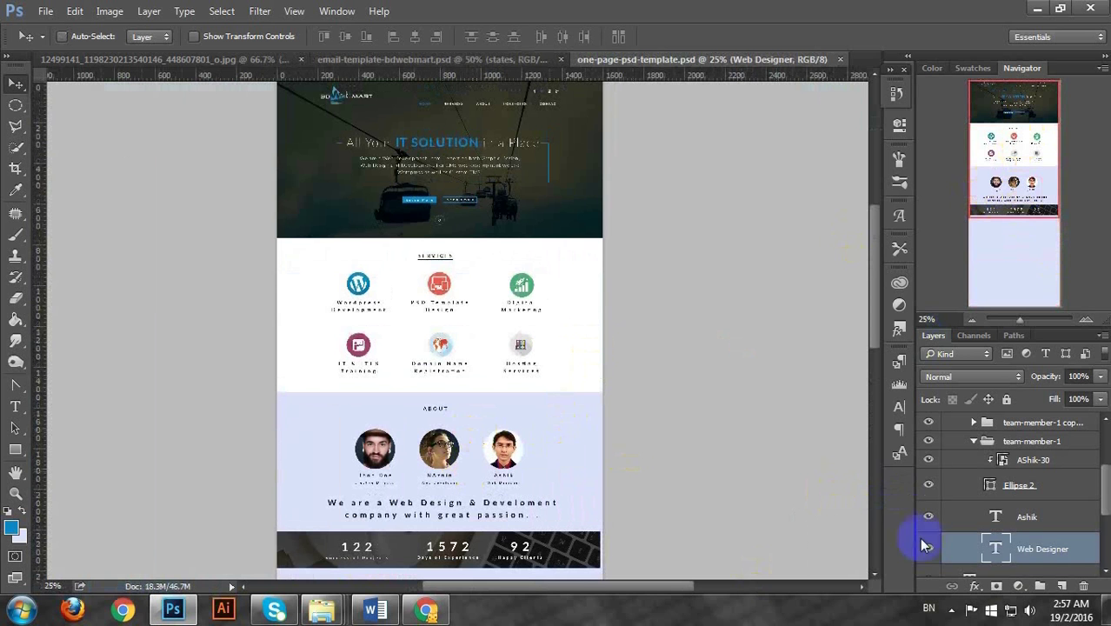
scroll(400, 452, down, 4)
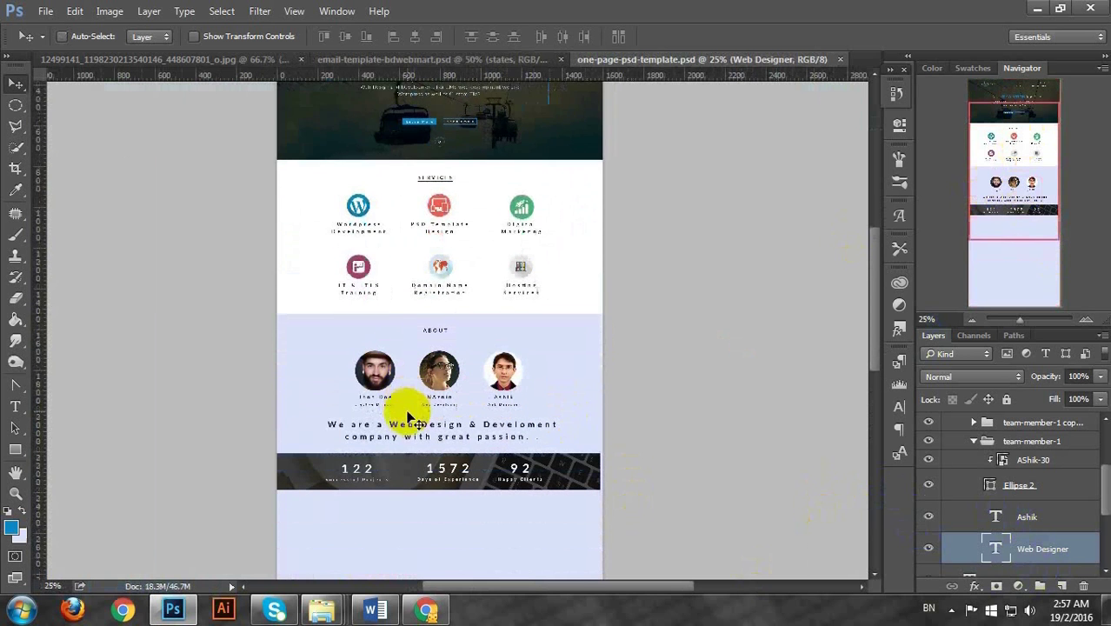
scroll(408, 443, down, 4)
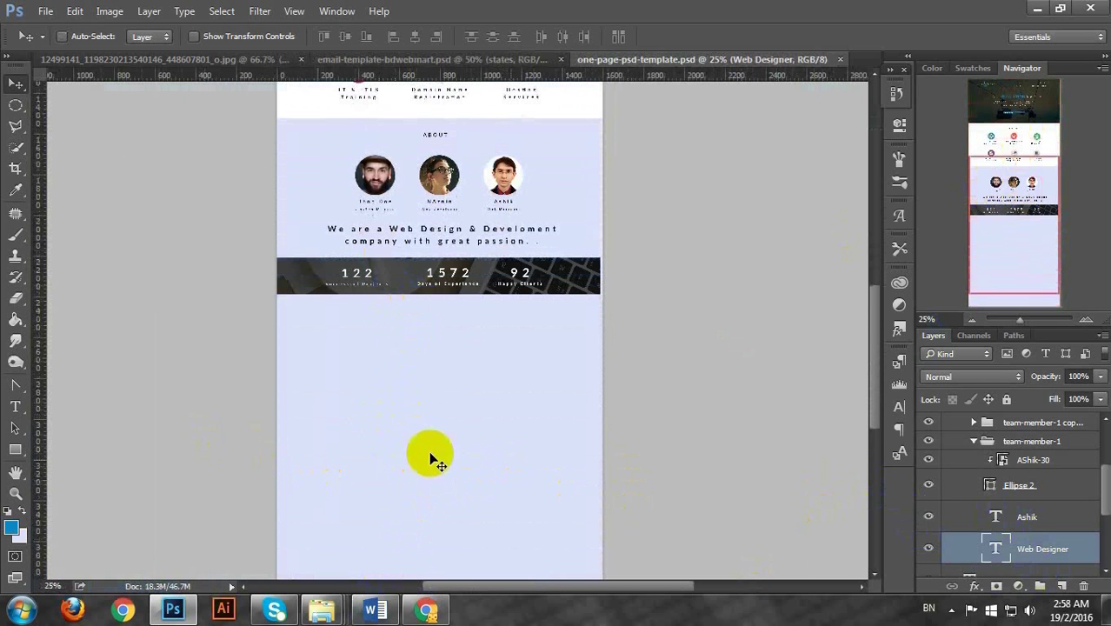
Save a JPEG copy of the template as one-page-psd-template.jpg in the one-page-psd-template folder
scroll(408, 443, down, 3)
scroll(408, 500, up, 9)
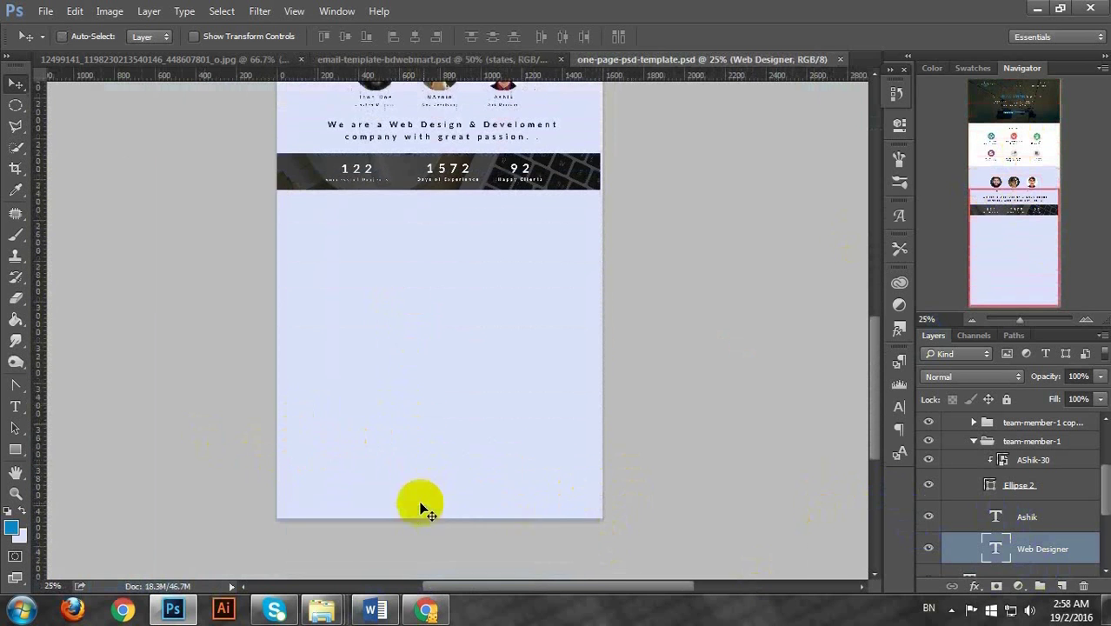
scroll(393, 501, up, 4)
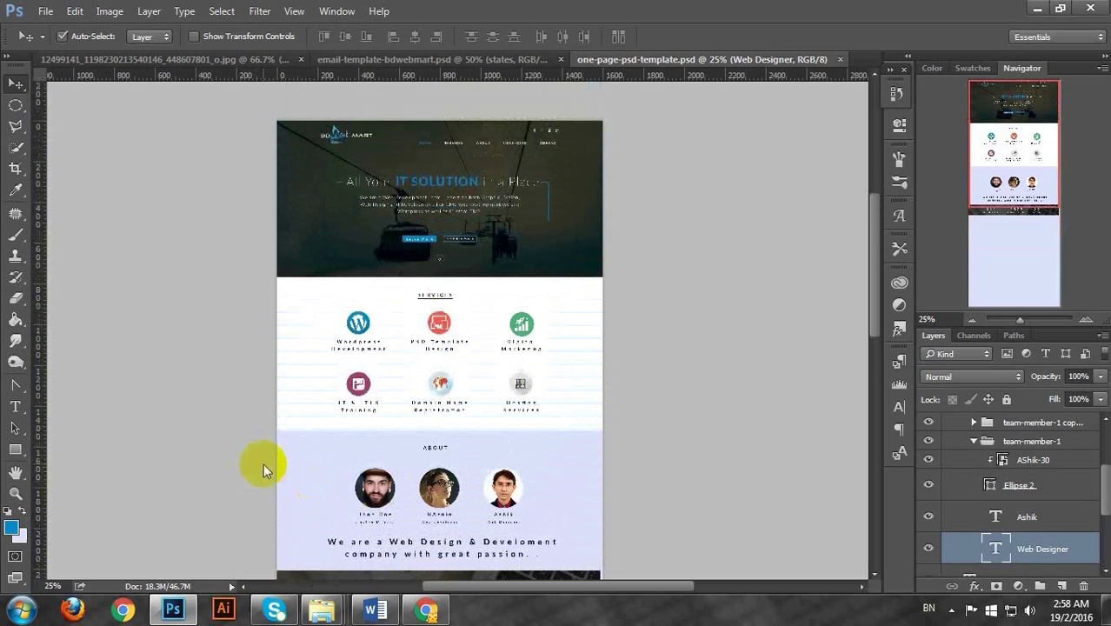
key(ctrl+shift+s)
key(Tab)
key(j)
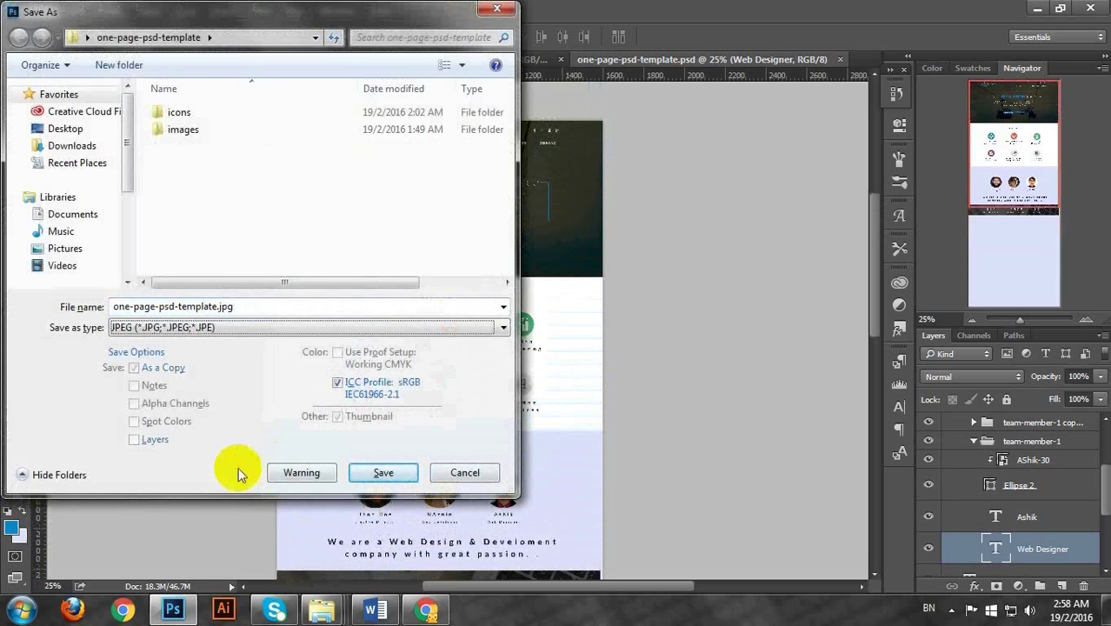
click(363, 472)
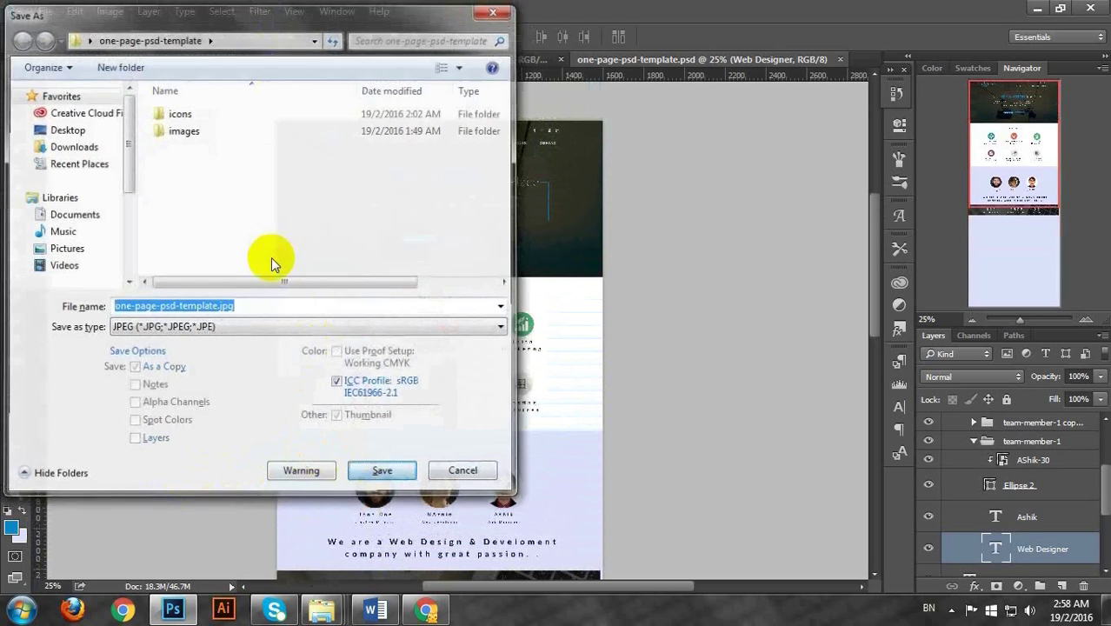
click(624, 150)
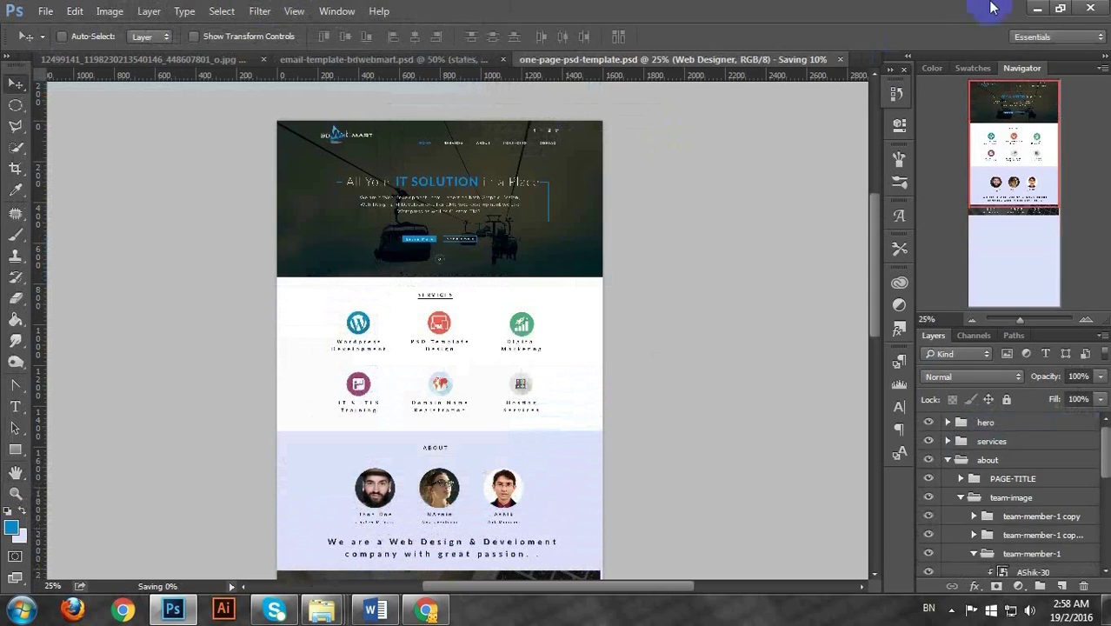
Switch to the file explorer, go back to the one-page-psd-template folder and open one-page-psd-template.jpg in the photo viewer
click(1036, 7)
click(617, 352)
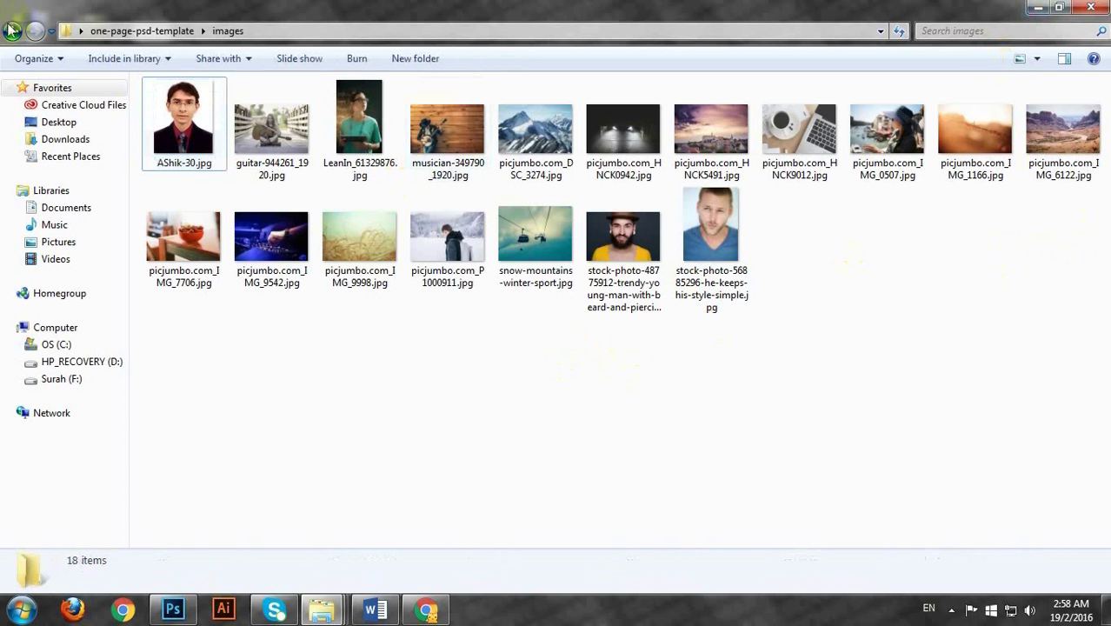
click(11, 30)
click(377, 113)
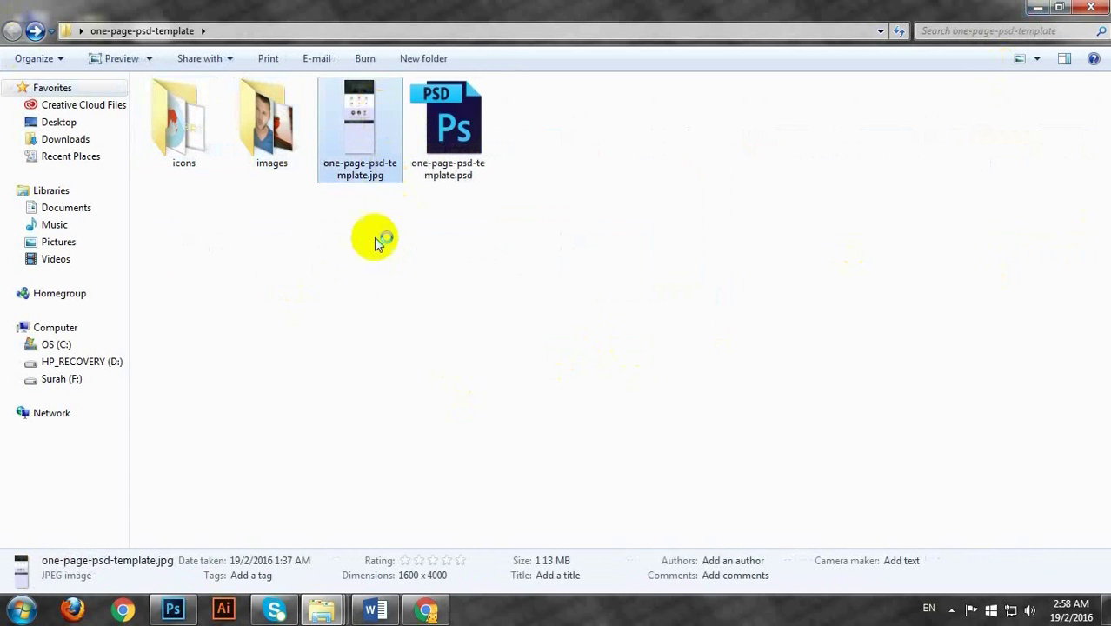
Inspect the exported image's header and hero area, including the logo, navigation, headline and buttons
scroll(348, 330, up, 5)
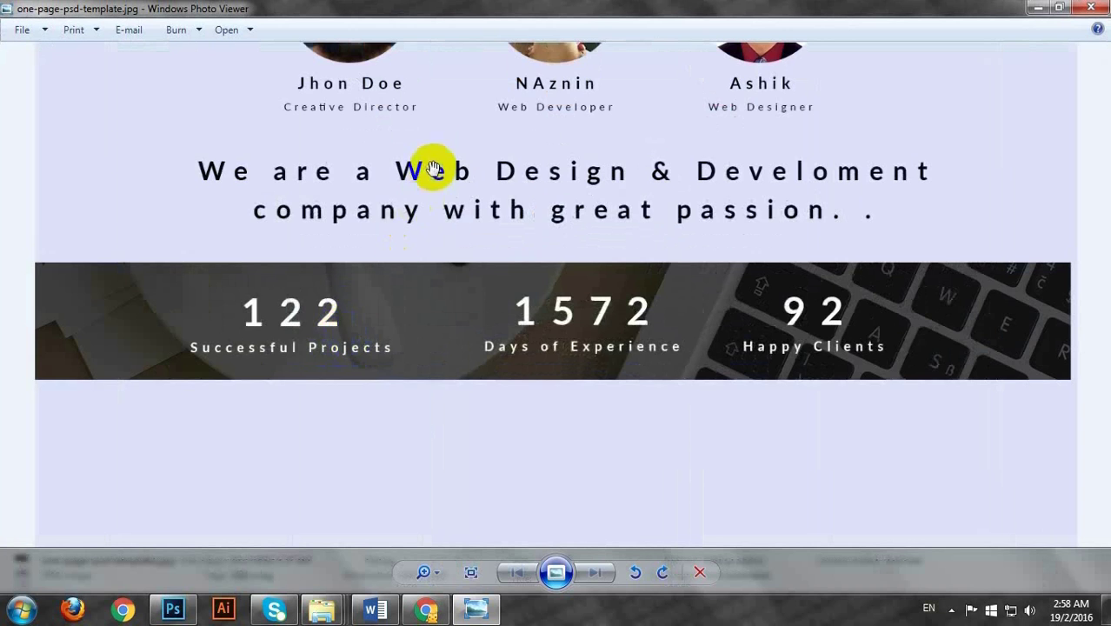
scroll(447, 141, down, 3)
scroll(503, 179, up, 10)
drag(522, 186, 508, 301)
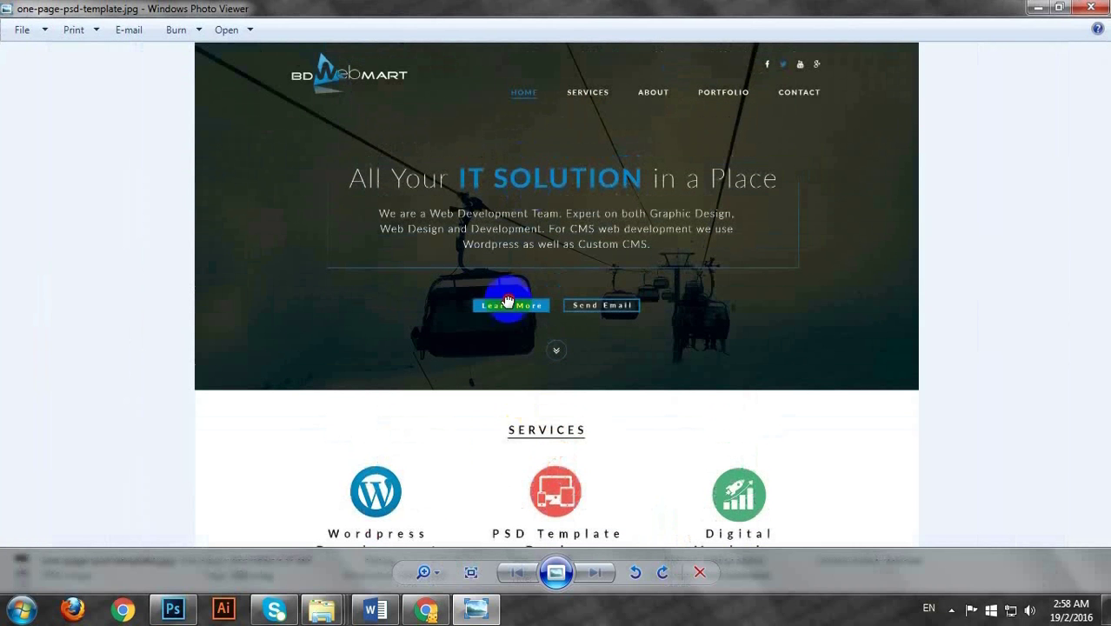
click(569, 360)
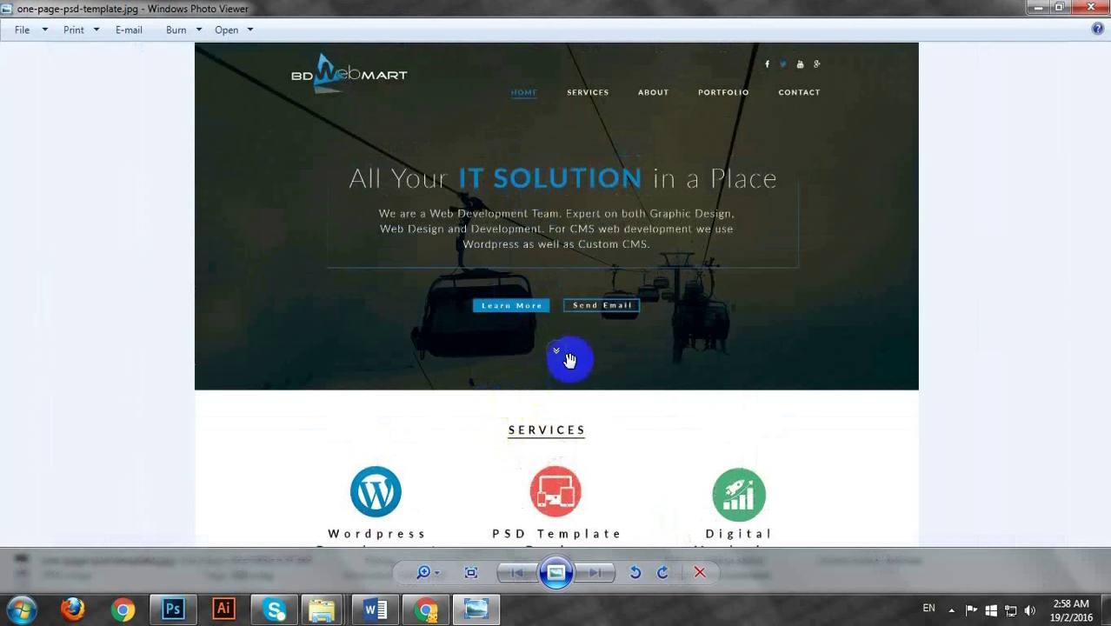
click(491, 260)
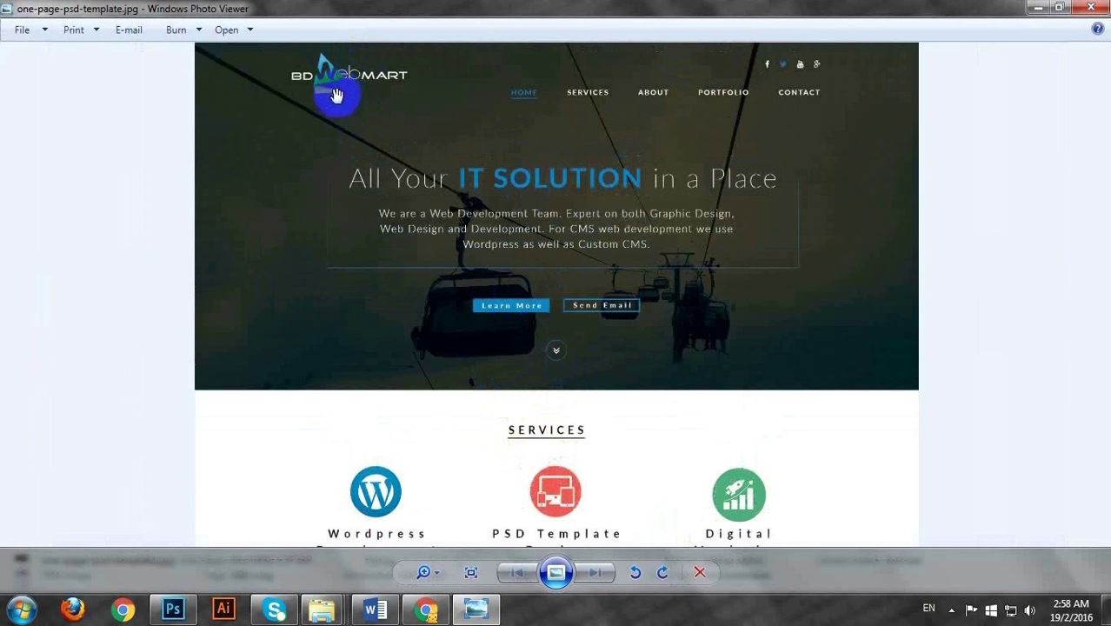
mouse_move(336, 95)
mouse_down()
mouse_move(379, 65)
mouse_move(709, 251)
mouse_move(634, 339)
mouse_move(656, 424)
mouse_up()
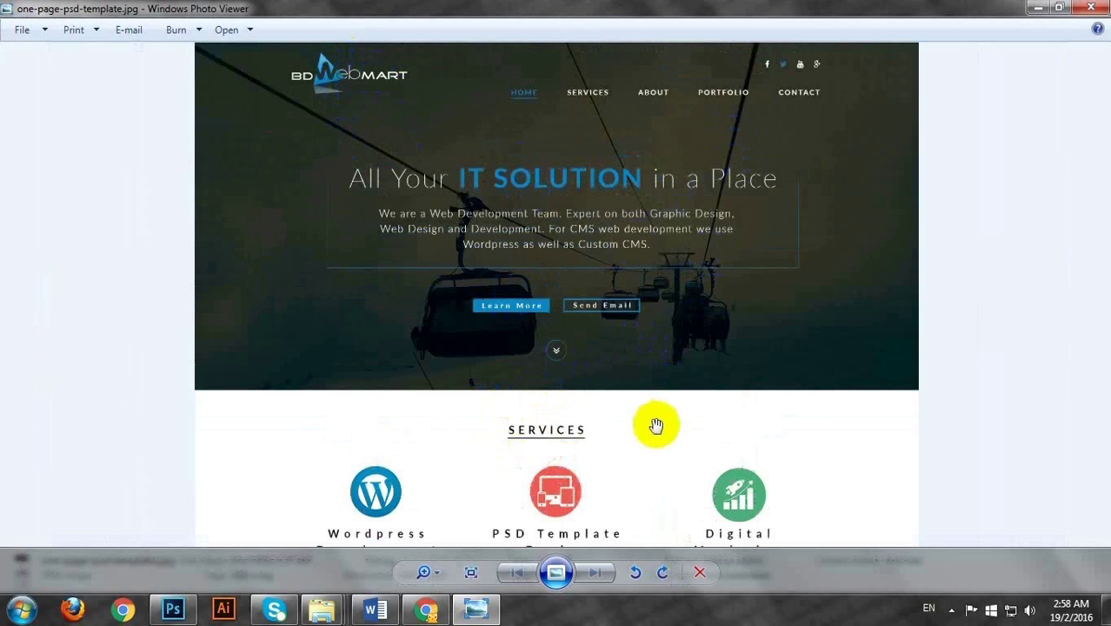
Examine the Services icons and the About section's team photos, names and titles in the exported image
scroll(656, 424, down, 5)
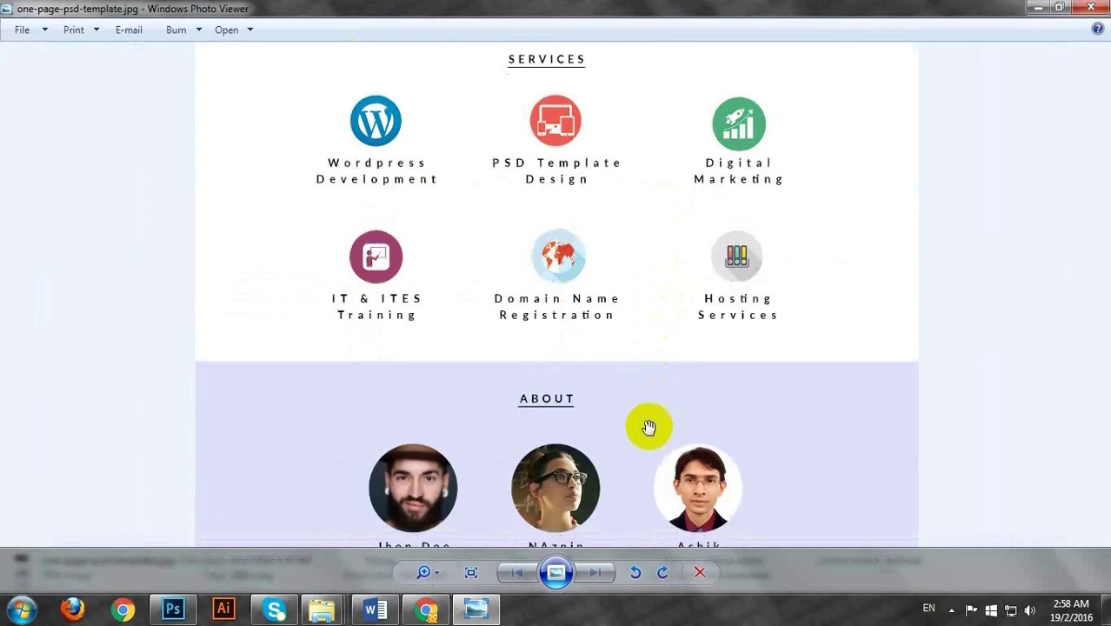
scroll(648, 426, down, 1)
scroll(639, 467, up, 2)
scroll(620, 551, down, 4)
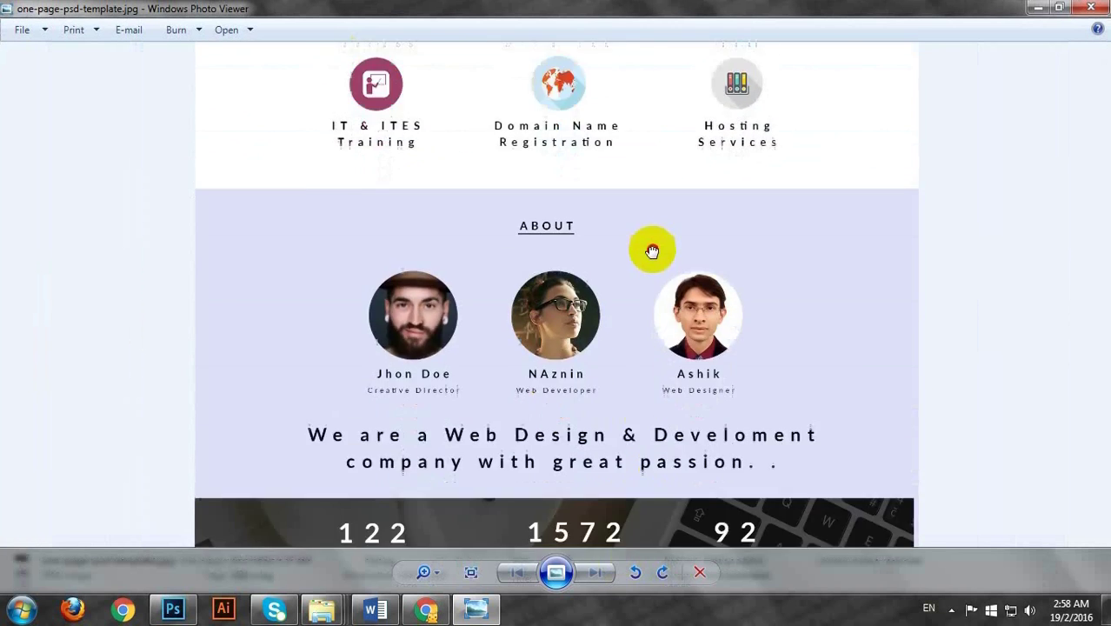
scroll(632, 349, down, 2)
scroll(635, 327, up, 2)
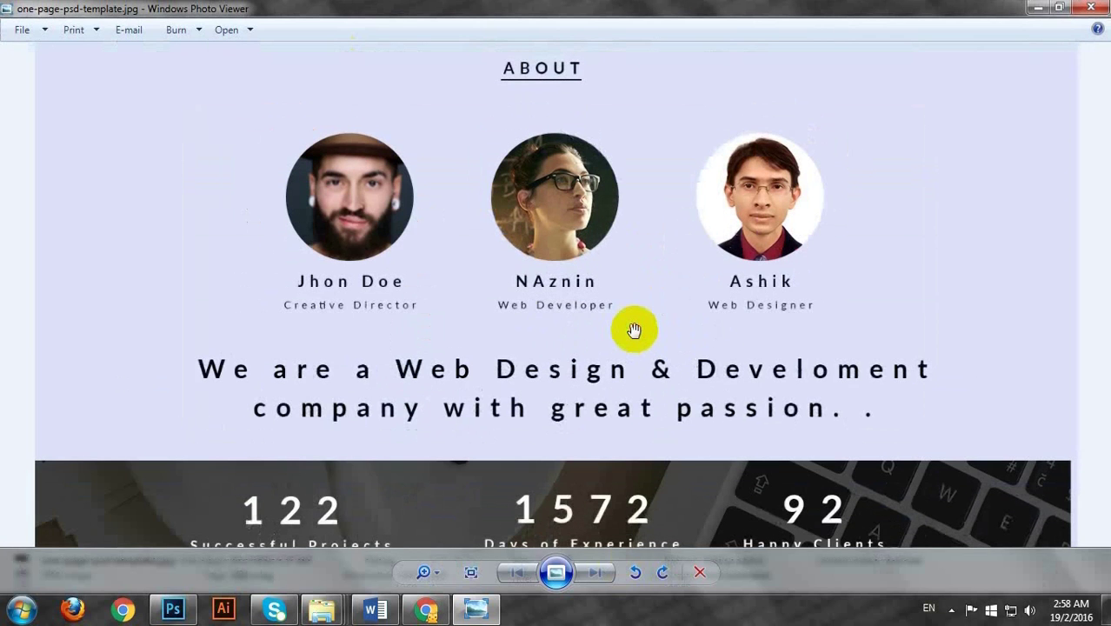
scroll(633, 329, up, 1)
drag(649, 236, 637, 412)
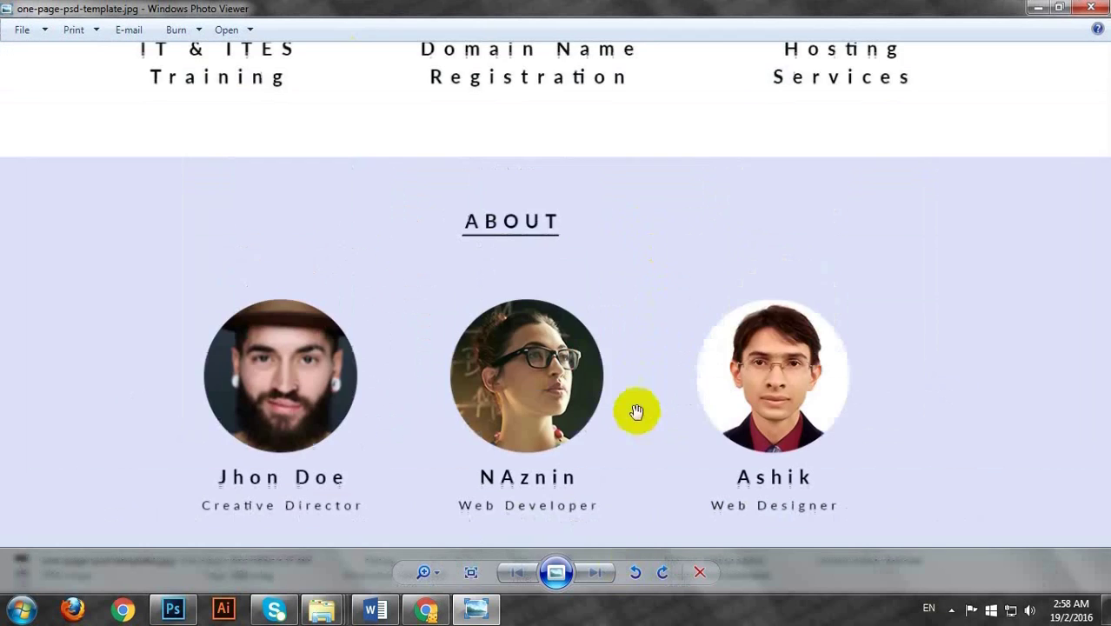
drag(646, 212, 675, 369)
Review the enlarged exported image section by section, from the header down through the About section
double_click(647, 9)
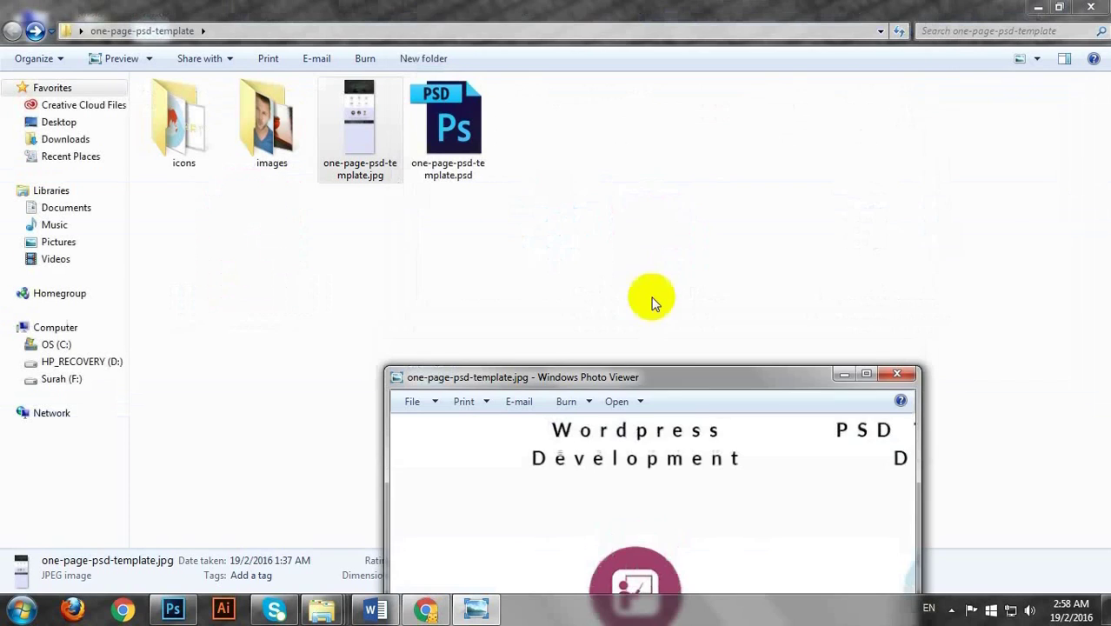
double_click(658, 375)
drag(599, 174, 626, 269)
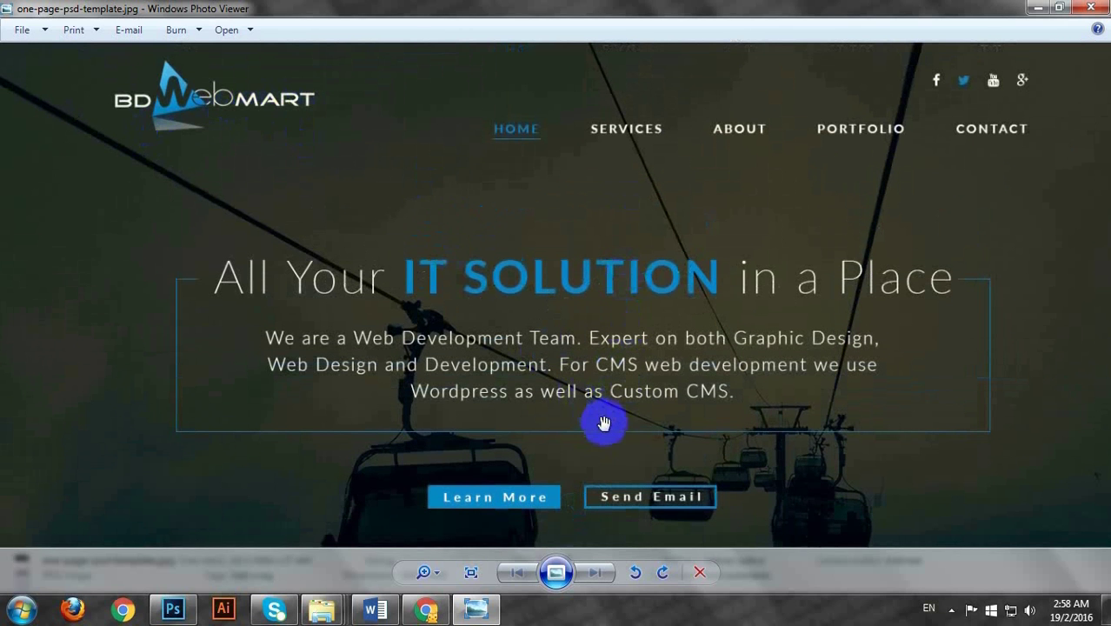
drag(630, 463, 630, 427)
drag(625, 365, 625, 240)
drag(618, 432, 617, 302)
drag(637, 461, 632, 302)
drag(632, 435, 631, 317)
drag(620, 401, 620, 273)
drag(620, 465, 619, 323)
drag(619, 449, 617, 235)
drag(617, 404, 617, 272)
drag(632, 113, 639, 502)
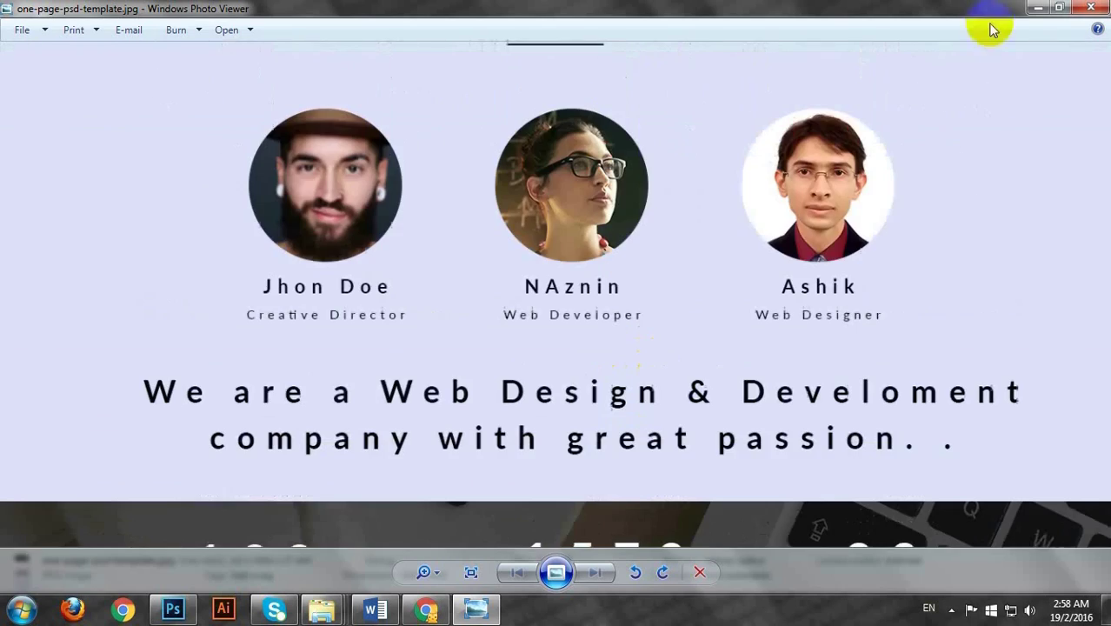
Close the image preview and the folder window and switch back to Photoshop
click(1094, 7)
click(1092, 8)
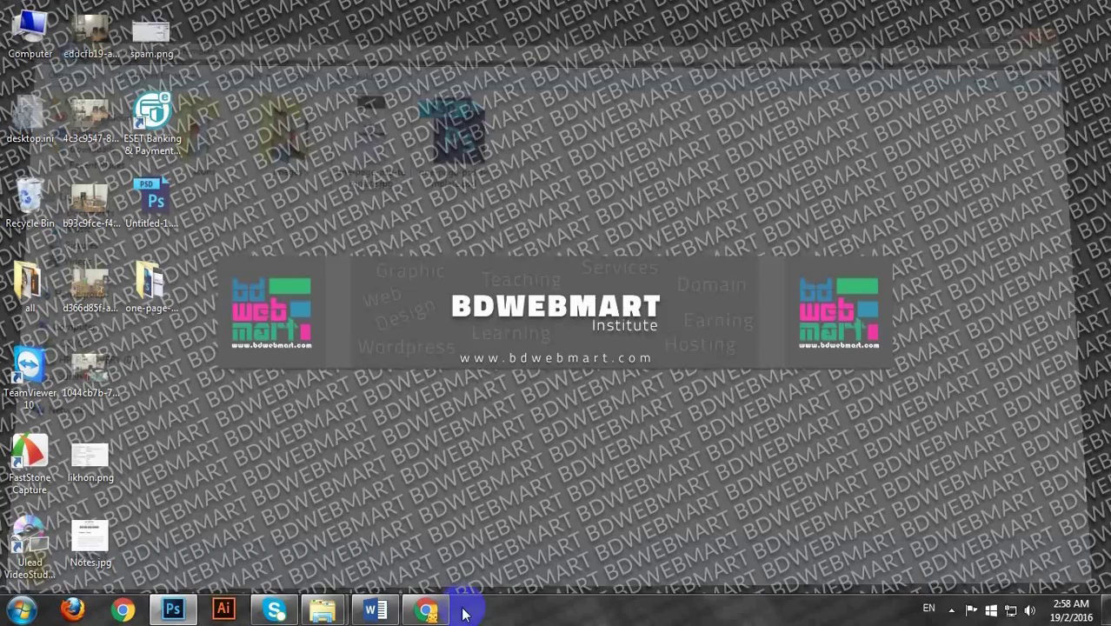
click(172, 610)
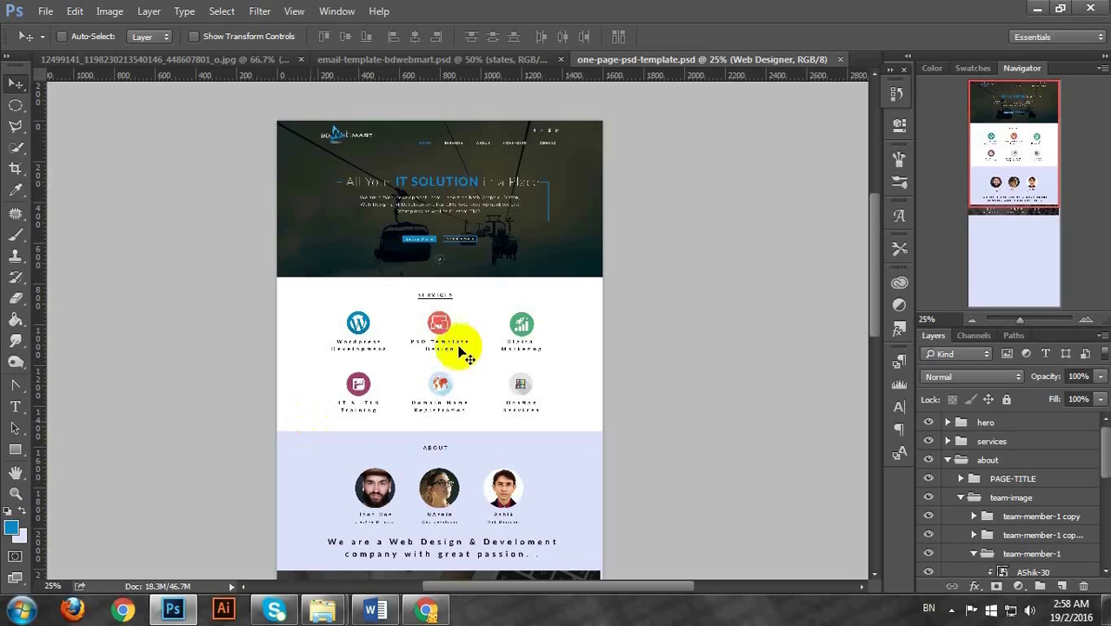
Collapse the about layer group and select the contact group below portfolio
scroll(556, 318, down, 3)
scroll(563, 317, down, 3)
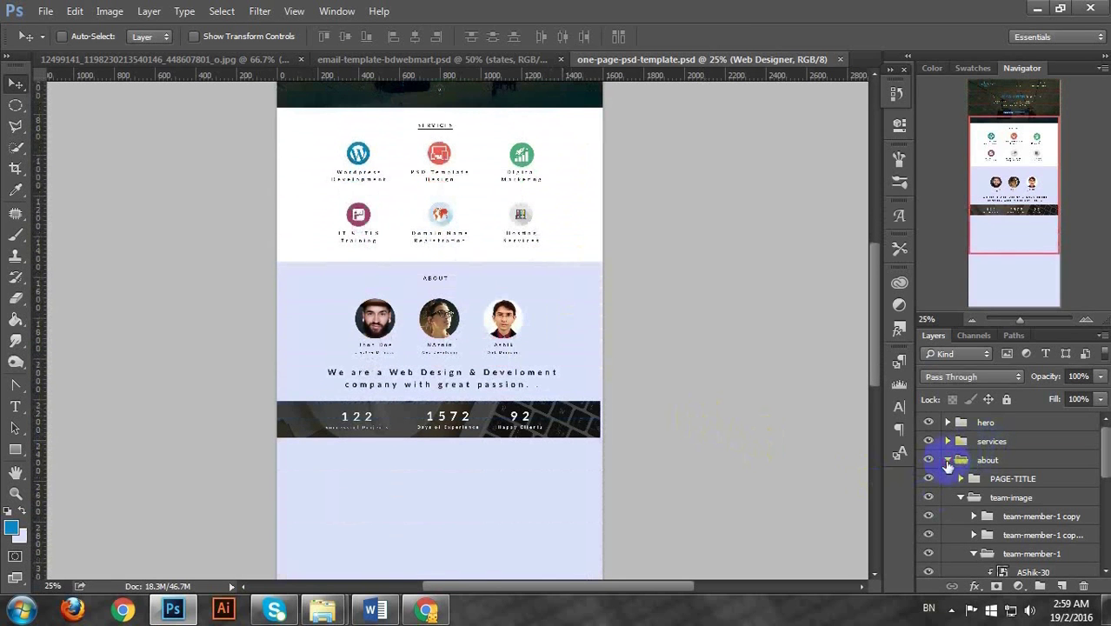
click(947, 460)
scroll(407, 508, down, 1)
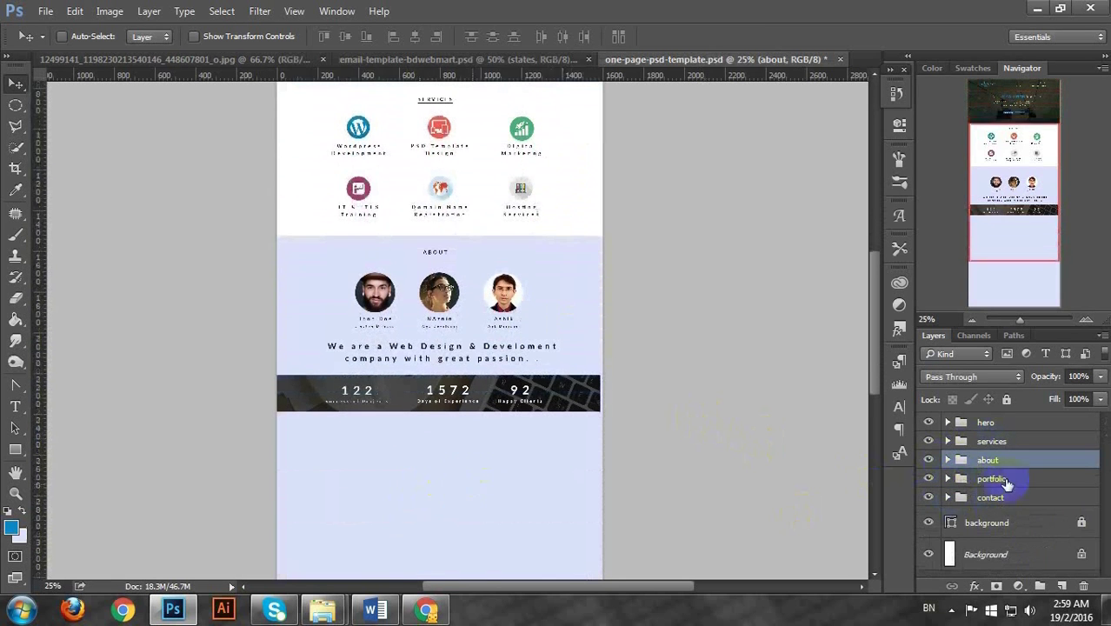
click(991, 479)
click(995, 497)
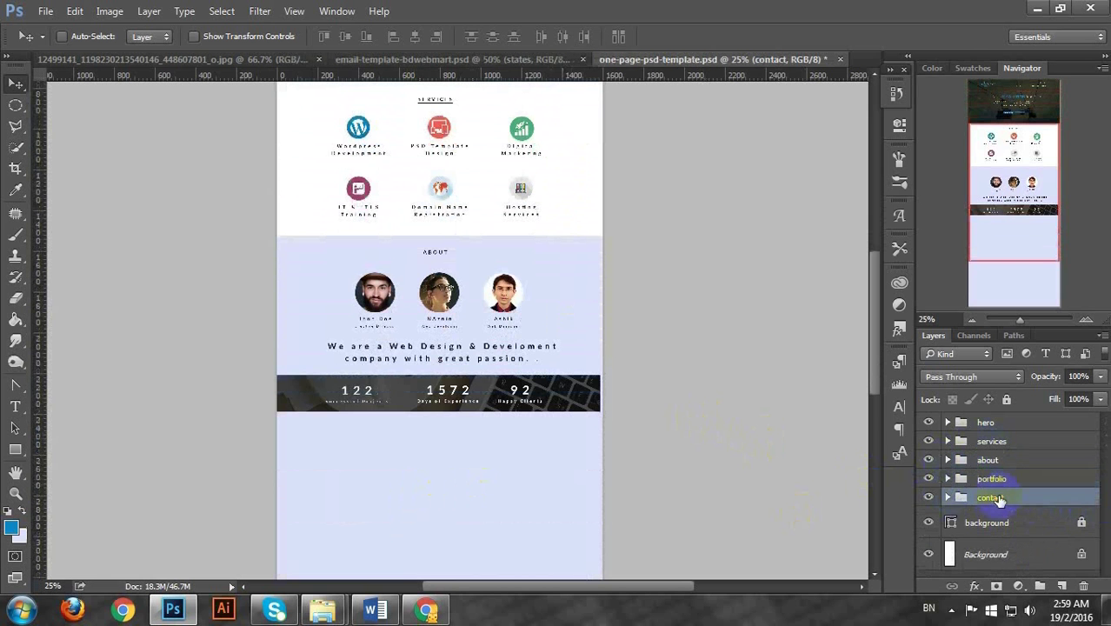
Look over the page from the empty area below the statistics strip back up to the header
scroll(546, 483, down, 8)
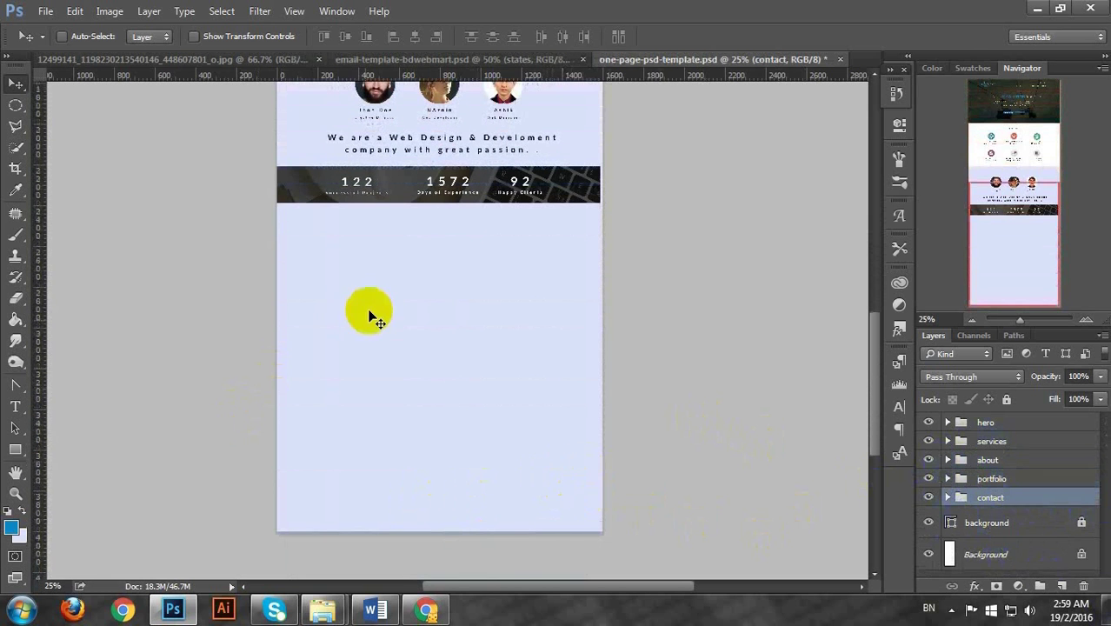
scroll(359, 378, down, 2)
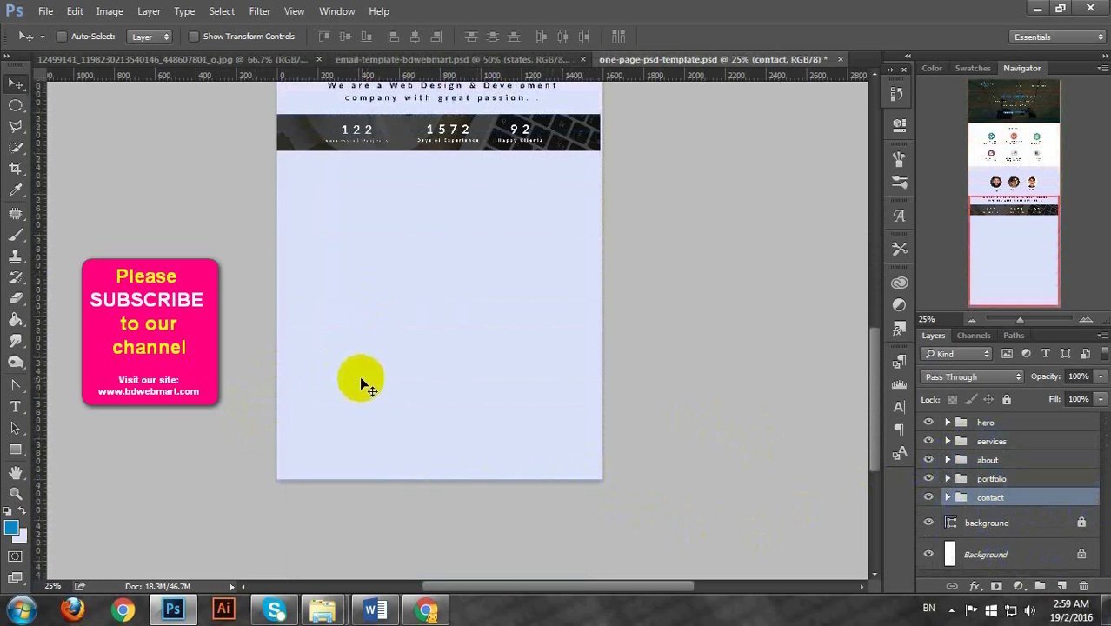
scroll(357, 375, up, 5)
scroll(337, 359, up, 10)
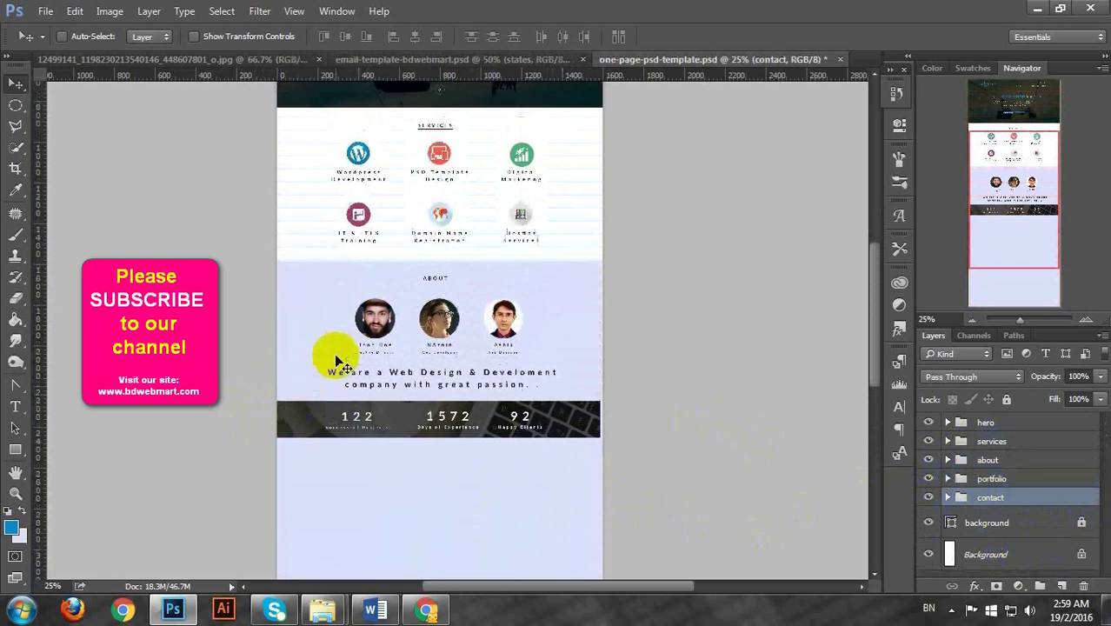
scroll(341, 363, up, 2)
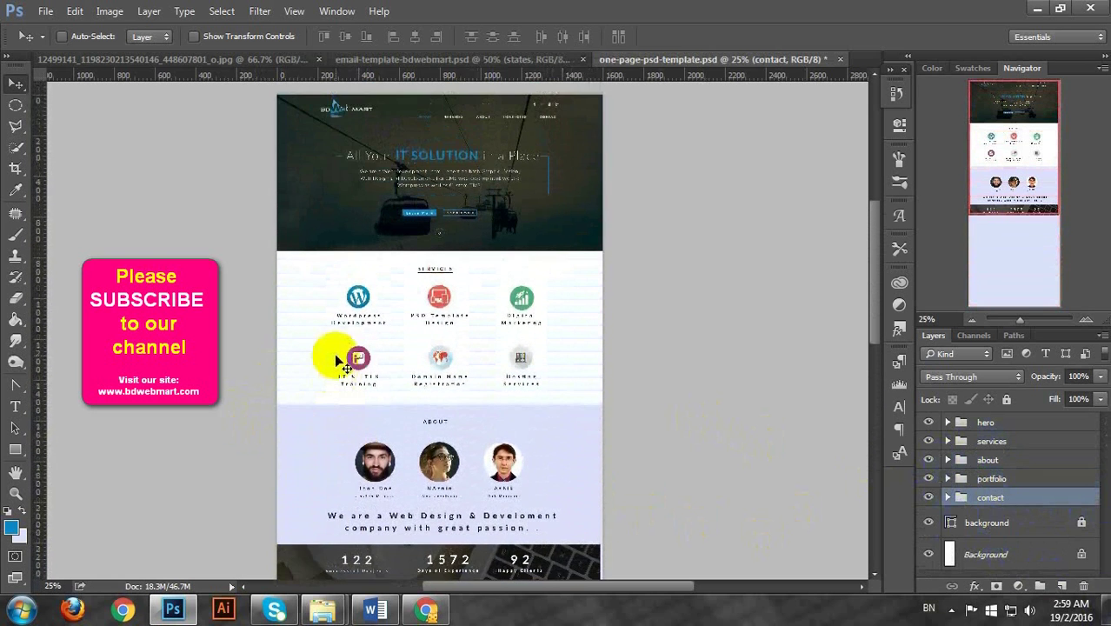
scroll(340, 363, up, 2)
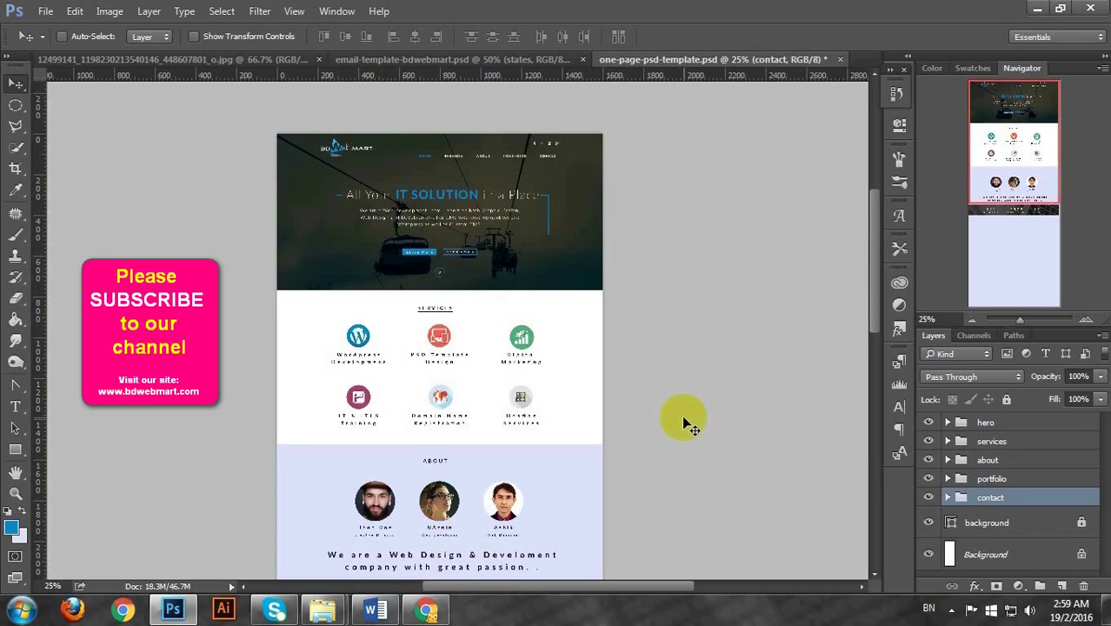